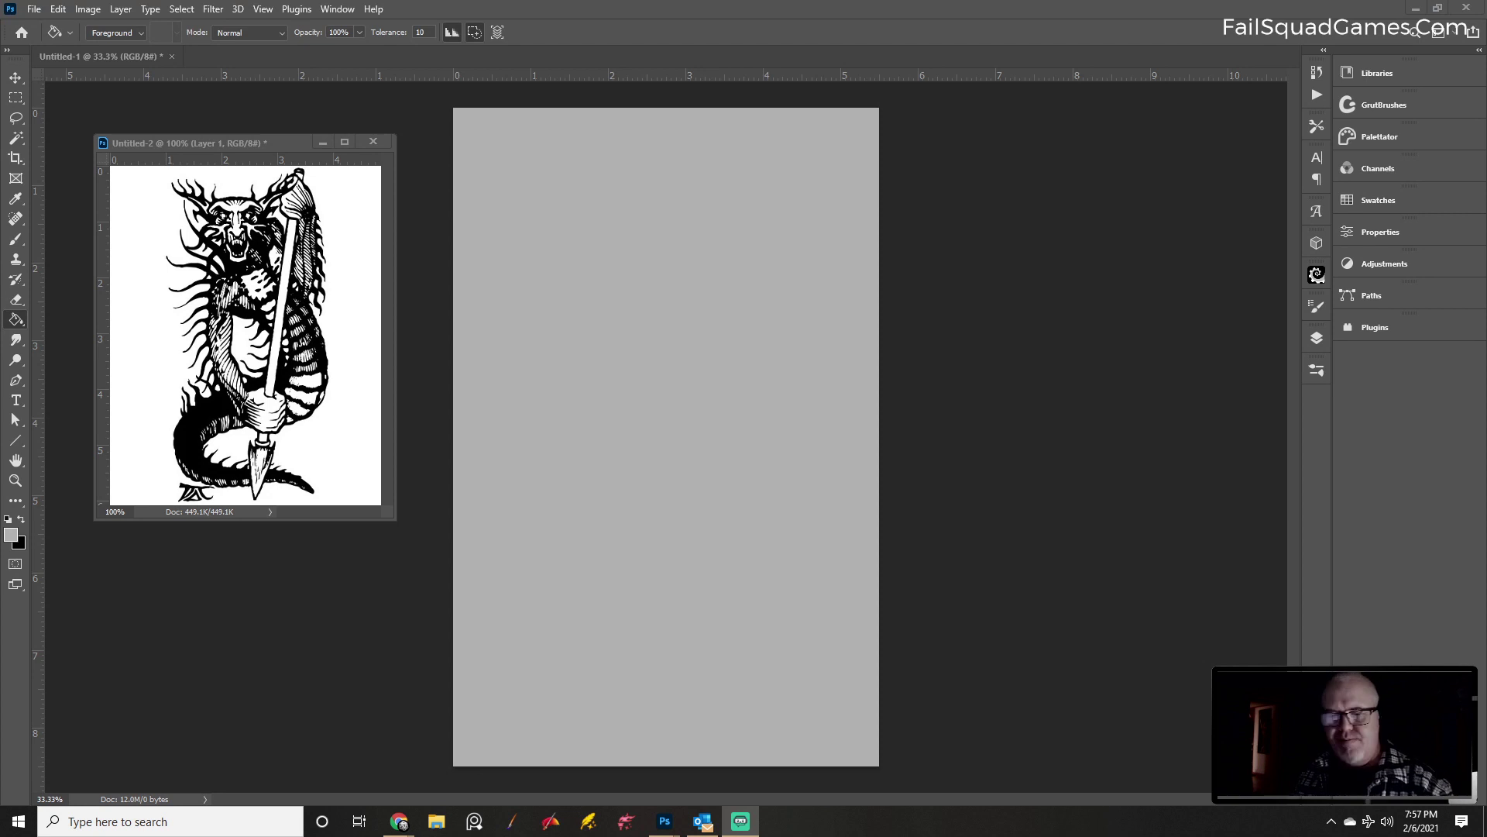
Set up the !LM_Pencil brush with black as the foreground color and add a new empty layer above the background
{"action": "left_click", "coordinate": [790, 319]}
{"action": "key", "text": "b"}
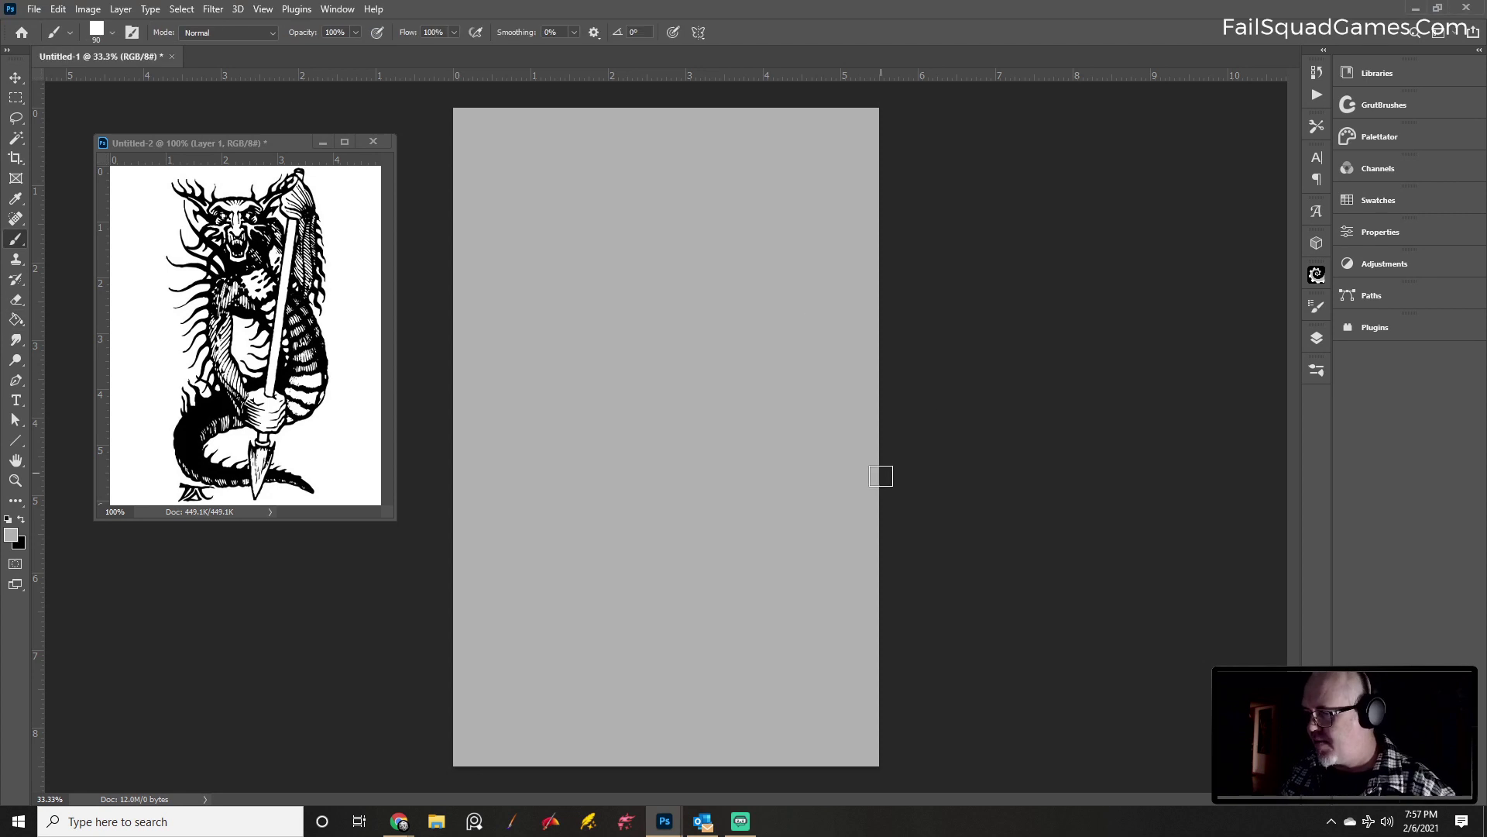
{"action": "left_click", "coordinate": [1317, 370]}
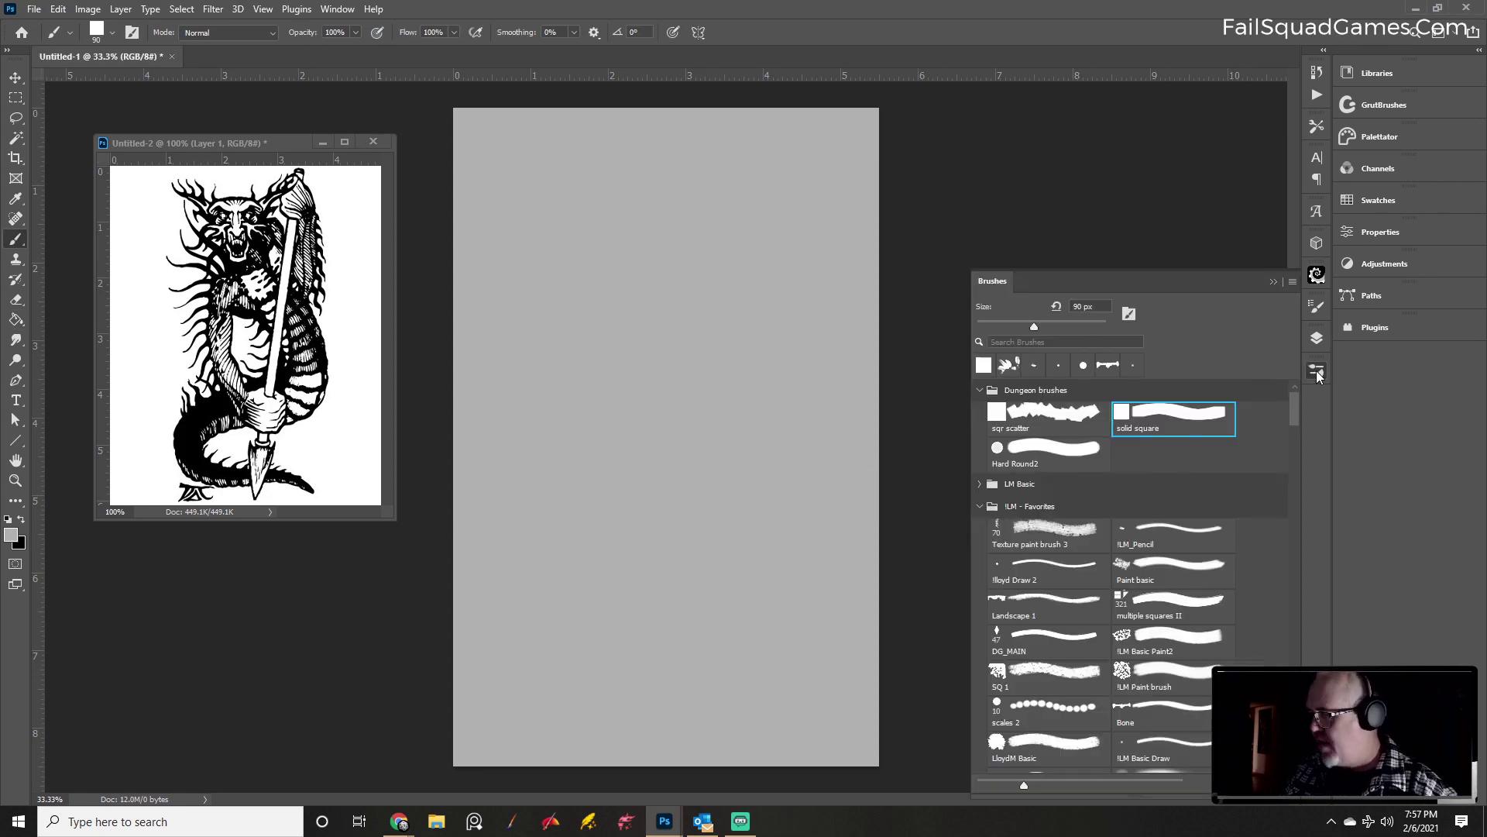
{"action": "left_click", "coordinate": [1172, 536]}
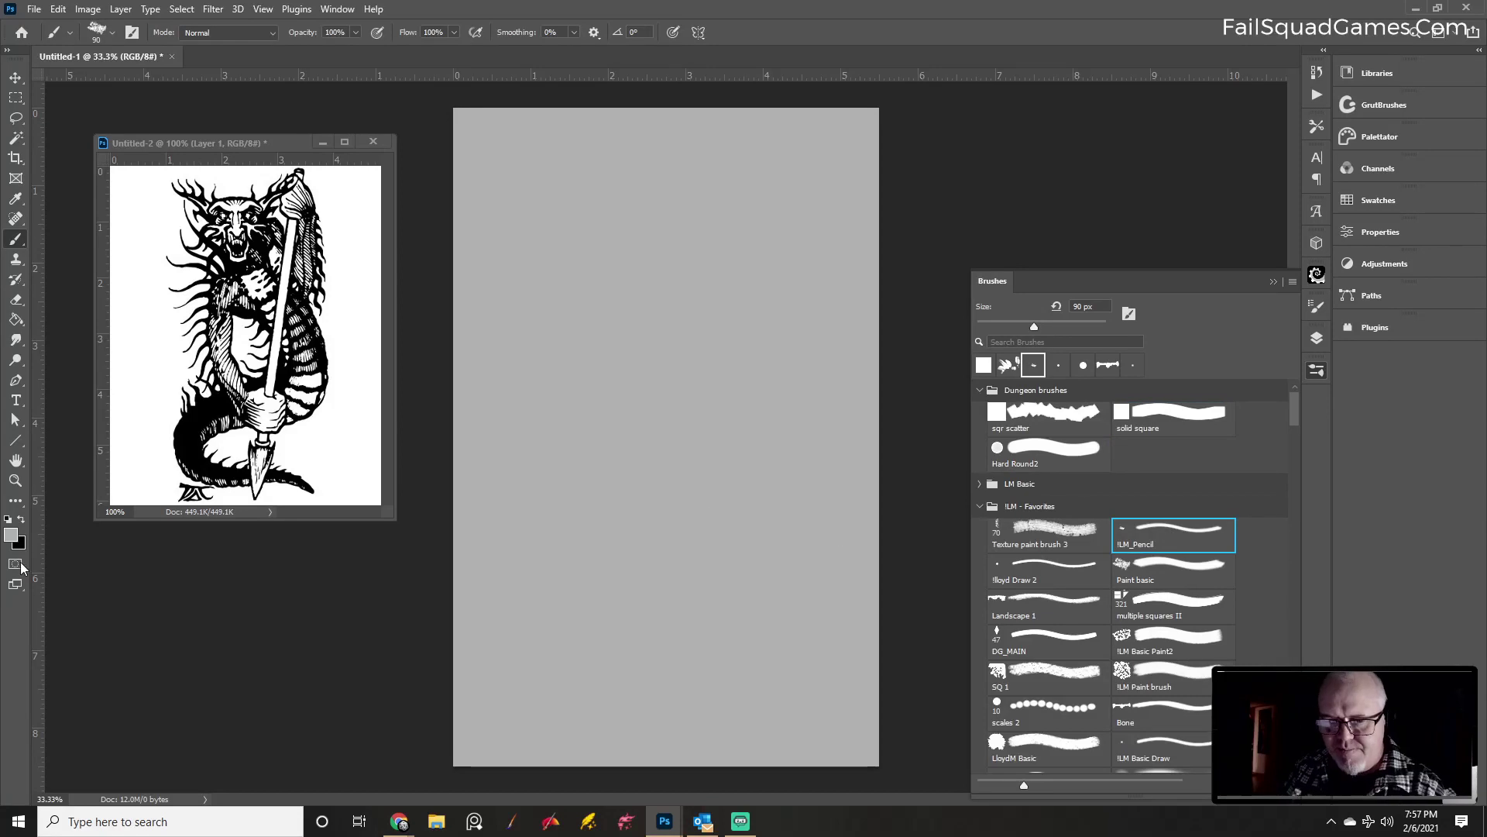
{"action": "left_click", "coordinate": [21, 522]}
{"action": "left_click", "coordinate": [1317, 339]}
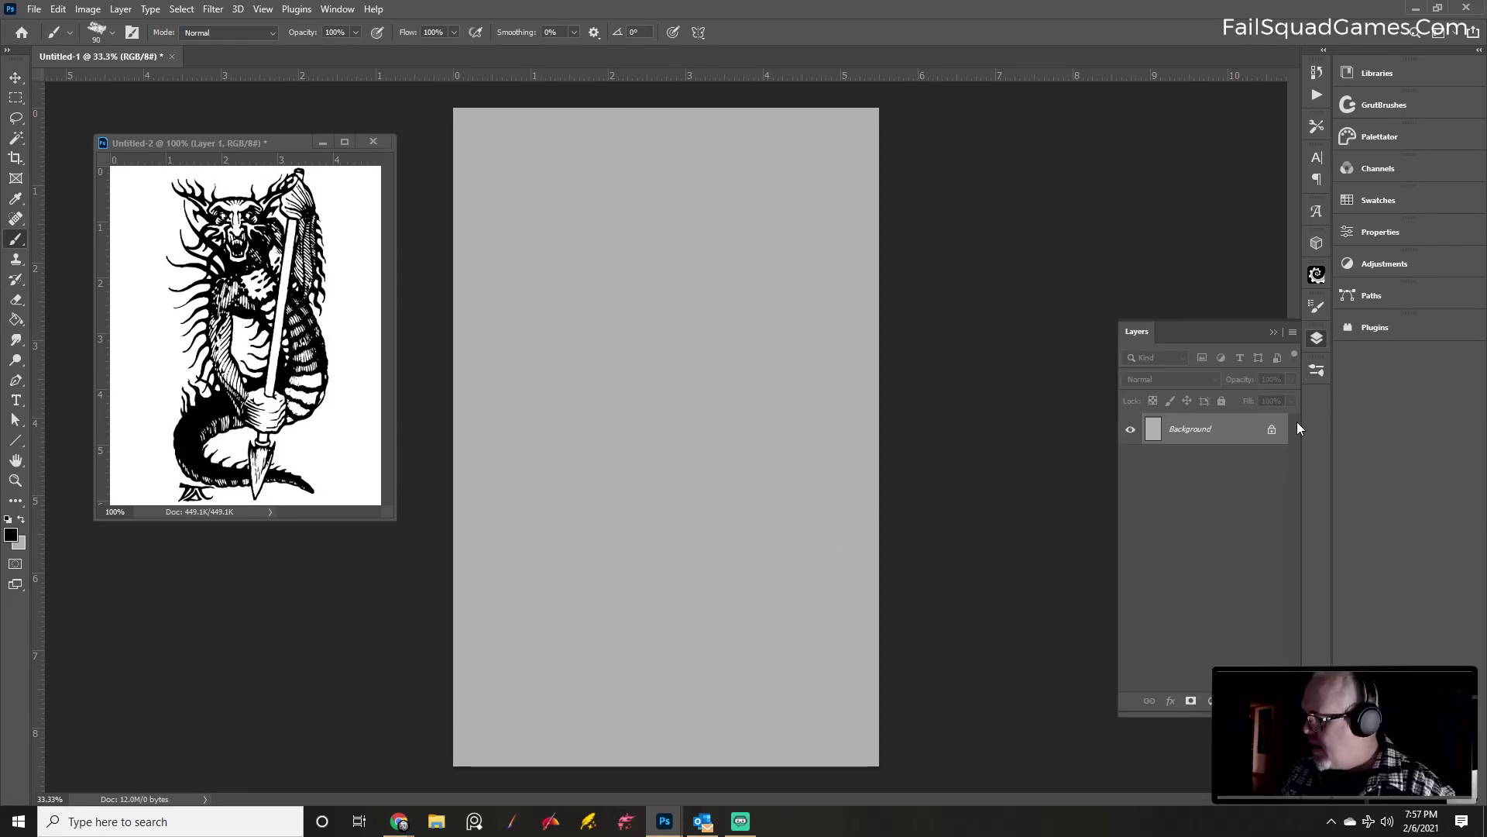
{"action": "left_click", "coordinate": [1252, 701]}
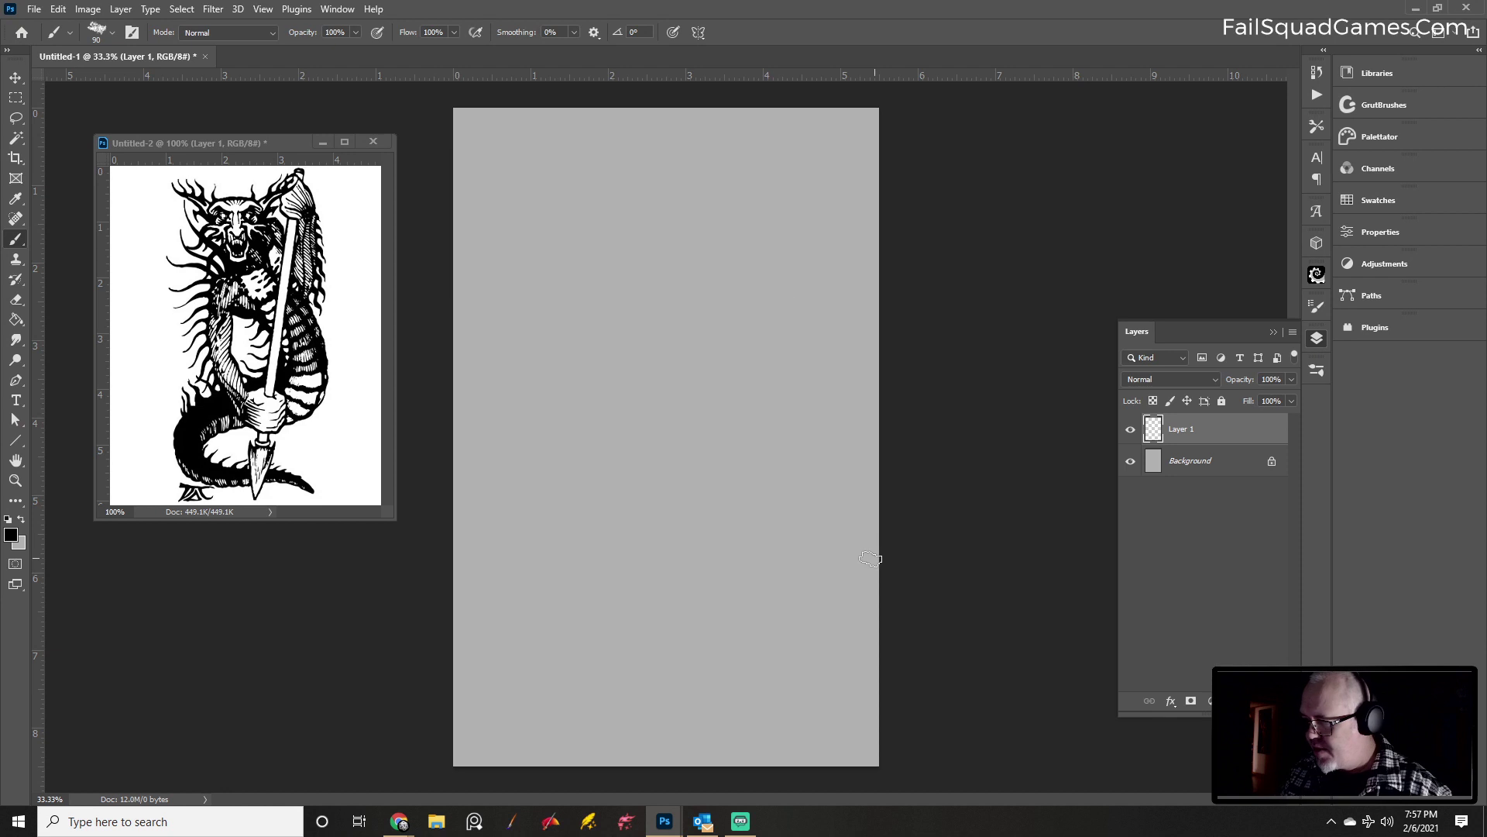
{"action": "mouse_move", "coordinate": [780, 257]}
{"action": "left_mouse_down"}
{"action": "mouse_move", "coordinate": [716, 218]}
{"action": "mouse_move", "coordinate": [710, 366]}
{"action": "left_mouse_up"}
{"action": "left_click", "coordinate": [726, 499]}
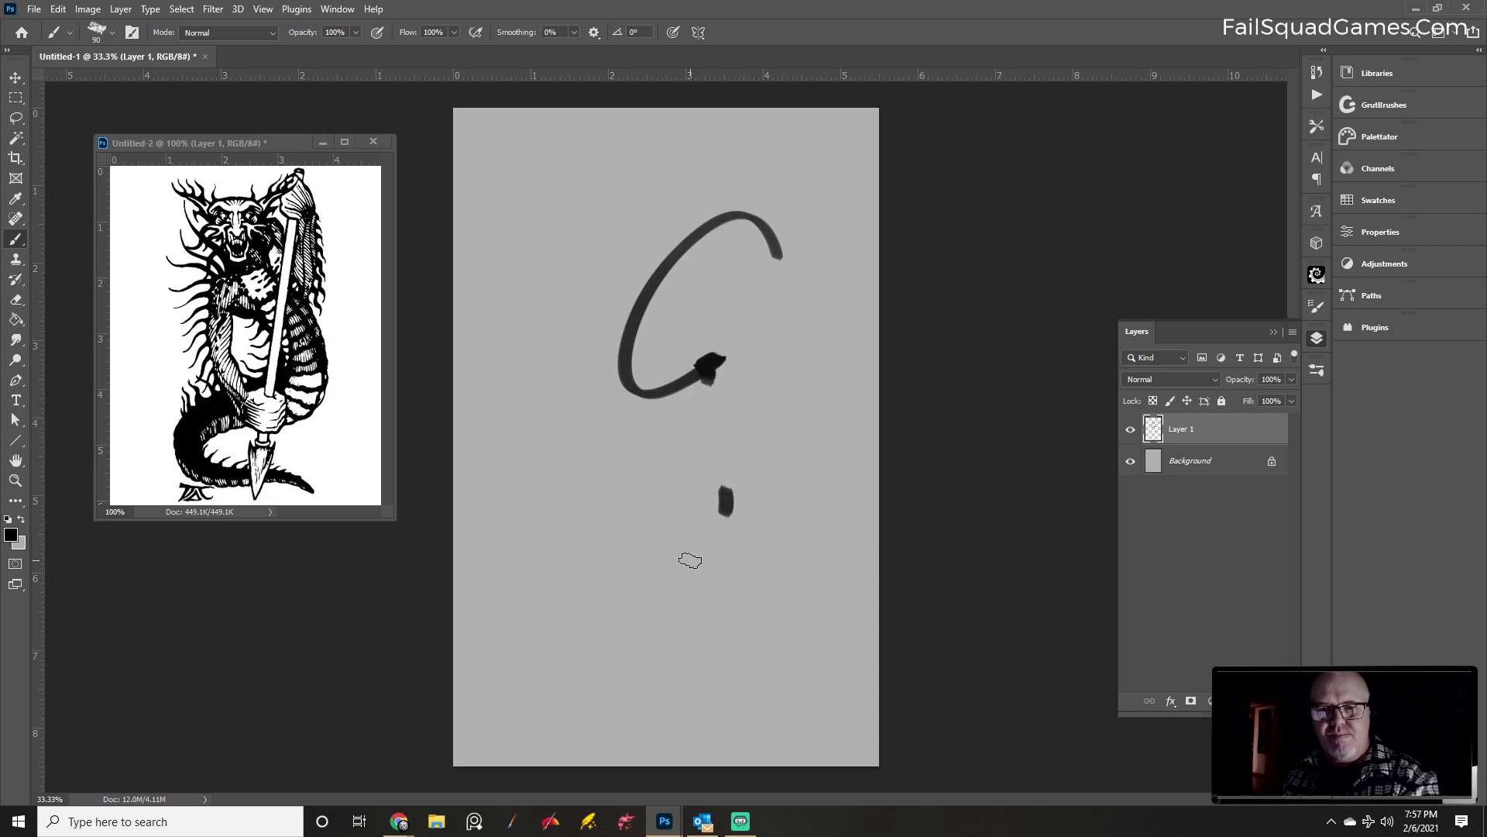
{"action": "key", "text": "ctrl+z"}
{"action": "key", "text": "ctrl+z"}
{"action": "key", "text": "ctrl+z"}
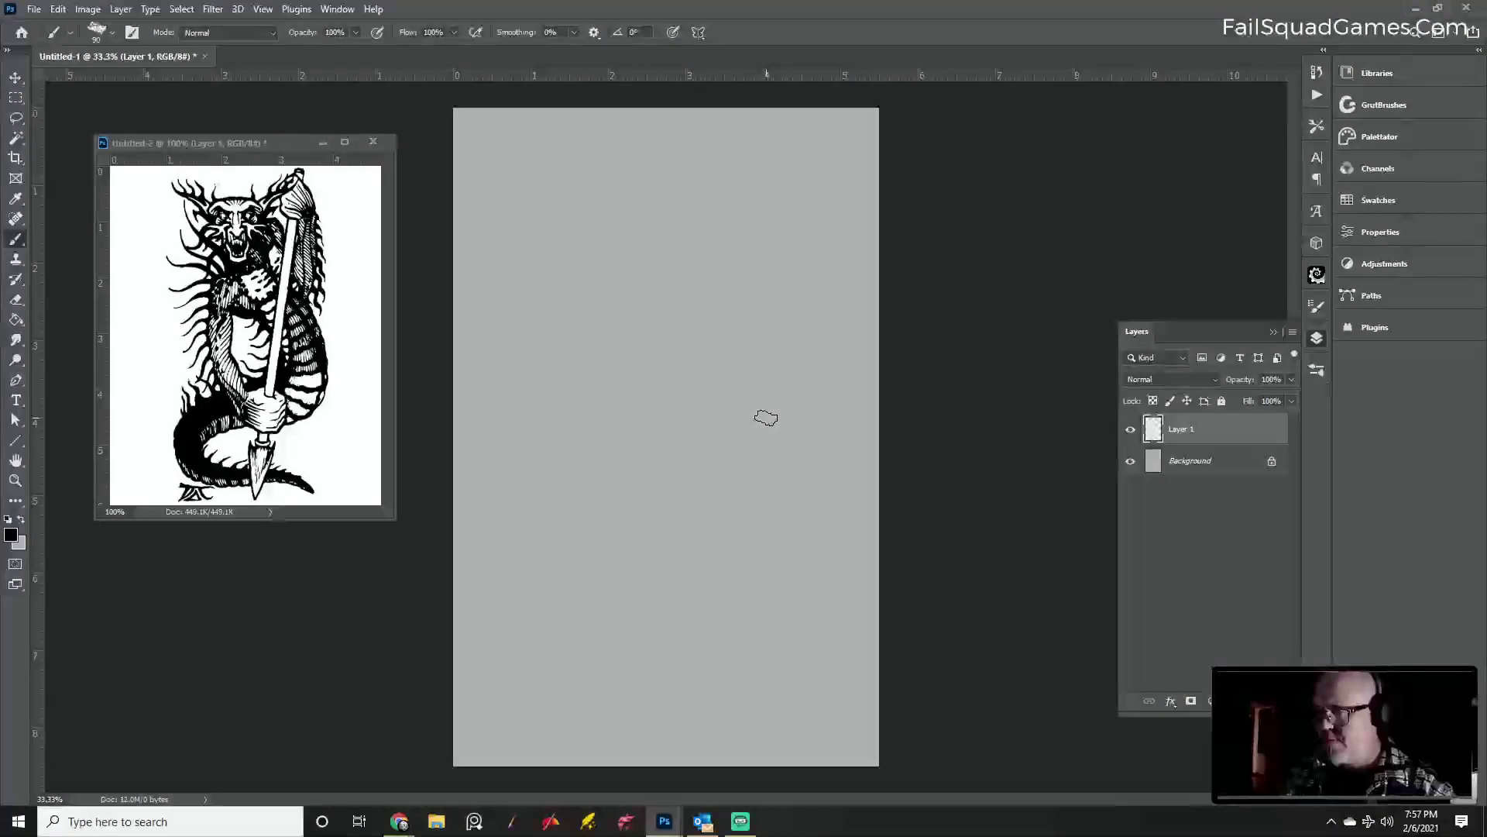
{"action": "left_click_drag", "start_coordinate": [769, 406], "coordinate": [759, 546]}
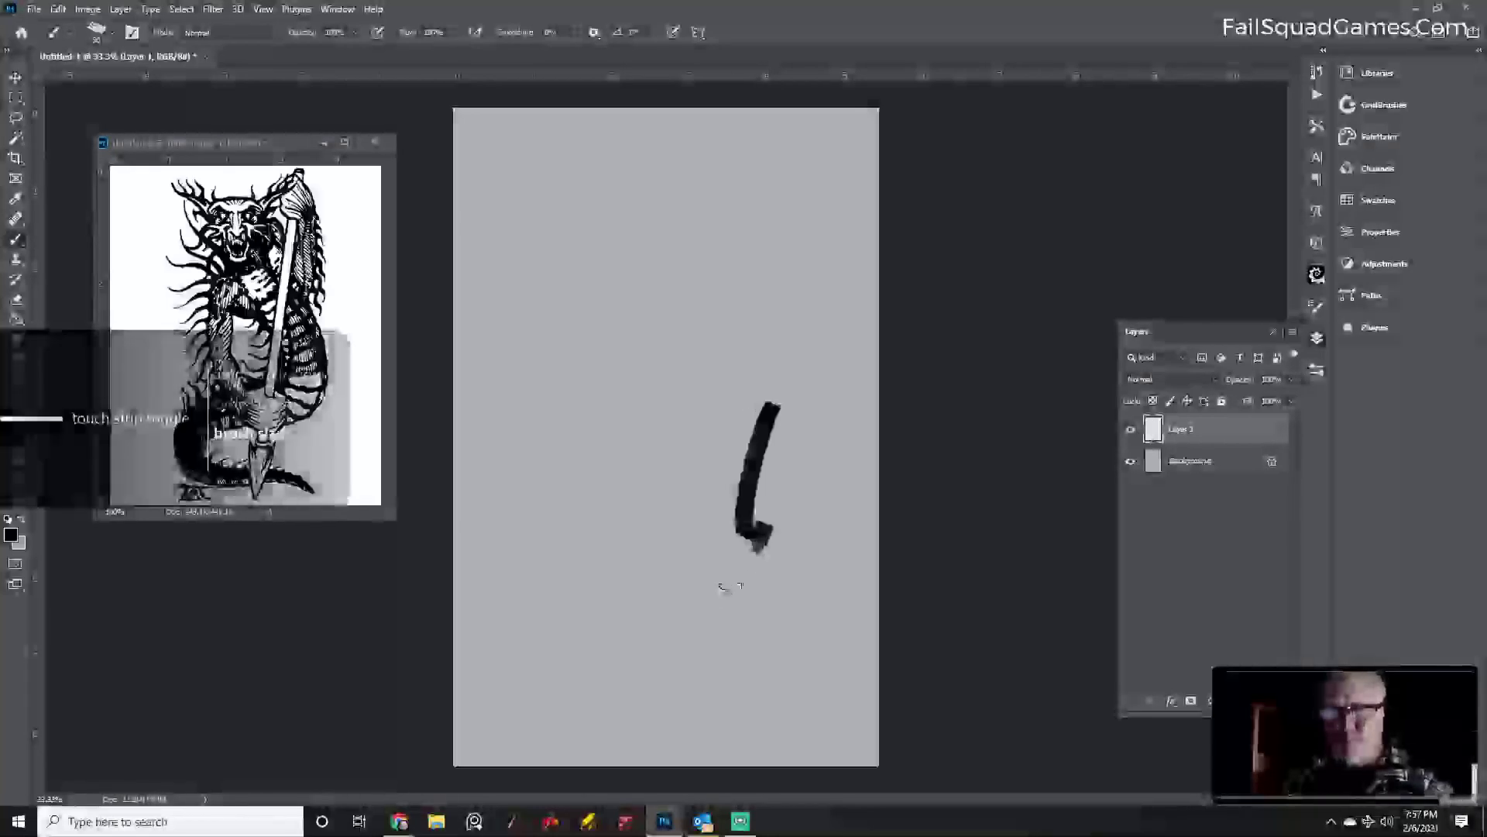
{"action": "key", "text": "ctrl+z"}
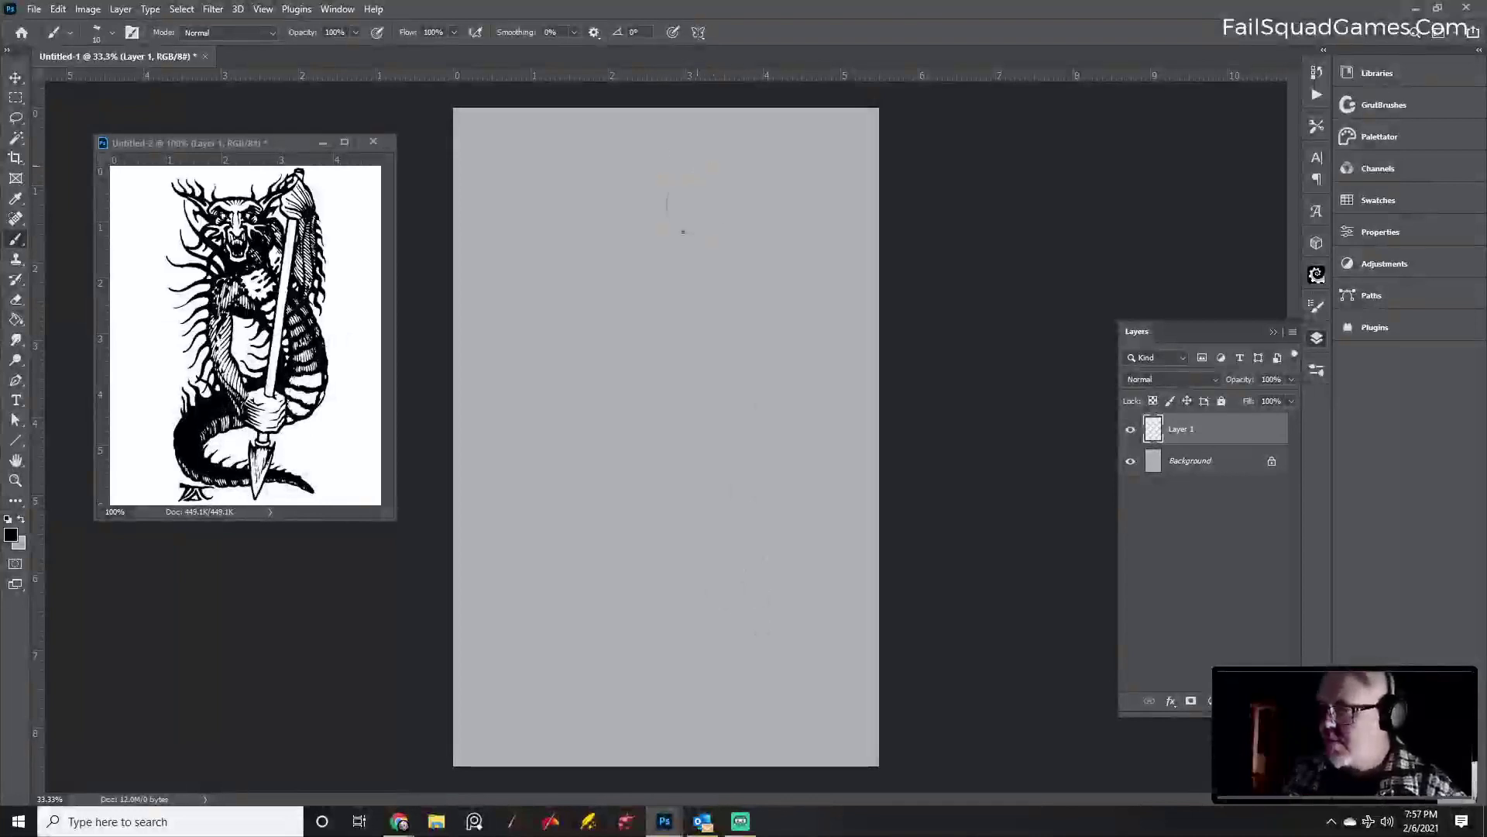
Sketch a small circle for the creature's head near the top of the canvas with thin, overlapping strokes
{"action": "mouse_move", "coordinate": [742, 180]}
{"action": "left_mouse_down"}
{"action": "mouse_move", "coordinate": [674, 213]}
{"action": "mouse_move", "coordinate": [698, 189]}
{"action": "left_mouse_up"}
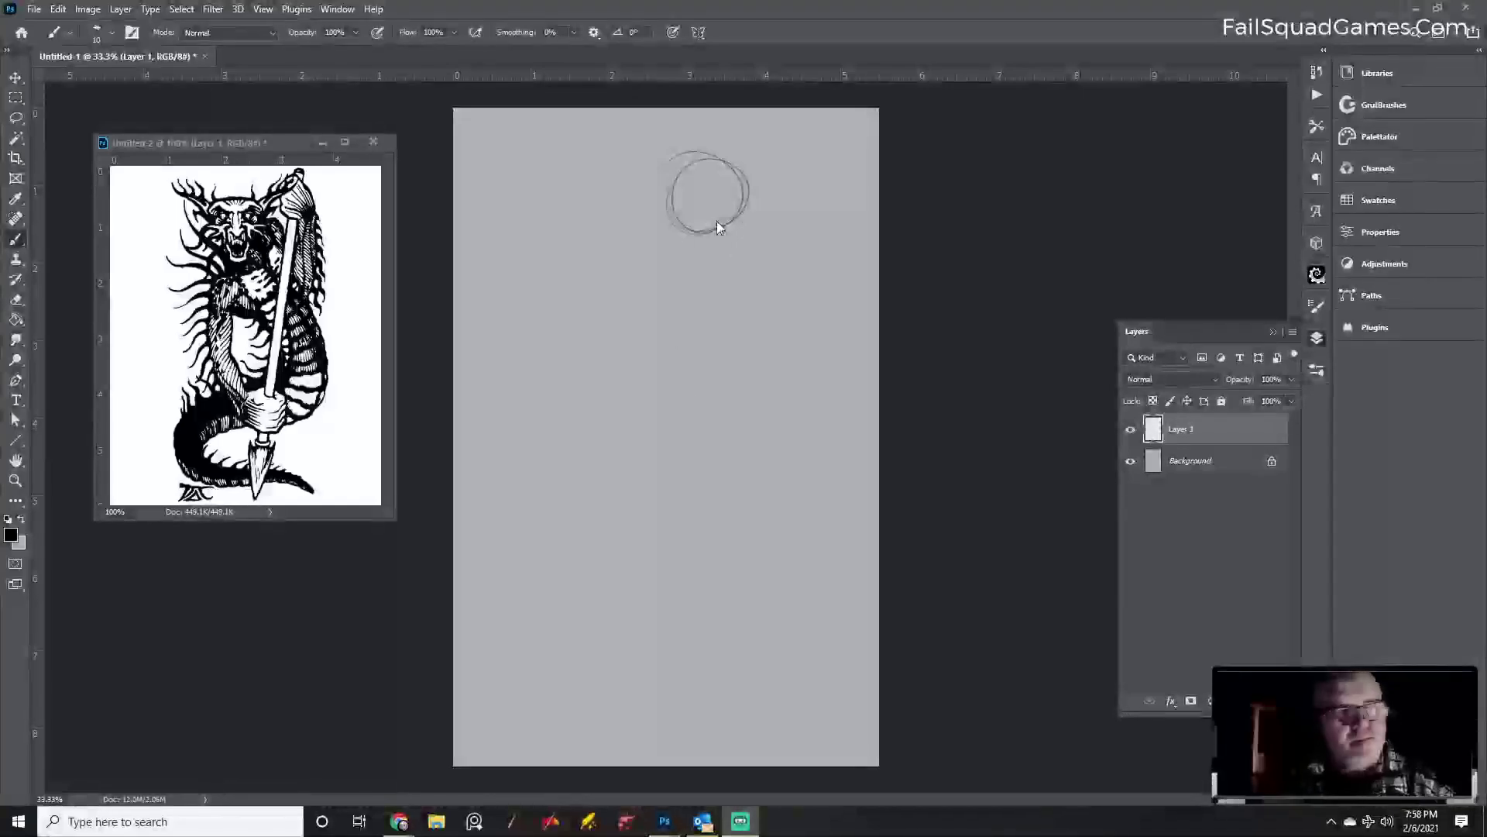
{"action": "left_click", "coordinate": [688, 181]}
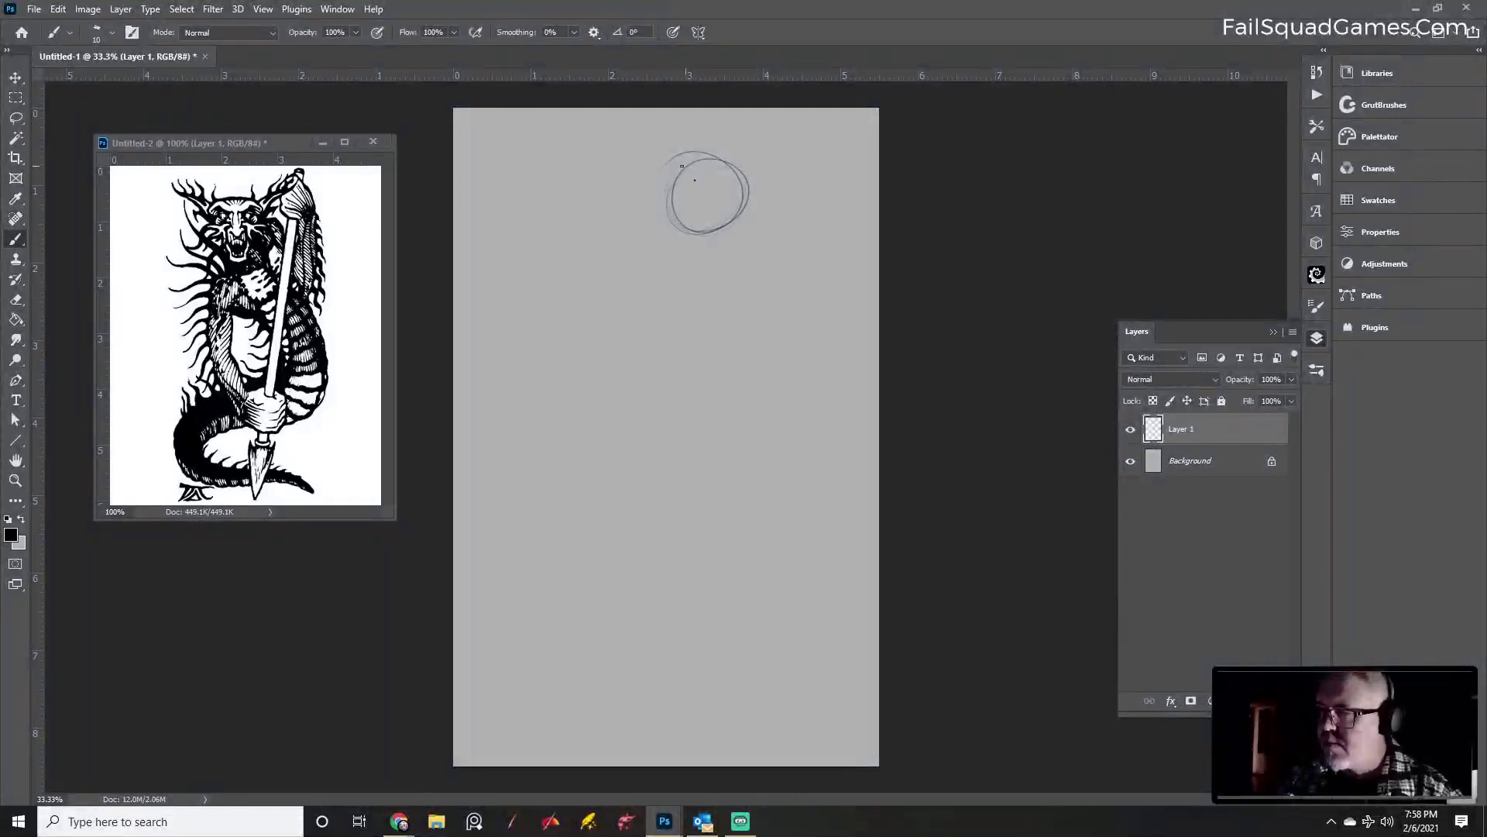
{"action": "left_click_drag", "start_coordinate": [680, 173], "coordinate": [673, 199]}
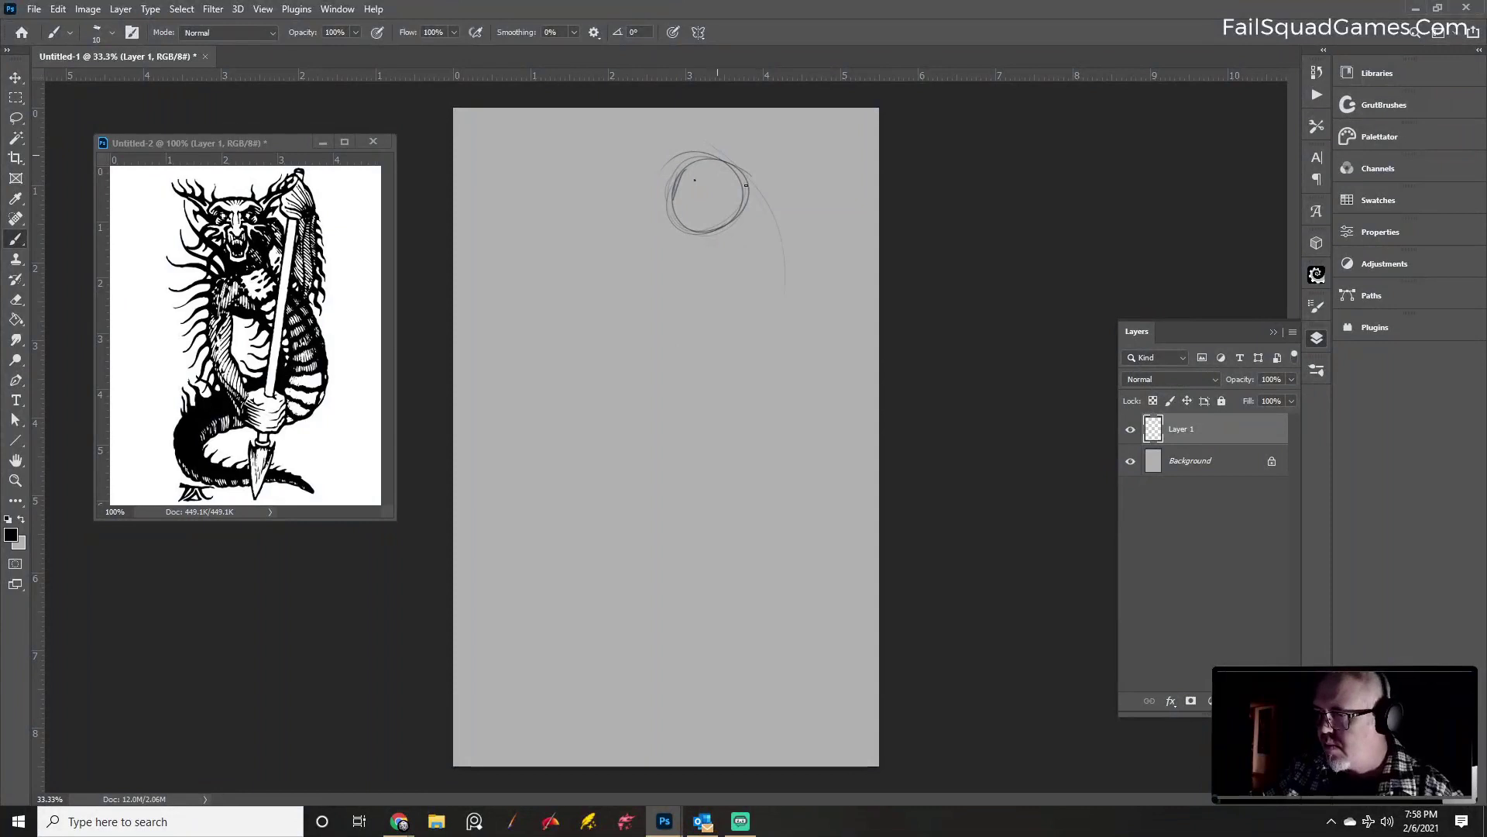
Sketch a flowing S-shaped gesture line for the body, sweeping from the head down into the tail's curve
{"action": "left_click_drag", "start_coordinate": [746, 185], "coordinate": [777, 332]}
{"action": "left_click_drag", "start_coordinate": [721, 162], "coordinate": [659, 412]}
{"action": "left_click_drag", "start_coordinate": [755, 203], "coordinate": [722, 436]}
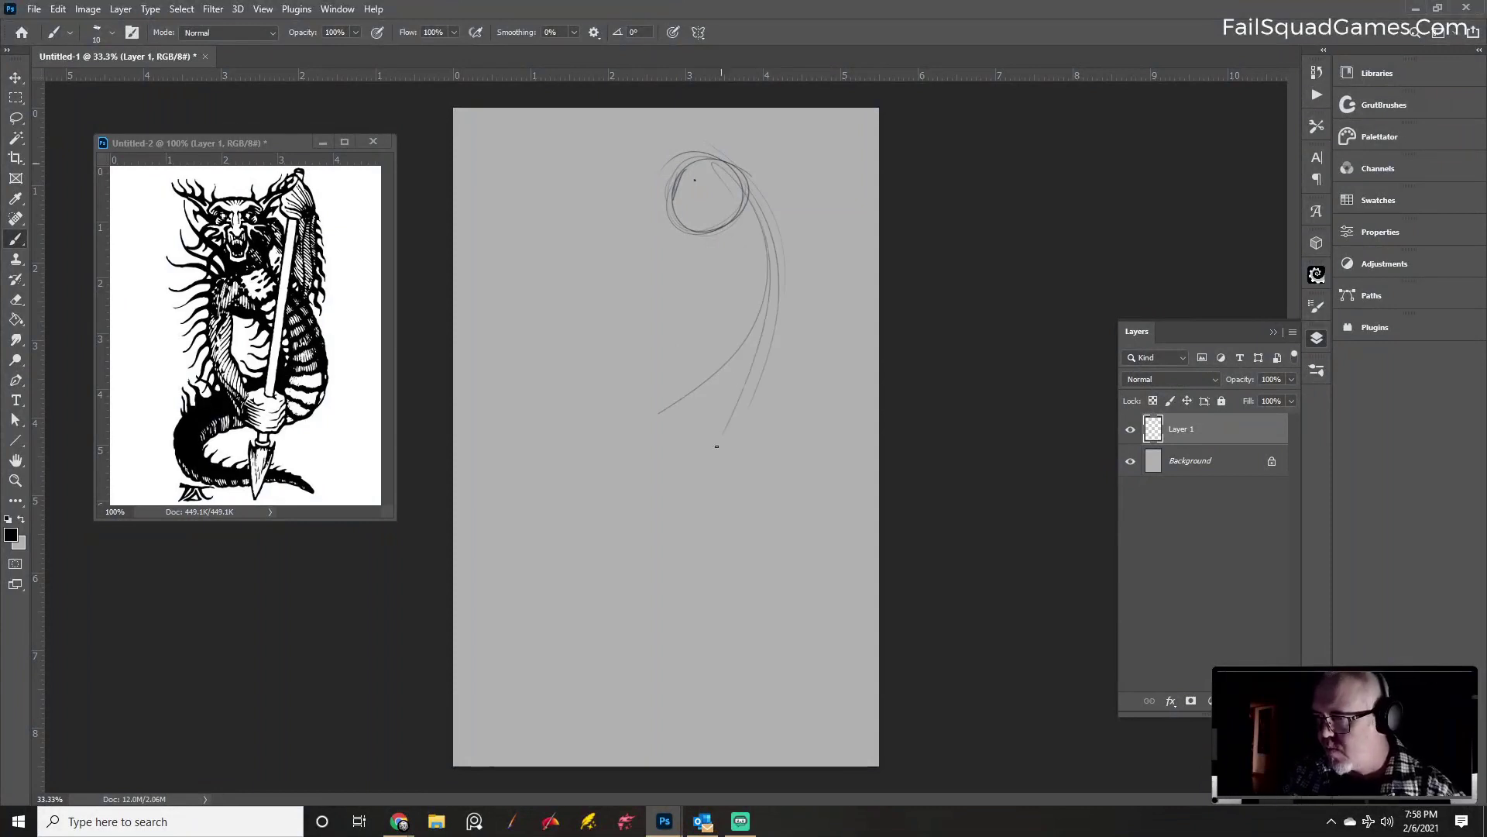
{"action": "mouse_move", "coordinate": [765, 271]}
{"action": "left_mouse_down"}
{"action": "mouse_move", "coordinate": [697, 387]}
{"action": "mouse_move", "coordinate": [654, 425]}
{"action": "left_mouse_up"}
{"action": "left_click_drag", "start_coordinate": [608, 476], "coordinate": [595, 620]}
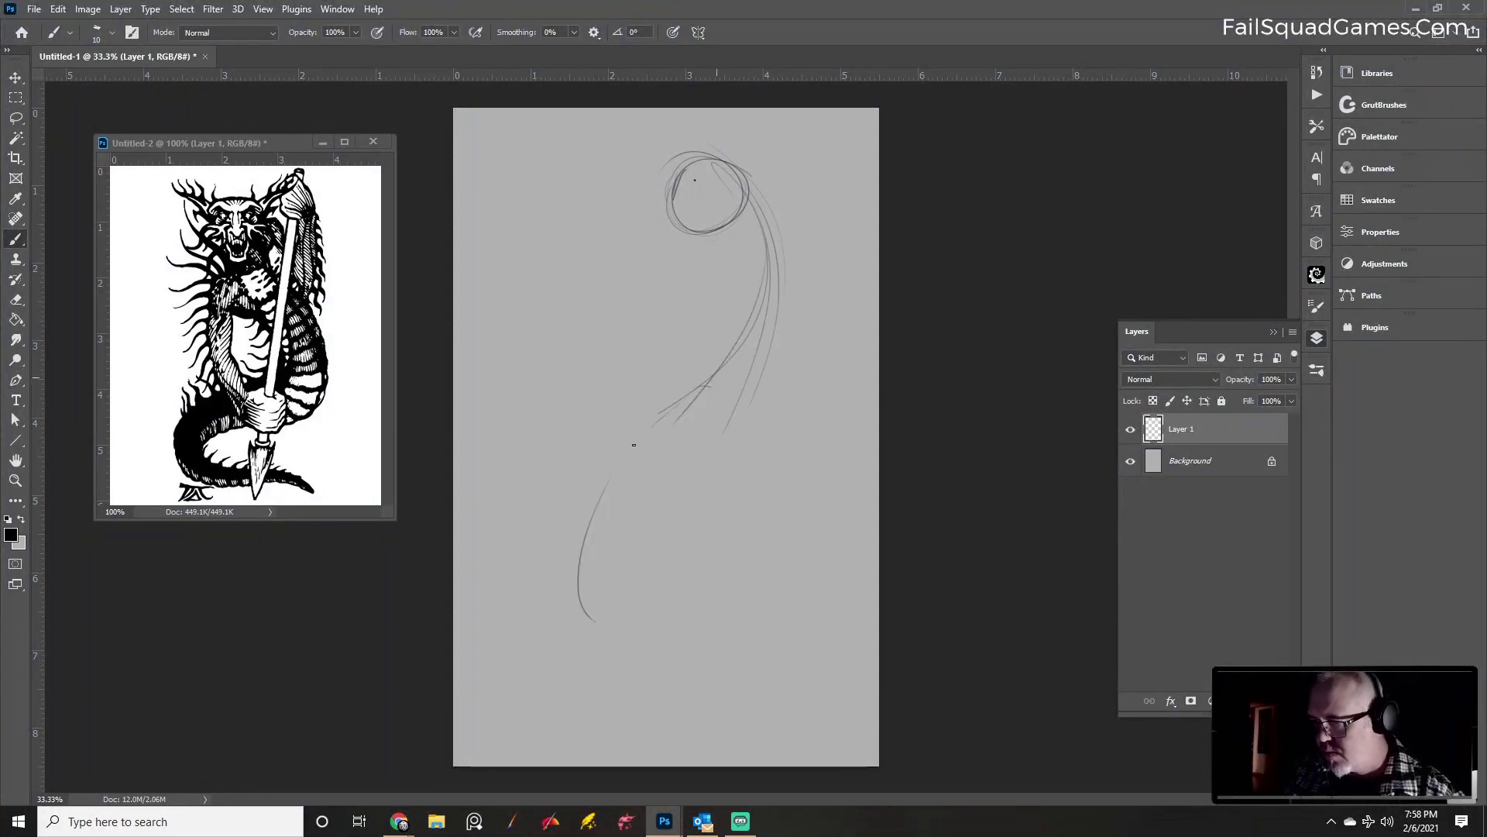
{"action": "left_click_drag", "start_coordinate": [634, 445], "coordinate": [686, 651]}
{"action": "left_click_drag", "start_coordinate": [660, 422], "coordinate": [595, 612]}
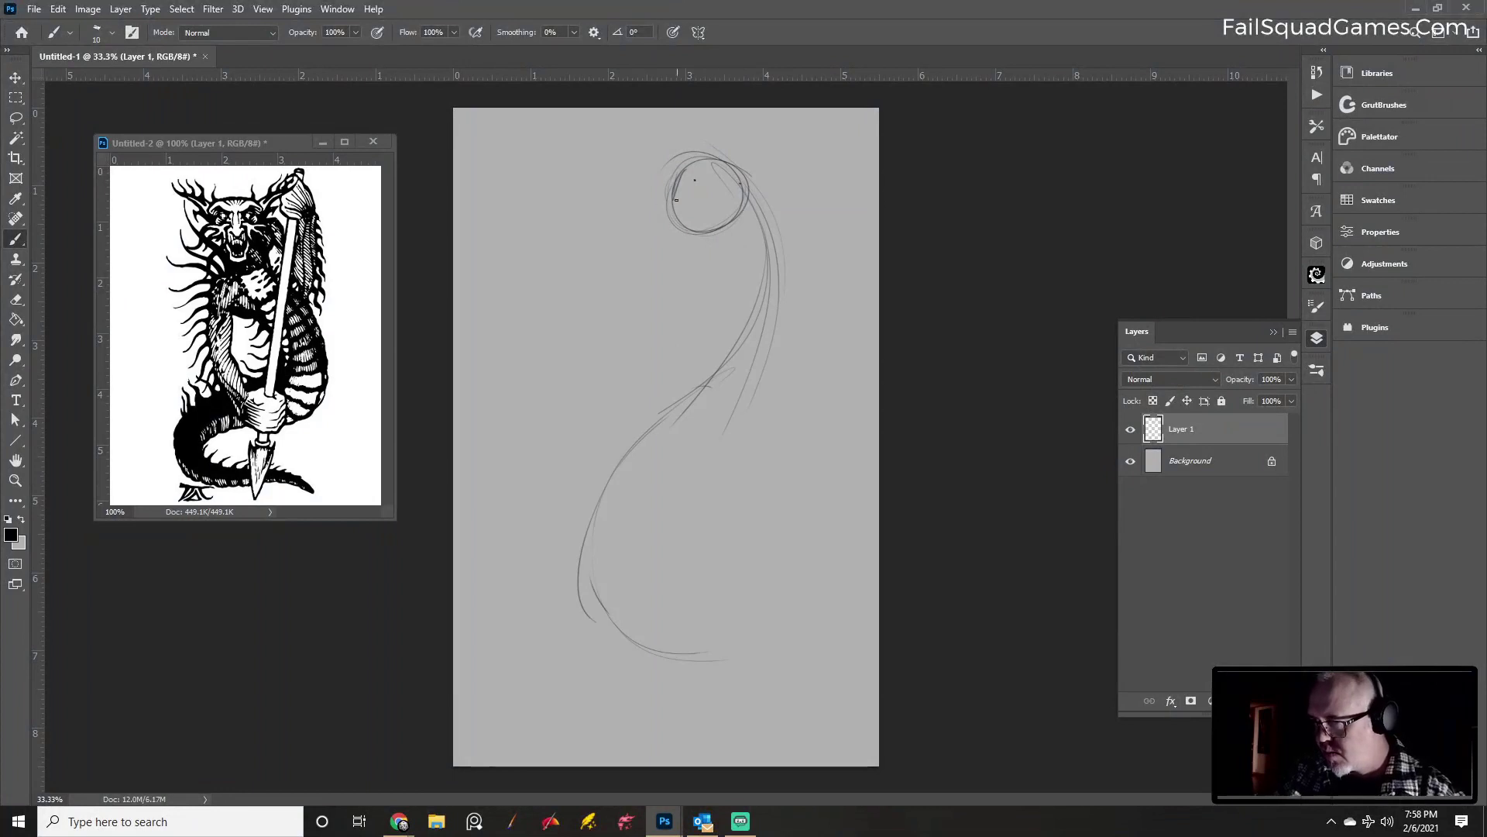
Rough in the brow line, eyes, nose and muzzle inside the head circle
{"action": "mouse_move", "coordinate": [682, 168]}
{"action": "left_mouse_down"}
{"action": "mouse_move", "coordinate": [676, 197]}
{"action": "mouse_move", "coordinate": [714, 205]}
{"action": "mouse_move", "coordinate": [691, 212]}
{"action": "mouse_move", "coordinate": [727, 199]}
{"action": "mouse_move", "coordinate": [681, 212]}
{"action": "left_mouse_up"}
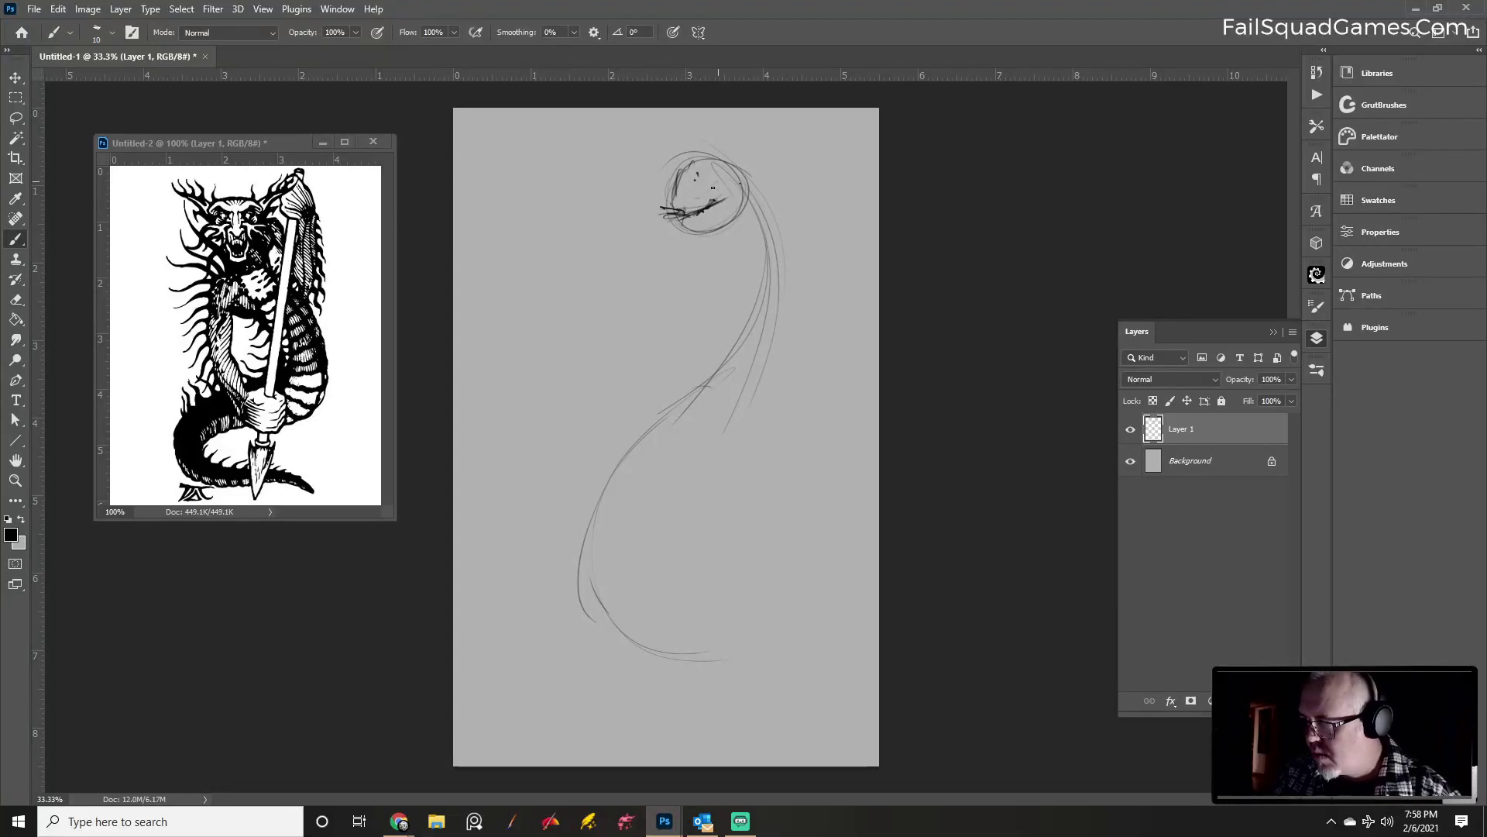
{"action": "left_click_drag", "start_coordinate": [717, 183], "coordinate": [702, 195]}
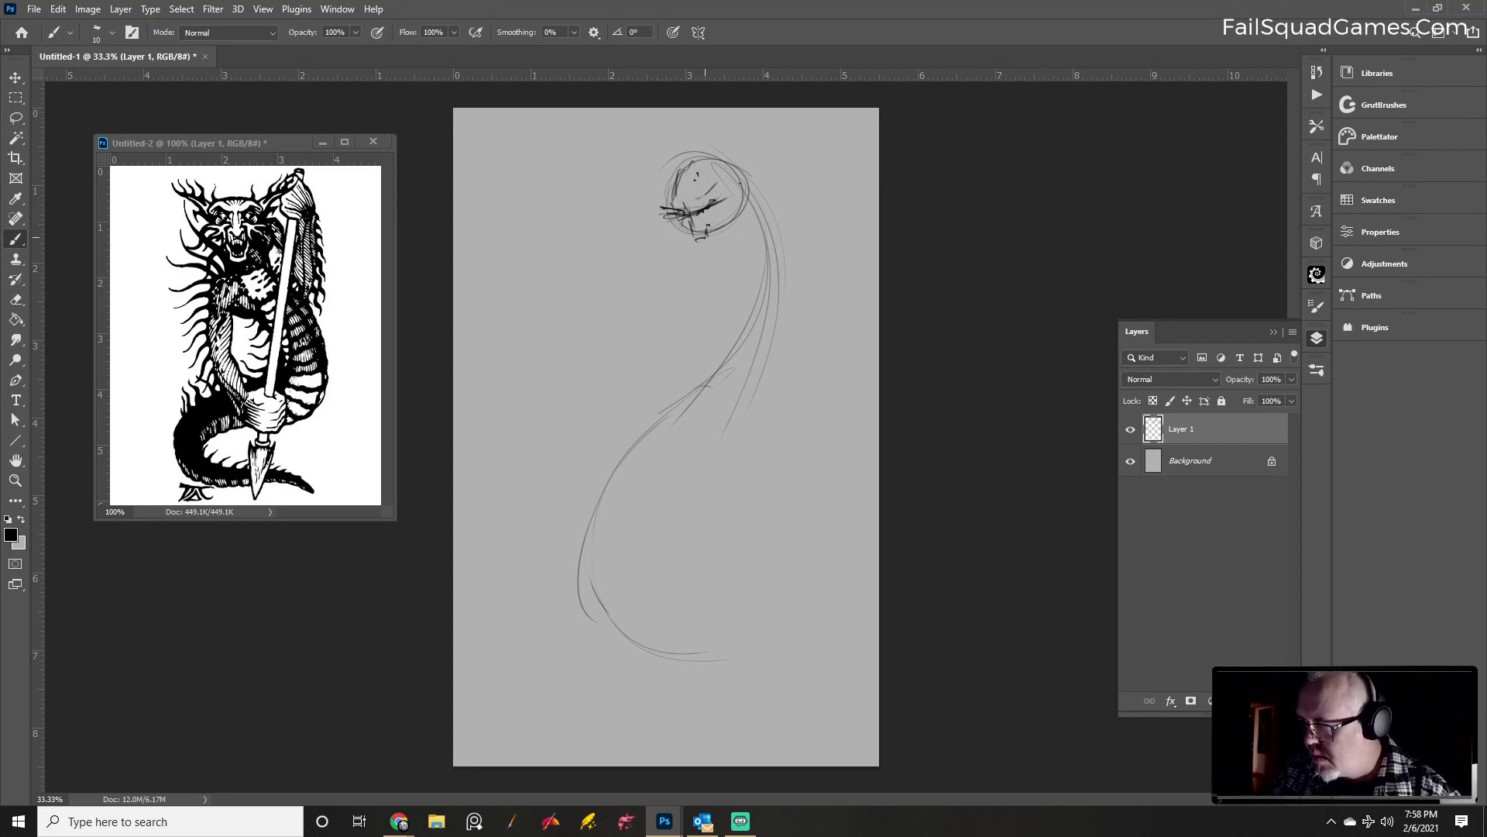
{"action": "left_click_drag", "start_coordinate": [708, 226], "coordinate": [691, 237]}
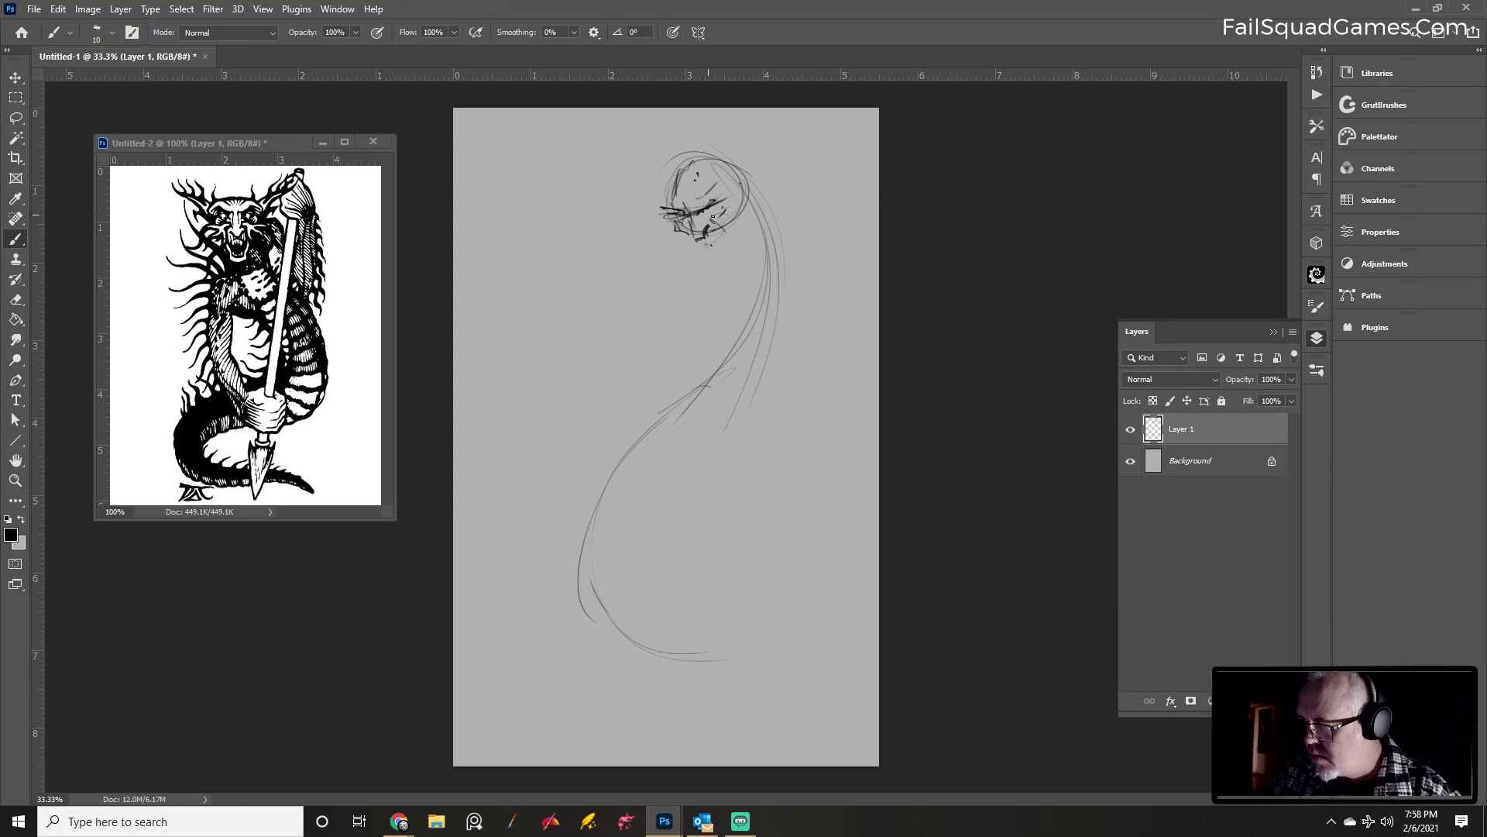
{"action": "left_click_drag", "start_coordinate": [713, 217], "coordinate": [733, 243]}
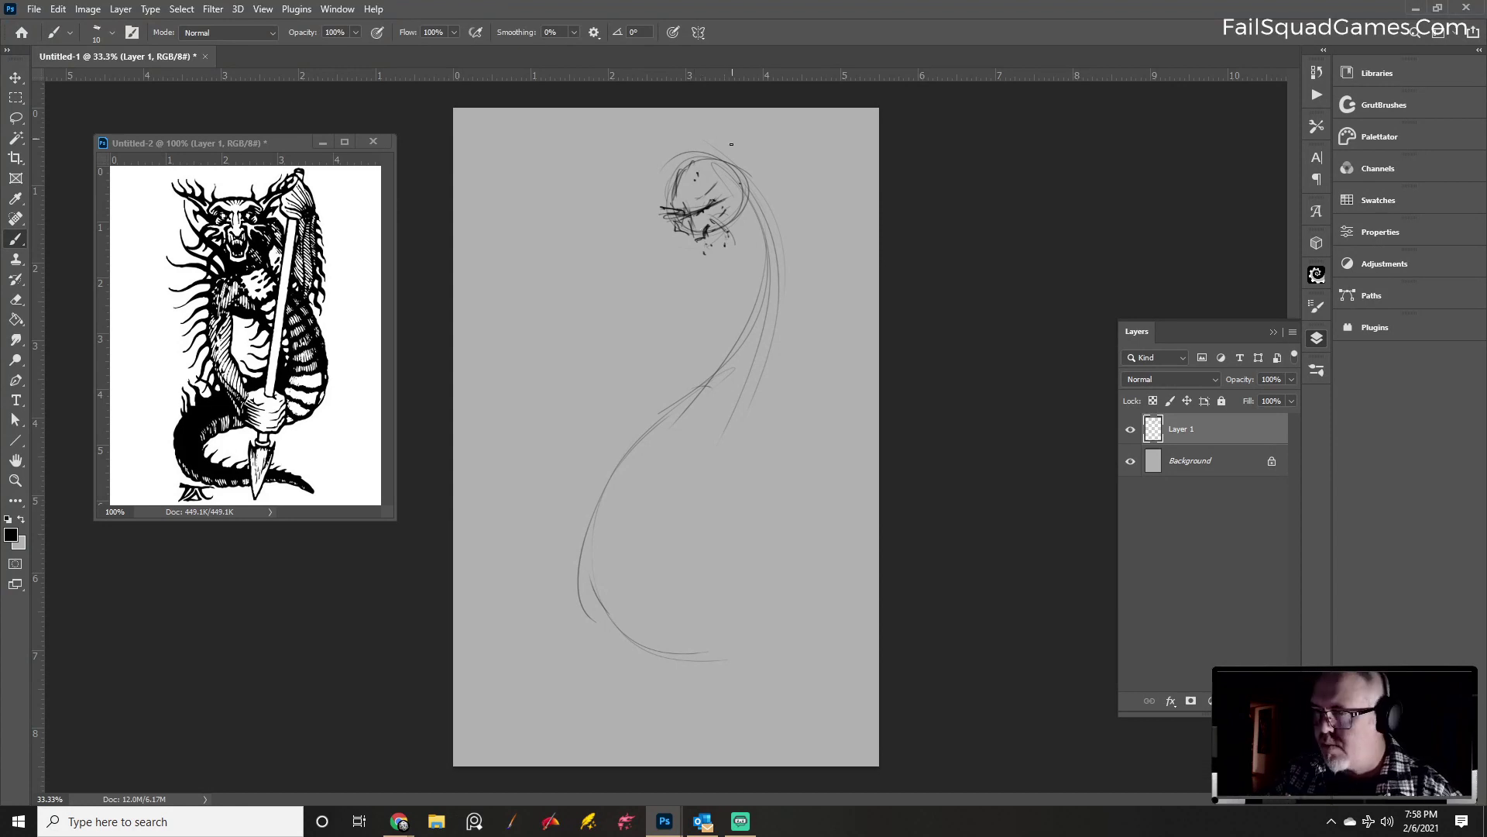
Sketch long, pointed ears on both sides of the head
{"action": "mouse_move", "coordinate": [707, 166]}
{"action": "left_mouse_down"}
{"action": "mouse_move", "coordinate": [756, 142]}
{"action": "mouse_move", "coordinate": [730, 139]}
{"action": "left_mouse_up"}
{"action": "mouse_move", "coordinate": [748, 141]}
{"action": "left_mouse_down"}
{"action": "mouse_move", "coordinate": [766, 125]}
{"action": "mouse_move", "coordinate": [729, 177]}
{"action": "left_mouse_up"}
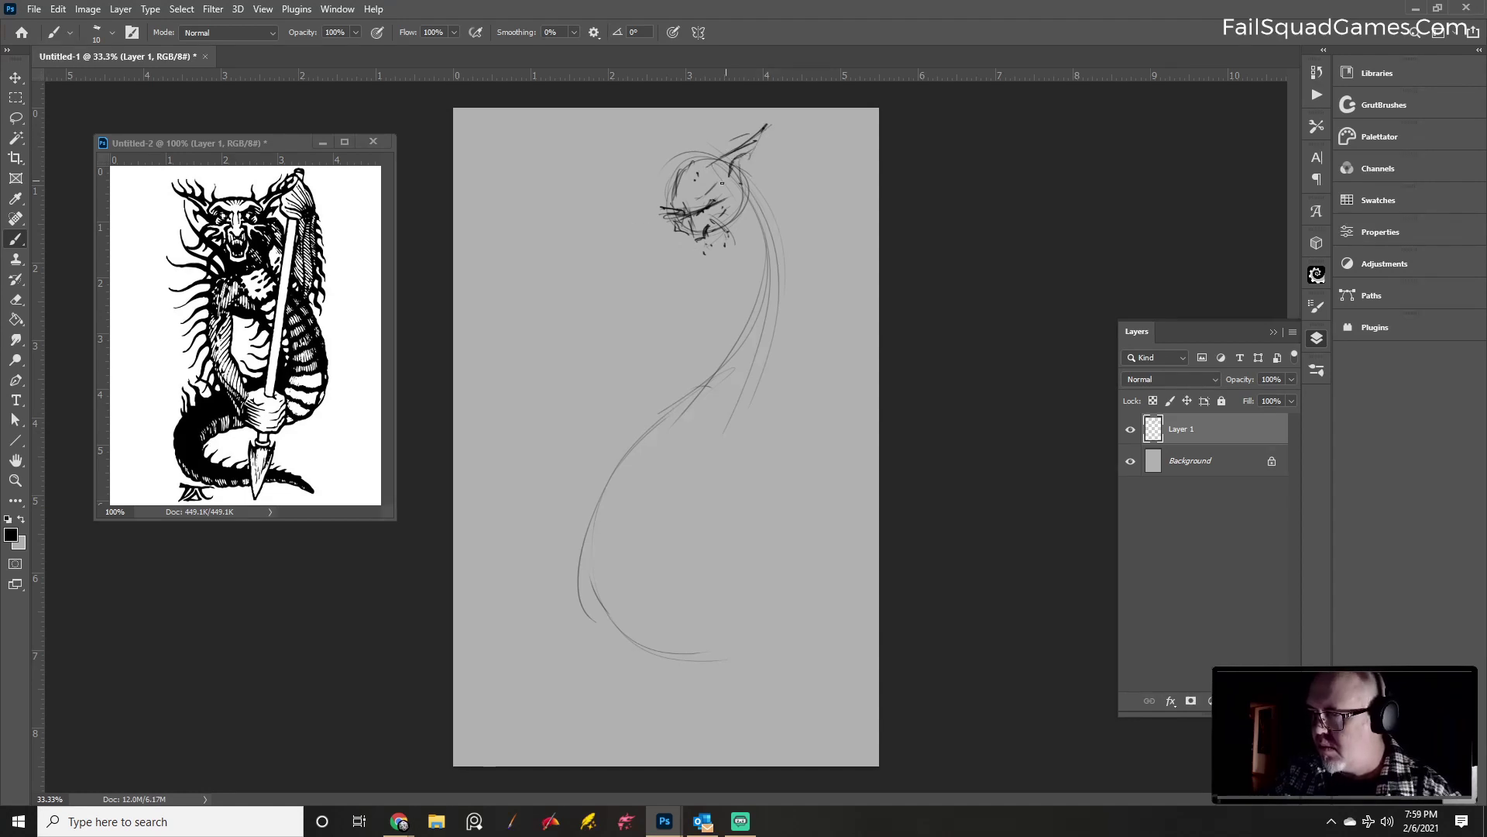
{"action": "mouse_move", "coordinate": [649, 217]}
{"action": "left_mouse_down"}
{"action": "mouse_move", "coordinate": [634, 222]}
{"action": "mouse_move", "coordinate": [647, 180]}
{"action": "mouse_move", "coordinate": [609, 172]}
{"action": "mouse_move", "coordinate": [667, 199]}
{"action": "left_mouse_up"}
{"action": "left_click_drag", "start_coordinate": [742, 152], "coordinate": [746, 192]}
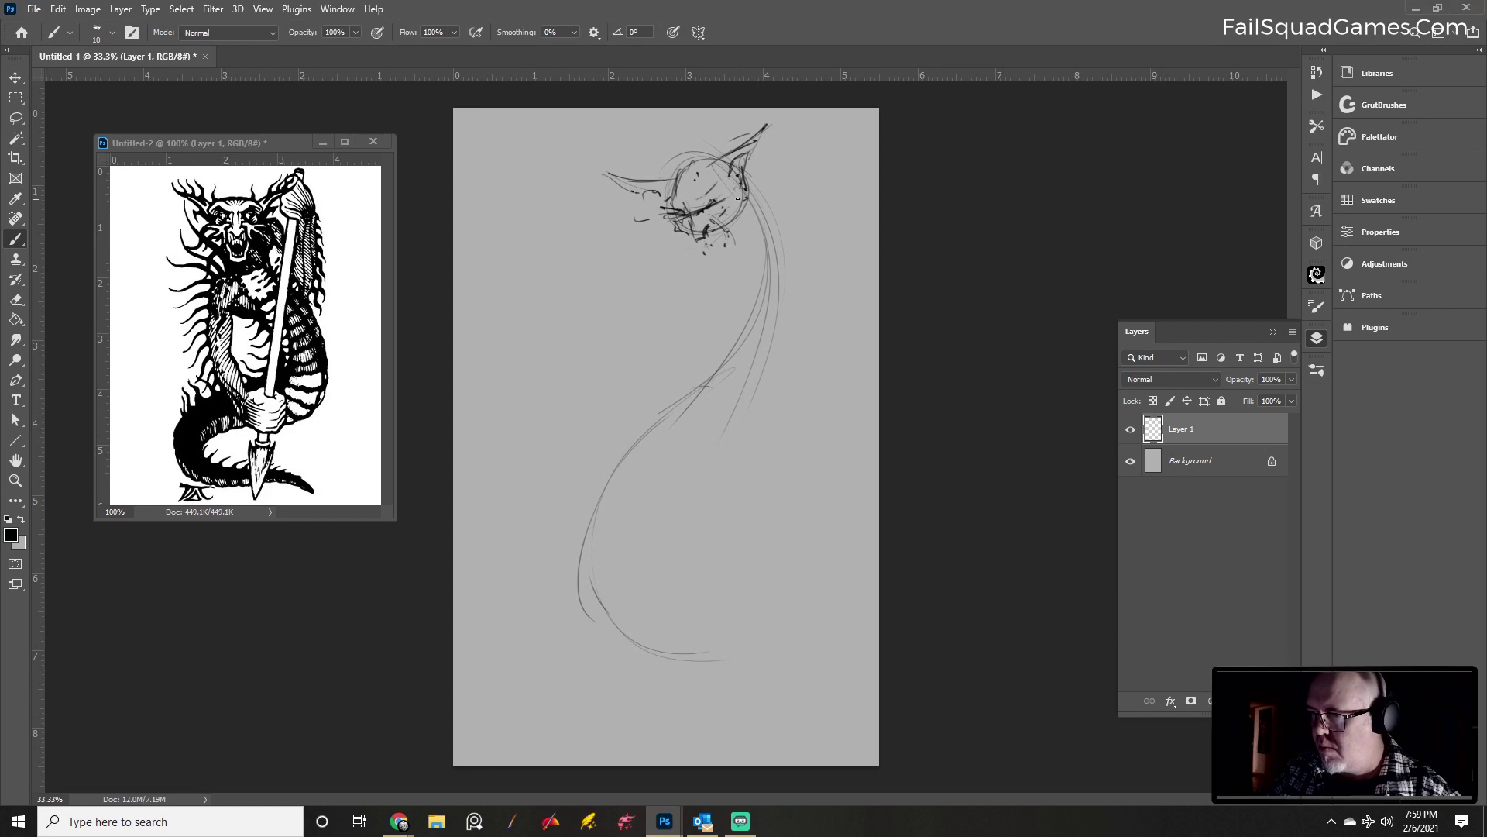
Sketch the open mouth, jaw sides and chin below the nose
{"action": "left_click_drag", "start_coordinate": [709, 242], "coordinate": [721, 241]}
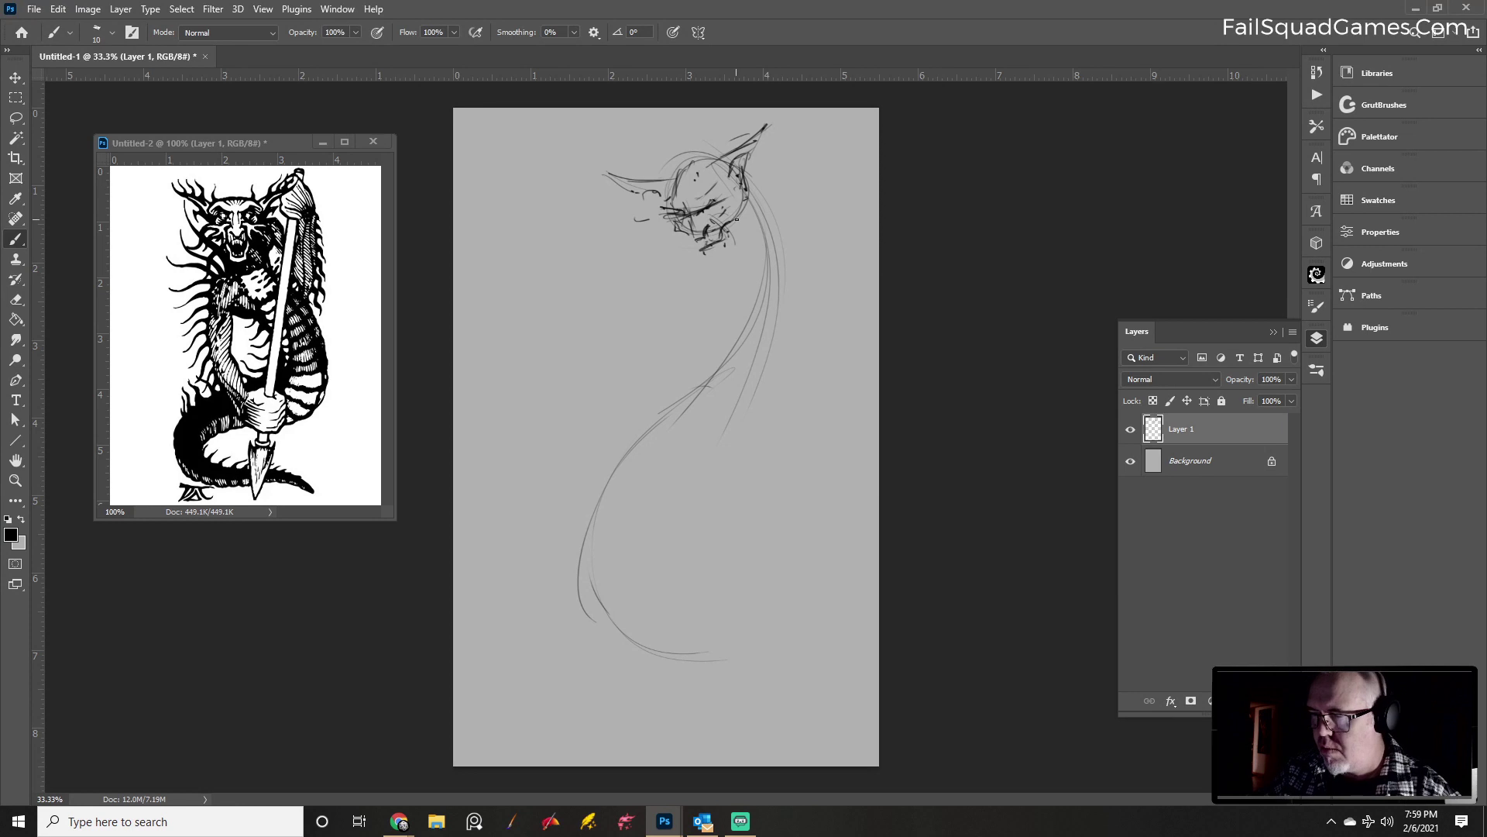
{"action": "left_click_drag", "start_coordinate": [739, 203], "coordinate": [750, 258]}
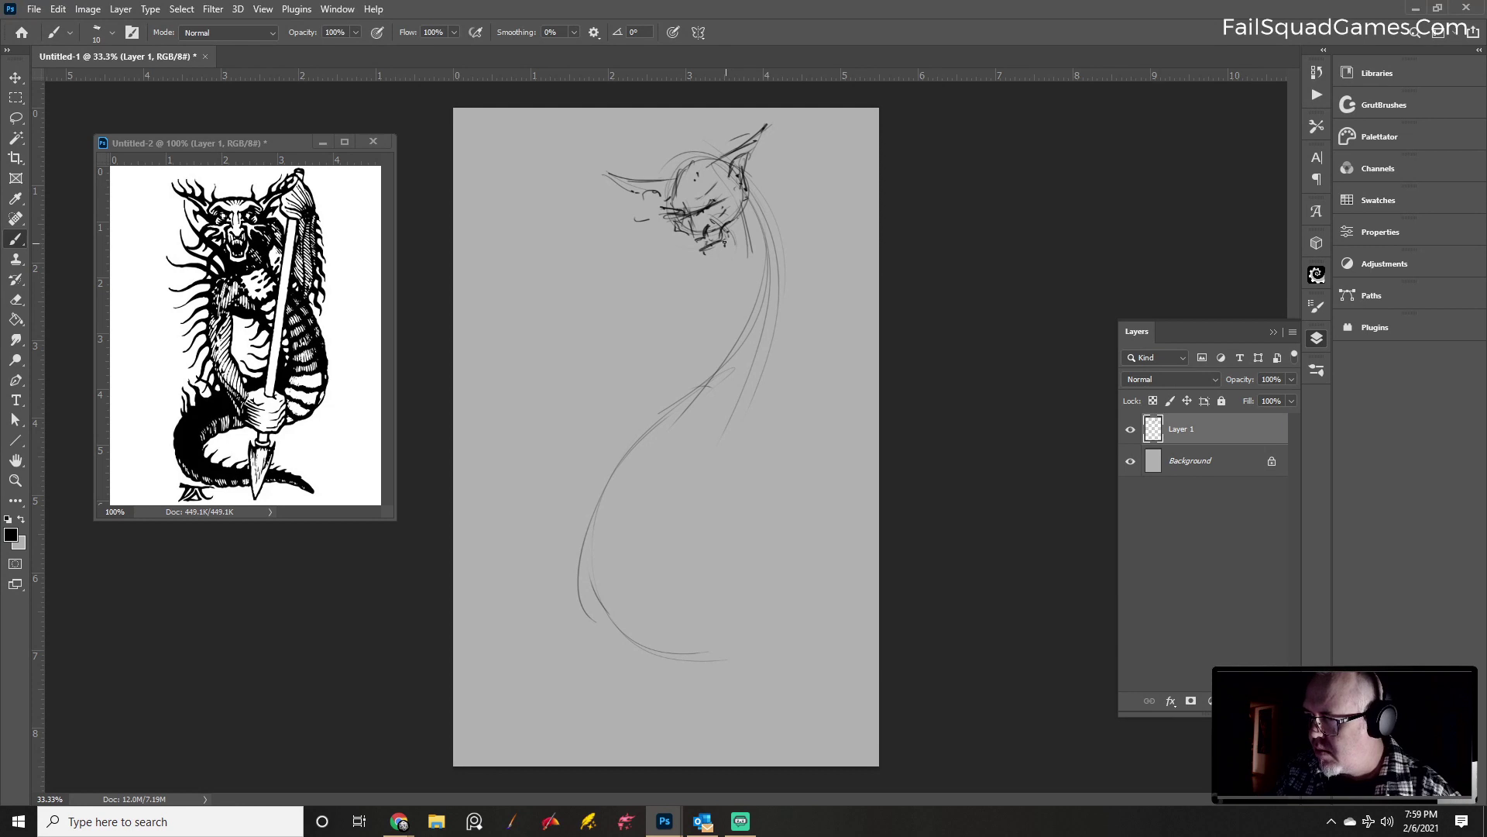
{"action": "left_click_drag", "start_coordinate": [728, 225], "coordinate": [739, 254]}
{"action": "left_click_drag", "start_coordinate": [729, 232], "coordinate": [741, 260]}
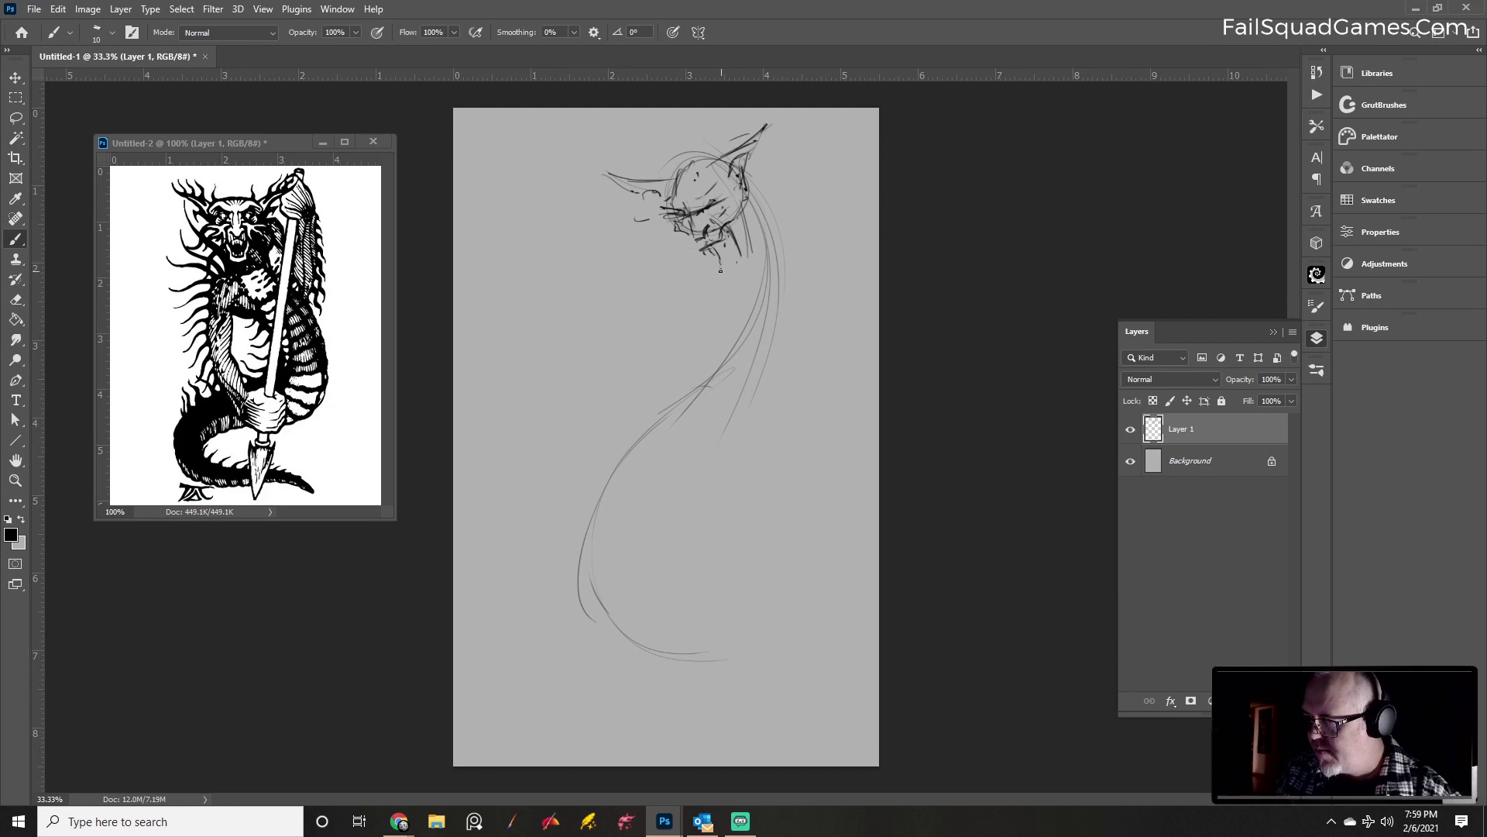
{"action": "left_click_drag", "start_coordinate": [720, 264], "coordinate": [731, 267]}
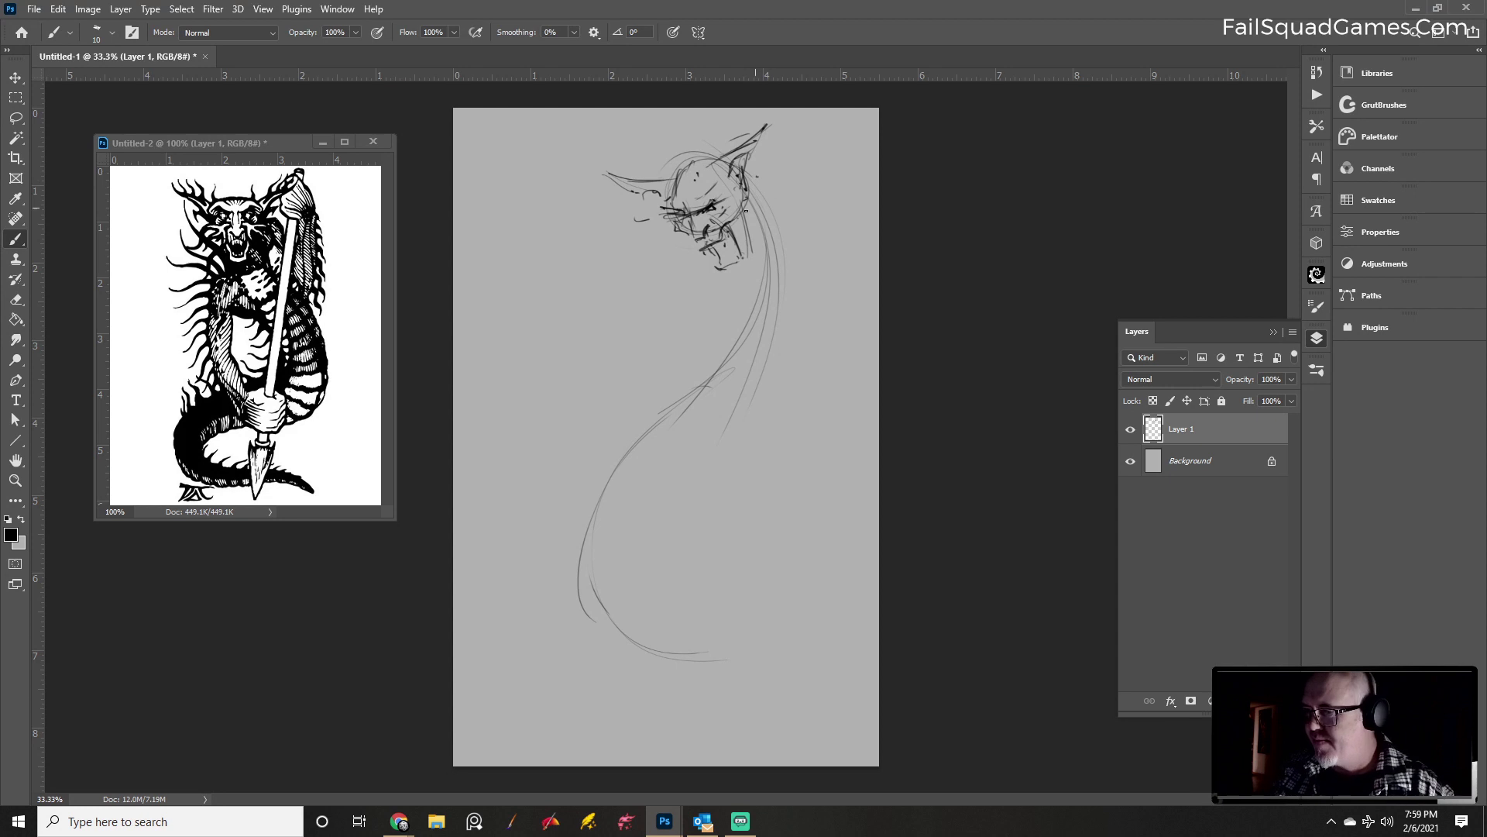
Sketch short shoulder lines sloping out from both sides of the head
{"action": "left_click_drag", "start_coordinate": [746, 208], "coordinate": [792, 195]}
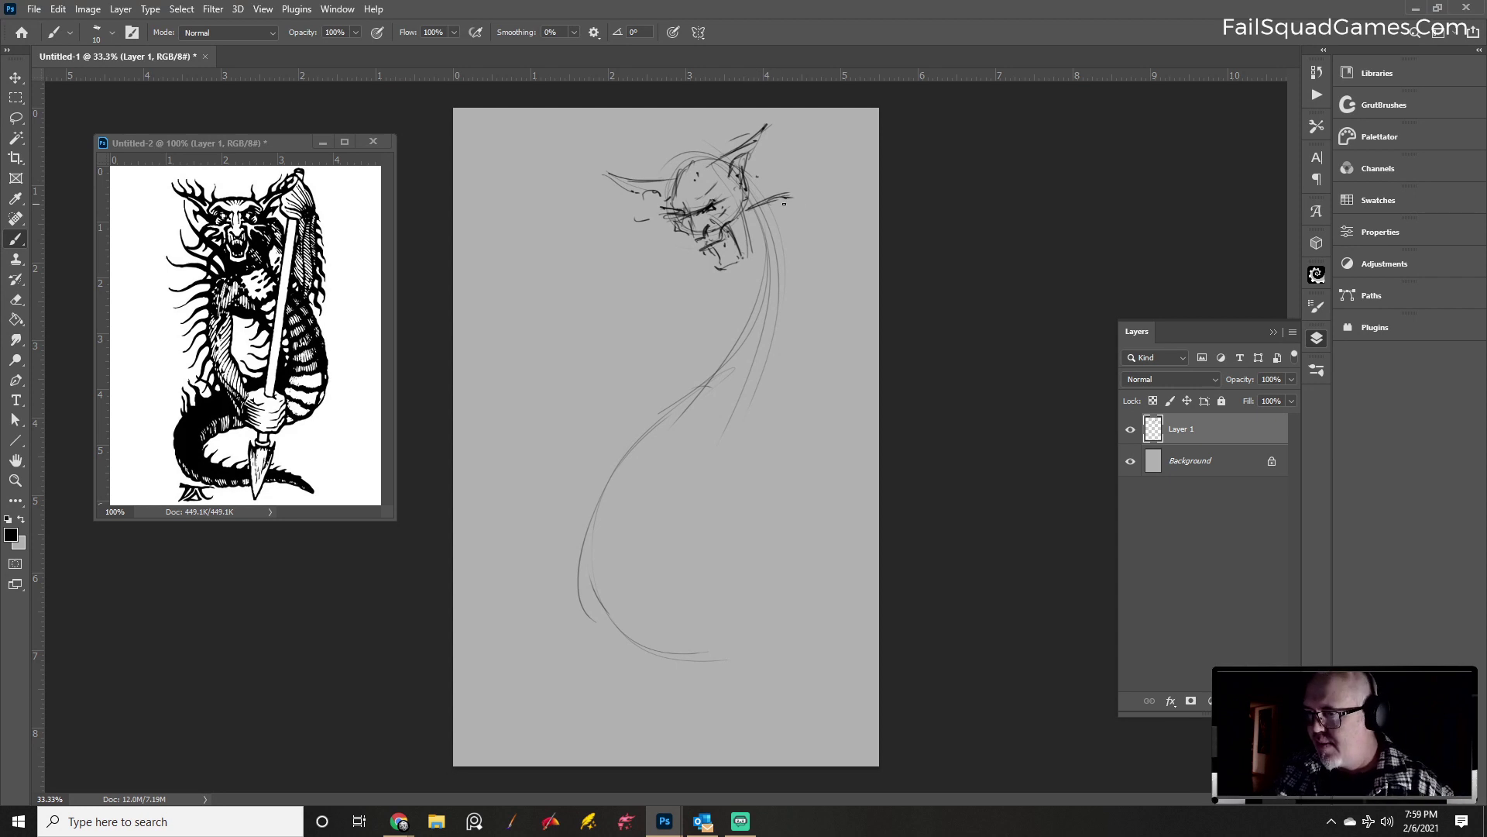
{"action": "left_click", "coordinate": [682, 284]}
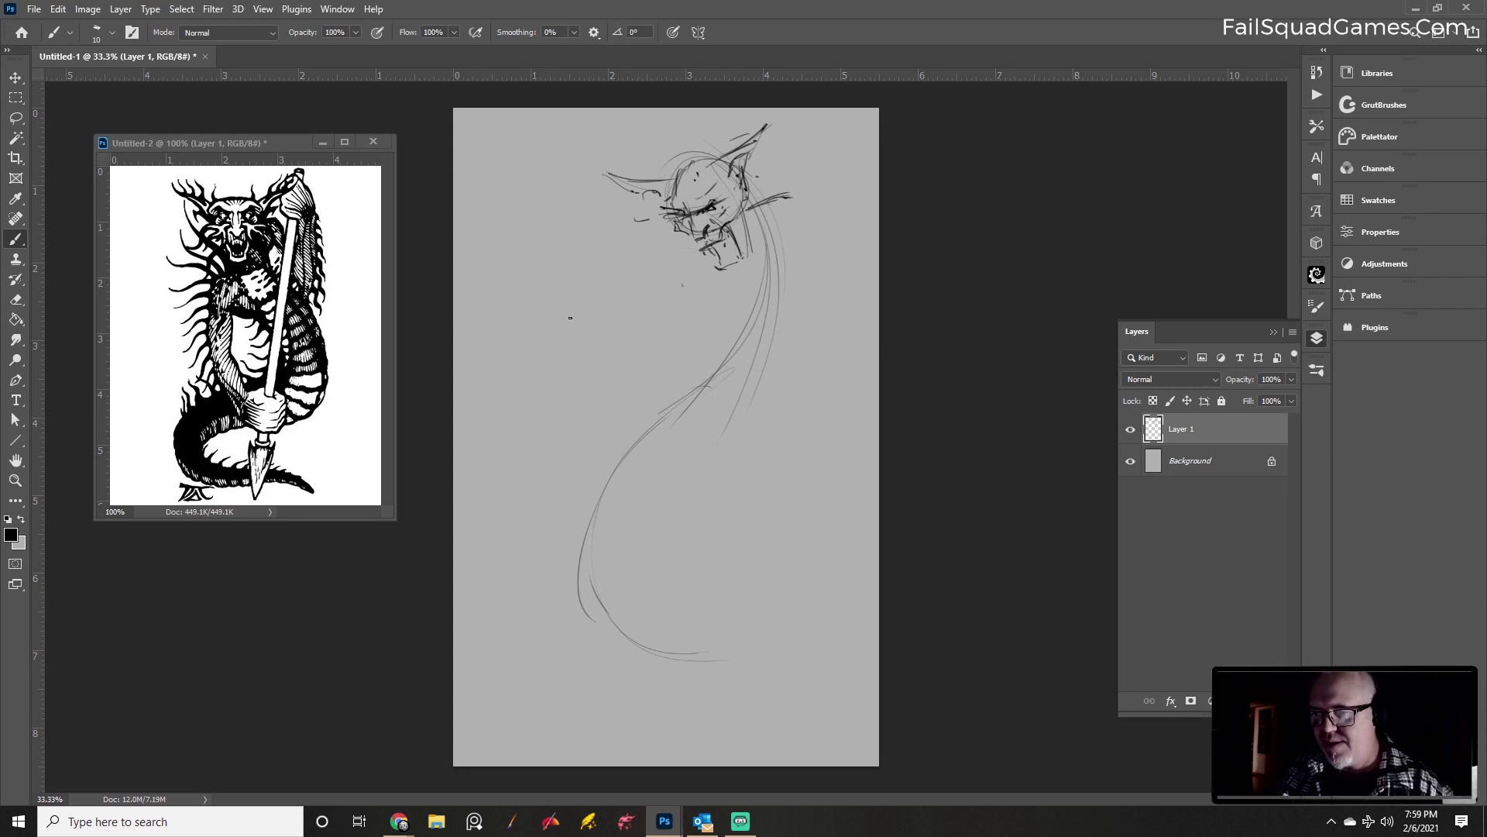
{"action": "mouse_move", "coordinate": [665, 252]}
{"action": "left_mouse_down"}
{"action": "mouse_move", "coordinate": [685, 239]}
{"action": "mouse_move", "coordinate": [658, 250]}
{"action": "left_mouse_up"}
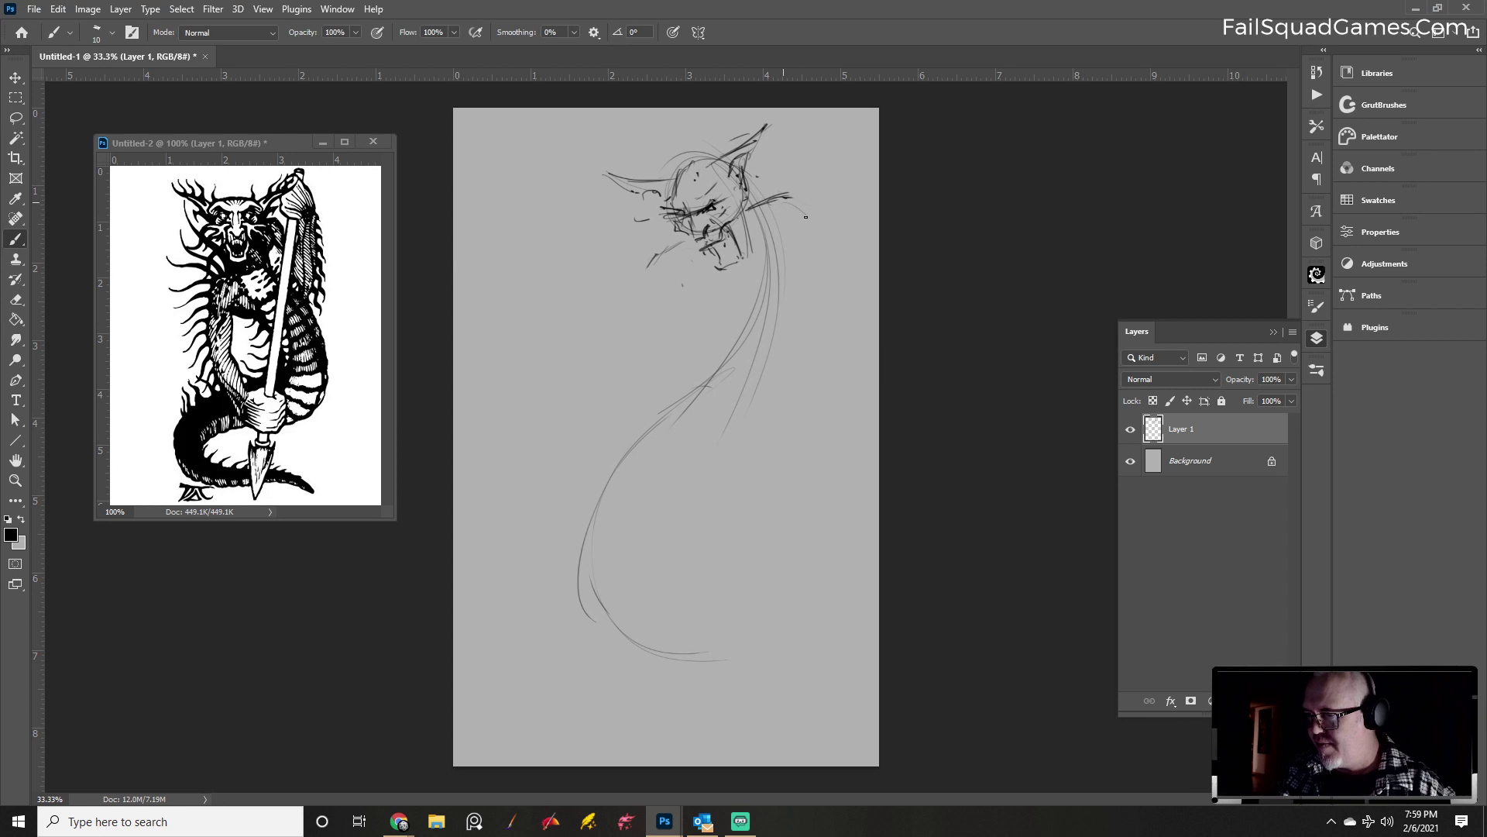
{"action": "left_click_drag", "start_coordinate": [796, 204], "coordinate": [811, 230]}
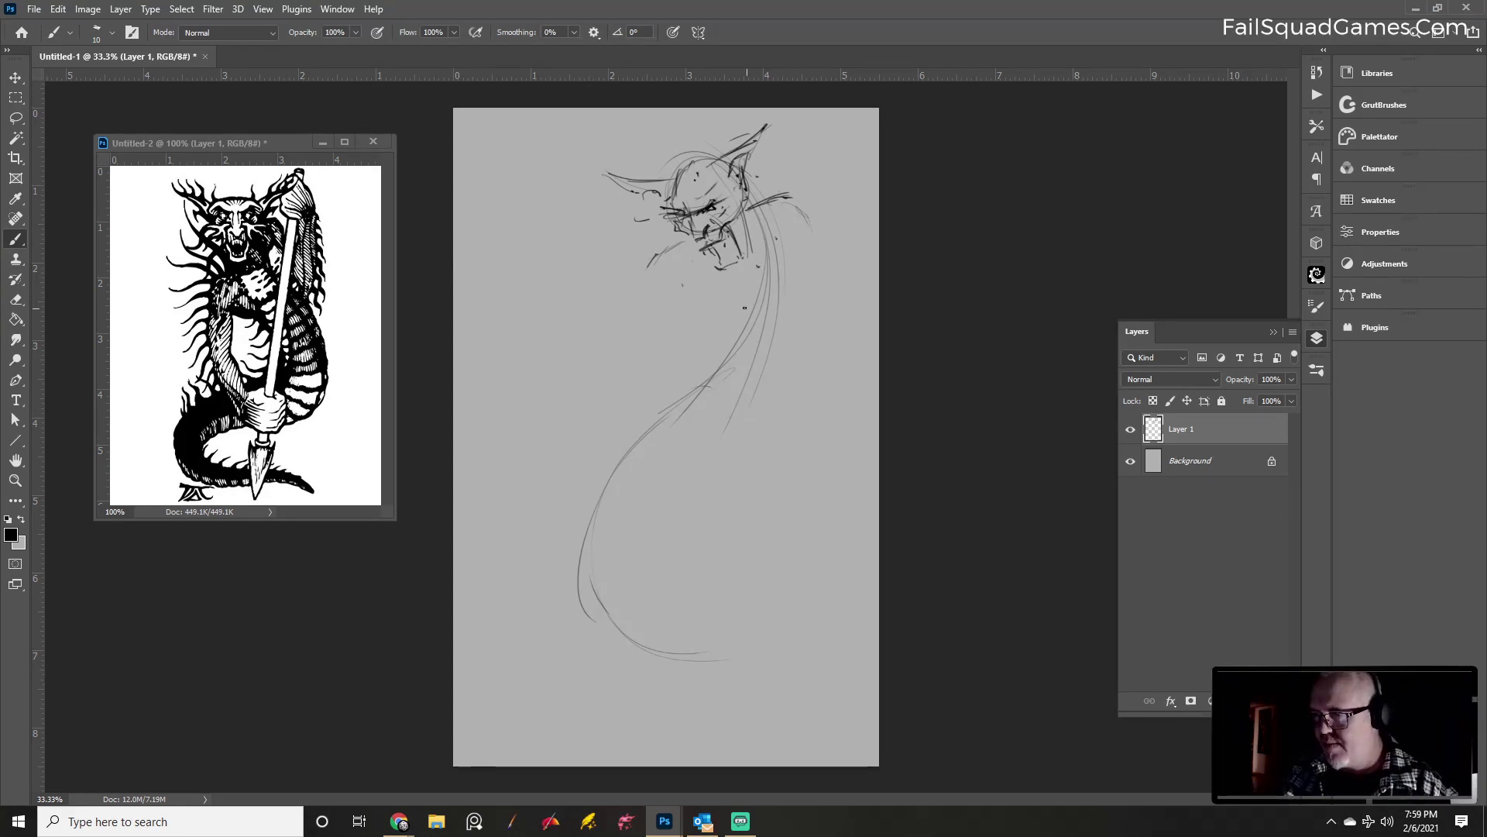
Draw the chest's lower edge and the outer contours of the serpentine body down through the curled tail
{"action": "left_click_drag", "start_coordinate": [737, 344], "coordinate": [776, 345]}
{"action": "left_click_drag", "start_coordinate": [784, 210], "coordinate": [778, 385]}
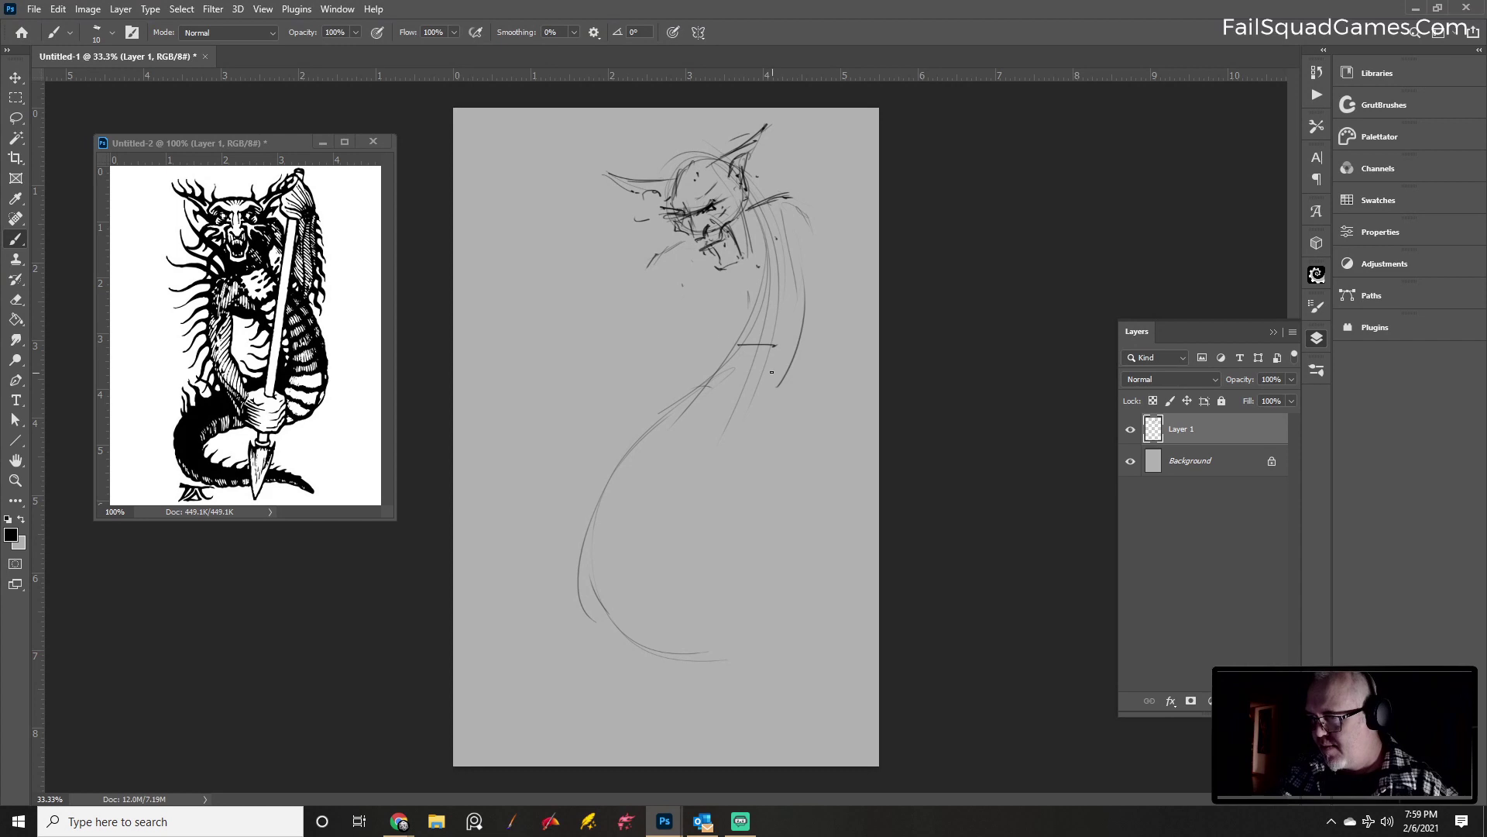
{"action": "mouse_move", "coordinate": [697, 329]}
{"action": "left_mouse_down"}
{"action": "mouse_move", "coordinate": [784, 364]}
{"action": "mouse_move", "coordinate": [569, 480]}
{"action": "left_mouse_up"}
{"action": "mouse_move", "coordinate": [665, 367]}
{"action": "left_mouse_down"}
{"action": "mouse_move", "coordinate": [551, 511]}
{"action": "mouse_move", "coordinate": [550, 612]}
{"action": "mouse_move", "coordinate": [597, 663]}
{"action": "left_mouse_up"}
{"action": "mouse_move", "coordinate": [553, 548]}
{"action": "left_mouse_down"}
{"action": "mouse_move", "coordinate": [646, 665]}
{"action": "mouse_move", "coordinate": [744, 659]}
{"action": "mouse_move", "coordinate": [797, 577]}
{"action": "mouse_move", "coordinate": [674, 653]}
{"action": "mouse_move", "coordinate": [603, 536]}
{"action": "mouse_move", "coordinate": [664, 453]}
{"action": "mouse_move", "coordinate": [786, 375]}
{"action": "left_mouse_up"}
{"action": "left_click_drag", "start_coordinate": [805, 279], "coordinate": [790, 411]}
{"action": "mouse_move", "coordinate": [809, 320]}
{"action": "left_mouse_down"}
{"action": "mouse_move", "coordinate": [688, 465]}
{"action": "mouse_move", "coordinate": [653, 476]}
{"action": "left_mouse_up"}
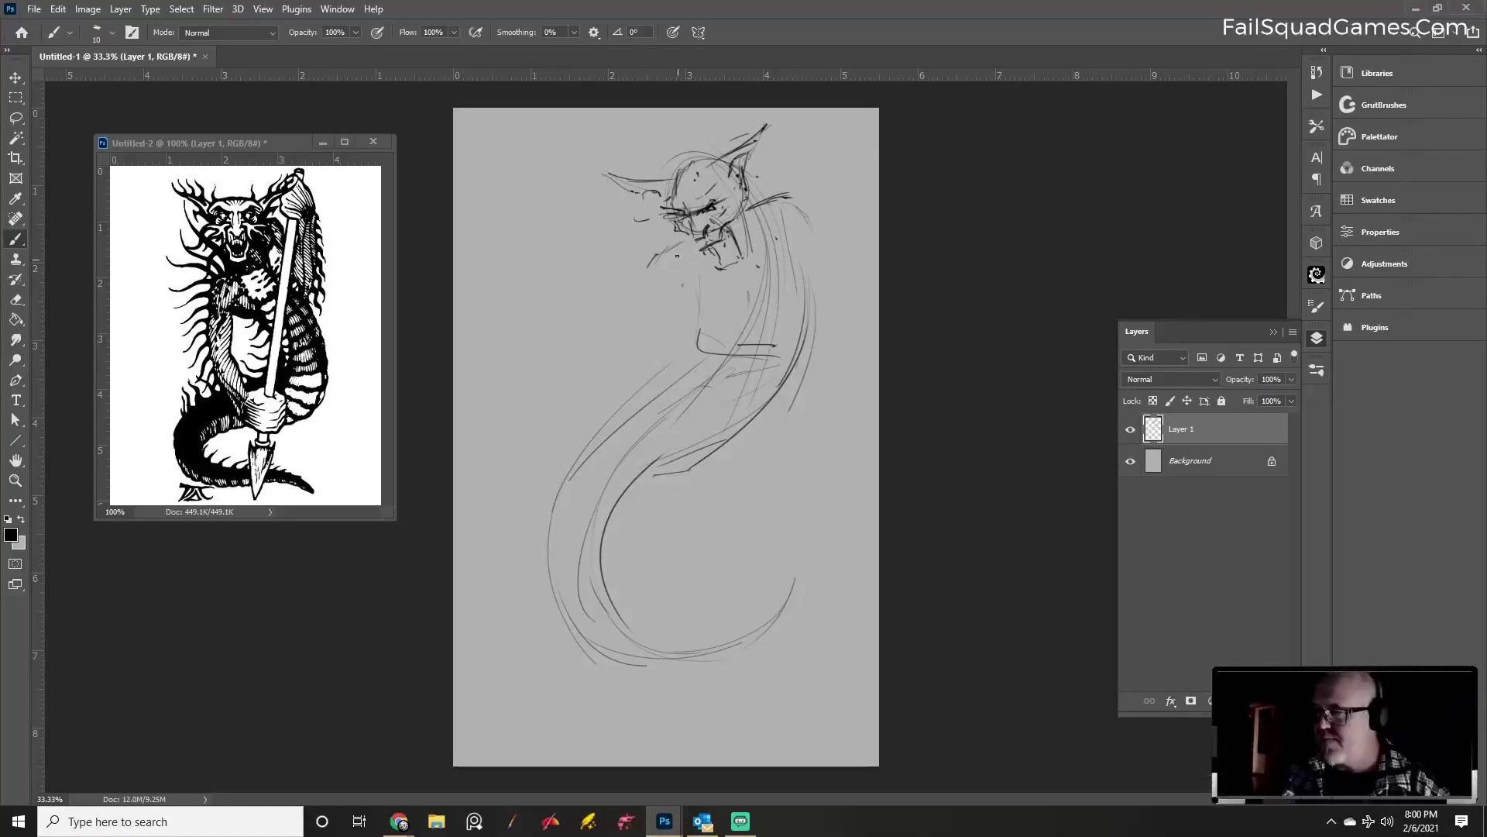
Erase the heavy marks around the creature's eye and redraw the eye with an angry brow
{"action": "key", "text": "e"}
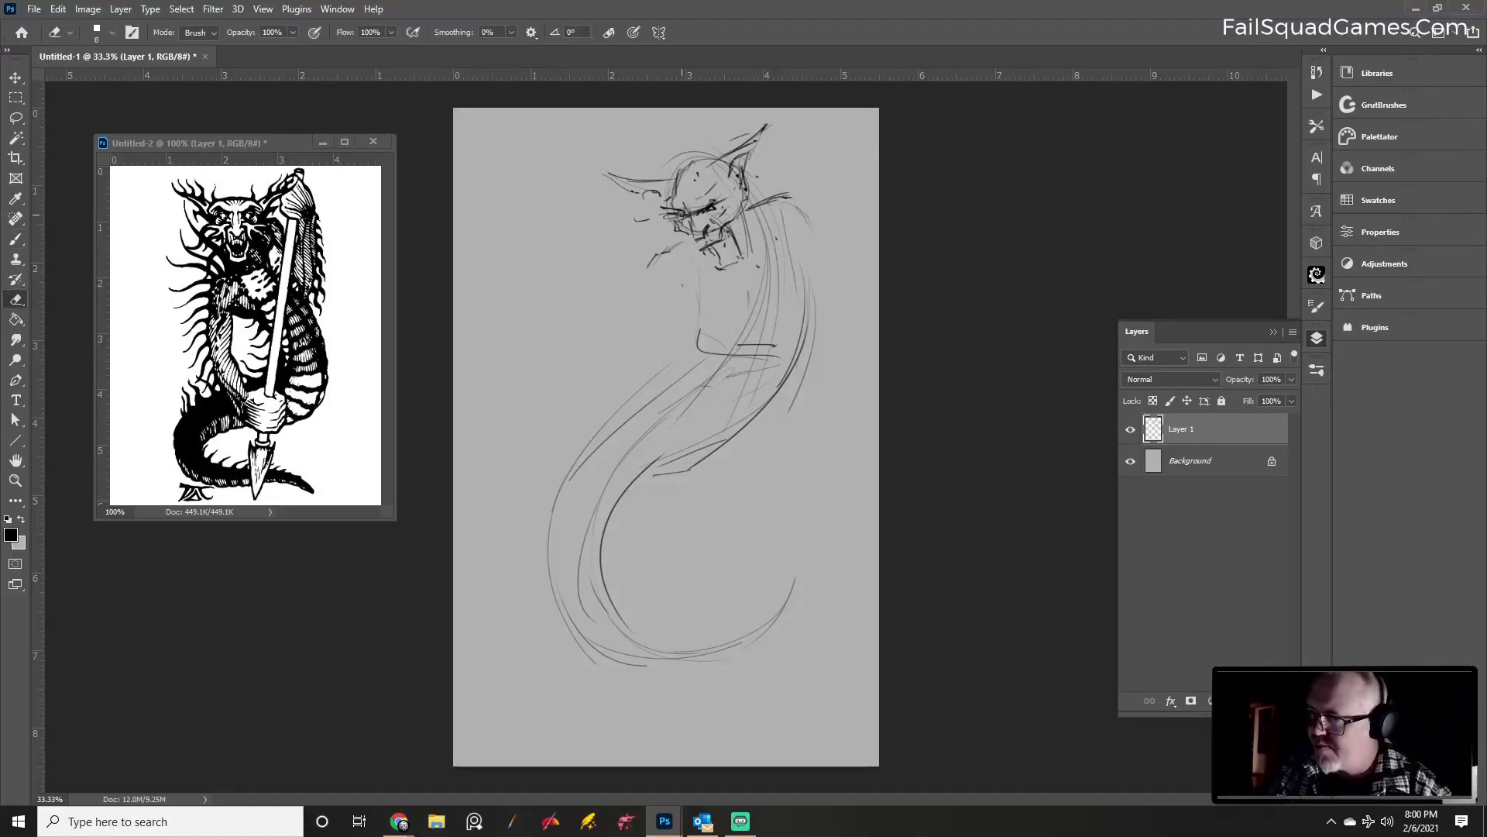
{"action": "key", "text": "b"}
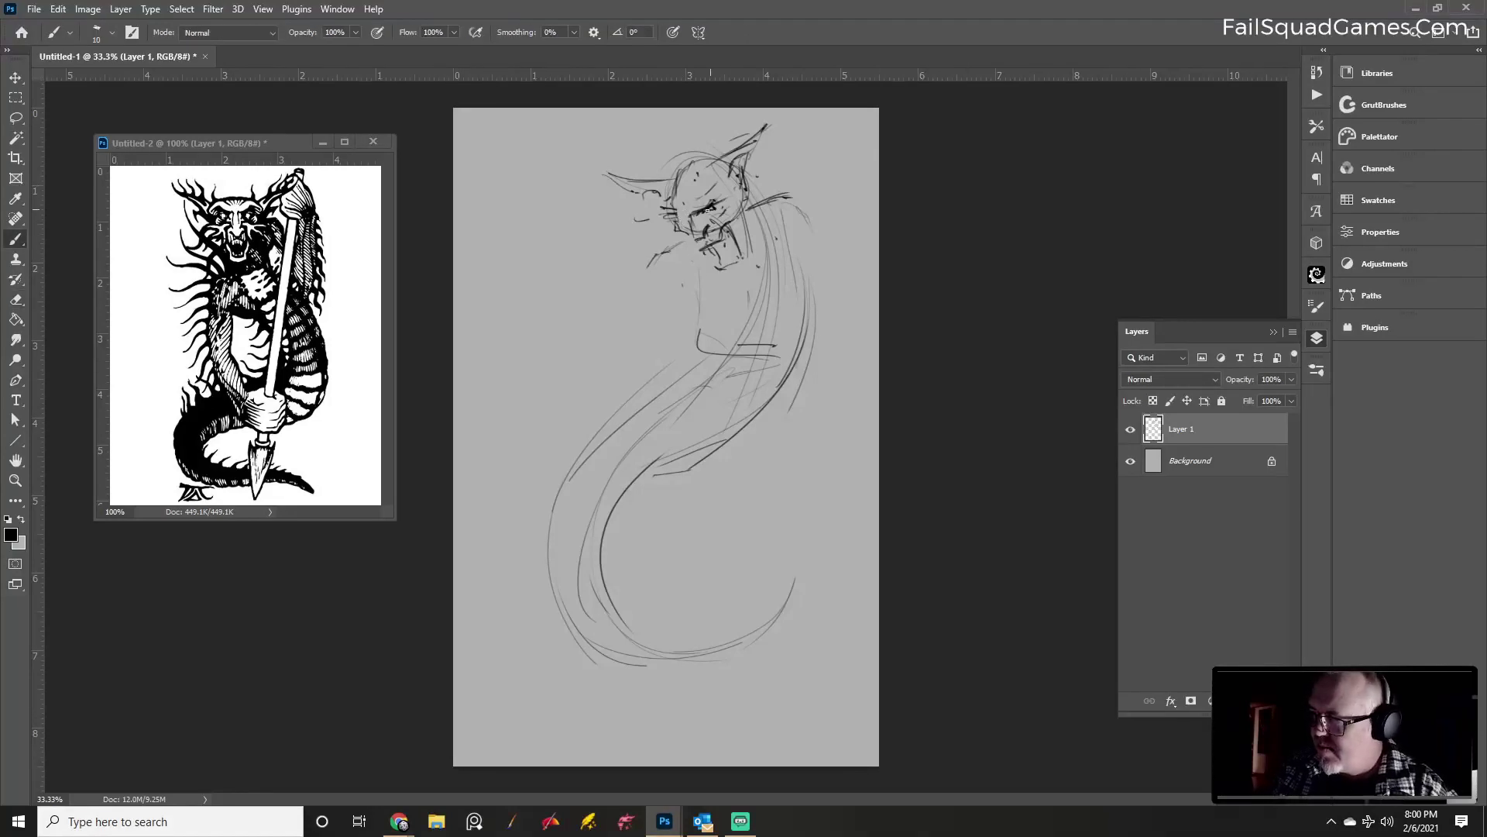
{"action": "key", "text": "e"}
{"action": "mouse_move", "coordinate": [693, 210]}
{"action": "left_mouse_down"}
{"action": "mouse_move", "coordinate": [730, 190]}
{"action": "mouse_move", "coordinate": [701, 206]}
{"action": "left_mouse_up"}
{"action": "key", "text": "b"}
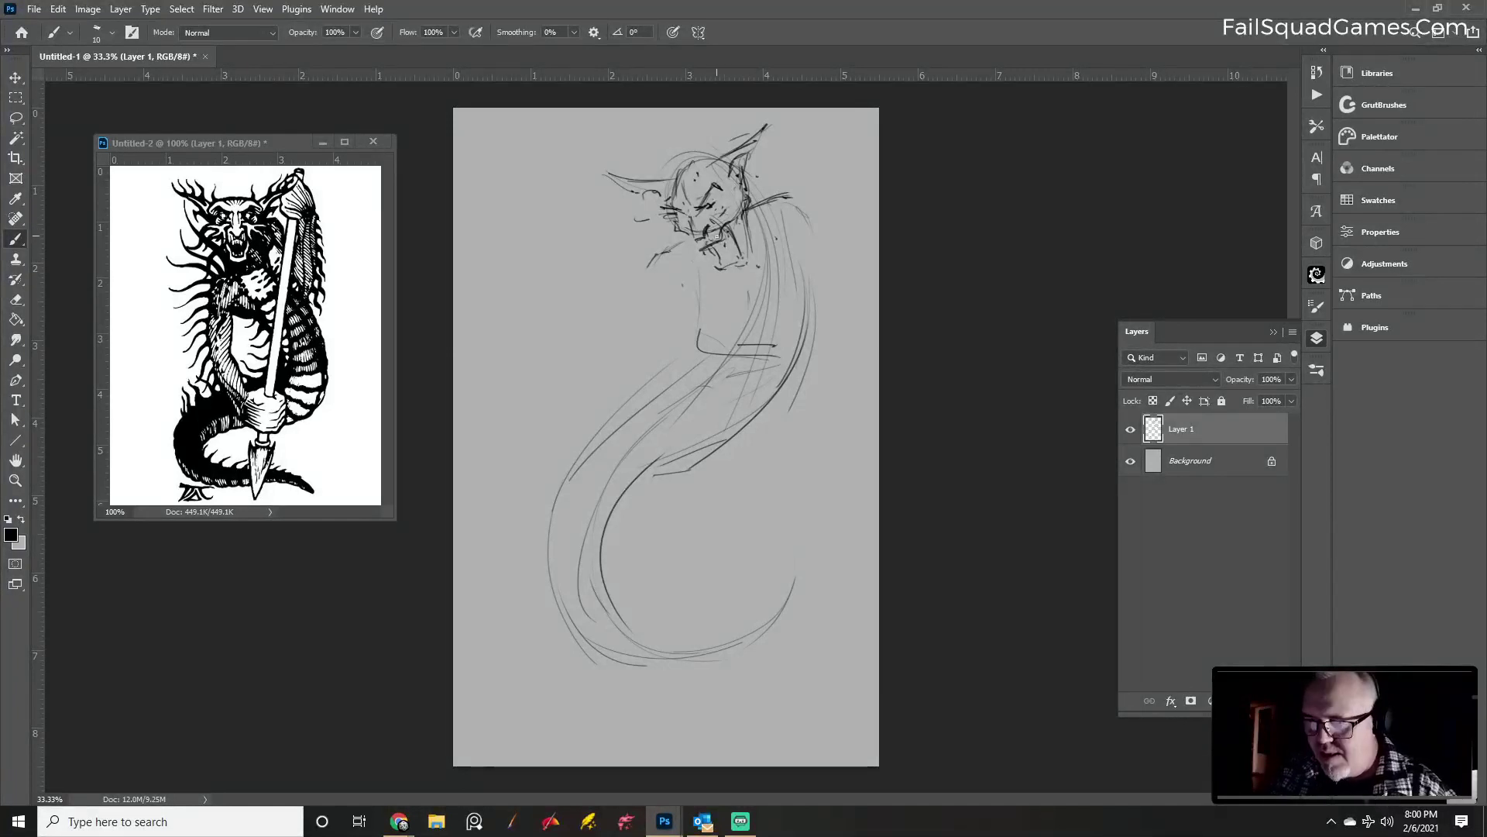
Sketch a bent arm from the shoulder out to the elbow and back in to the hand at the body's waist
{"action": "mouse_move", "coordinate": [717, 246]}
{"action": "left_mouse_down"}
{"action": "mouse_move", "coordinate": [749, 268]}
{"action": "mouse_move", "coordinate": [761, 200]}
{"action": "mouse_move", "coordinate": [800, 184]}
{"action": "mouse_move", "coordinate": [749, 201]}
{"action": "mouse_move", "coordinate": [761, 243]}
{"action": "mouse_move", "coordinate": [647, 294]}
{"action": "mouse_move", "coordinate": [598, 362]}
{"action": "left_mouse_up"}
{"action": "mouse_move", "coordinate": [679, 246]}
{"action": "left_mouse_down"}
{"action": "mouse_move", "coordinate": [620, 353]}
{"action": "mouse_move", "coordinate": [654, 457]}
{"action": "mouse_move", "coordinate": [668, 471]}
{"action": "mouse_move", "coordinate": [672, 457]}
{"action": "left_mouse_up"}
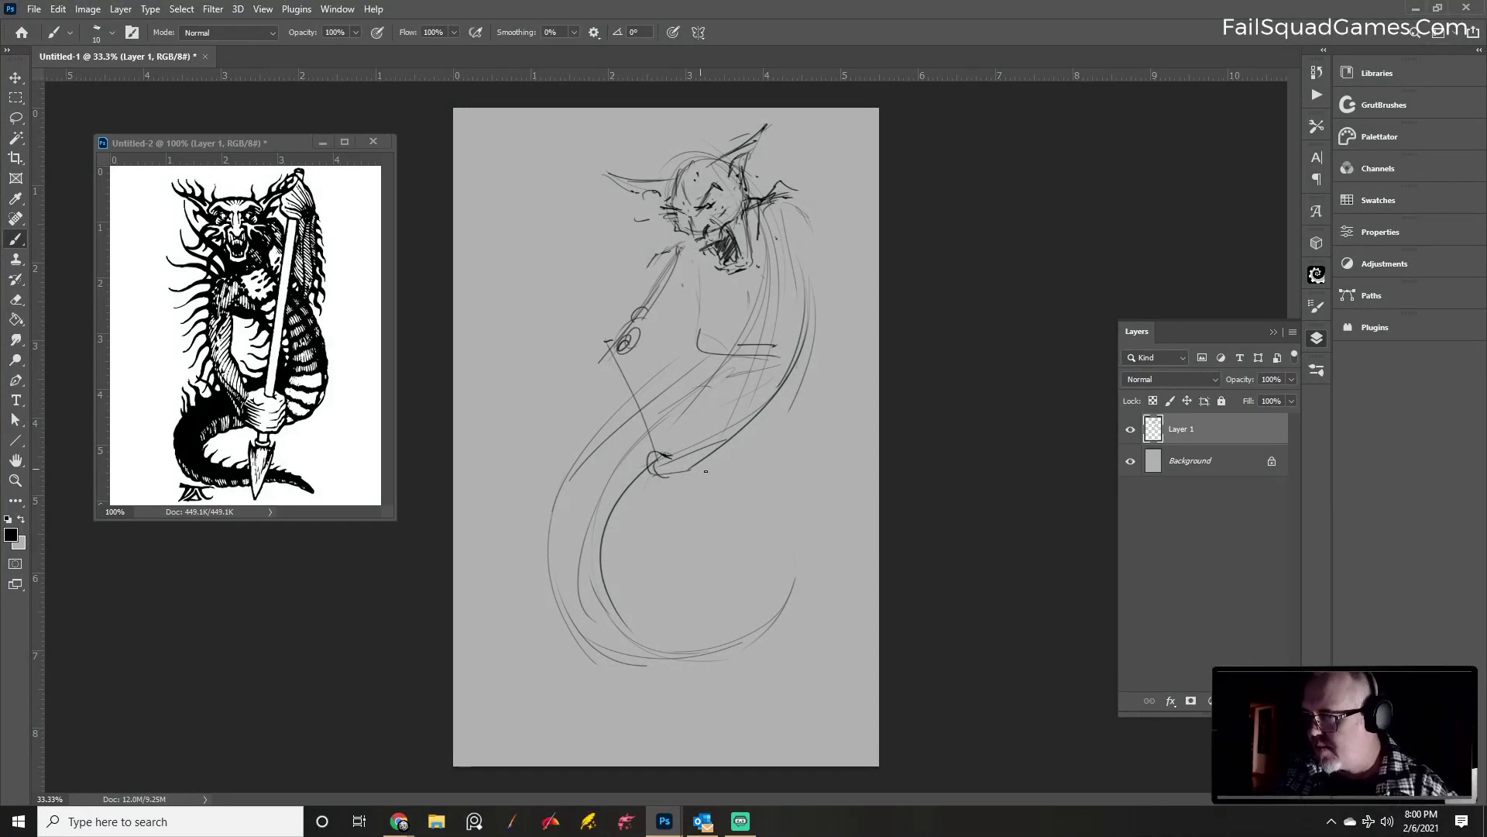
Draw a straight spear shaft diagonally across the body past the tail, and rough in the hand at its upper end
{"action": "left_click", "coordinate": [814, 145]}
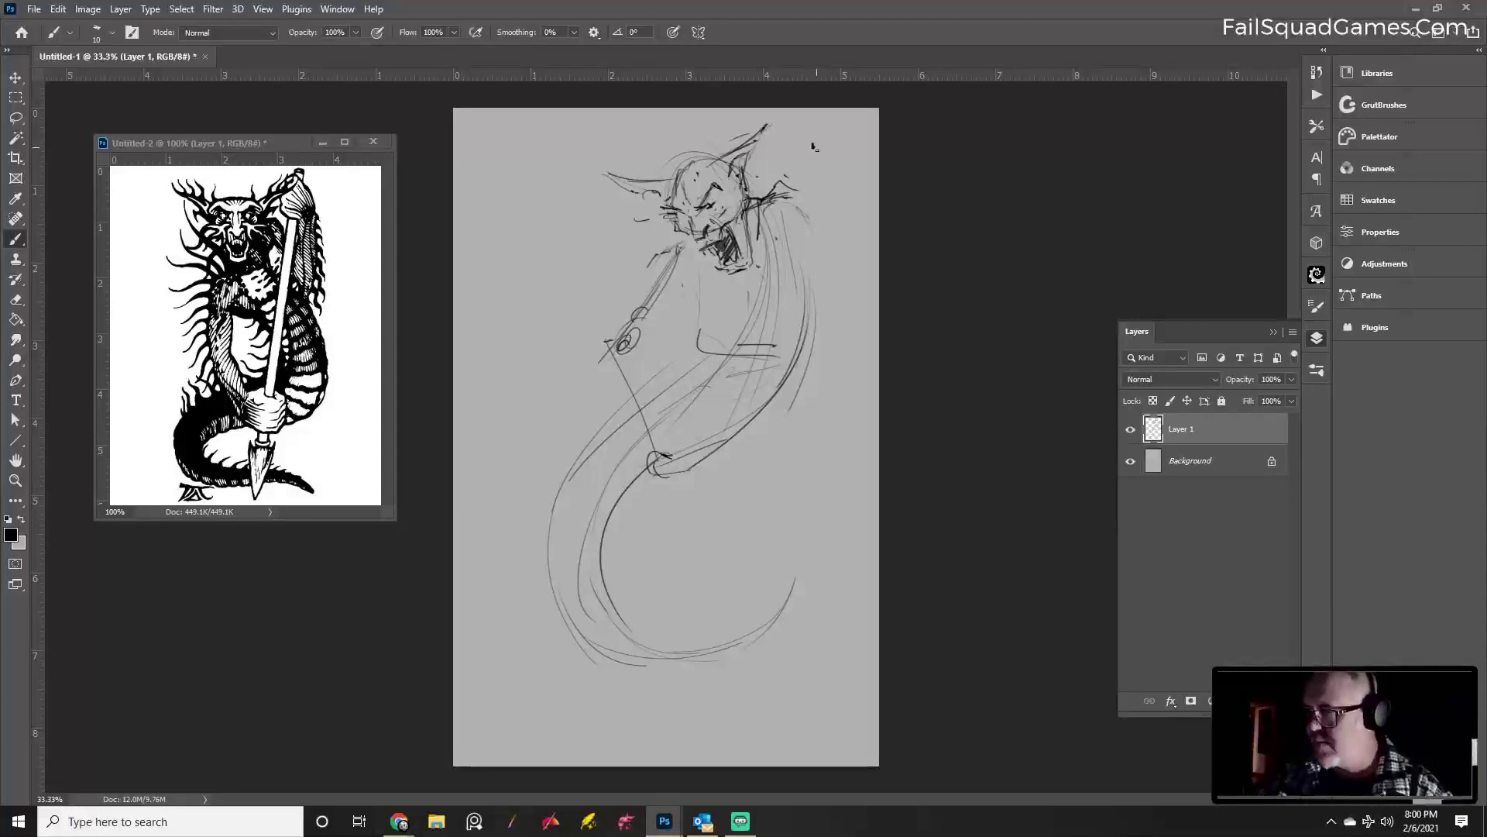
{"action": "left_click", "coordinate": [599, 684], "text": "shift"}
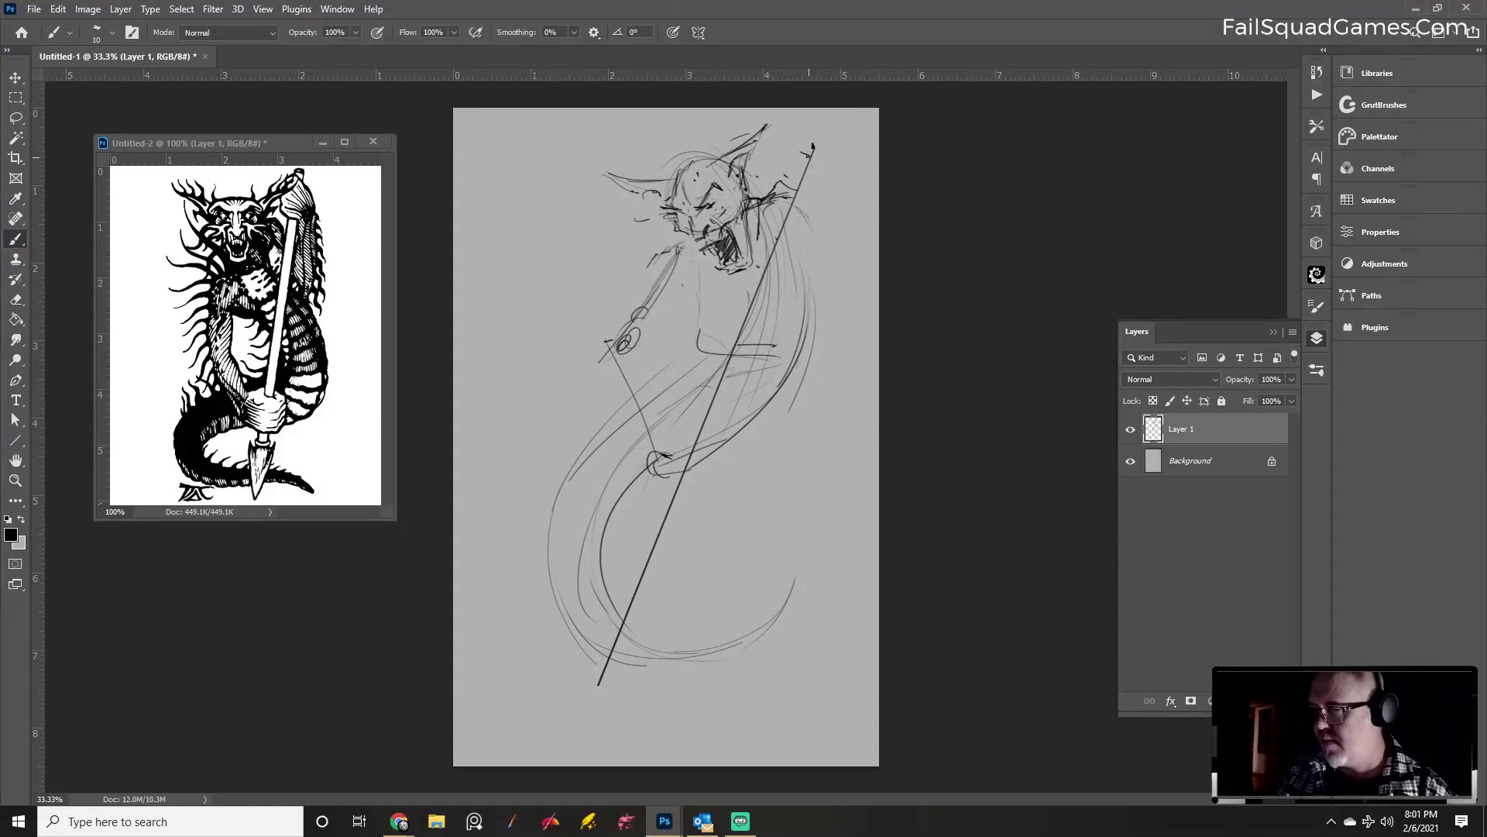
{"action": "mouse_move", "coordinate": [820, 167]}
{"action": "left_mouse_down"}
{"action": "mouse_move", "coordinate": [798, 152]}
{"action": "mouse_move", "coordinate": [782, 192]}
{"action": "left_mouse_up"}
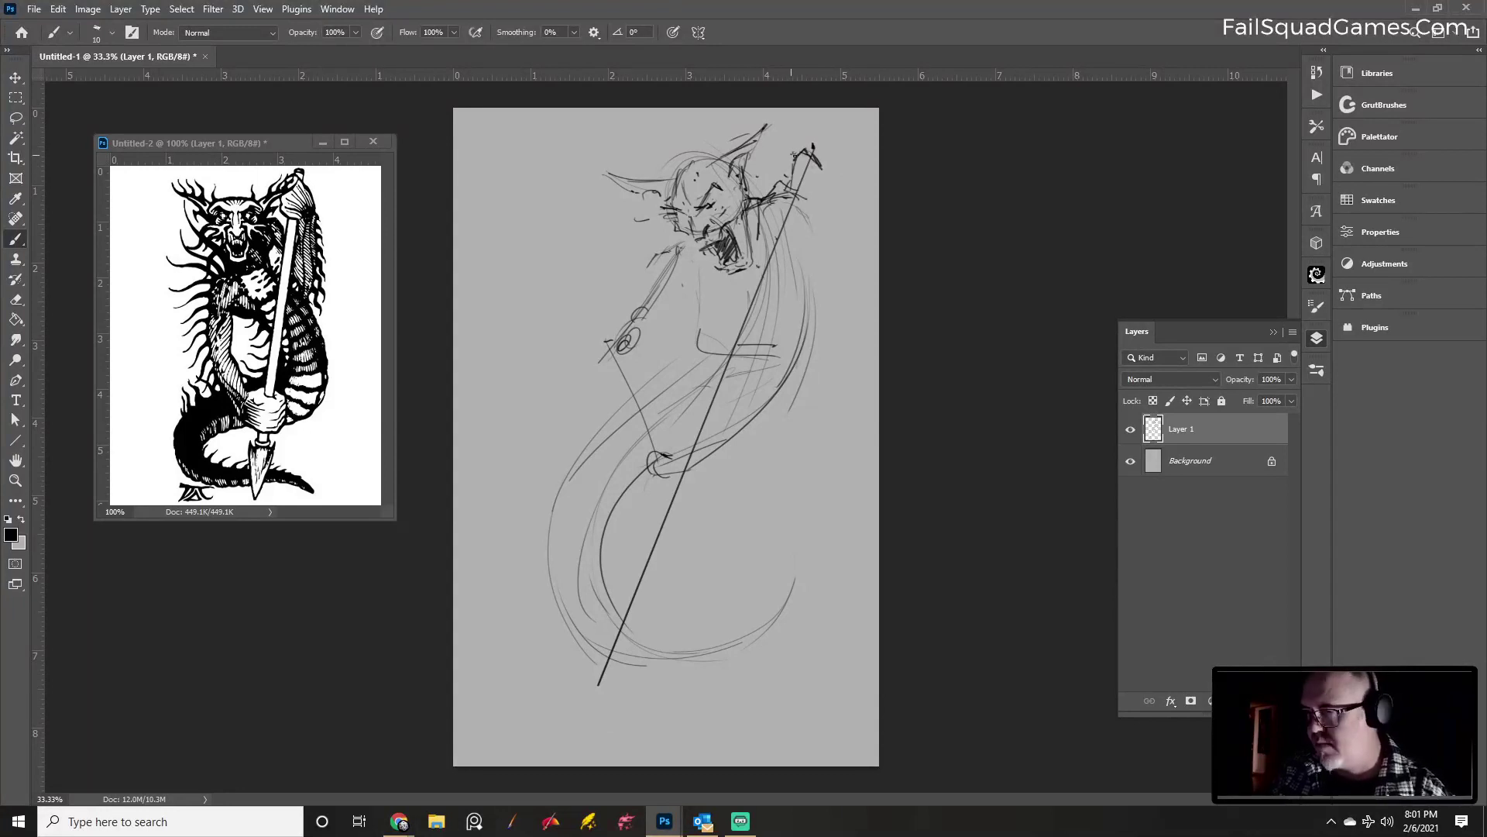
Sketch the raised arm hanging from the upper hand, plus the lower forearm and fist gripping the shaft at the waist
{"action": "mouse_move", "coordinate": [812, 150]}
{"action": "left_mouse_down"}
{"action": "mouse_move", "coordinate": [835, 175]}
{"action": "mouse_move", "coordinate": [842, 286]}
{"action": "left_mouse_up"}
{"action": "mouse_move", "coordinate": [838, 220]}
{"action": "left_mouse_down"}
{"action": "mouse_move", "coordinate": [838, 329]}
{"action": "mouse_move", "coordinate": [808, 319]}
{"action": "mouse_move", "coordinate": [811, 232]}
{"action": "mouse_move", "coordinate": [806, 300]}
{"action": "mouse_move", "coordinate": [826, 336]}
{"action": "left_mouse_up"}
{"action": "left_click_drag", "start_coordinate": [839, 193], "coordinate": [843, 329]}
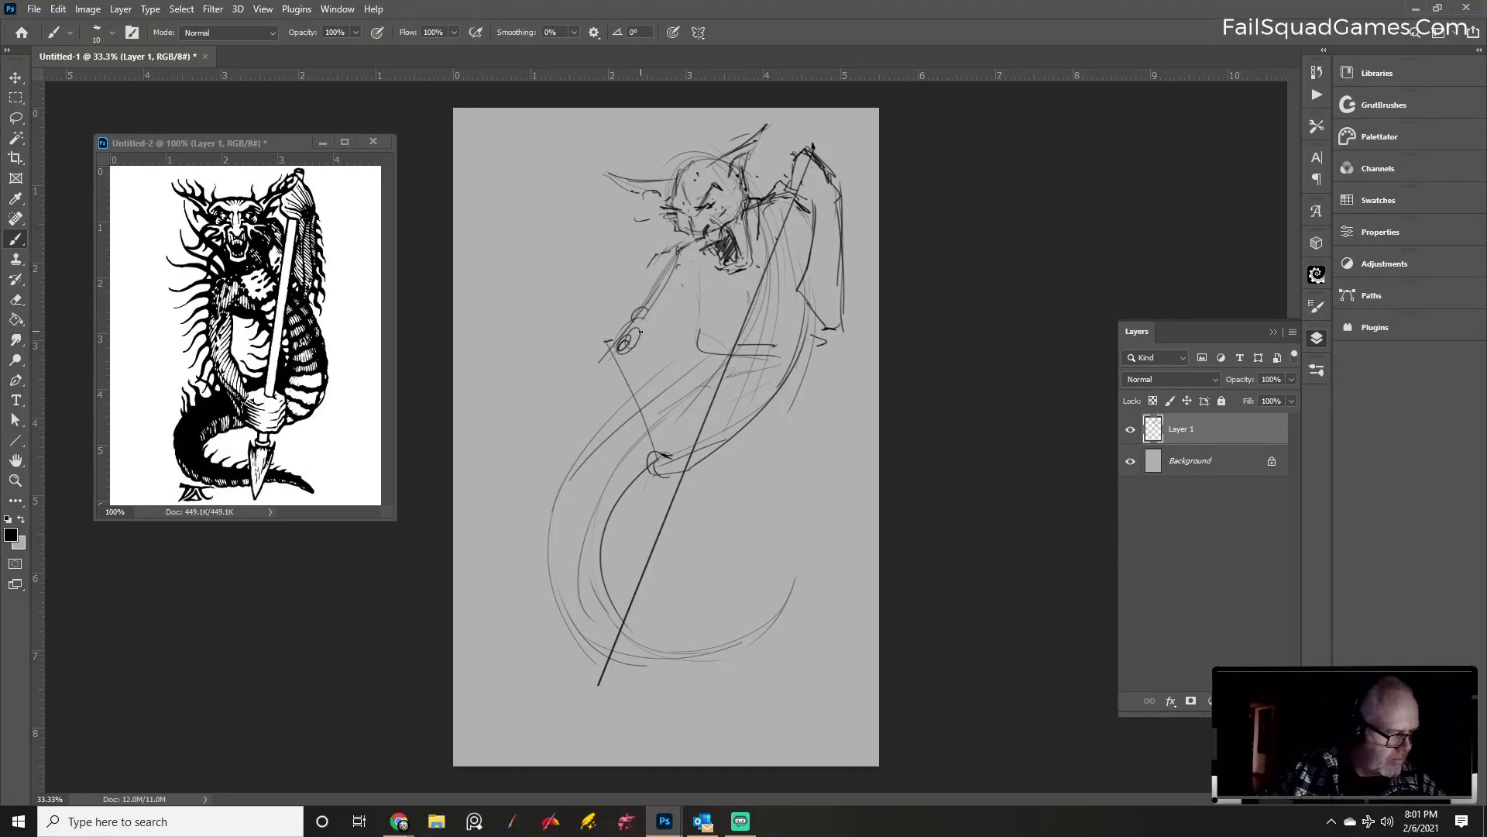
{"action": "mouse_move", "coordinate": [640, 333]}
{"action": "left_mouse_down"}
{"action": "mouse_move", "coordinate": [677, 490]}
{"action": "mouse_move", "coordinate": [658, 508]}
{"action": "mouse_move", "coordinate": [695, 497]}
{"action": "mouse_move", "coordinate": [685, 452]}
{"action": "mouse_move", "coordinate": [683, 519]}
{"action": "mouse_move", "coordinate": [660, 513]}
{"action": "left_mouse_up"}
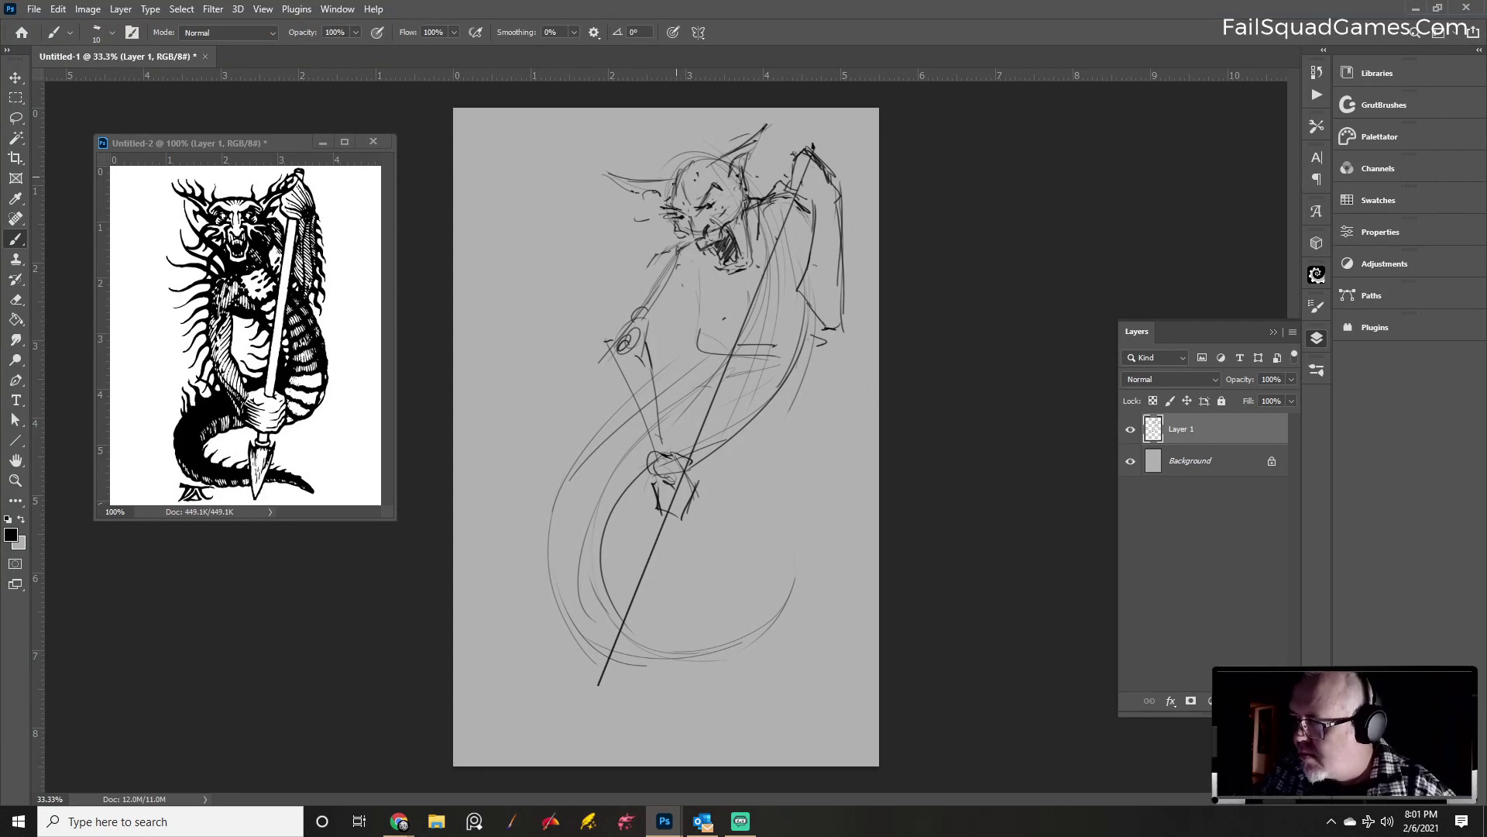
Refine the head with extra strokes on the cheek, horn, skull outline and eye
{"action": "left_click_drag", "start_coordinate": [663, 190], "coordinate": [652, 212]}
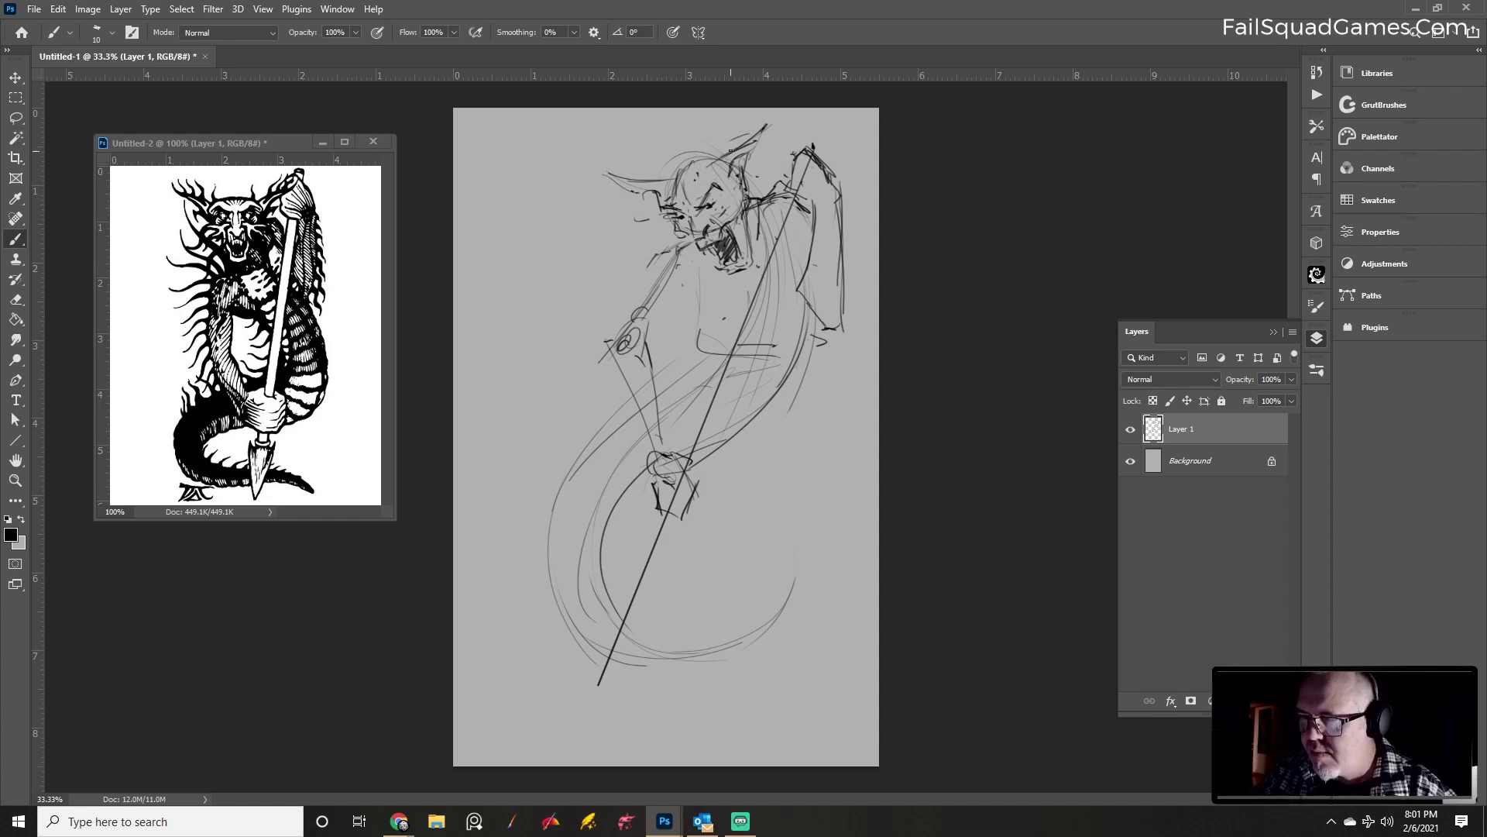
{"action": "left_click_drag", "start_coordinate": [720, 154], "coordinate": [749, 127]}
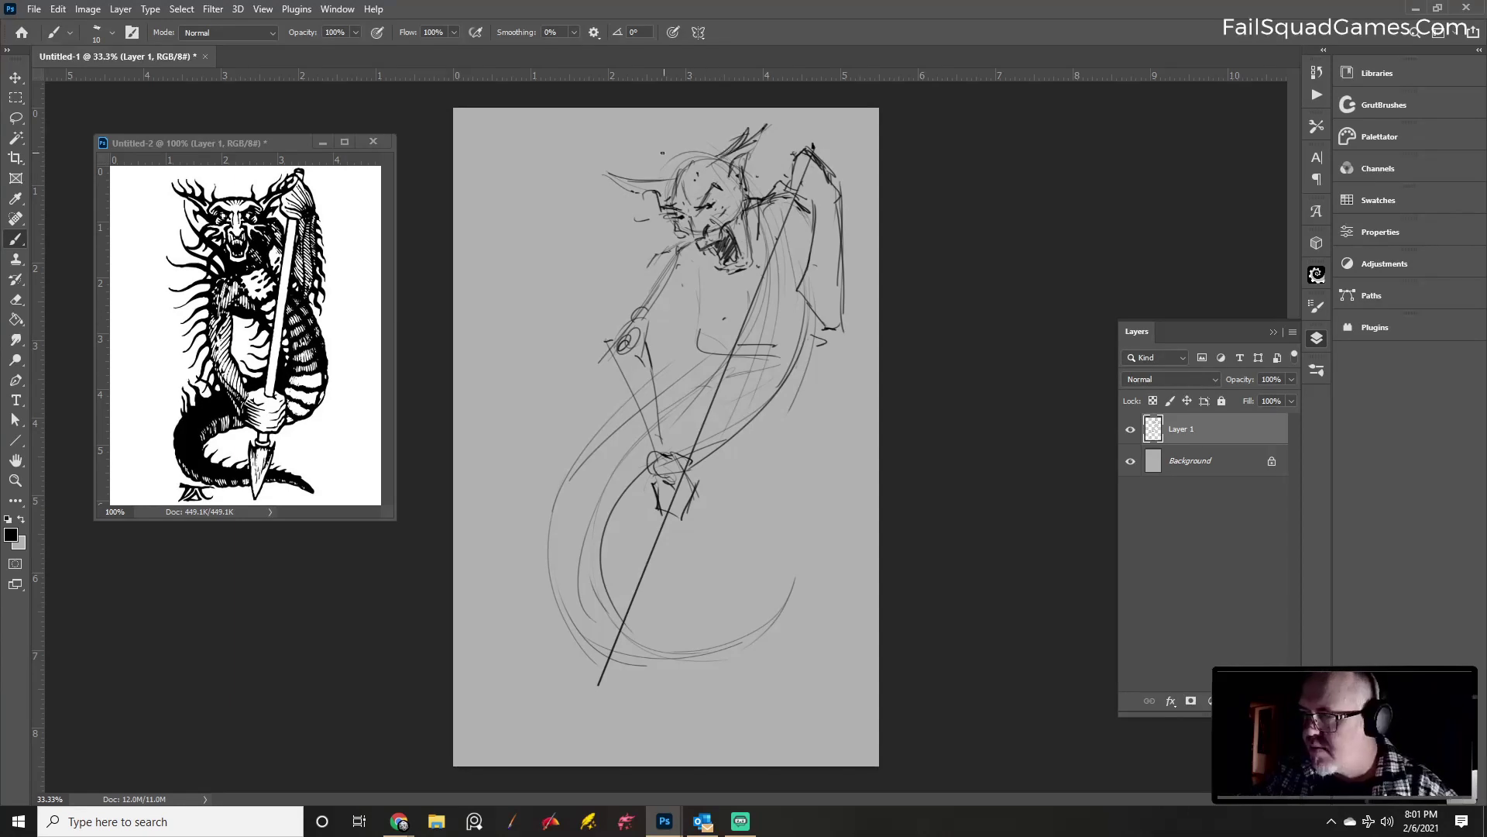
{"action": "left_click_drag", "start_coordinate": [660, 175], "coordinate": [695, 156]}
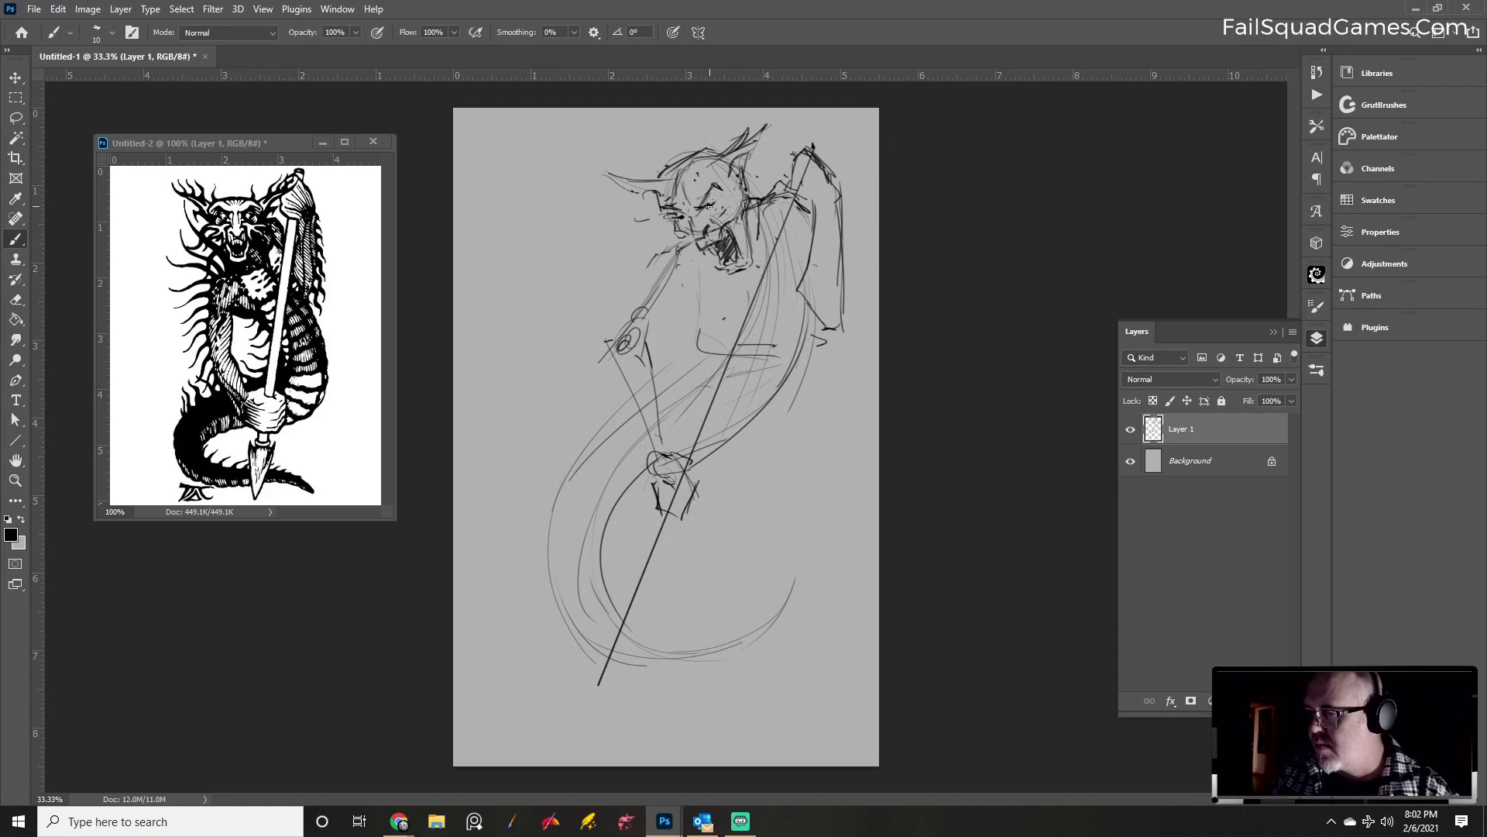
{"action": "left_click_drag", "start_coordinate": [706, 205], "coordinate": [716, 201]}
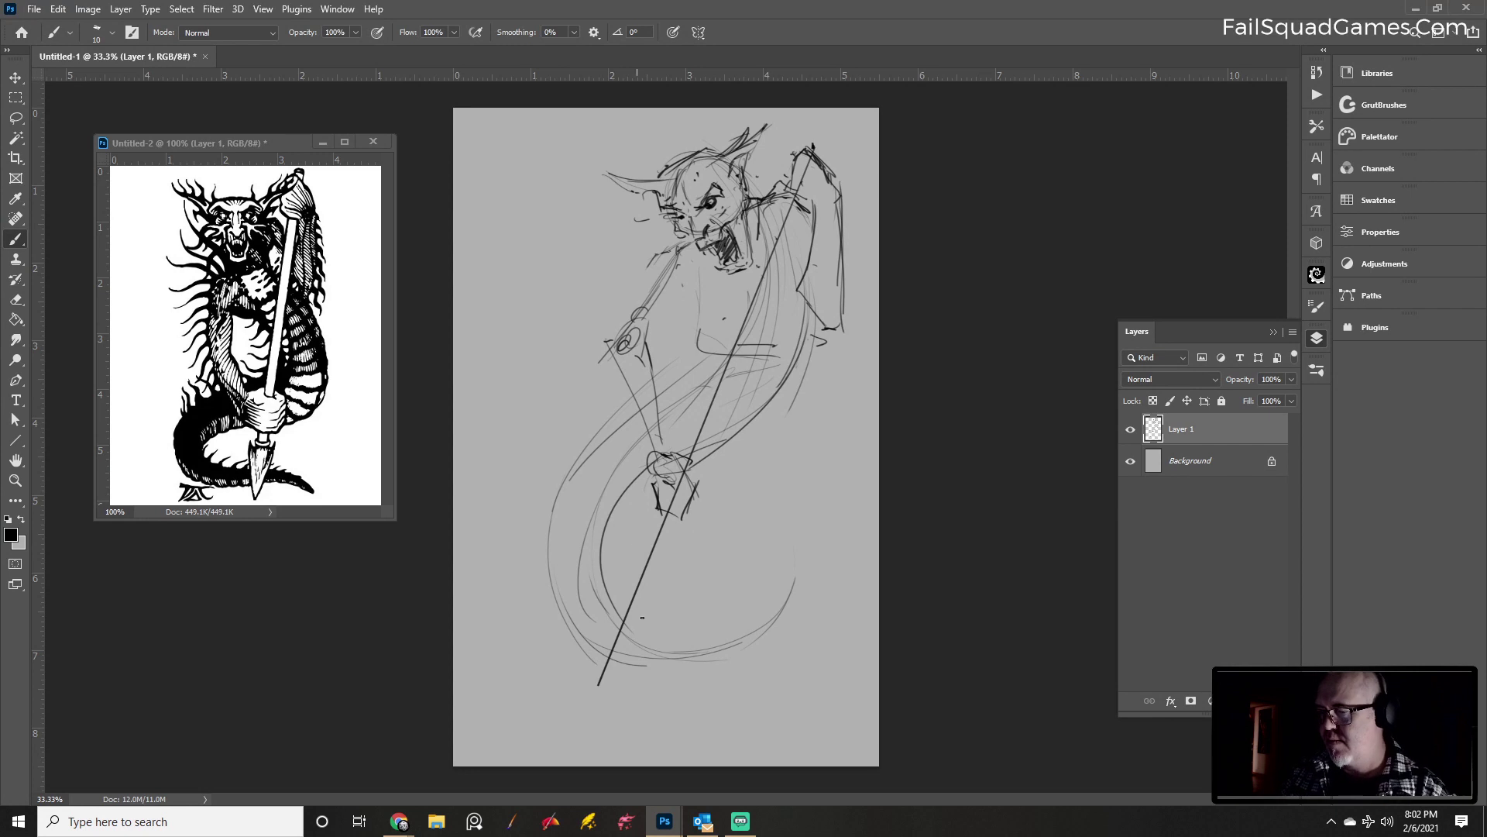
Reinforce the lower curve of the tail and erase the creature's whole head with an enlarged eraser
{"action": "left_click_drag", "start_coordinate": [625, 665], "coordinate": [779, 625]}
{"action": "key", "text": "e"}
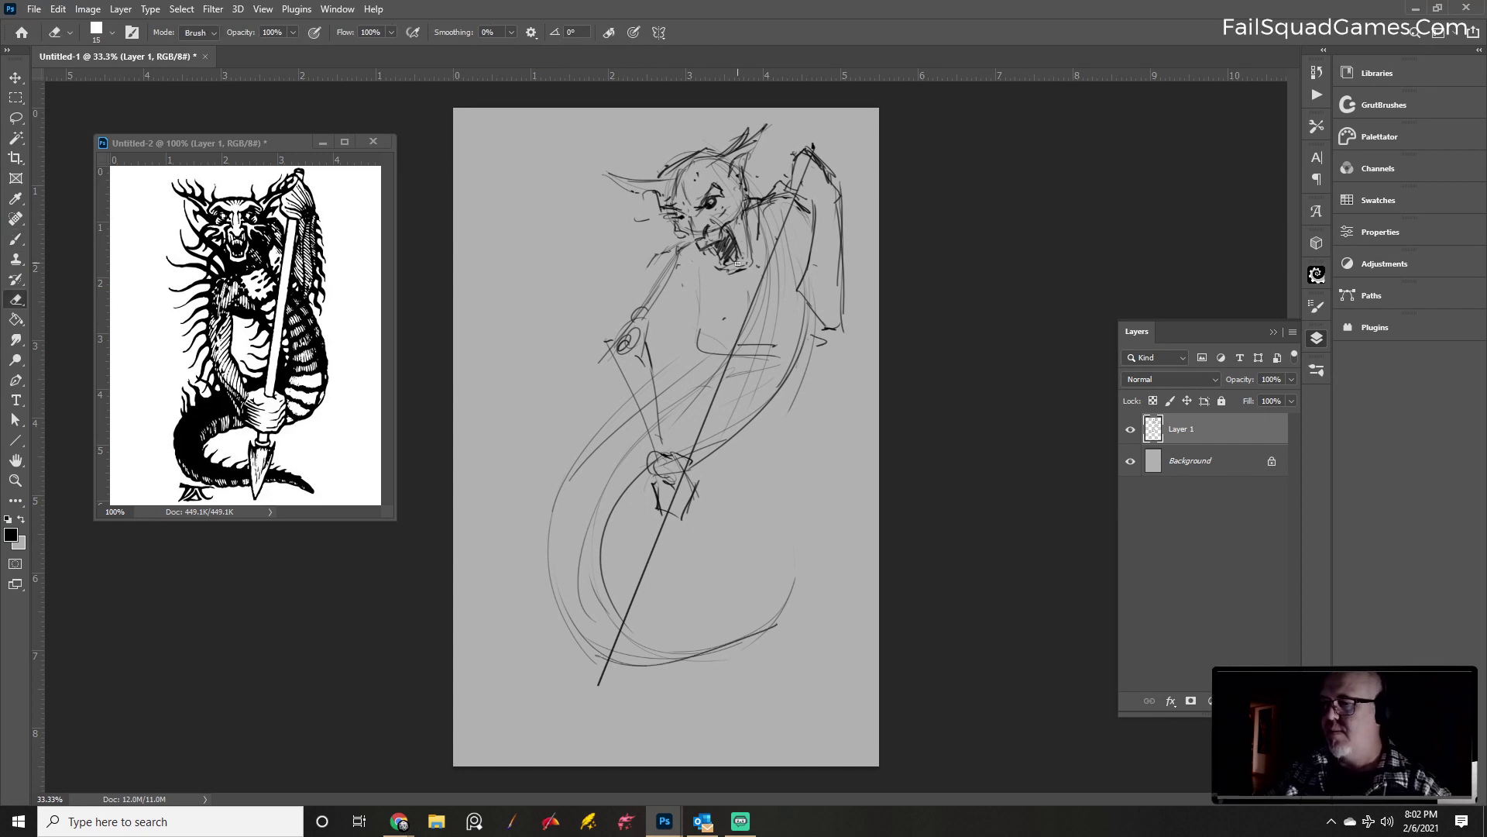
{"action": "key", "text": "bracketright"}
{"action": "key", "text": "bracketright"}
{"action": "key", "text": "bracketright"}
{"action": "key", "text": "bracketright"}
{"action": "key", "text": "bracketright"}
{"action": "key", "text": "bracketright"}
{"action": "mouse_move", "coordinate": [735, 246]}
{"action": "left_mouse_down"}
{"action": "mouse_move", "coordinate": [736, 178]}
{"action": "mouse_move", "coordinate": [642, 177]}
{"action": "mouse_move", "coordinate": [684, 198]}
{"action": "mouse_move", "coordinate": [625, 174]}
{"action": "mouse_move", "coordinate": [679, 203]}
{"action": "left_mouse_up"}
Set up a vertical paint symmetry axis for the brush, moved over the head area and tilted slightly to follow the head's angle
{"action": "key", "text": "b"}
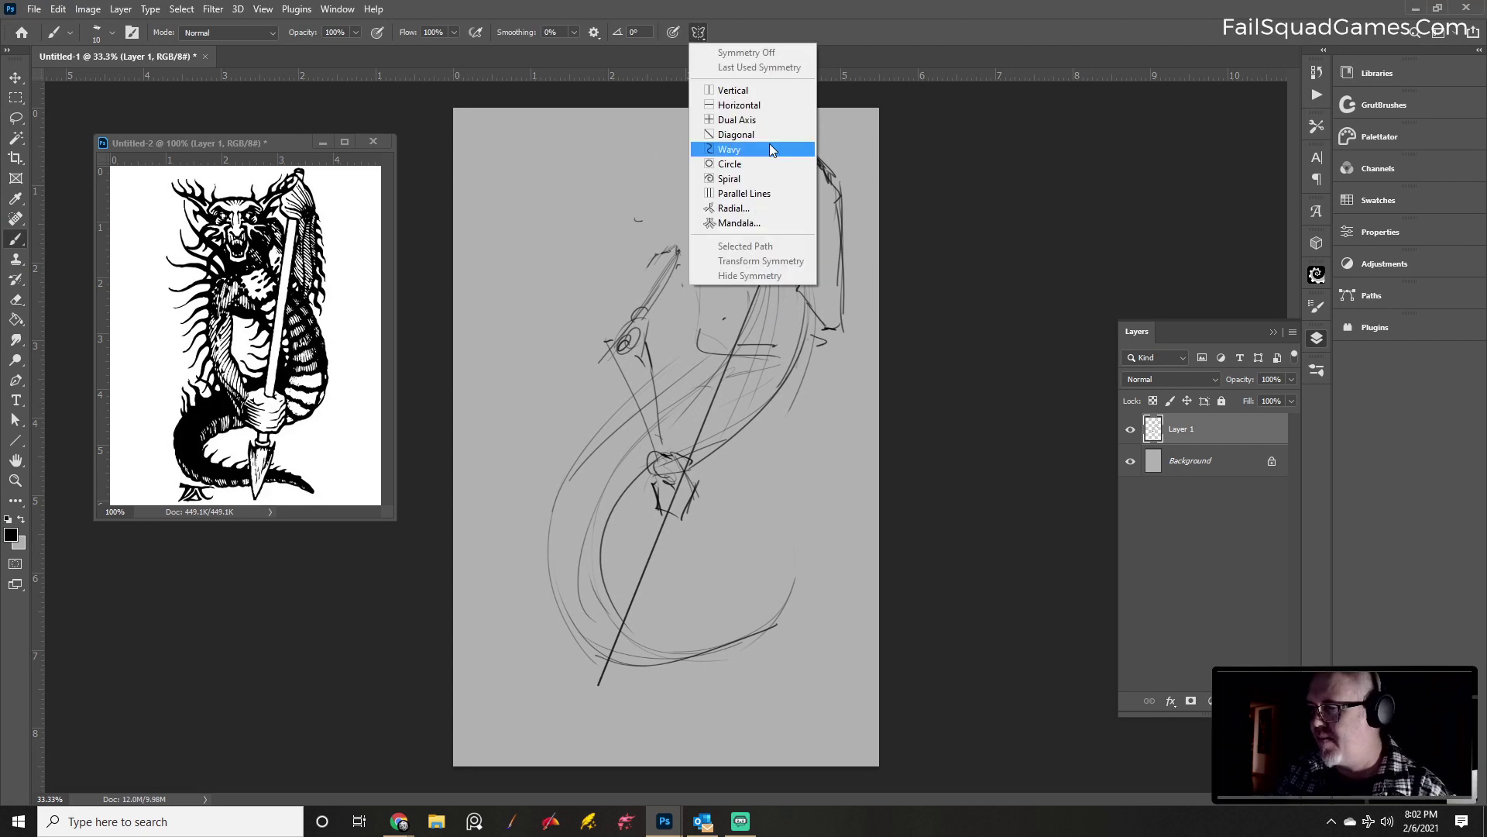
{"action": "left_click", "coordinate": [746, 90]}
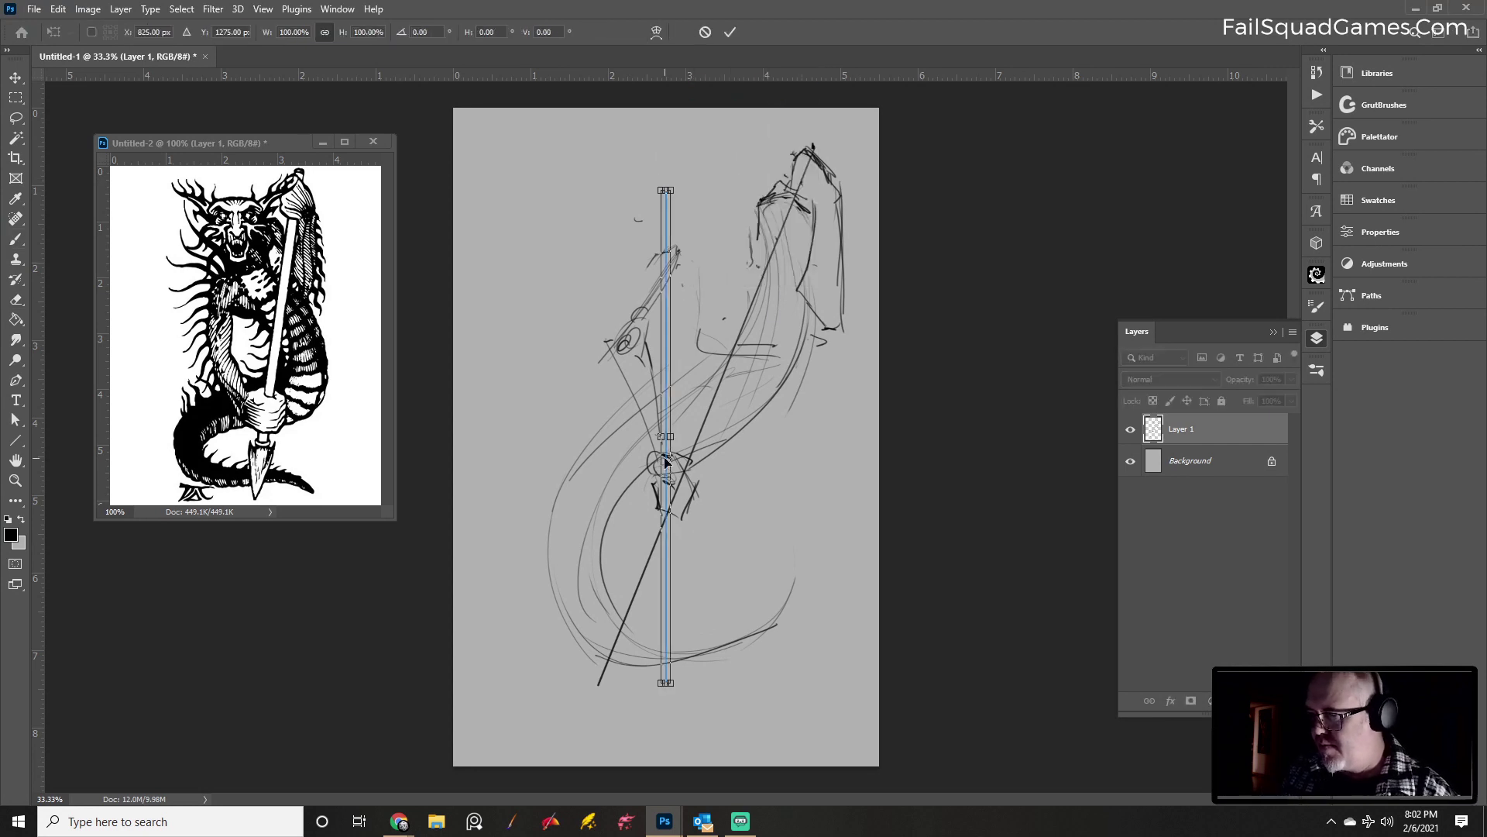
{"action": "left_click_drag", "start_coordinate": [668, 444], "coordinate": [714, 349]}
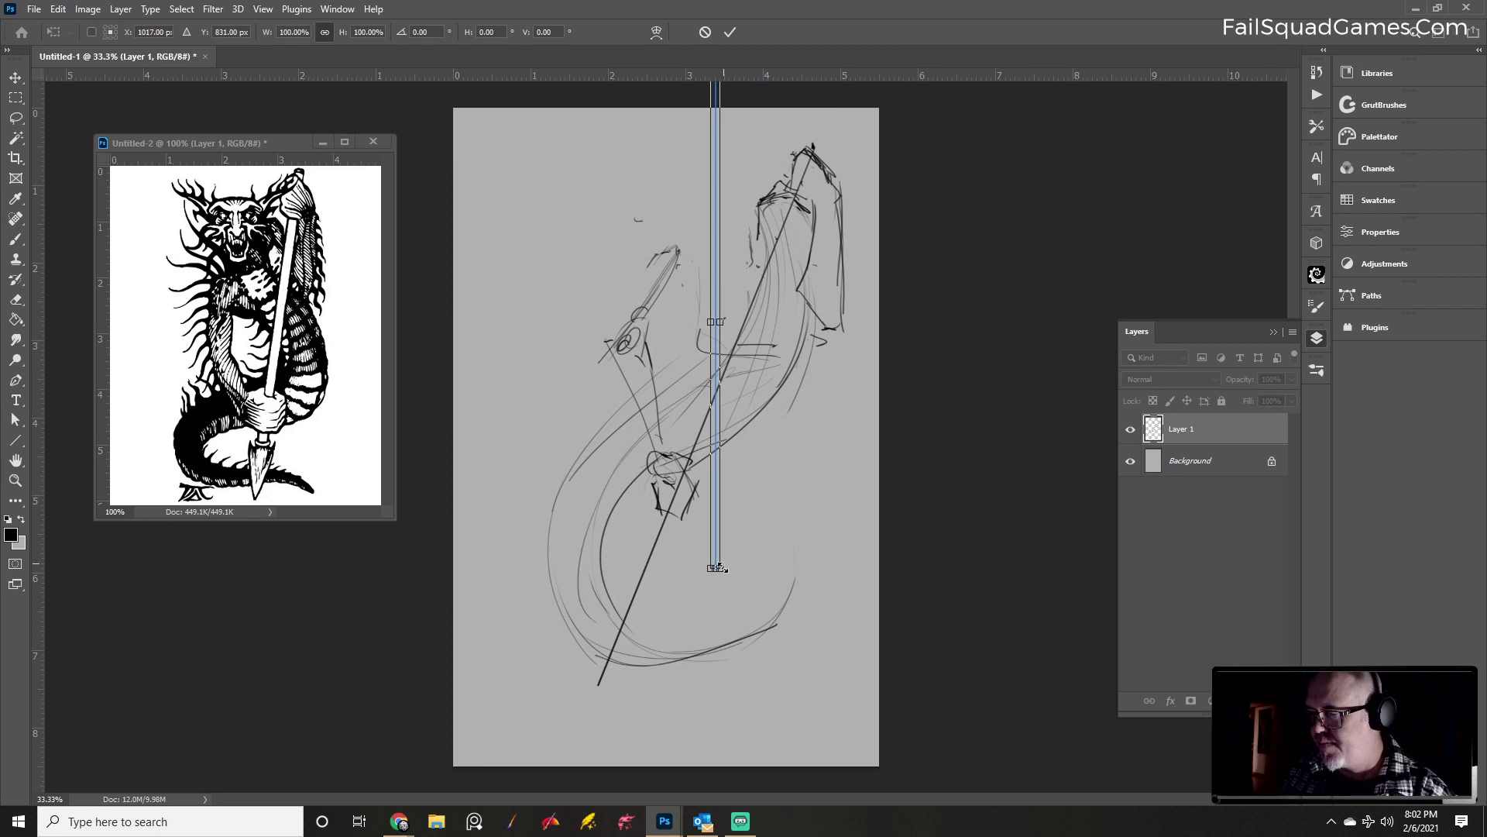
{"action": "left_click_drag", "start_coordinate": [730, 580], "coordinate": [758, 578]}
{"action": "left_click", "coordinate": [729, 31]}
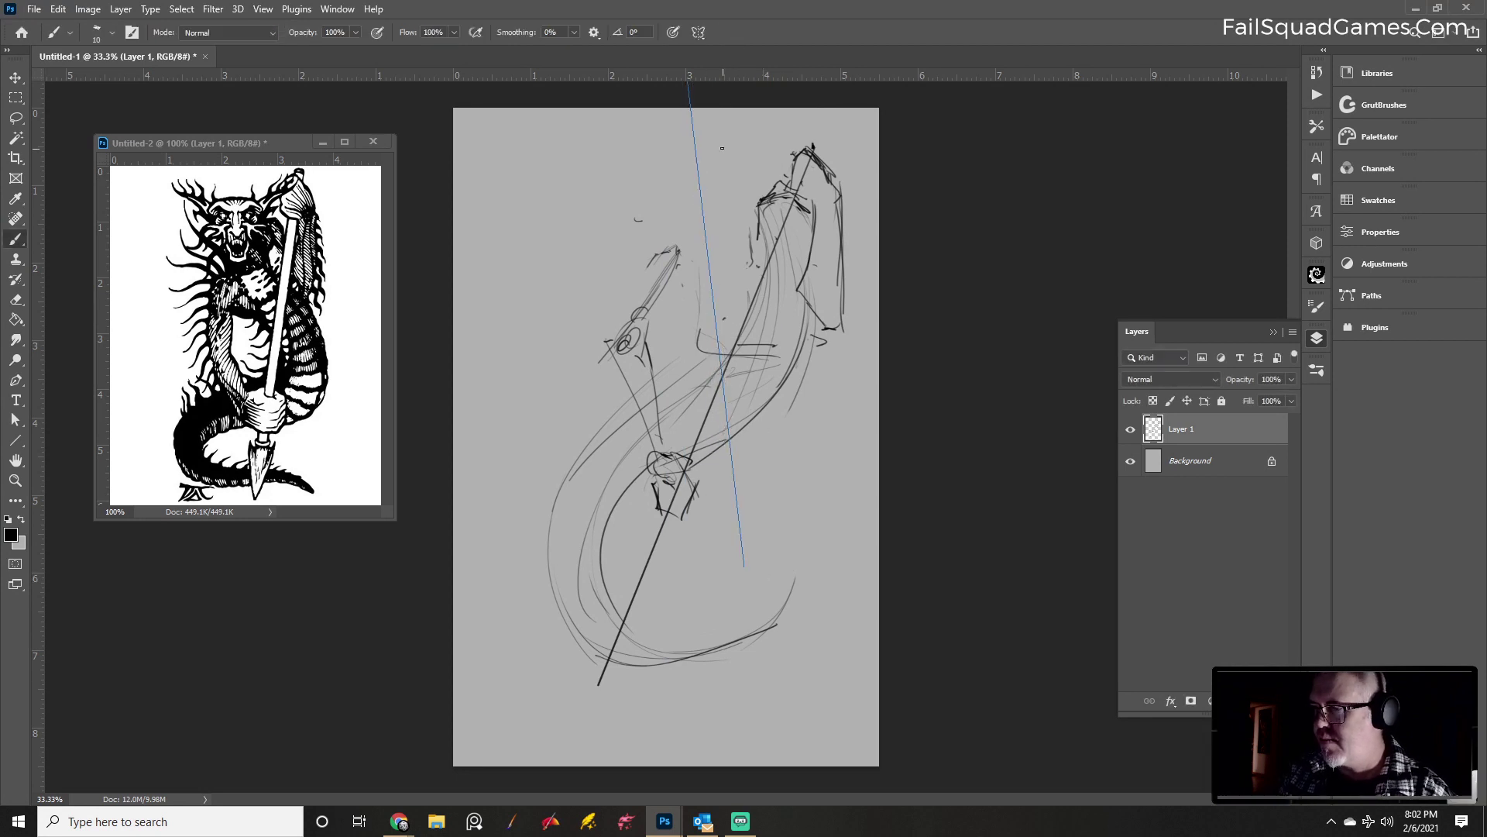
Sketch a mirrored front-facing face with brow lines, eyes, nose and cheek folds around the symmetry axis, cleaning up stray marks
{"action": "left_click_drag", "start_coordinate": [709, 155], "coordinate": [746, 140]}
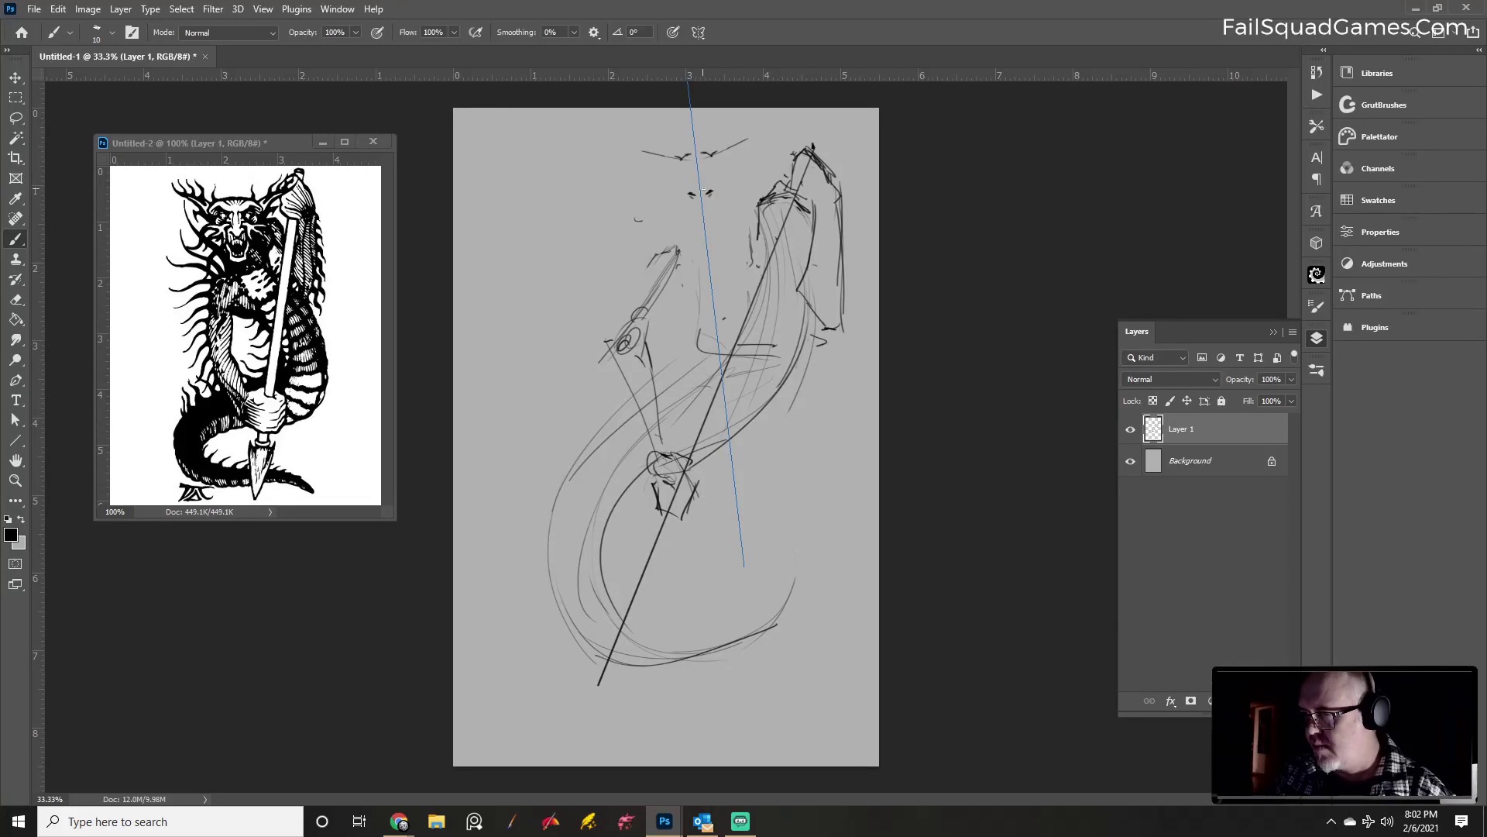
{"action": "mouse_move", "coordinate": [702, 183]}
{"action": "left_mouse_down"}
{"action": "mouse_move", "coordinate": [713, 177]}
{"action": "mouse_move", "coordinate": [696, 168]}
{"action": "mouse_move", "coordinate": [726, 177]}
{"action": "left_mouse_up"}
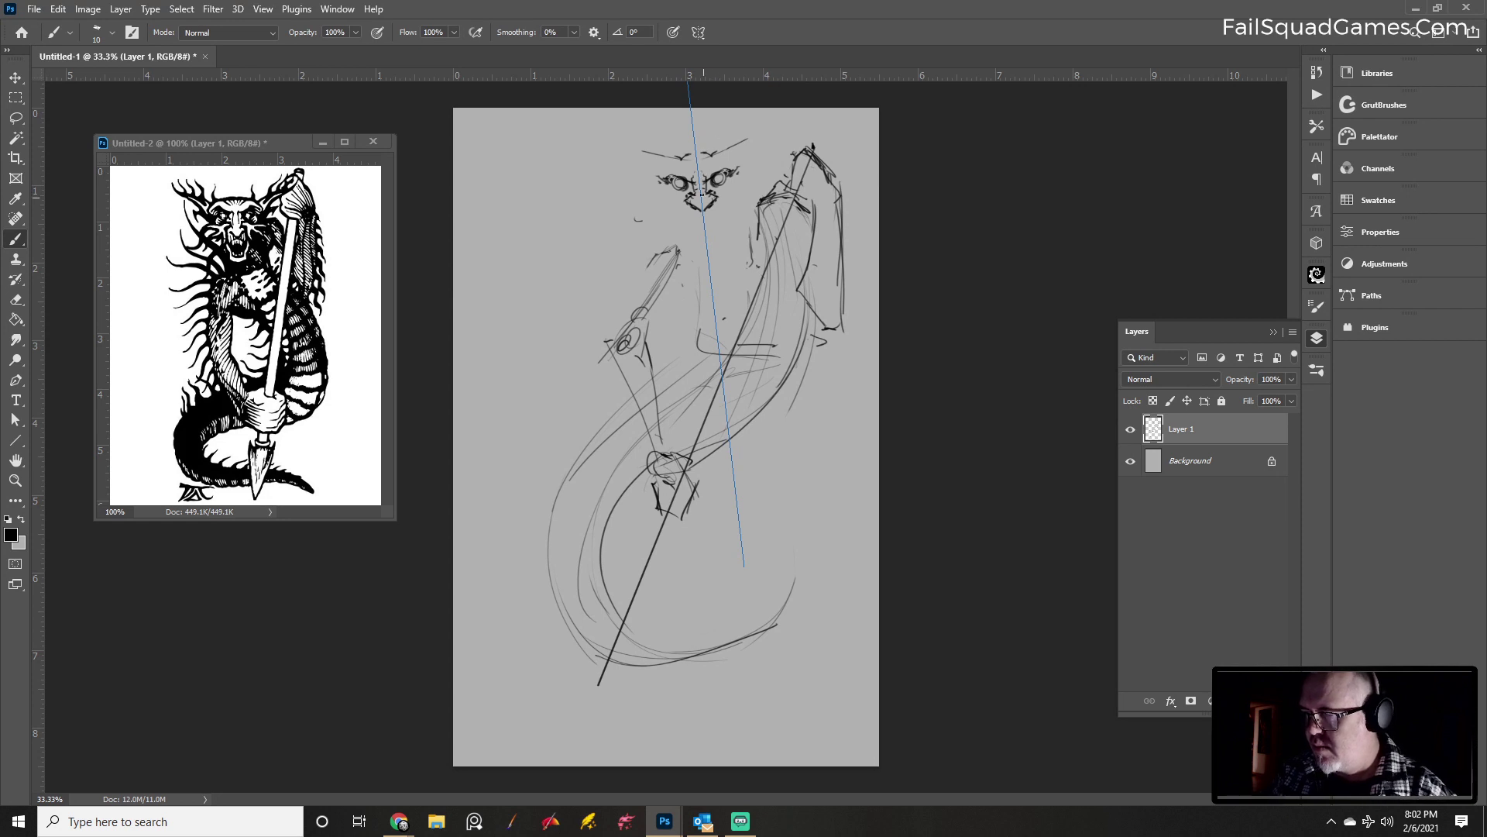
{"action": "key", "text": "e"}
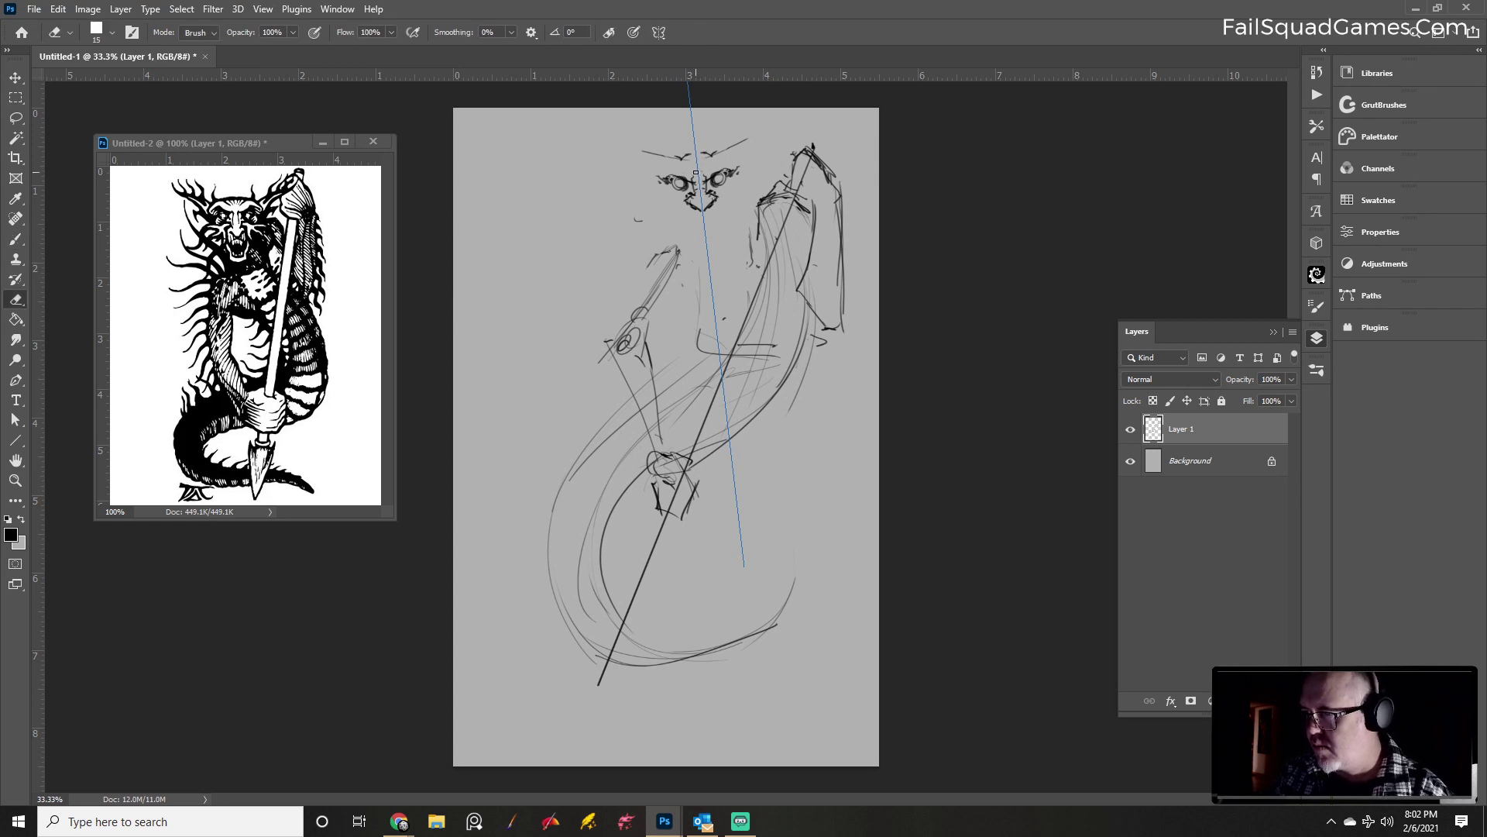
{"action": "key", "text": "b"}
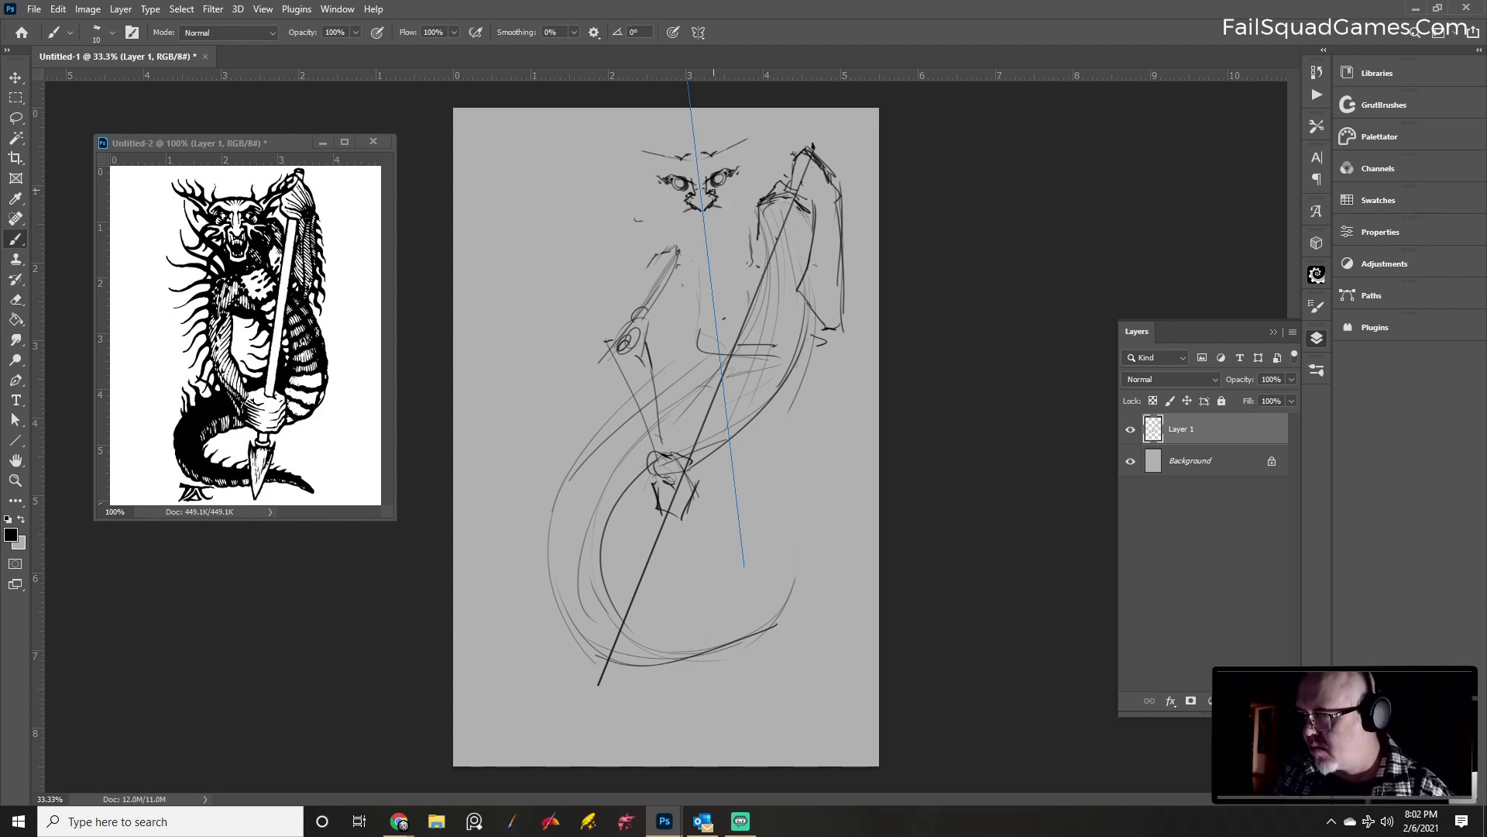
{"action": "left_click_drag", "start_coordinate": [722, 193], "coordinate": [735, 200]}
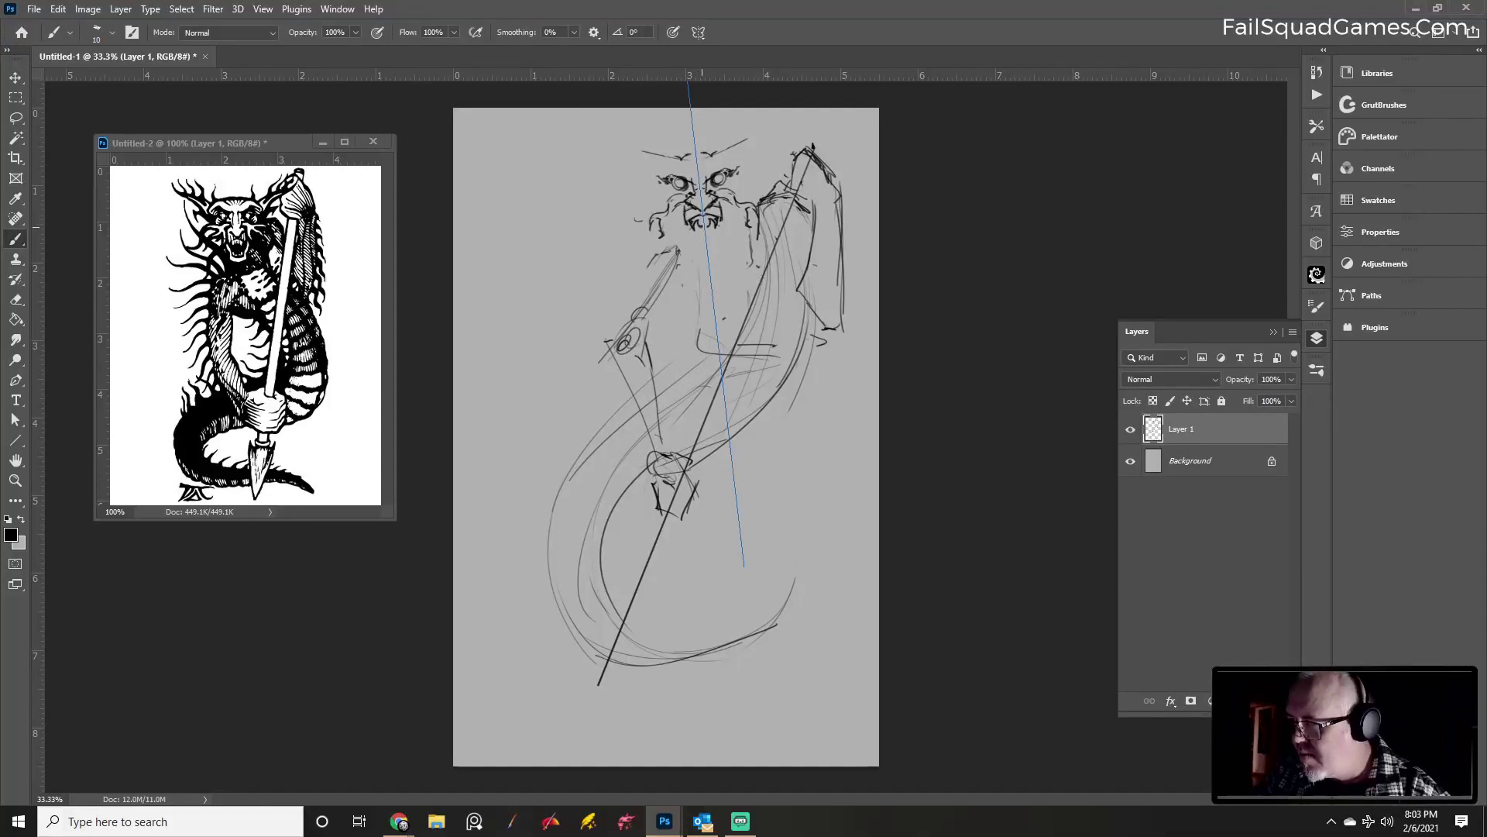
Draw the open mouth with fangs and a lower jaw, and darken the area around the eyes
{"action": "left_click_drag", "start_coordinate": [700, 220], "coordinate": [707, 249]}
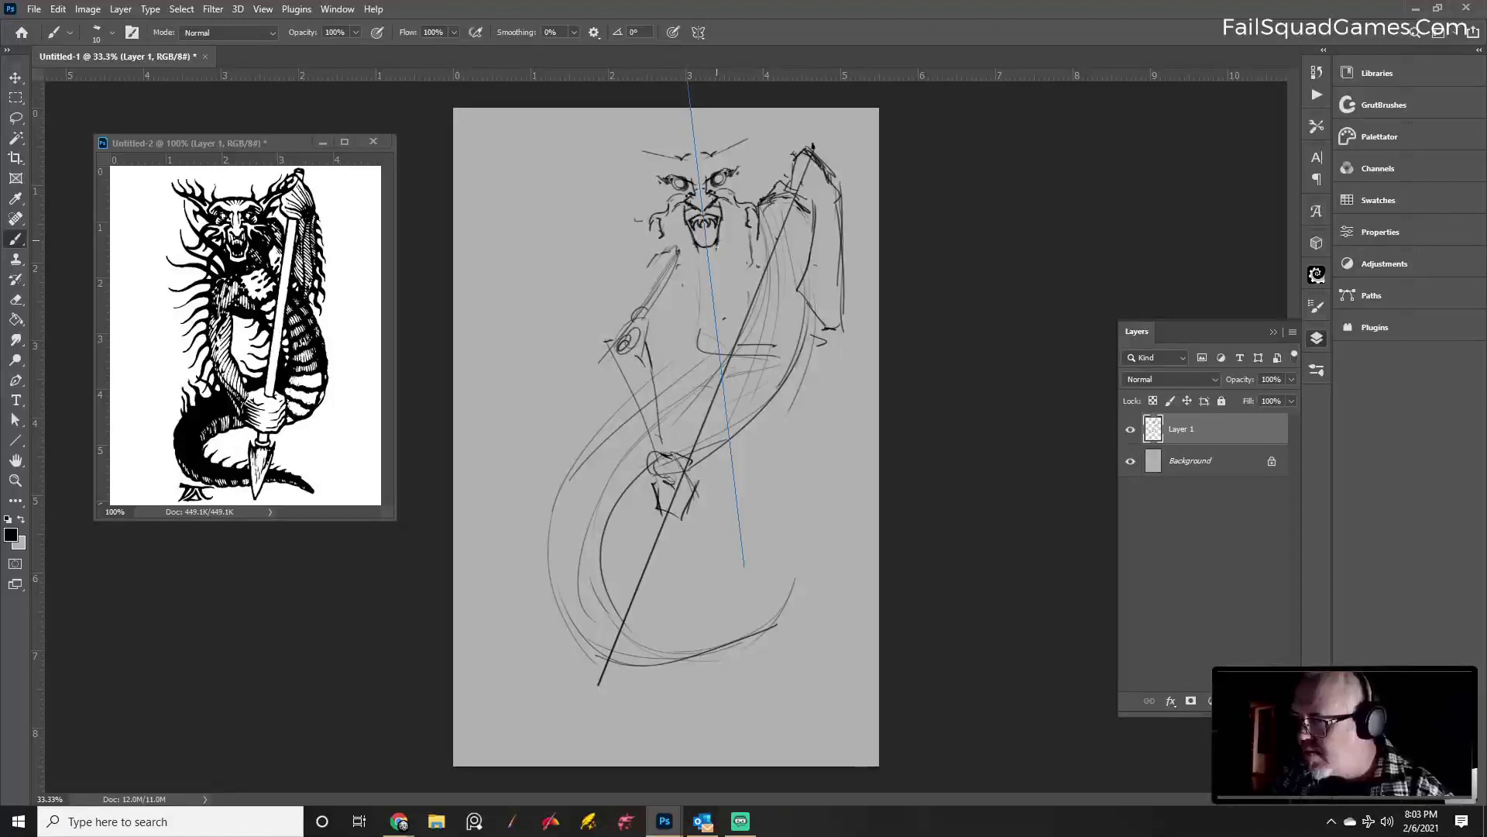
{"action": "left_click_drag", "start_coordinate": [714, 244], "coordinate": [710, 247]}
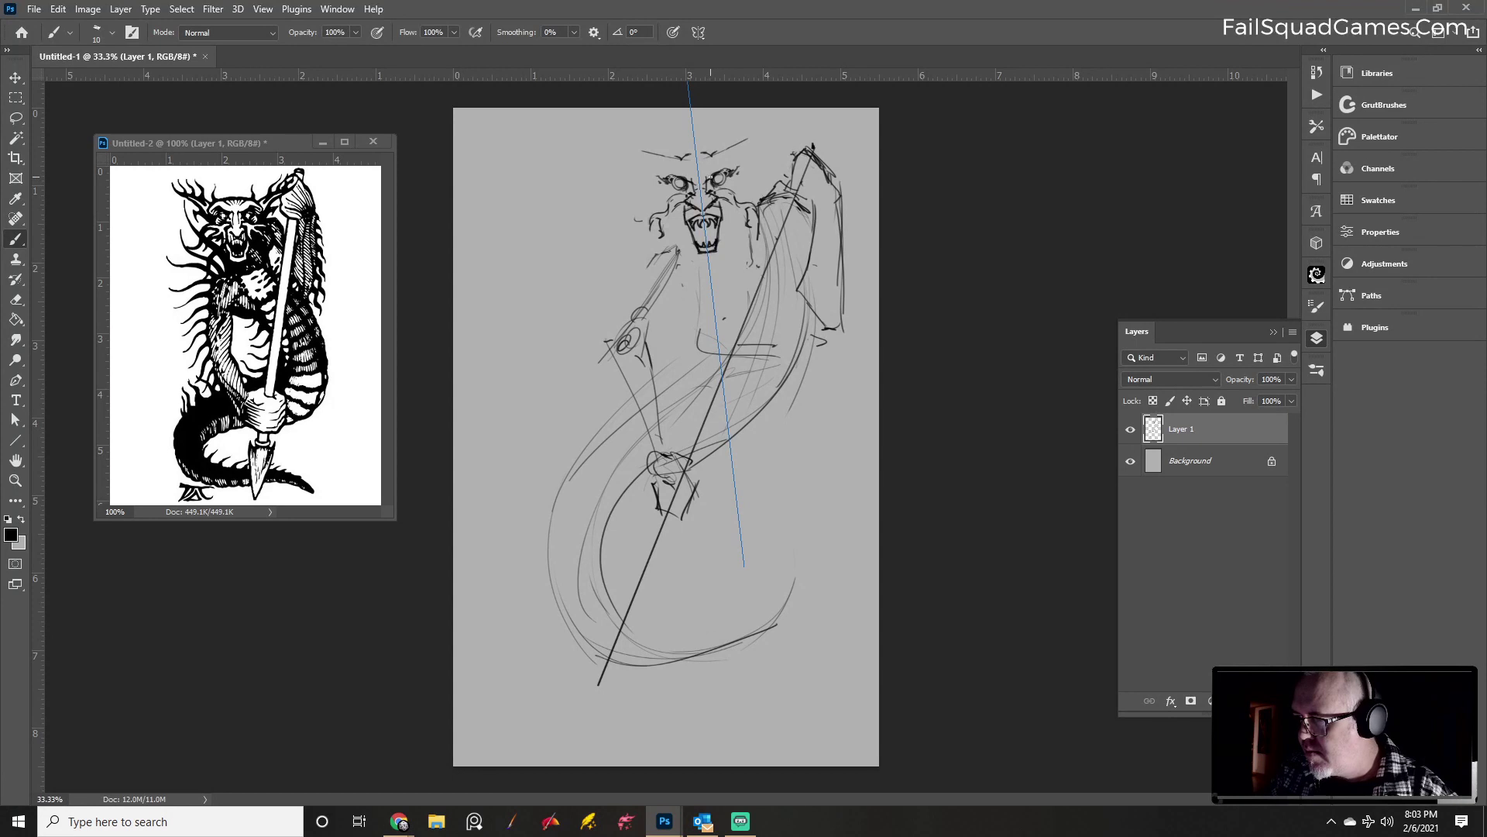
{"action": "left_click_drag", "start_coordinate": [709, 182], "coordinate": [721, 188]}
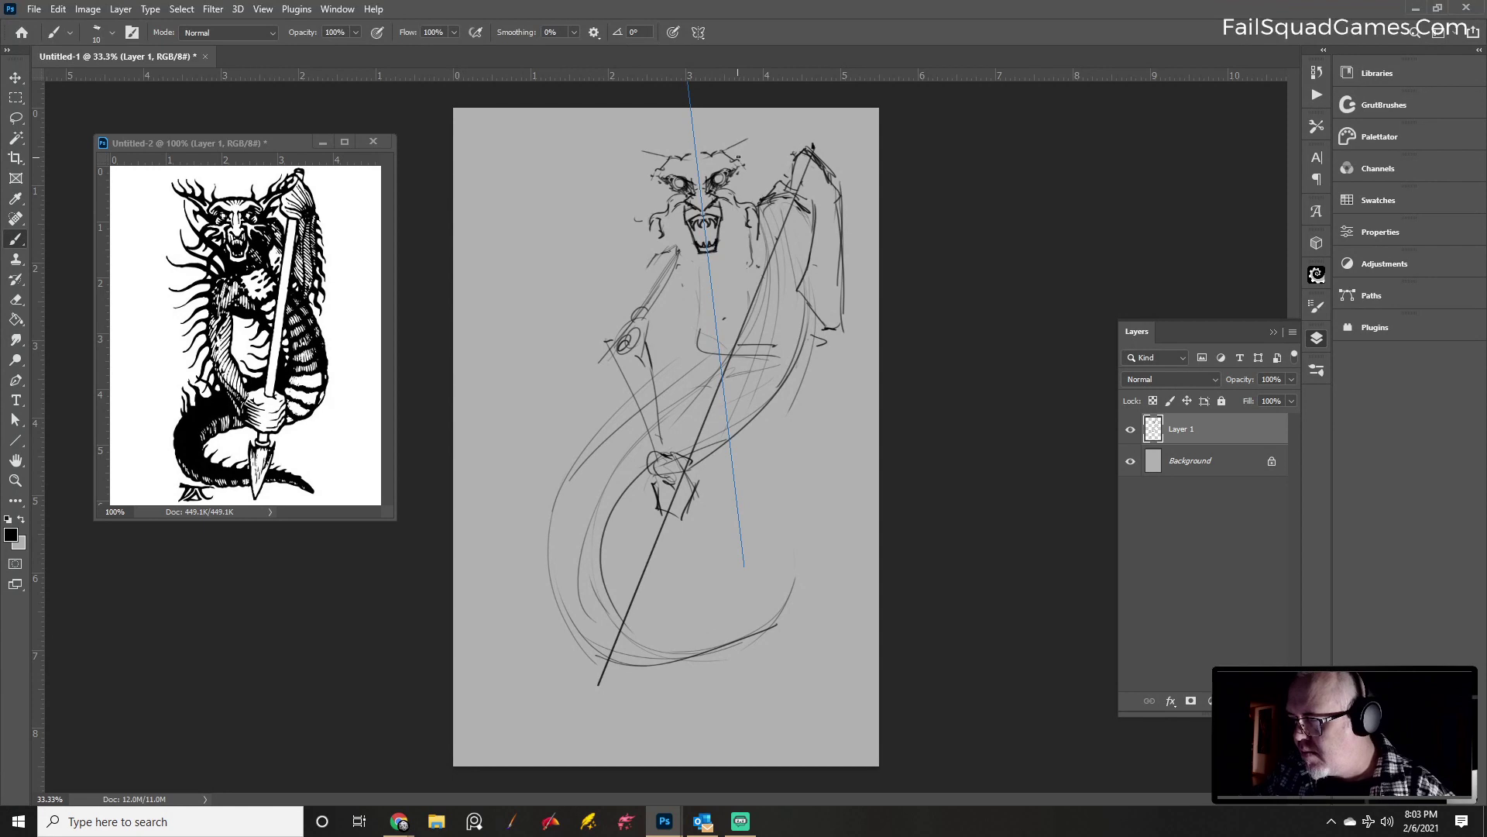
Sketch long mirrored horns sweeping outward from the forehead, with ear lines beneath them
{"action": "left_click_drag", "start_coordinate": [754, 140], "coordinate": [794, 122]}
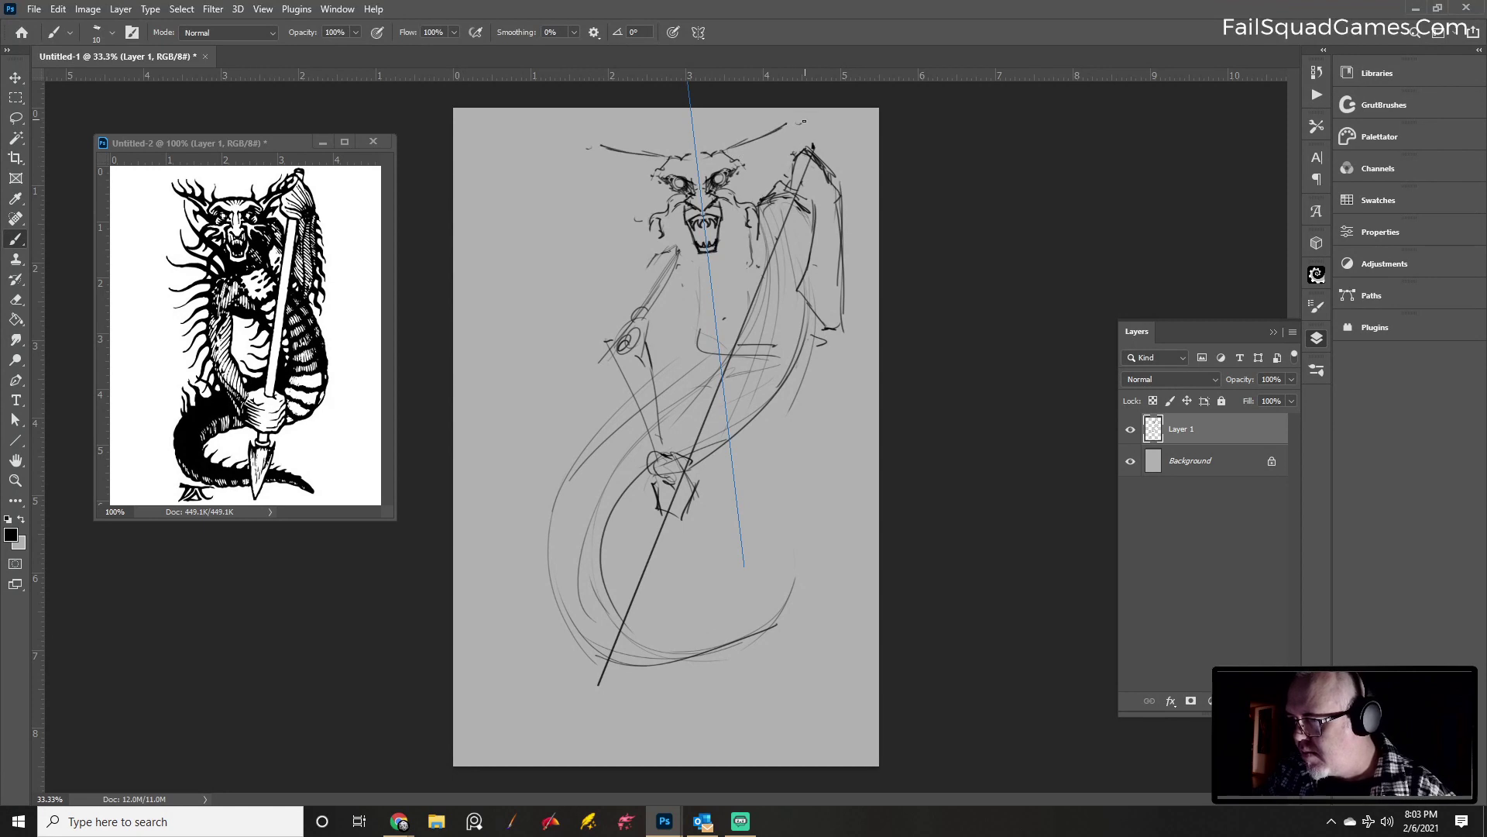
{"action": "mouse_move", "coordinate": [581, 144]}
{"action": "left_mouse_down"}
{"action": "mouse_move", "coordinate": [802, 122]}
{"action": "mouse_move", "coordinate": [600, 151]}
{"action": "left_mouse_up"}
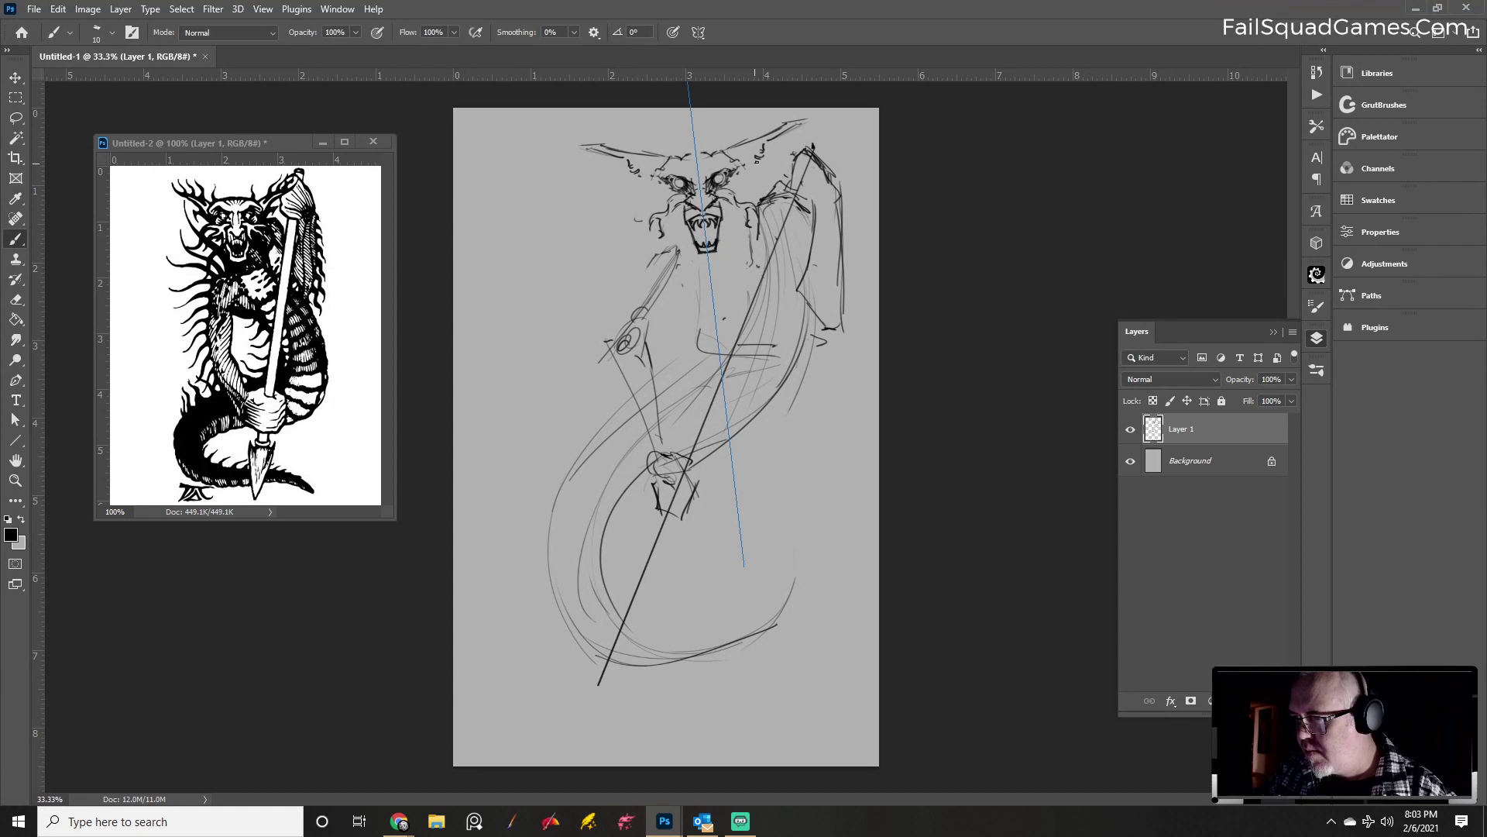
{"action": "mouse_move", "coordinate": [612, 164]}
{"action": "left_mouse_down"}
{"action": "mouse_move", "coordinate": [626, 199]}
{"action": "mouse_move", "coordinate": [635, 189]}
{"action": "left_mouse_up"}
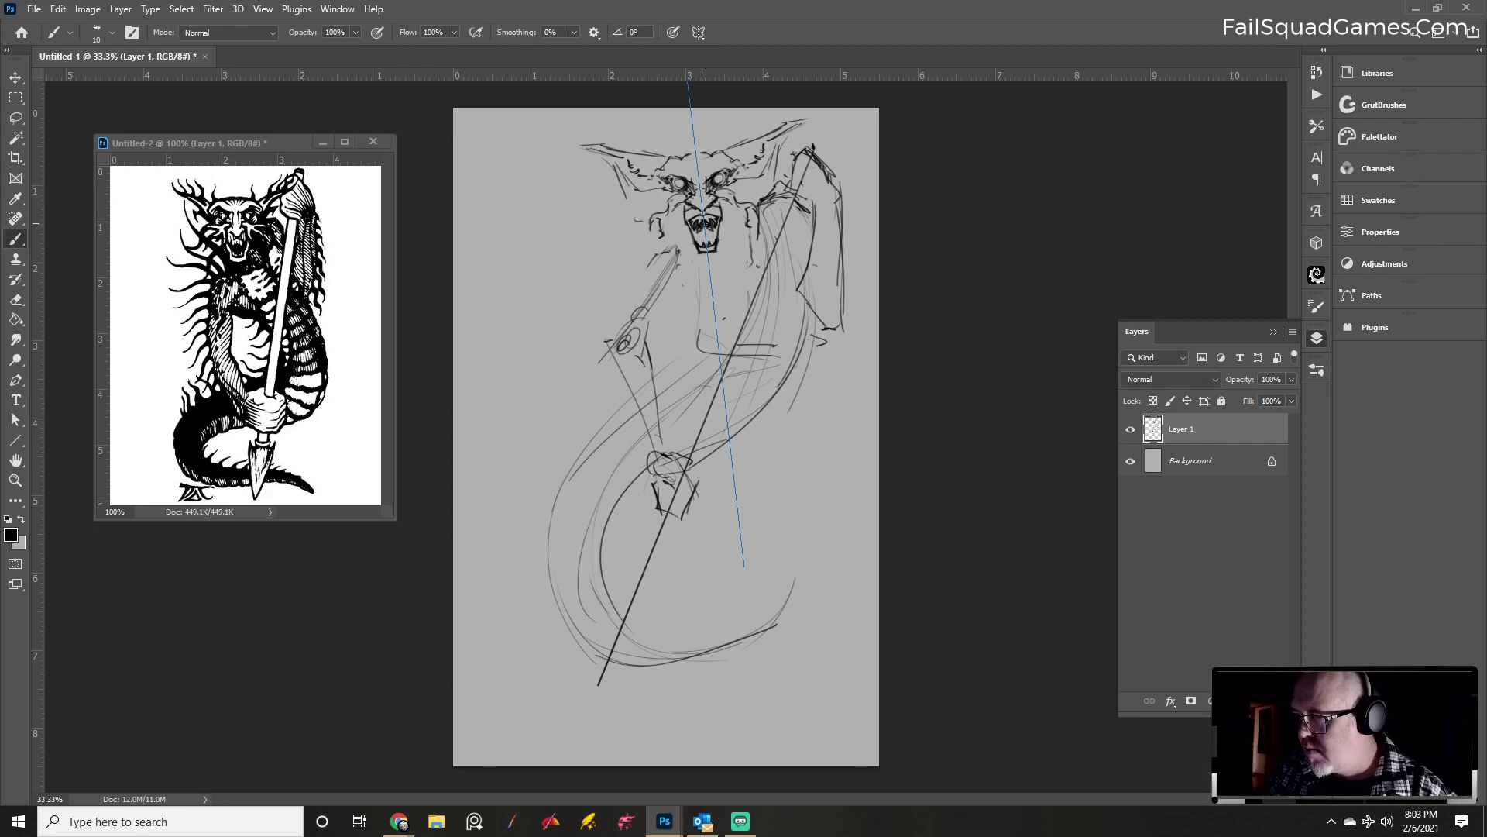
Fill the mouth interior with black, shade the chin and jaw, and strengthen the horn outlines
{"action": "left_click_drag", "start_coordinate": [699, 229], "coordinate": [707, 242]}
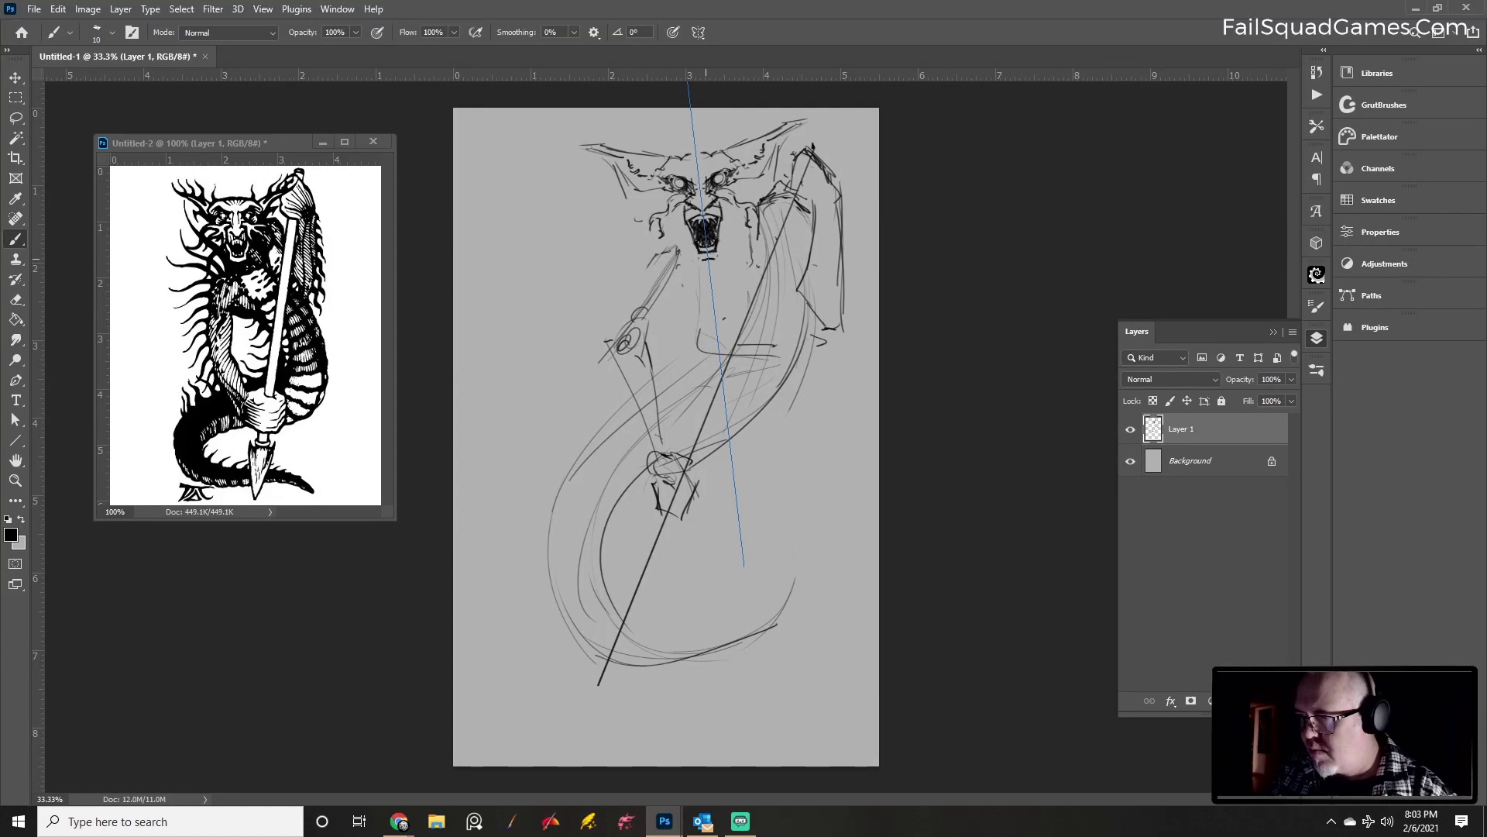
{"action": "mouse_move", "coordinate": [700, 258]}
{"action": "left_mouse_down"}
{"action": "mouse_move", "coordinate": [718, 257]}
{"action": "mouse_move", "coordinate": [688, 237]}
{"action": "left_mouse_up"}
{"action": "left_click_drag", "start_coordinate": [721, 250], "coordinate": [725, 231]}
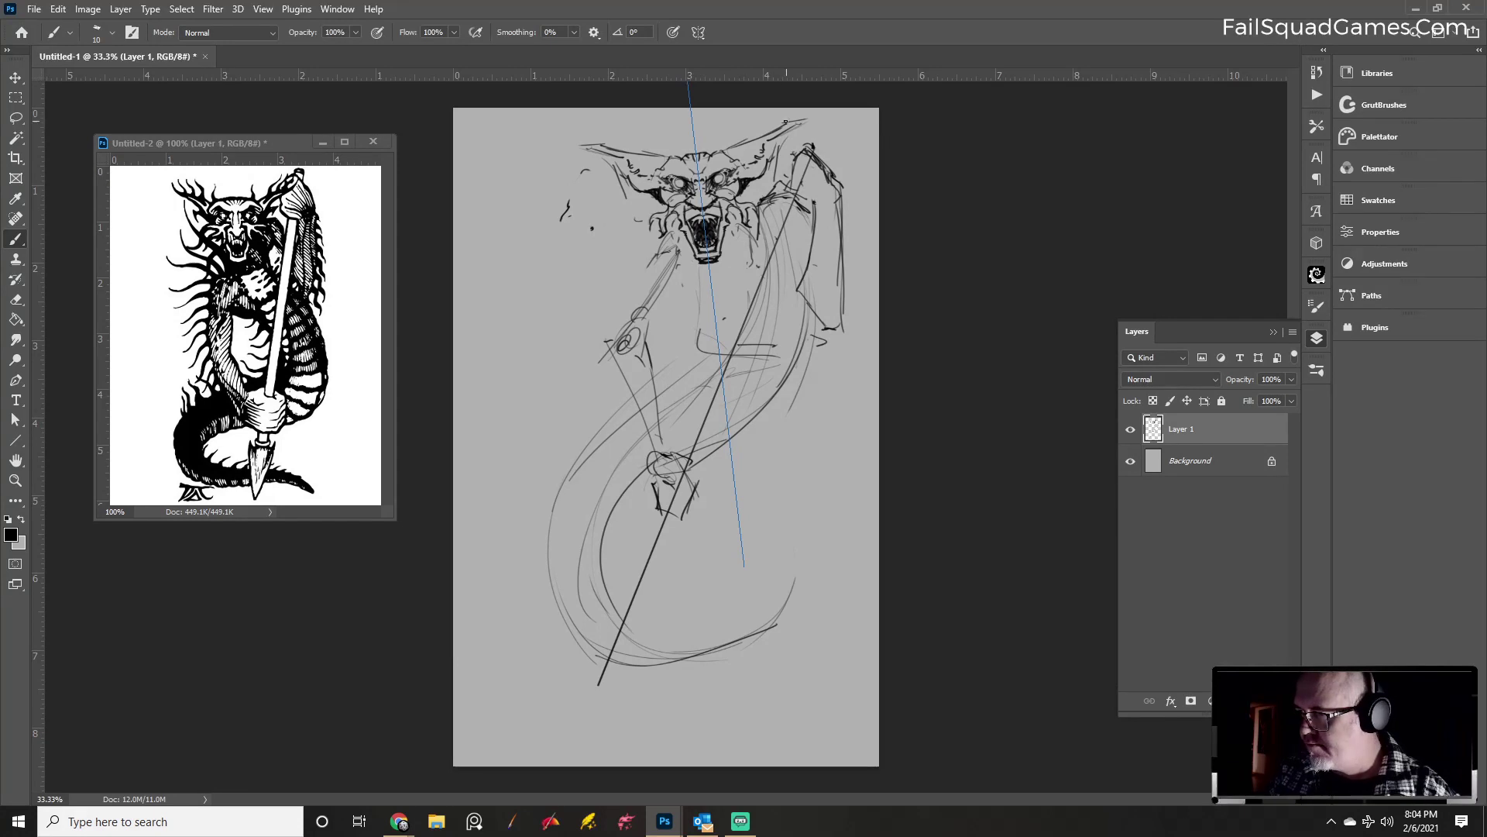
{"action": "mouse_move", "coordinate": [733, 147]}
{"action": "left_mouse_down"}
{"action": "mouse_move", "coordinate": [810, 119]}
{"action": "mouse_move", "coordinate": [775, 137]}
{"action": "left_mouse_up"}
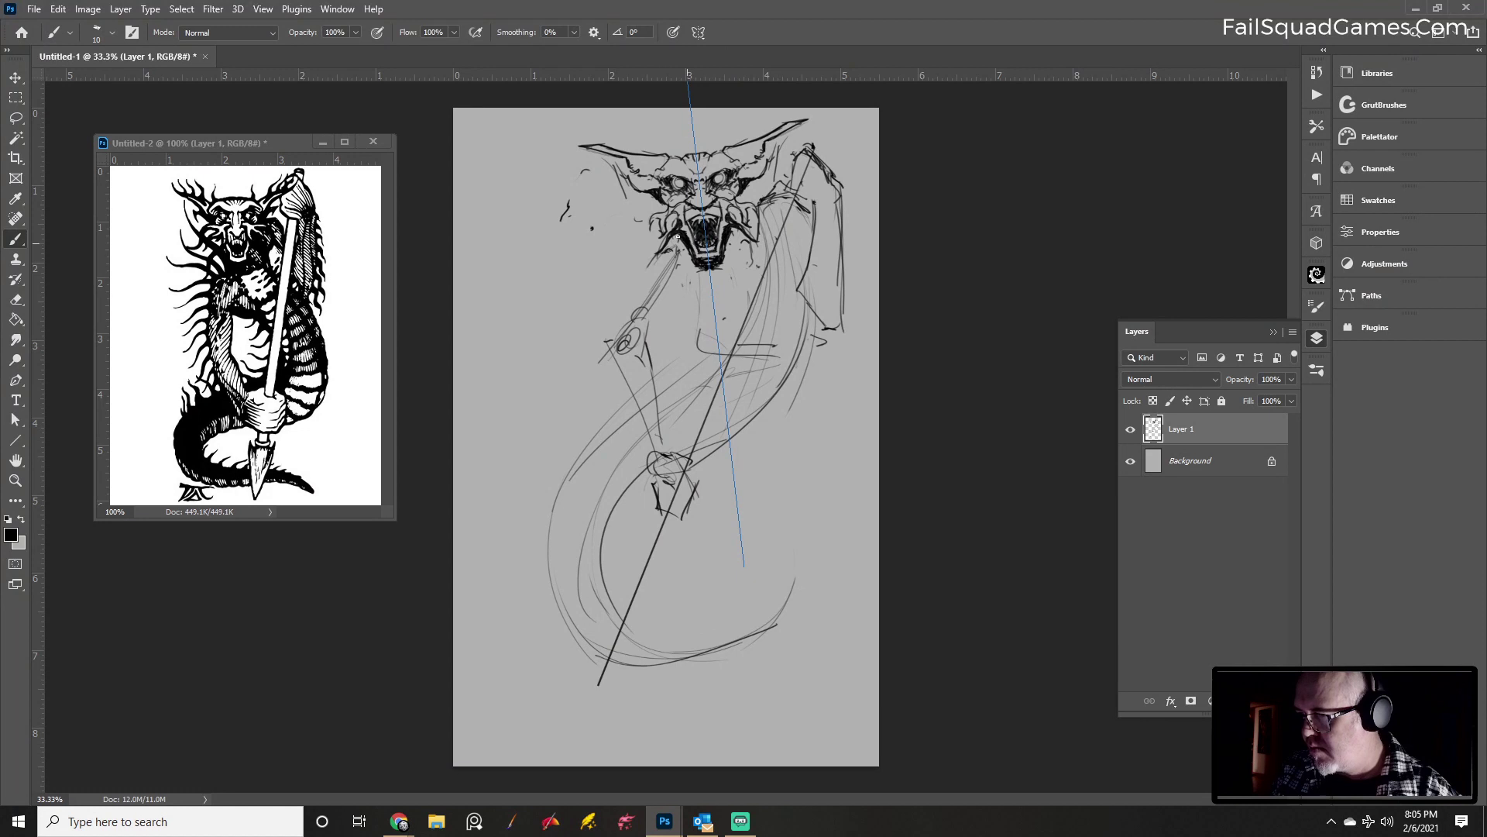
Darken the cheeks and jaw sides with a larger brush, and touch up the facial details with a finer brush and eraser
{"action": "key", "text": "bracketright"}
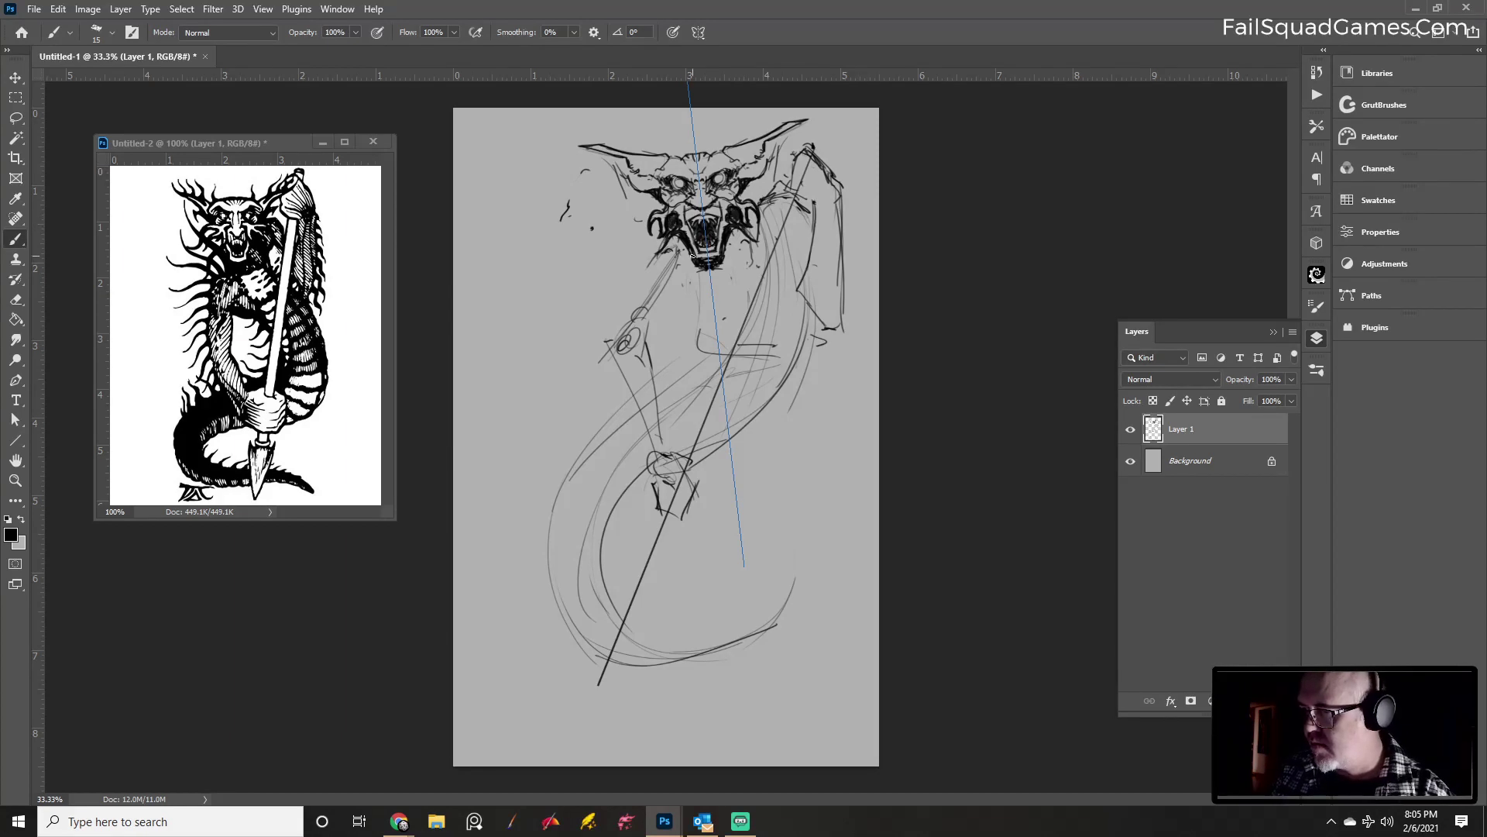
{"action": "left_click_drag", "start_coordinate": [682, 242], "coordinate": [690, 271]}
{"action": "left_click_drag", "start_coordinate": [730, 252], "coordinate": [727, 271]}
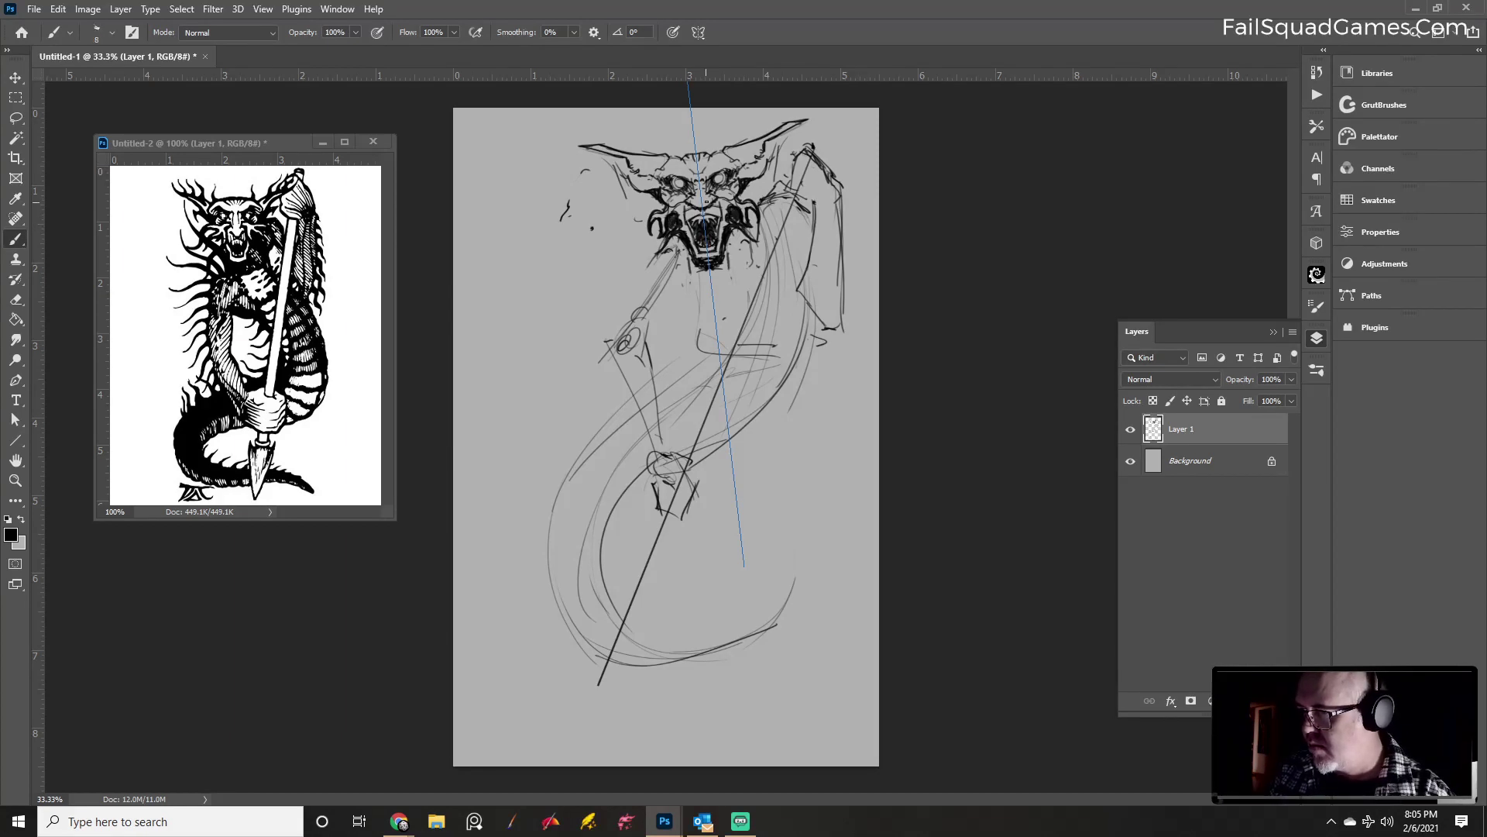
{"action": "key", "text": "bracketleft"}
{"action": "key", "text": "bracketleft"}
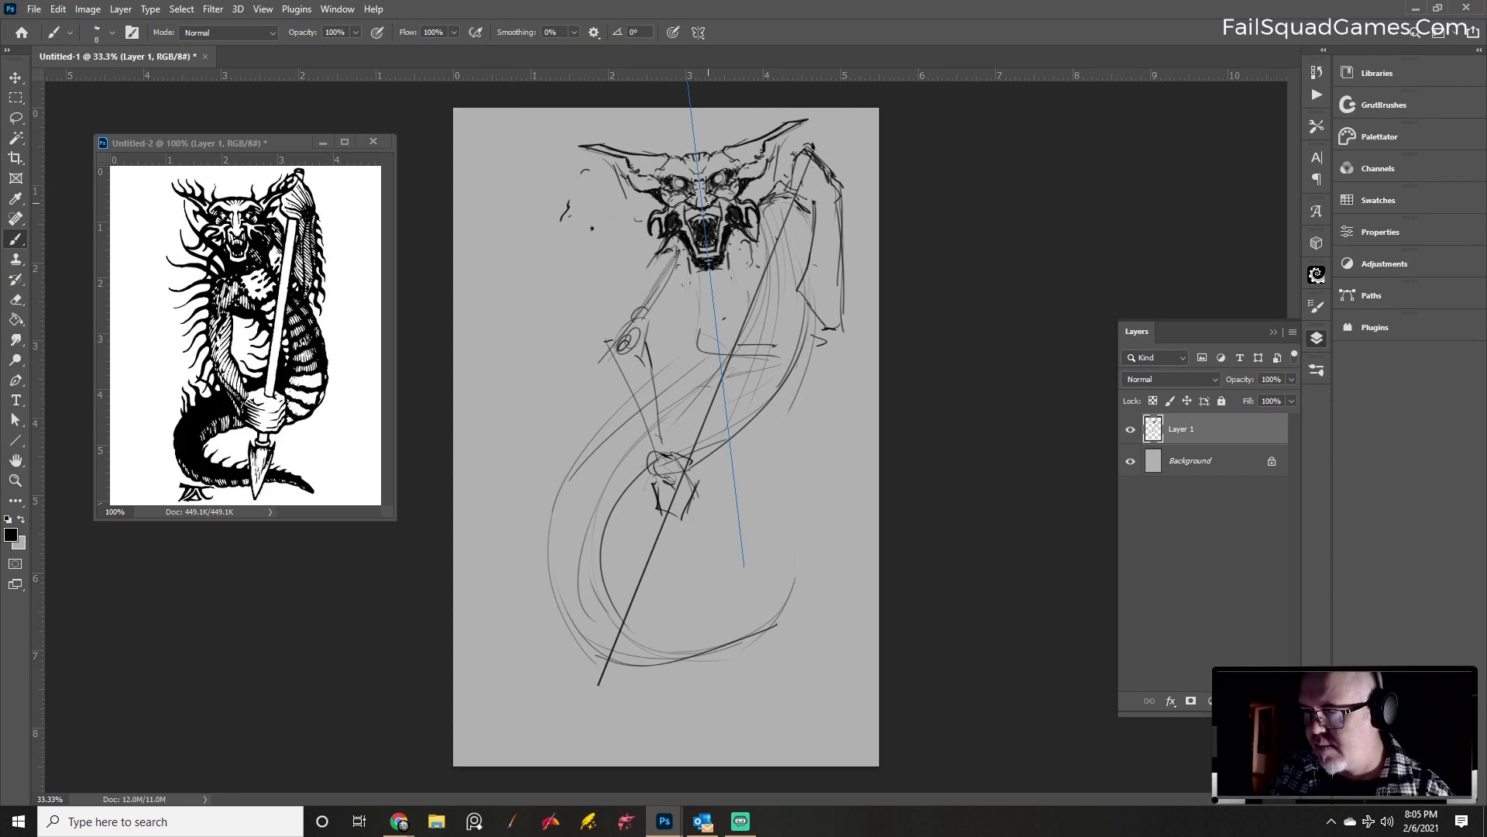
{"action": "key", "text": "e"}
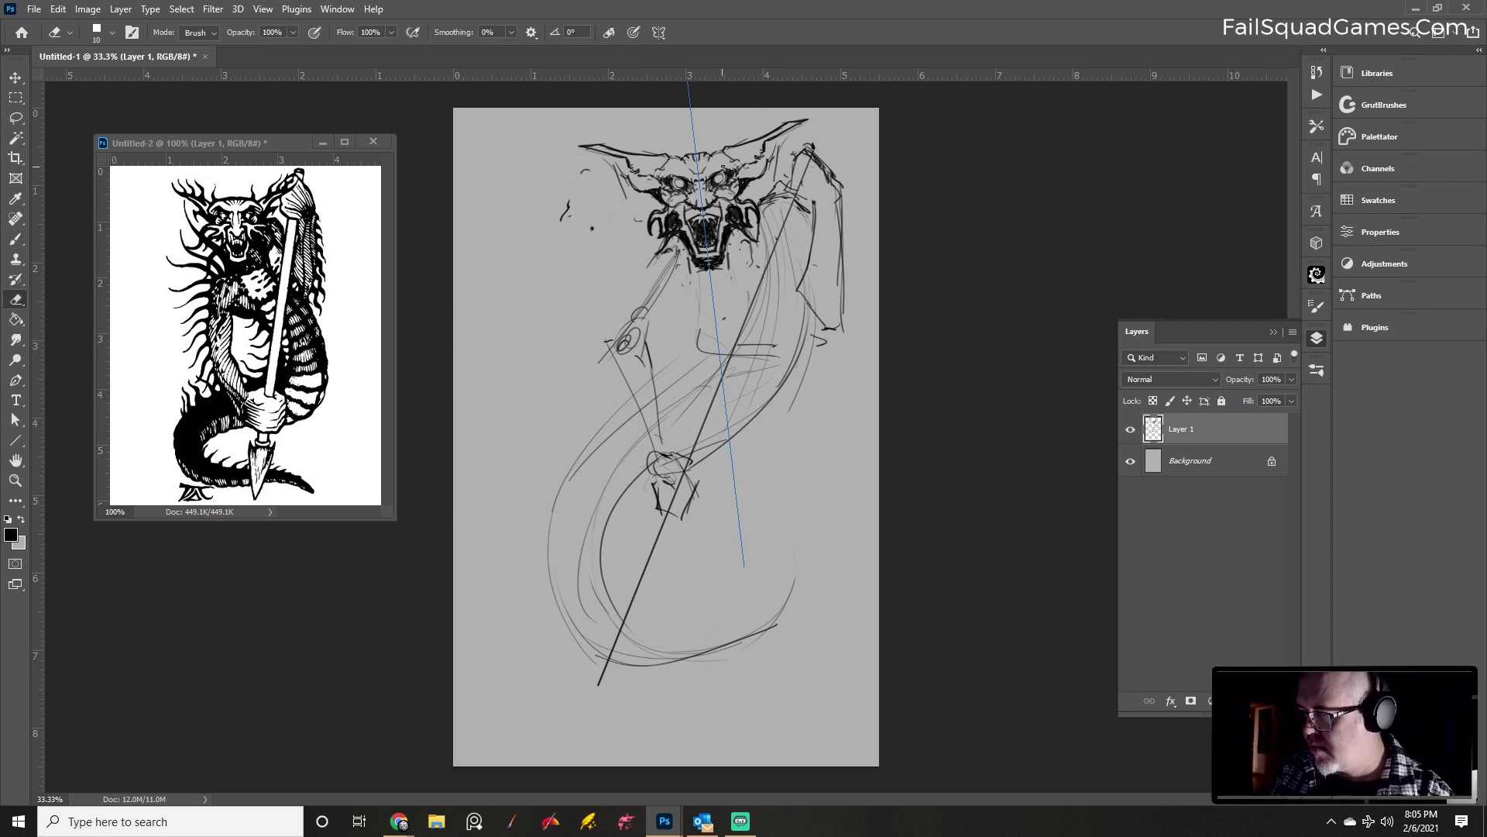
{"action": "key", "text": "b"}
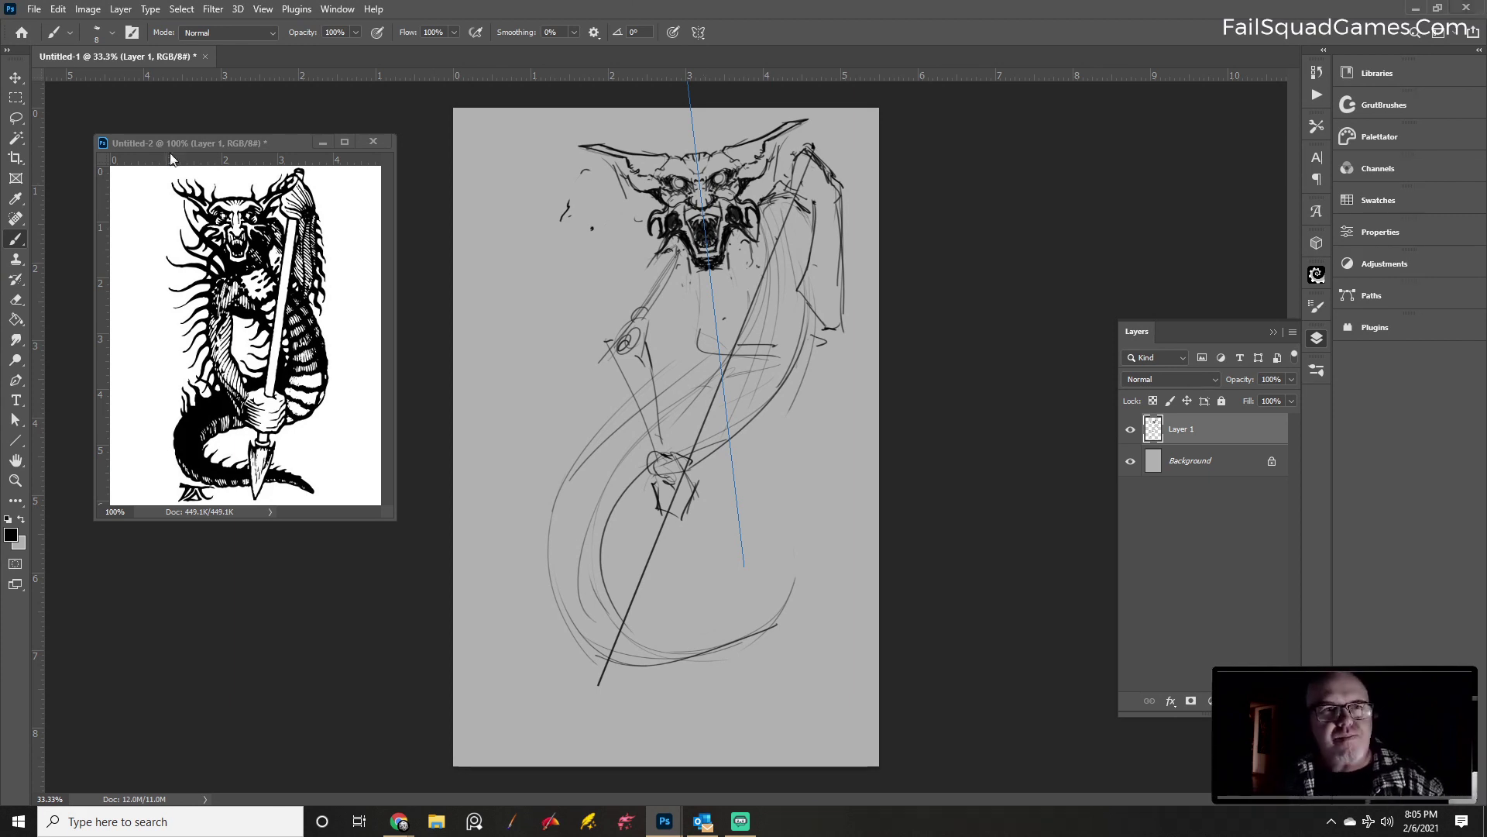
{"action": "key", "text": "alt+Tab"}
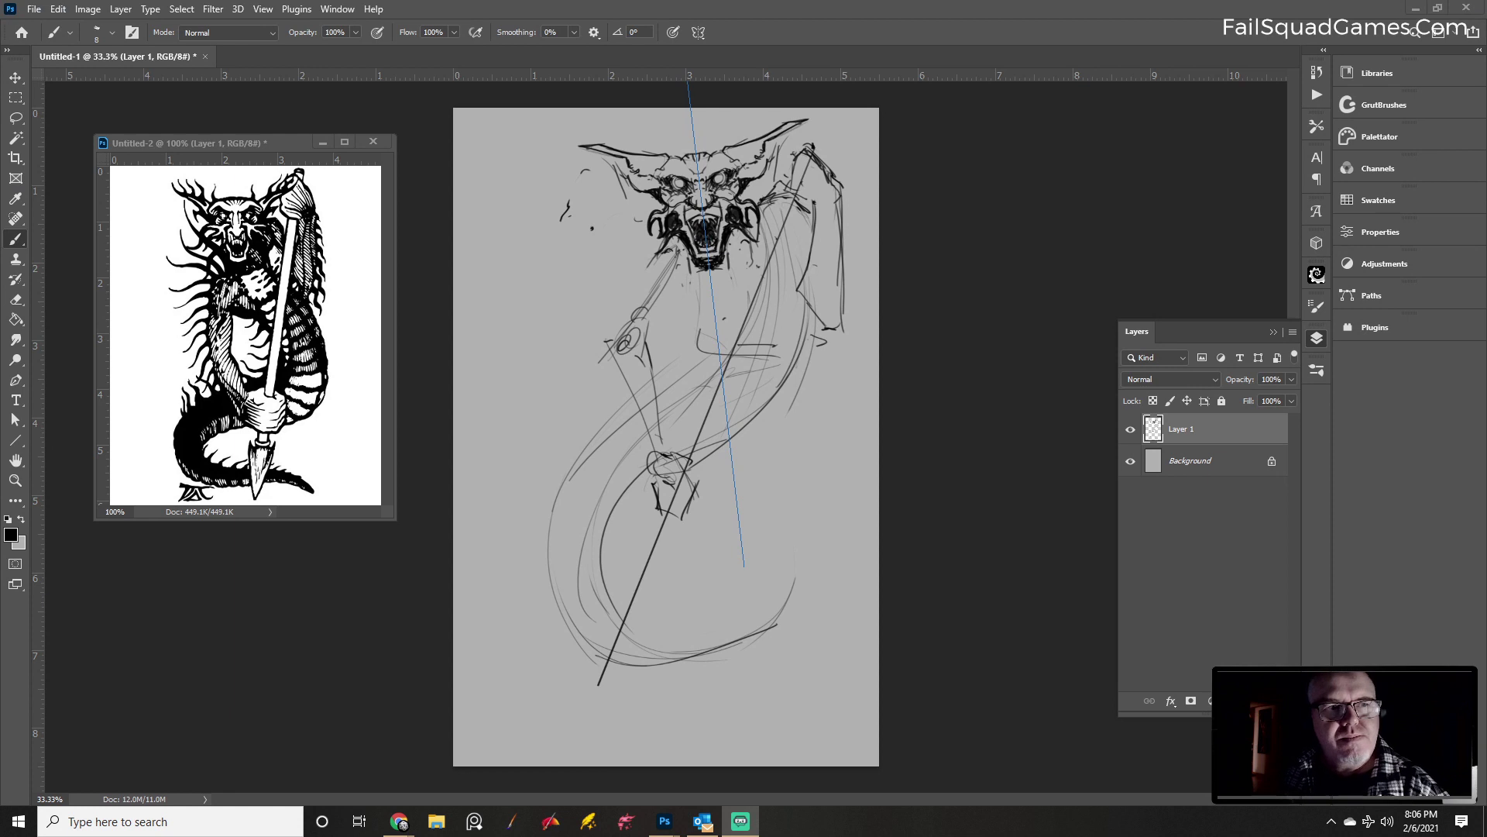
{"action": "key", "text": "alt+Tab"}
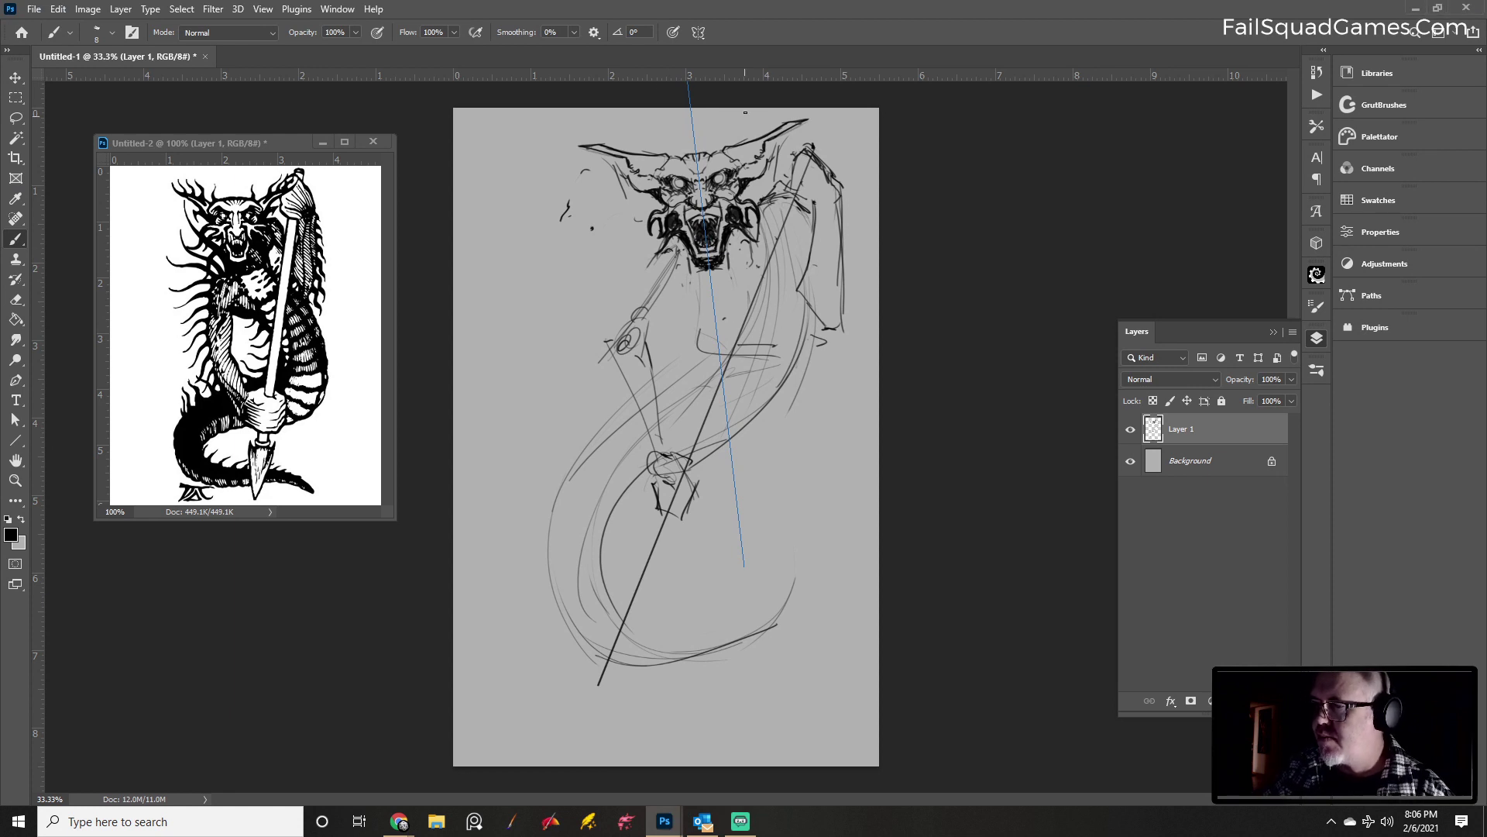
Turn off symmetry painting
{"action": "left_click", "coordinate": [697, 33]}
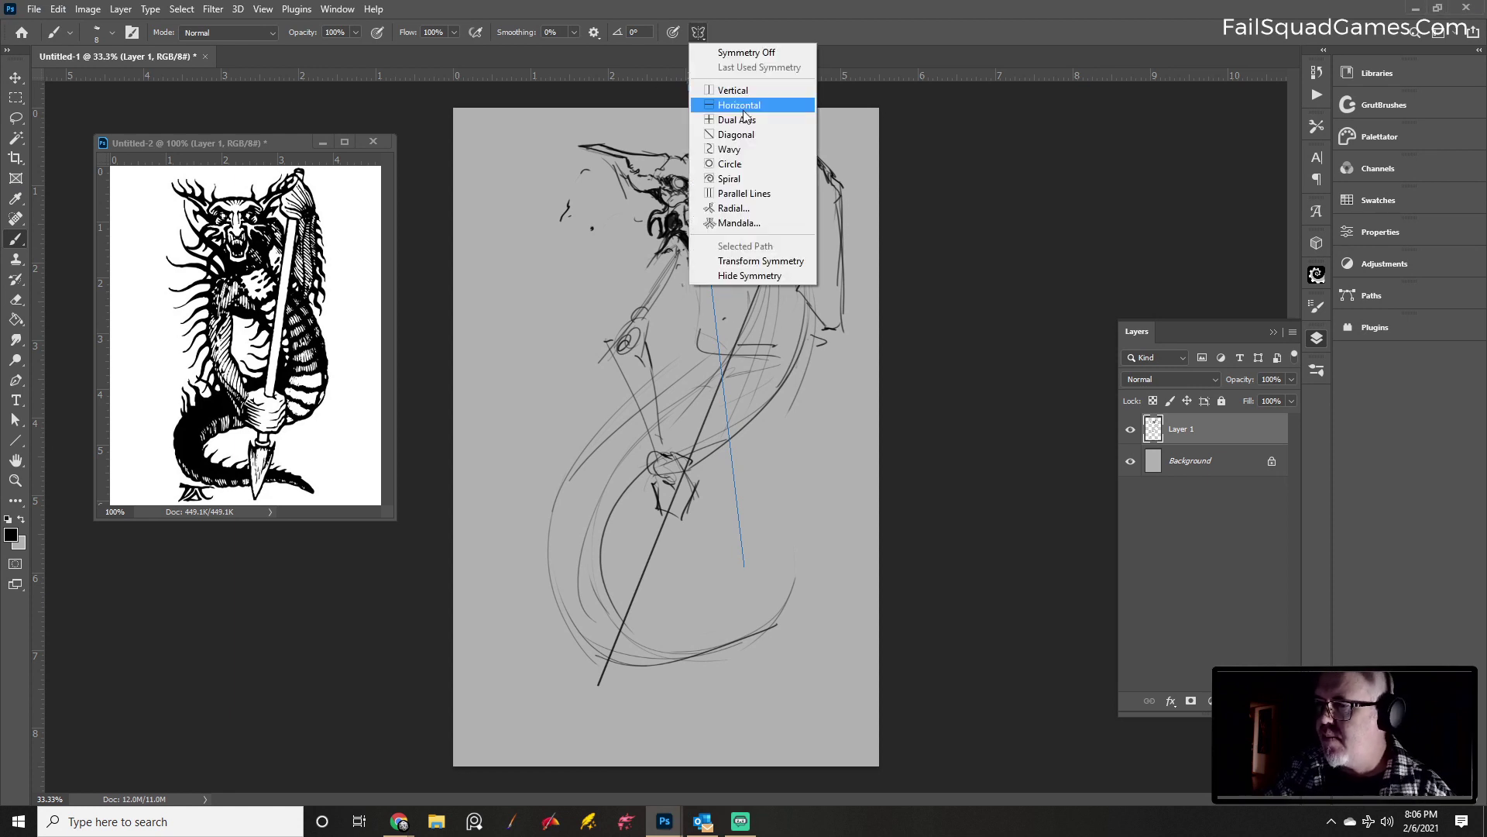
{"action": "left_click", "coordinate": [732, 51]}
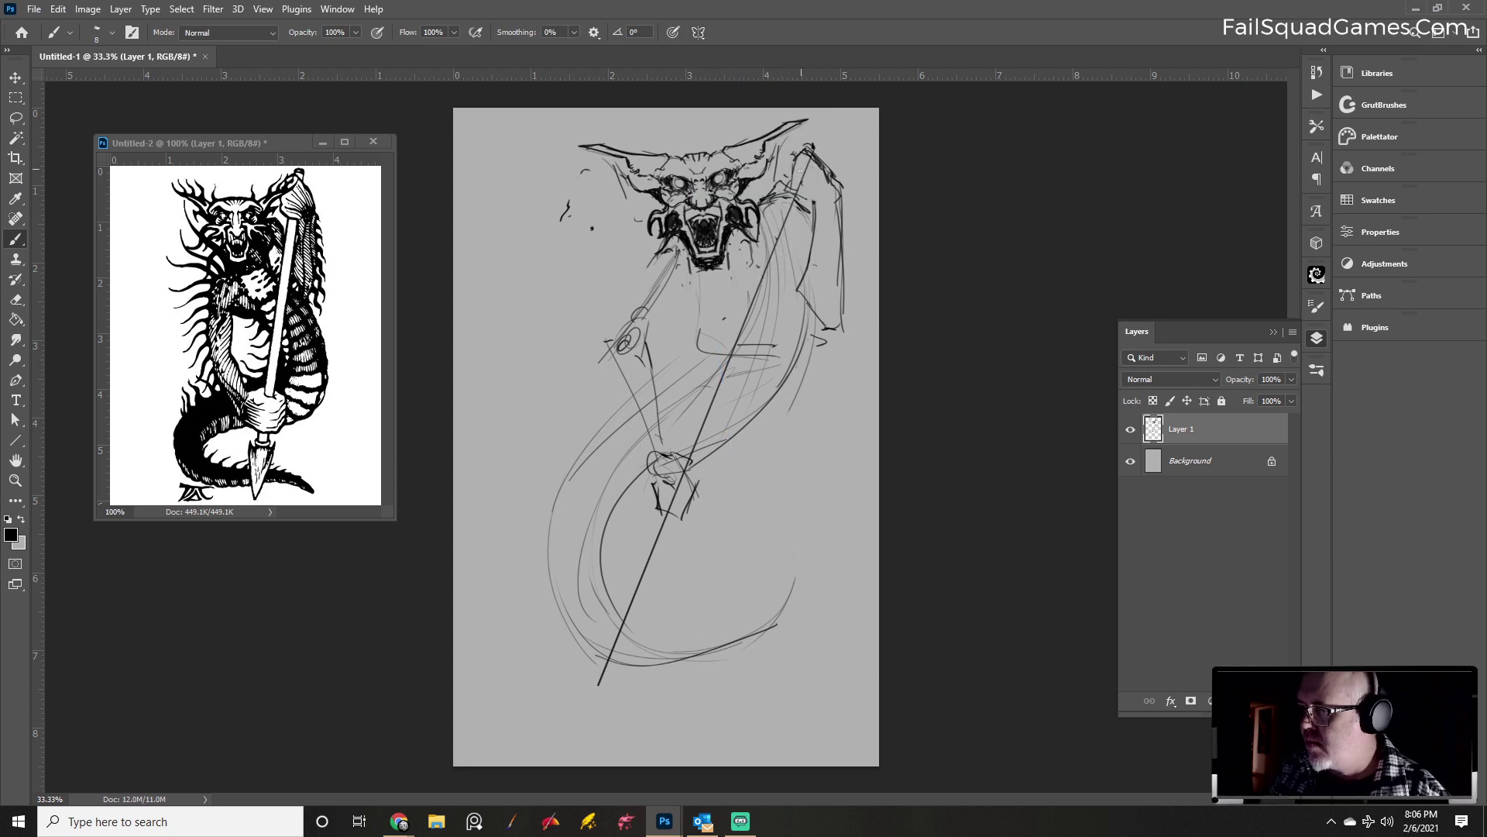
{"action": "key", "text": "e"}
{"action": "key", "text": "b"}
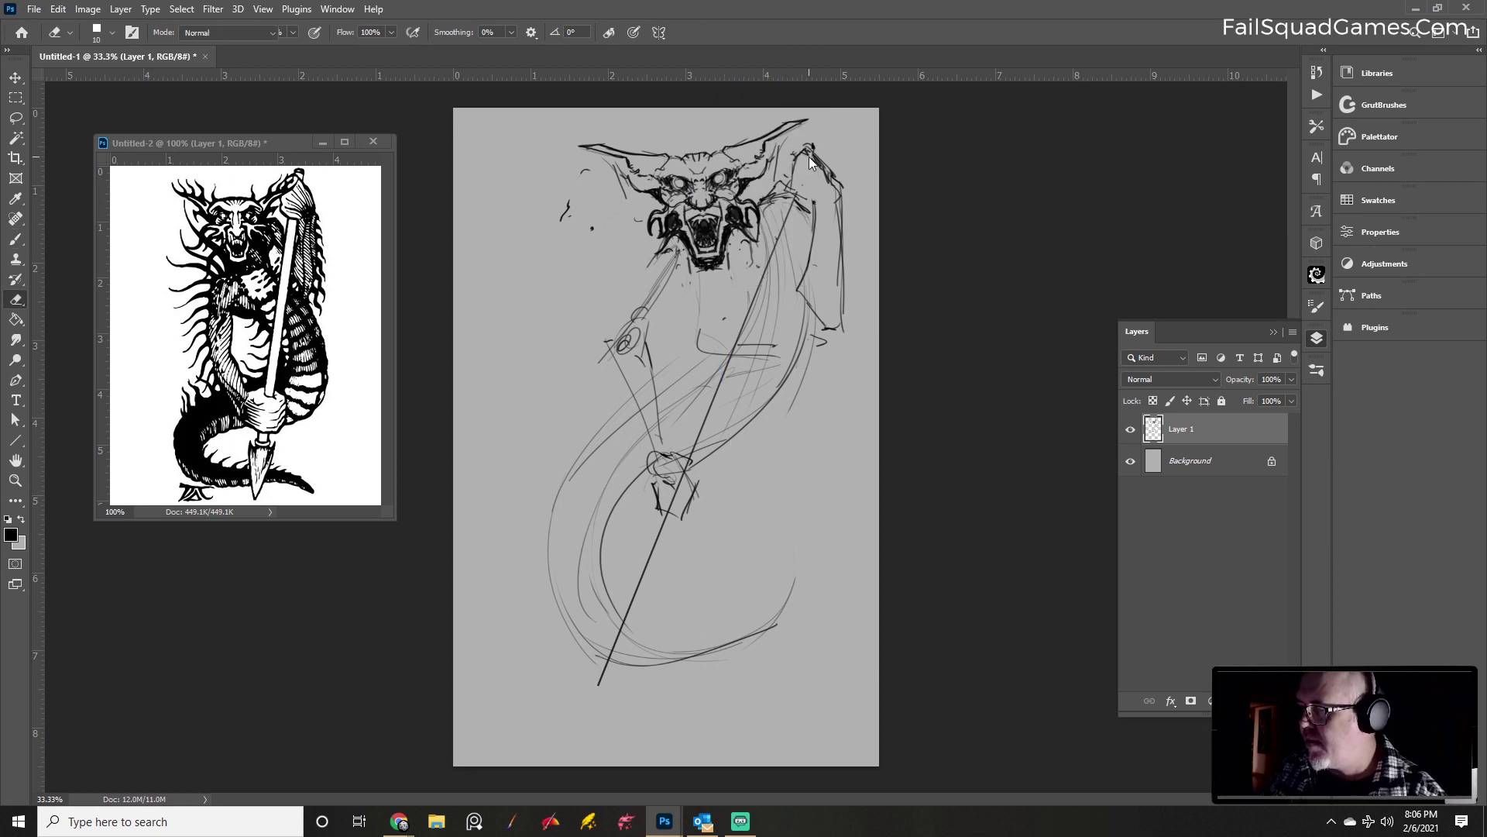
Fill a dark spot inside the raised hand with an enlarged brush
{"action": "key", "text": "bracketright"}
{"action": "key", "text": "bracketright"}
{"action": "key", "text": "bracketright"}
{"action": "key", "text": "bracketright"}
{"action": "key", "text": "bracketright"}
{"action": "key", "text": "bracketright"}
{"action": "key", "text": "bracketright"}
{"action": "key", "text": "bracketright"}
{"action": "left_click_drag", "start_coordinate": [808, 189], "coordinate": [805, 168]}
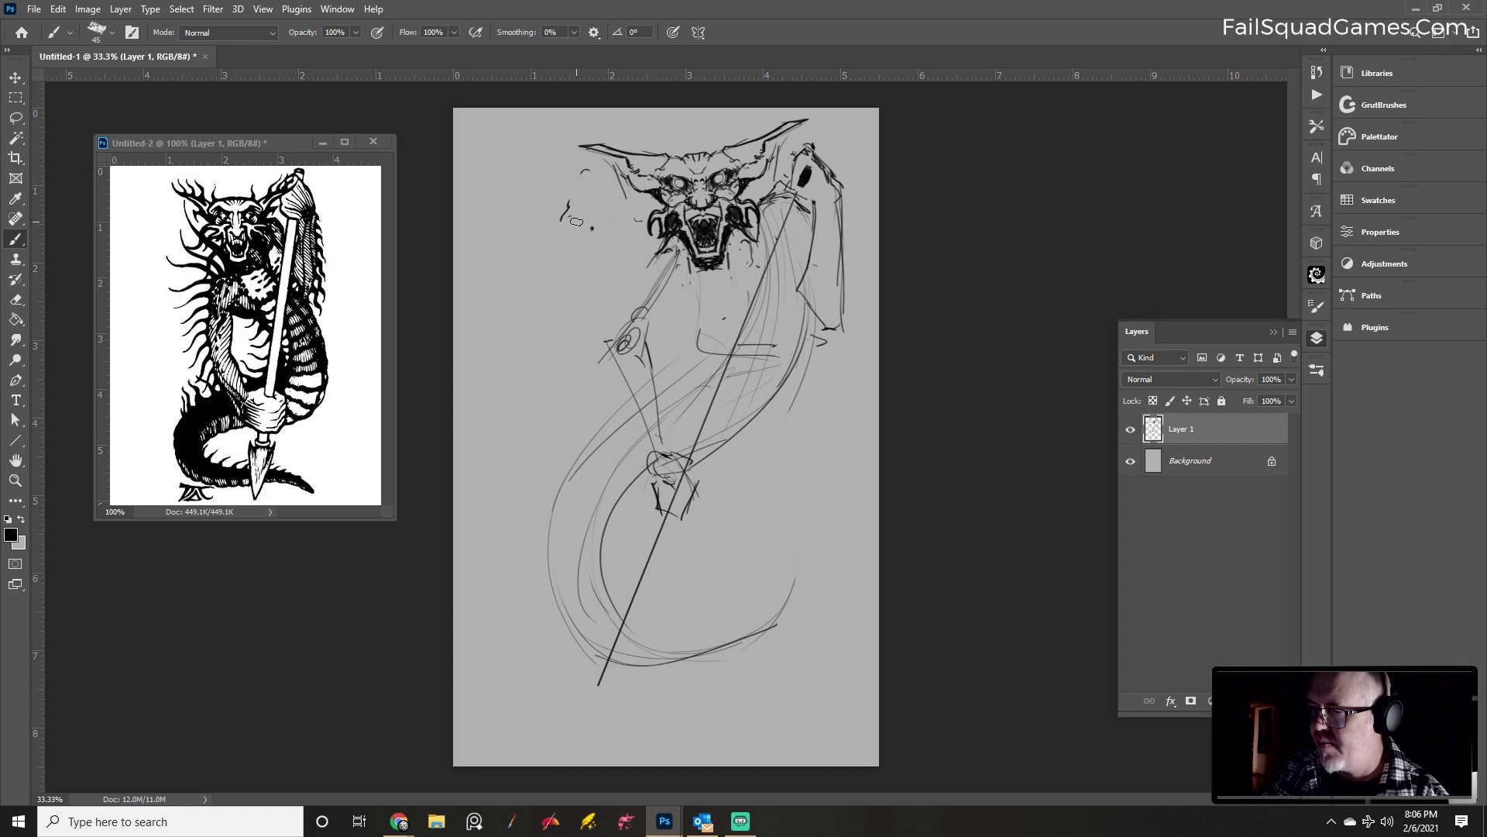
Erase the stray marks beside the head, below the horn tip on the open side
{"action": "mouse_move", "coordinate": [575, 187]}
{"action": "left_mouse_down"}
{"action": "mouse_move", "coordinate": [561, 238]}
{"action": "mouse_move", "coordinate": [581, 205]}
{"action": "left_mouse_up"}
{"action": "key", "text": "e"}
{"action": "key", "text": "b"}
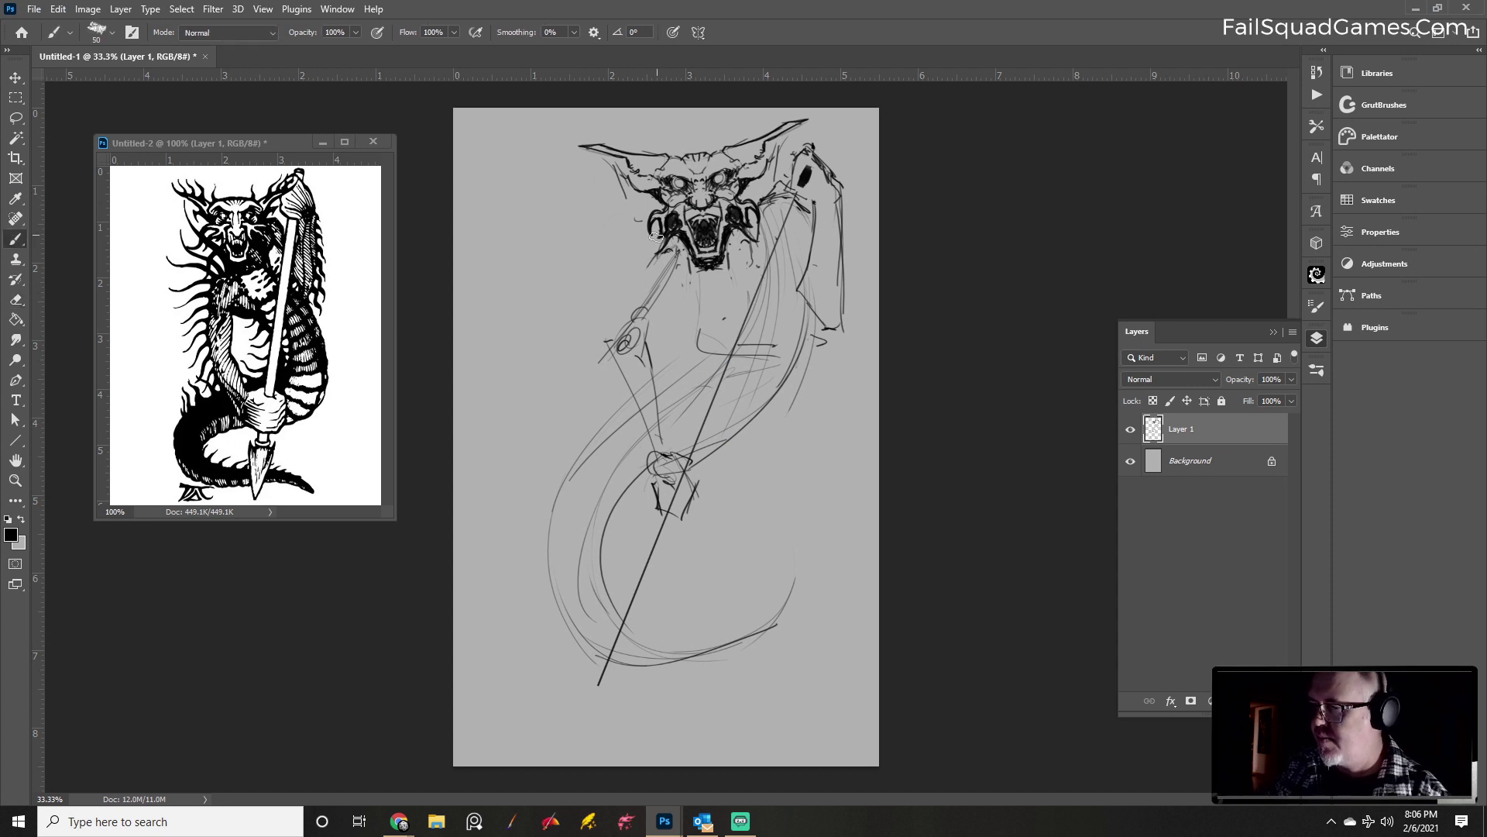
Sketch the neck, shoulders, chest and upper arms below the head with the brush reduced to 9 px
{"action": "key", "text": "bracketleft"}
{"action": "key", "text": "bracketleft"}
{"action": "key", "text": "bracketleft"}
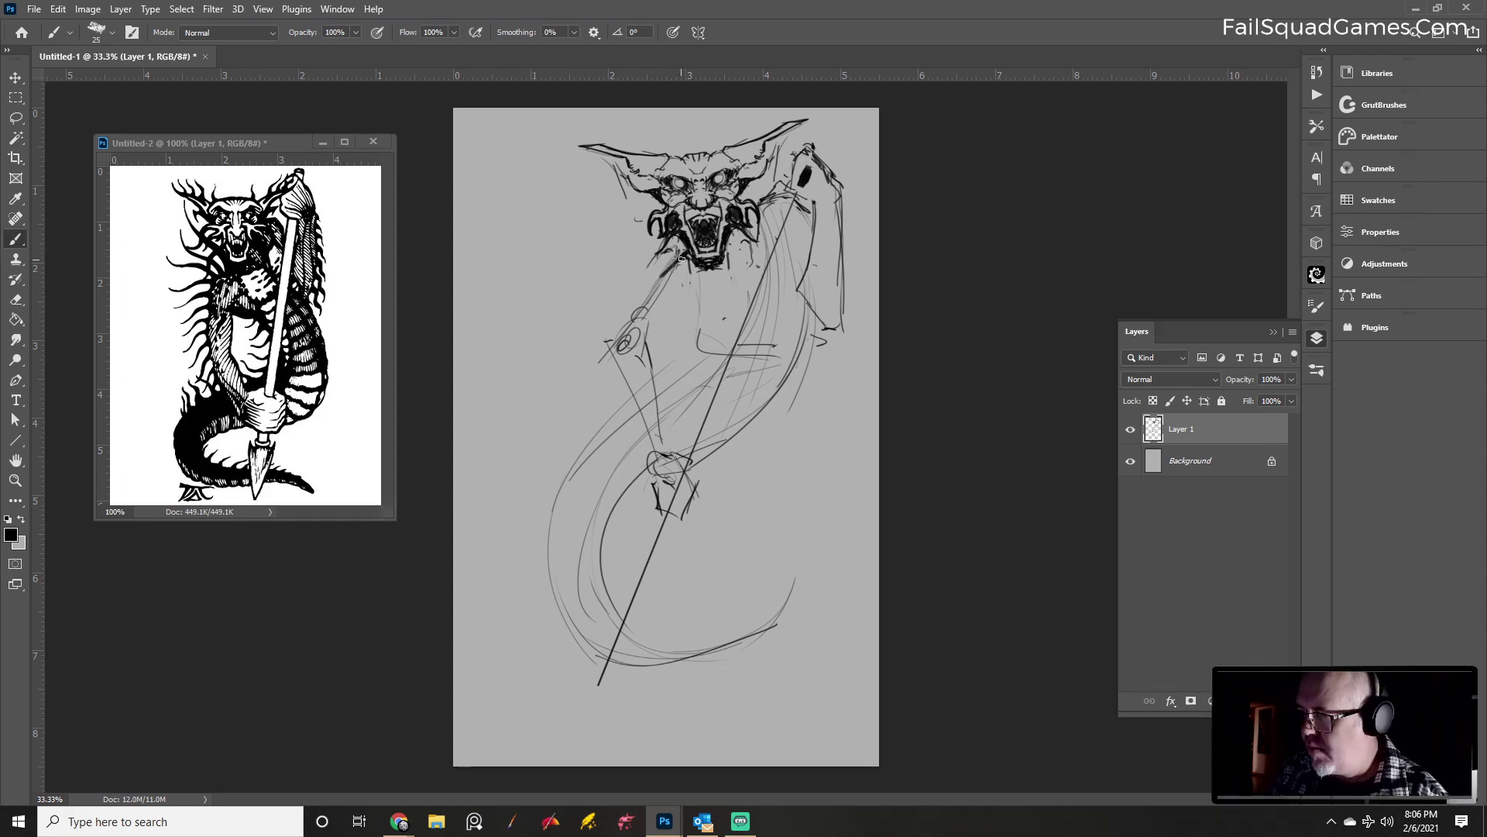
{"action": "key", "text": "bracketleft"}
{"action": "key", "text": "bracketleft"}
{"action": "key", "text": "bracketleft"}
{"action": "key", "text": "bracketleft"}
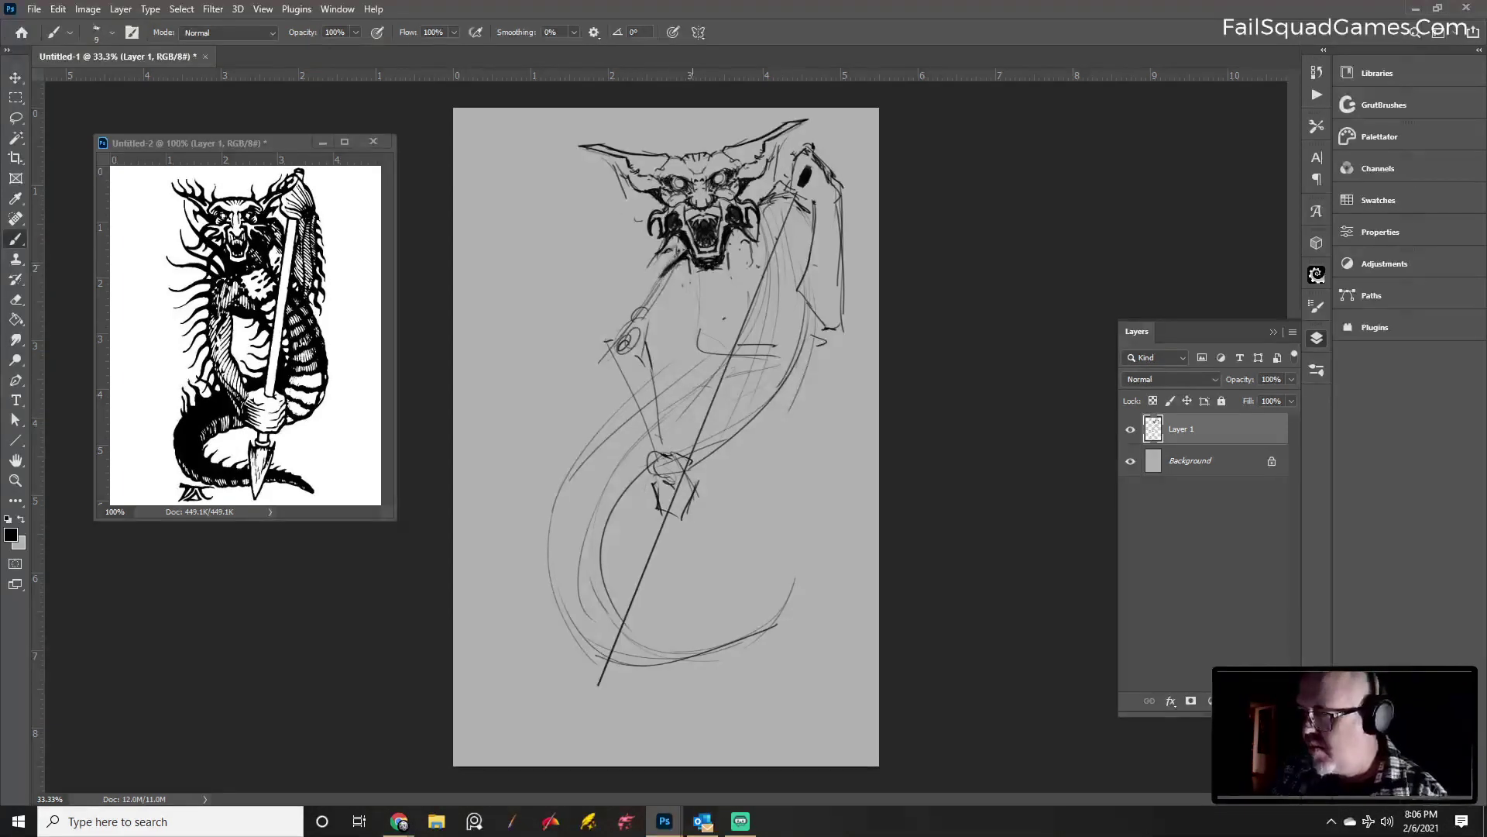
{"action": "mouse_move", "coordinate": [664, 257]}
{"action": "left_mouse_down"}
{"action": "mouse_move", "coordinate": [655, 294]}
{"action": "mouse_move", "coordinate": [693, 298]}
{"action": "mouse_move", "coordinate": [645, 325]}
{"action": "mouse_move", "coordinate": [624, 369]}
{"action": "mouse_move", "coordinate": [638, 373]}
{"action": "mouse_move", "coordinate": [692, 296]}
{"action": "mouse_move", "coordinate": [732, 288]}
{"action": "mouse_move", "coordinate": [736, 309]}
{"action": "mouse_move", "coordinate": [709, 330]}
{"action": "mouse_move", "coordinate": [794, 286]}
{"action": "left_mouse_up"}
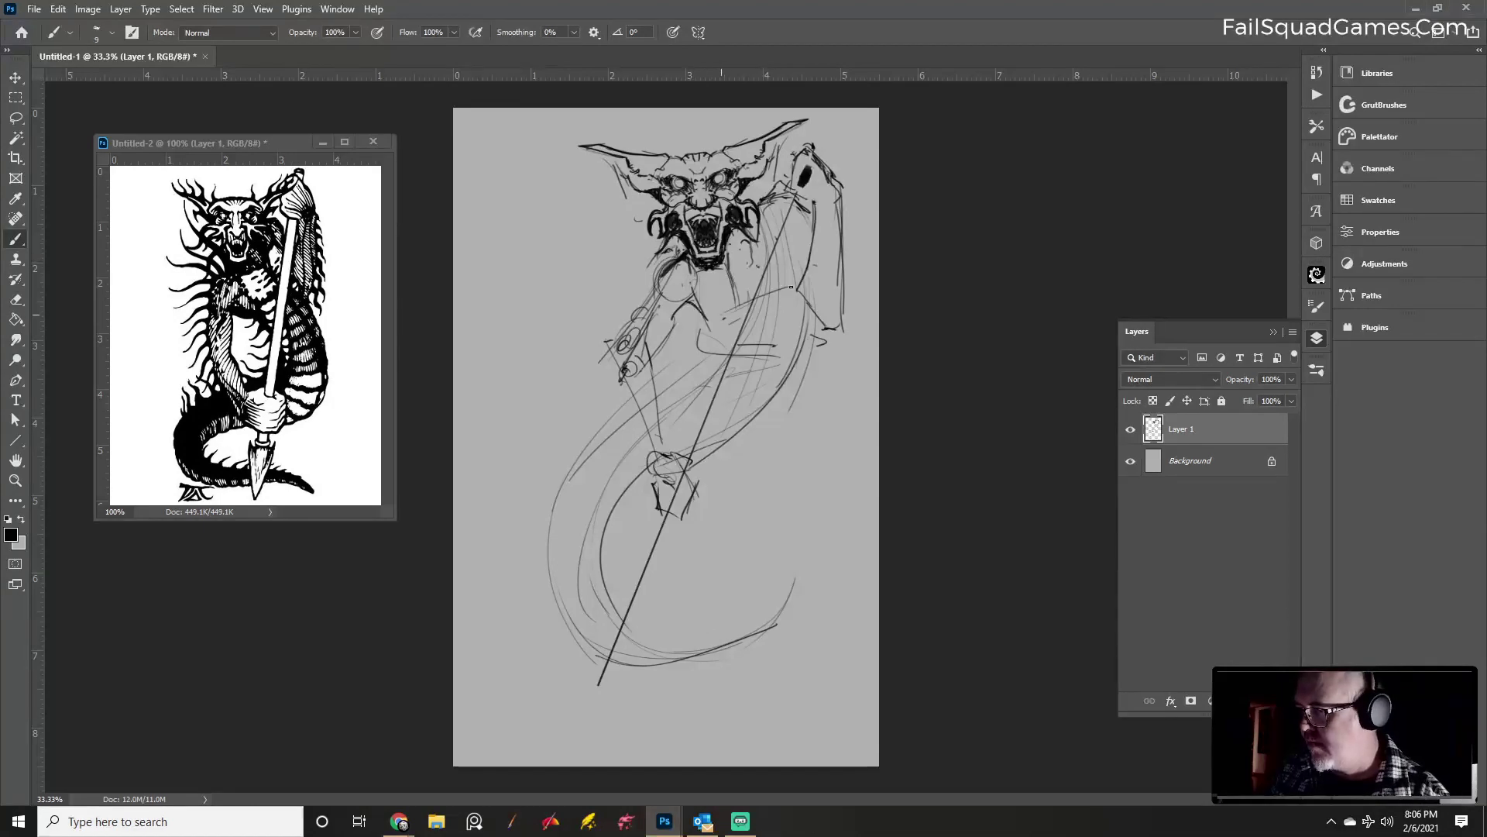
{"action": "left_click_drag", "start_coordinate": [797, 227], "coordinate": [785, 288]}
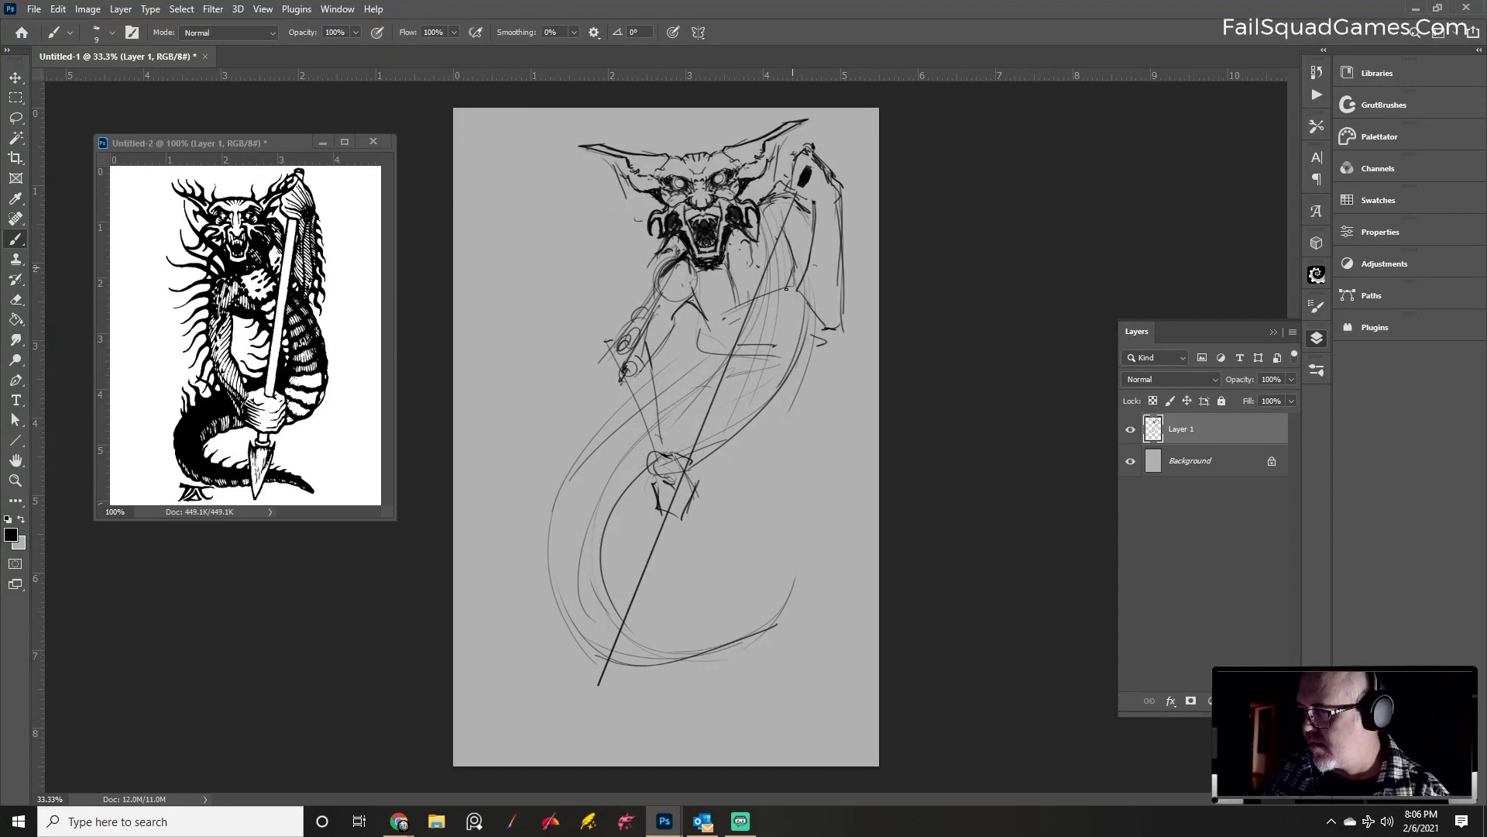
Define the torso below the chest with side contours and curved bands, erasing excess lines along the flank
{"action": "mouse_move", "coordinate": [704, 321]}
{"action": "left_mouse_down"}
{"action": "mouse_move", "coordinate": [753, 300]}
{"action": "mouse_move", "coordinate": [720, 320]}
{"action": "mouse_move", "coordinate": [718, 350]}
{"action": "mouse_move", "coordinate": [776, 368]}
{"action": "mouse_move", "coordinate": [748, 385]}
{"action": "mouse_move", "coordinate": [784, 316]}
{"action": "mouse_move", "coordinate": [796, 359]}
{"action": "mouse_move", "coordinate": [754, 414]}
{"action": "left_mouse_up"}
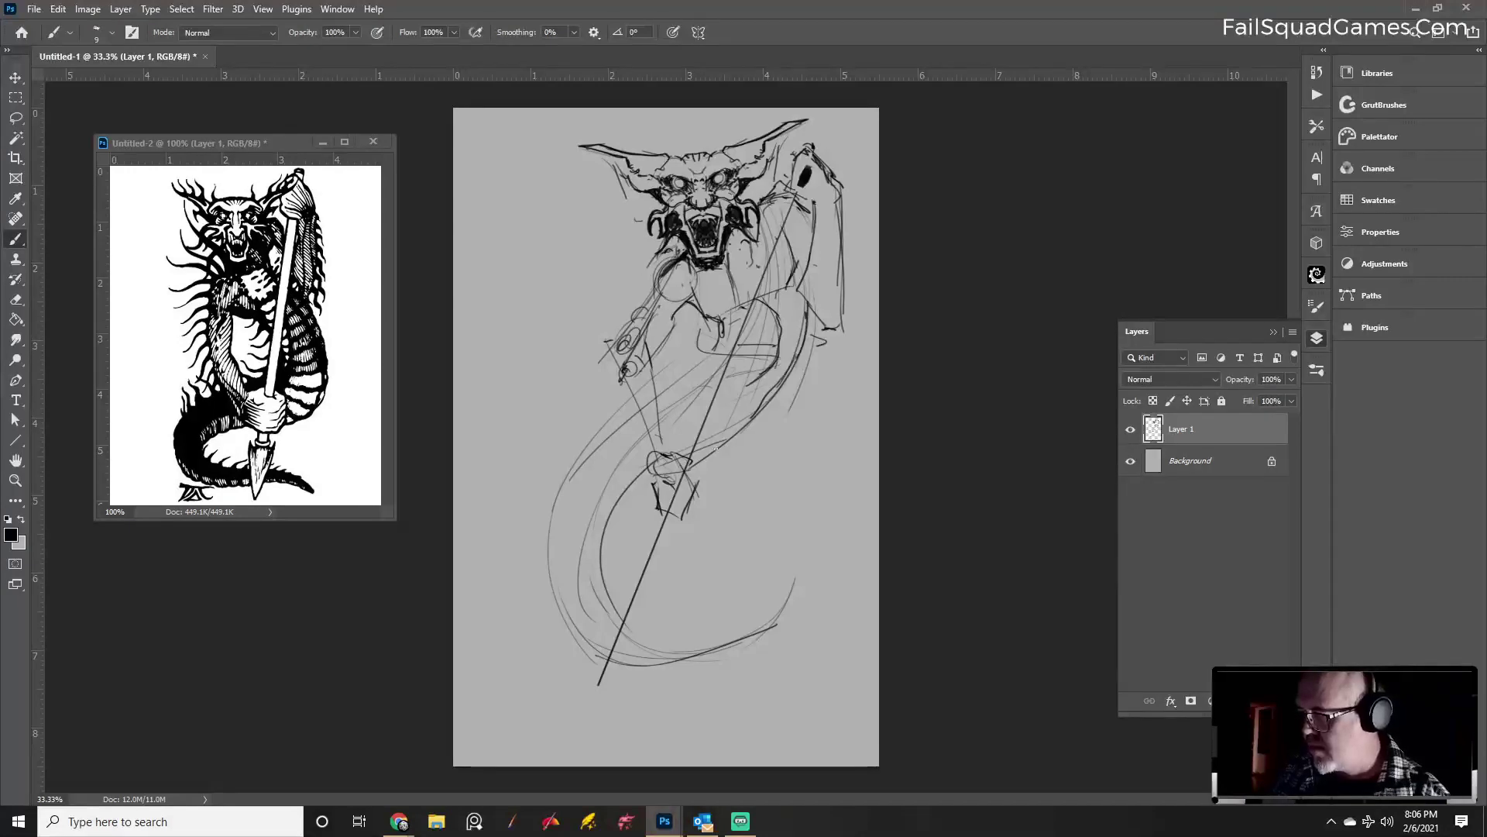
{"action": "key", "text": "e"}
{"action": "mouse_move", "coordinate": [777, 302]}
{"action": "left_mouse_down"}
{"action": "mouse_move", "coordinate": [787, 335]}
{"action": "mouse_move", "coordinate": [755, 403]}
{"action": "mouse_move", "coordinate": [740, 399]}
{"action": "mouse_move", "coordinate": [769, 362]}
{"action": "mouse_move", "coordinate": [728, 405]}
{"action": "left_mouse_up"}
{"action": "key", "text": "b"}
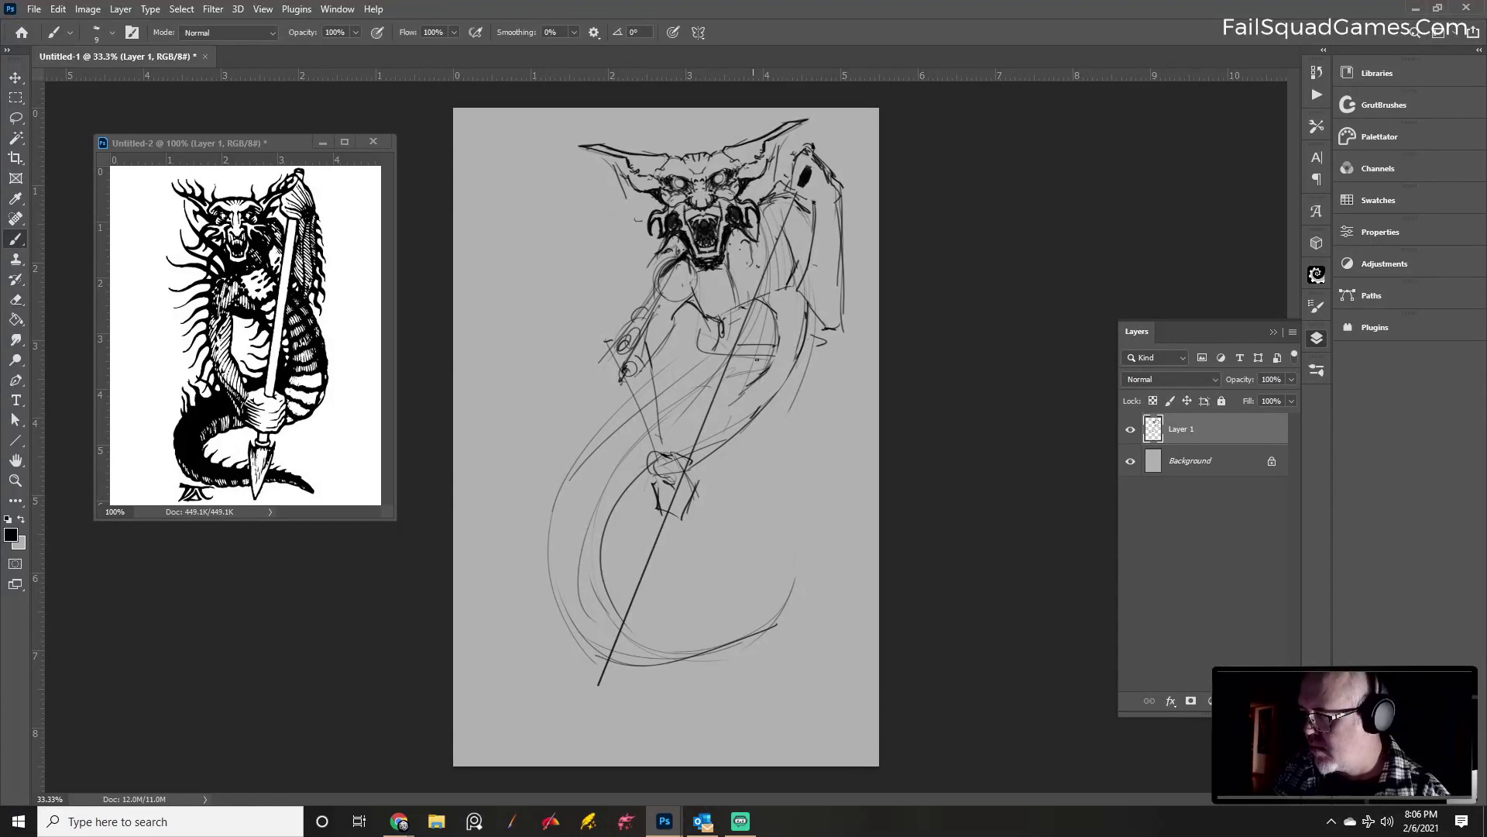
{"action": "left_click_drag", "start_coordinate": [719, 322], "coordinate": [676, 388]}
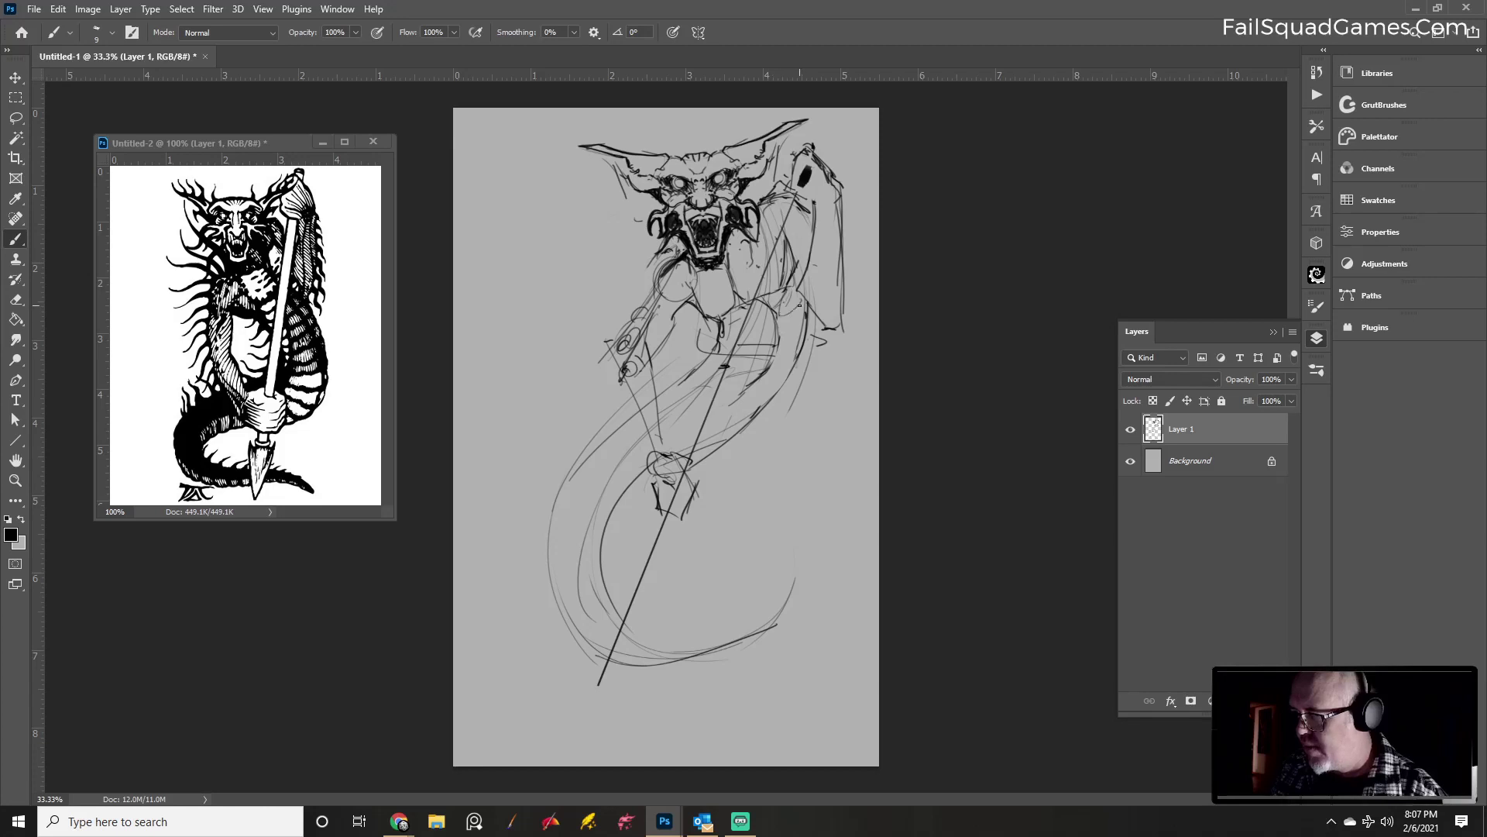
{"action": "left_click_drag", "start_coordinate": [776, 328], "coordinate": [804, 309]}
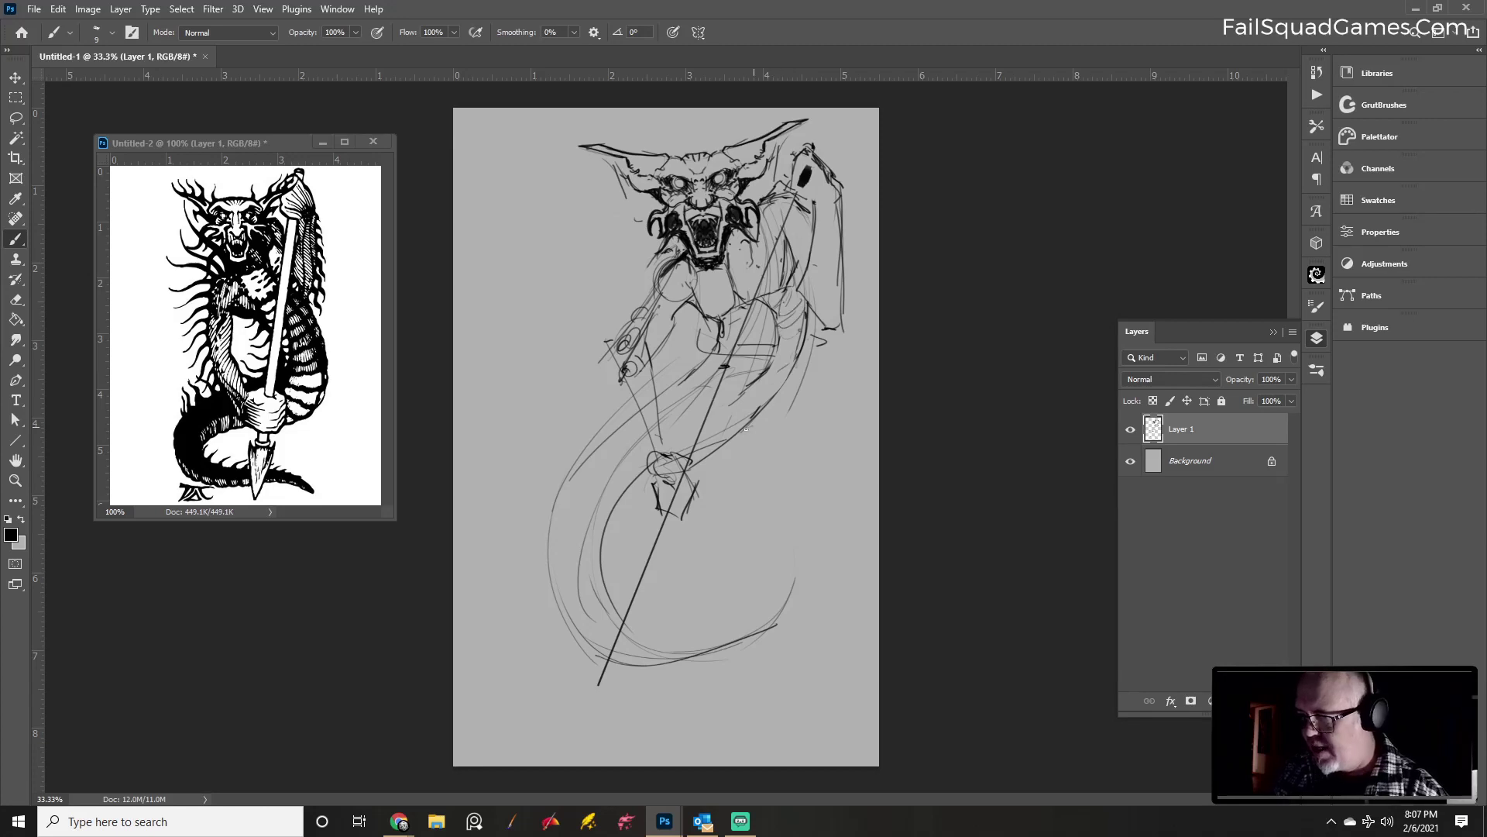
Strengthen the inner and outer curves of the coiled serpent body
{"action": "left_click_drag", "start_coordinate": [746, 429], "coordinate": [710, 449]}
{"action": "mouse_move", "coordinate": [636, 409]}
{"action": "left_mouse_down"}
{"action": "mouse_move", "coordinate": [550, 534]}
{"action": "mouse_move", "coordinate": [607, 491]}
{"action": "mouse_move", "coordinate": [607, 595]}
{"action": "left_mouse_up"}
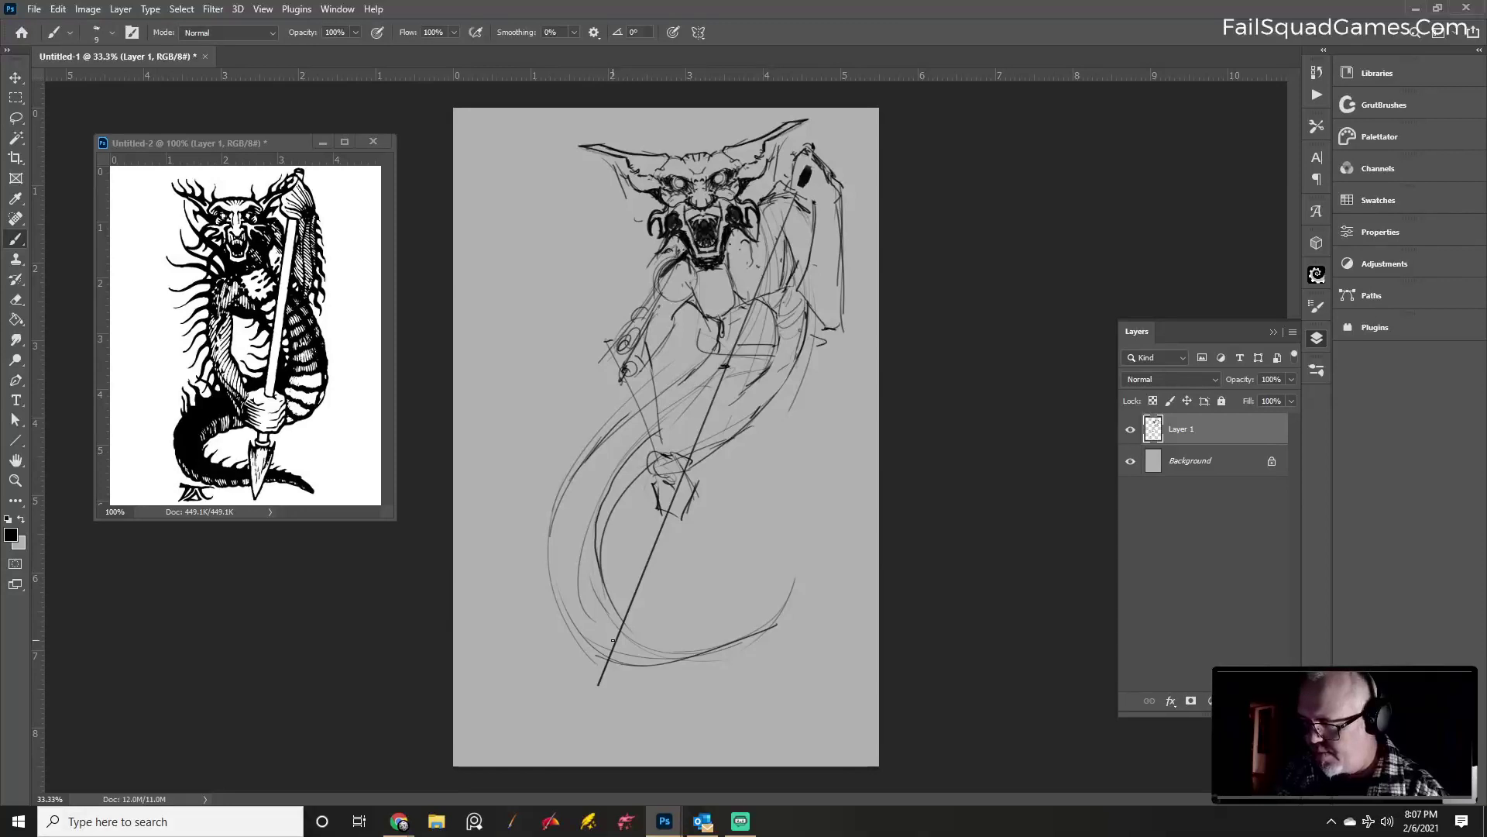
{"action": "left_click_drag", "start_coordinate": [566, 514], "coordinate": [552, 602]}
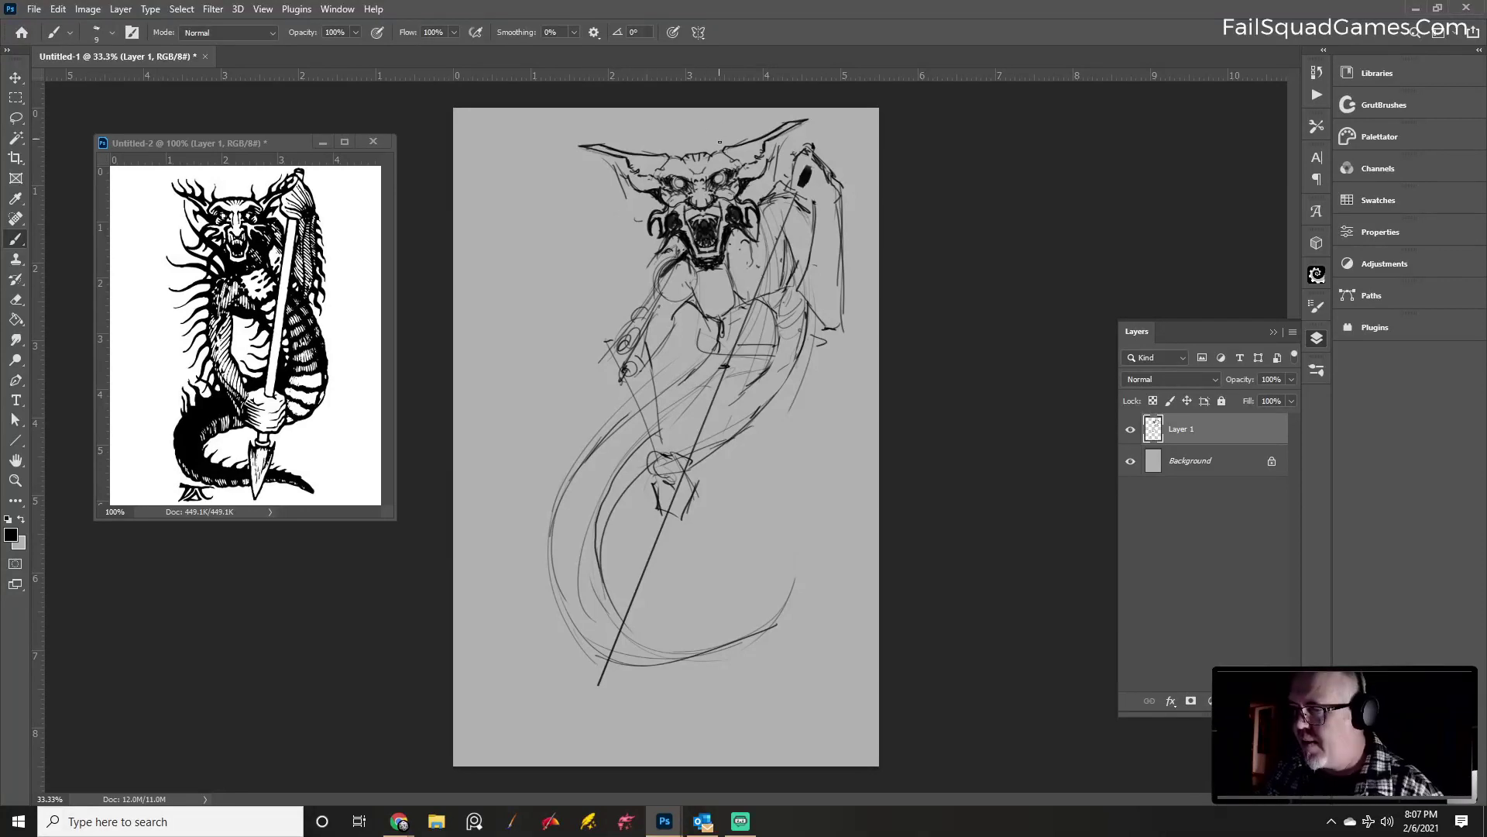
Erase the dark spot and the old spear line inside the raised hand
{"action": "key", "text": "e"}
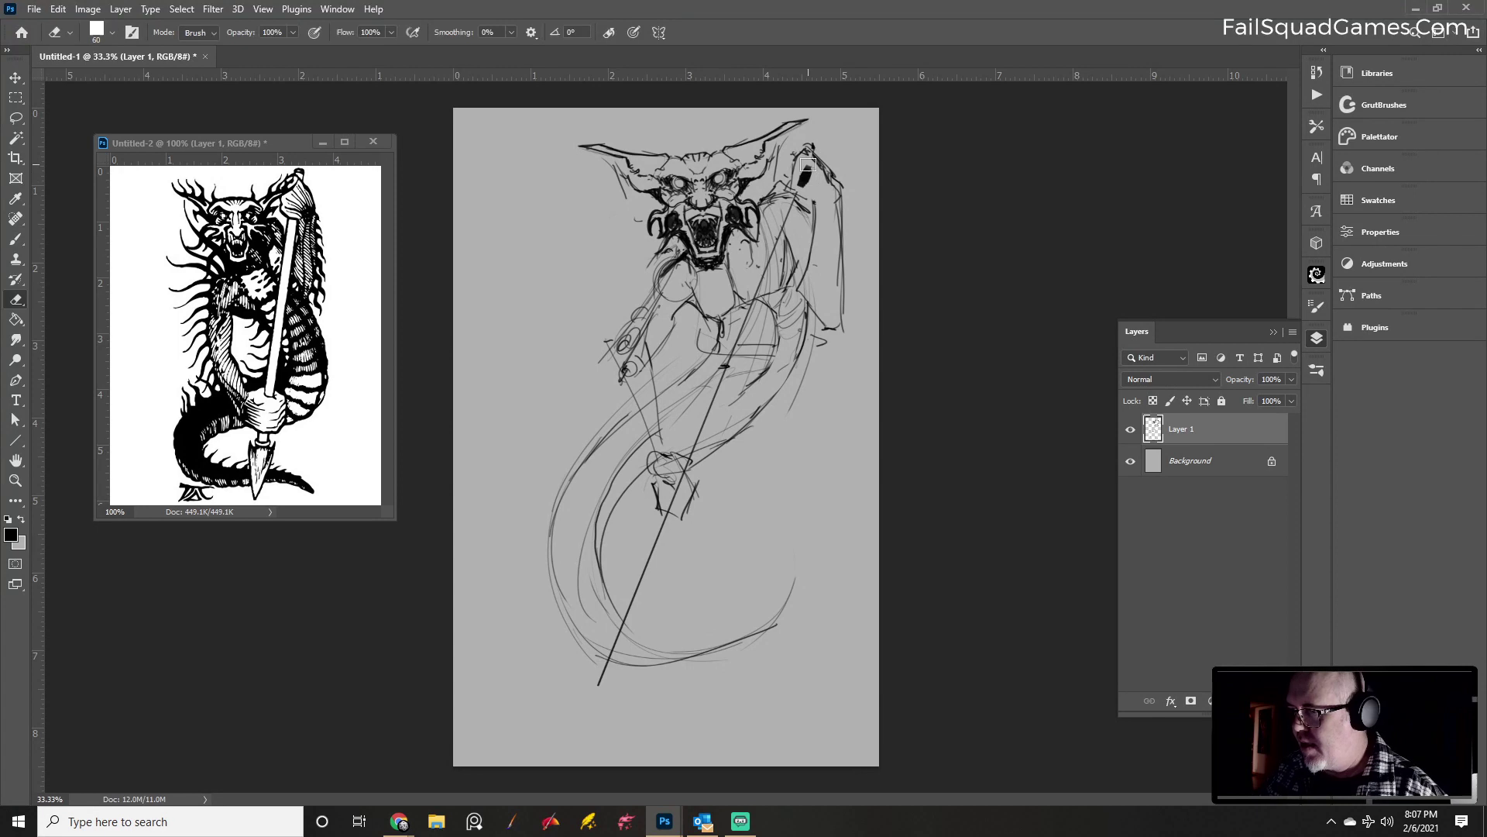
{"action": "left_click_drag", "start_coordinate": [809, 184], "coordinate": [799, 170]}
{"action": "key", "text": "b"}
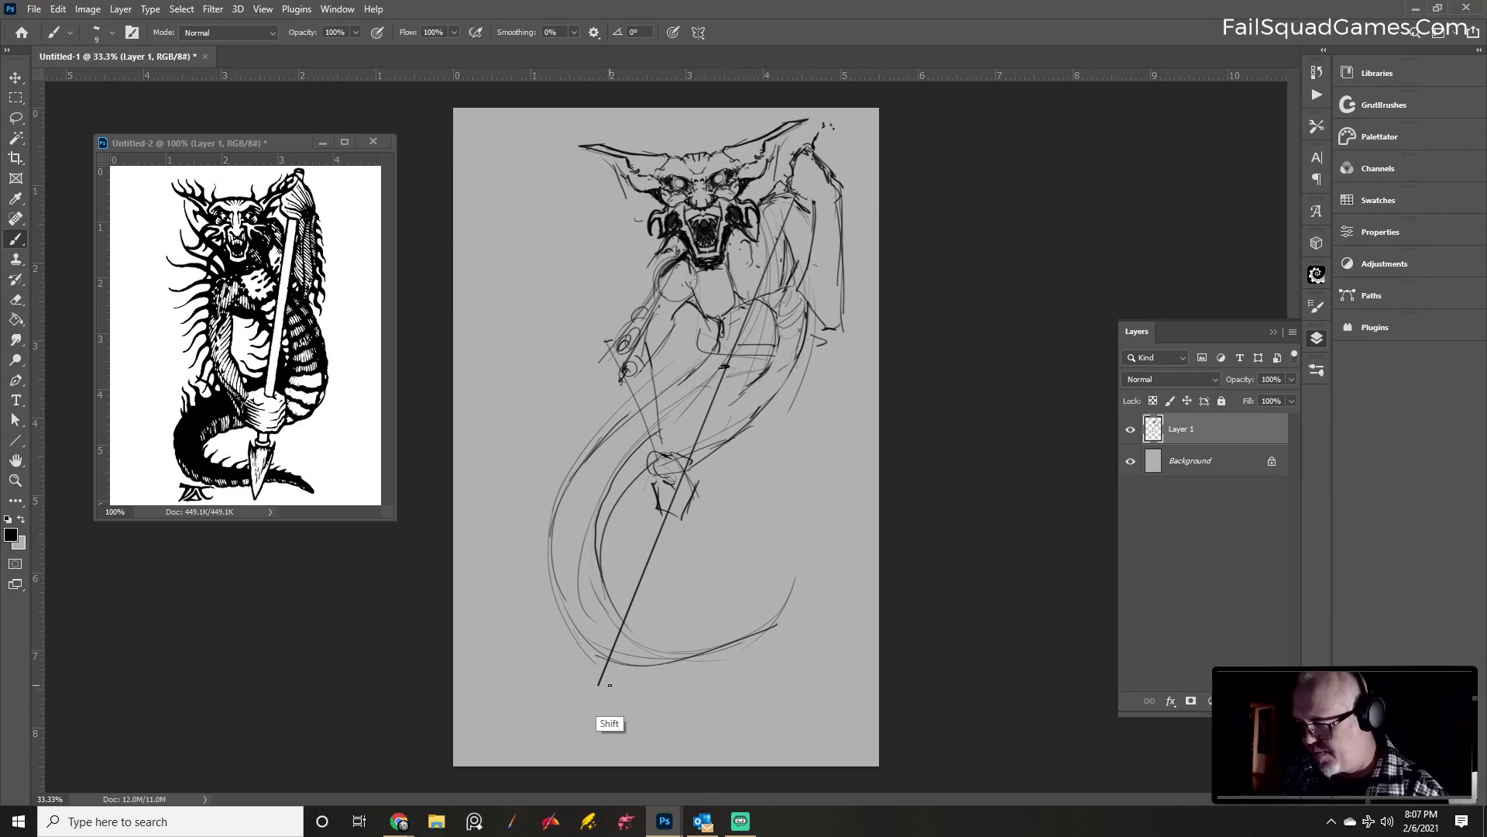
Add a second straight edge to the spear shaft and draw a pointed spearhead at its lower end, erasing overlapping tail lines
{"action": "left_click", "coordinate": [591, 723], "text": "shift"}
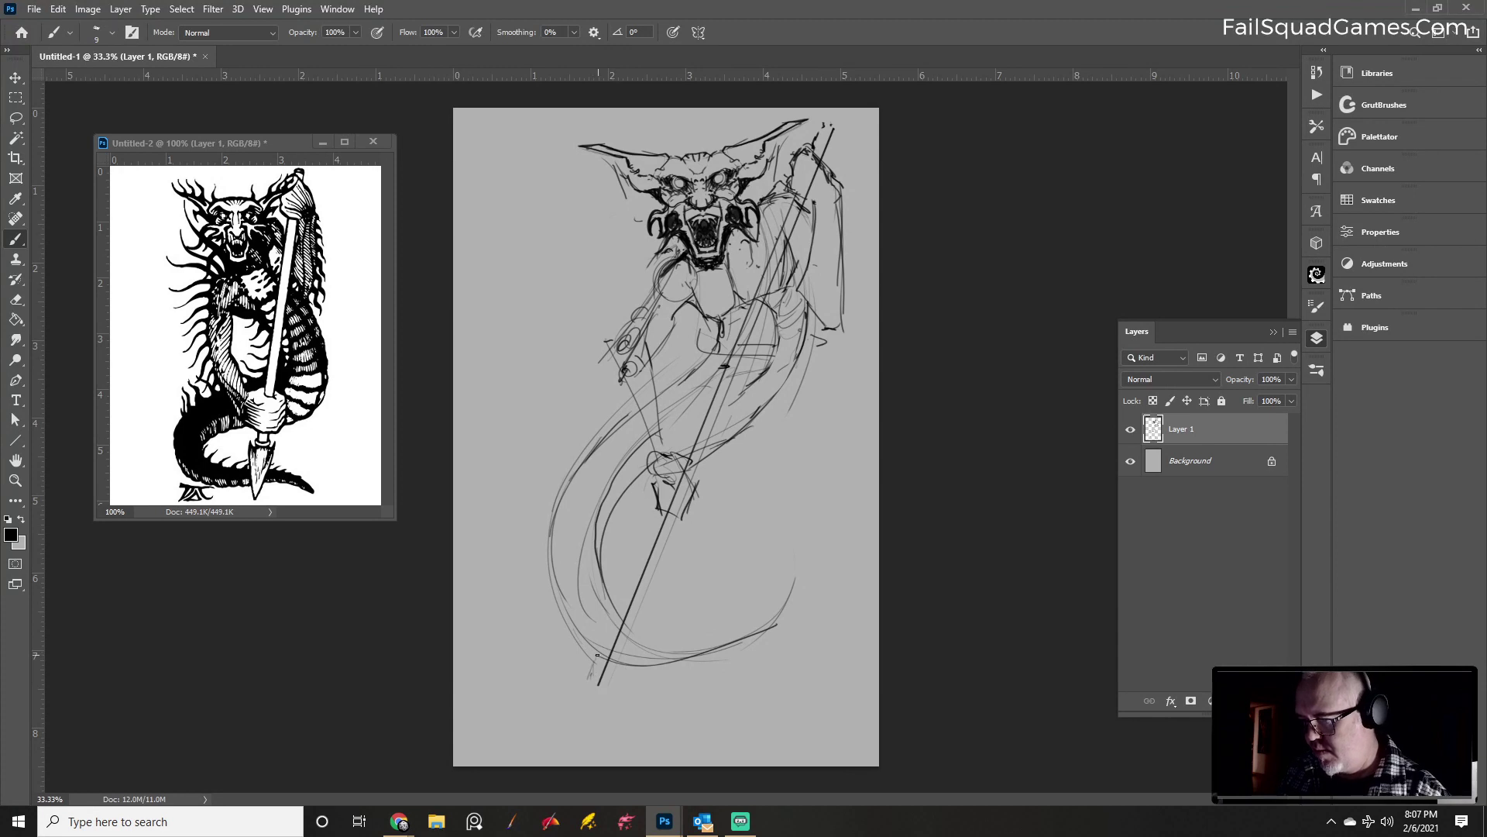
{"action": "mouse_move", "coordinate": [598, 654]}
{"action": "left_mouse_down"}
{"action": "mouse_move", "coordinate": [581, 736]}
{"action": "mouse_move", "coordinate": [639, 667]}
{"action": "mouse_move", "coordinate": [596, 655]}
{"action": "mouse_move", "coordinate": [612, 701]}
{"action": "mouse_move", "coordinate": [591, 670]}
{"action": "mouse_move", "coordinate": [612, 701]}
{"action": "mouse_move", "coordinate": [580, 744]}
{"action": "mouse_move", "coordinate": [596, 723]}
{"action": "left_mouse_up"}
{"action": "key", "text": "e"}
{"action": "key", "text": "b"}
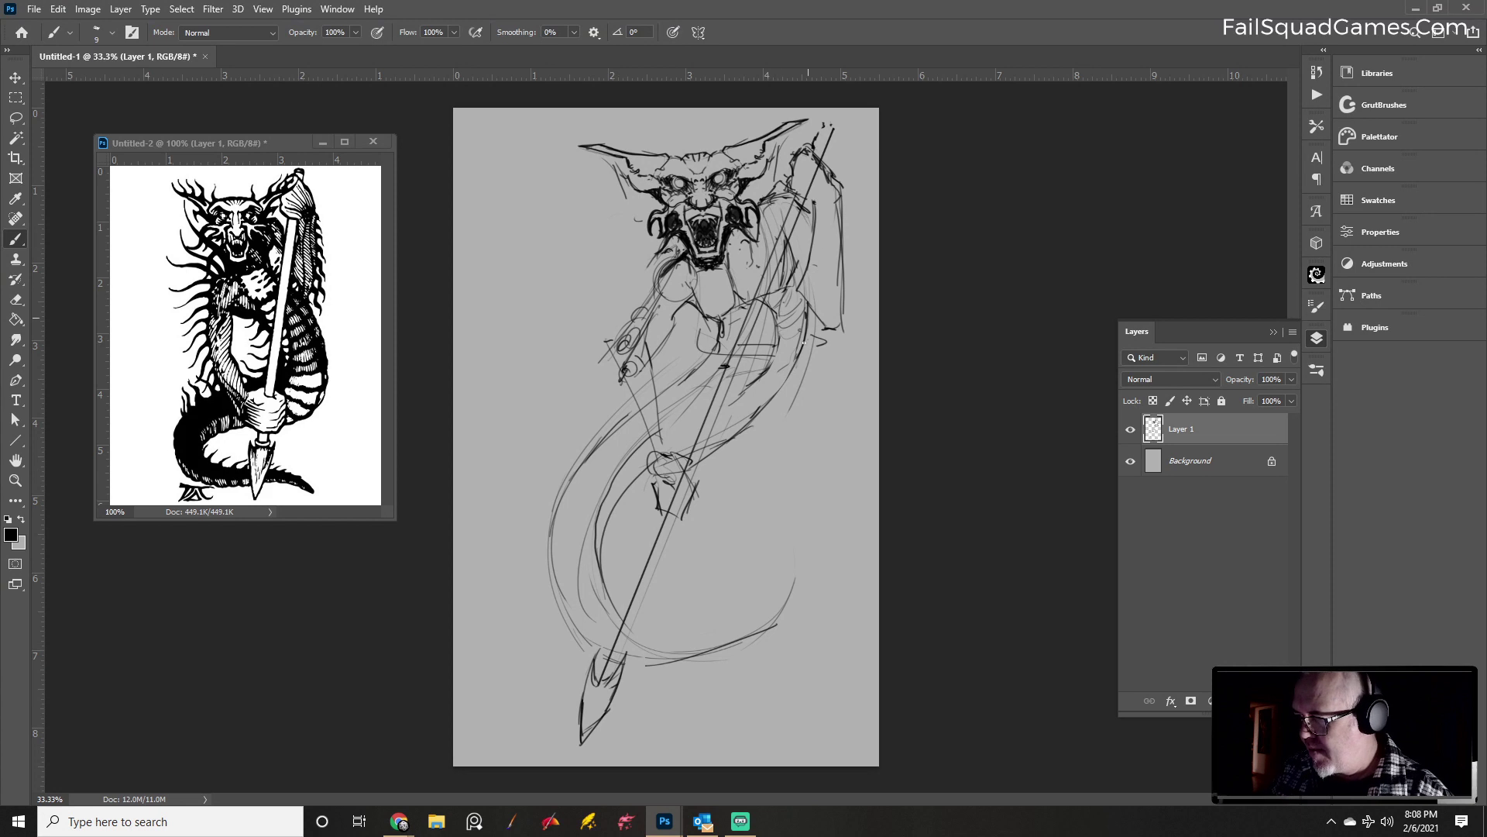
Erase the spear and construction lines crossing the lower hand
{"action": "key", "text": "e"}
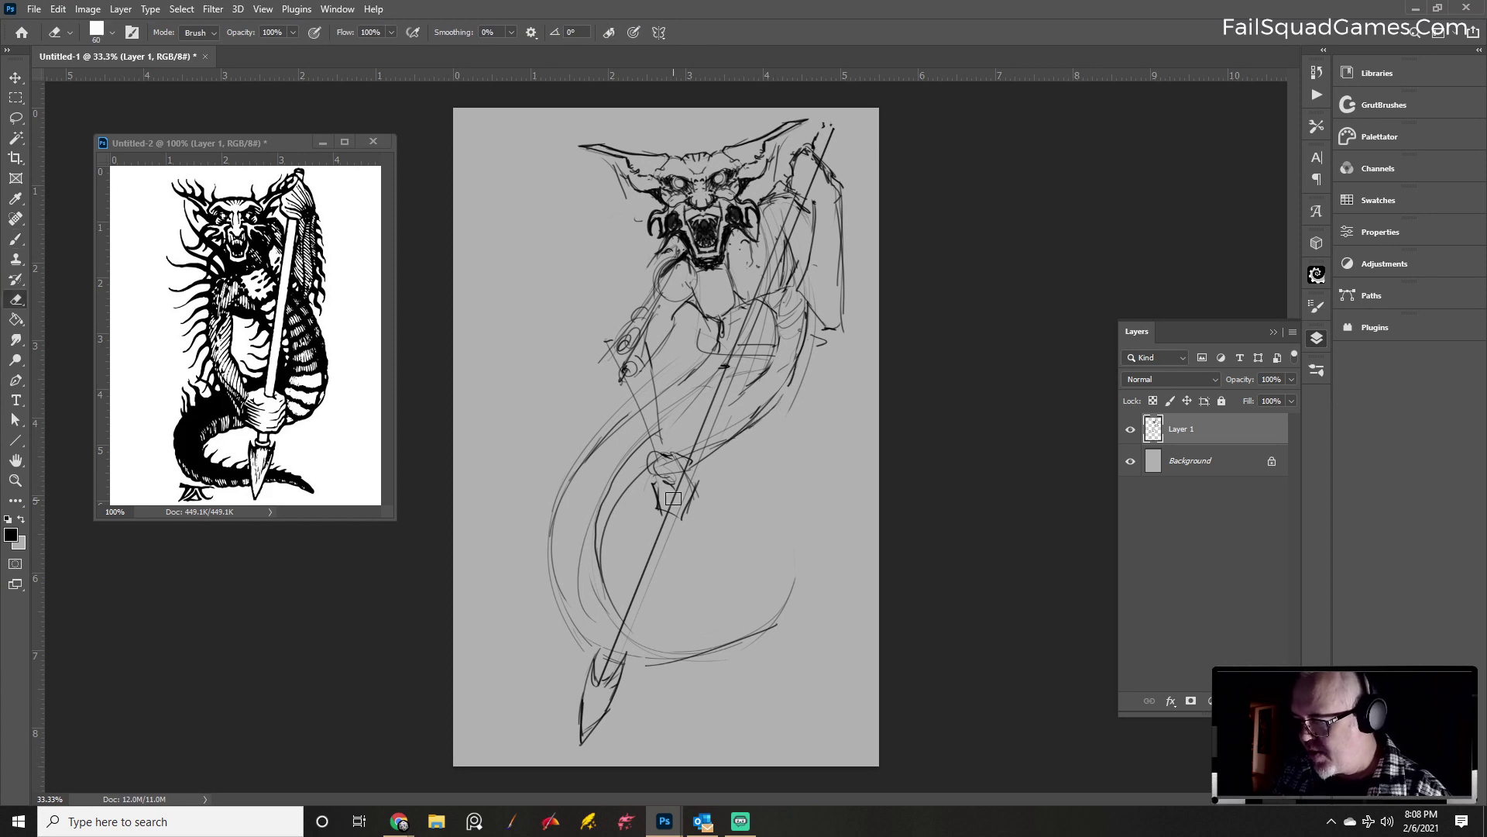
{"action": "mouse_move", "coordinate": [674, 498]}
{"action": "left_mouse_down"}
{"action": "mouse_move", "coordinate": [679, 469]}
{"action": "mouse_move", "coordinate": [680, 489]}
{"action": "left_mouse_up"}
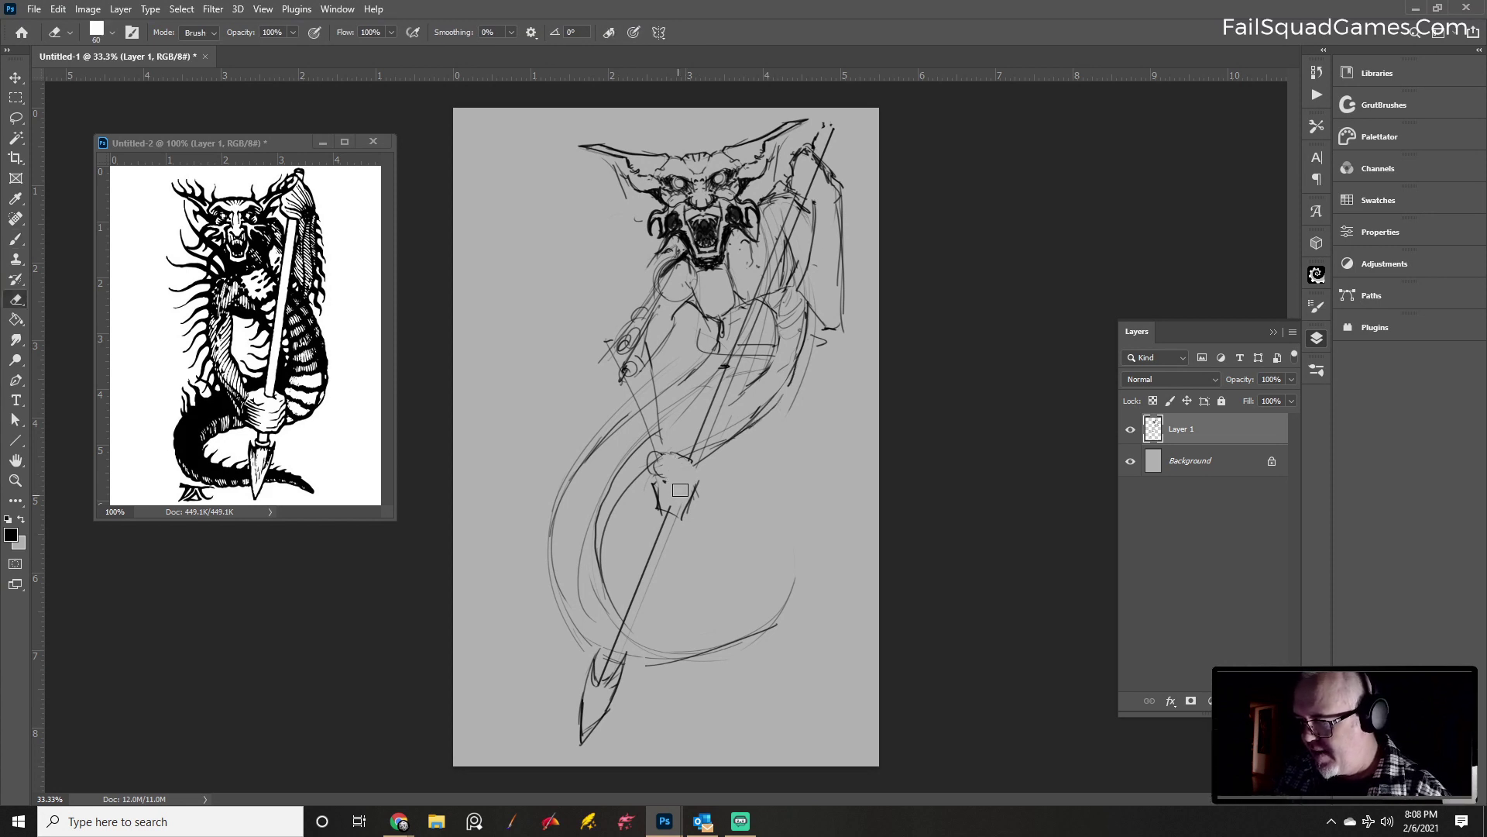
{"action": "key", "text": "b"}
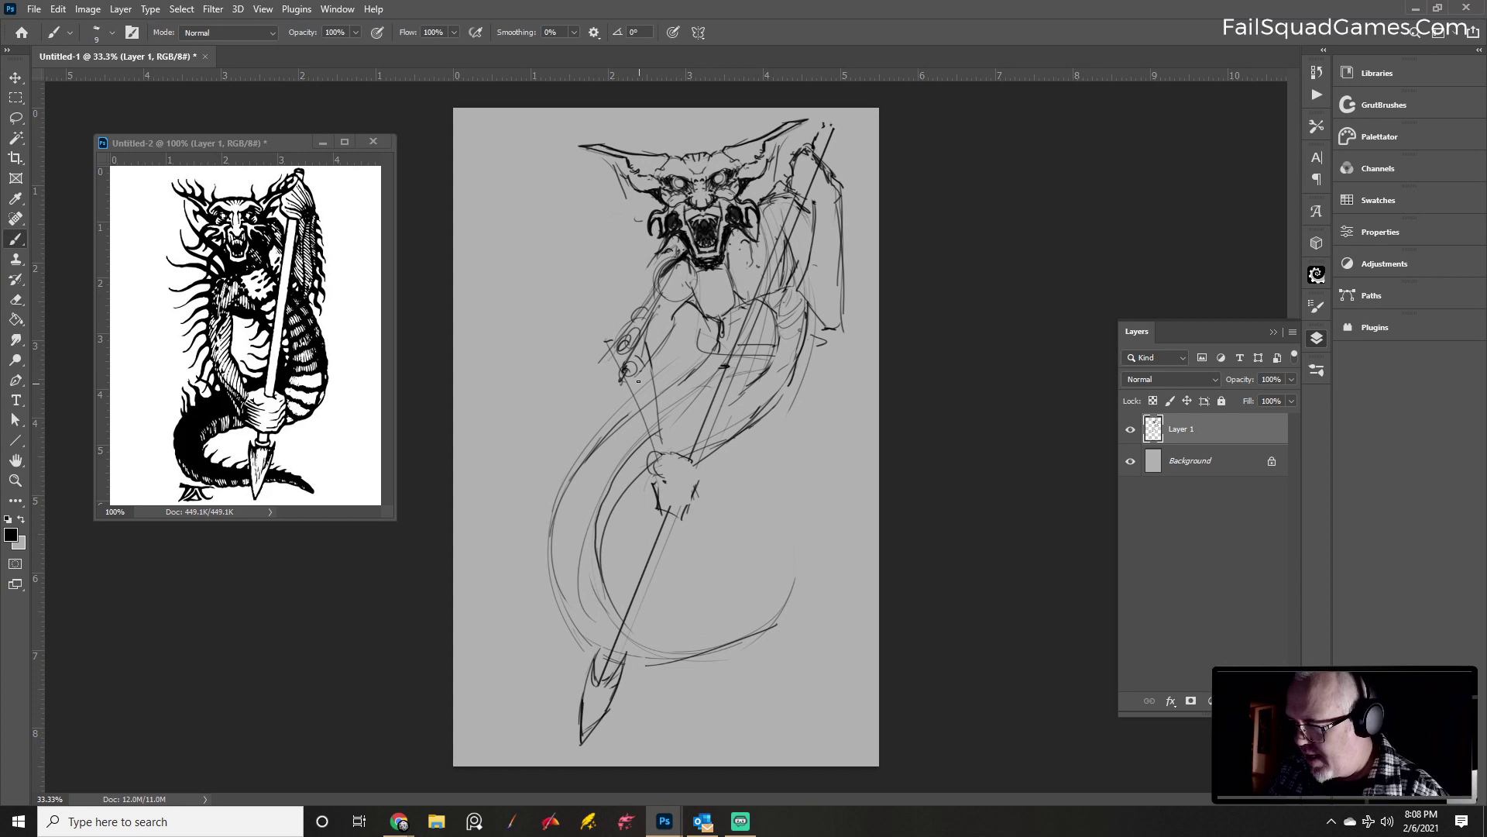
Redraw the lowered arm's upper arm, elbow and forearm down to the gripping hand, erasing its old outer lines
{"action": "mouse_move", "coordinate": [642, 368]}
{"action": "left_mouse_down"}
{"action": "mouse_move", "coordinate": [629, 383]}
{"action": "mouse_move", "coordinate": [631, 323]}
{"action": "mouse_move", "coordinate": [597, 331]}
{"action": "mouse_move", "coordinate": [611, 355]}
{"action": "mouse_move", "coordinate": [700, 307]}
{"action": "mouse_move", "coordinate": [653, 353]}
{"action": "mouse_move", "coordinate": [653, 375]}
{"action": "left_mouse_up"}
{"action": "key", "text": "e"}
{"action": "key", "text": "b"}
{"action": "mouse_move", "coordinate": [651, 294]}
{"action": "left_mouse_down"}
{"action": "mouse_move", "coordinate": [620, 372]}
{"action": "mouse_move", "coordinate": [650, 463]}
{"action": "left_mouse_up"}
{"action": "left_click_drag", "start_coordinate": [664, 376], "coordinate": [648, 464]}
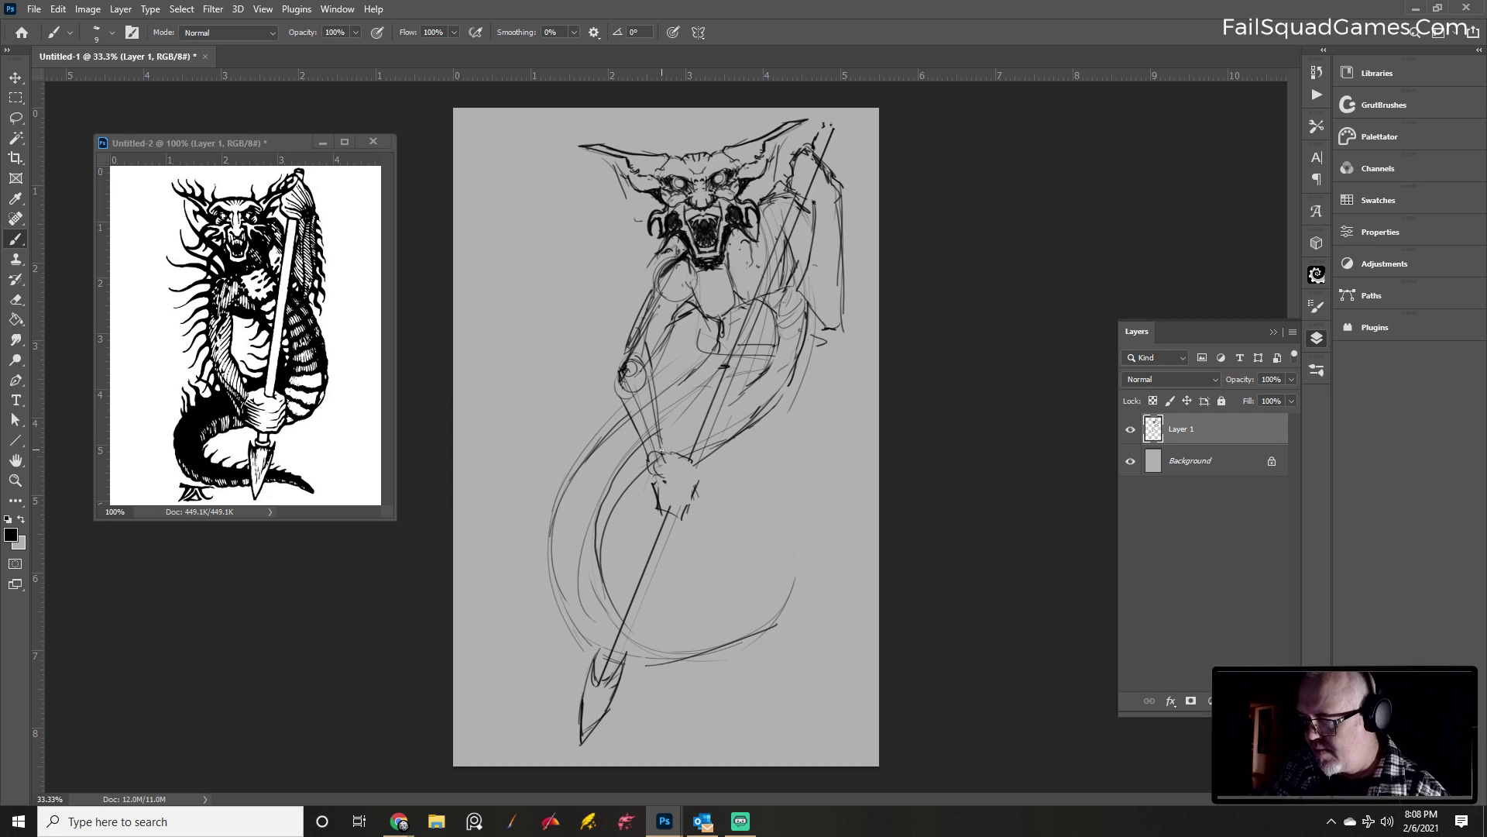
Clean up leftover guide lines around the lowered arm, chest and coiled body with a smaller eraser
{"action": "key", "text": "e"}
{"action": "key", "text": "bracketleft"}
{"action": "key", "text": "bracketleft"}
{"action": "key", "text": "bracketleft"}
{"action": "key", "text": "bracketleft"}
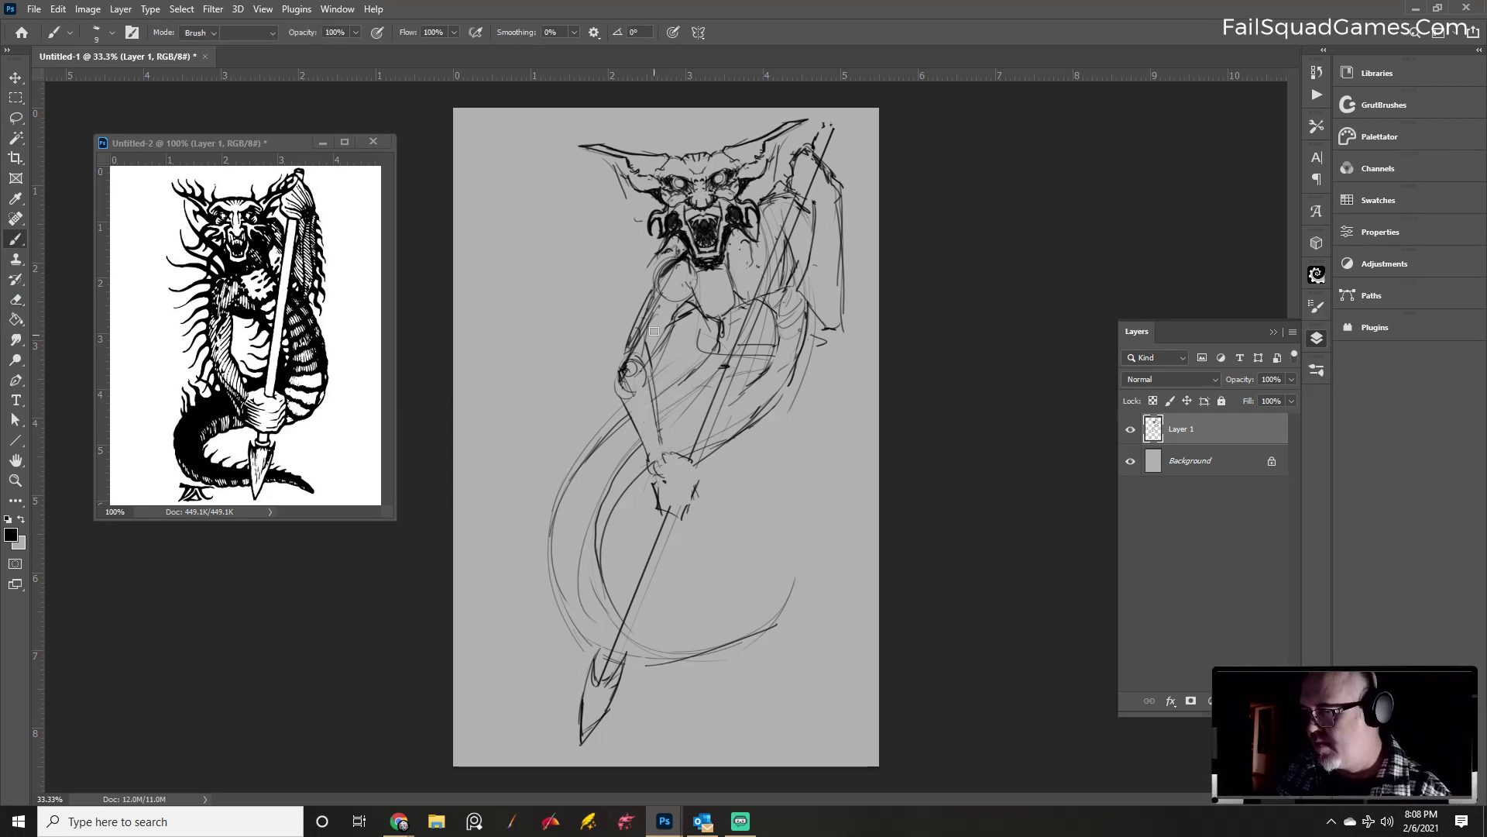
{"action": "key", "text": "b"}
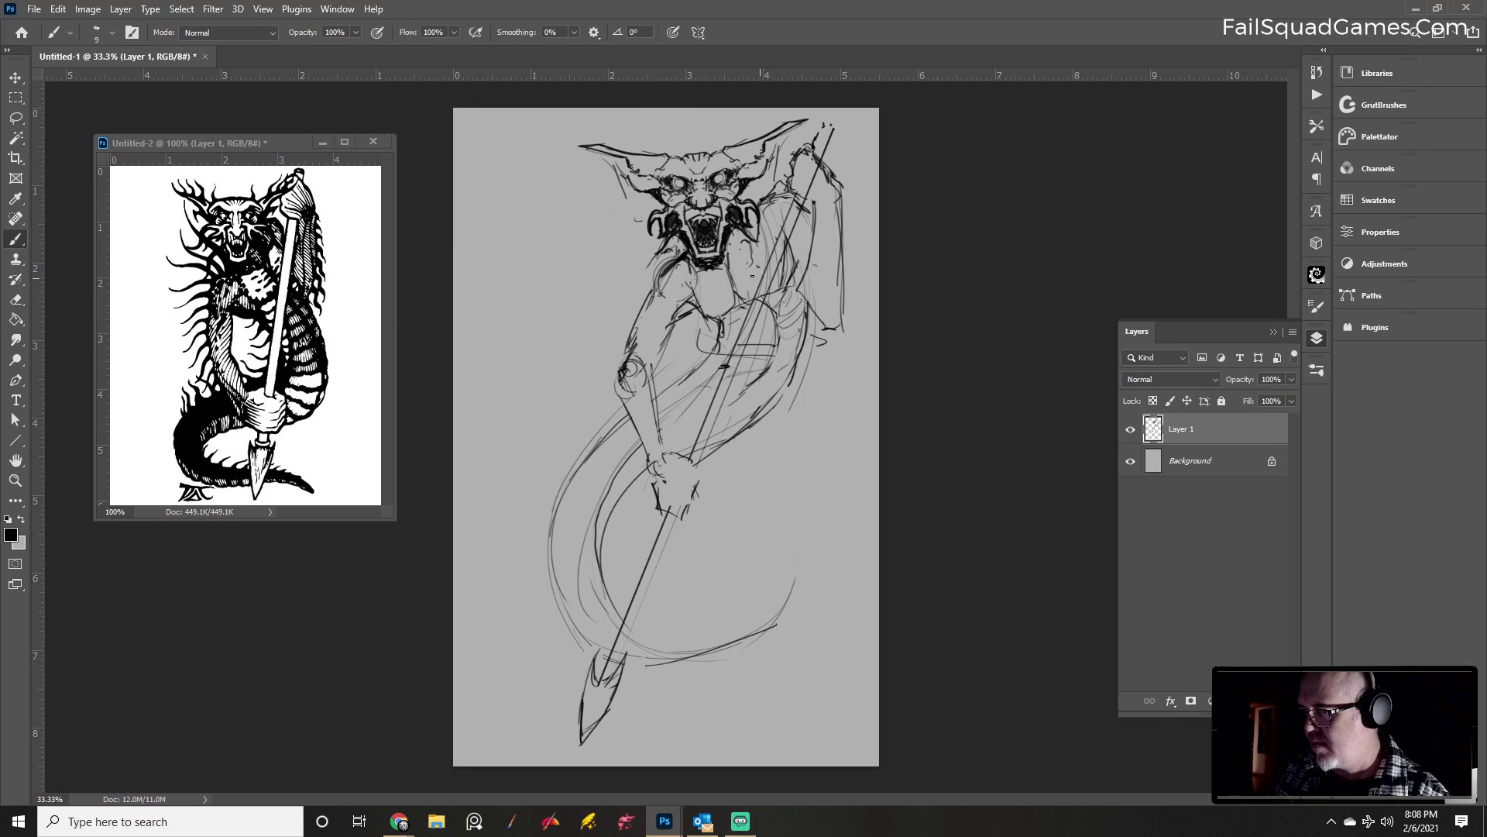
{"action": "key", "text": "e"}
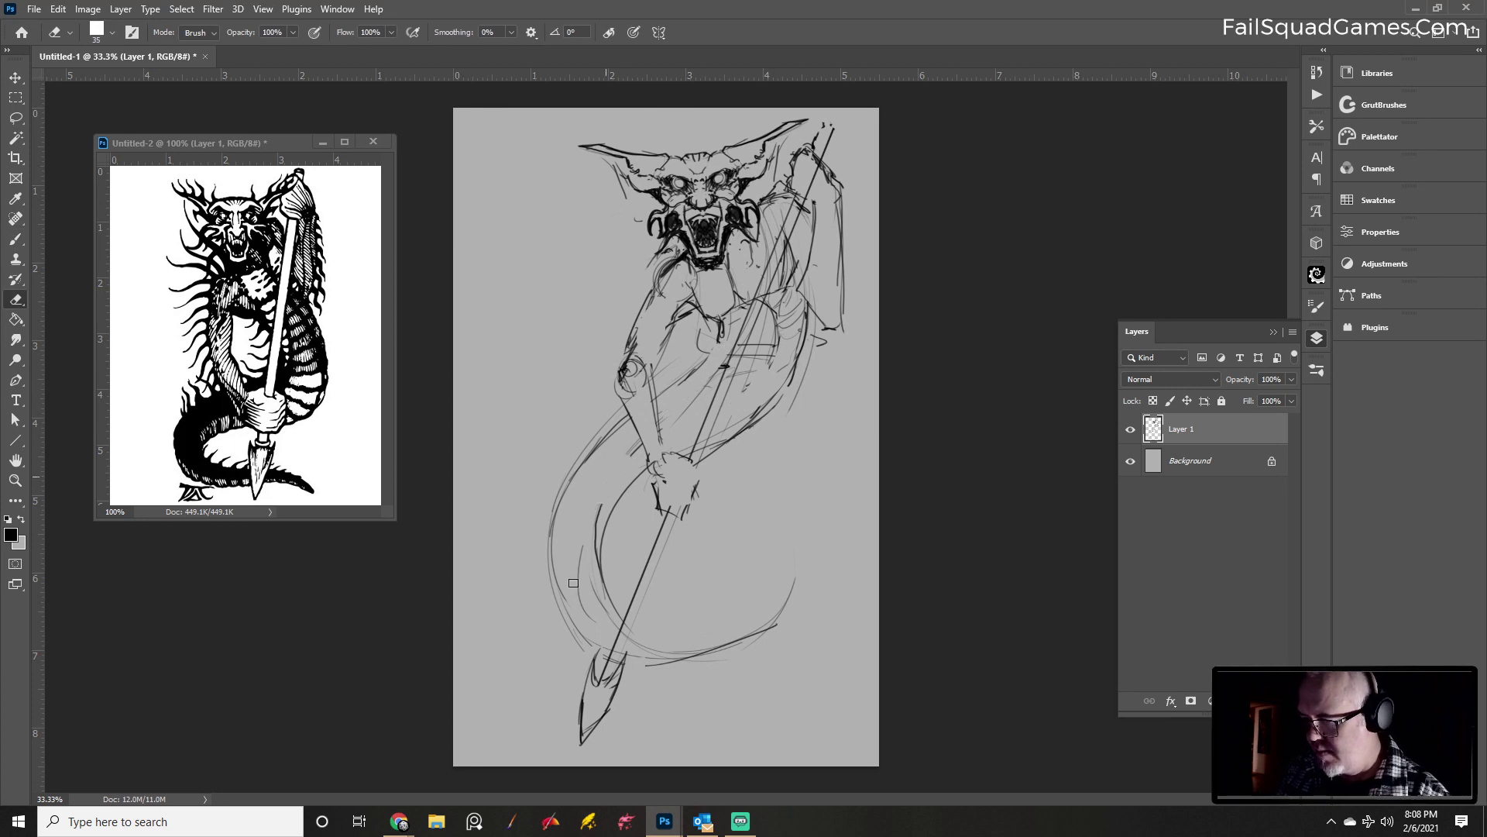
{"action": "key", "text": "b"}
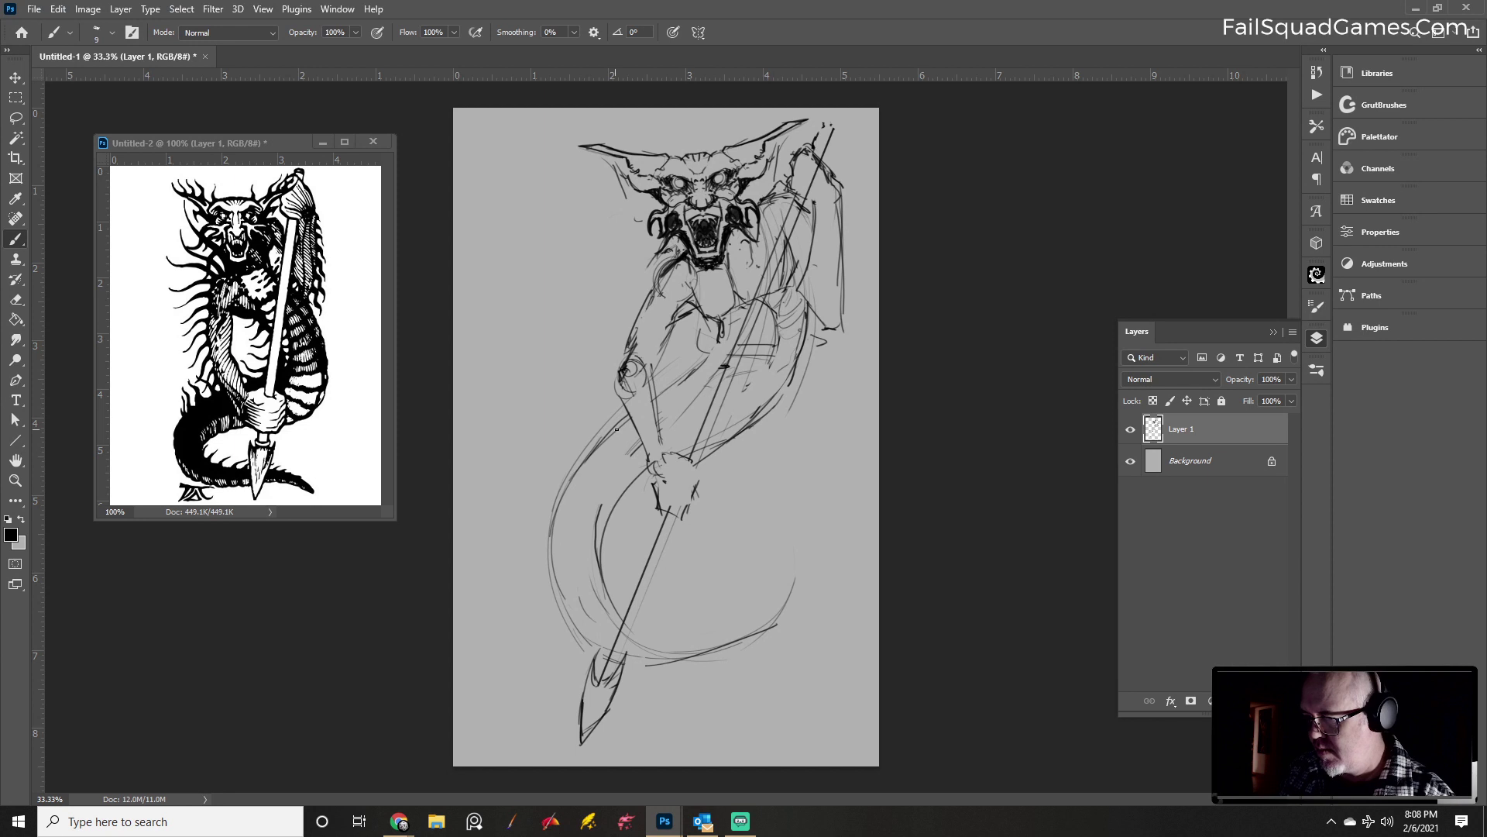
Redraw the coil's inner edge and add curved belly bands across the torso and upper coil
{"action": "left_click_drag", "start_coordinate": [629, 457], "coordinate": [597, 536]}
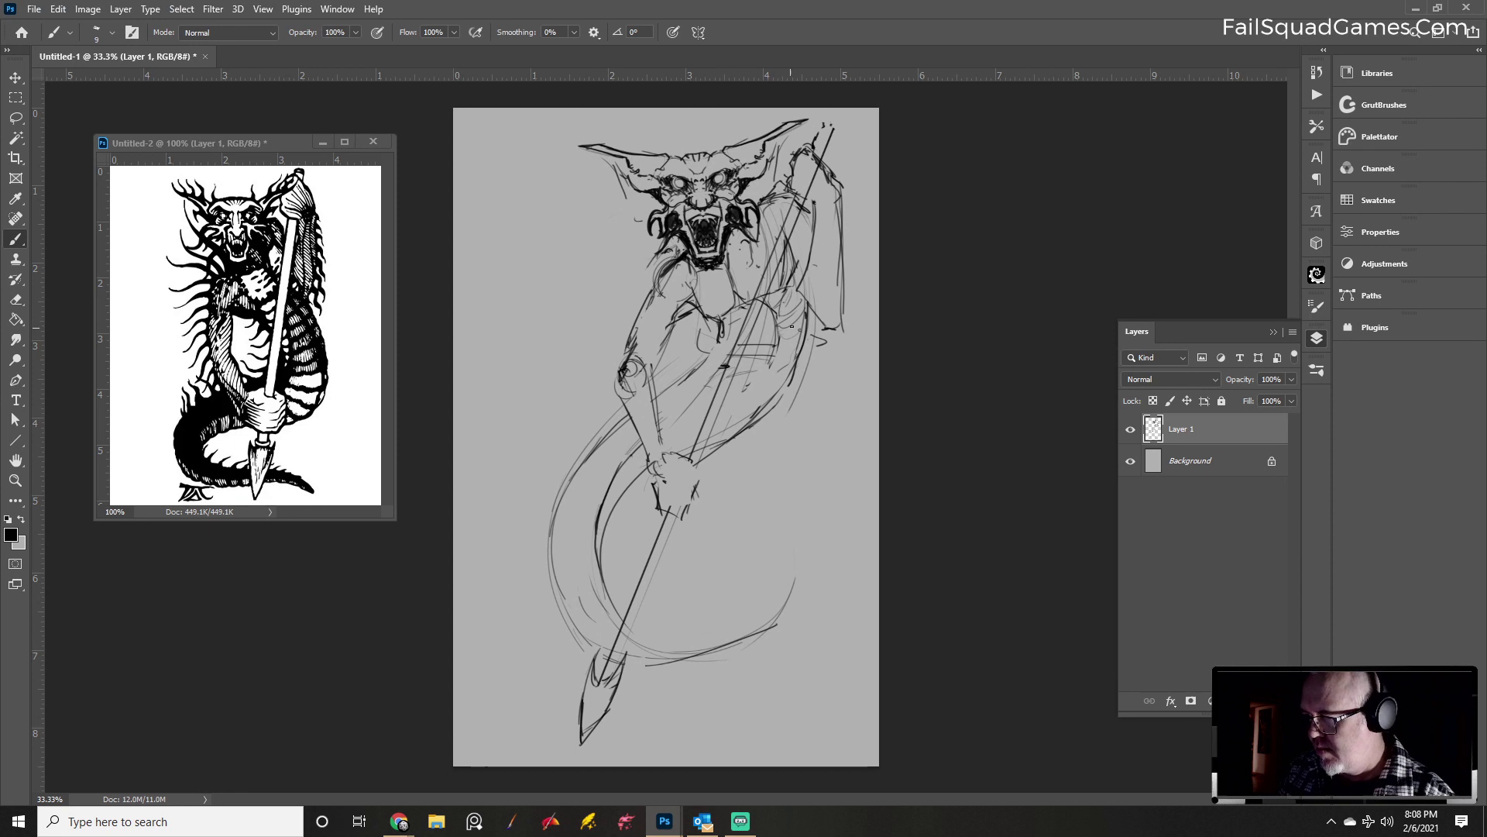
{"action": "left_click_drag", "start_coordinate": [758, 372], "coordinate": [678, 426]}
{"action": "left_click_drag", "start_coordinate": [696, 420], "coordinate": [671, 432]}
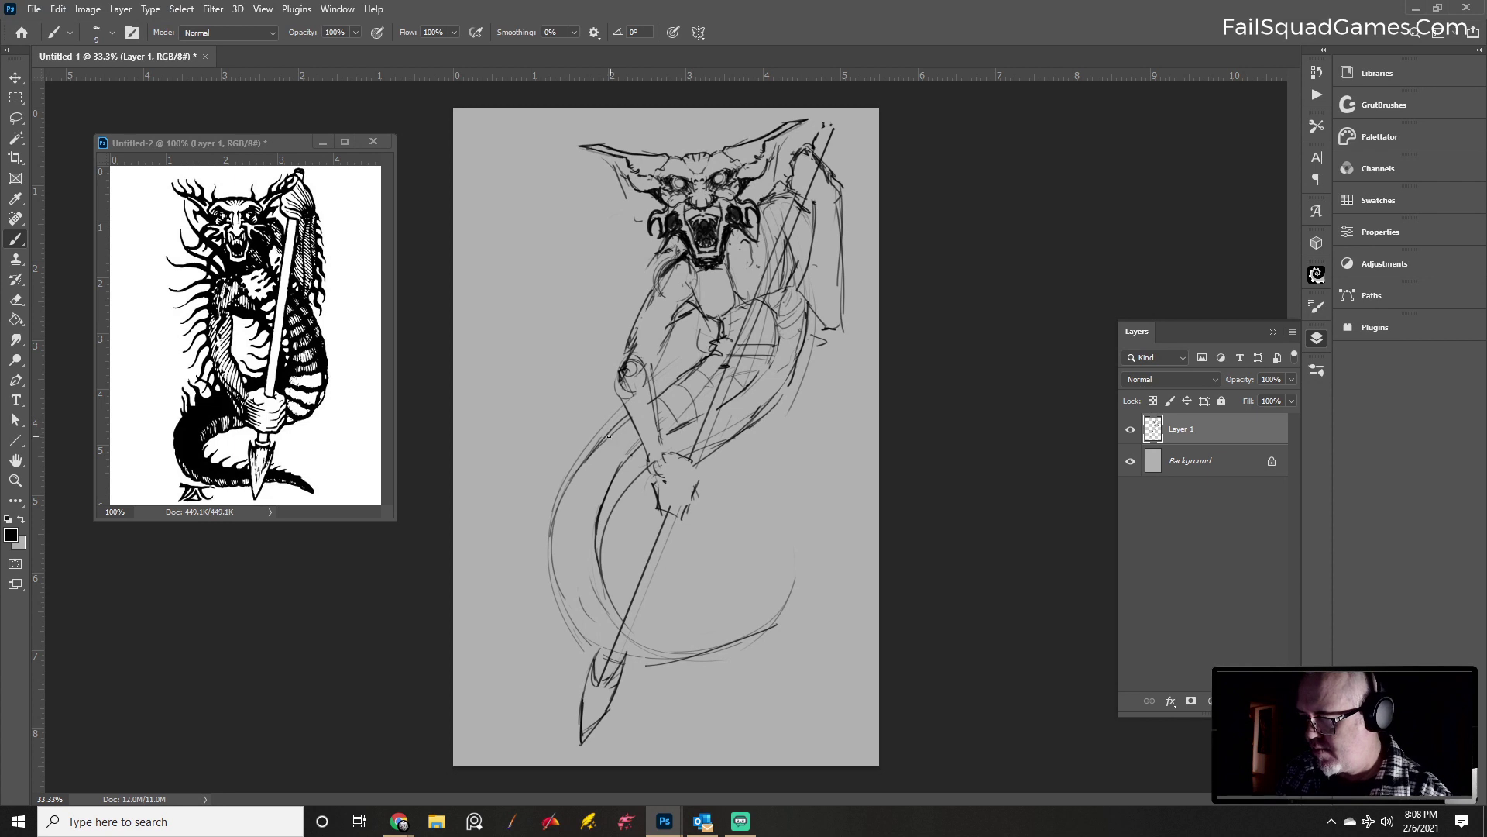
{"action": "mouse_move", "coordinate": [609, 434]}
{"action": "left_mouse_down"}
{"action": "mouse_move", "coordinate": [629, 457]}
{"action": "mouse_move", "coordinate": [585, 474]}
{"action": "mouse_move", "coordinate": [593, 496]}
{"action": "left_mouse_up"}
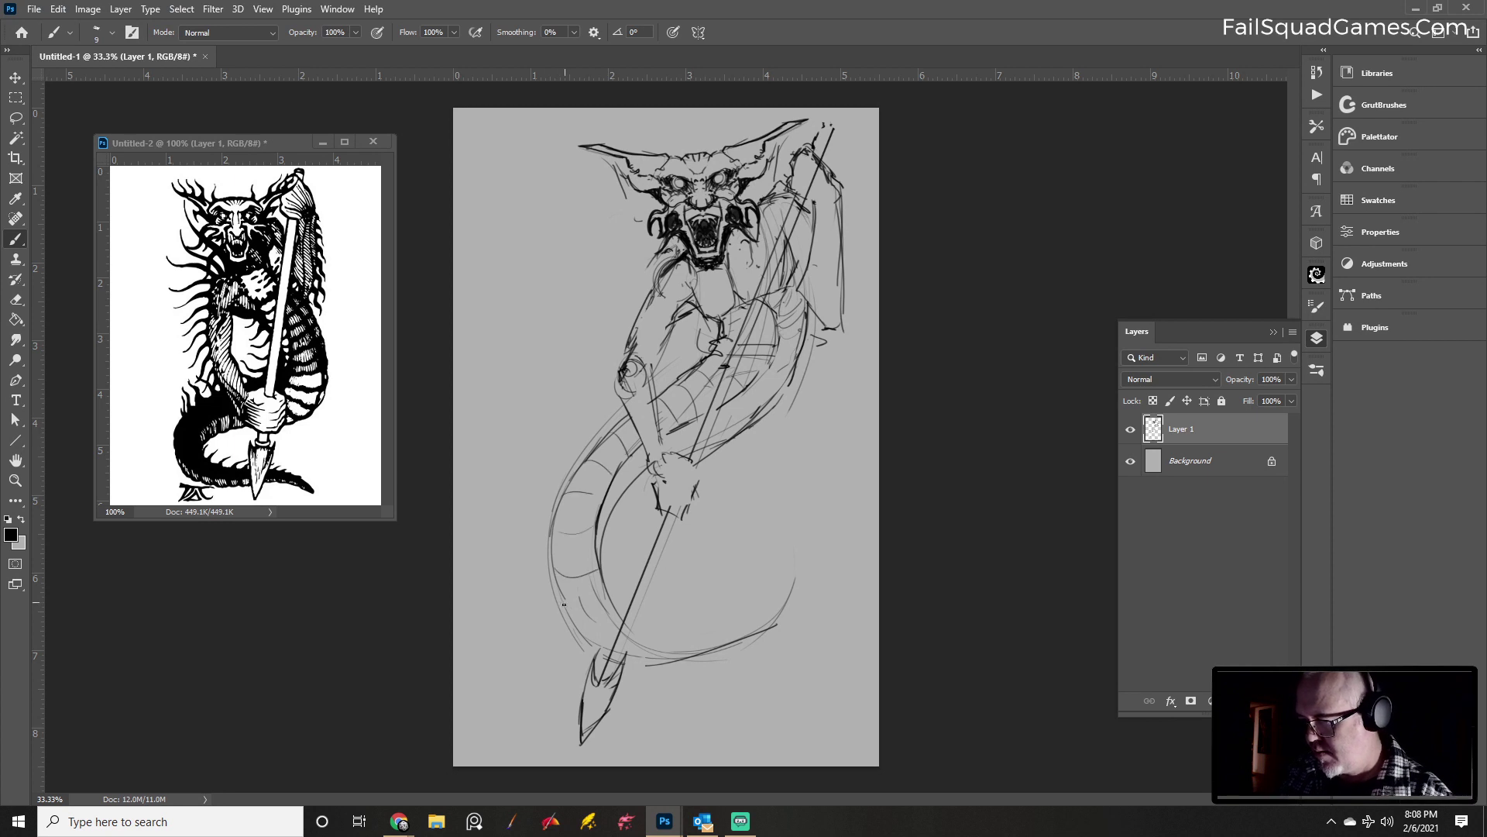
Continue the bands around the lower coil and redraw the tail tapering to an upturned tip
{"action": "mouse_move", "coordinate": [564, 604]}
{"action": "left_mouse_down"}
{"action": "mouse_move", "coordinate": [604, 600]}
{"action": "mouse_move", "coordinate": [620, 638]}
{"action": "mouse_move", "coordinate": [678, 649]}
{"action": "mouse_move", "coordinate": [814, 622]}
{"action": "mouse_move", "coordinate": [813, 584]}
{"action": "mouse_move", "coordinate": [796, 587]}
{"action": "left_mouse_up"}
{"action": "key", "text": "e"}
{"action": "key", "text": "b"}
{"action": "mouse_move", "coordinate": [800, 589]}
{"action": "left_mouse_down"}
{"action": "mouse_move", "coordinate": [755, 643]}
{"action": "mouse_move", "coordinate": [672, 664]}
{"action": "left_mouse_up"}
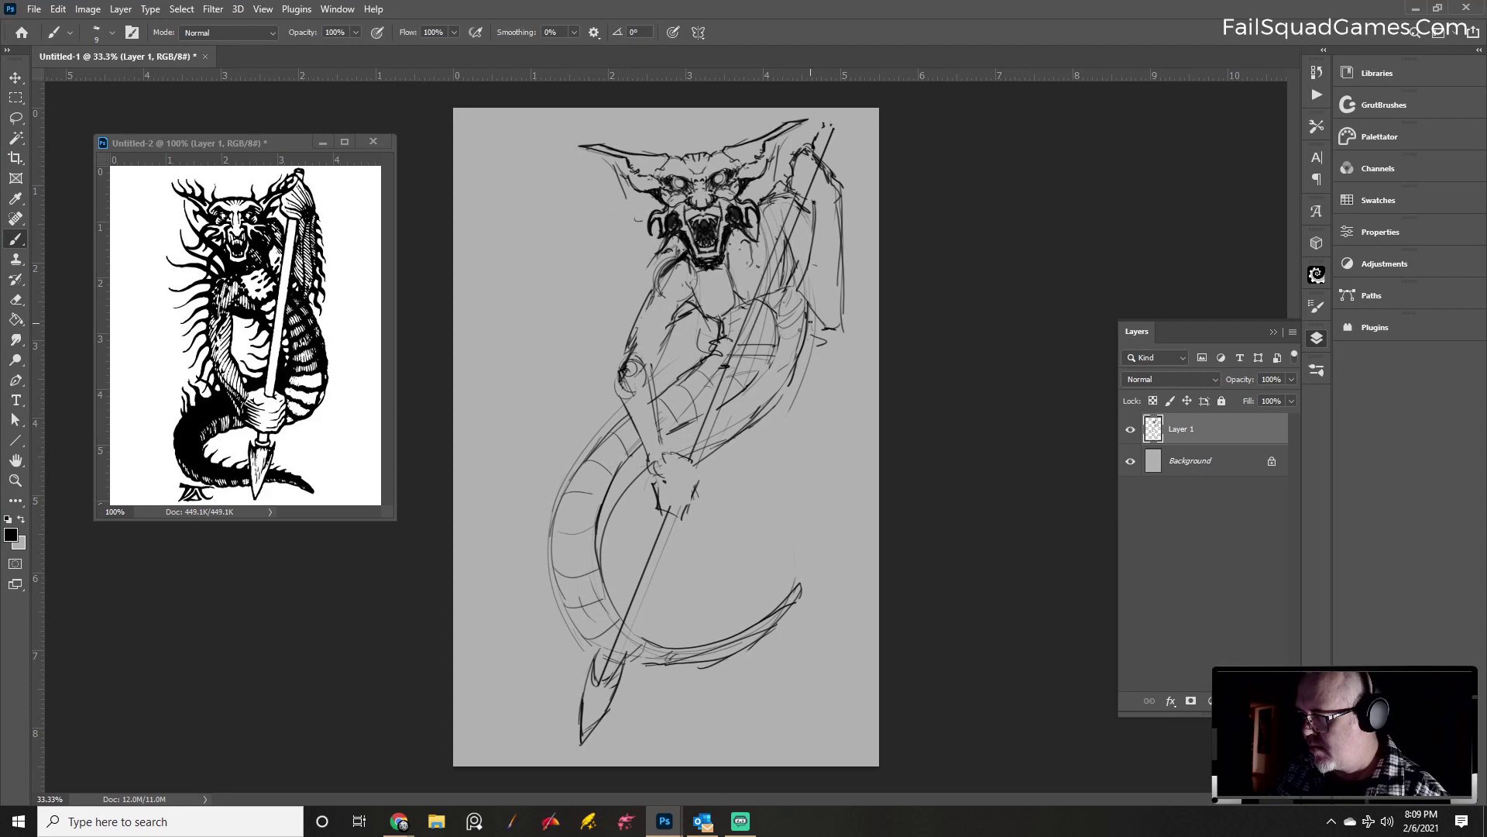
Draw a row of curved spines along the outer edge of the serpent's back
{"action": "mouse_move", "coordinate": [811, 321]}
{"action": "left_mouse_down"}
{"action": "mouse_move", "coordinate": [840, 394]}
{"action": "mouse_move", "coordinate": [806, 350]}
{"action": "mouse_move", "coordinate": [796, 430]}
{"action": "mouse_move", "coordinate": [791, 408]}
{"action": "left_mouse_up"}
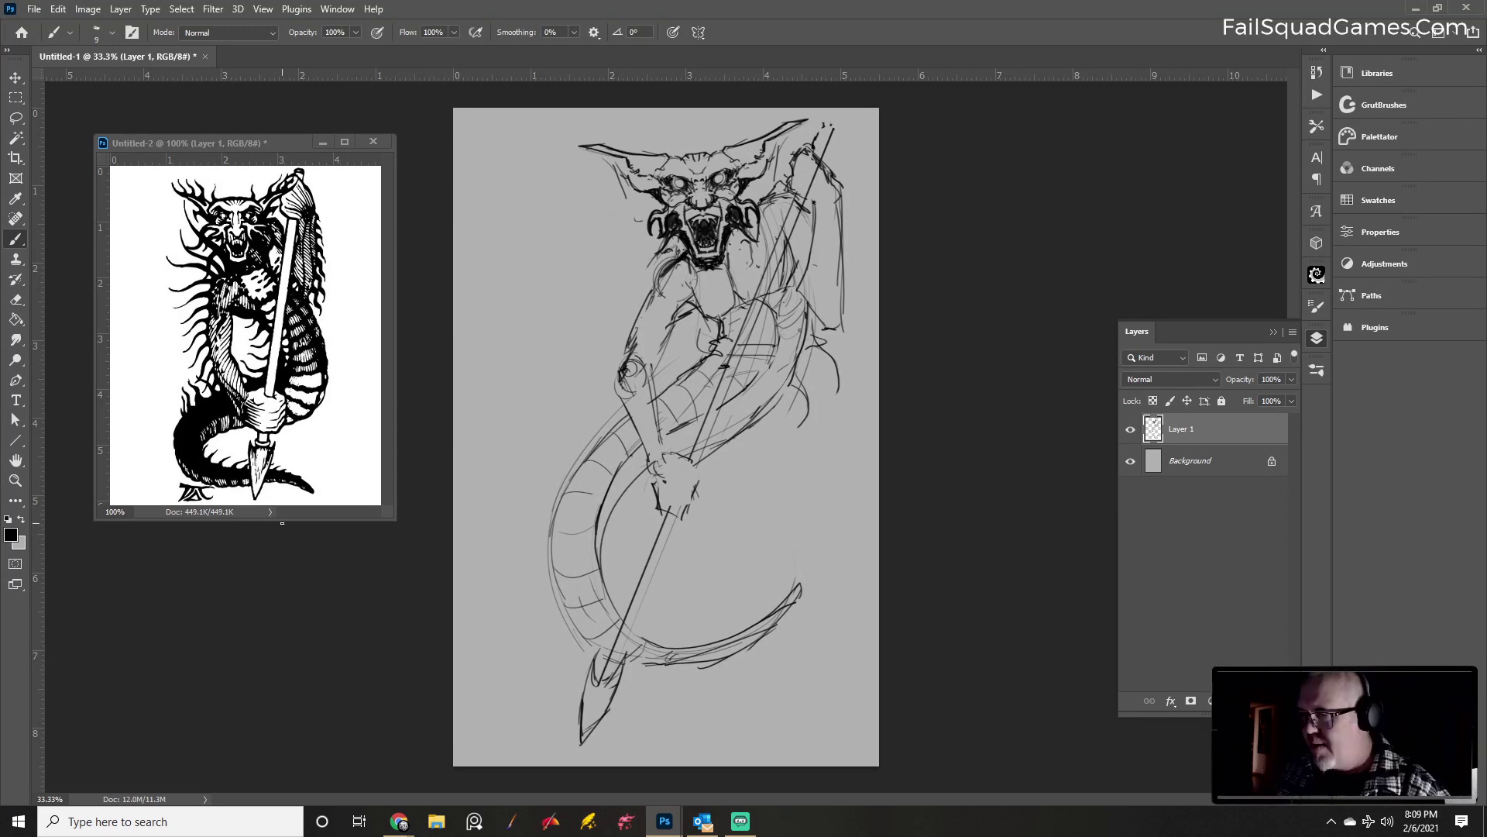
{"action": "mouse_move", "coordinate": [785, 404]}
{"action": "left_mouse_down"}
{"action": "mouse_move", "coordinate": [779, 456]}
{"action": "mouse_move", "coordinate": [776, 417]}
{"action": "left_mouse_up"}
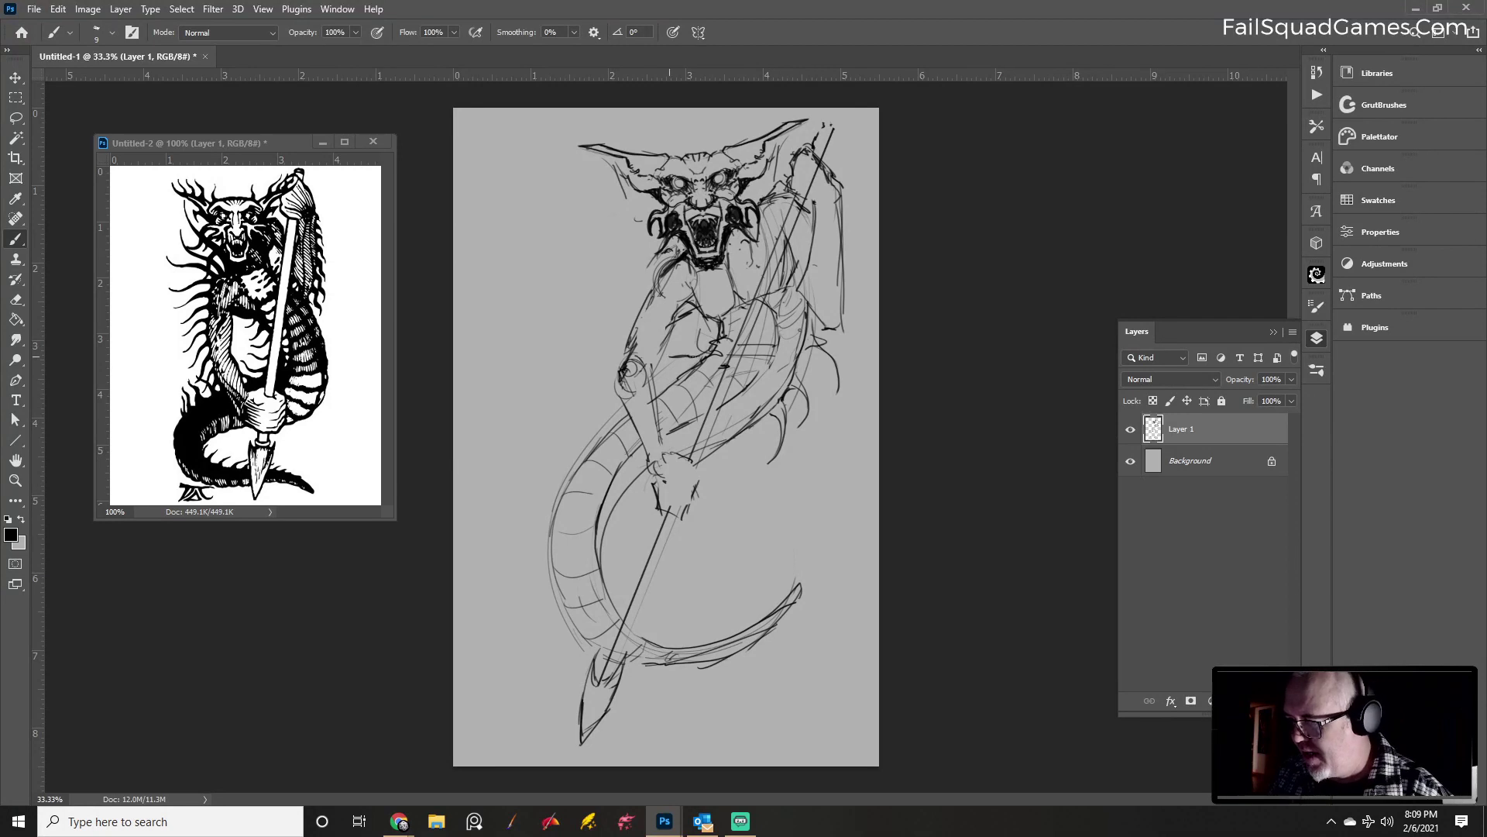
{"action": "mouse_move", "coordinate": [748, 433]}
{"action": "left_mouse_down"}
{"action": "mouse_move", "coordinate": [734, 482]}
{"action": "mouse_move", "coordinate": [749, 433]}
{"action": "left_mouse_up"}
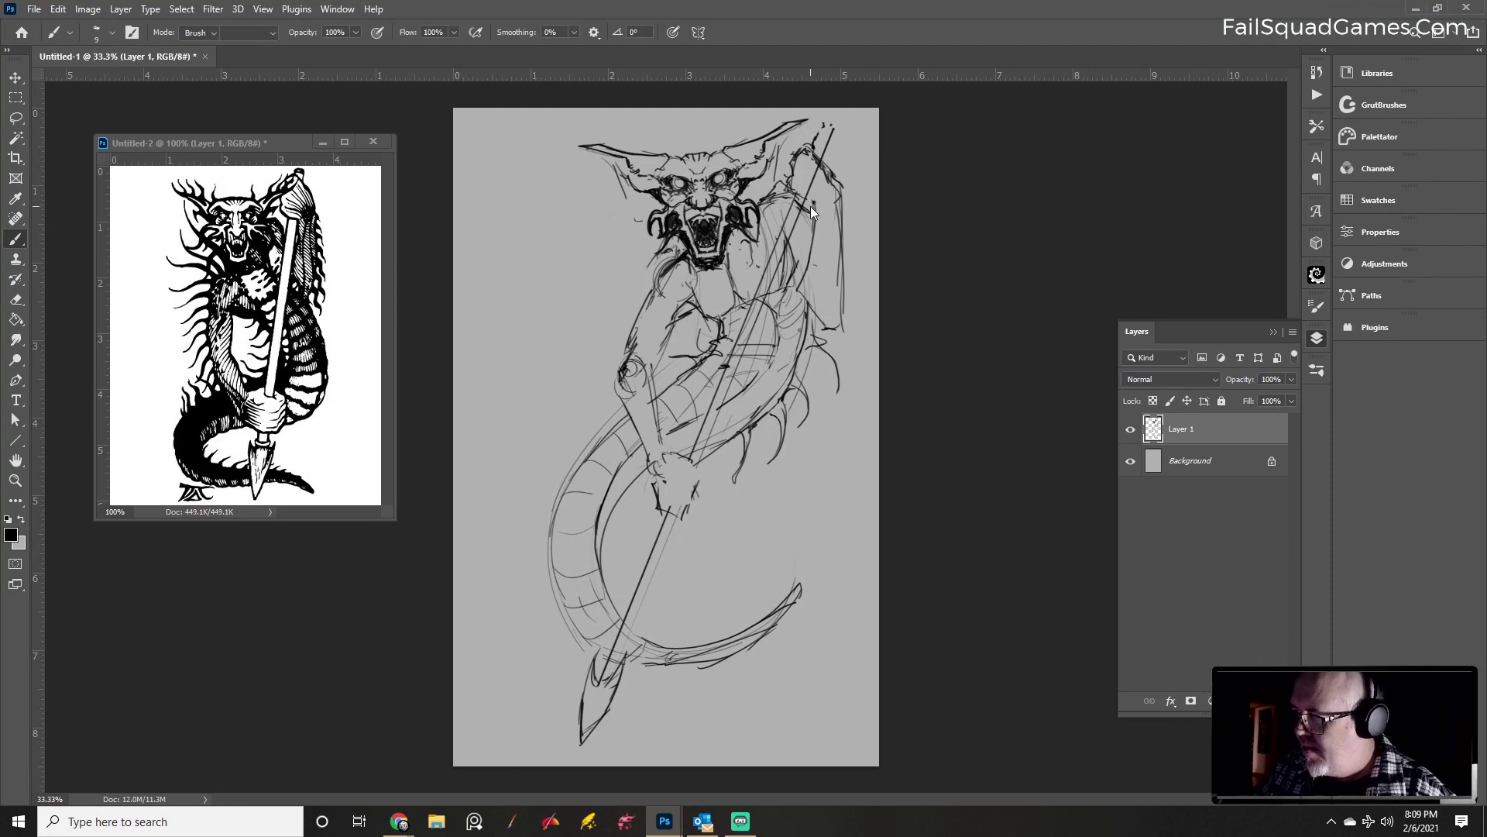
Clean up the raised hand and forearm lines, and add a curved spine on the coil's inner edge beside the lowered hand
{"action": "key", "text": "e"}
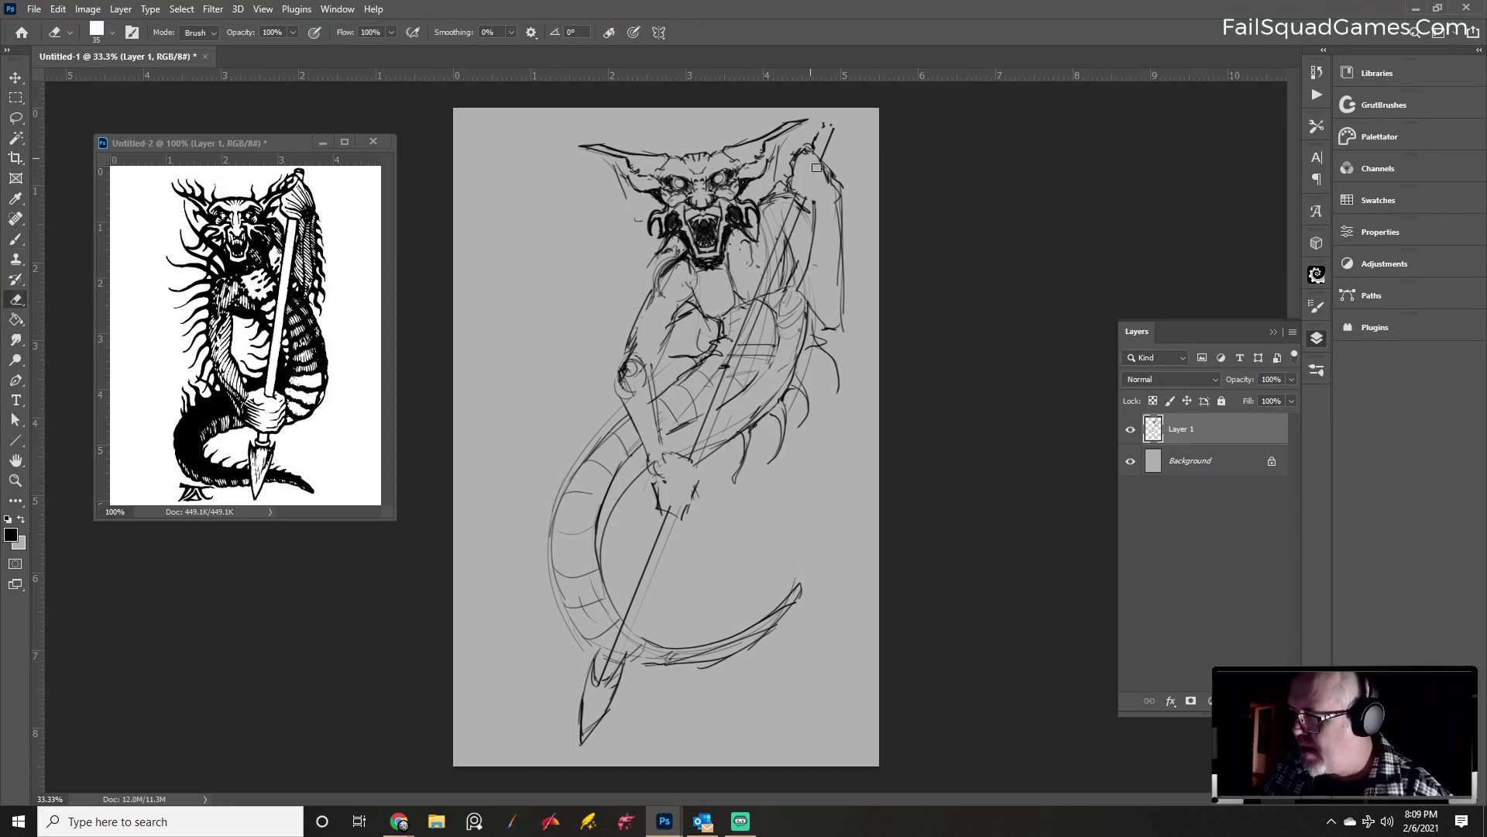
{"action": "key", "text": "b"}
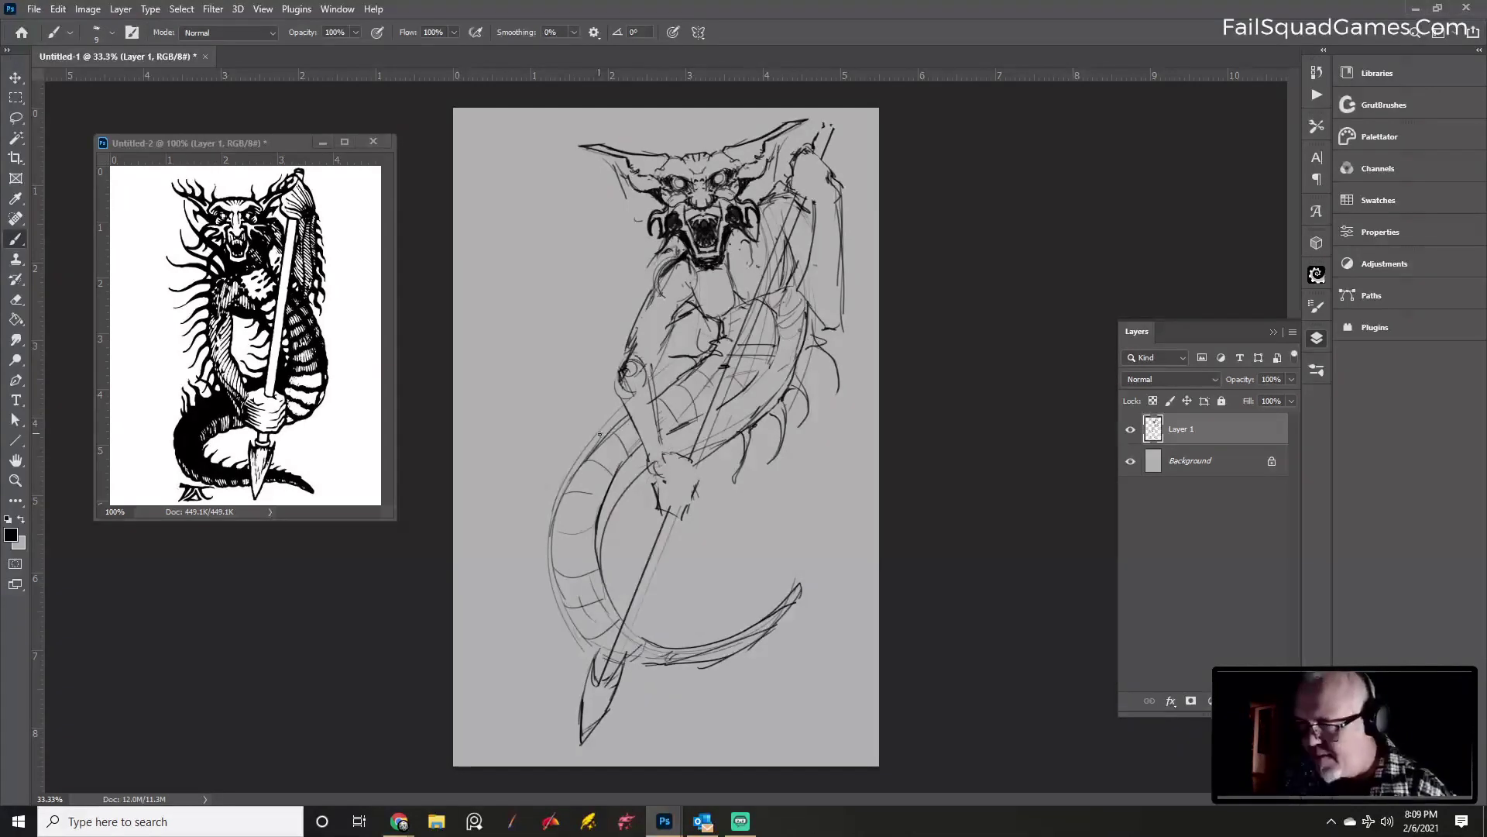
{"action": "mouse_move", "coordinate": [636, 473]}
{"action": "left_mouse_down"}
{"action": "mouse_move", "coordinate": [644, 540]}
{"action": "mouse_move", "coordinate": [626, 488]}
{"action": "left_mouse_up"}
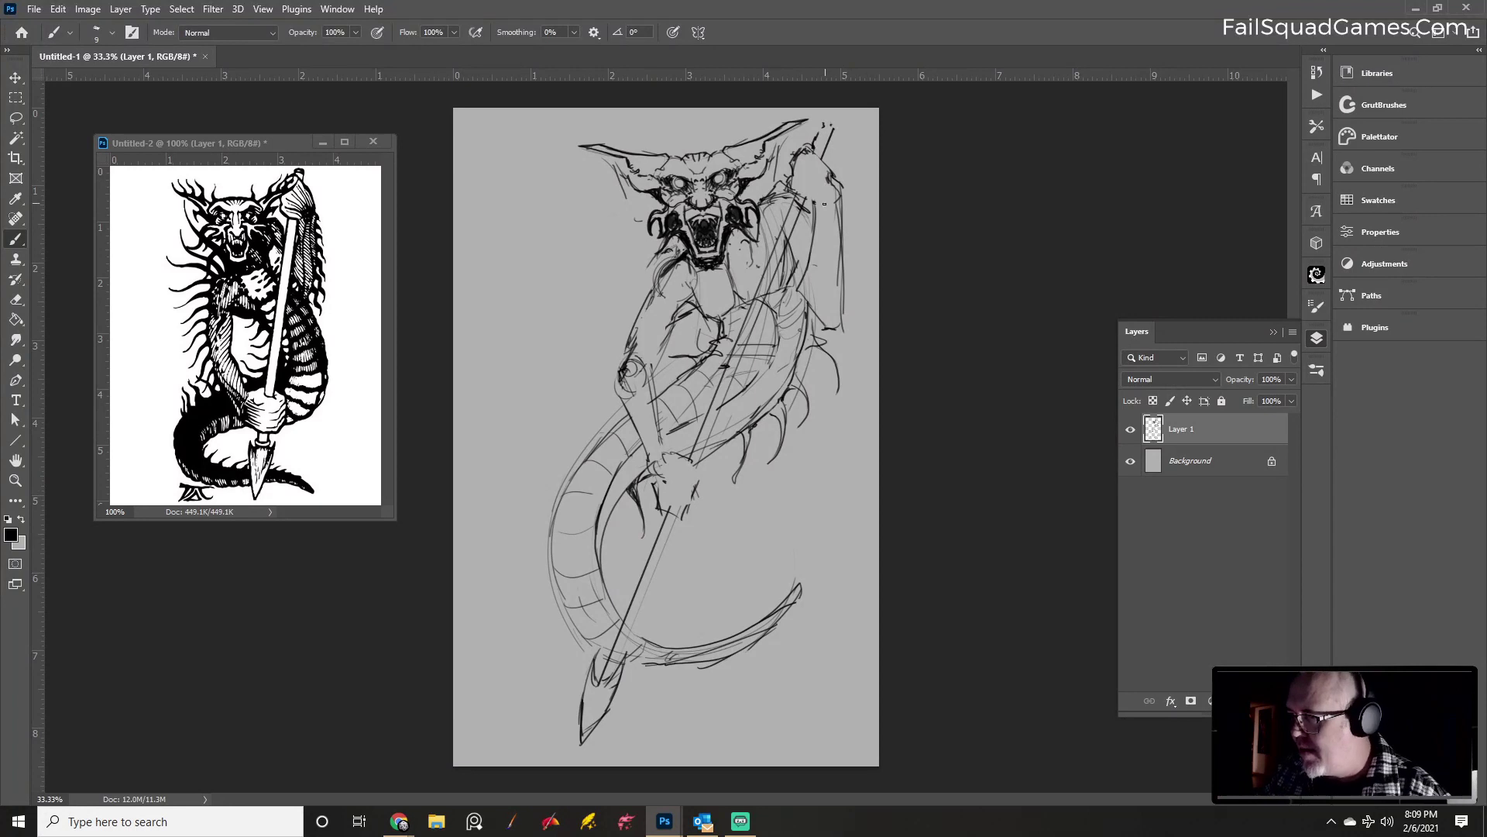
{"action": "left_click_drag", "start_coordinate": [827, 200], "coordinate": [832, 268]}
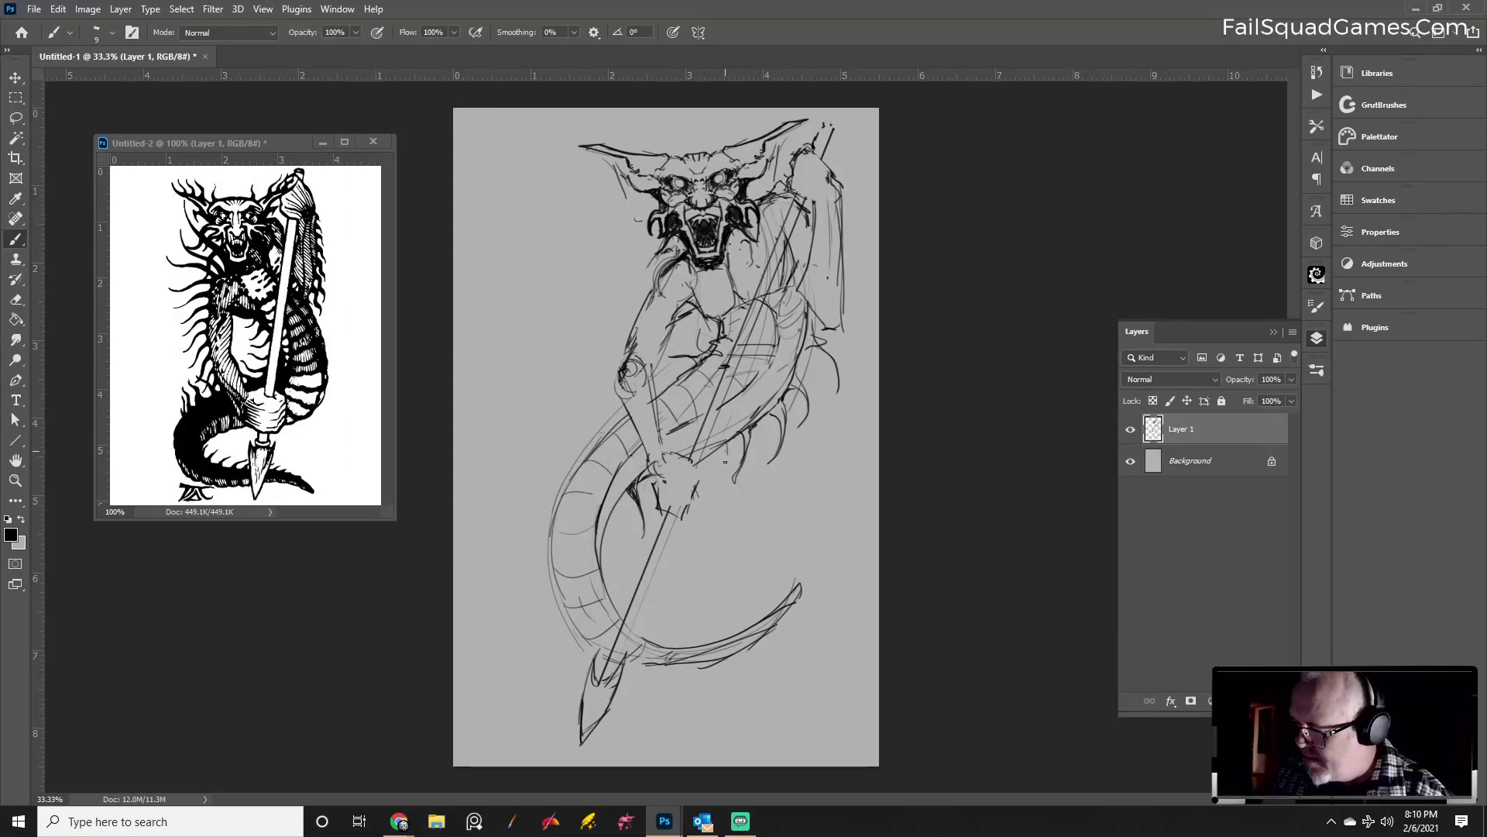
Outline the lowered fist around the spear, erase the old elbow circle and redraw the bent elbow as a simple contour
{"action": "mouse_move", "coordinate": [682, 457]}
{"action": "left_mouse_down"}
{"action": "mouse_move", "coordinate": [707, 479]}
{"action": "mouse_move", "coordinate": [694, 504]}
{"action": "left_mouse_up"}
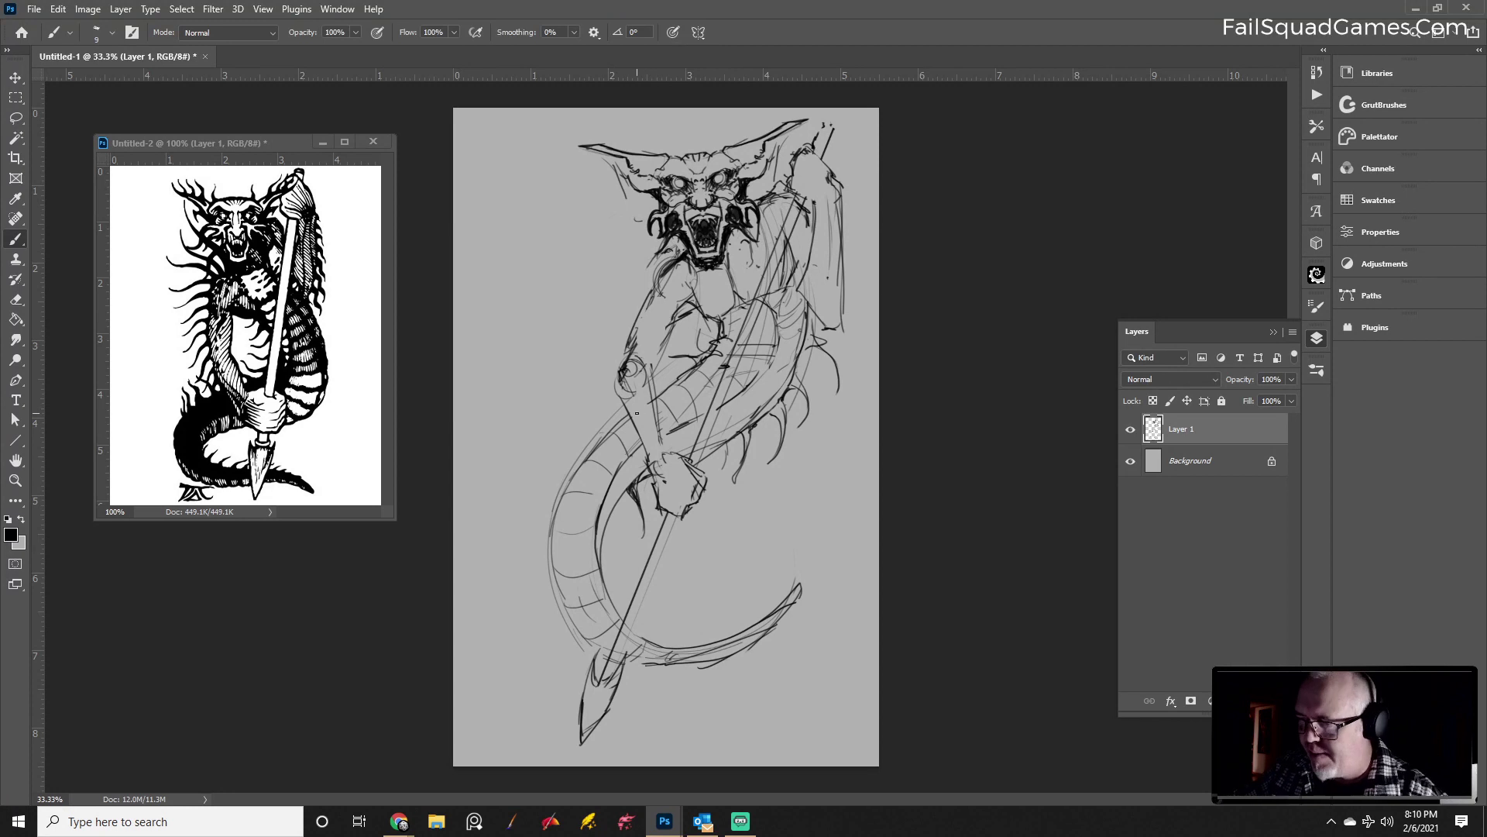
{"action": "key", "text": "e"}
{"action": "mouse_move", "coordinate": [641, 360]}
{"action": "left_mouse_down"}
{"action": "mouse_move", "coordinate": [643, 396]}
{"action": "mouse_move", "coordinate": [624, 353]}
{"action": "mouse_move", "coordinate": [619, 399]}
{"action": "left_mouse_up"}
{"action": "key", "text": "b"}
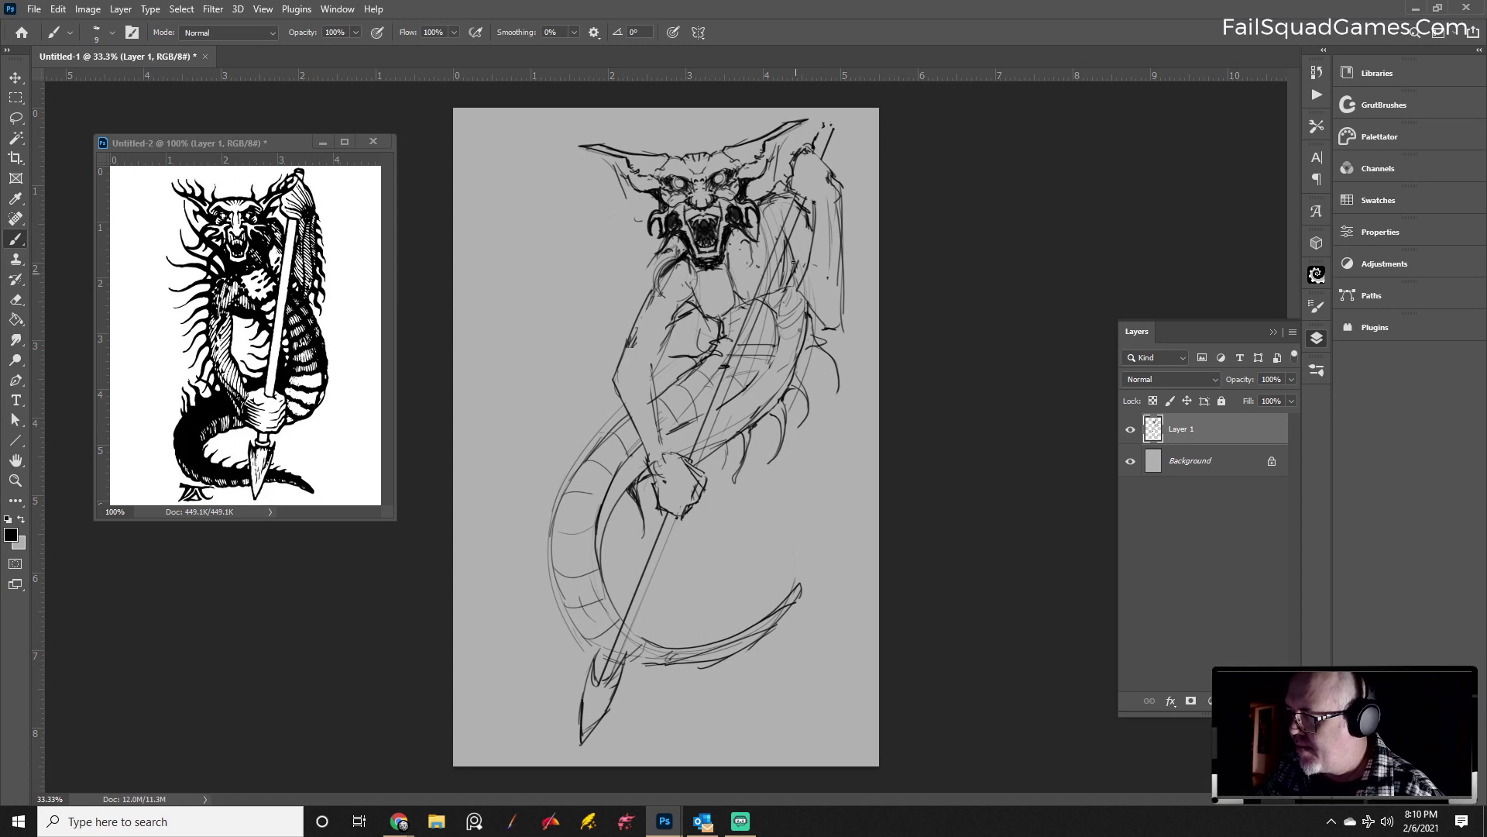
Reduce the eraser to size 20 and clear the lines crossing the spear shaft down to the spearhead
{"action": "key", "text": "e"}
{"action": "key", "text": "bracketleft"}
{"action": "key", "text": "bracketleft"}
{"action": "key", "text": "bracketleft"}
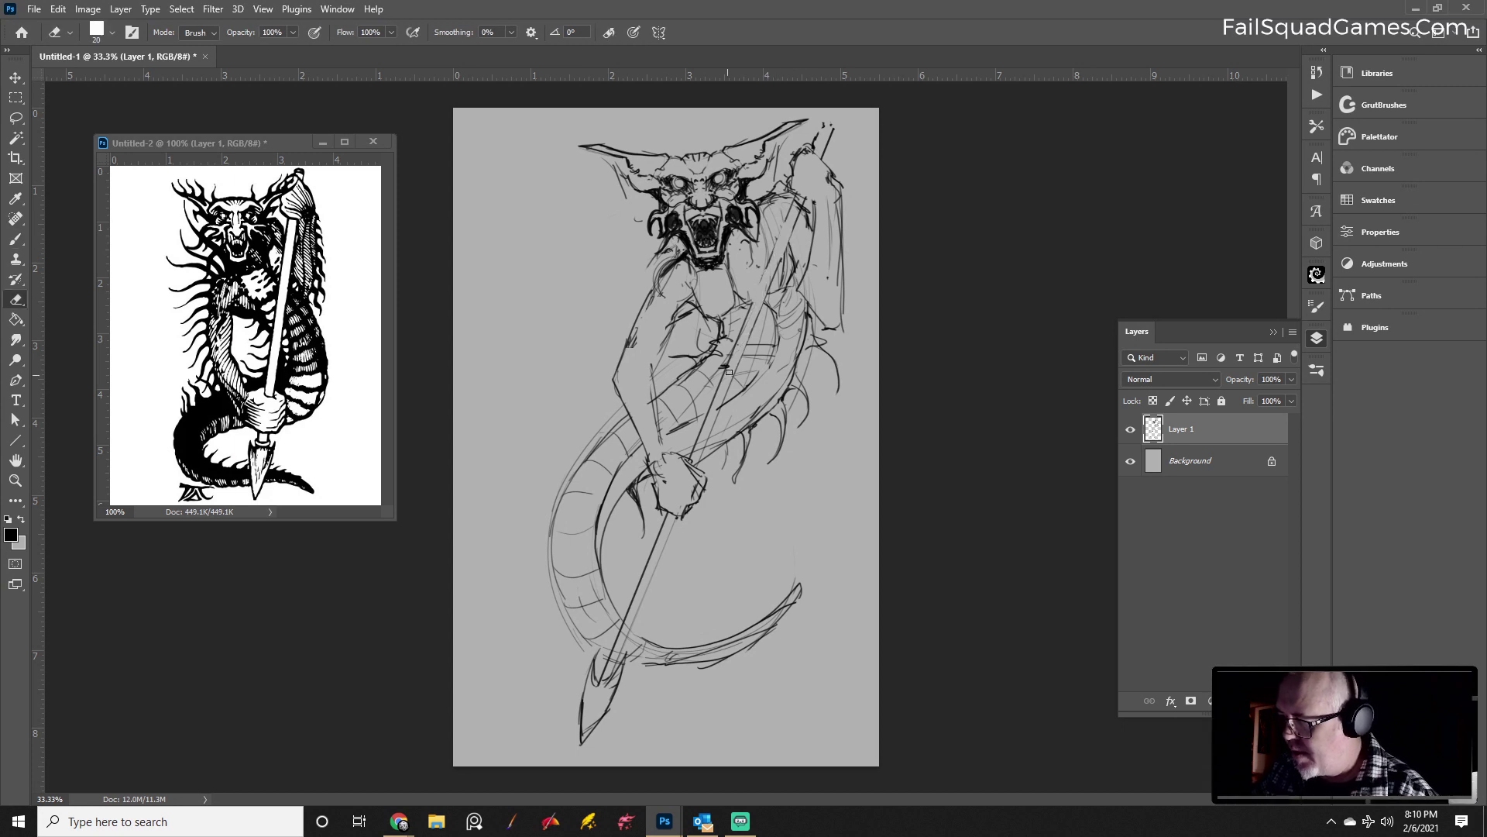
{"action": "left_click_drag", "start_coordinate": [627, 620], "coordinate": [599, 686]}
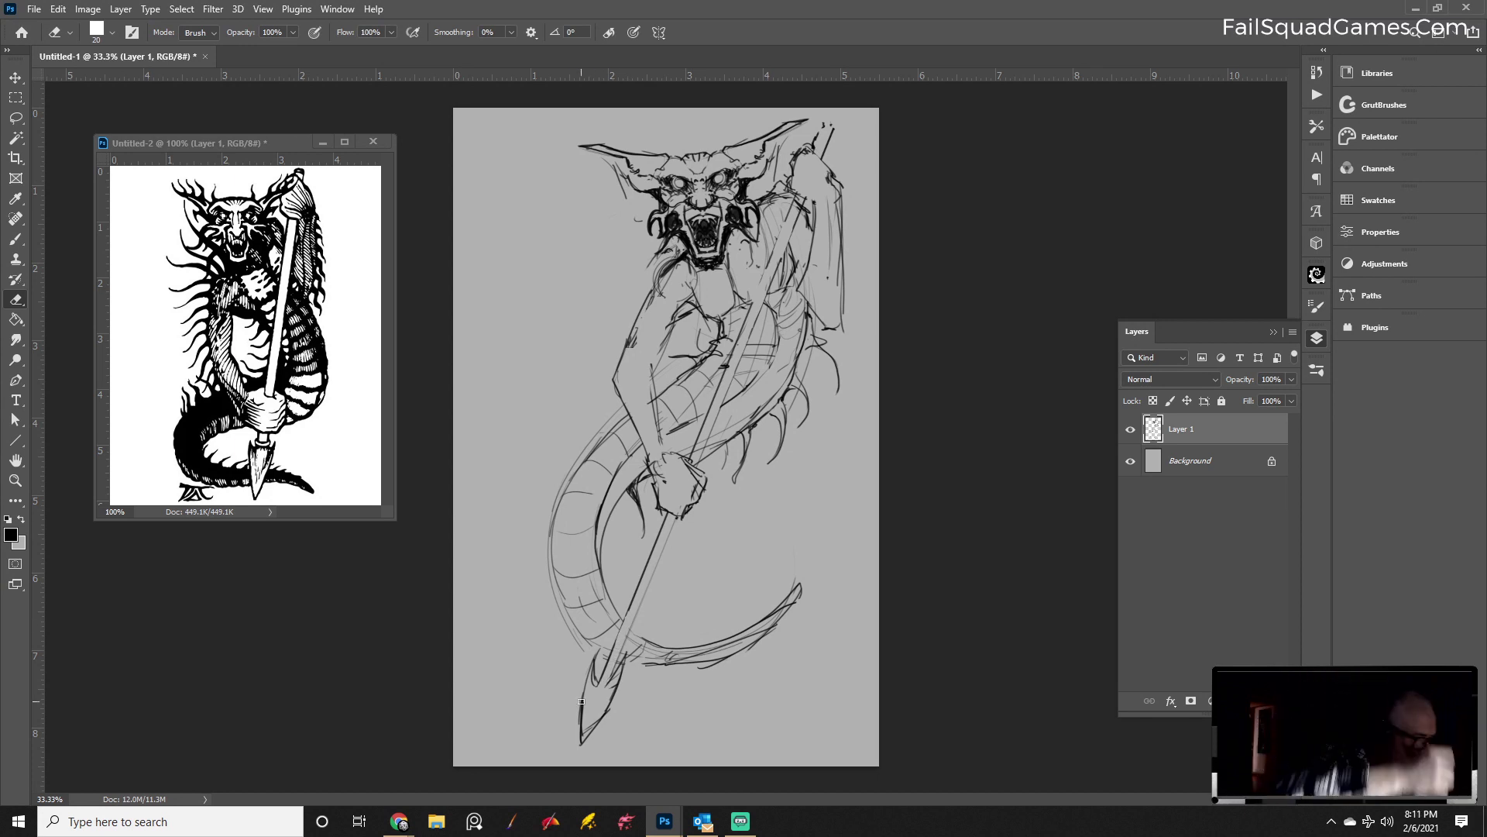
Redraw the spearhead with a clear socket, an inner ridge and chipped, notched edges down to the point
{"action": "key", "text": "b"}
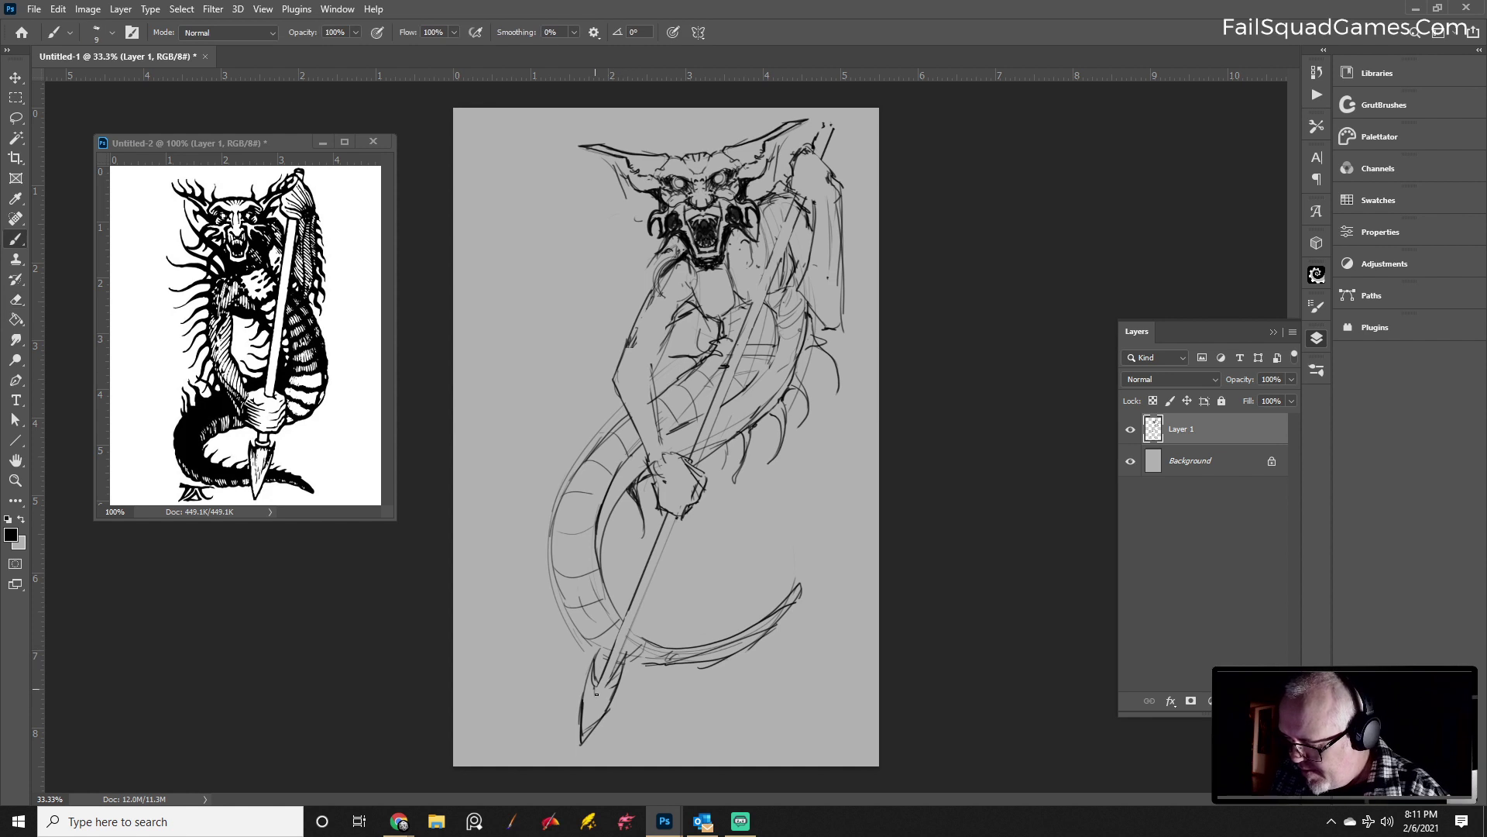
{"action": "mouse_move", "coordinate": [616, 675]}
{"action": "left_mouse_down"}
{"action": "mouse_move", "coordinate": [595, 696]}
{"action": "mouse_move", "coordinate": [598, 683]}
{"action": "left_mouse_up"}
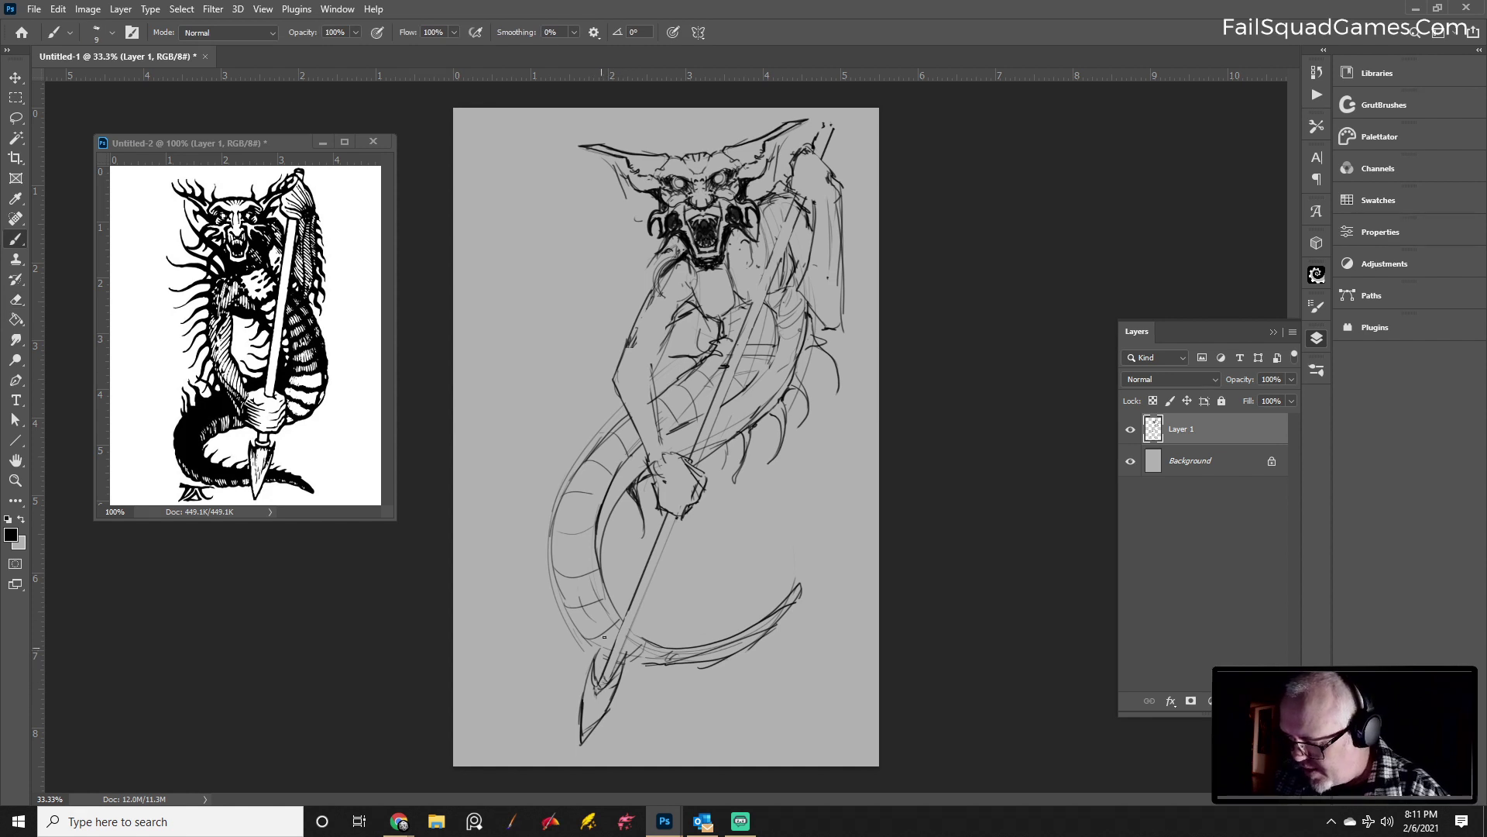
{"action": "left_click_drag", "start_coordinate": [592, 707], "coordinate": [604, 690]}
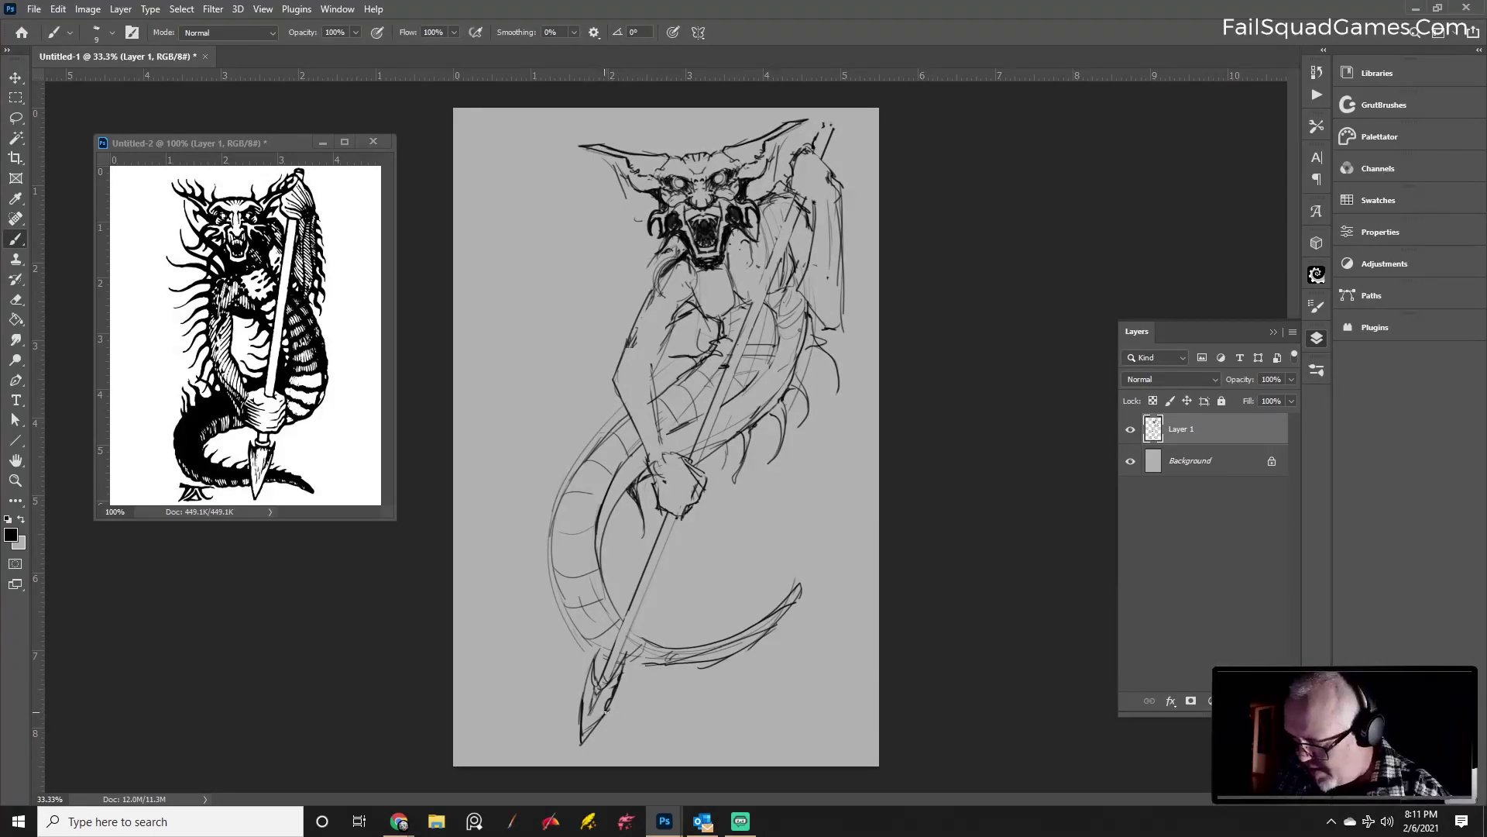
{"action": "left_click_drag", "start_coordinate": [594, 727], "coordinate": [584, 740]}
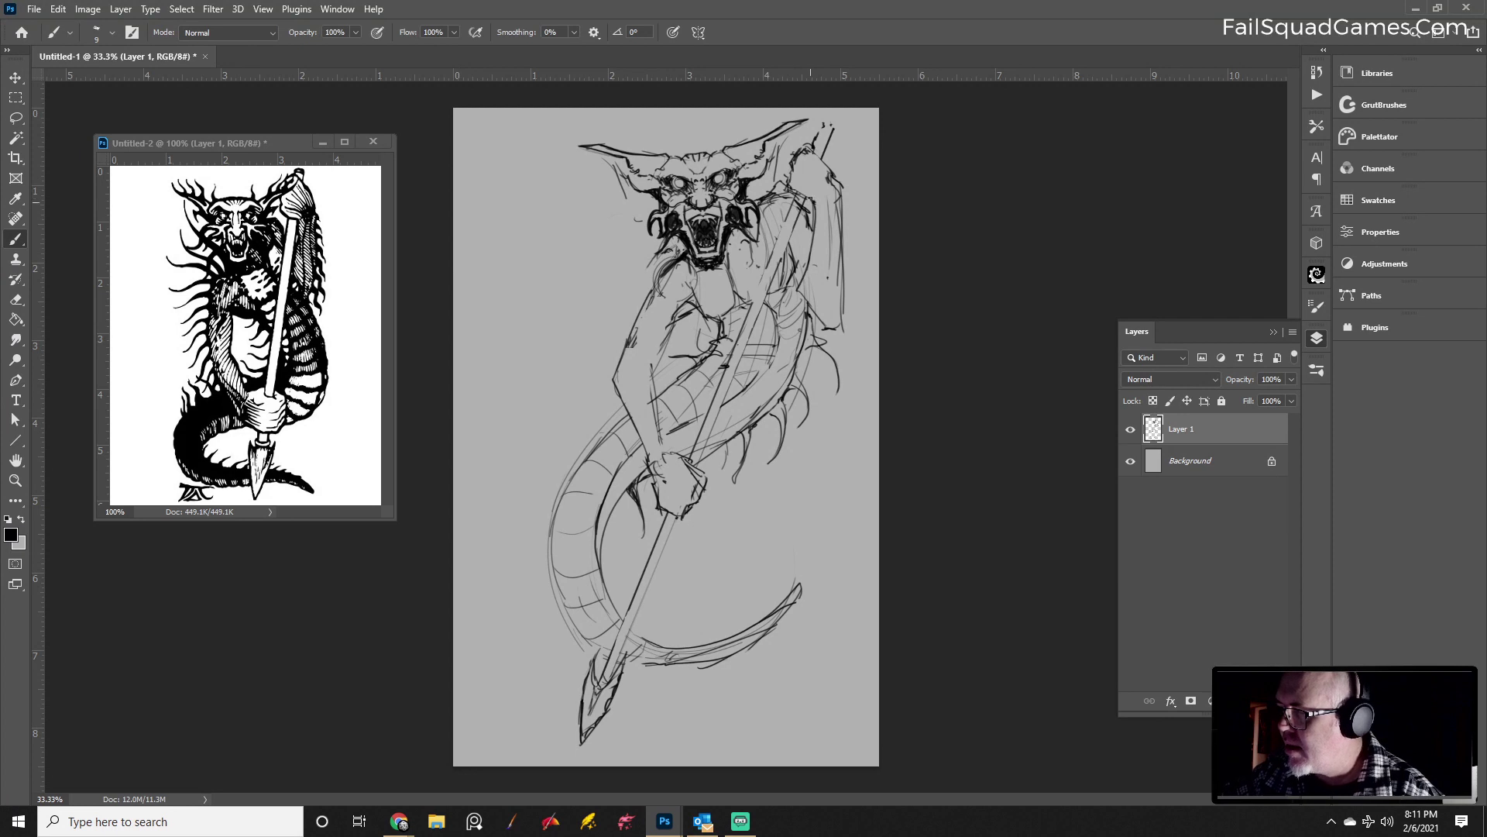
Refine the shoulder and lower chest lines and thicken a spine on the underside of the upper coil
{"action": "left_click_drag", "start_coordinate": [665, 271], "coordinate": [649, 282]}
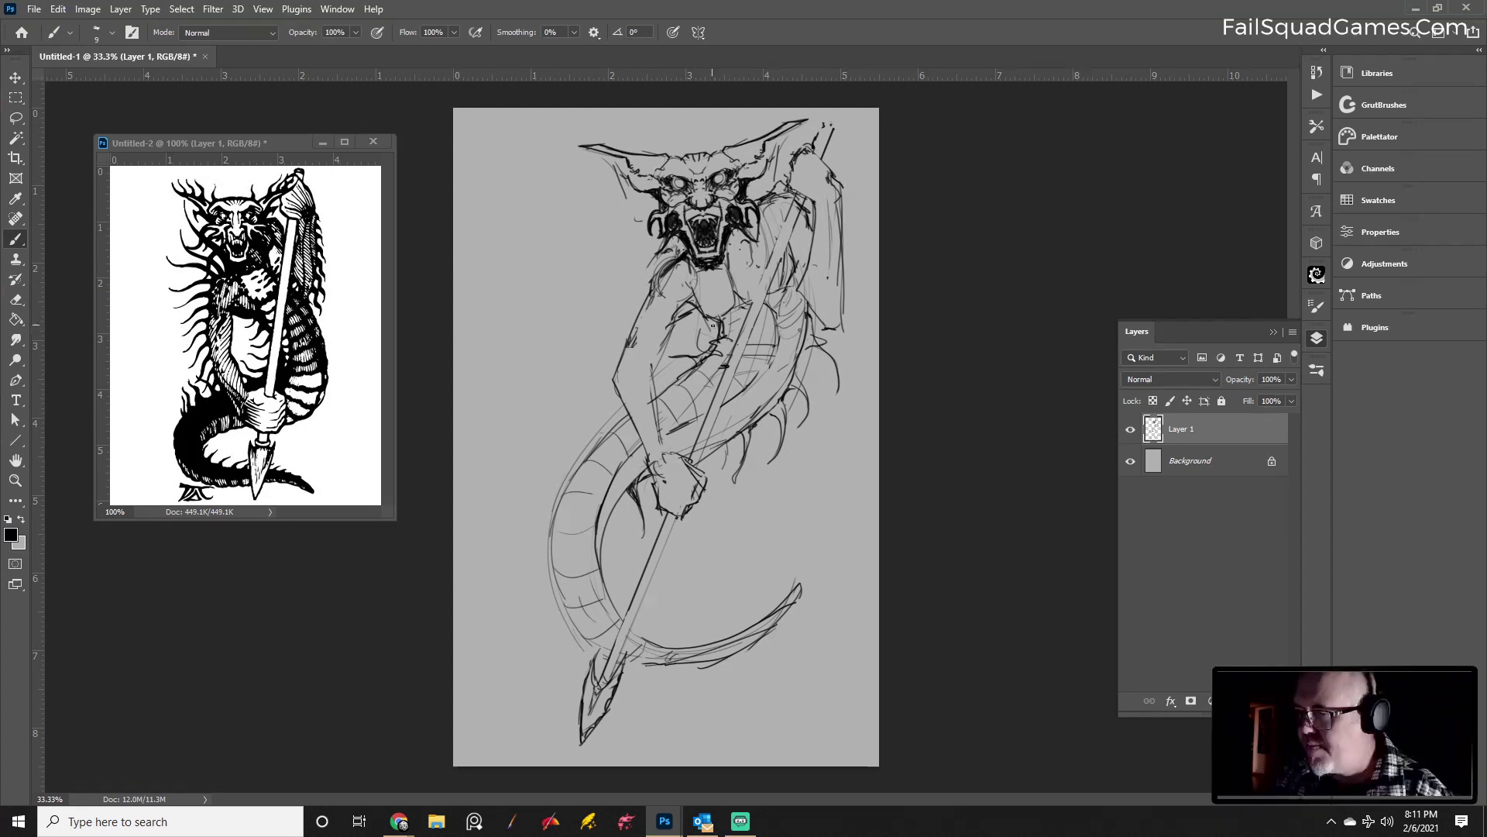
{"action": "left_click_drag", "start_coordinate": [708, 339], "coordinate": [698, 357]}
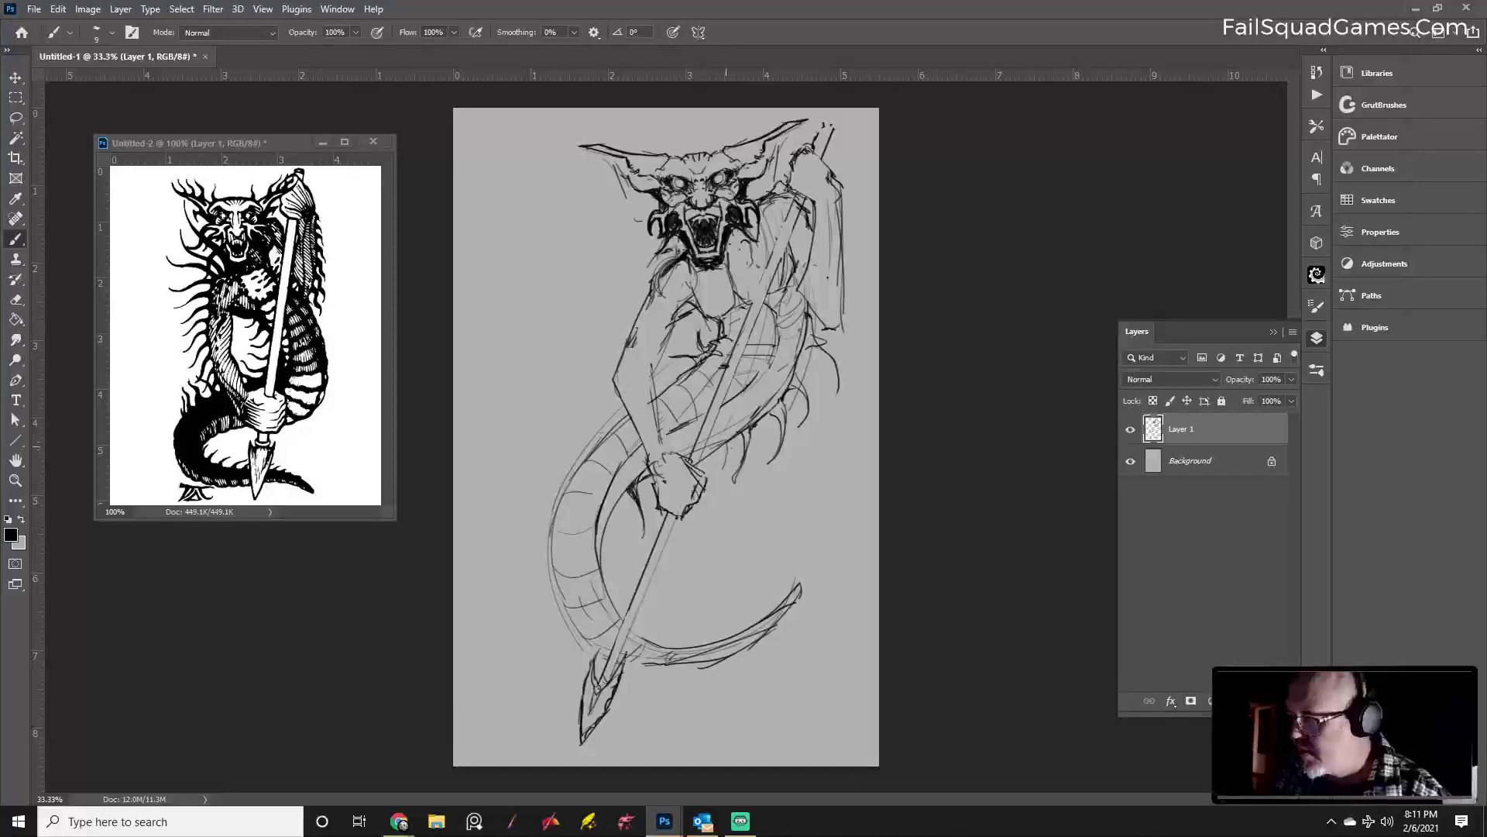
{"action": "mouse_move", "coordinate": [727, 447]}
{"action": "left_mouse_down"}
{"action": "mouse_move", "coordinate": [721, 482]}
{"action": "mouse_move", "coordinate": [726, 465]}
{"action": "left_mouse_up"}
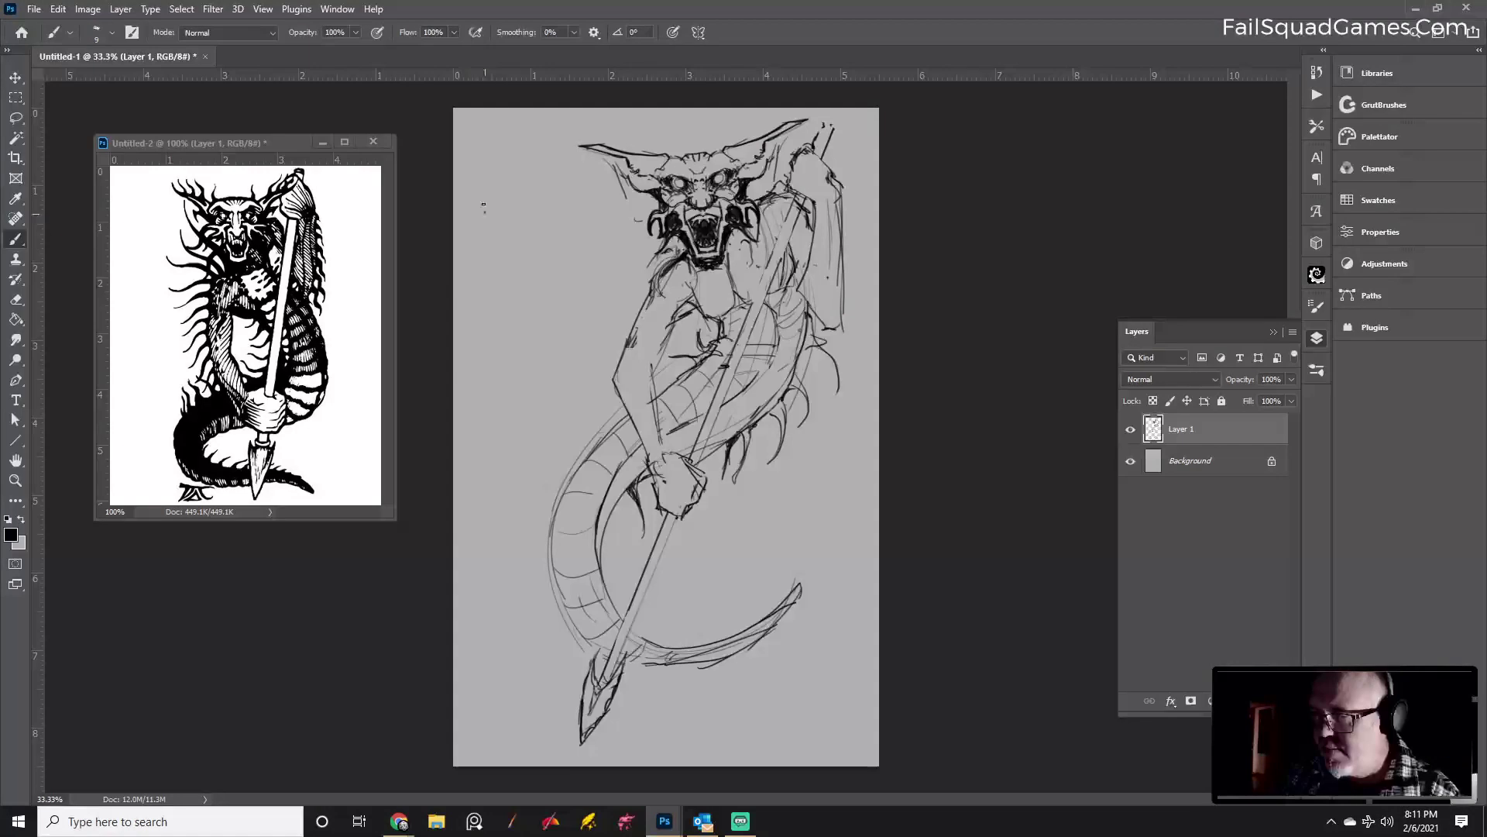
Handwrite "Gary Con XIII" on three lines in the empty space beside the creature, with bars across the Roman numeral
{"action": "mouse_move", "coordinate": [484, 204]}
{"action": "left_mouse_down"}
{"action": "mouse_move", "coordinate": [468, 261]}
{"action": "mouse_move", "coordinate": [488, 241]}
{"action": "mouse_move", "coordinate": [518, 260]}
{"action": "mouse_move", "coordinate": [535, 232]}
{"action": "mouse_move", "coordinate": [542, 260]}
{"action": "mouse_move", "coordinate": [501, 320]}
{"action": "left_mouse_up"}
{"action": "left_click_drag", "start_coordinate": [512, 298], "coordinate": [552, 287]}
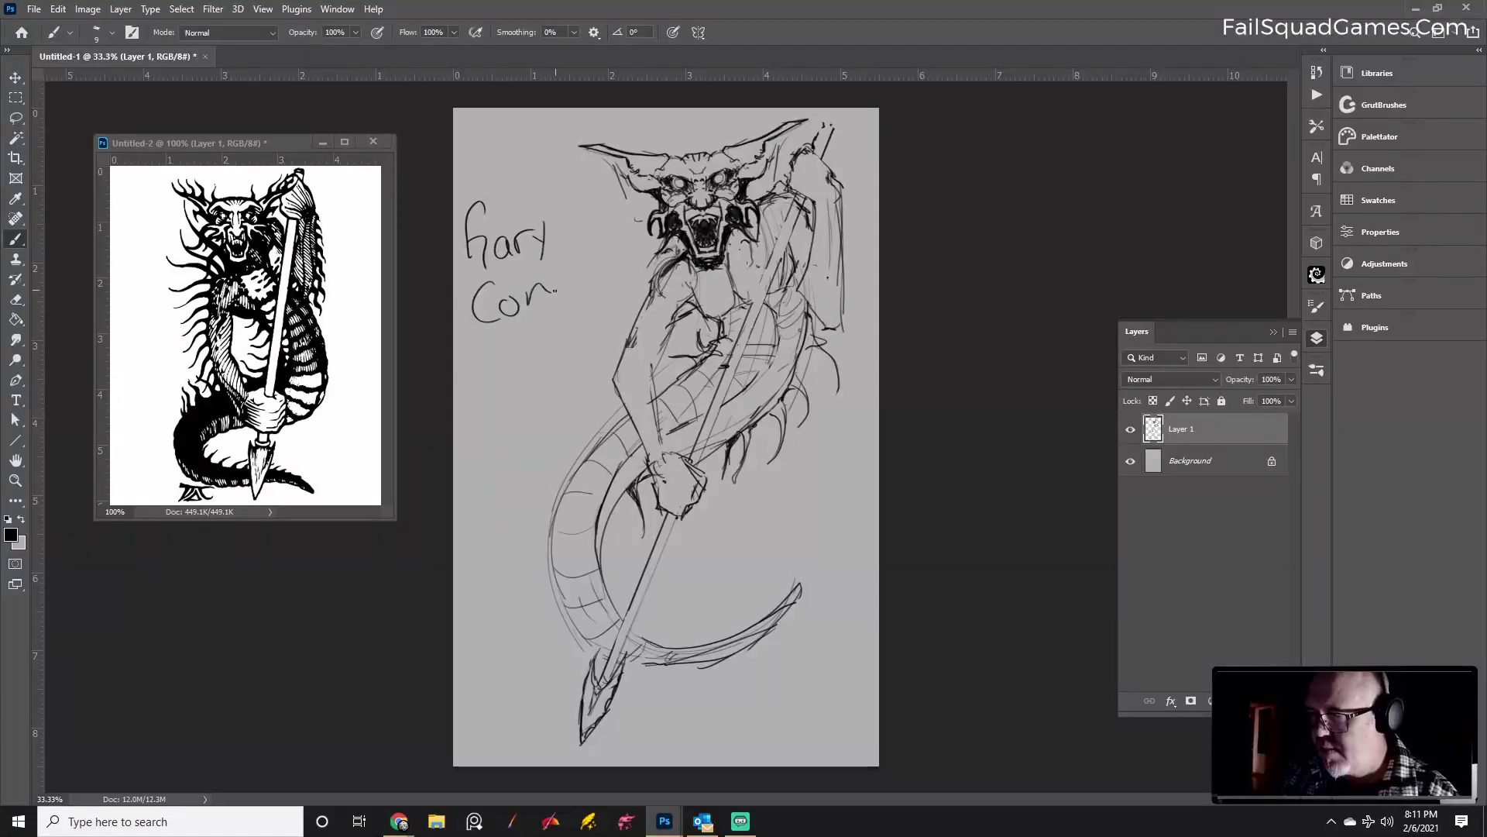
{"action": "mouse_move", "coordinate": [501, 335]}
{"action": "left_mouse_down"}
{"action": "mouse_move", "coordinate": [486, 378]}
{"action": "mouse_move", "coordinate": [514, 363]}
{"action": "left_mouse_up"}
{"action": "left_click_drag", "start_coordinate": [526, 326], "coordinate": [531, 365]}
{"action": "mouse_move", "coordinate": [546, 316]}
{"action": "left_mouse_down"}
{"action": "mouse_move", "coordinate": [538, 356]}
{"action": "mouse_move", "coordinate": [558, 304]}
{"action": "left_mouse_up"}
{"action": "left_click_drag", "start_coordinate": [516, 369], "coordinate": [571, 337]}
Darken the base of the uppermost back spine and draw the rounded butt end of the spear above the raised hand
{"action": "left_click_drag", "start_coordinate": [806, 326], "coordinate": [812, 349]}
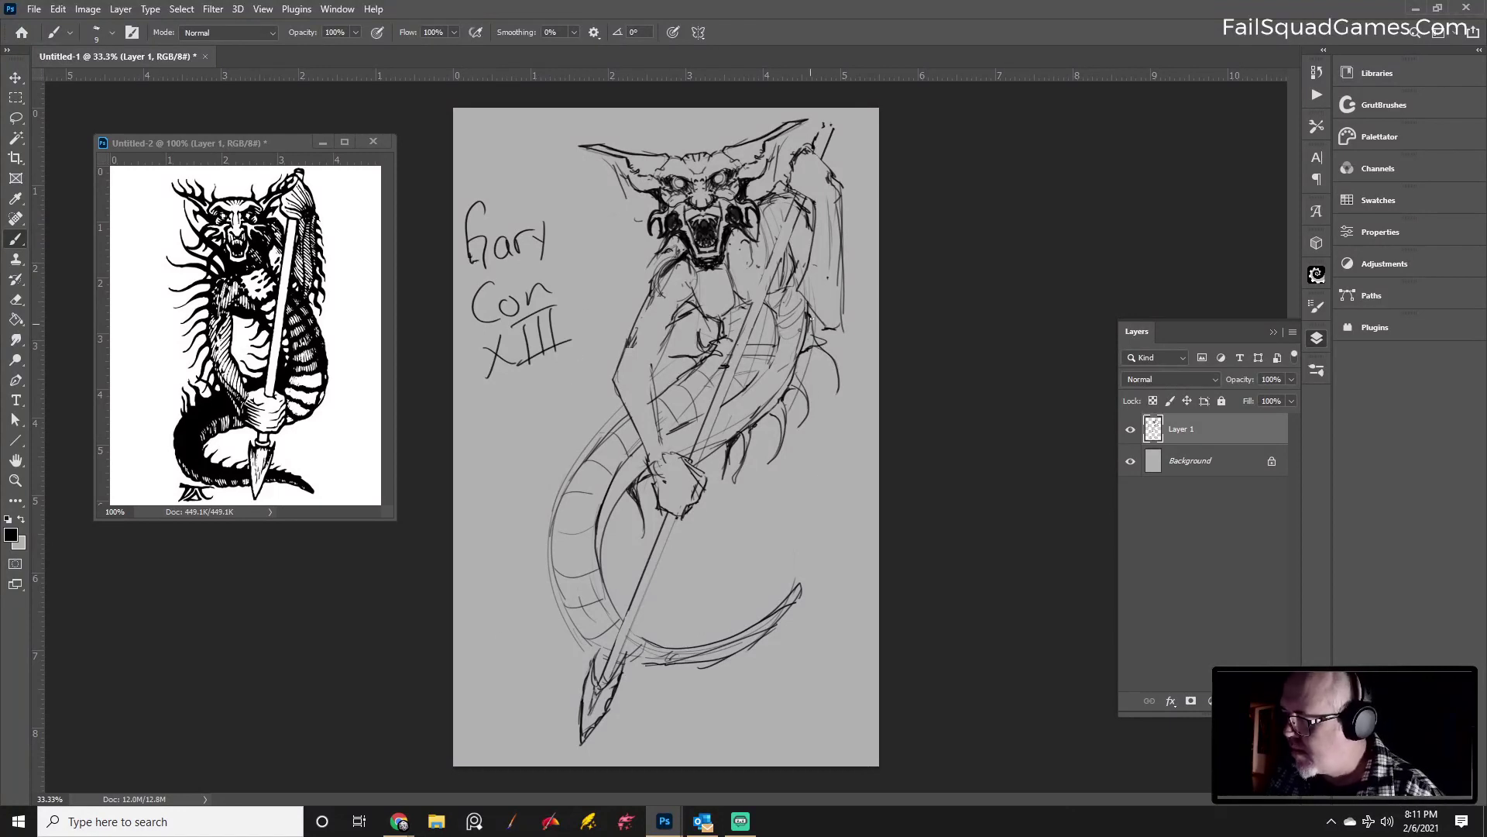
{"action": "mouse_move", "coordinate": [811, 318]}
{"action": "left_mouse_down"}
{"action": "mouse_move", "coordinate": [803, 353]}
{"action": "mouse_move", "coordinate": [830, 357]}
{"action": "left_mouse_up"}
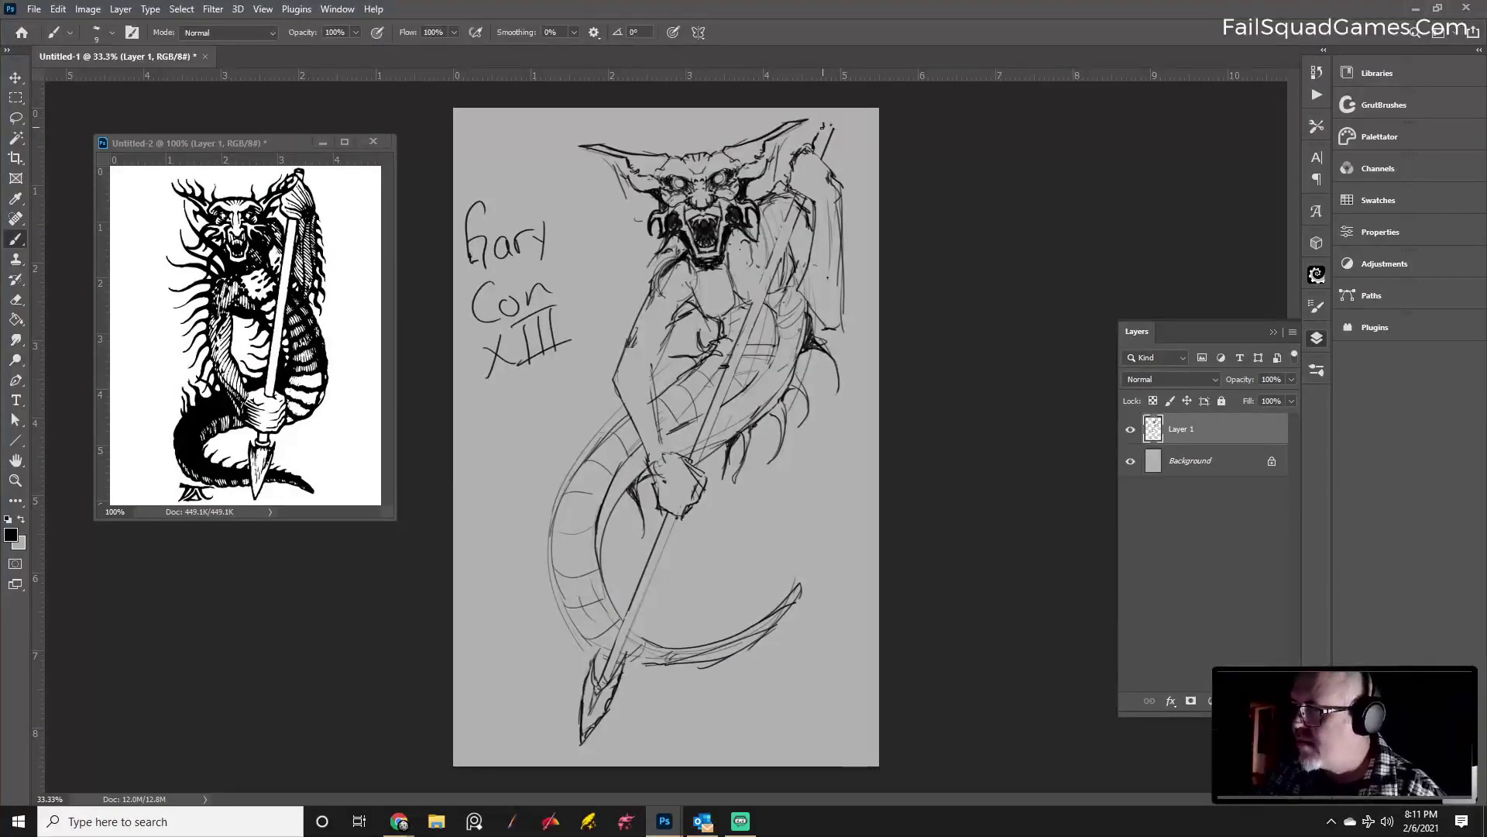
{"action": "mouse_move", "coordinate": [827, 124]}
{"action": "left_mouse_down"}
{"action": "mouse_move", "coordinate": [814, 144]}
{"action": "mouse_move", "coordinate": [823, 116]}
{"action": "left_mouse_up"}
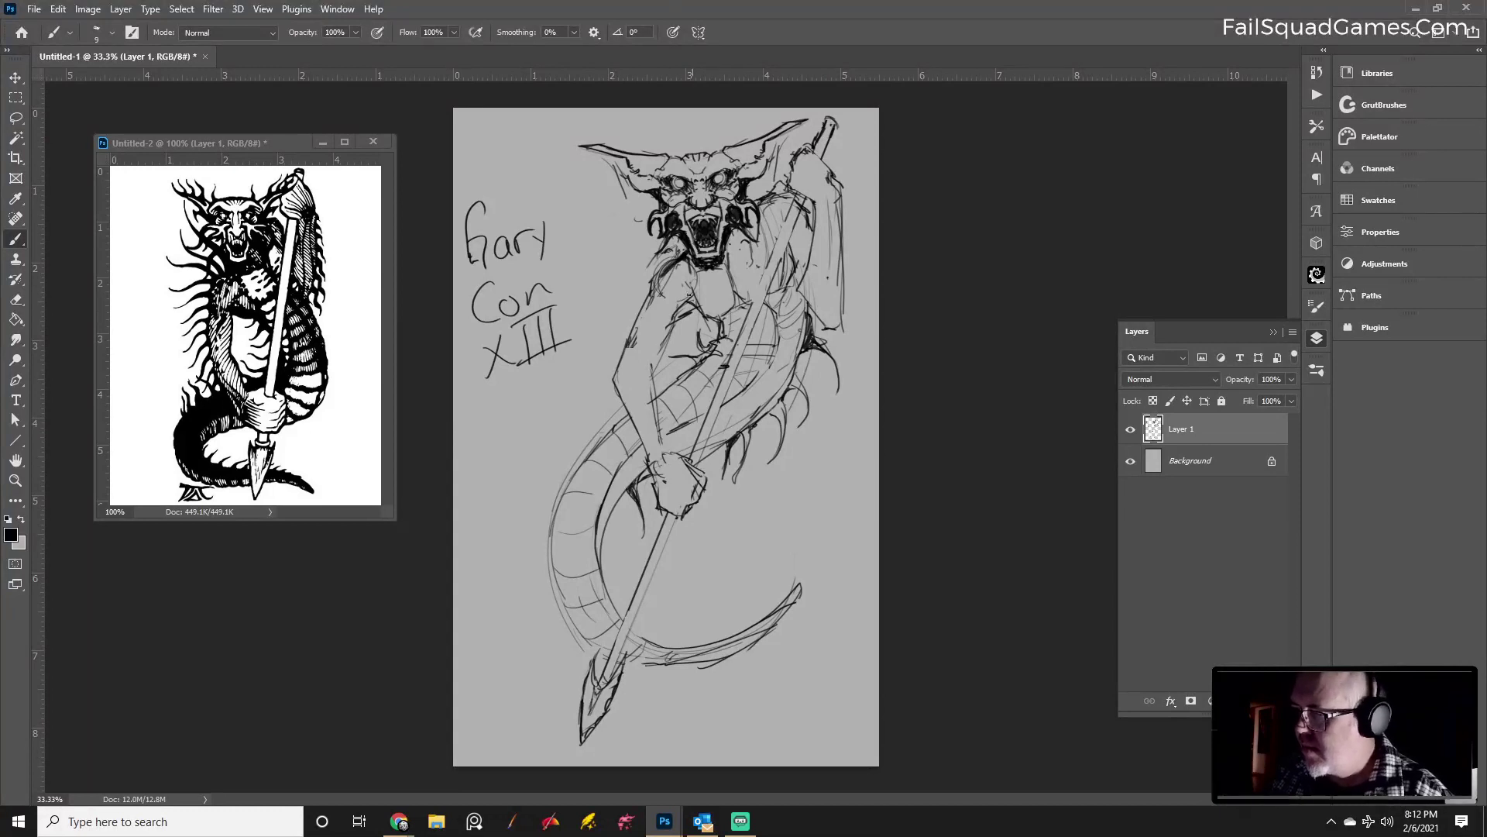
Erase stray marks around the lowered arm's shoulder and redraw its rounded muscle lines beside the beard
{"action": "key", "text": "e"}
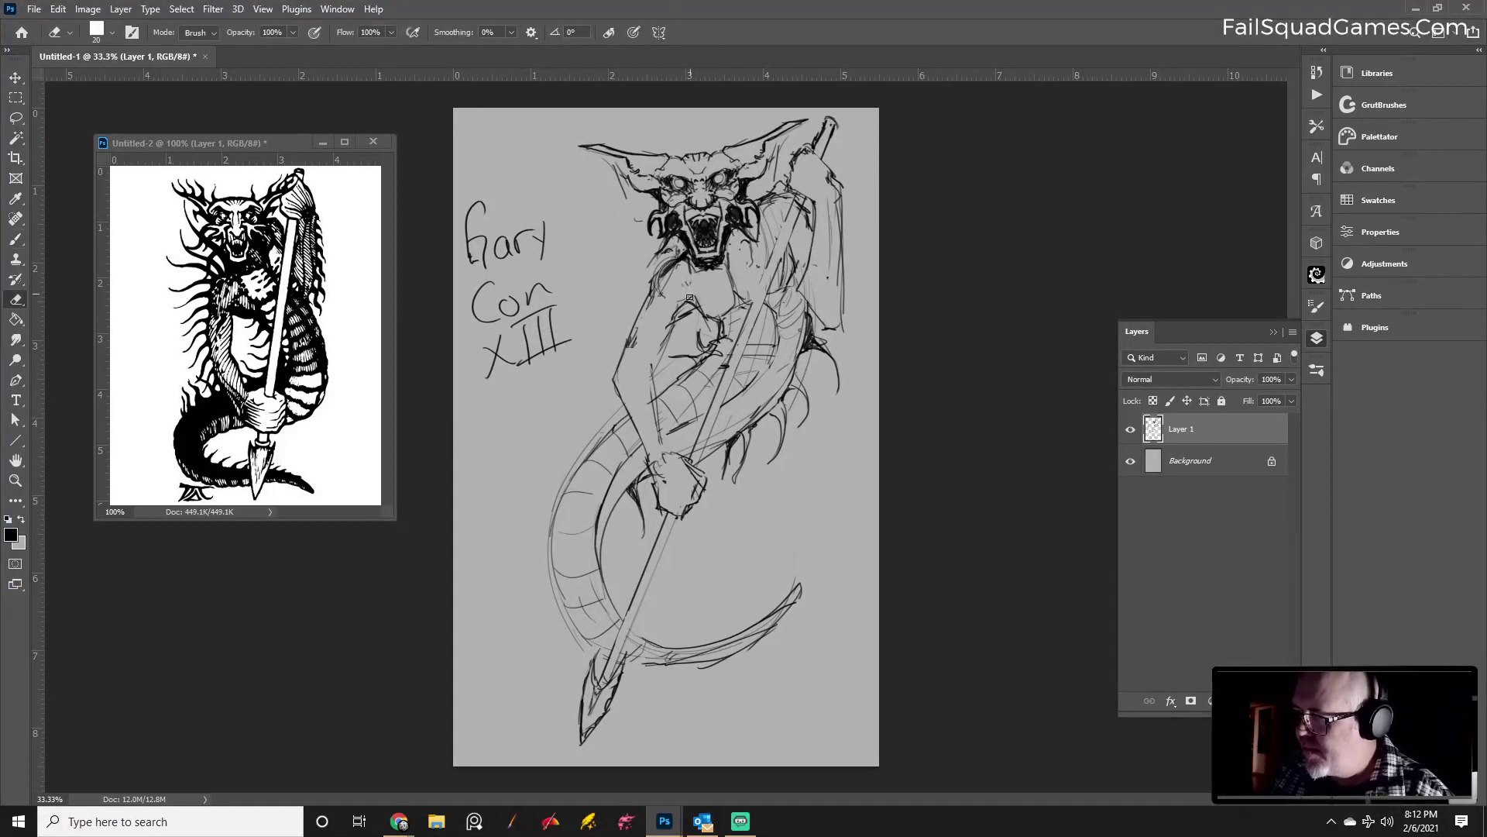
{"action": "key", "text": "b"}
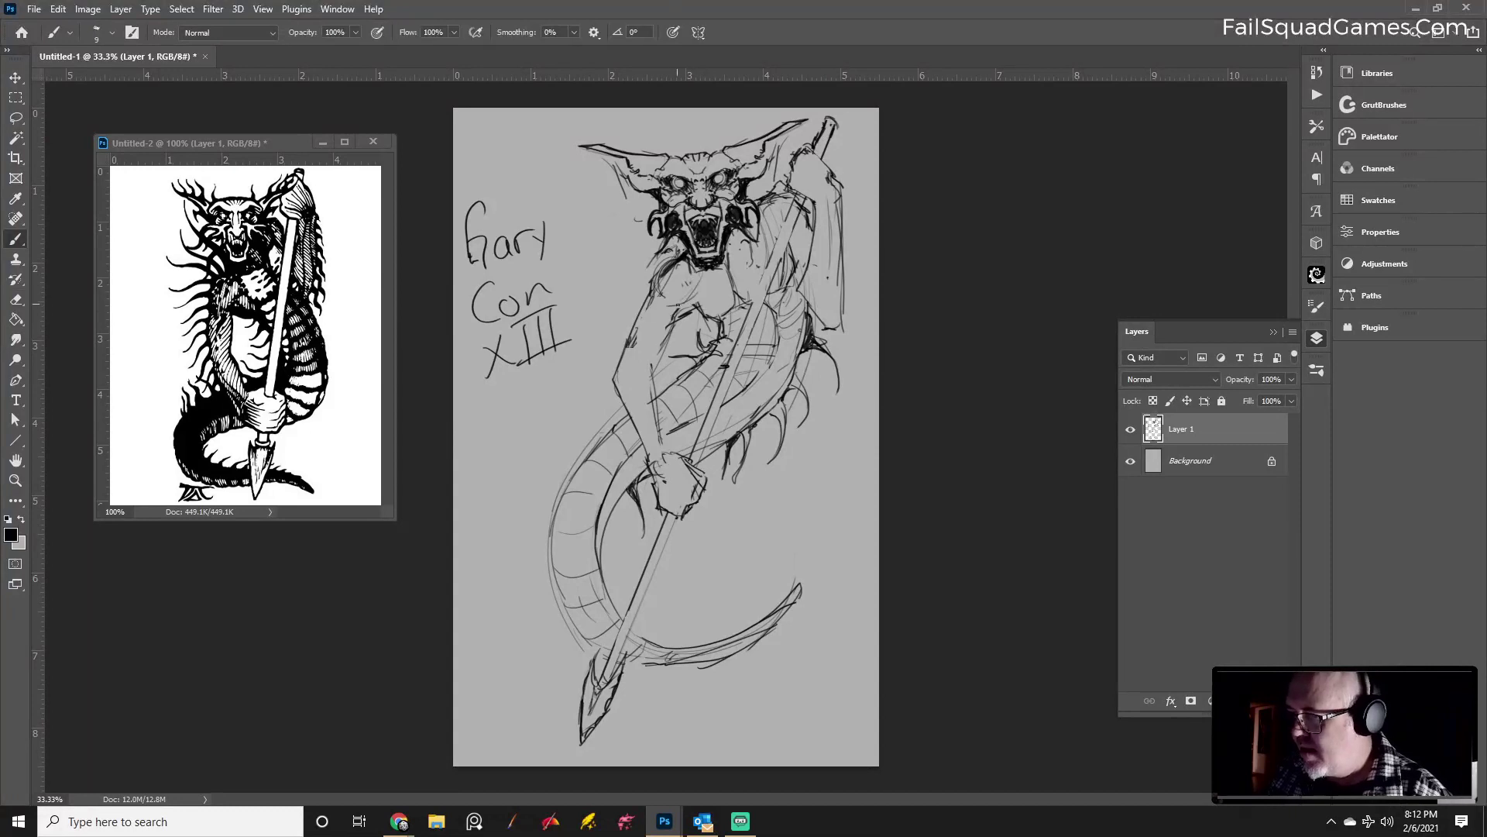
{"action": "key", "text": "e"}
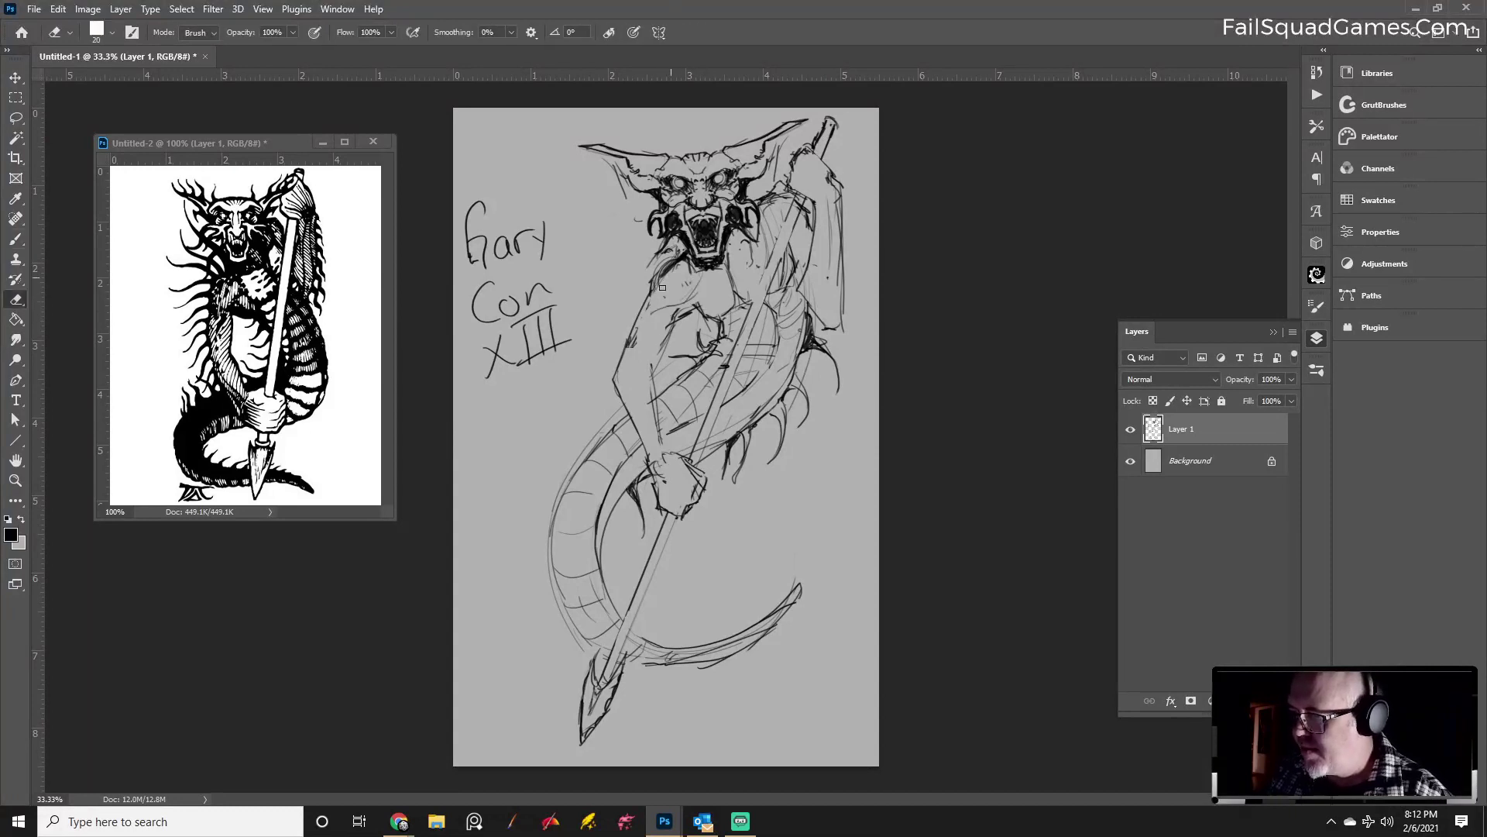
{"action": "key", "text": "b"}
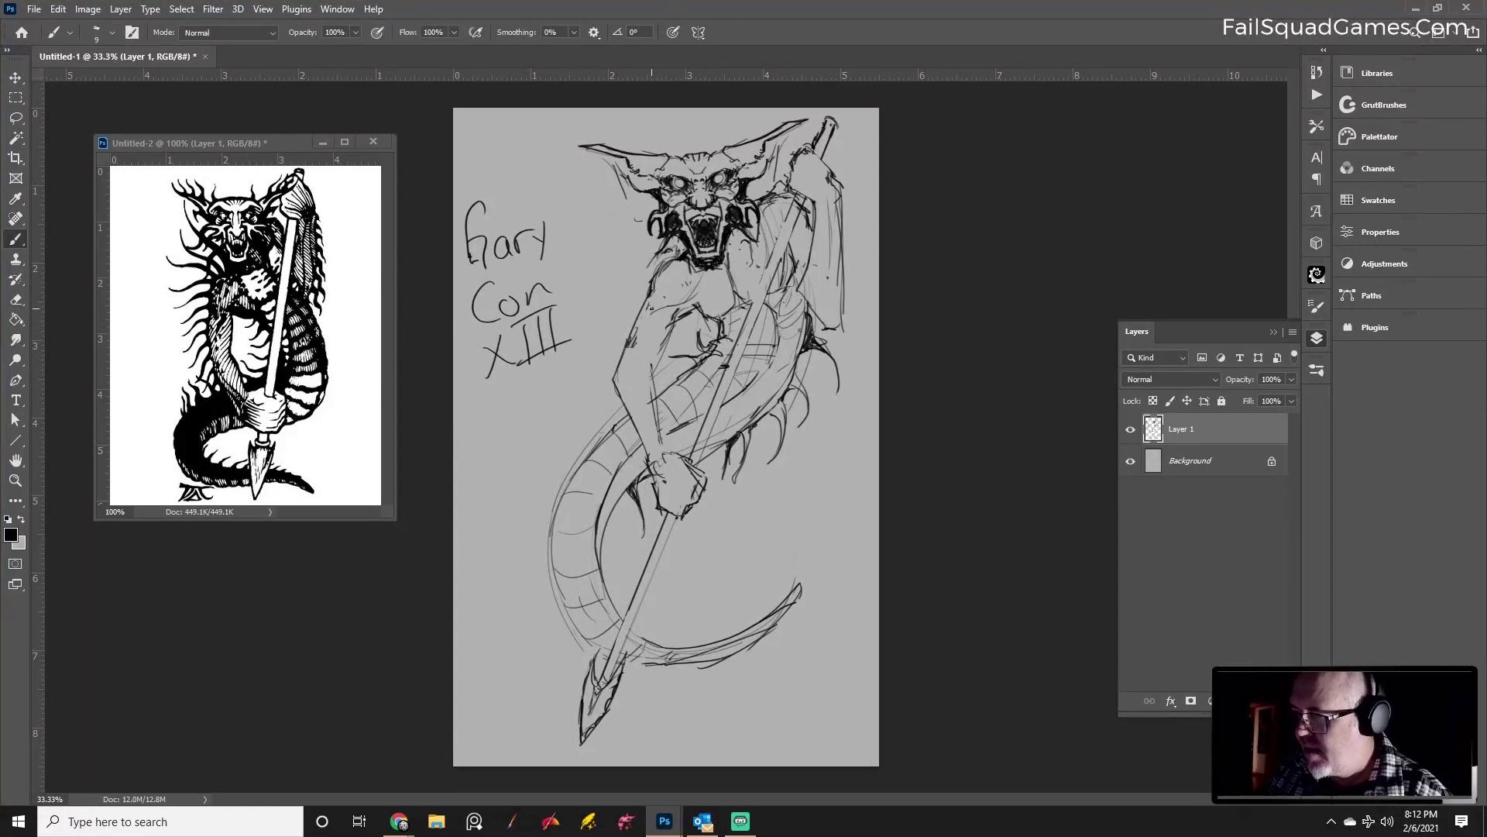
Firm up the contours of the lowered arm and elbow, the torso edge and the raised arm's outer side
{"action": "mouse_move", "coordinate": [674, 323]}
{"action": "left_mouse_down"}
{"action": "mouse_move", "coordinate": [655, 364]}
{"action": "mouse_move", "coordinate": [667, 448]}
{"action": "left_mouse_up"}
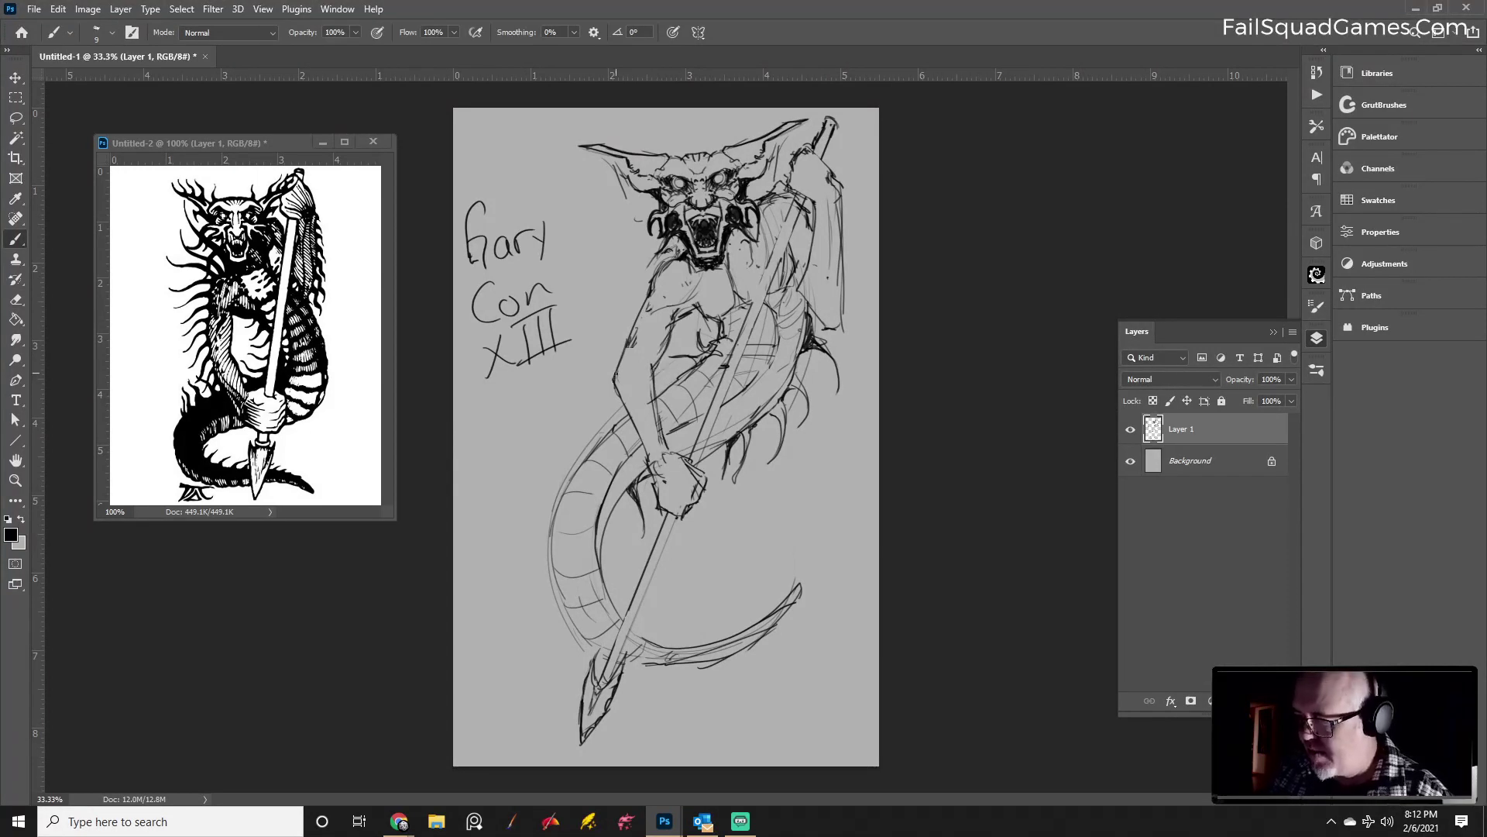
{"action": "left_click_drag", "start_coordinate": [618, 358], "coordinate": [616, 398]}
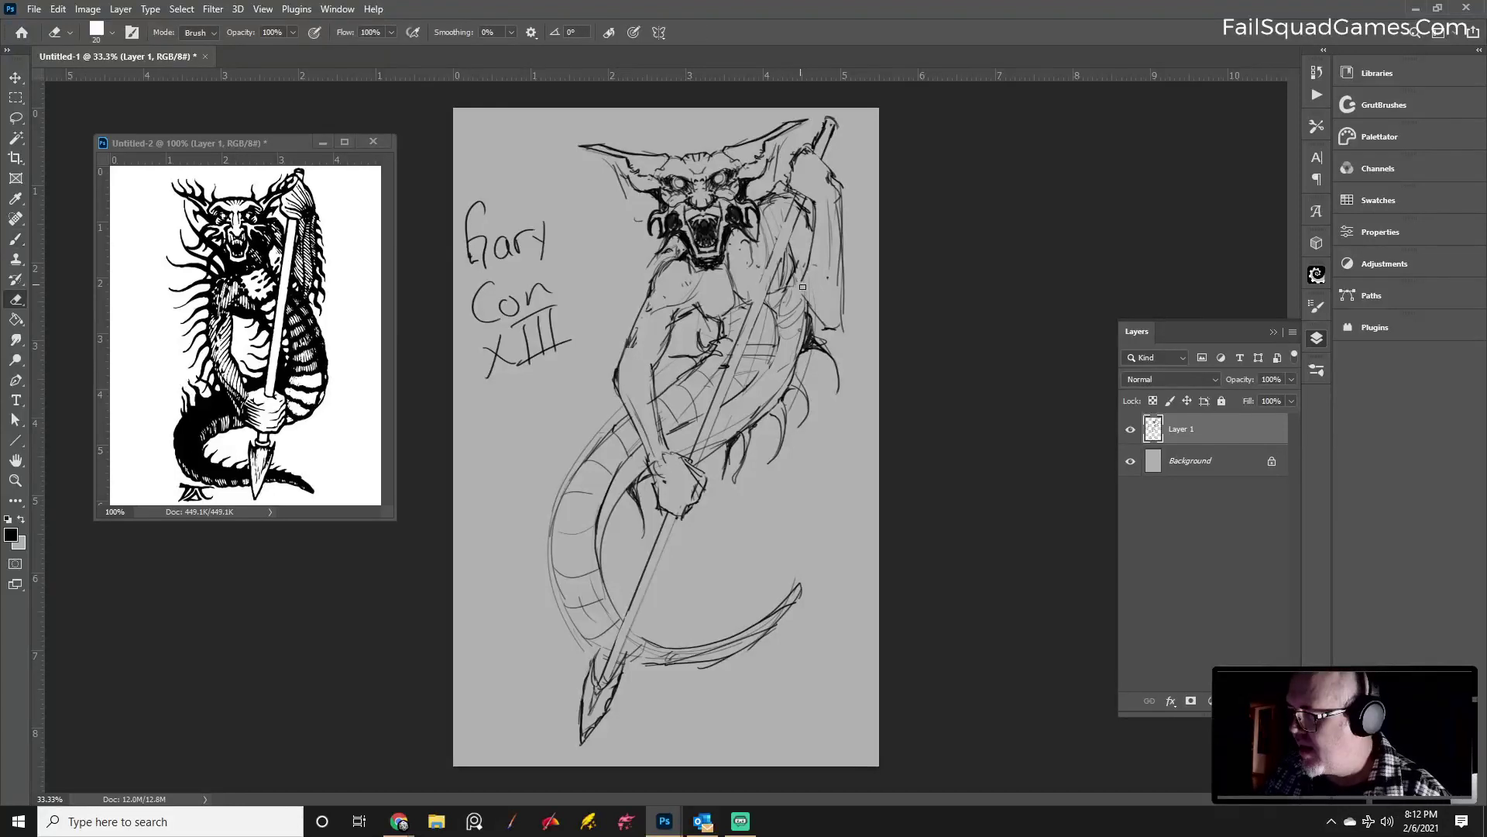
{"action": "left_click_drag", "start_coordinate": [809, 260], "coordinate": [798, 344]}
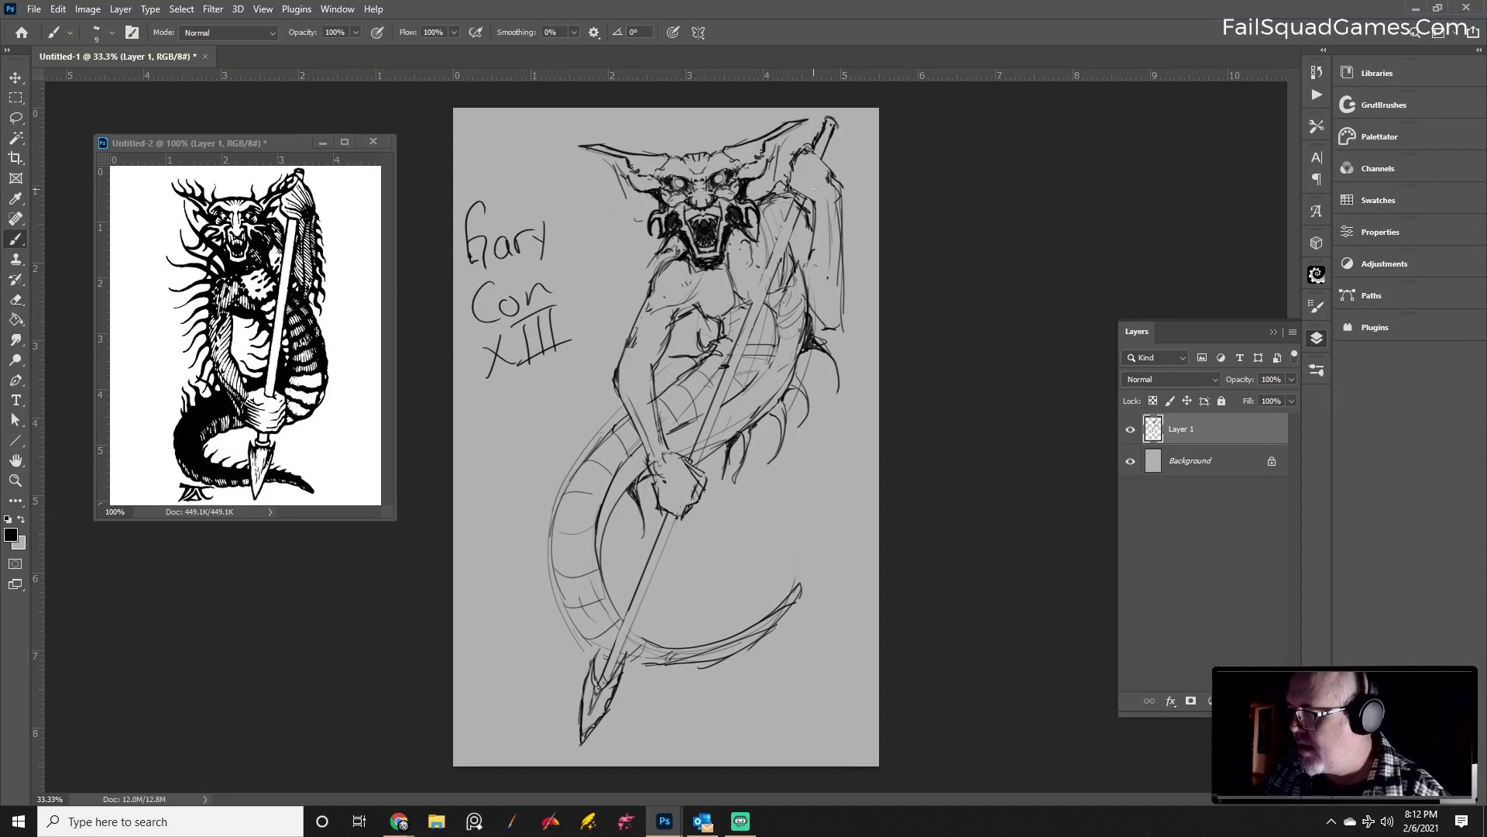
{"action": "mouse_move", "coordinate": [842, 237]}
{"action": "left_mouse_down"}
{"action": "mouse_move", "coordinate": [851, 301]}
{"action": "mouse_move", "coordinate": [838, 324]}
{"action": "left_mouse_up"}
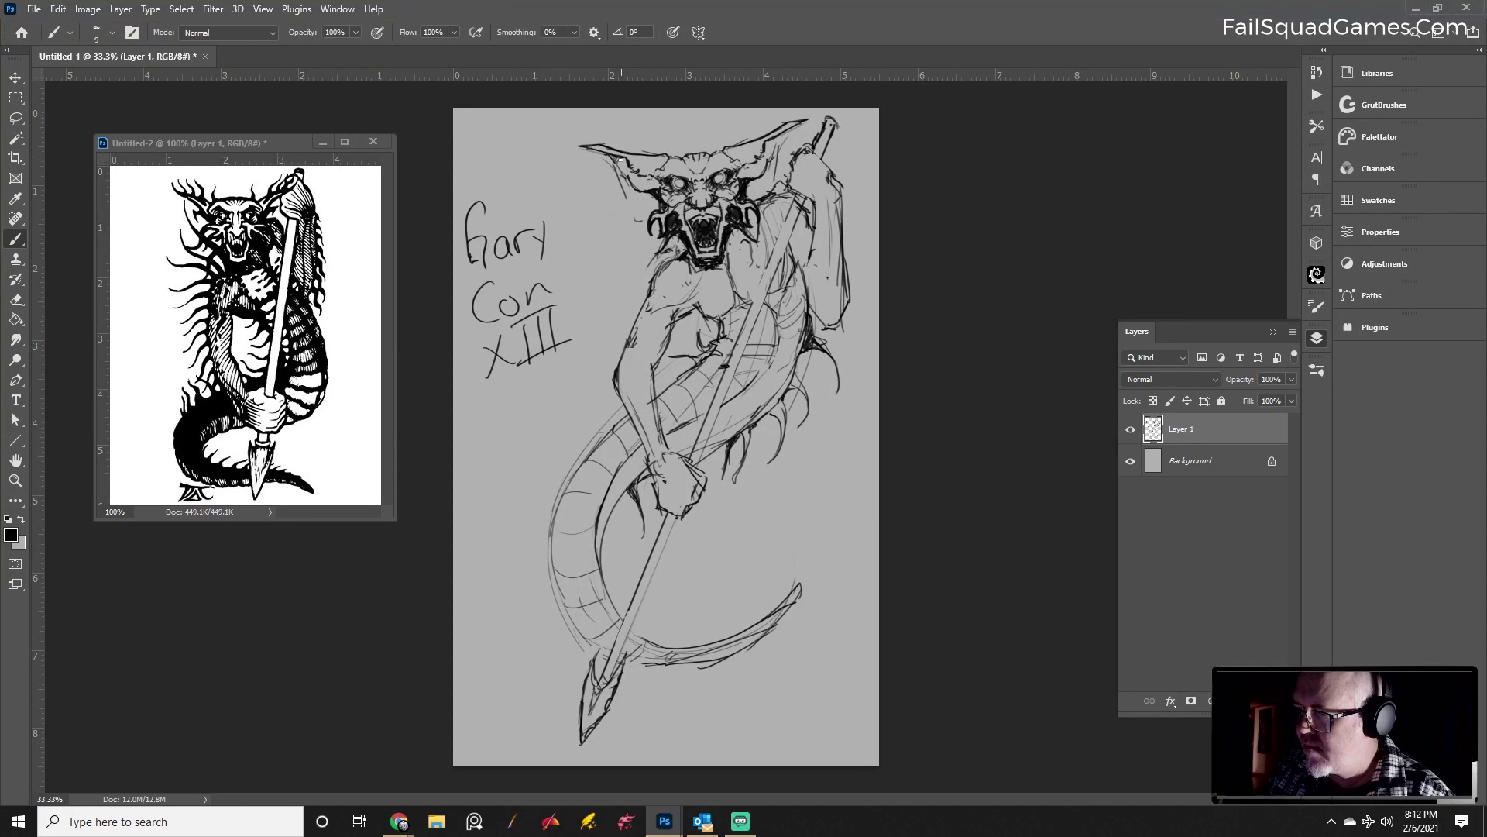
Shade the inside of both pointed ears with short hatching strokes
{"action": "left_click_drag", "start_coordinate": [619, 161], "coordinate": [656, 183]}
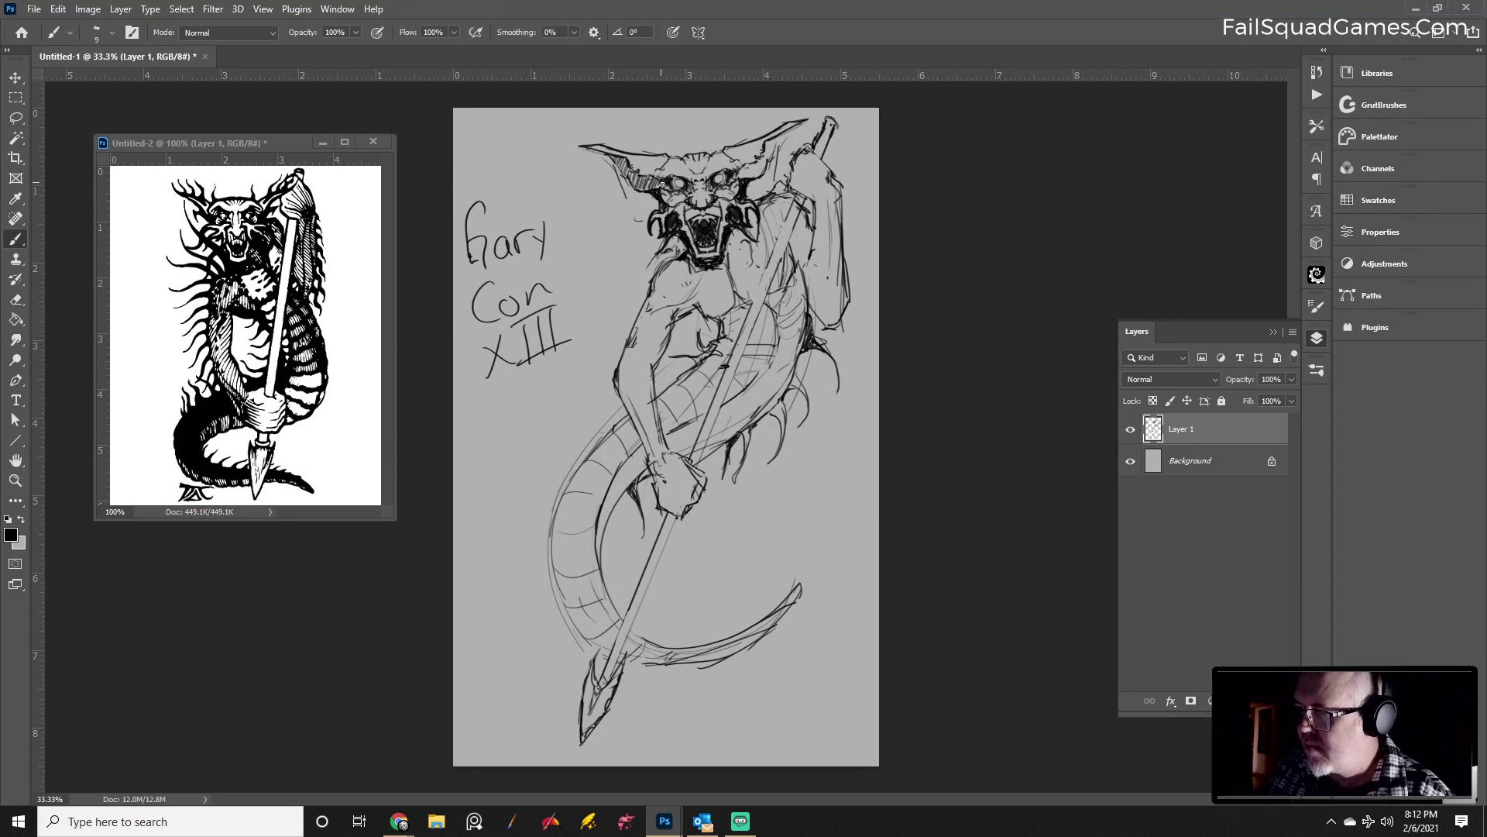
{"action": "mouse_move", "coordinate": [742, 164]}
{"action": "left_mouse_down"}
{"action": "mouse_move", "coordinate": [766, 171]}
{"action": "mouse_move", "coordinate": [786, 129]}
{"action": "mouse_move", "coordinate": [775, 146]}
{"action": "left_mouse_up"}
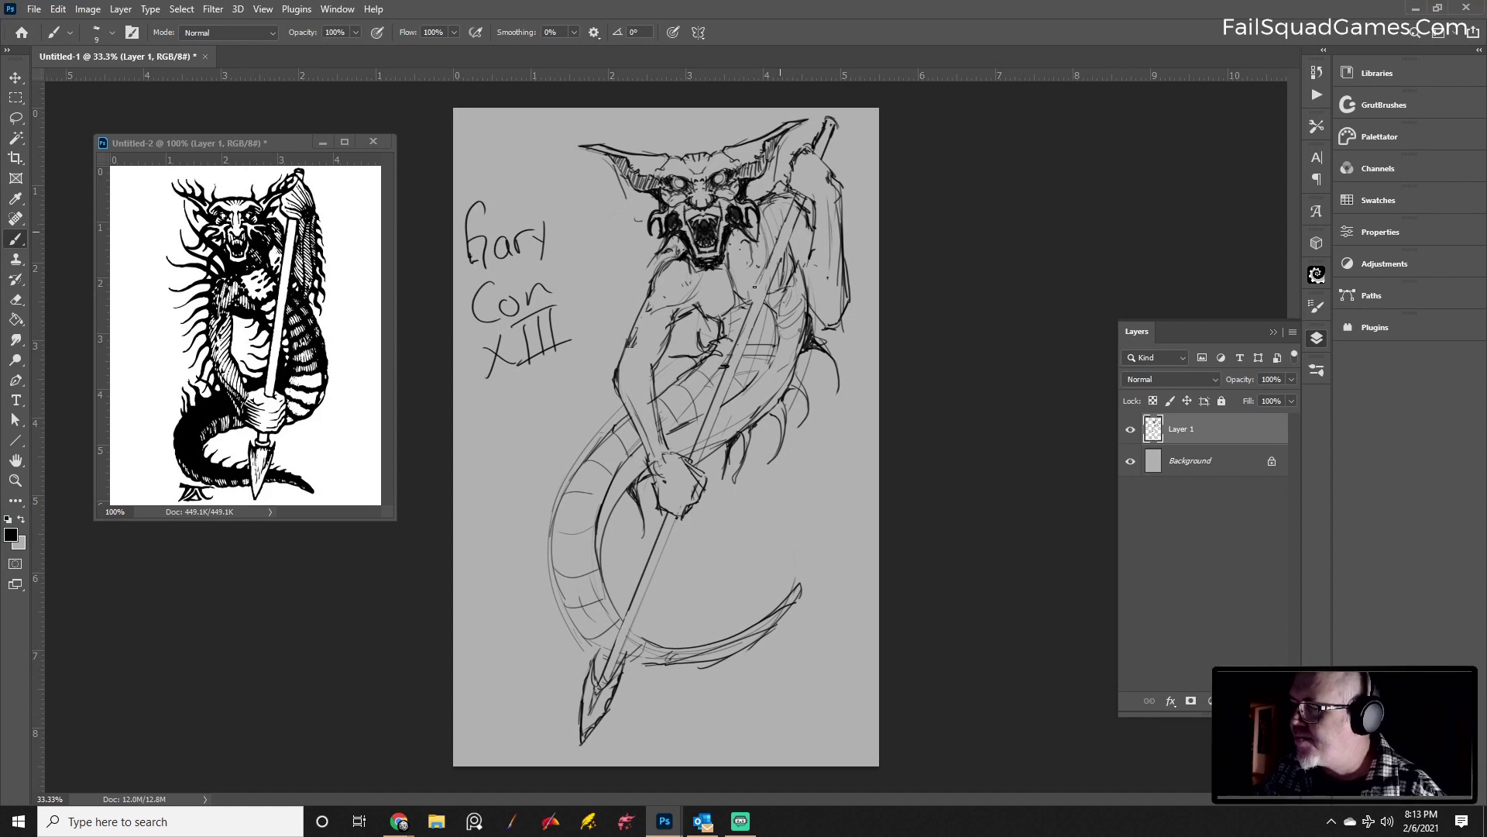
Strengthen the spear shaft's edge across the torso and clean up and redraw the chest muscle lines below the chin
{"action": "left_click_drag", "start_coordinate": [762, 276], "coordinate": [749, 315]}
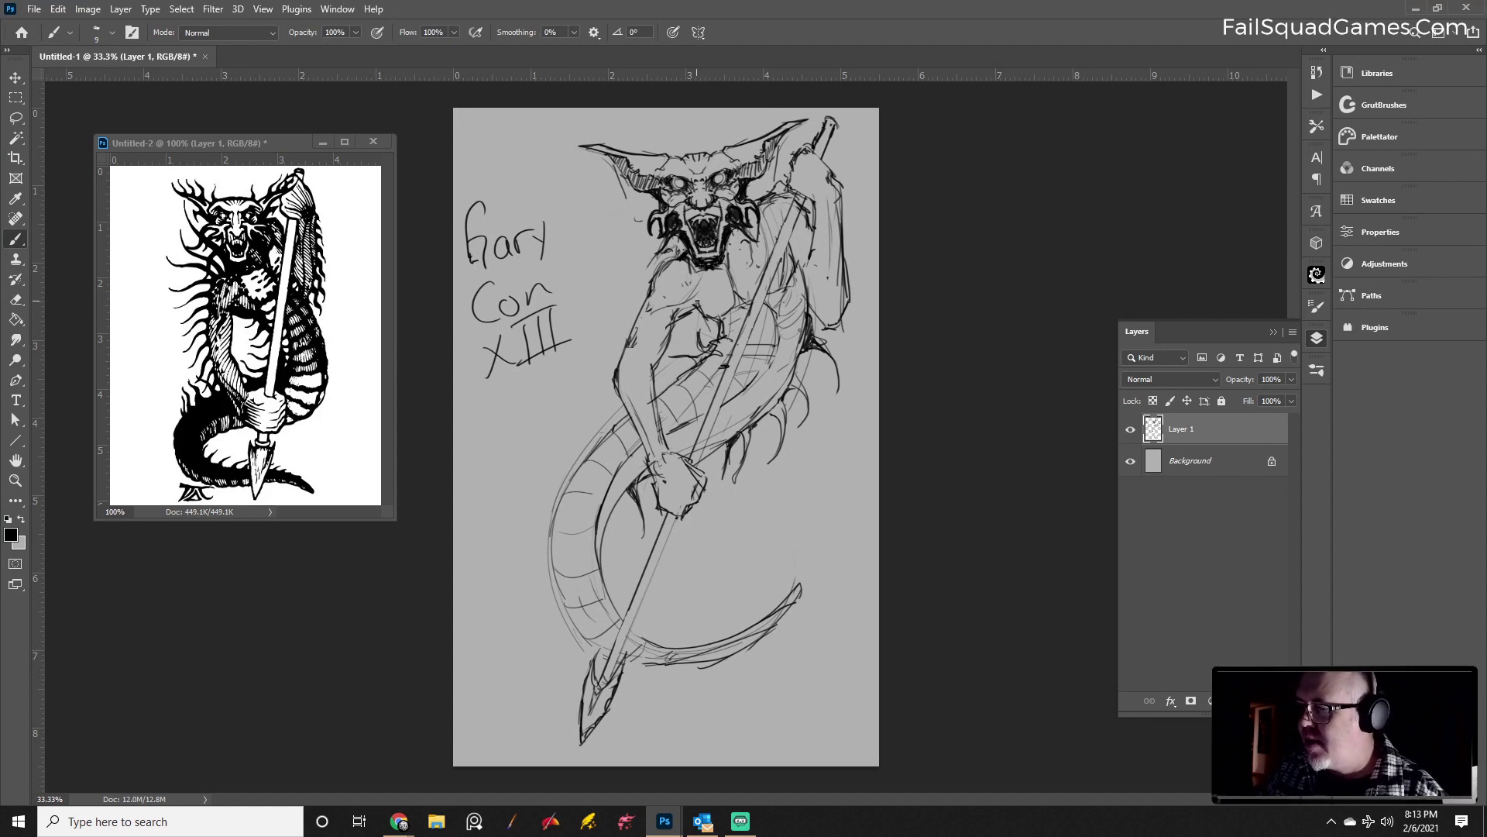
{"action": "left_click_drag", "start_coordinate": [698, 304], "coordinate": [703, 275]}
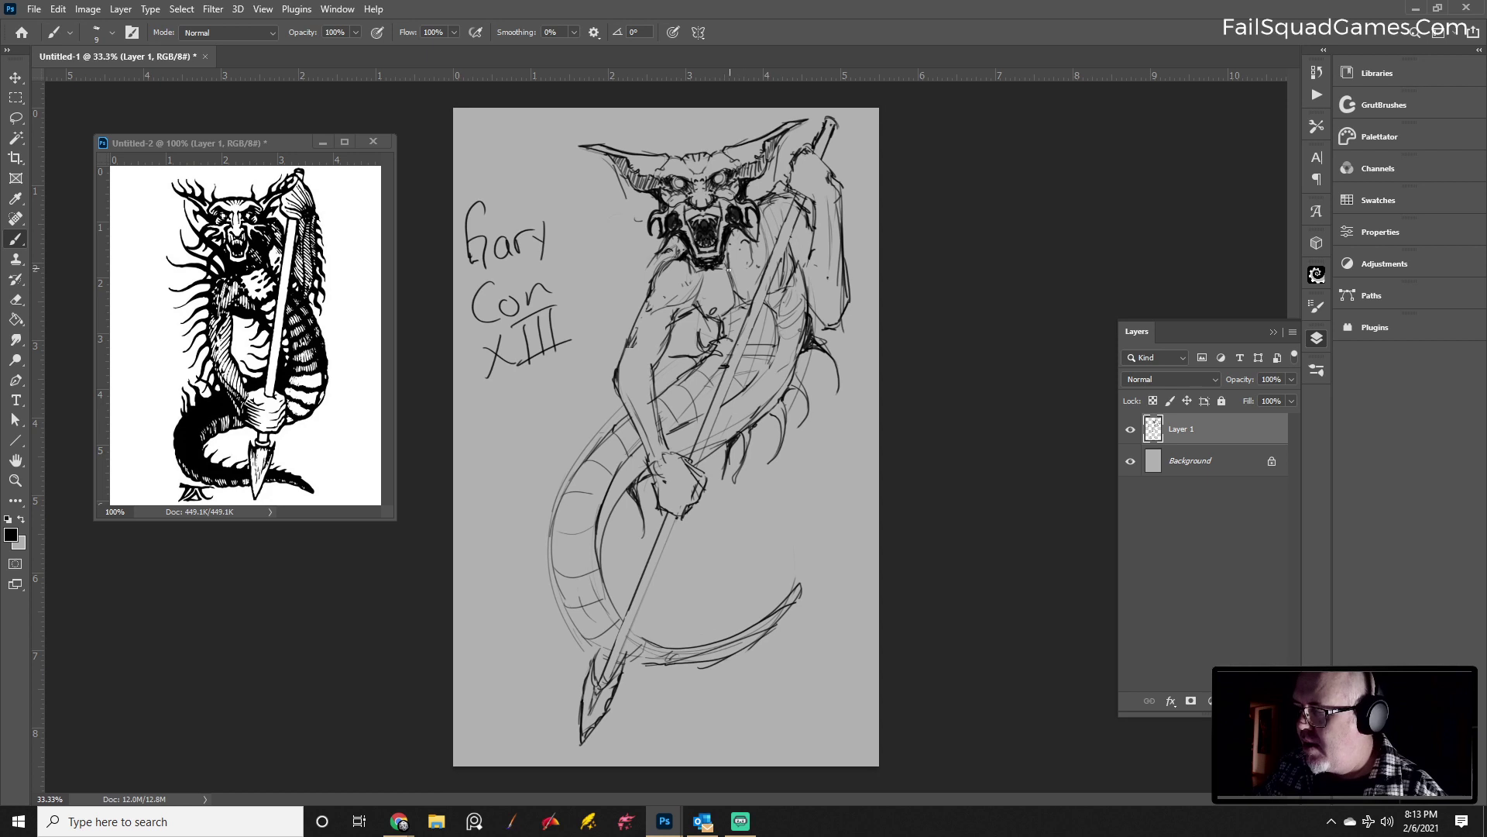
{"action": "key", "text": "e"}
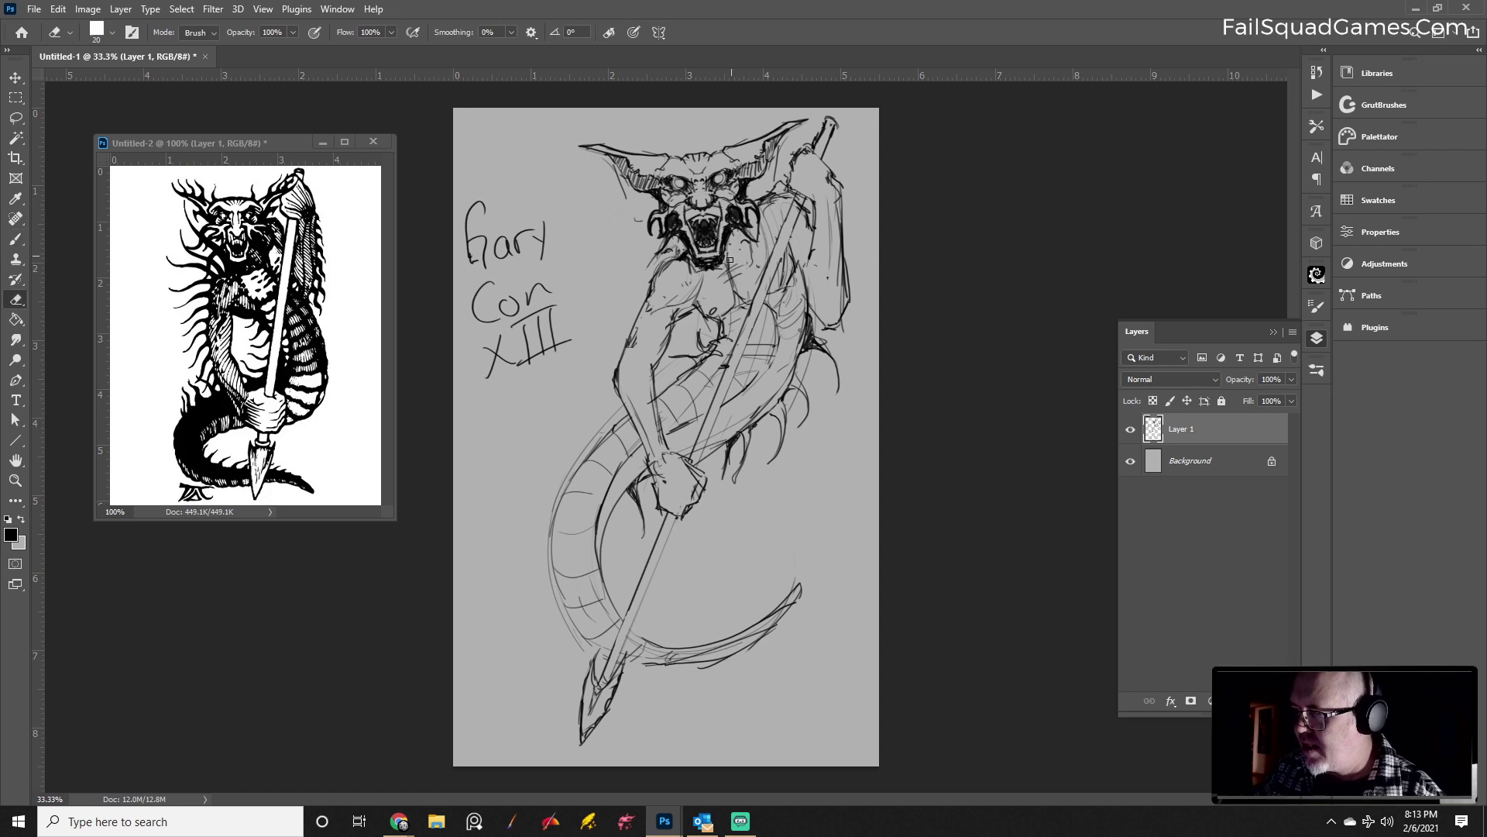
{"action": "key", "text": "b"}
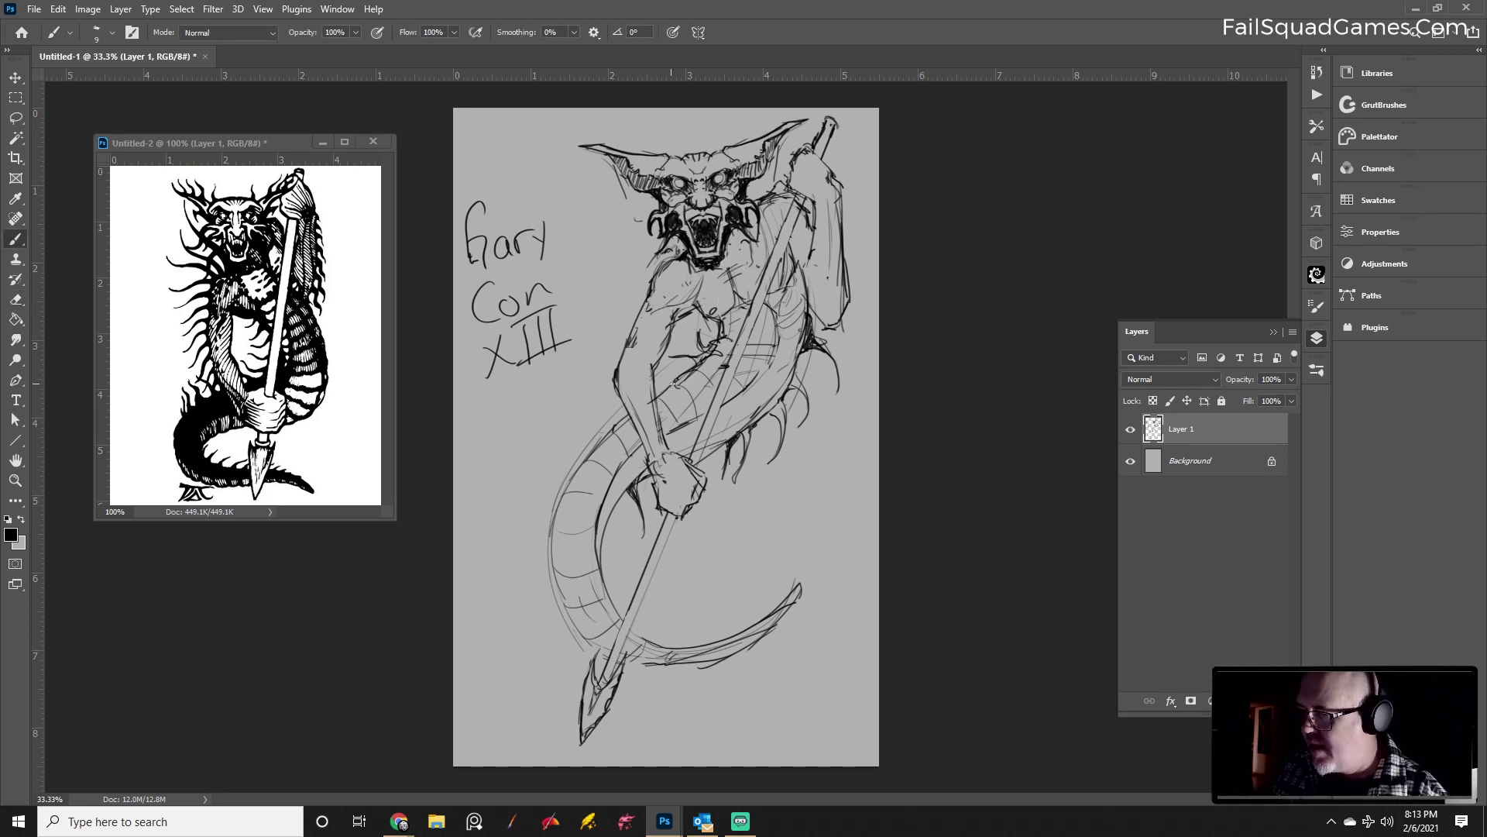
Define the belly bands across the torso and add small curved spines along the coil's inner edge beside the lowered fist
{"action": "left_click_drag", "start_coordinate": [672, 383], "coordinate": [698, 416]}
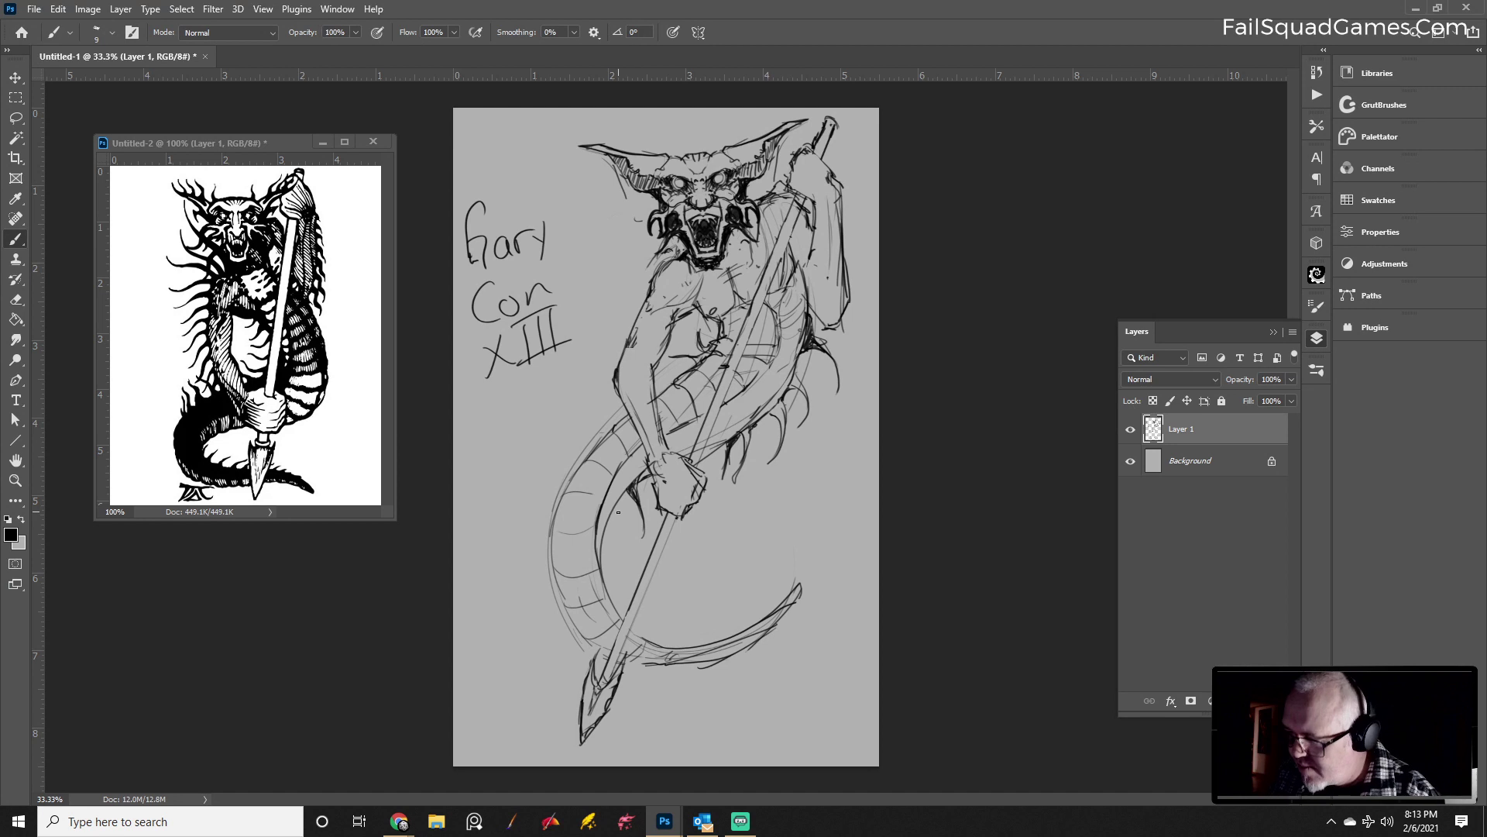
{"action": "left_click_drag", "start_coordinate": [619, 505], "coordinate": [618, 547]}
{"action": "mouse_move", "coordinate": [616, 517]}
{"action": "left_mouse_down"}
{"action": "mouse_move", "coordinate": [612, 541]}
{"action": "mouse_move", "coordinate": [615, 513]}
{"action": "left_mouse_up"}
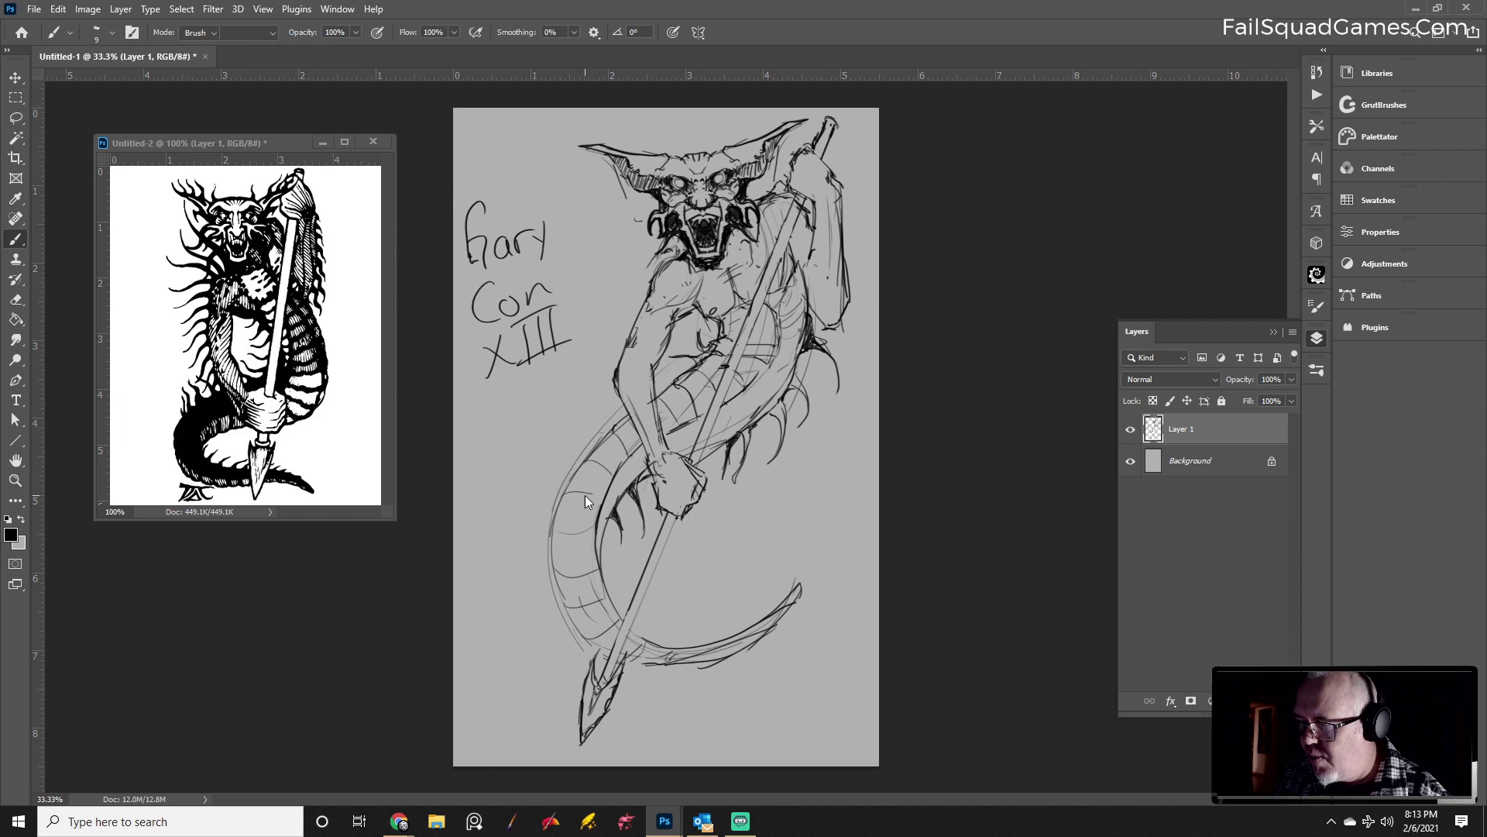
Clean up and redraw the belly bands along the lower coil and the torso on both sides of the spear
{"action": "key", "text": "e"}
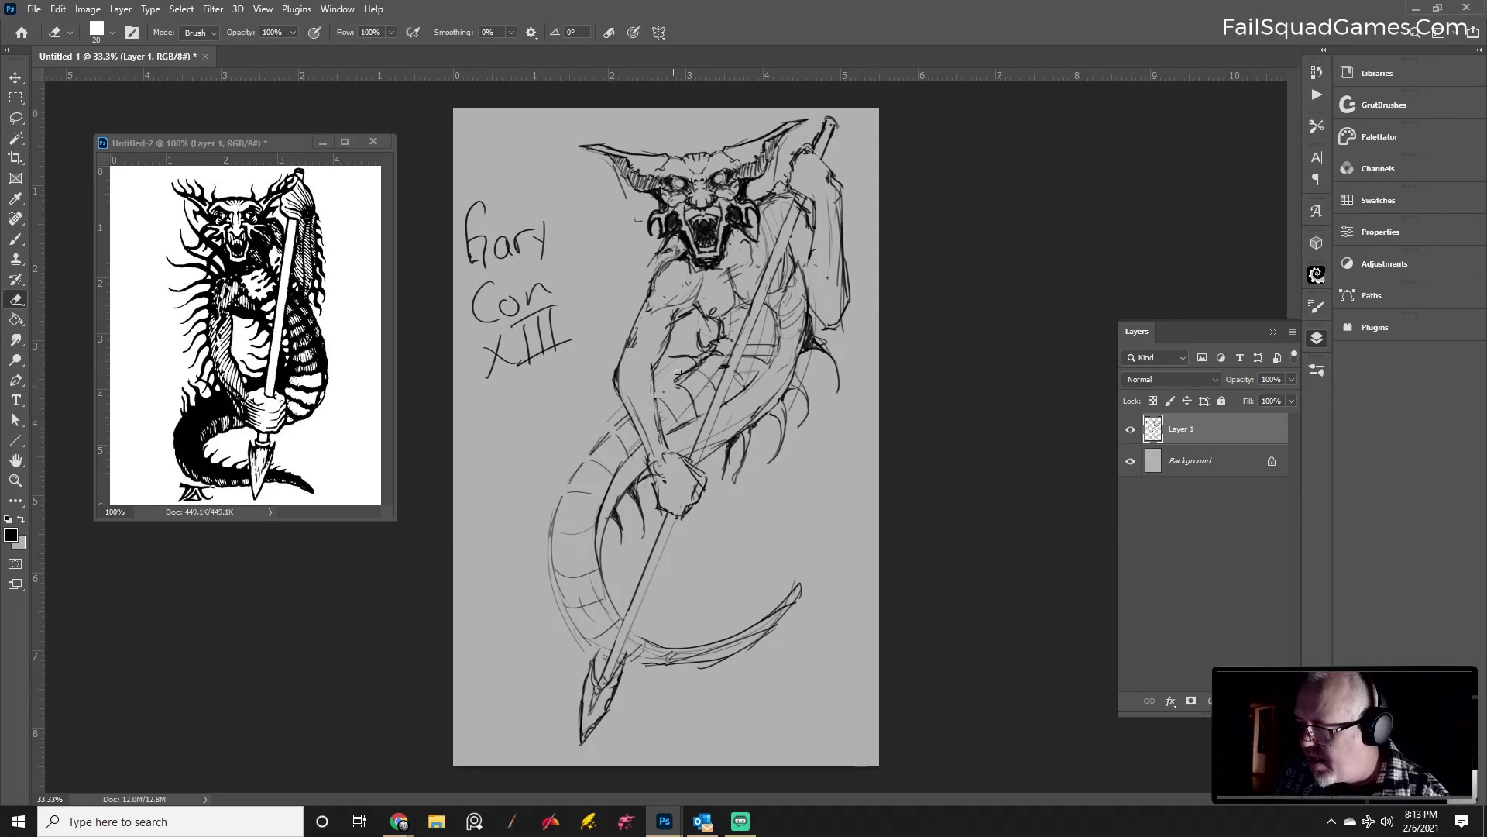
{"action": "key", "text": "b"}
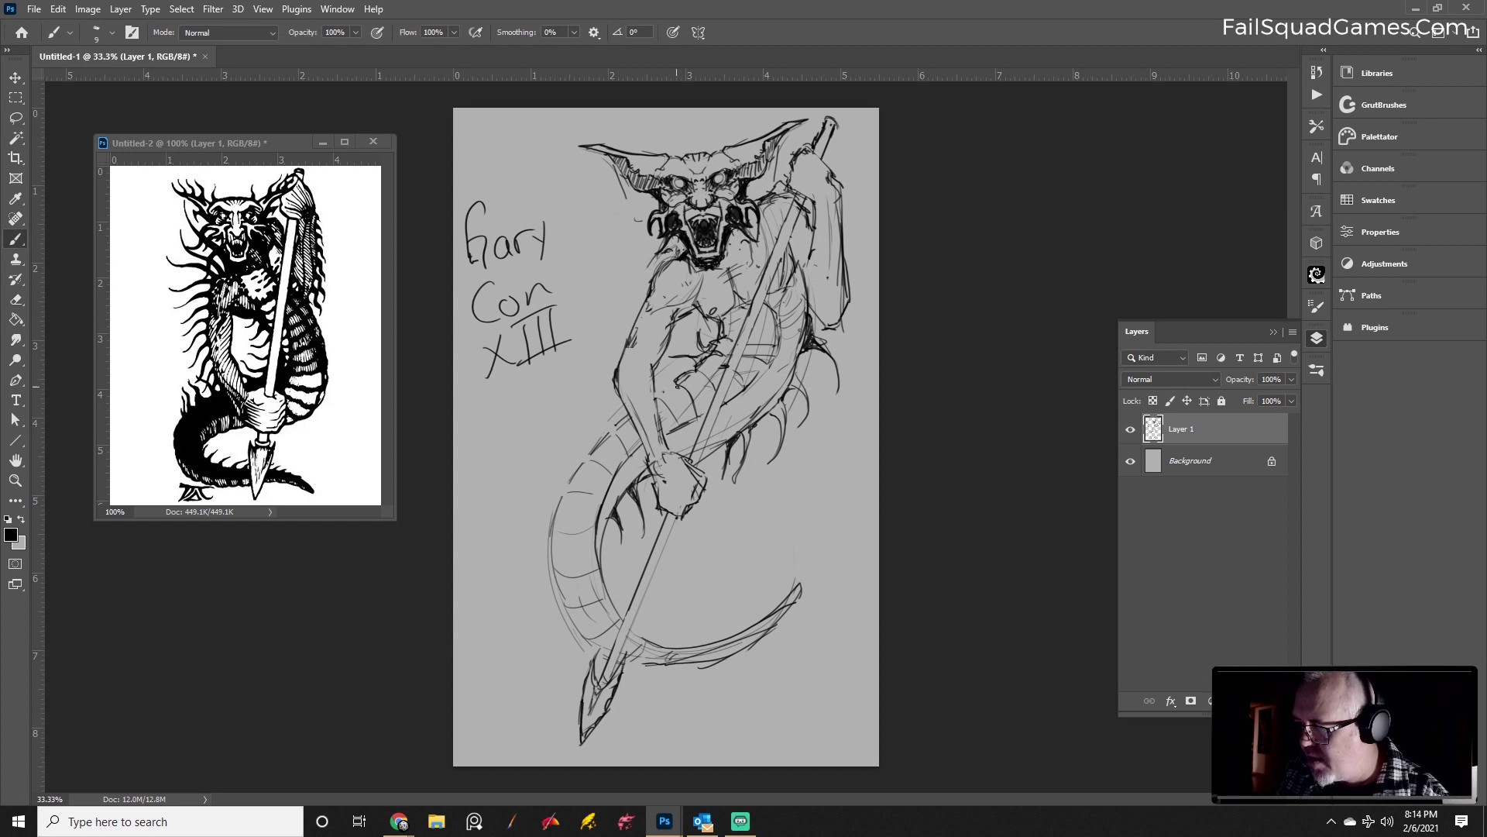
{"action": "left_click_drag", "start_coordinate": [676, 385], "coordinate": [658, 395]}
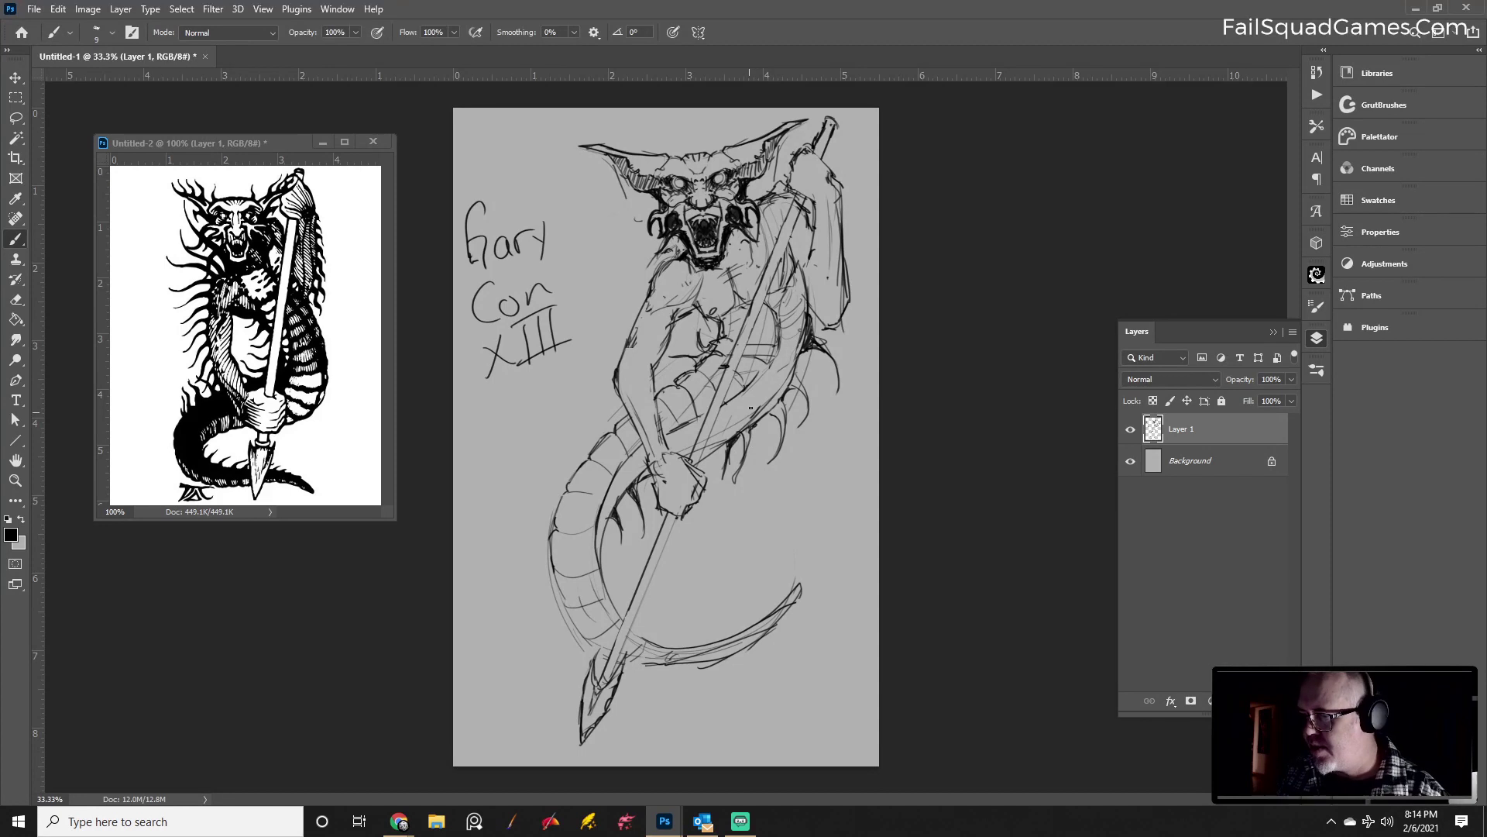
{"action": "left_click_drag", "start_coordinate": [758, 375], "coordinate": [761, 397]}
{"action": "left_click_drag", "start_coordinate": [750, 402], "coordinate": [777, 389]}
{"action": "left_click_drag", "start_coordinate": [717, 428], "coordinate": [735, 426]}
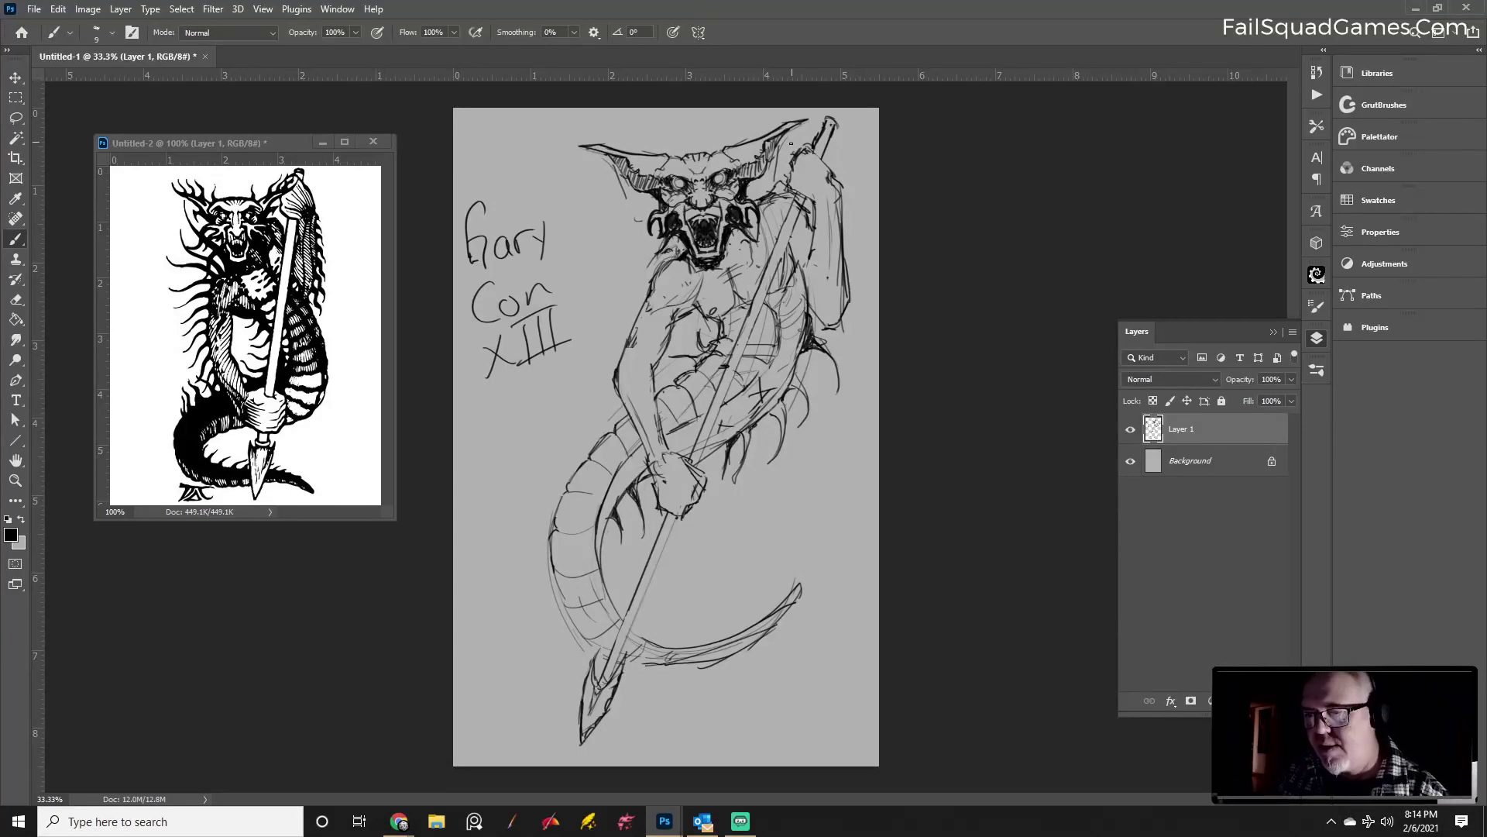
Erase rough lines around the raised fist and redraw its knuckles and fingers gripping the spear's upper end
{"action": "key", "text": "e"}
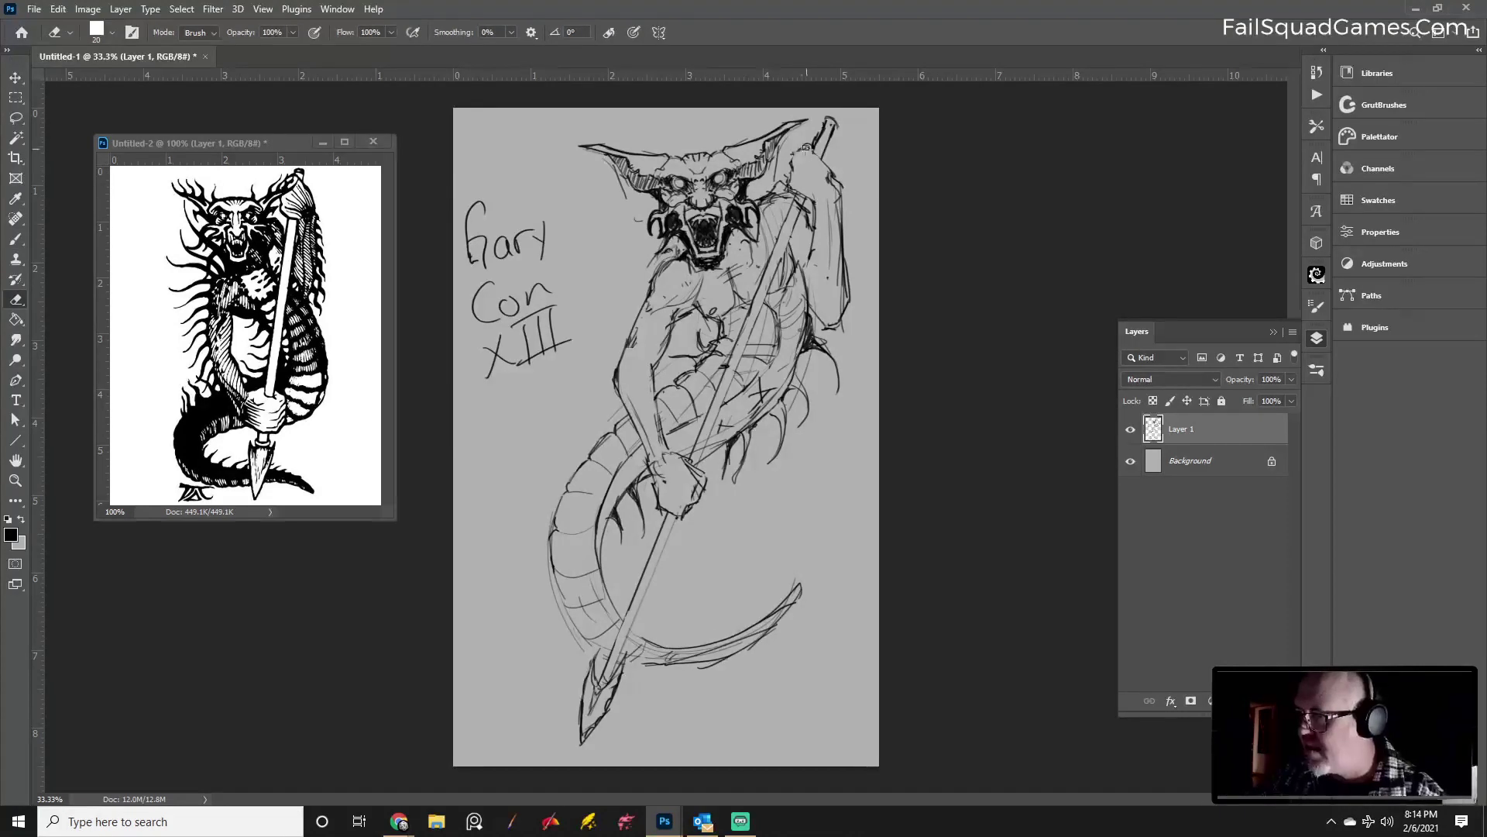
{"action": "key", "text": "b"}
{"action": "left_click_drag", "start_coordinate": [806, 143], "coordinate": [790, 169]}
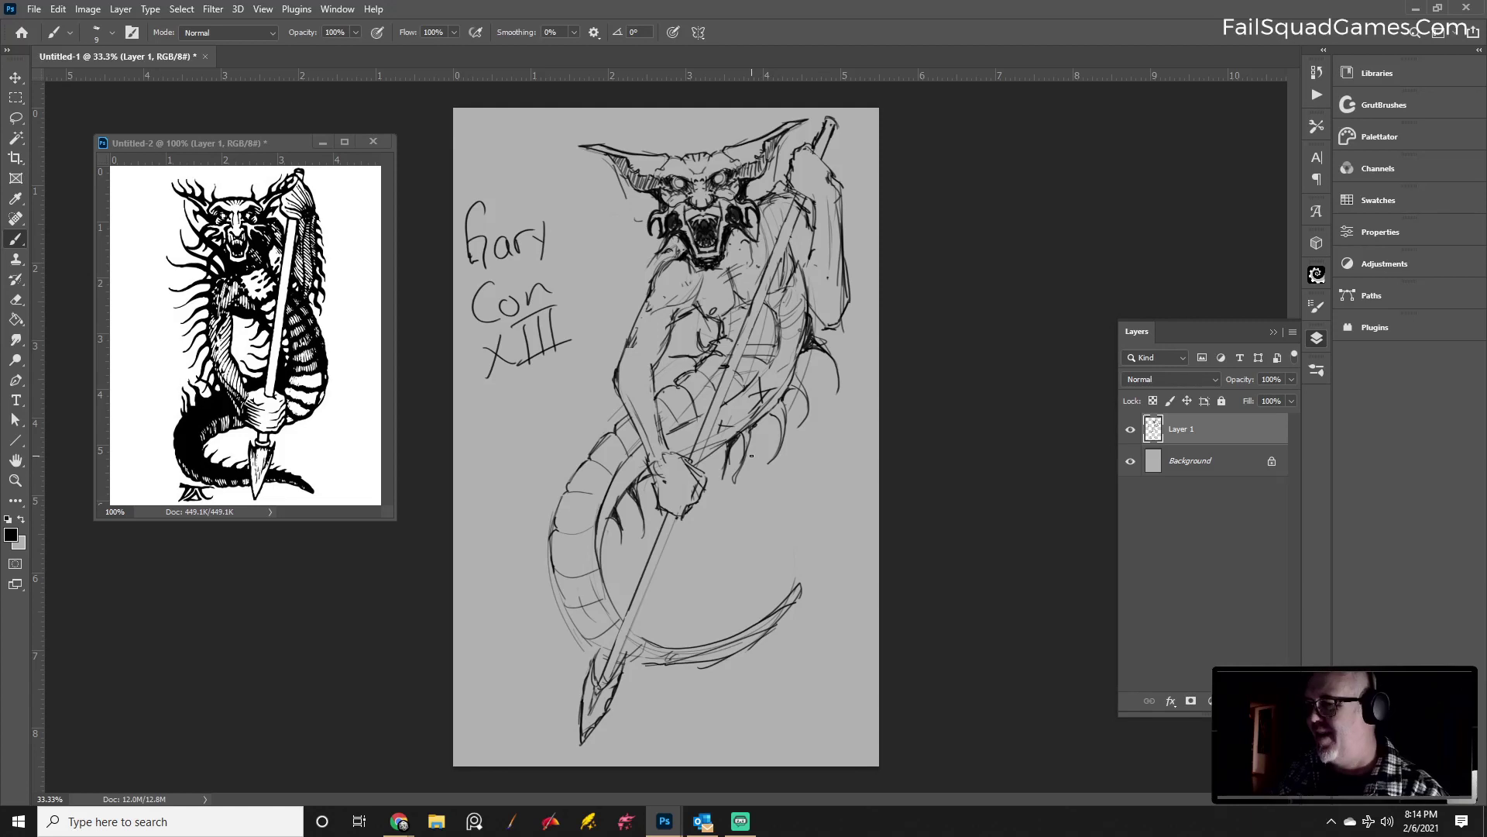
{"action": "key", "text": "e"}
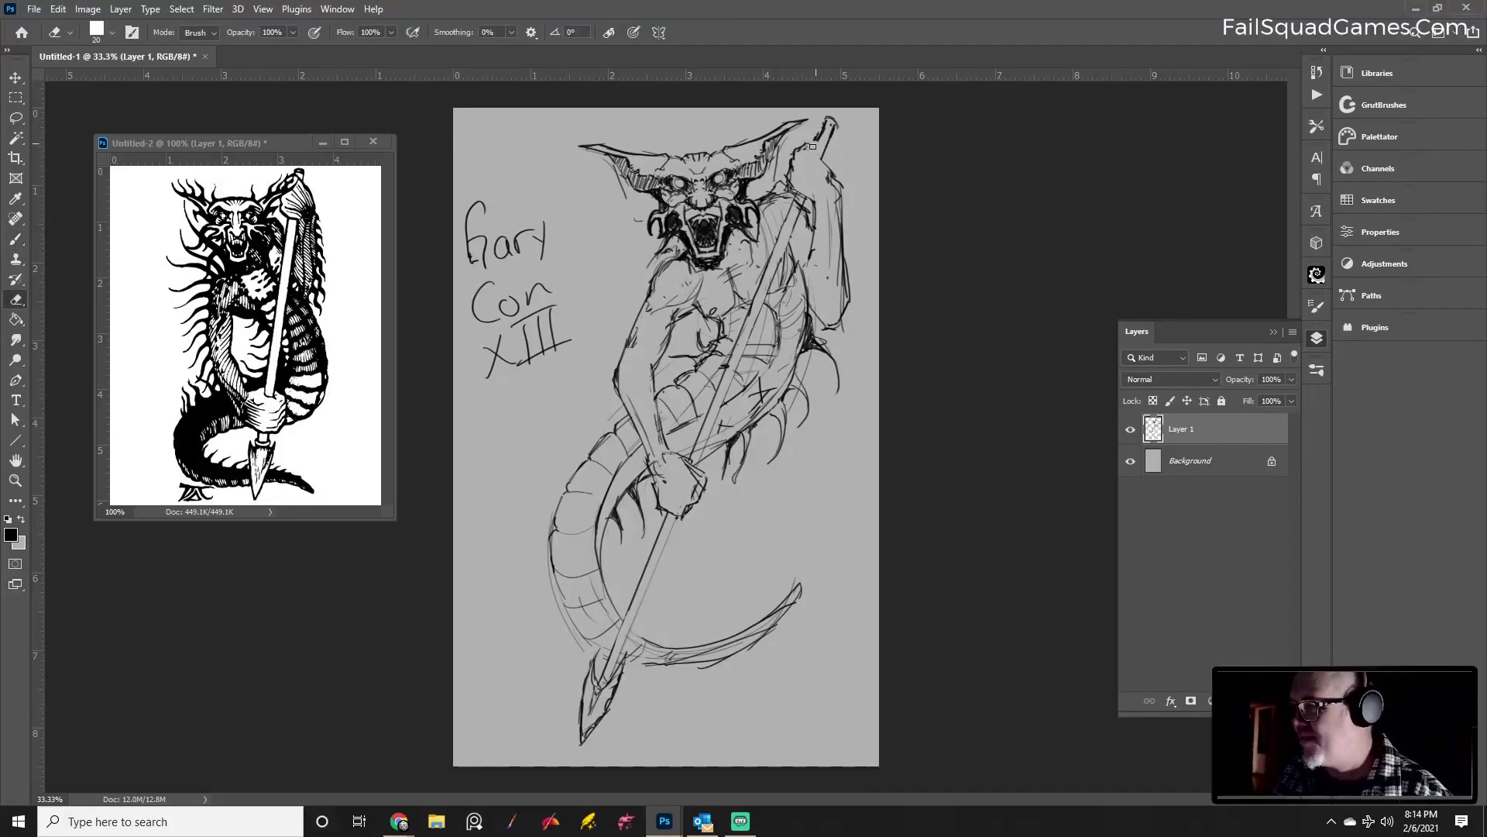
{"action": "key", "text": "b"}
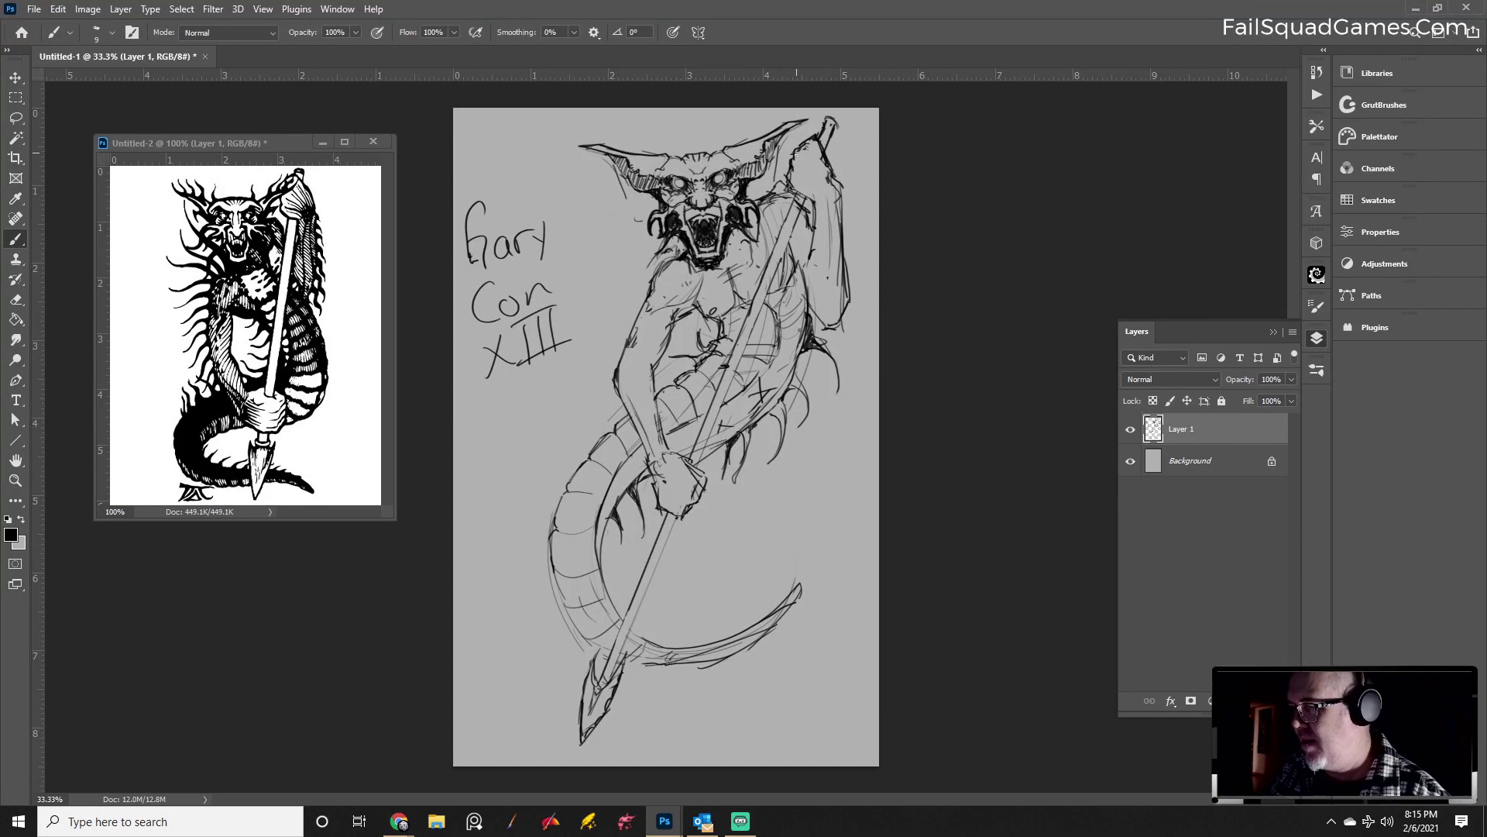
{"action": "key", "text": "e"}
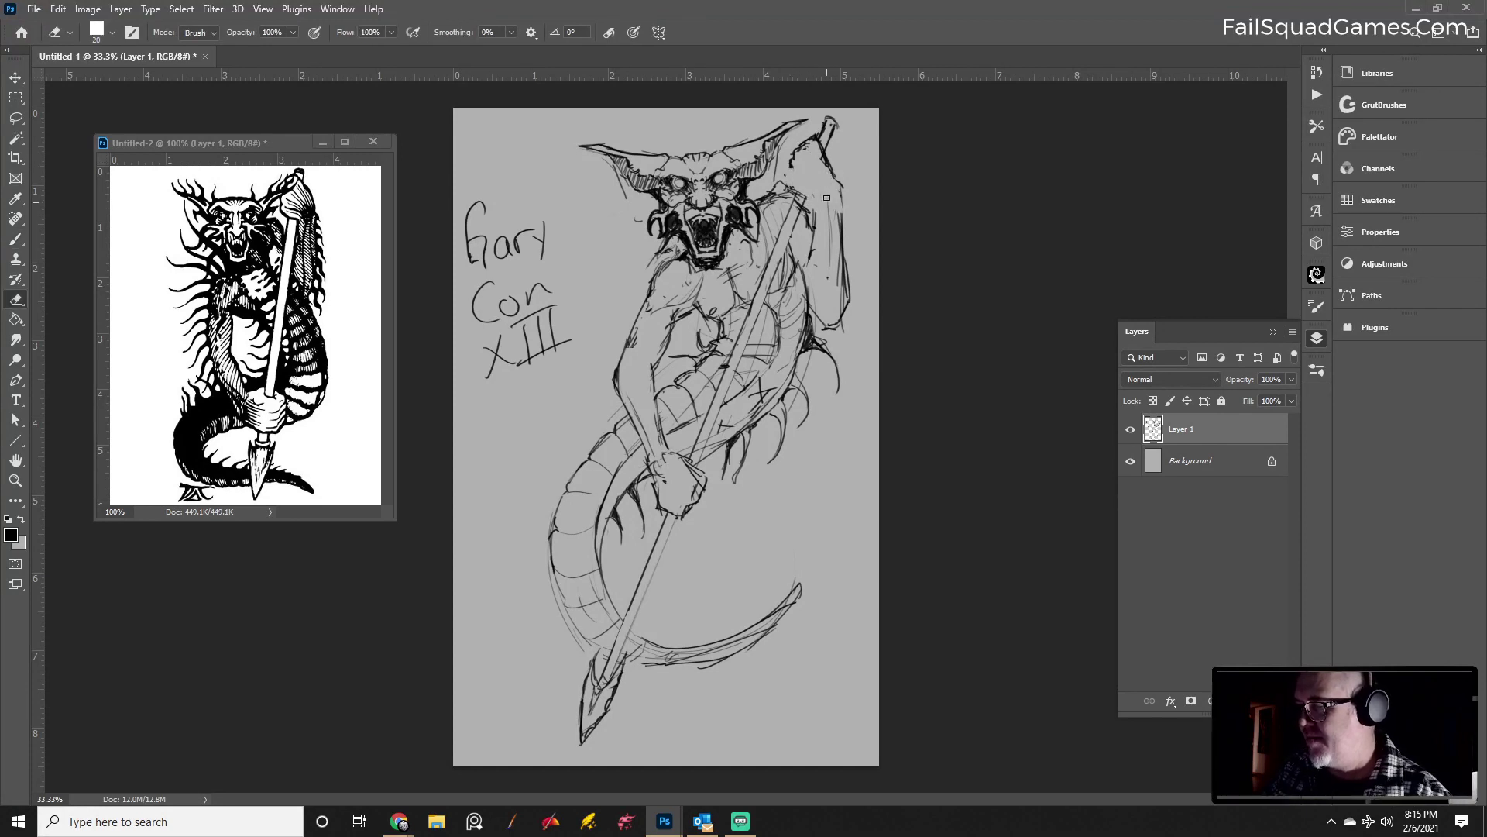
{"action": "key", "text": "b"}
{"action": "left_click_drag", "start_coordinate": [816, 139], "coordinate": [791, 153]}
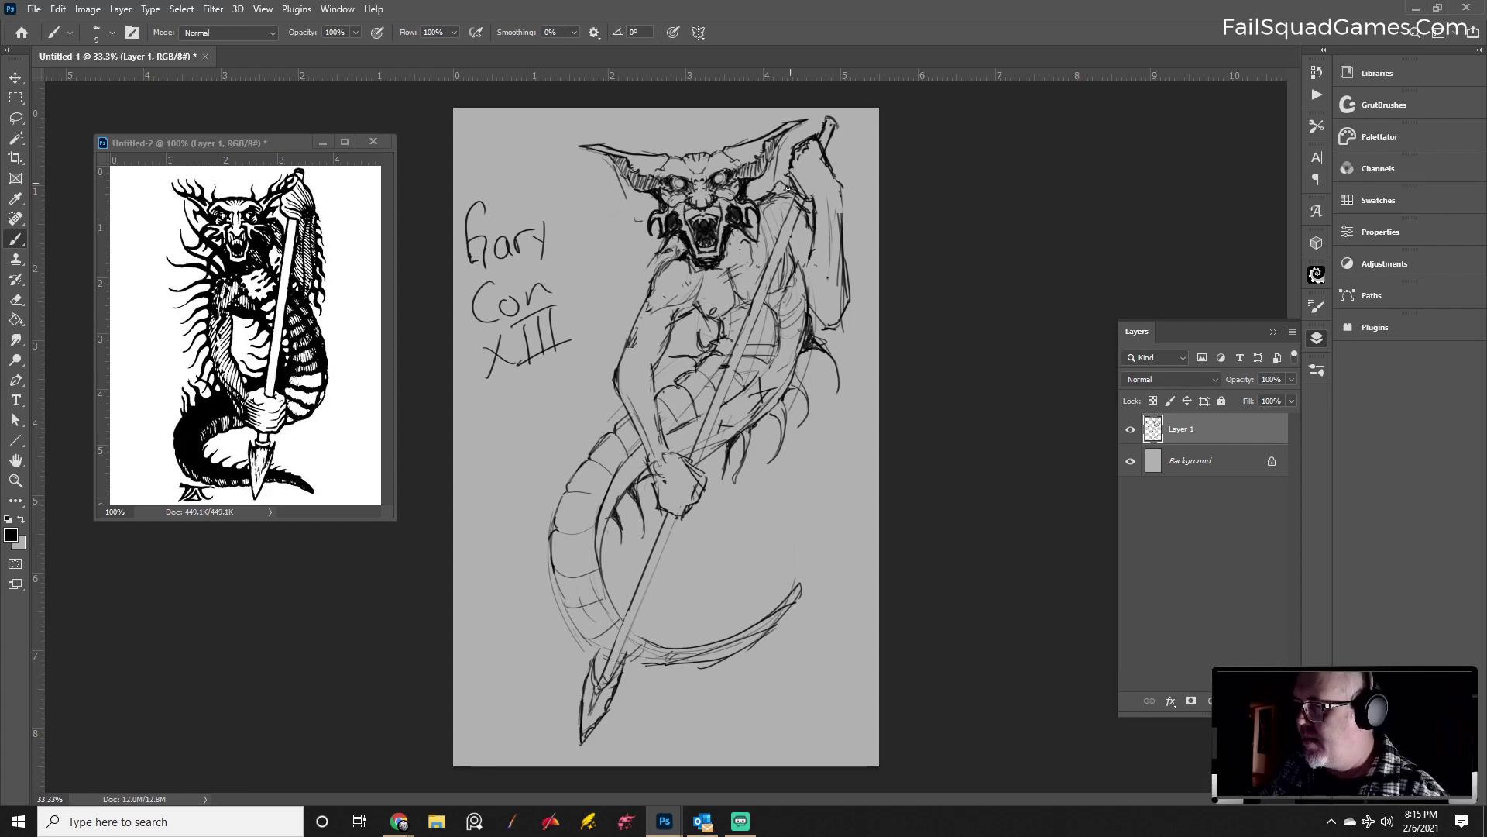
Clean up the raised wrist and forearm, redraw their contours and darken the knuckle edge of the fist
{"action": "left_click_drag", "start_coordinate": [835, 172], "coordinate": [848, 279]}
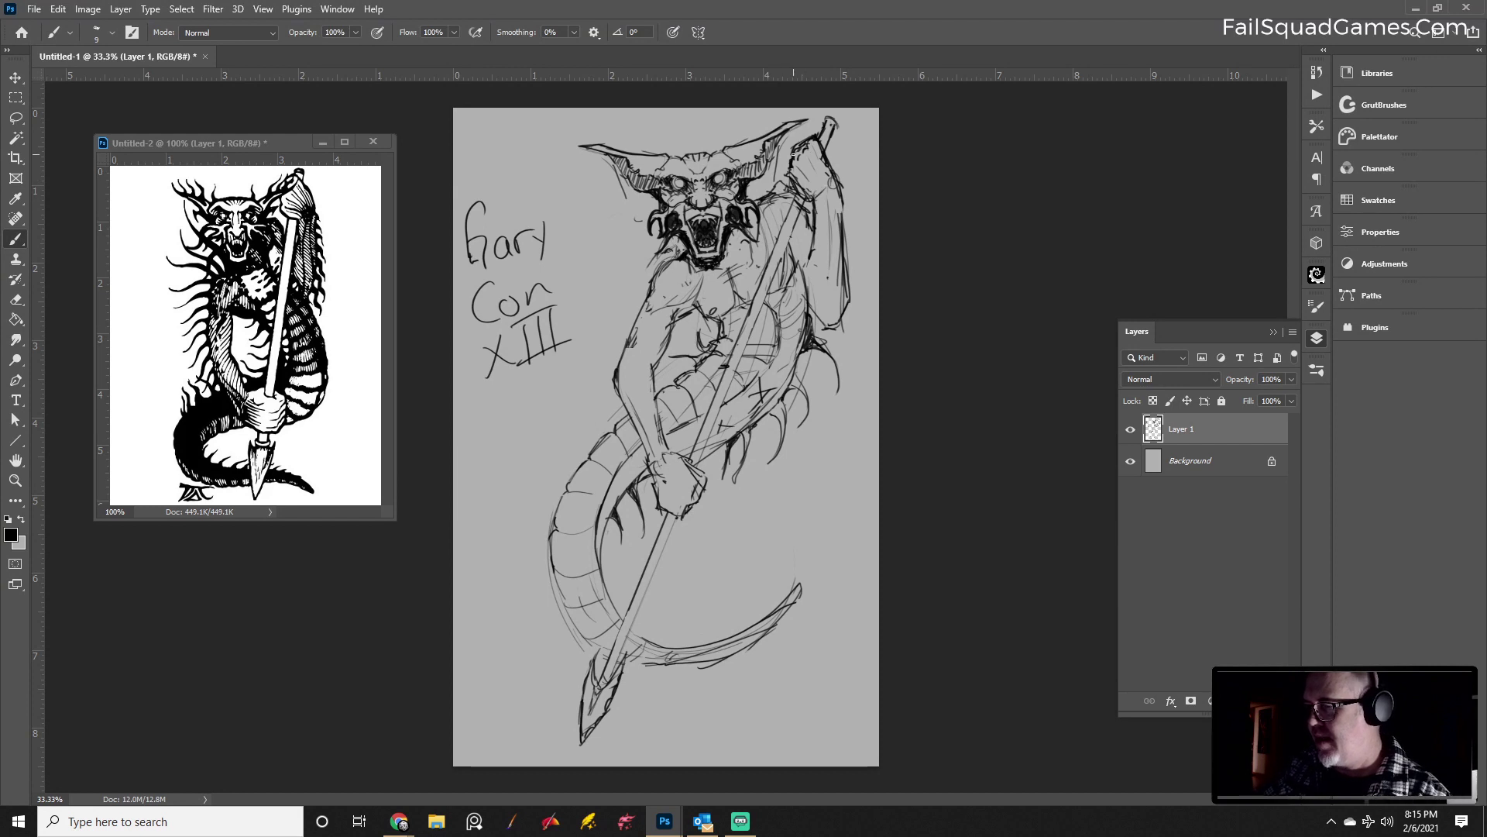
{"action": "key", "text": "e"}
{"action": "mouse_move", "coordinate": [820, 206]}
{"action": "left_mouse_down"}
{"action": "mouse_move", "coordinate": [819, 151]}
{"action": "mouse_move", "coordinate": [797, 151]}
{"action": "mouse_move", "coordinate": [791, 167]}
{"action": "mouse_move", "coordinate": [817, 146]}
{"action": "mouse_move", "coordinate": [840, 190]}
{"action": "left_mouse_up"}
{"action": "key", "text": "b"}
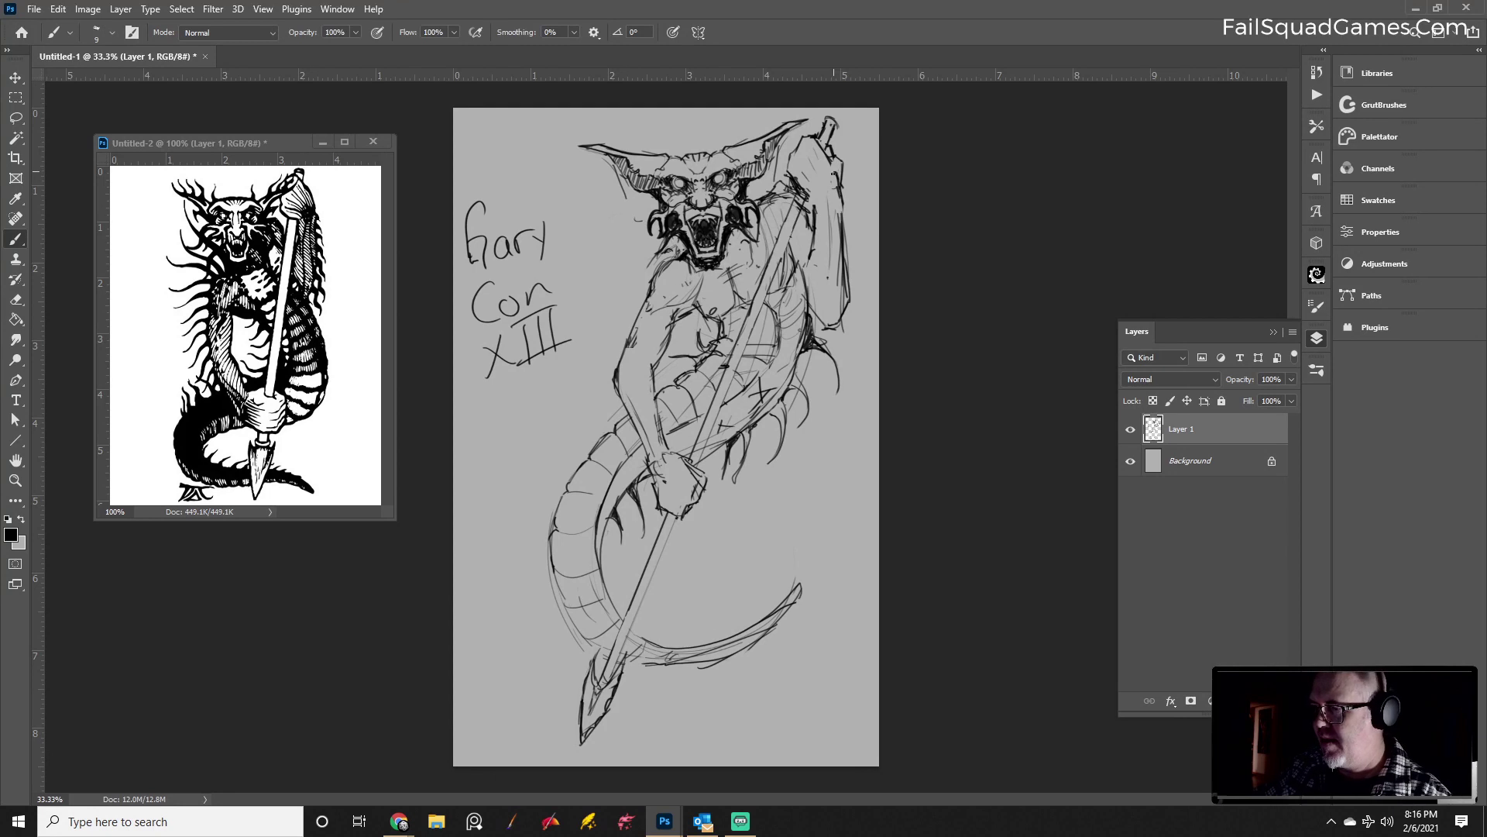
{"action": "key", "text": "e"}
{"action": "key", "text": "b"}
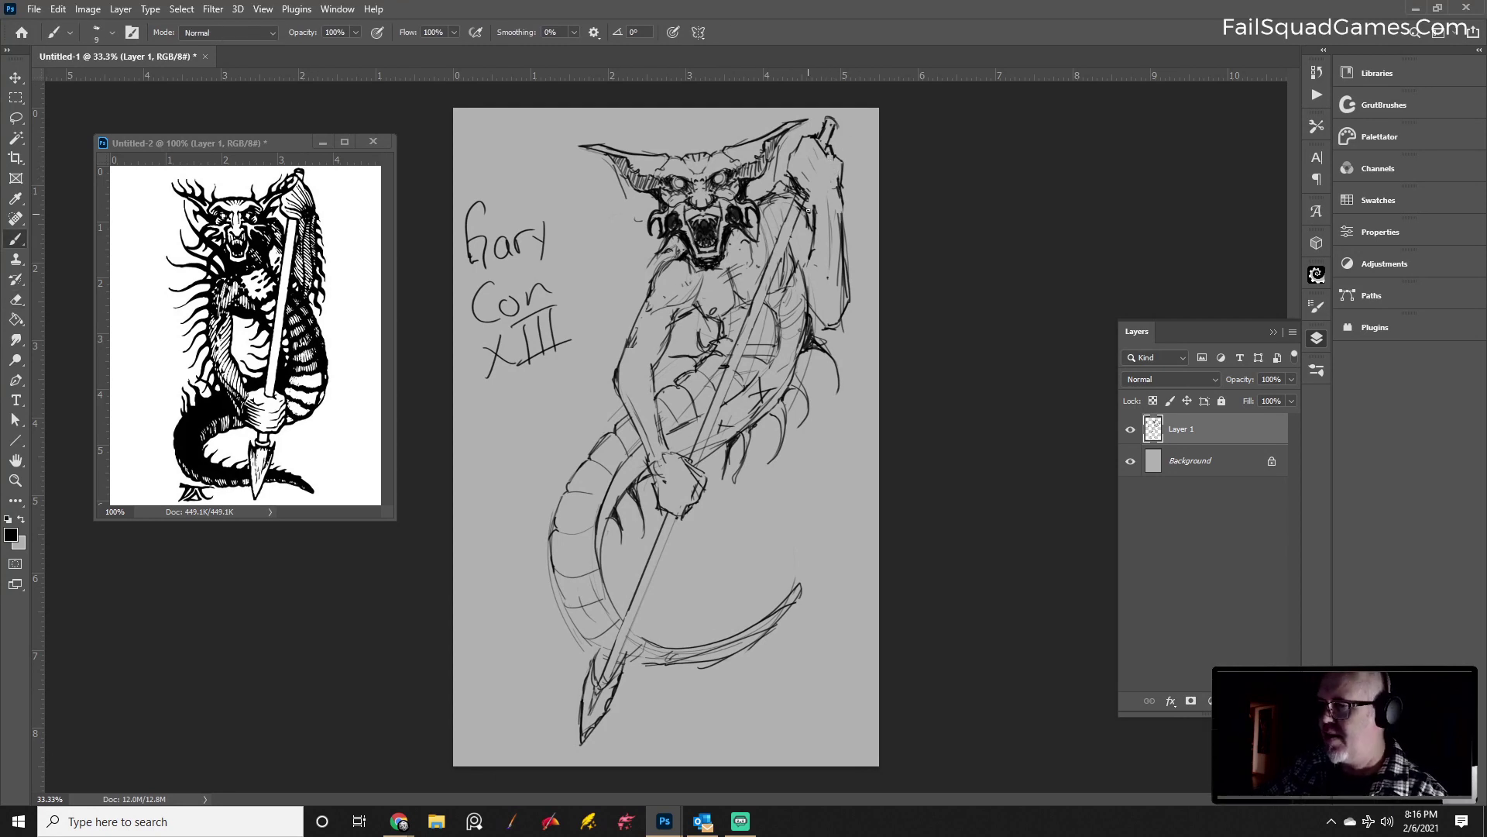
{"action": "key", "text": "e"}
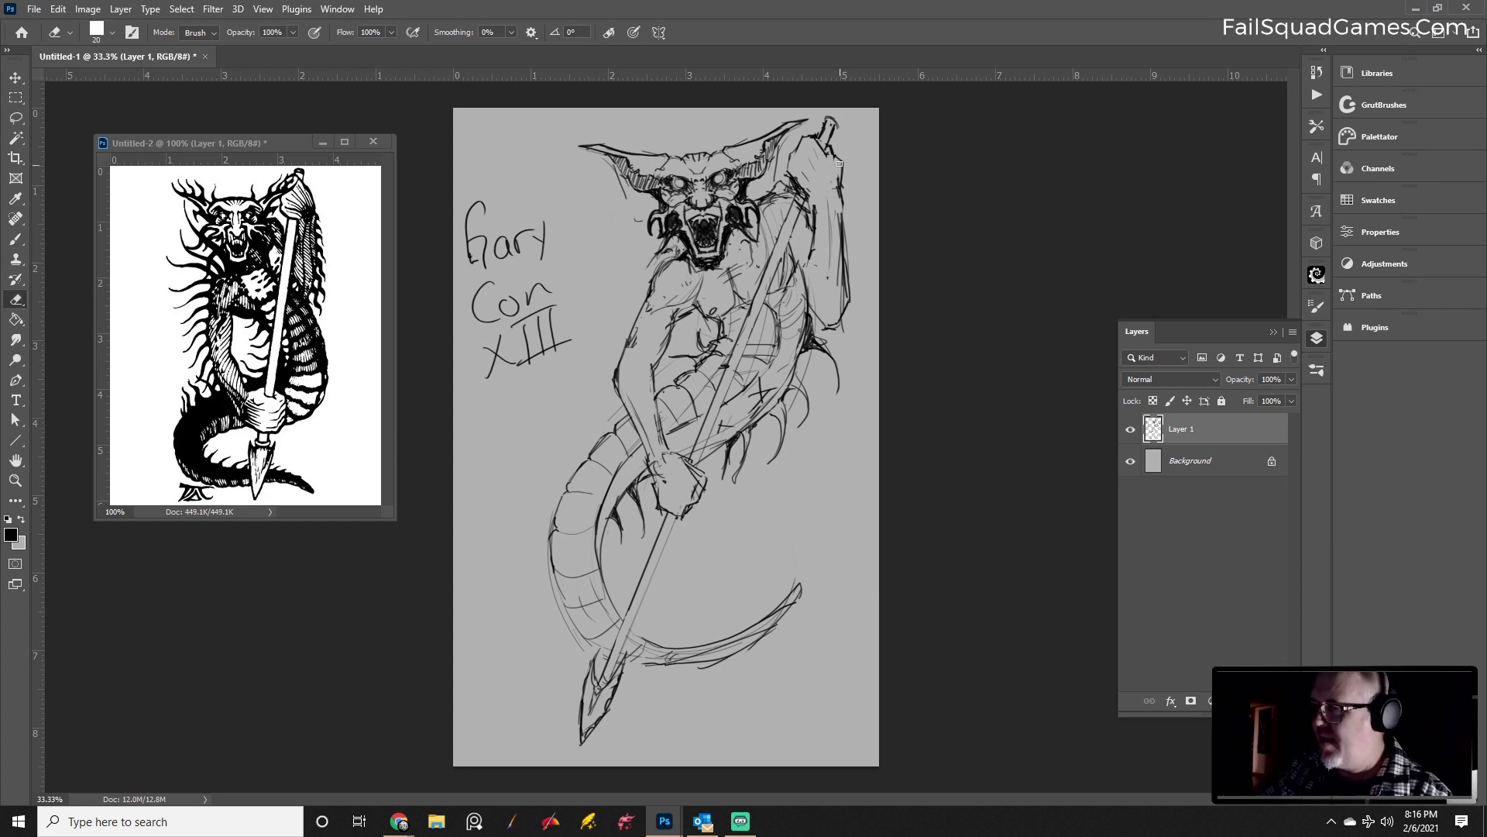
{"action": "key", "text": "b"}
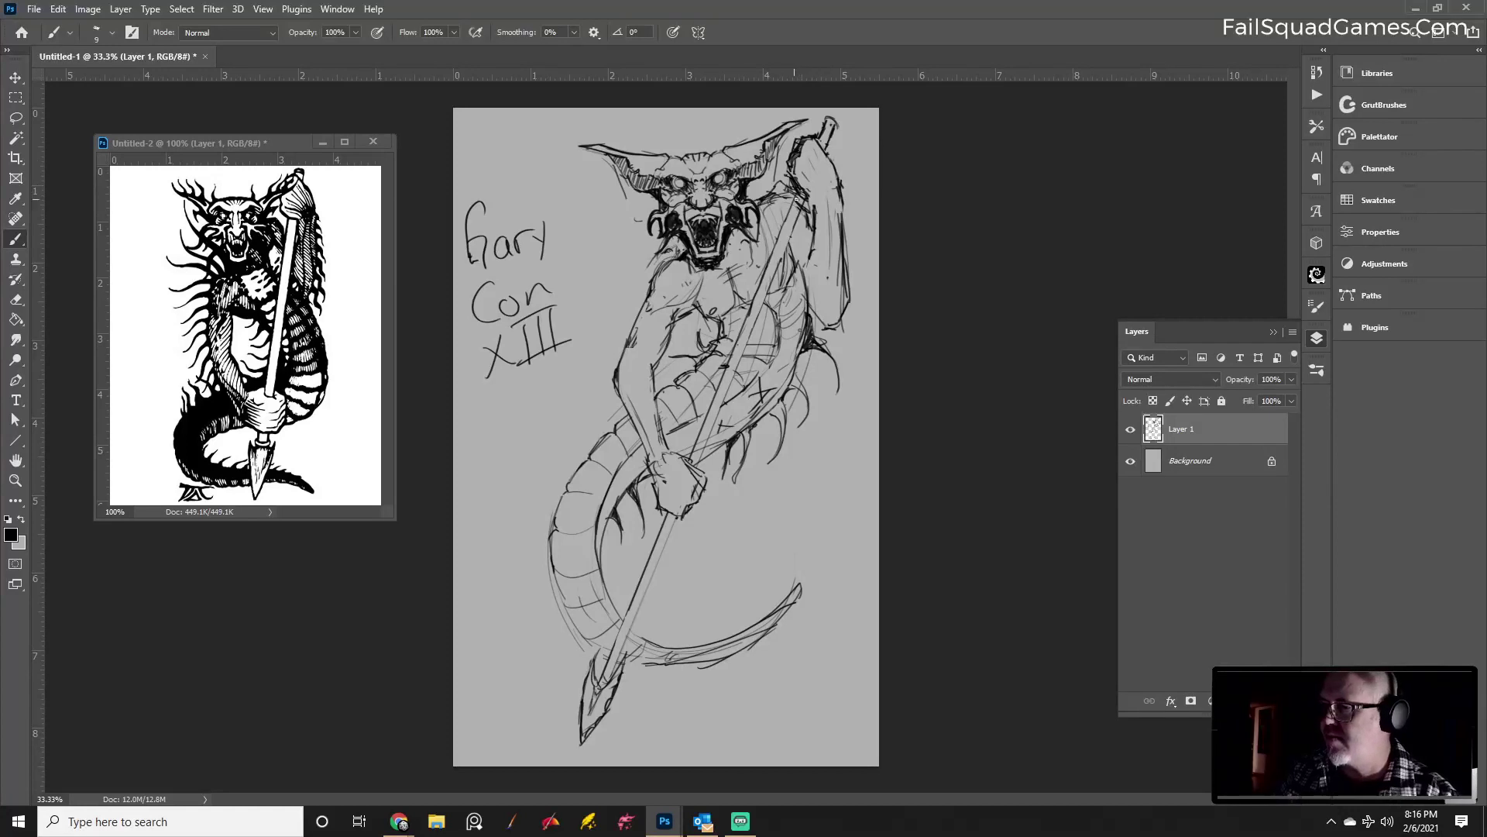
{"action": "key", "text": "e"}
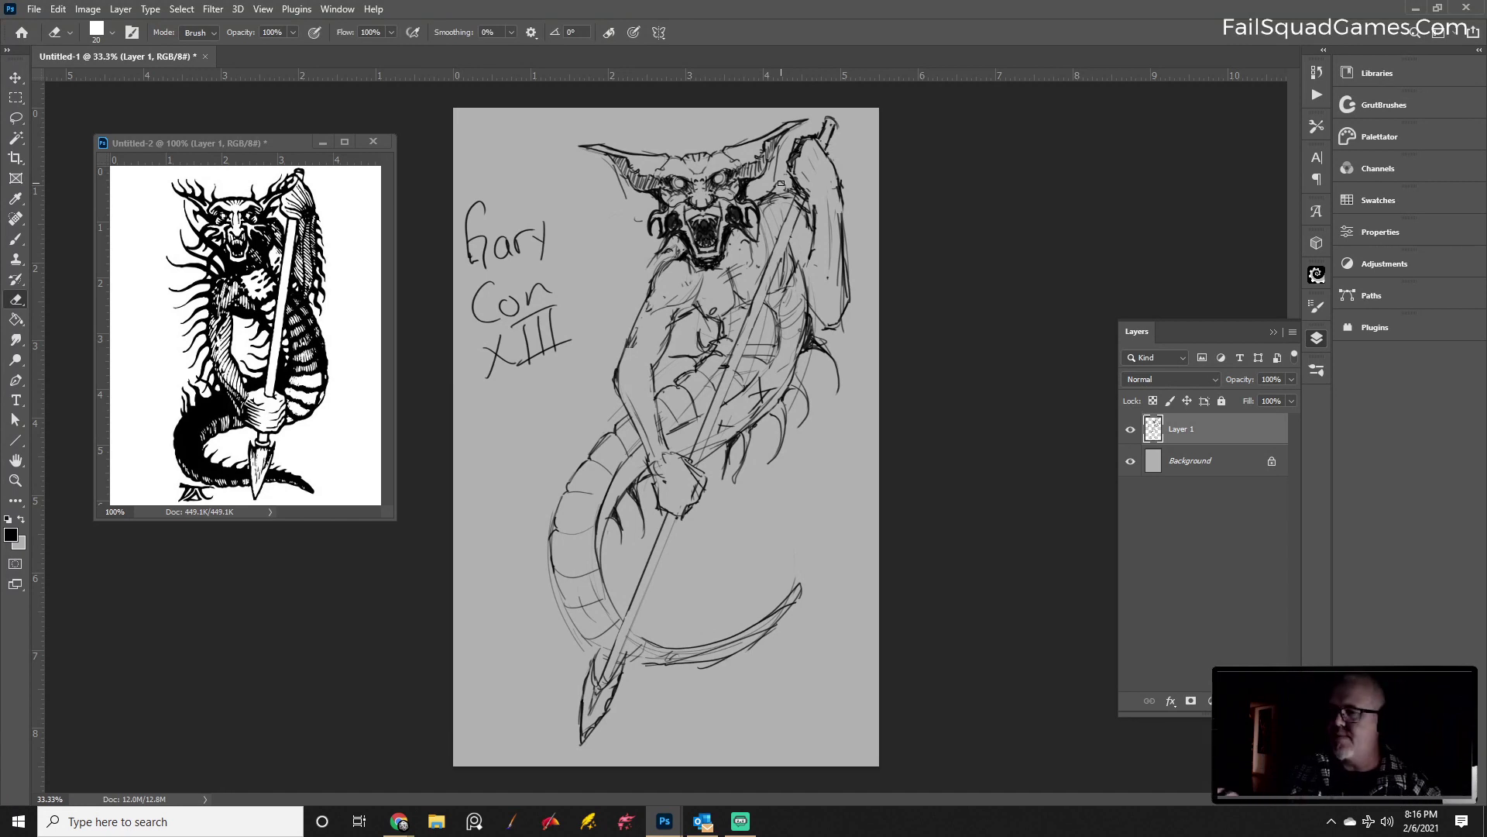
{"action": "key", "text": "b"}
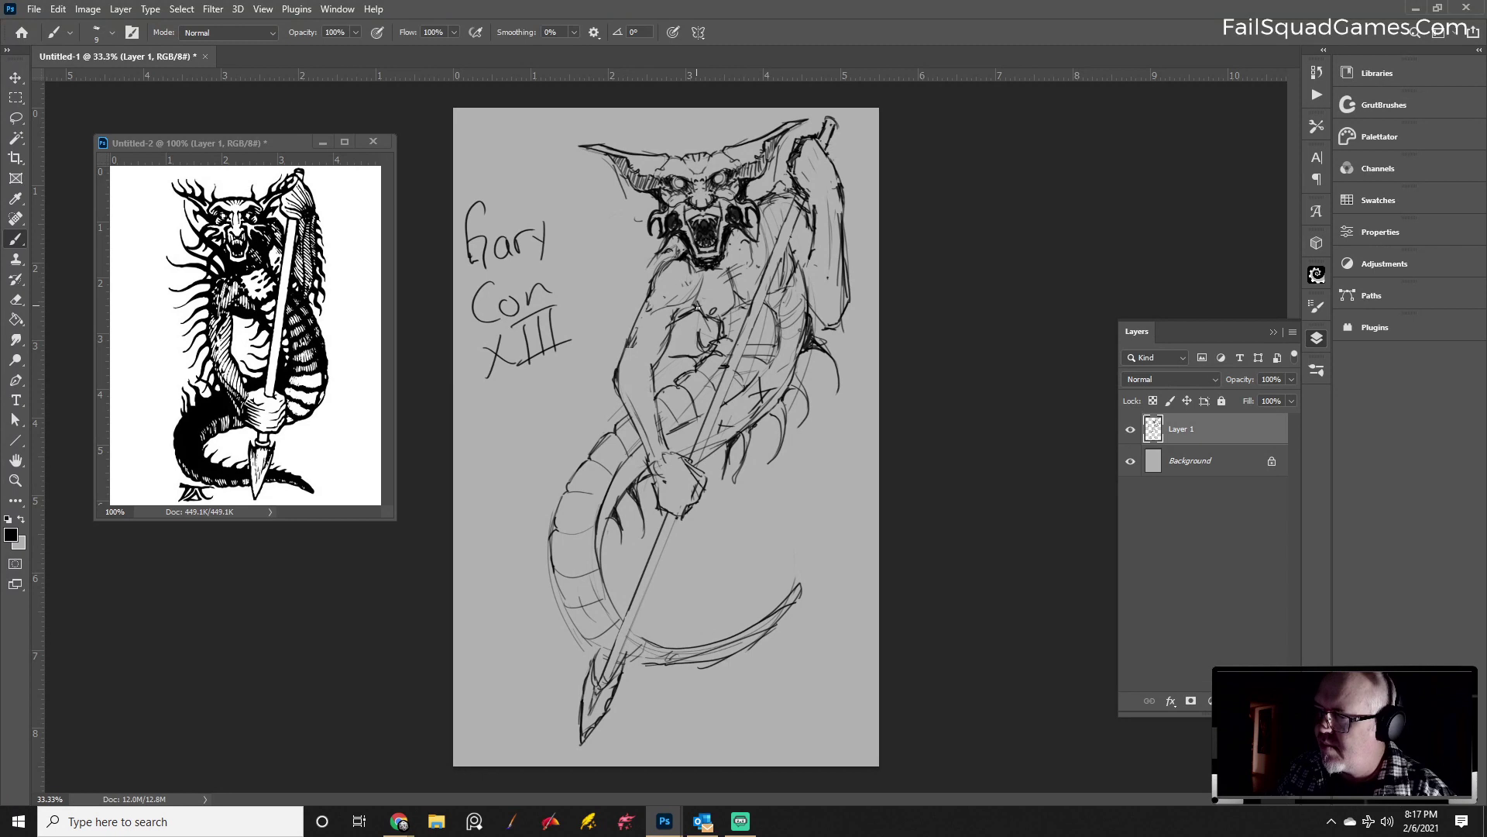
Erase and redraw the lowered arm's shoulder contour and firm up the lower edge of the tail beside the spearhead
{"action": "key", "text": "e"}
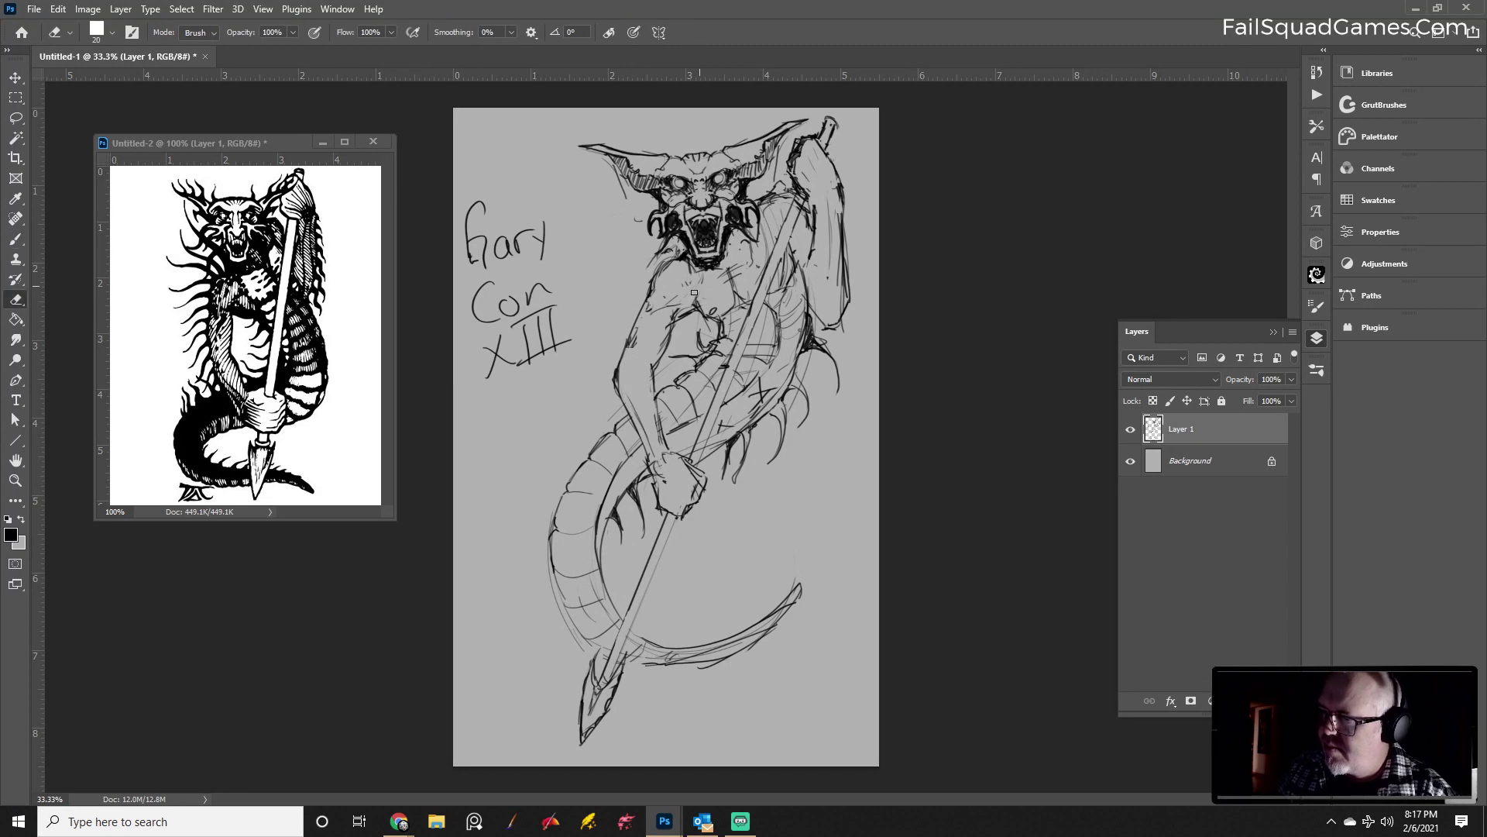
{"action": "key", "text": "b"}
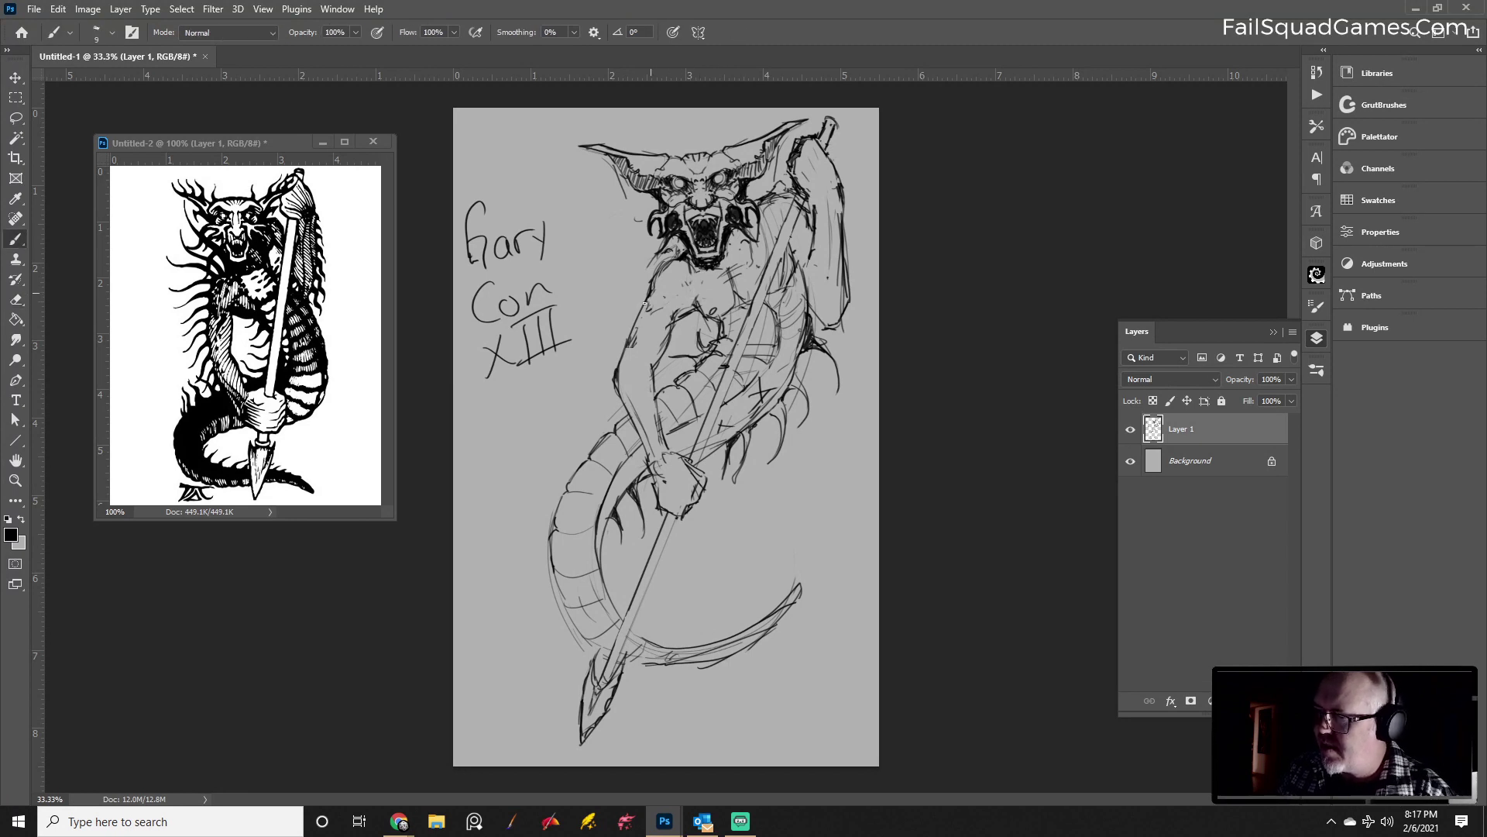
{"action": "left_click_drag", "start_coordinate": [693, 292], "coordinate": [636, 320]}
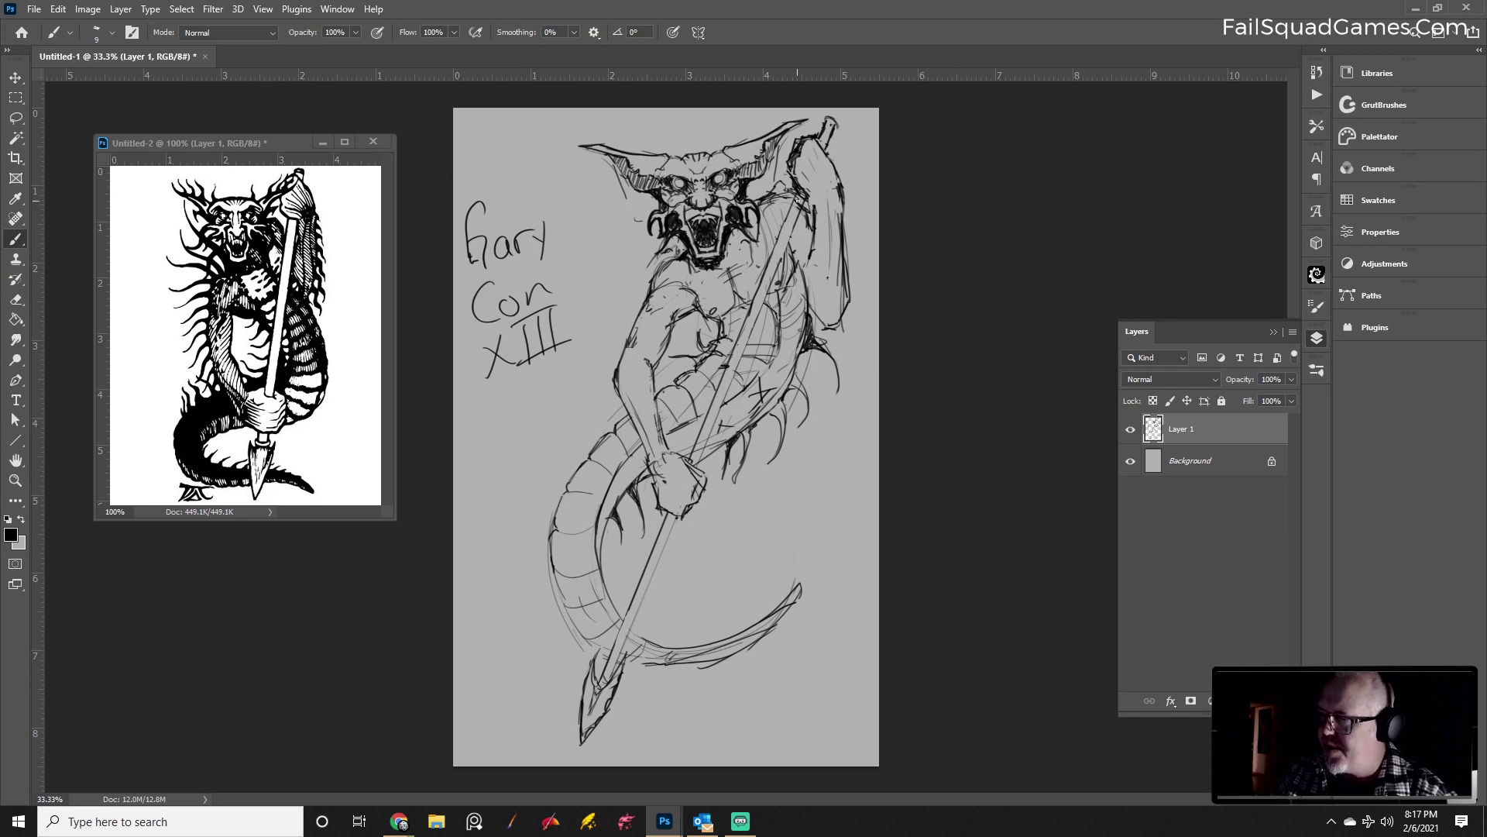
{"action": "key", "text": "e"}
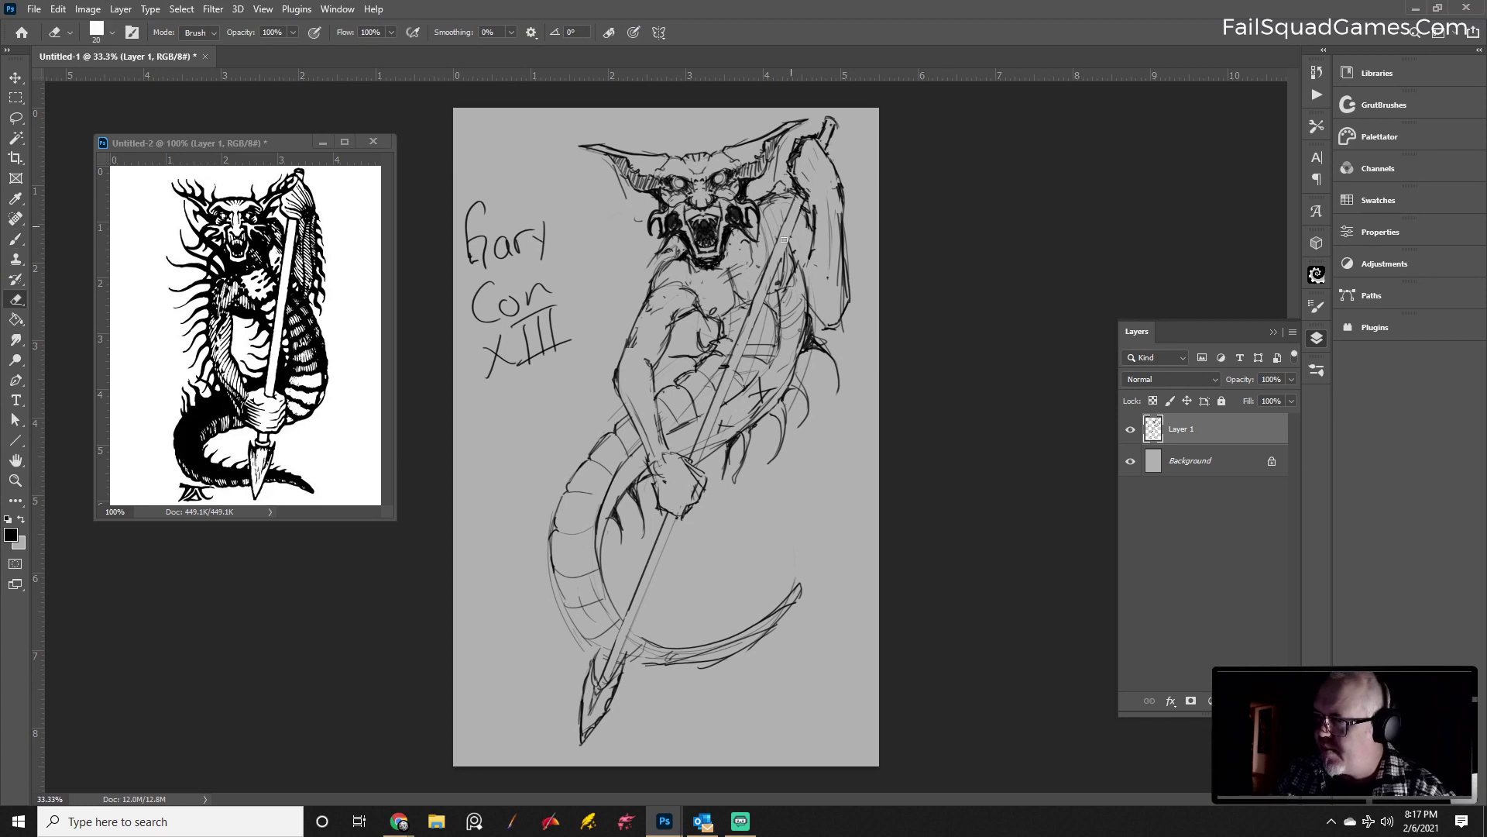
{"action": "key", "text": "b"}
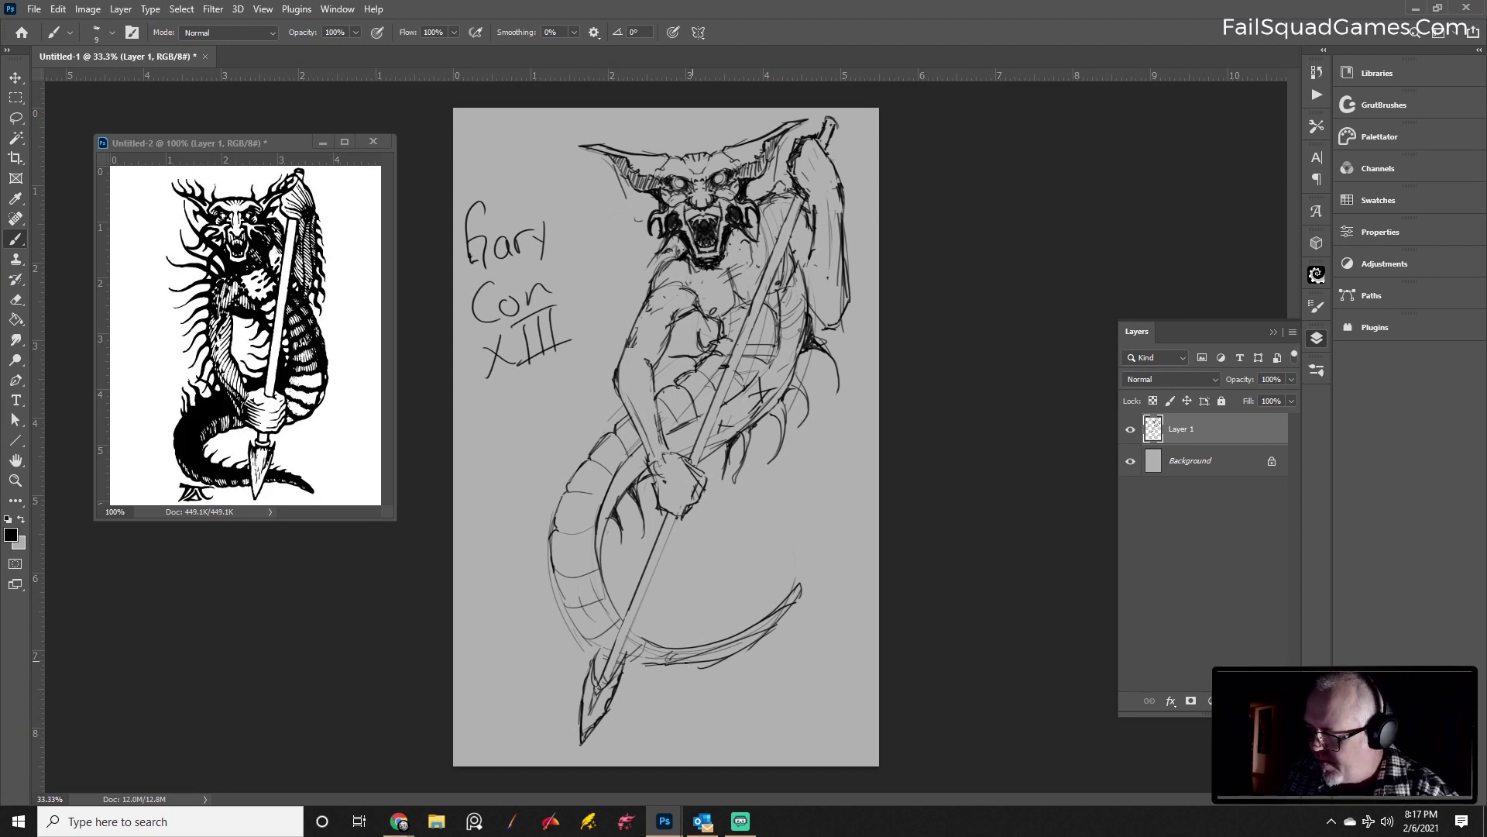
{"action": "left_click_drag", "start_coordinate": [629, 664], "coordinate": [707, 664]}
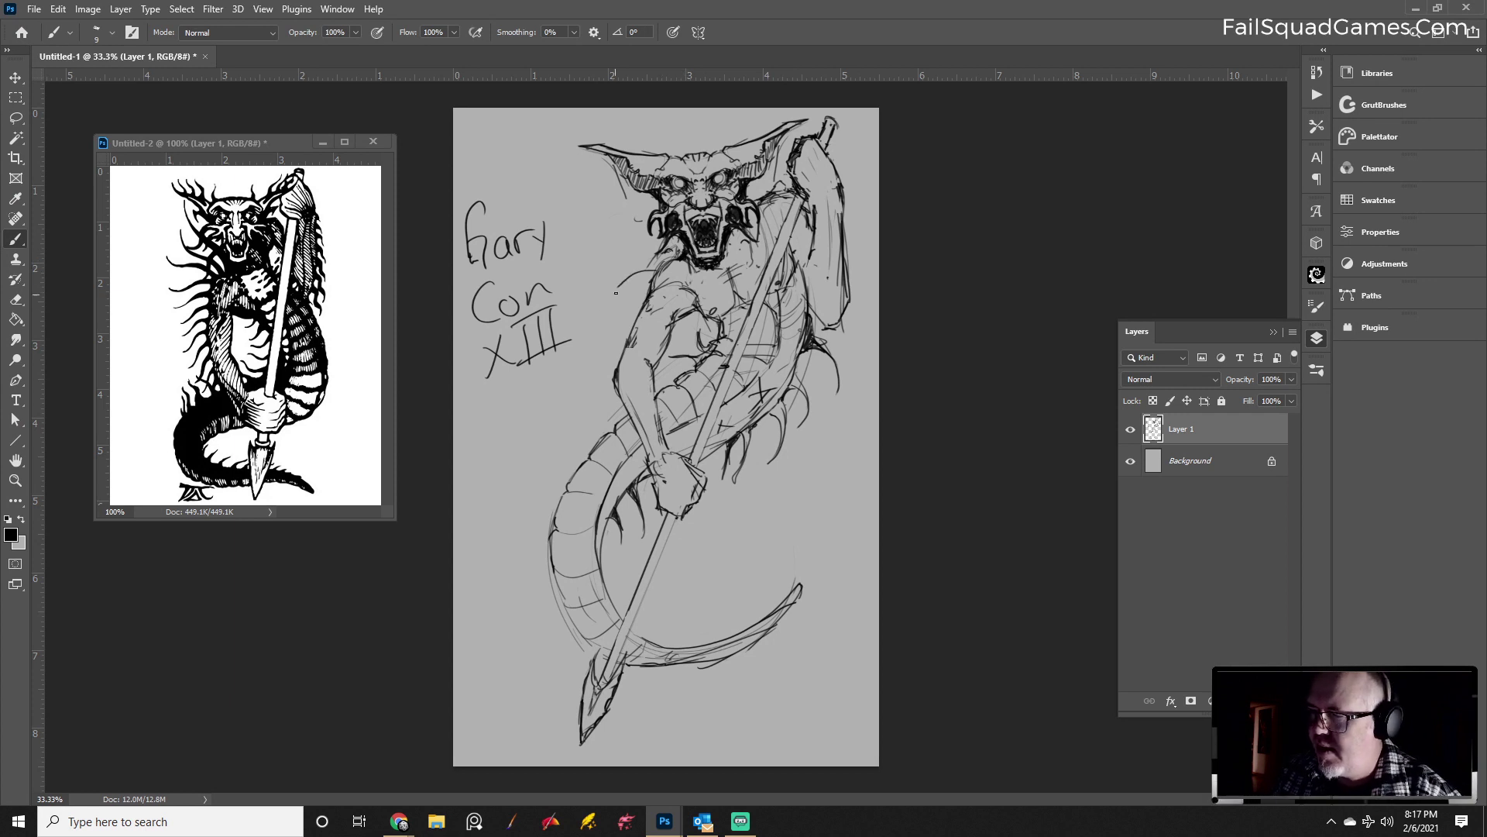
Draw wavy spines off the lowered arm's shoulder and elbow, raising the brush smoothing to its maximum along the way
{"action": "mouse_move", "coordinate": [649, 272]}
{"action": "left_mouse_down"}
{"action": "mouse_move", "coordinate": [587, 309]}
{"action": "mouse_move", "coordinate": [640, 280]}
{"action": "mouse_move", "coordinate": [596, 350]}
{"action": "left_mouse_up"}
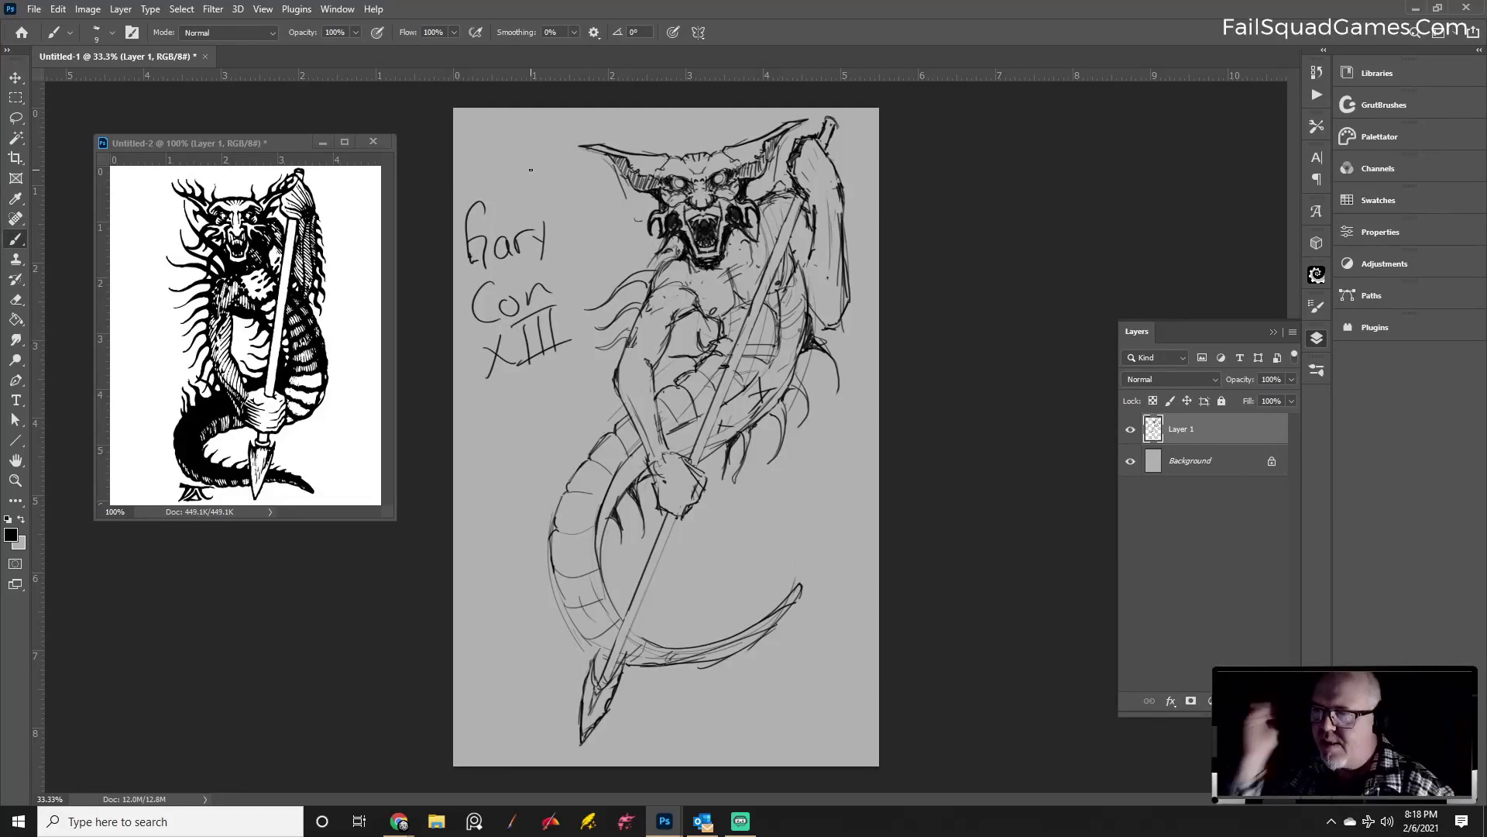
{"action": "left_click", "coordinate": [574, 32]}
{"action": "left_click_drag", "start_coordinate": [573, 50], "coordinate": [671, 46]}
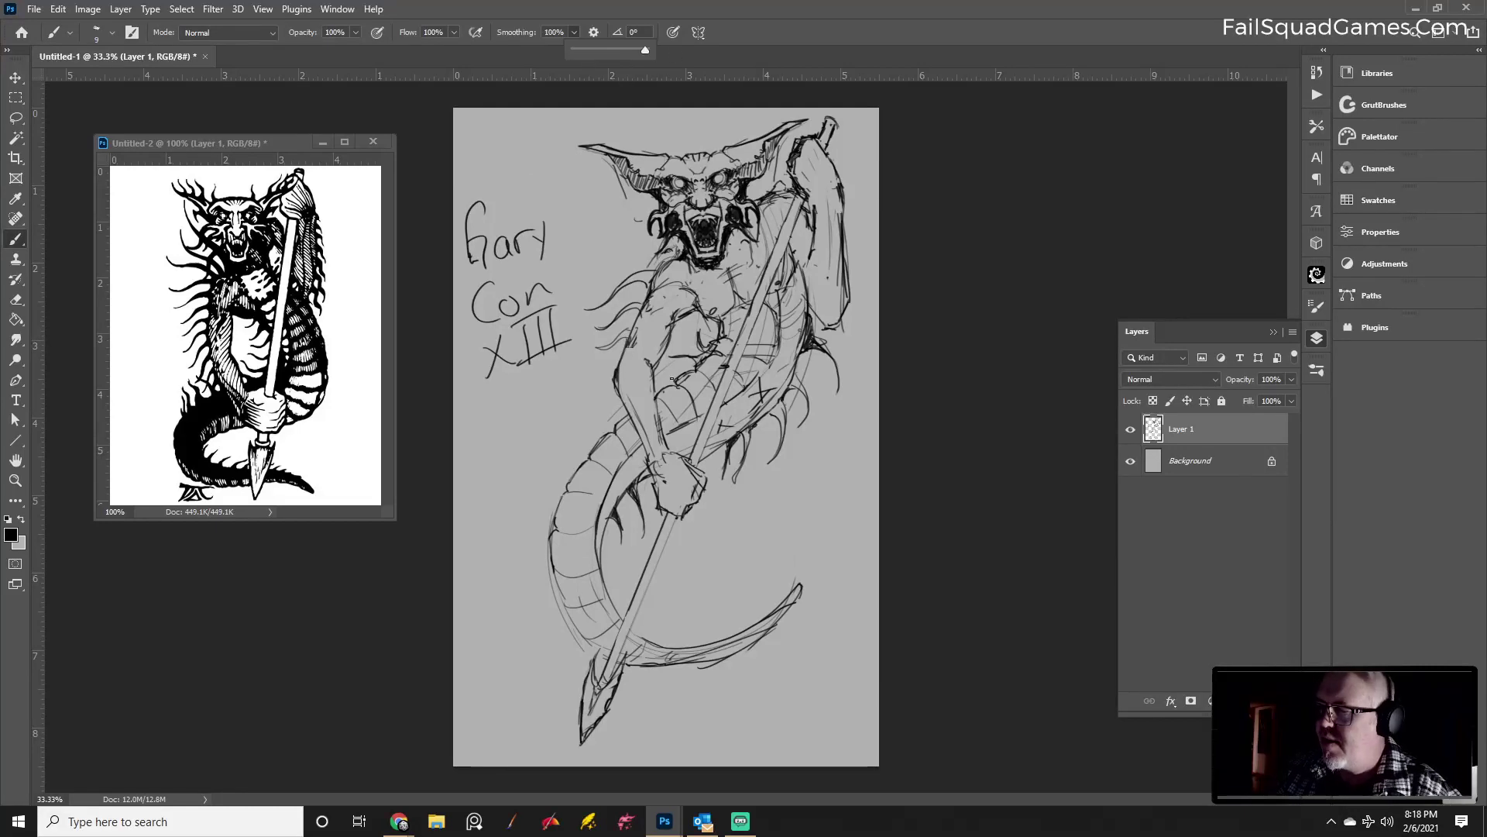
{"action": "mouse_move", "coordinate": [620, 356]}
{"action": "left_mouse_down"}
{"action": "mouse_move", "coordinate": [581, 398]}
{"action": "mouse_move", "coordinate": [600, 376]}
{"action": "mouse_move", "coordinate": [617, 384]}
{"action": "mouse_move", "coordinate": [569, 434]}
{"action": "mouse_move", "coordinate": [612, 395]}
{"action": "mouse_move", "coordinate": [628, 401]}
{"action": "left_mouse_up"}
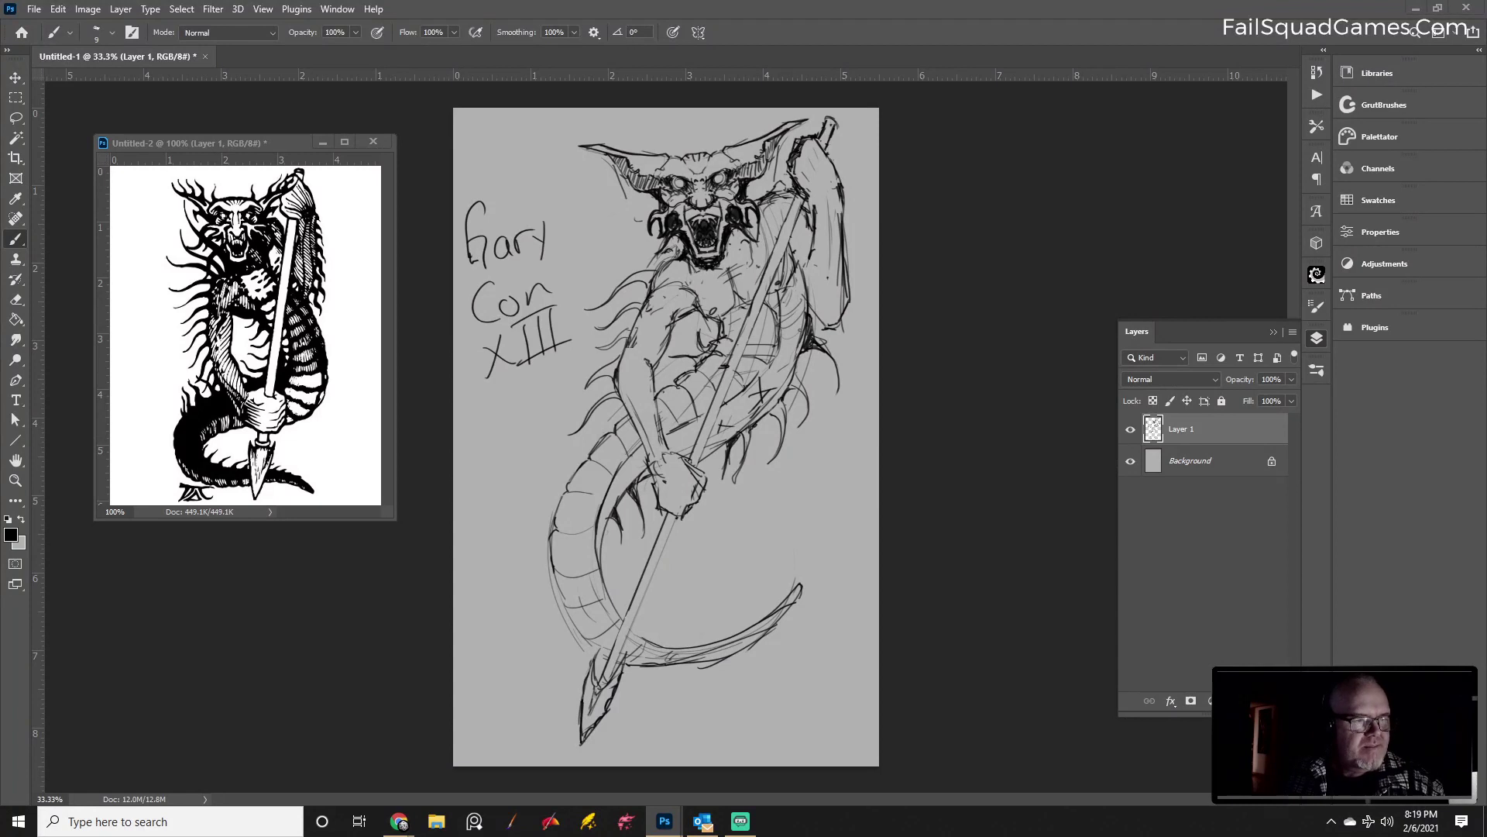
Add a curved spine on the coil's inner edge below the lowered fist and long spines along the raised arm's outer side
{"action": "key", "text": "alt+Tab"}
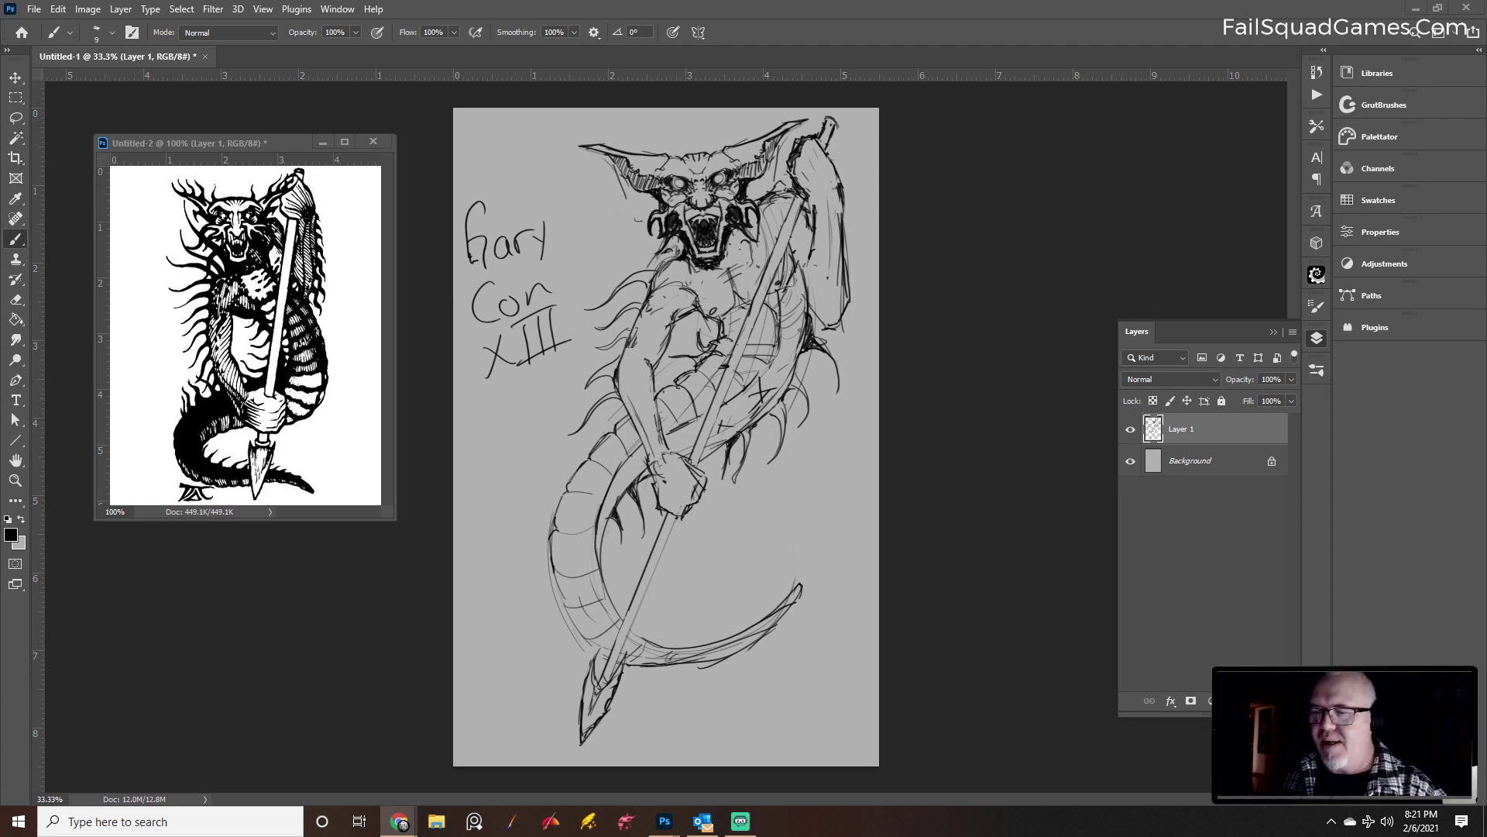
{"action": "left_click", "coordinate": [712, 461]}
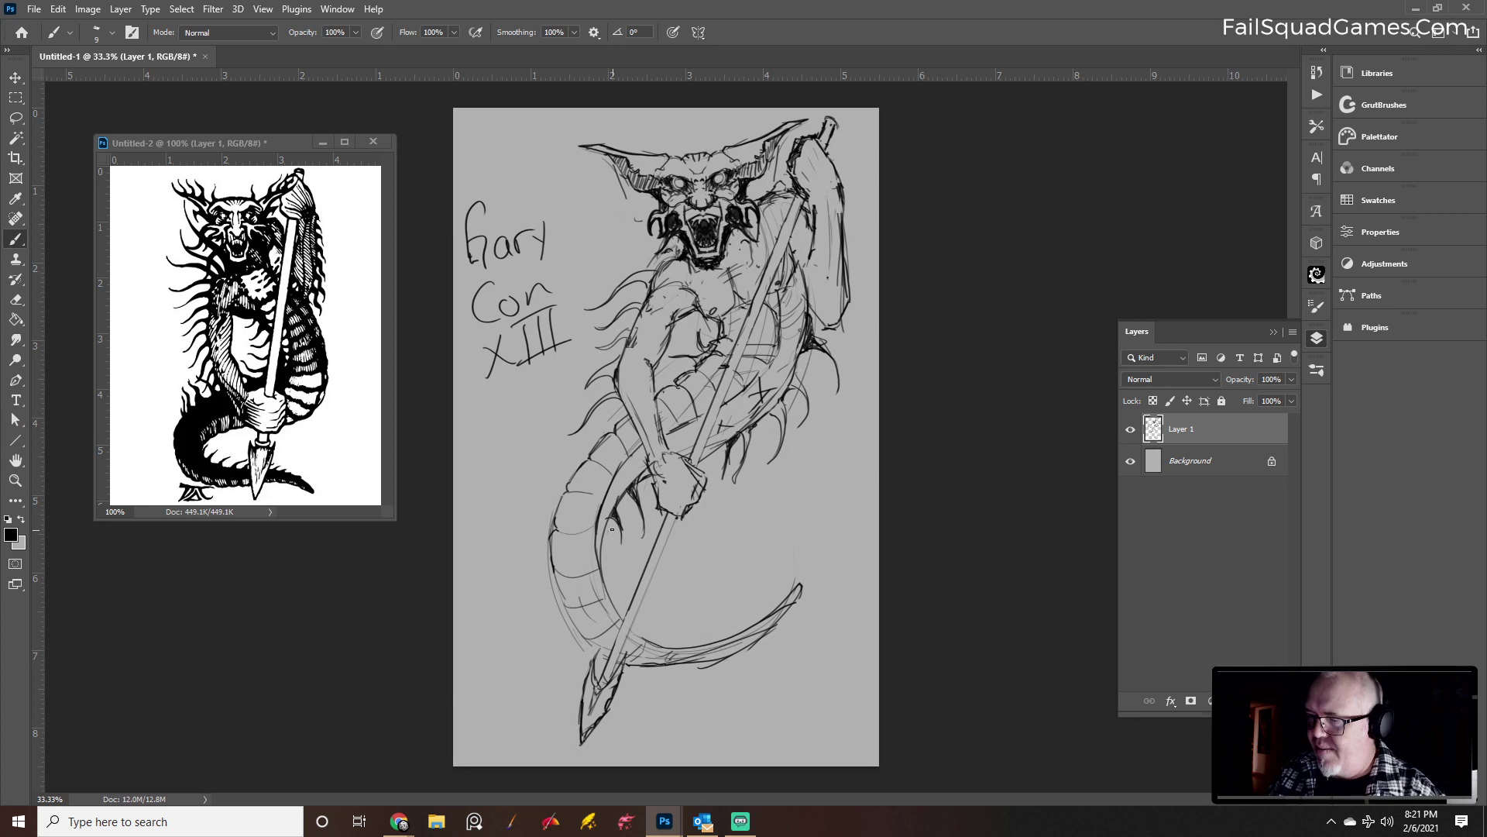
{"action": "left_click_drag", "start_coordinate": [605, 533], "coordinate": [628, 561]}
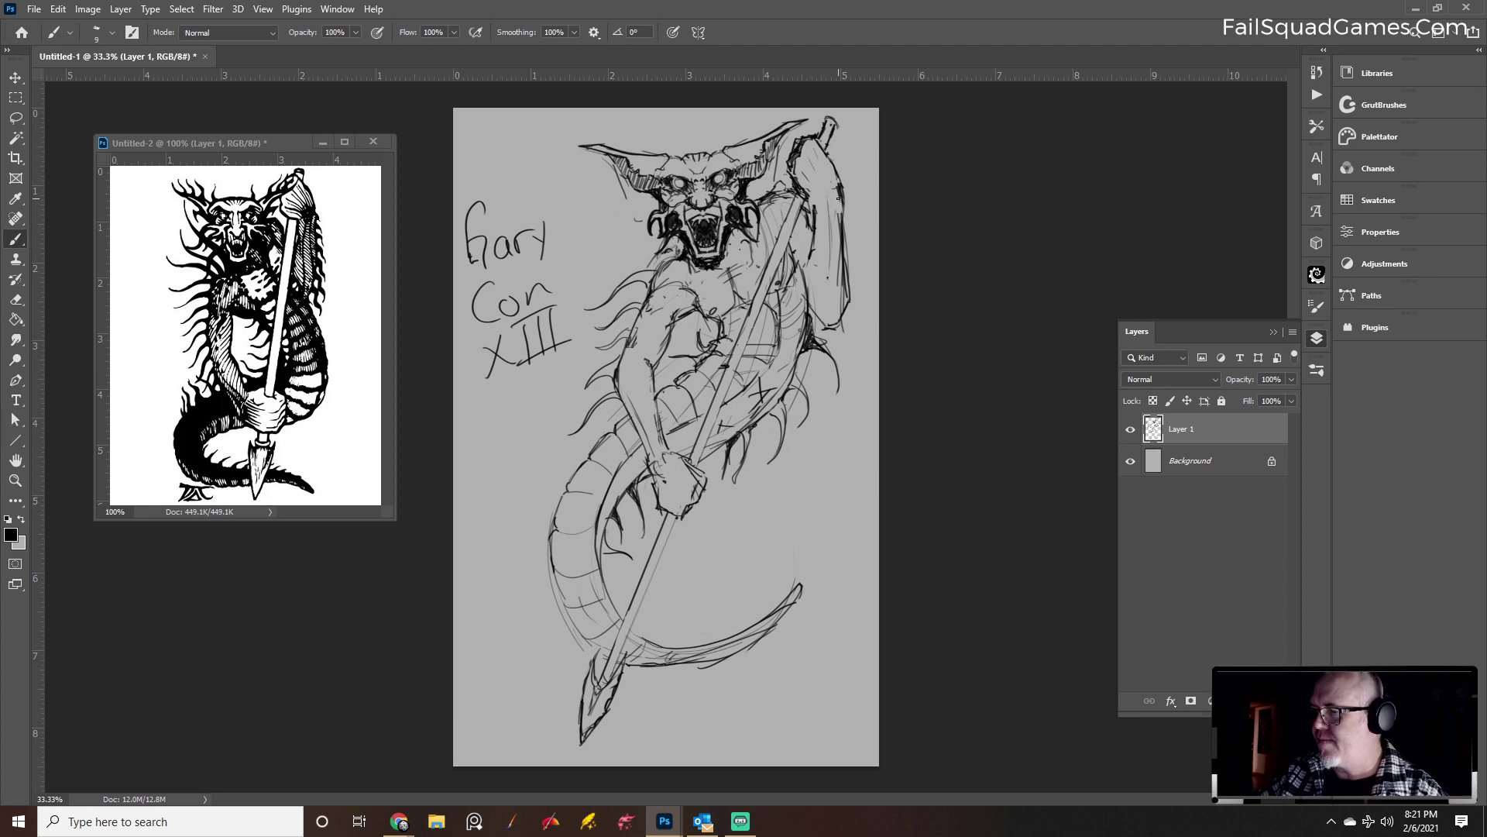
{"action": "left_click_drag", "start_coordinate": [836, 190], "coordinate": [867, 292]}
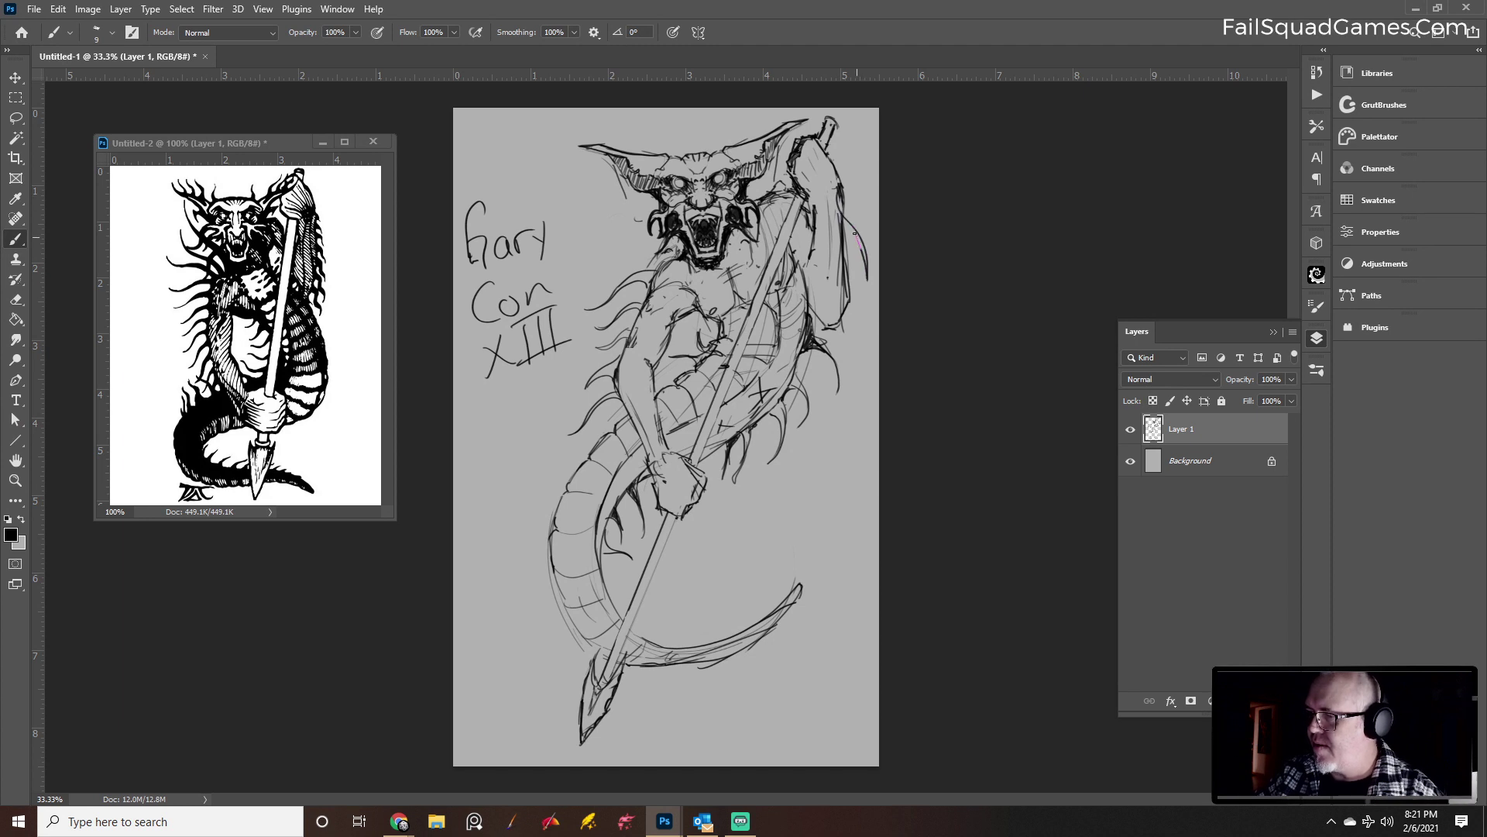
{"action": "mouse_move", "coordinate": [855, 232]}
{"action": "left_mouse_down"}
{"action": "mouse_move", "coordinate": [840, 222]}
{"action": "mouse_move", "coordinate": [863, 301]}
{"action": "mouse_move", "coordinate": [856, 373]}
{"action": "mouse_move", "coordinate": [867, 316]}
{"action": "left_mouse_up"}
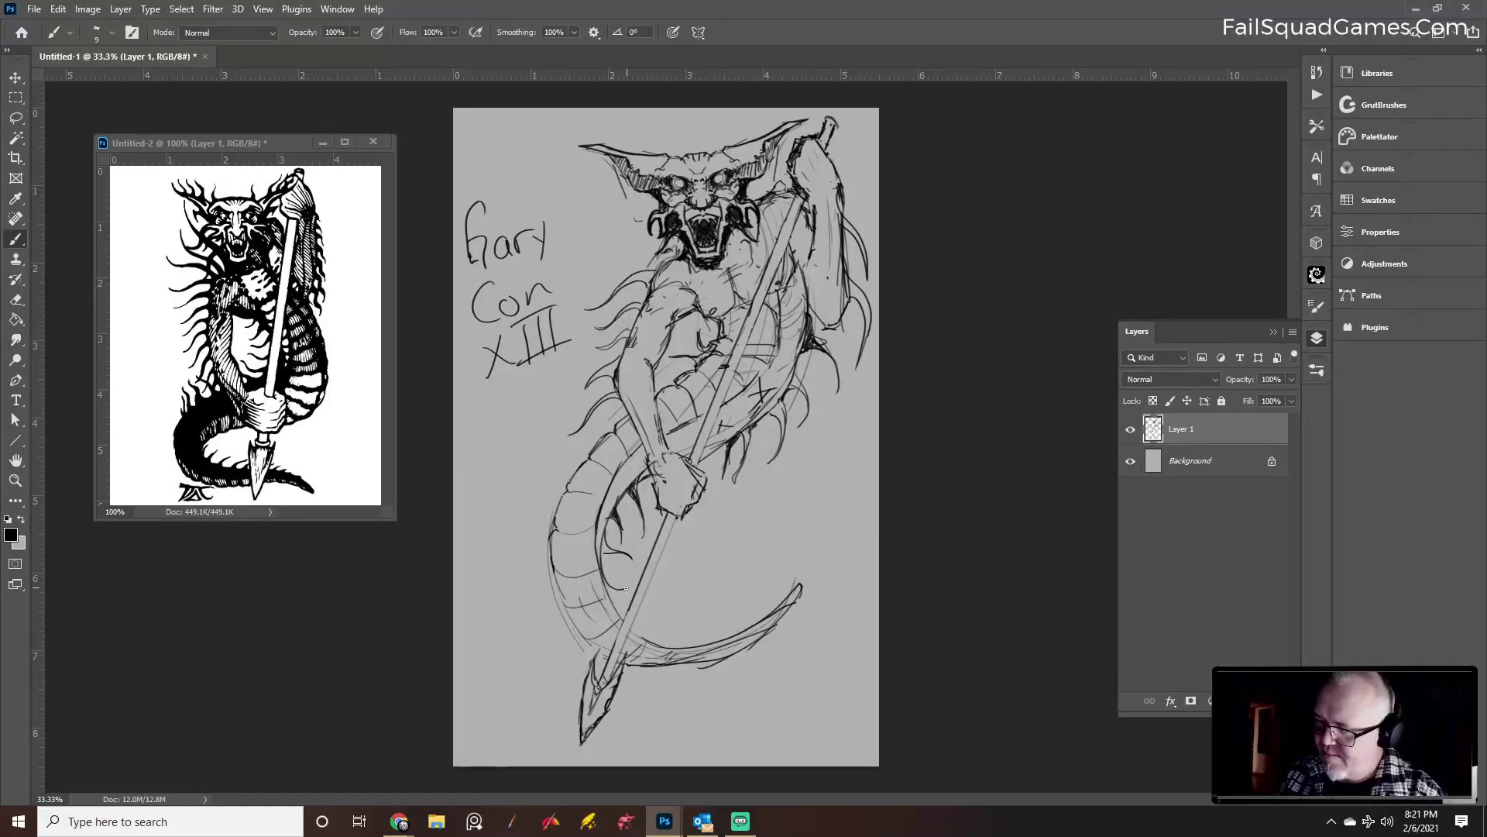
{"action": "mouse_move", "coordinate": [655, 572]}
{"action": "left_mouse_down"}
{"action": "mouse_move", "coordinate": [681, 560]}
{"action": "mouse_move", "coordinate": [699, 579]}
{"action": "mouse_move", "coordinate": [672, 564]}
{"action": "mouse_move", "coordinate": [643, 593]}
{"action": "left_mouse_up"}
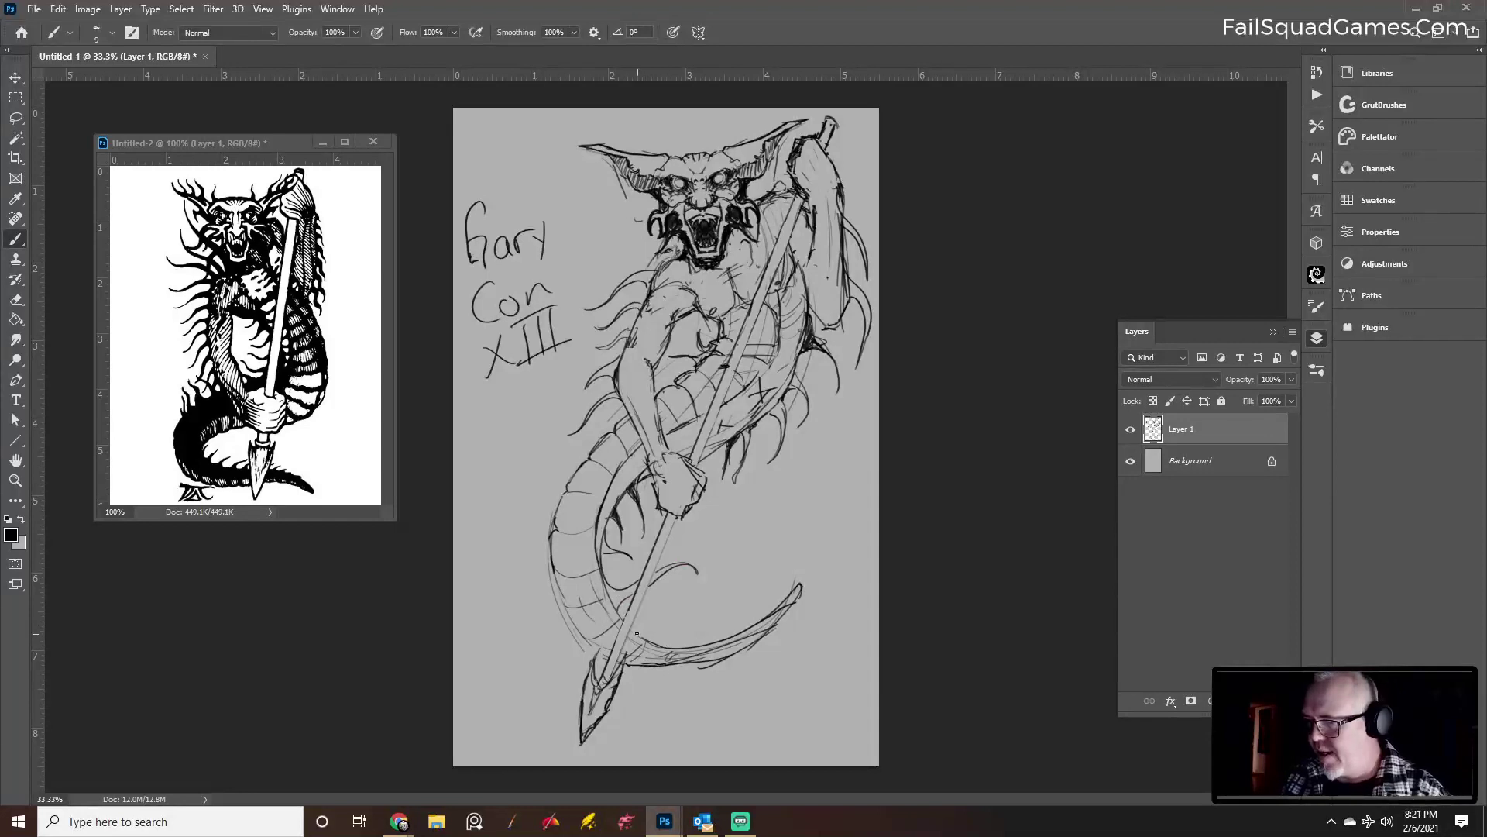
{"action": "key", "text": "e"}
{"action": "mouse_move", "coordinate": [693, 583]}
{"action": "left_mouse_down"}
{"action": "mouse_move", "coordinate": [684, 552]}
{"action": "mouse_move", "coordinate": [657, 586]}
{"action": "left_mouse_up"}
{"action": "key", "text": "b"}
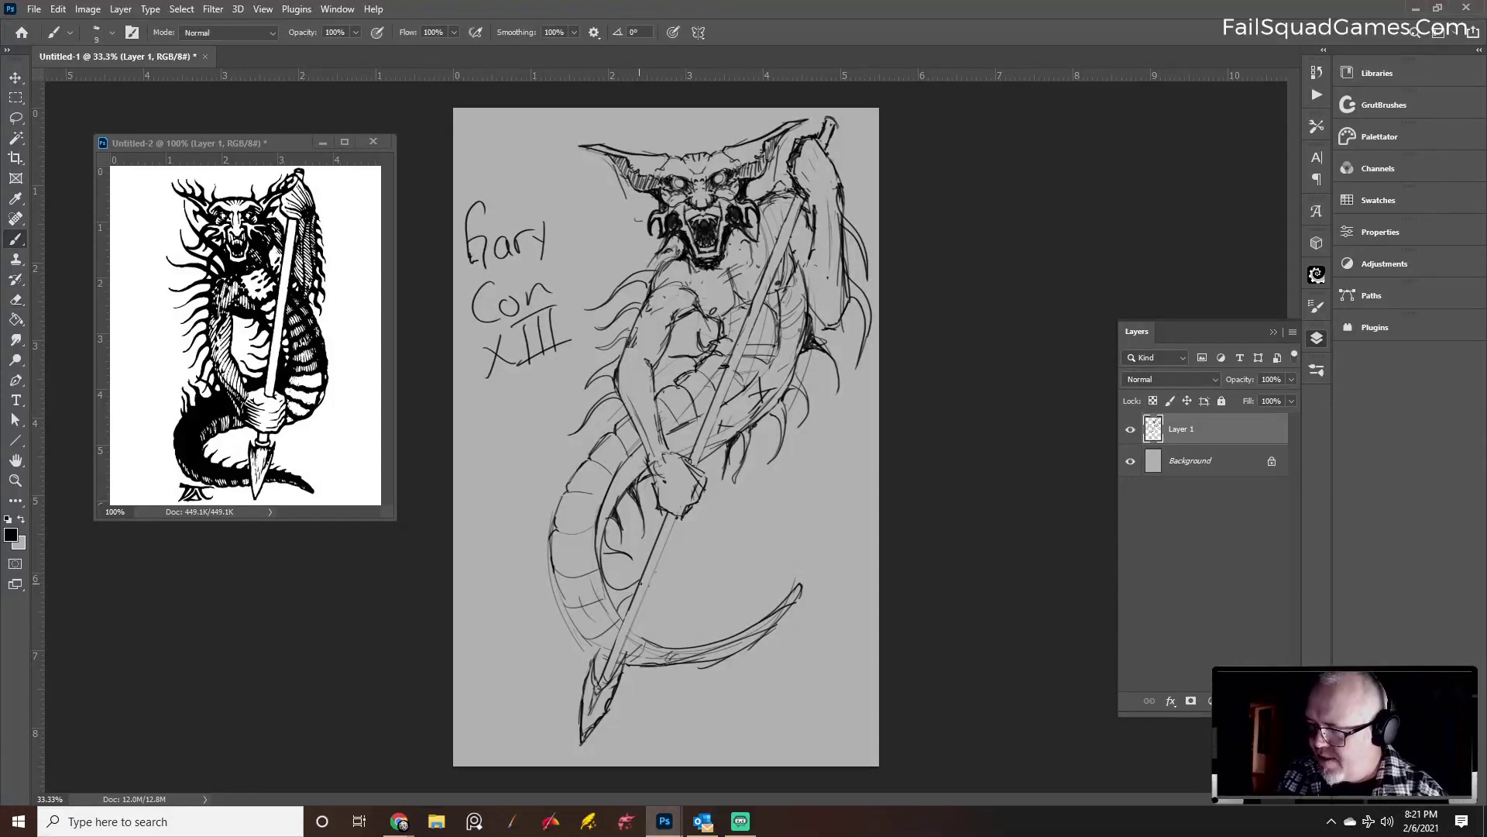
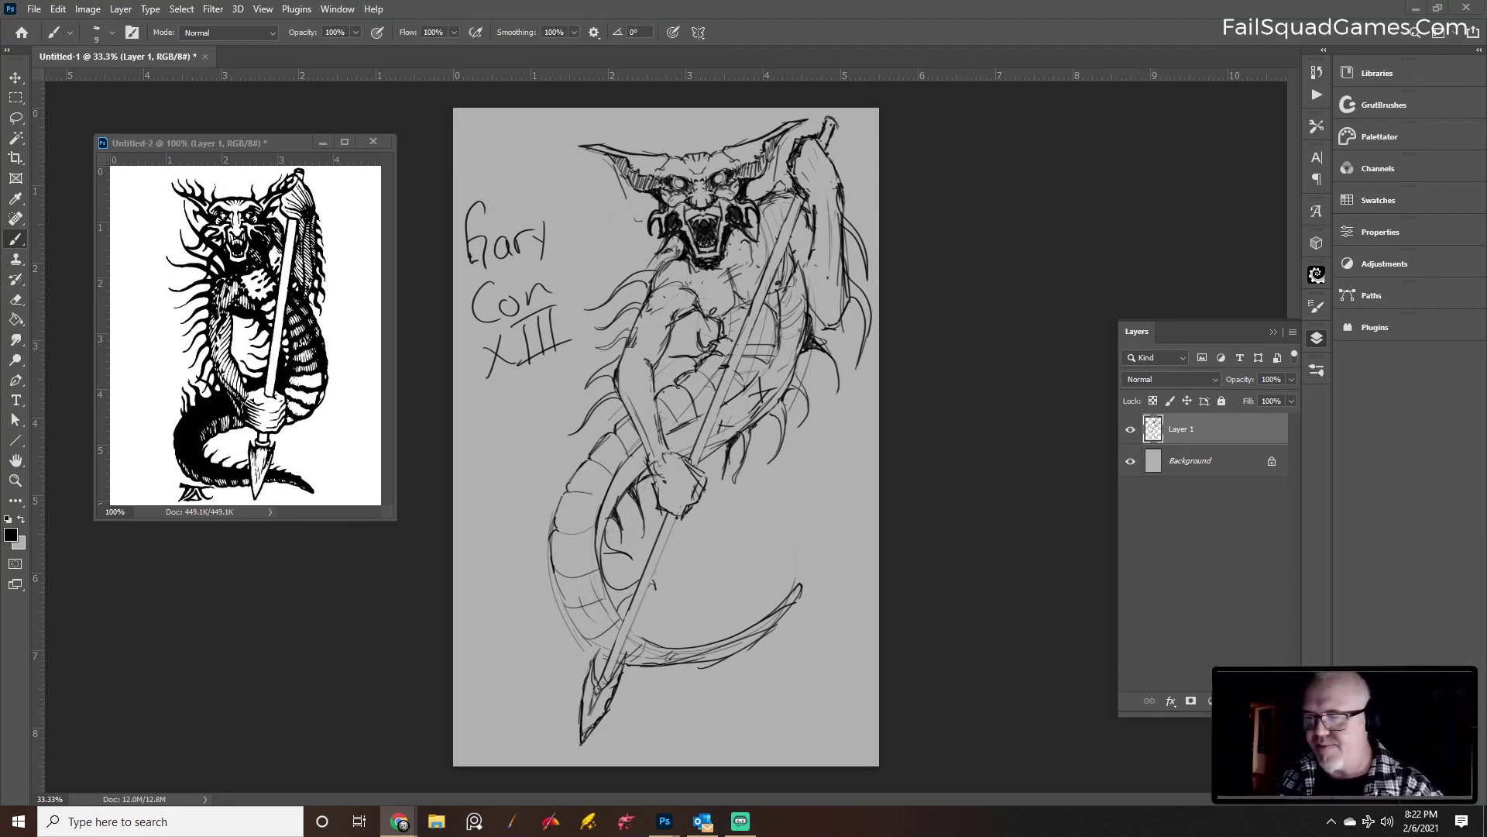
Draw a row of curved spines along the inner edge of the tail, between the spear shaft and the tail tip
{"action": "mouse_move", "coordinate": [647, 629]}
{"action": "left_mouse_down"}
{"action": "mouse_move", "coordinate": [713, 592]}
{"action": "mouse_move", "coordinate": [662, 620]}
{"action": "mouse_move", "coordinate": [658, 642]}
{"action": "mouse_move", "coordinate": [739, 598]}
{"action": "mouse_move", "coordinate": [705, 651]}
{"action": "left_mouse_up"}
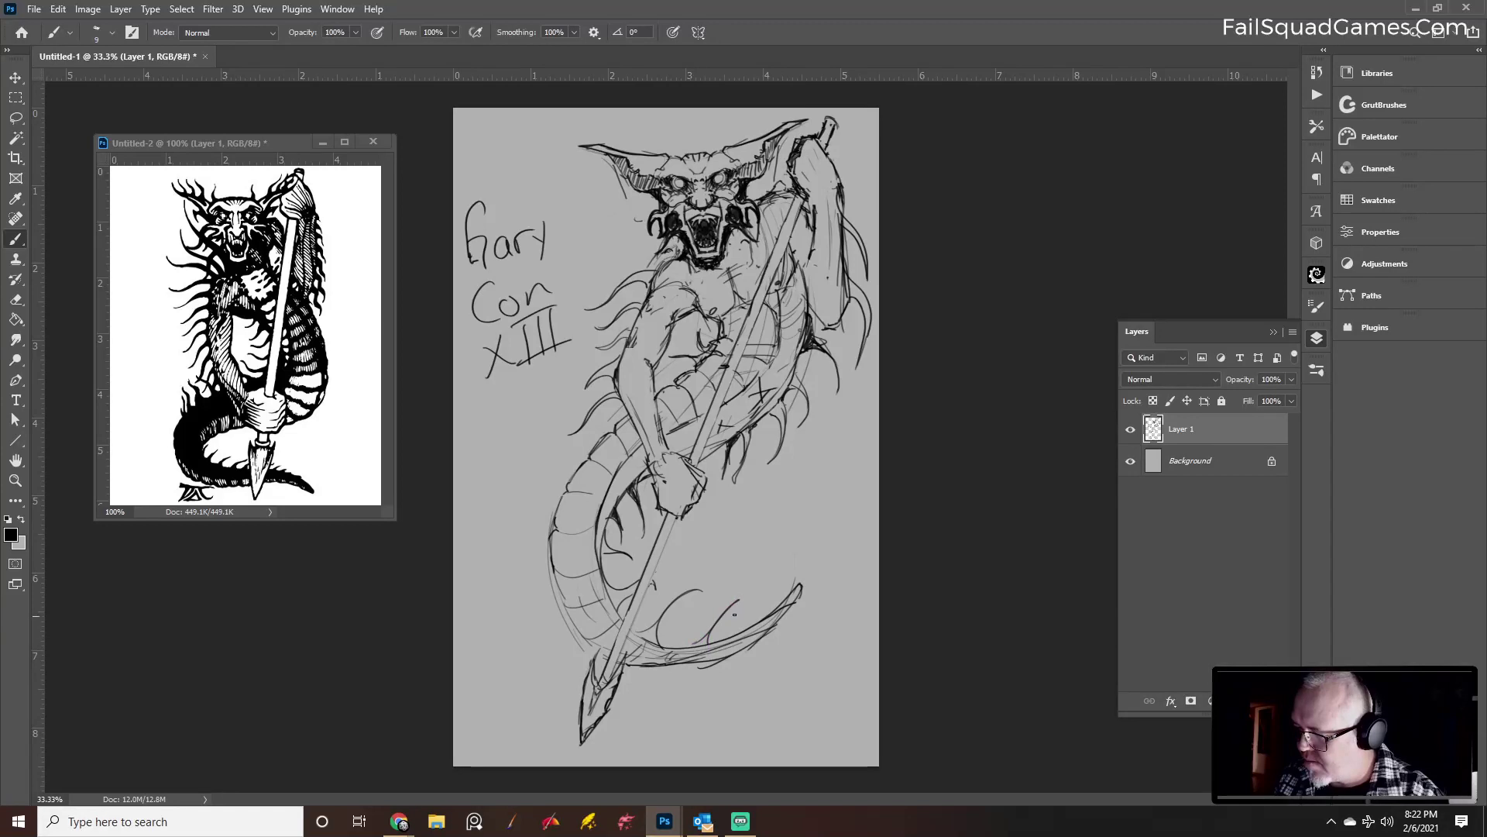
{"action": "left_click_drag", "start_coordinate": [740, 597], "coordinate": [728, 635]}
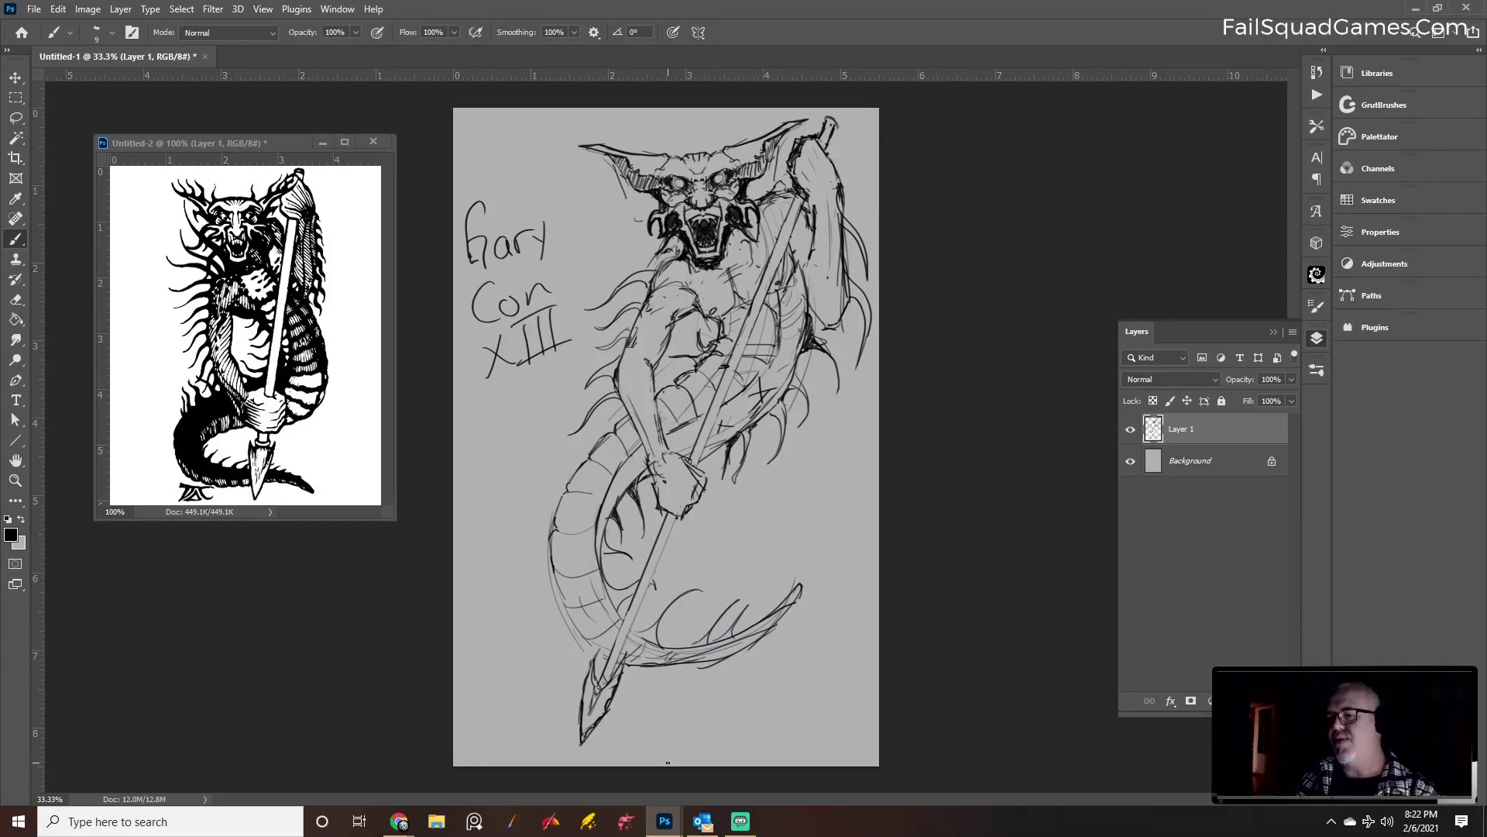
Erase and redraw the inner elbow contour of the lowered arm, setting the brush smoothing to 0%
{"action": "key", "text": "e"}
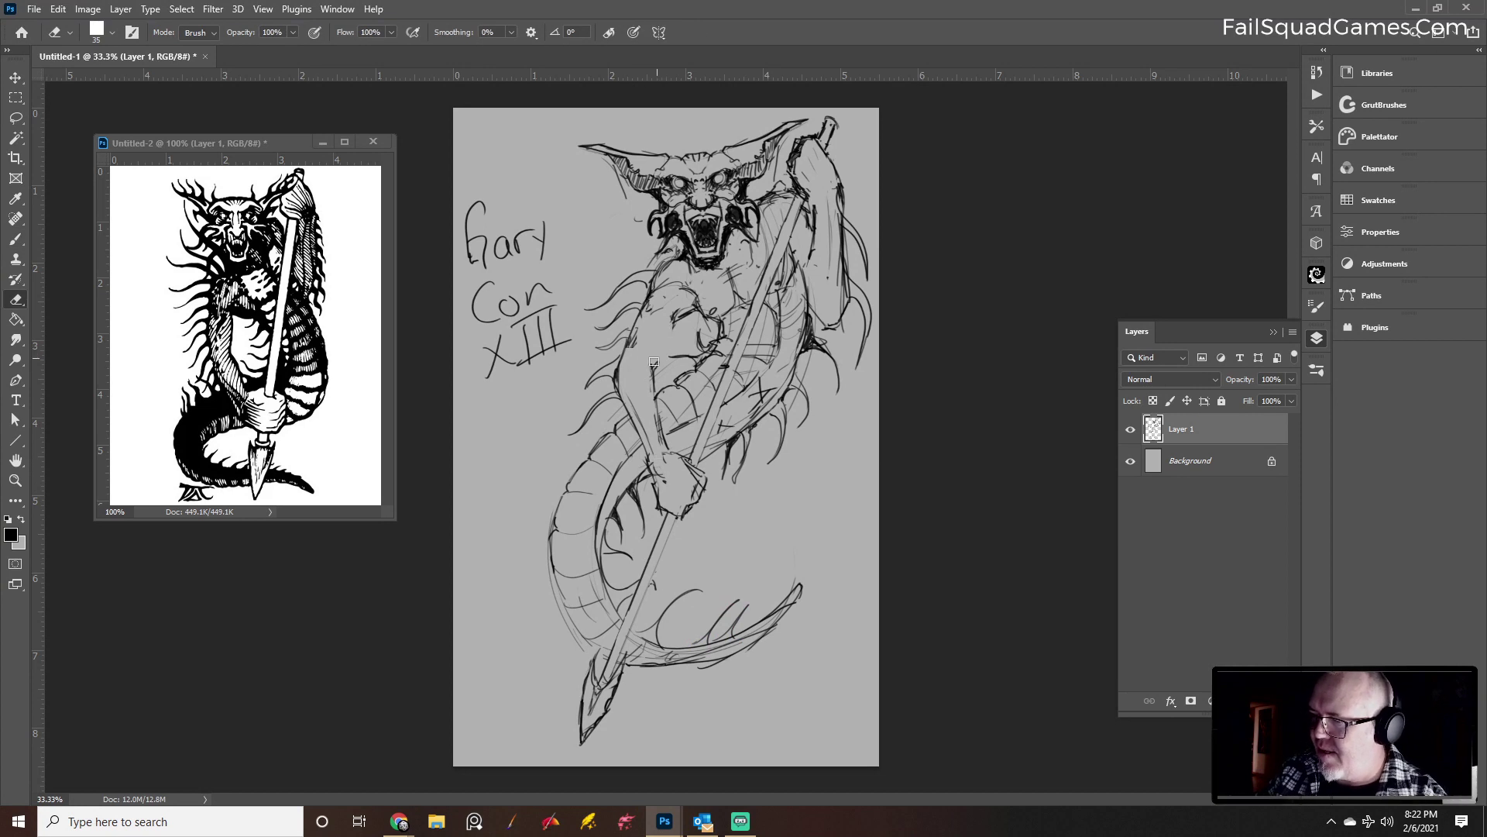
{"action": "key", "text": "b"}
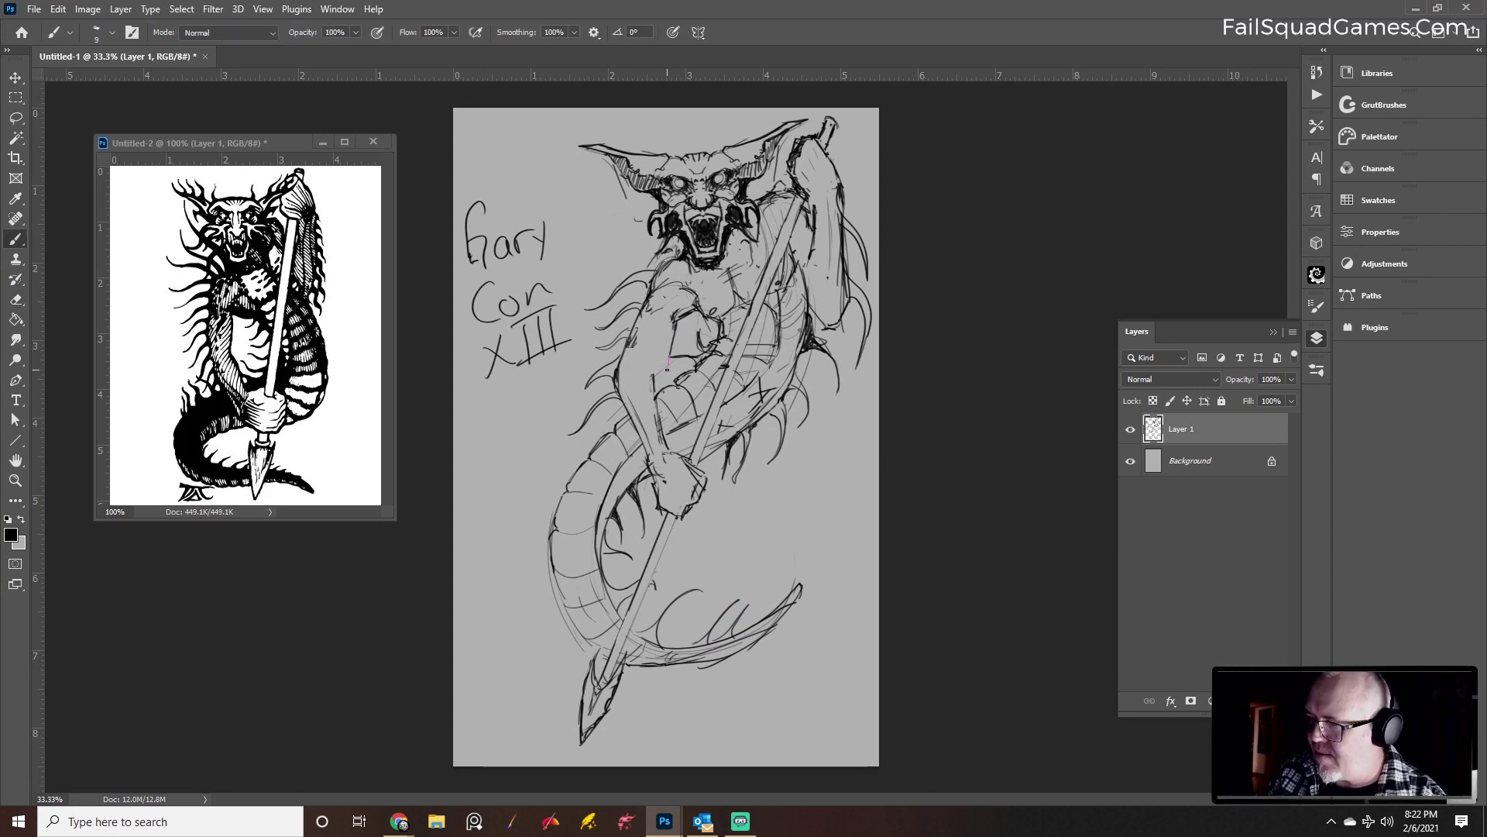
{"action": "left_click", "coordinate": [574, 33]}
{"action": "left_click_drag", "start_coordinate": [573, 51], "coordinate": [502, 50]}
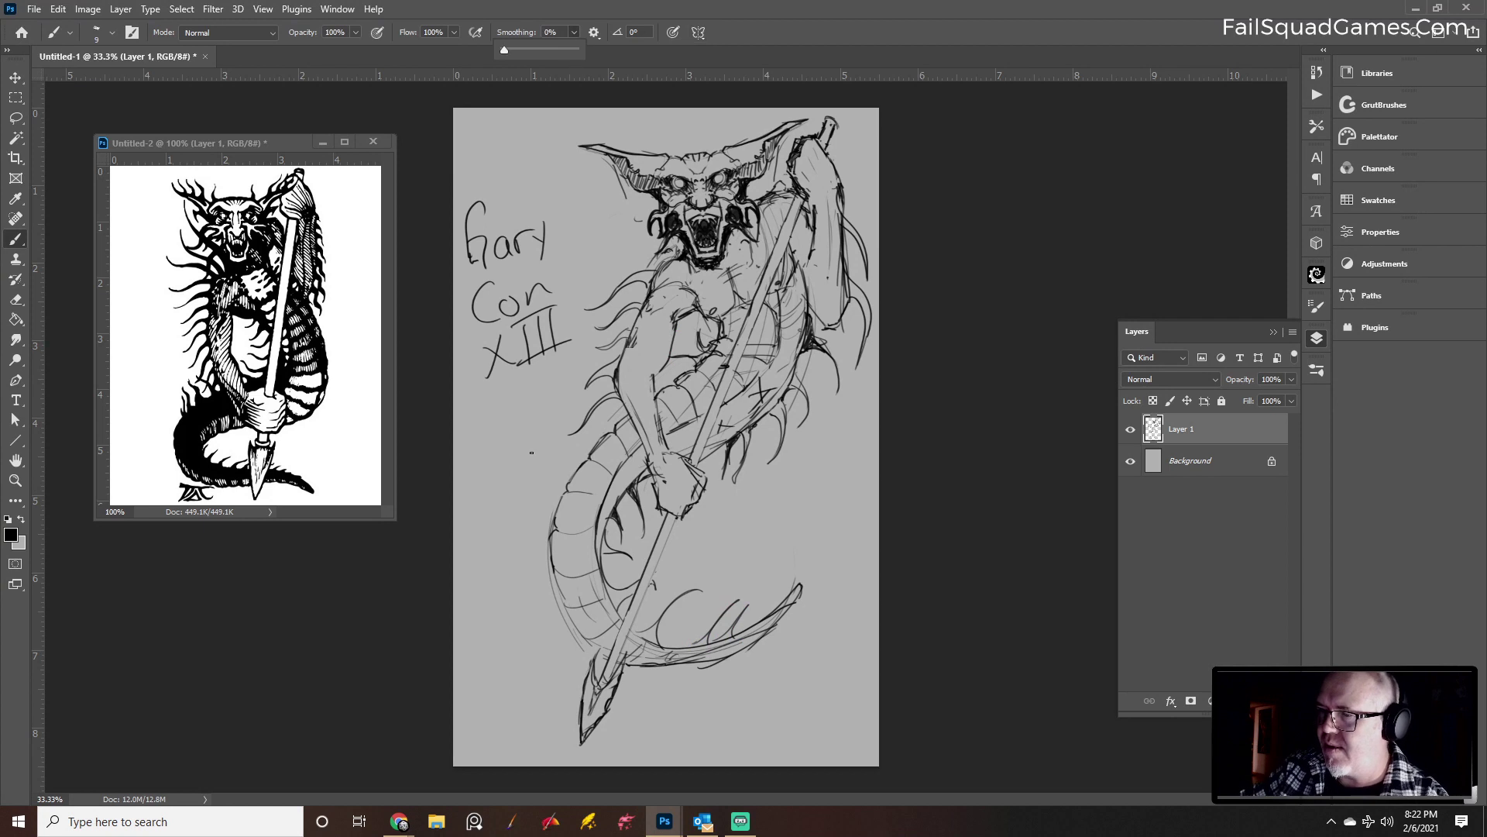
{"action": "left_click", "coordinate": [682, 490]}
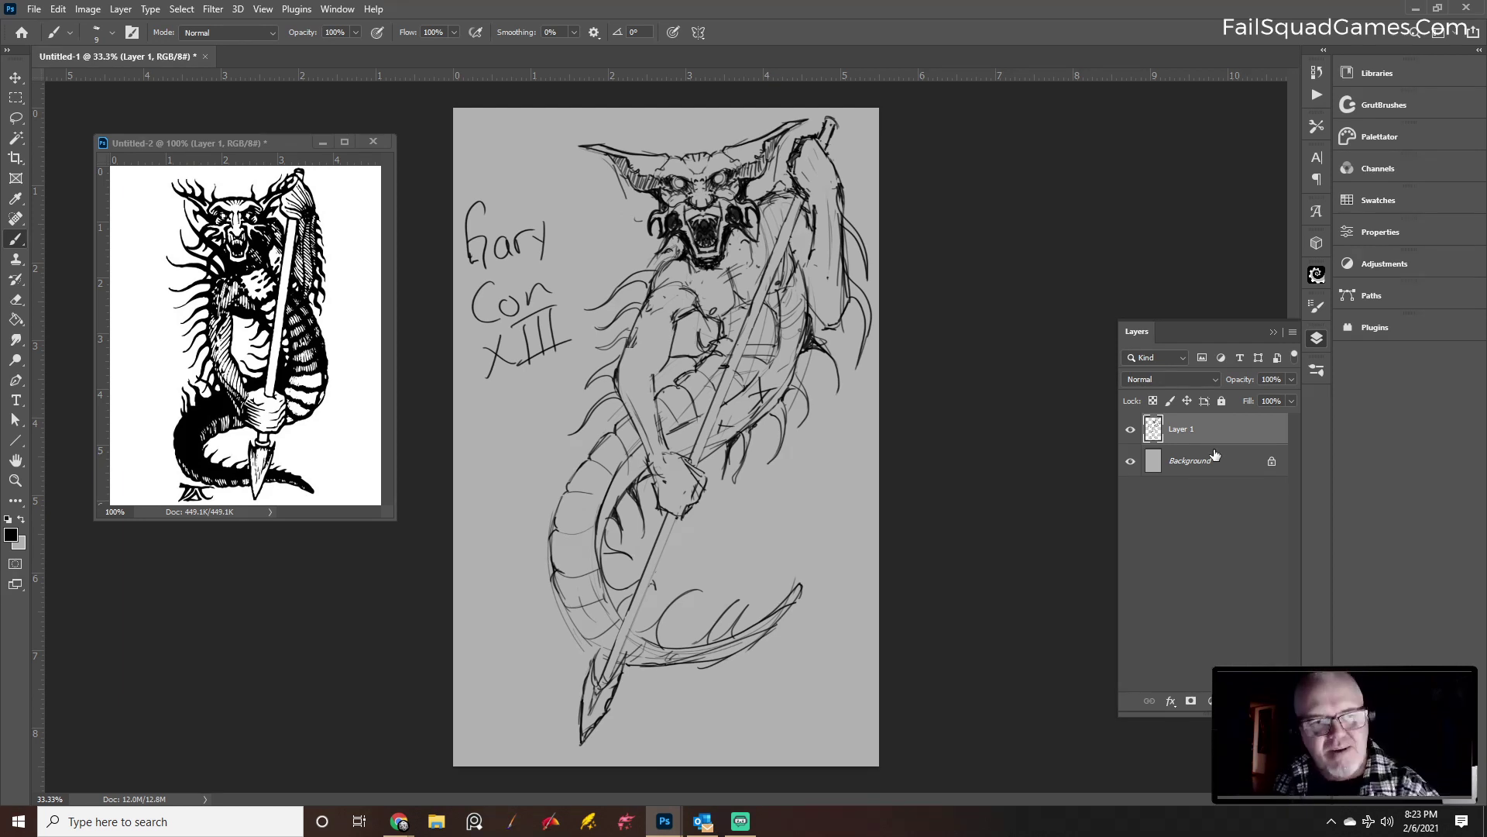
Fade the sketch layer to 33% opacity and add a new empty layer above it for inking
{"action": "left_click", "coordinate": [1291, 379]}
{"action": "left_click_drag", "start_coordinate": [1253, 402], "coordinate": [1244, 403]}
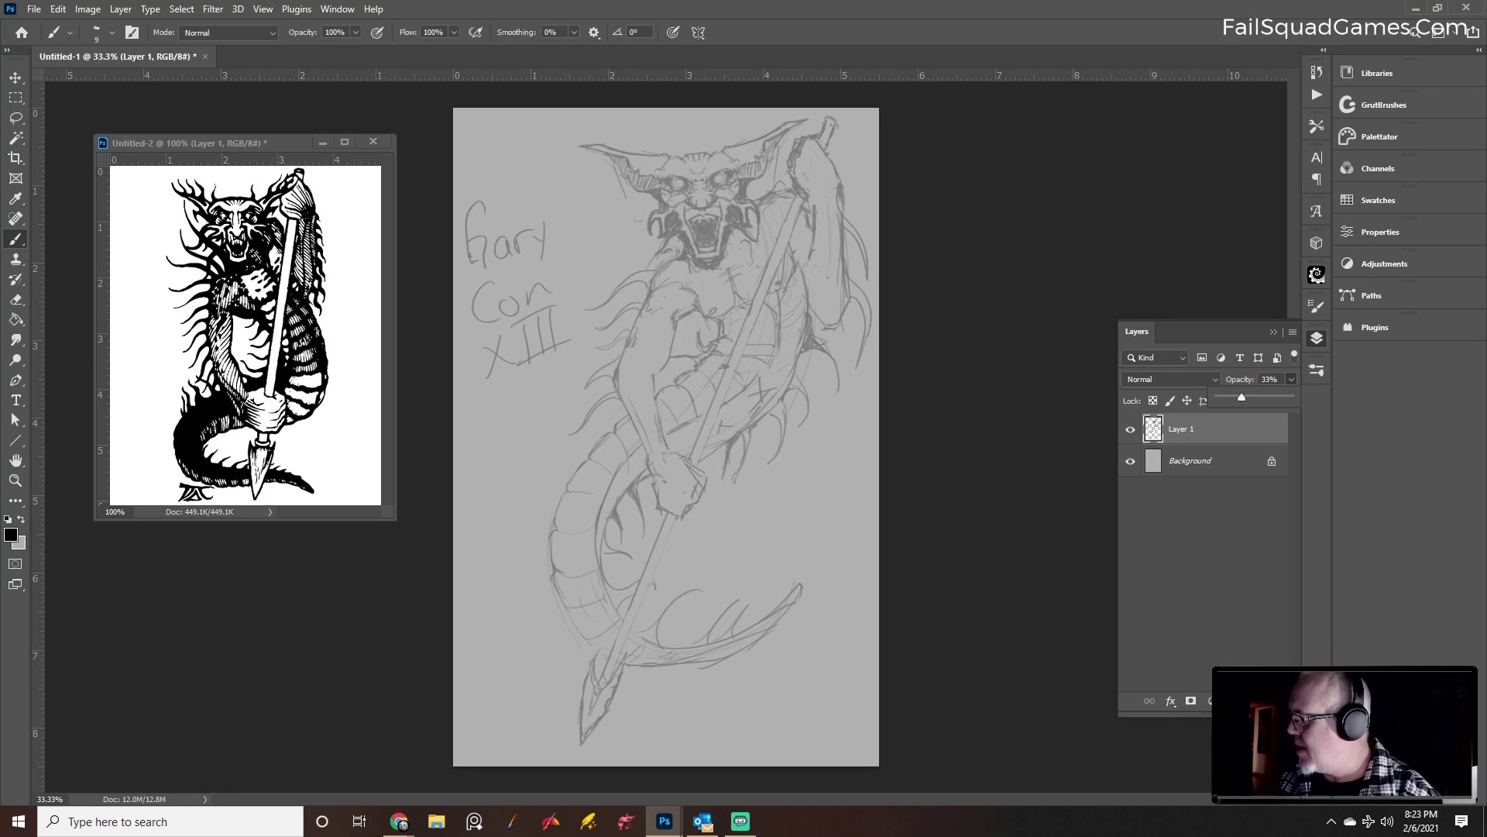
{"action": "key", "text": "ctrl+shift+alt+n"}
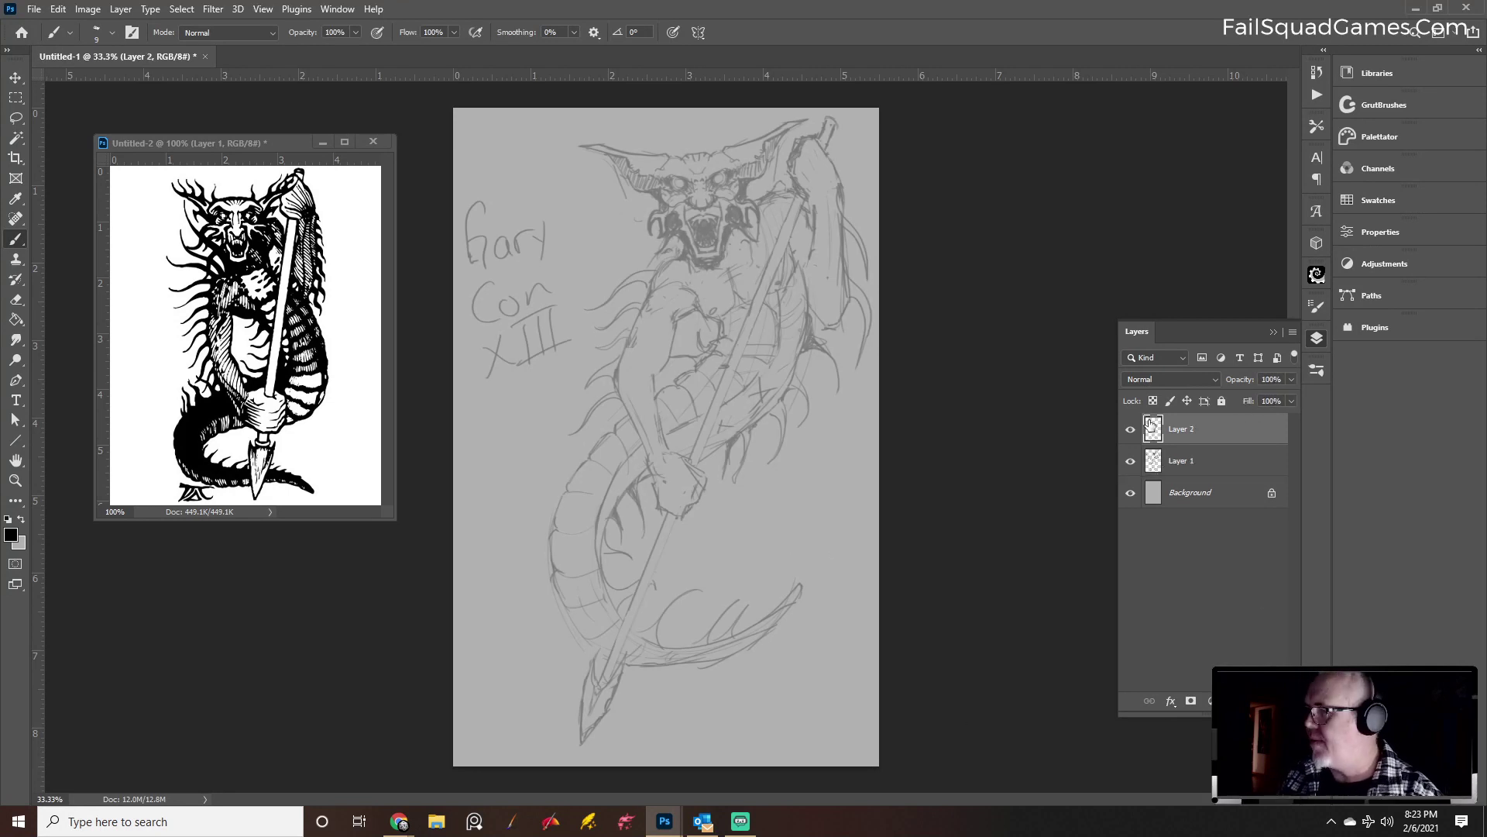
Choose the Marker Pen brush from the Jonas De Ro Brushes, try a stroke and undo it, and reduce the size to 30 px
{"action": "left_click", "coordinate": [1319, 306]}
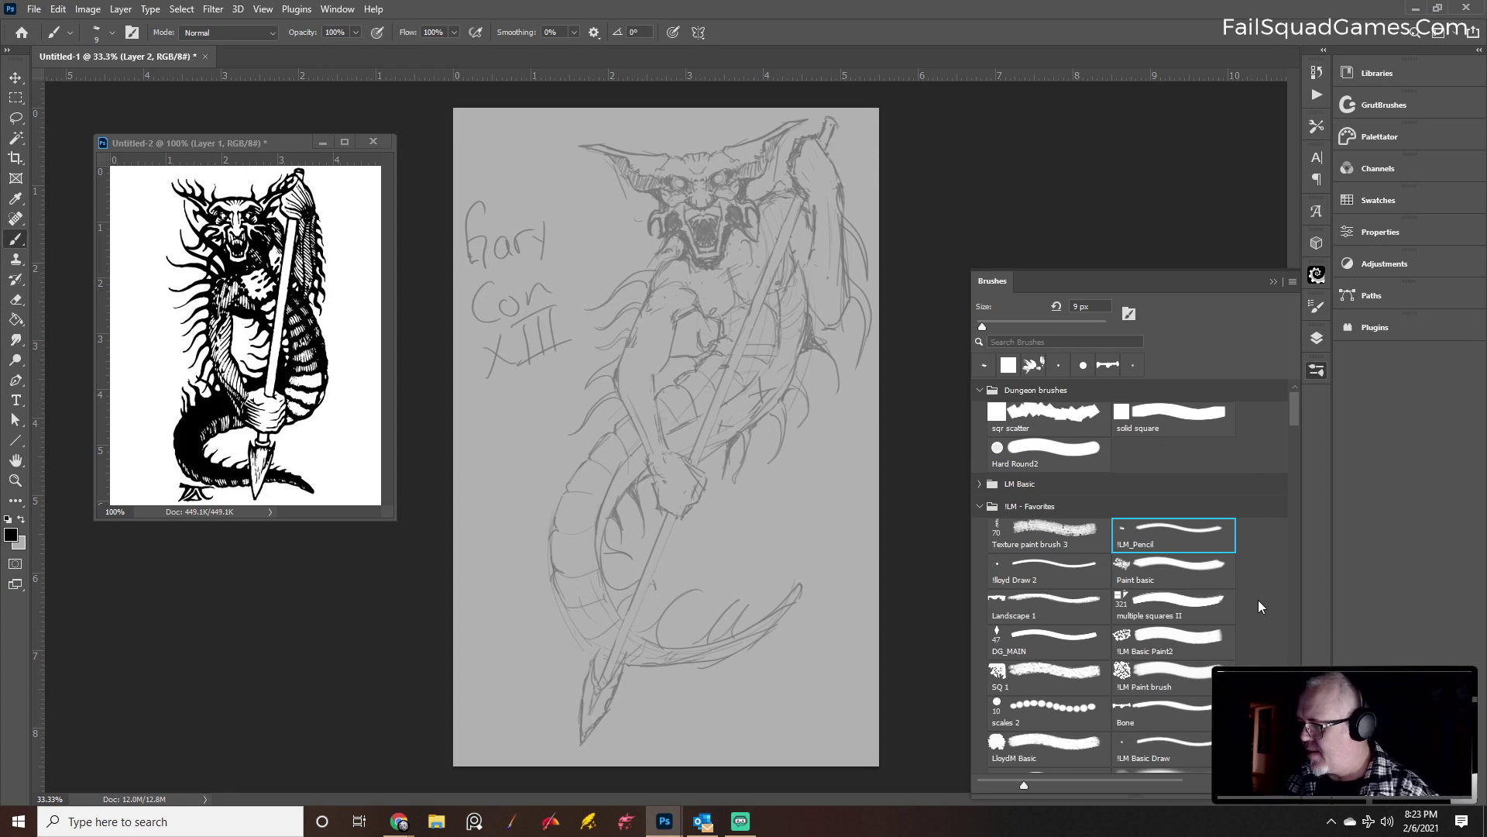
{"action": "mouse_move", "coordinate": [1295, 403]}
{"action": "left_mouse_down"}
{"action": "mouse_move", "coordinate": [1294, 424]}
{"action": "mouse_move", "coordinate": [1295, 402]}
{"action": "left_mouse_up"}
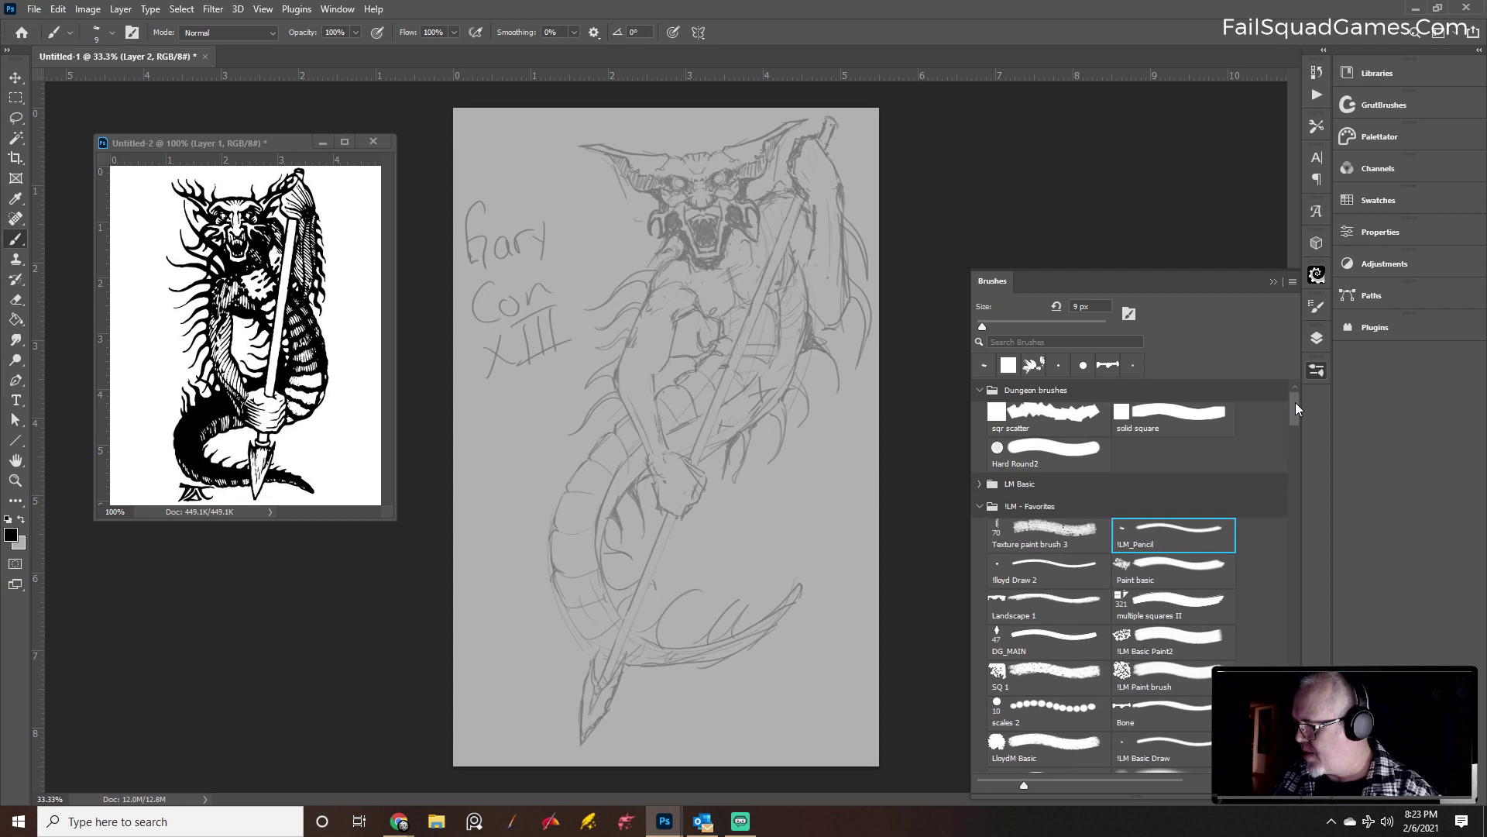
{"action": "left_click", "coordinate": [1084, 365]}
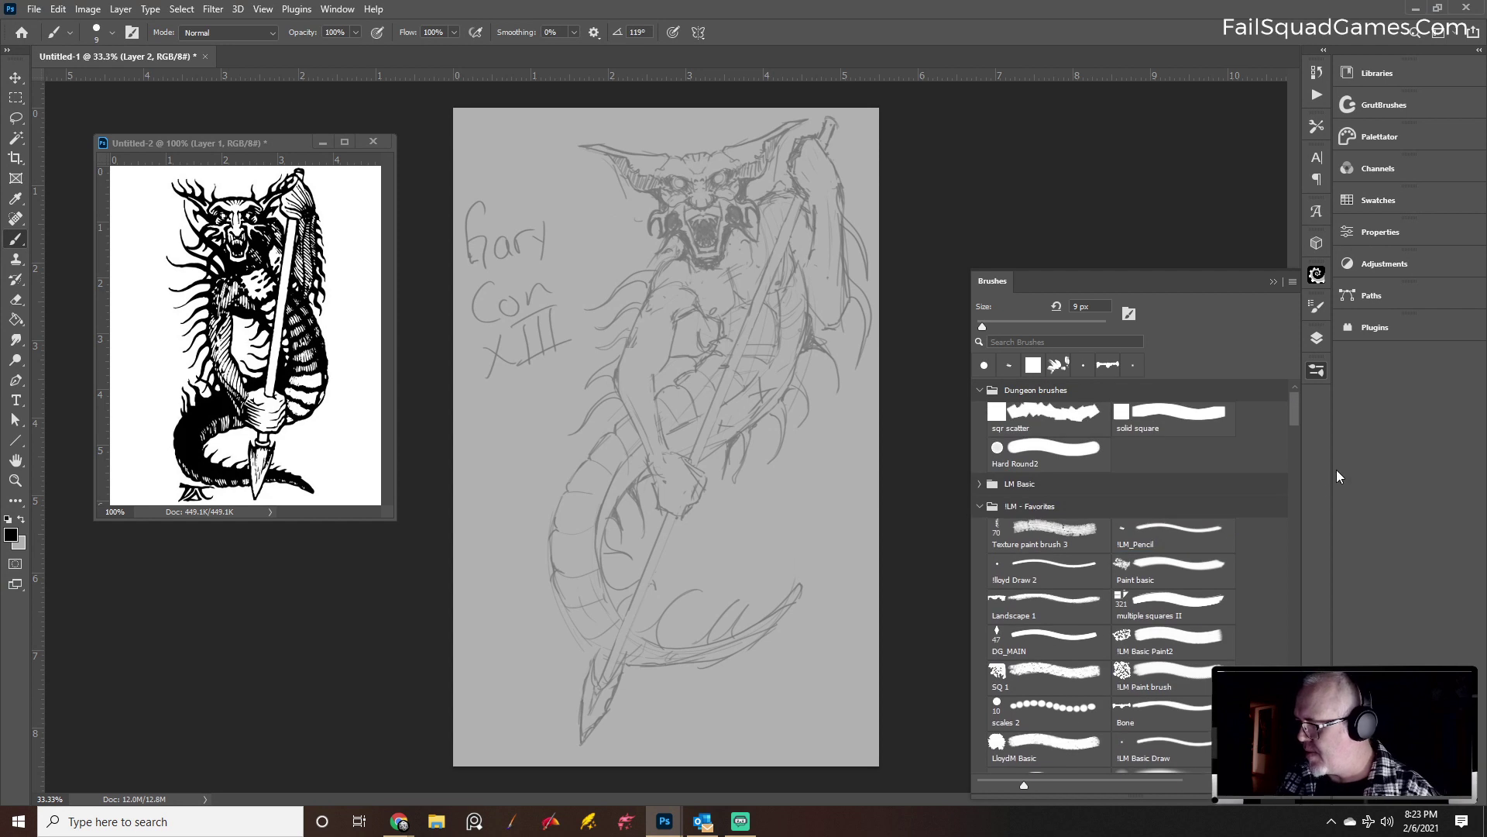
{"action": "left_click_drag", "start_coordinate": [1292, 405], "coordinate": [1286, 470]}
{"action": "left_click", "coordinate": [1167, 667]}
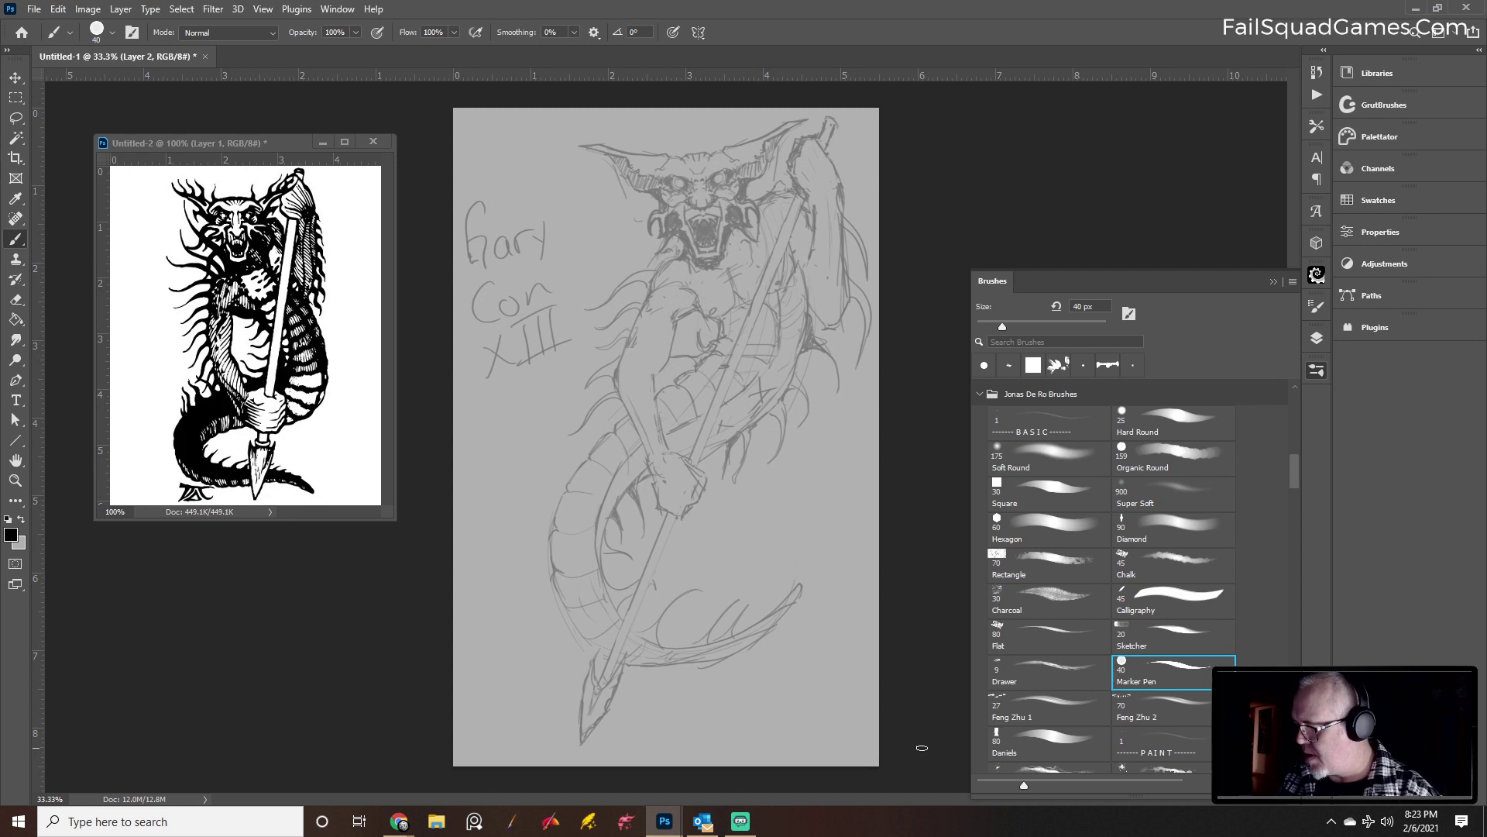
{"action": "mouse_move", "coordinate": [830, 526]}
{"action": "left_mouse_down"}
{"action": "mouse_move", "coordinate": [822, 590]}
{"action": "mouse_move", "coordinate": [771, 705]}
{"action": "mouse_move", "coordinate": [835, 697]}
{"action": "left_mouse_up"}
{"action": "key", "text": "ctrl+z"}
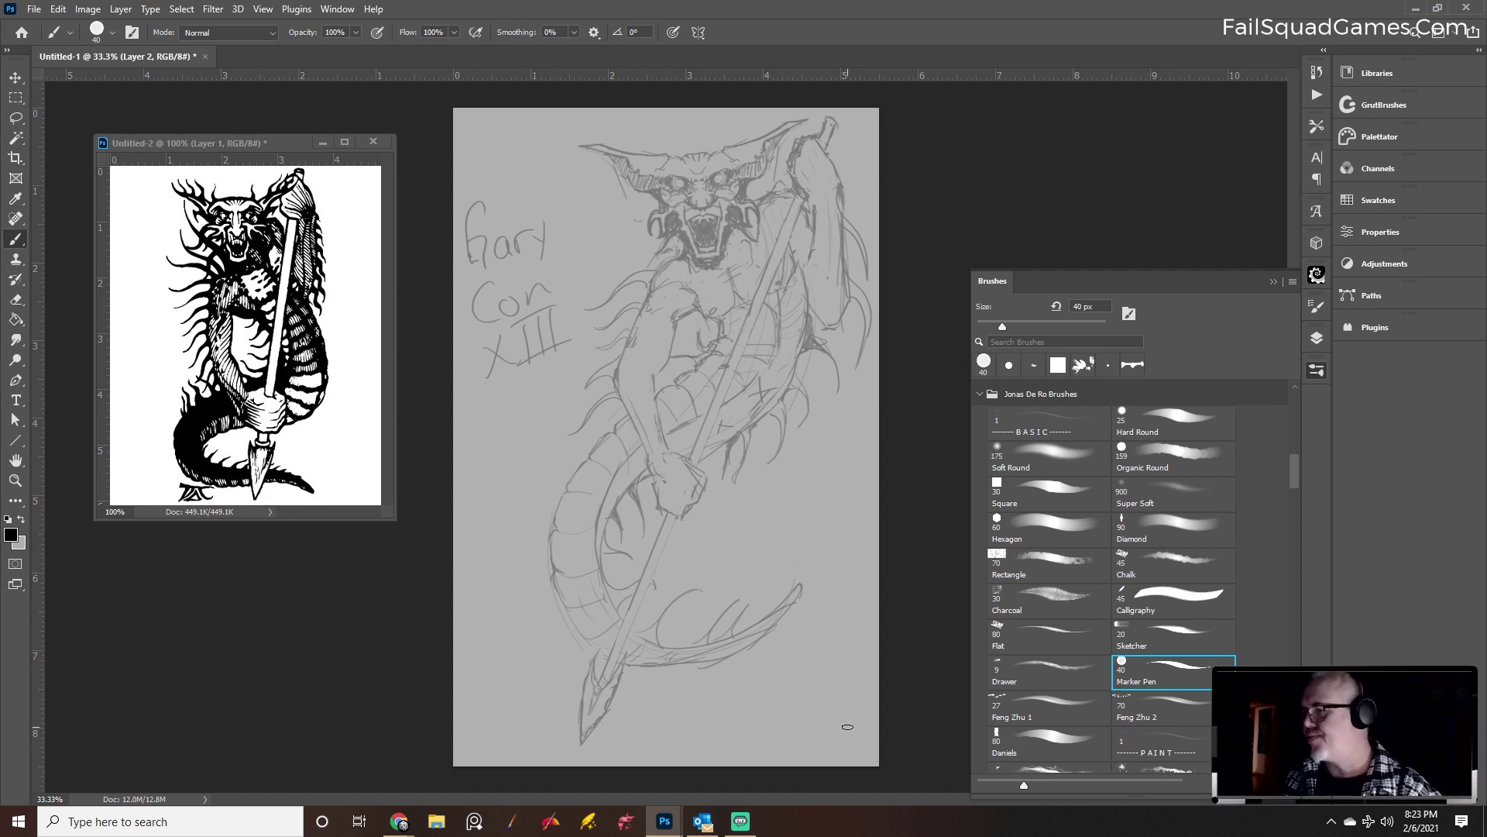
{"action": "left_click", "coordinate": [1273, 281]}
{"action": "key", "text": "bracketleft"}
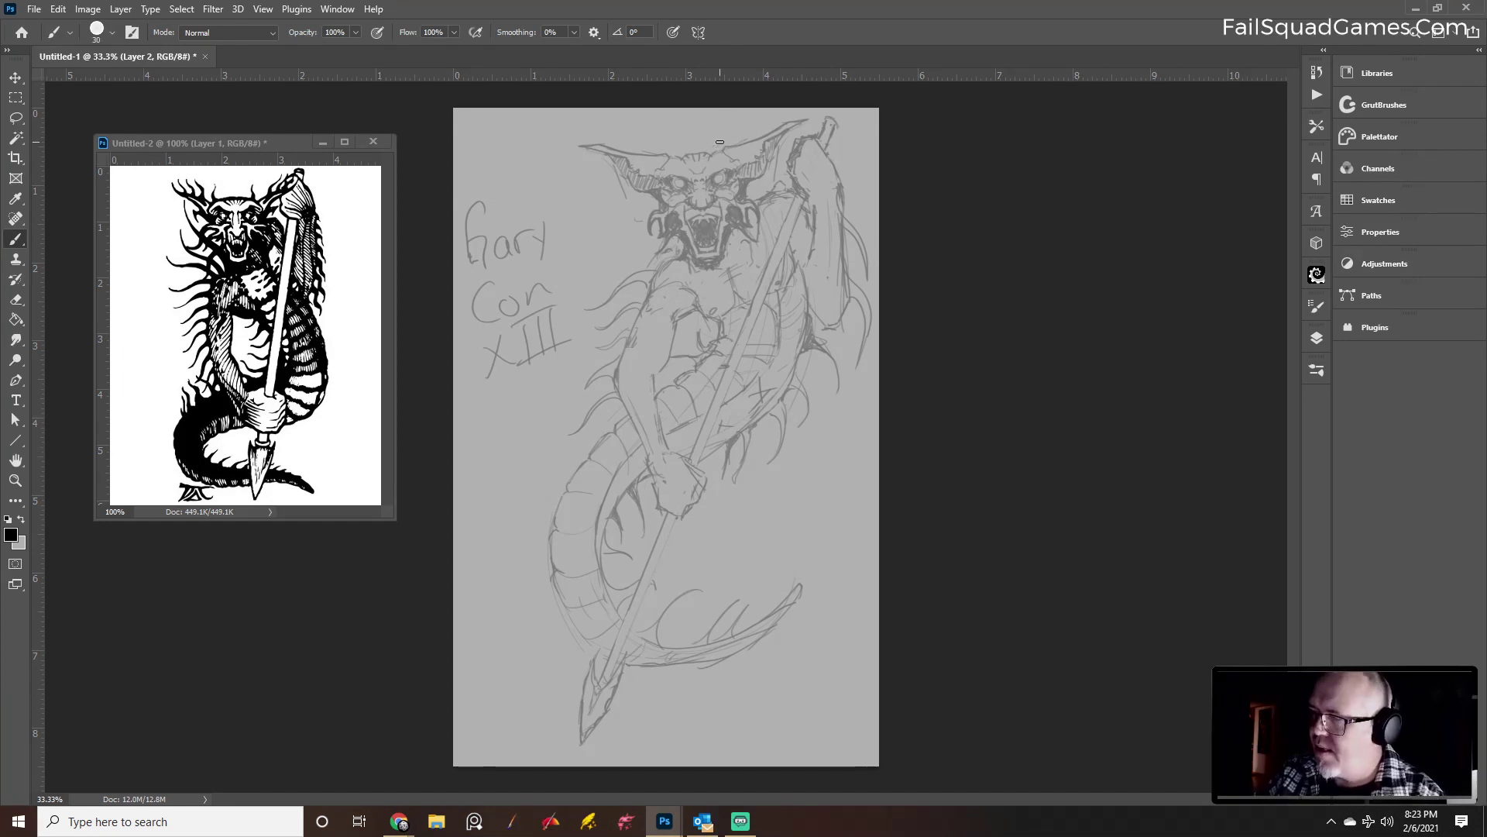
Add a vertical paint symmetry axis over the face, scale it to 47.09% and rotate it to -5.46°
{"action": "left_click", "coordinate": [699, 31]}
{"action": "left_click", "coordinate": [745, 90]}
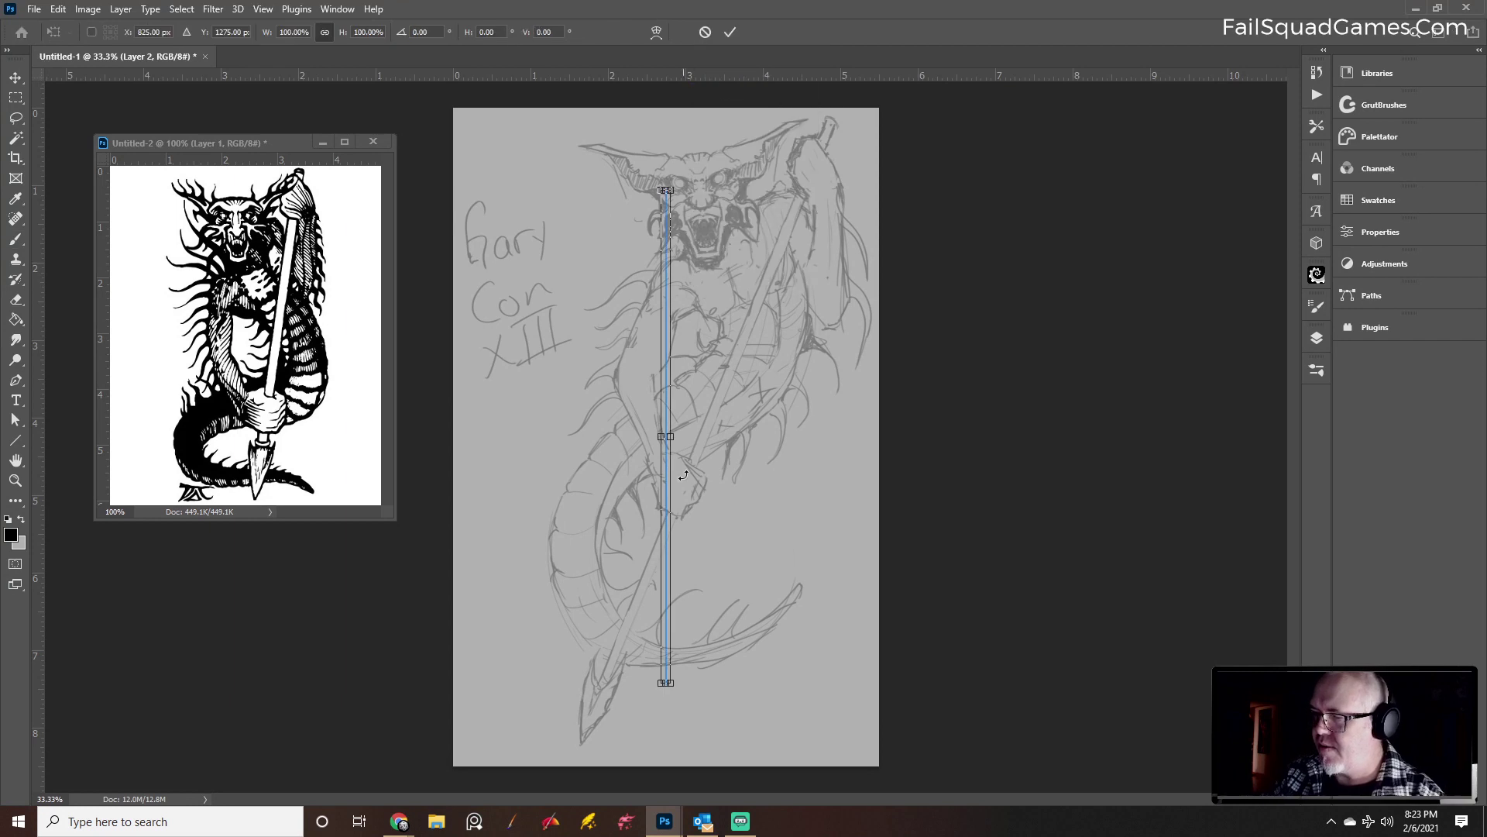
{"action": "left_click_drag", "start_coordinate": [668, 535], "coordinate": [702, 442]}
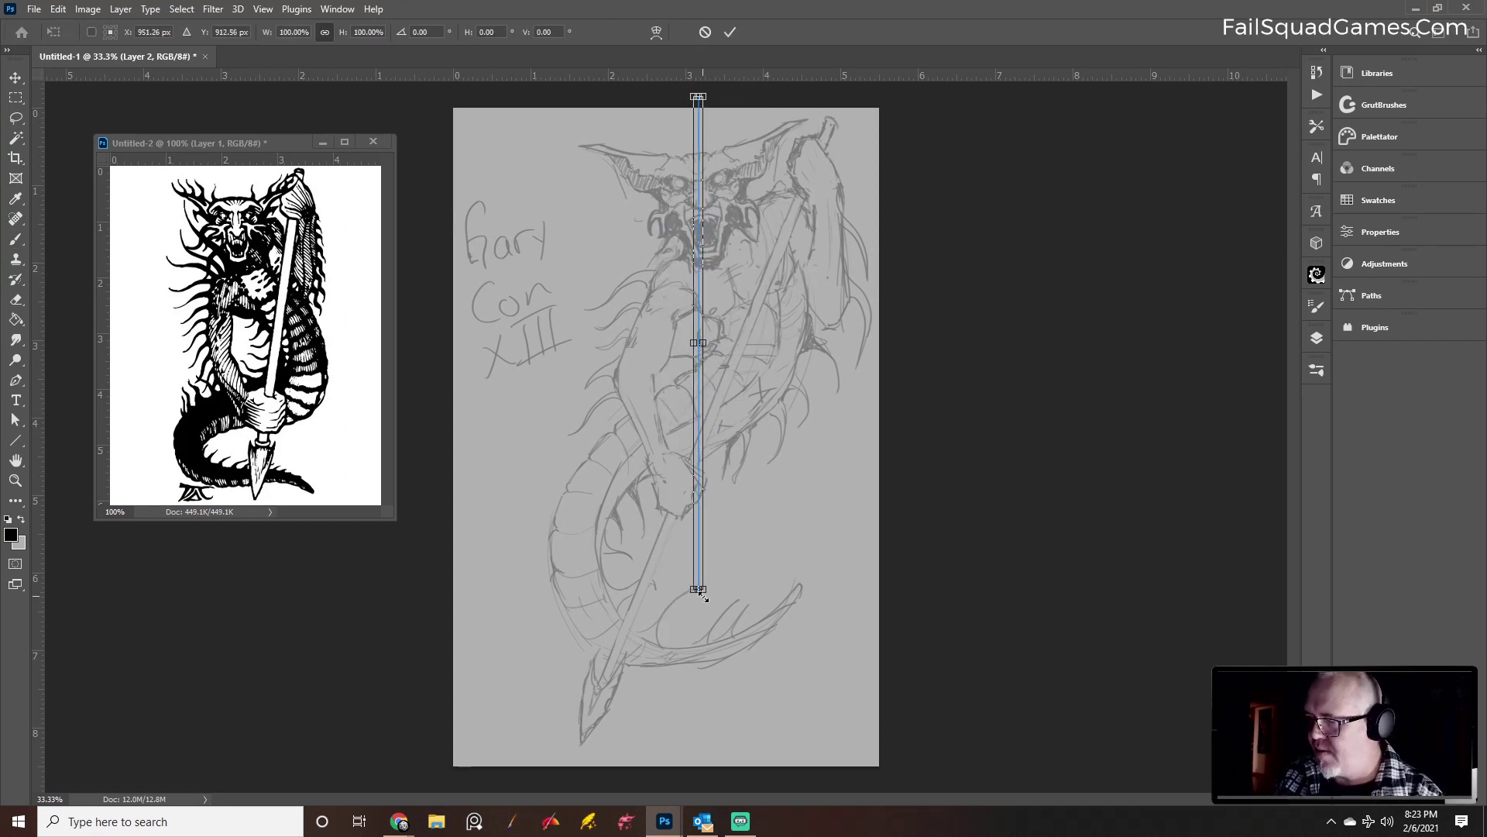
{"action": "left_click_drag", "start_coordinate": [705, 592], "coordinate": [736, 351]}
{"action": "left_click_drag", "start_coordinate": [702, 258], "coordinate": [710, 255]}
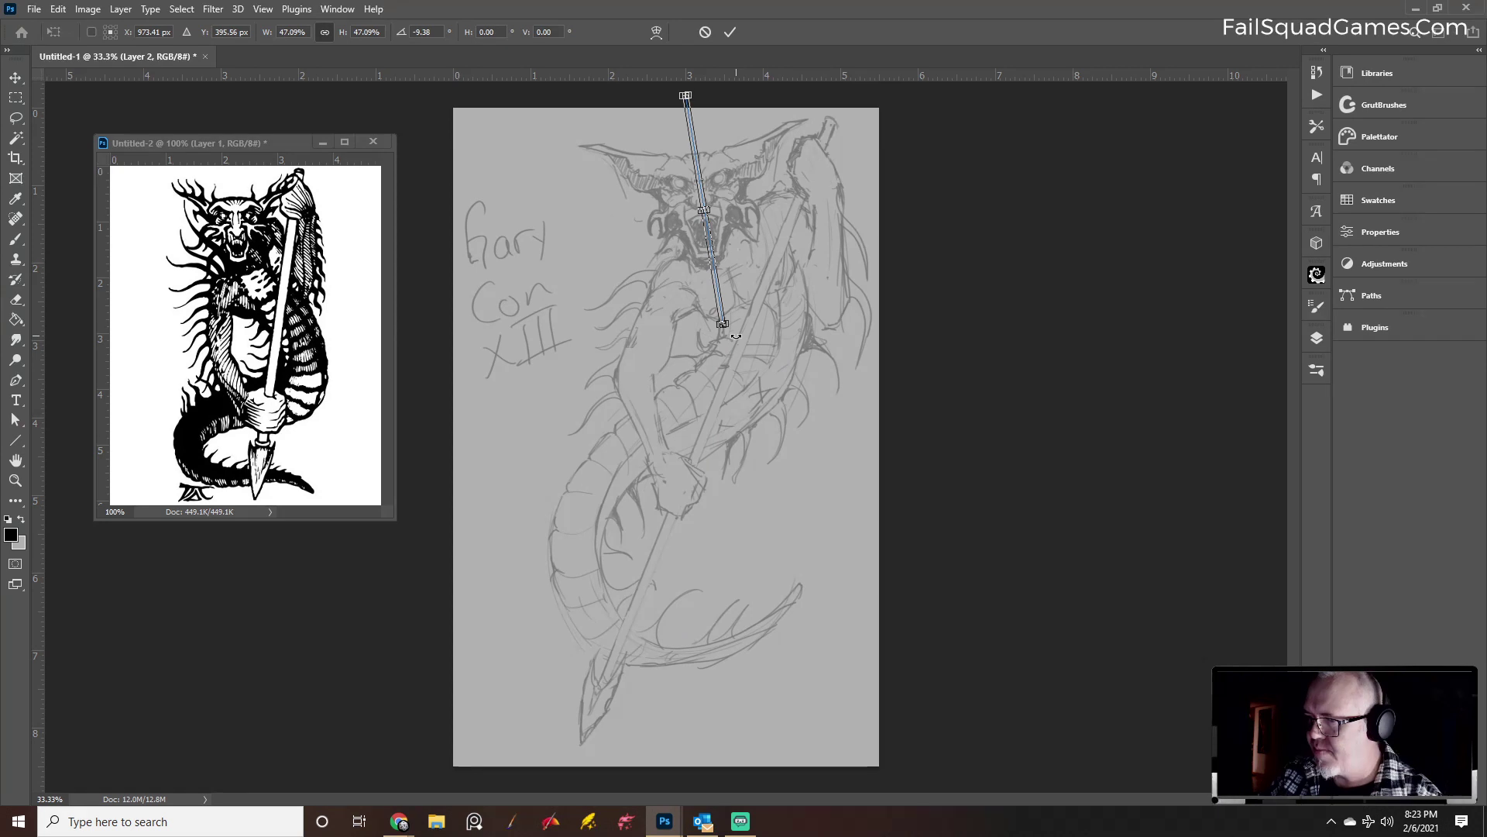
{"action": "left_click_drag", "start_coordinate": [735, 336], "coordinate": [729, 343]}
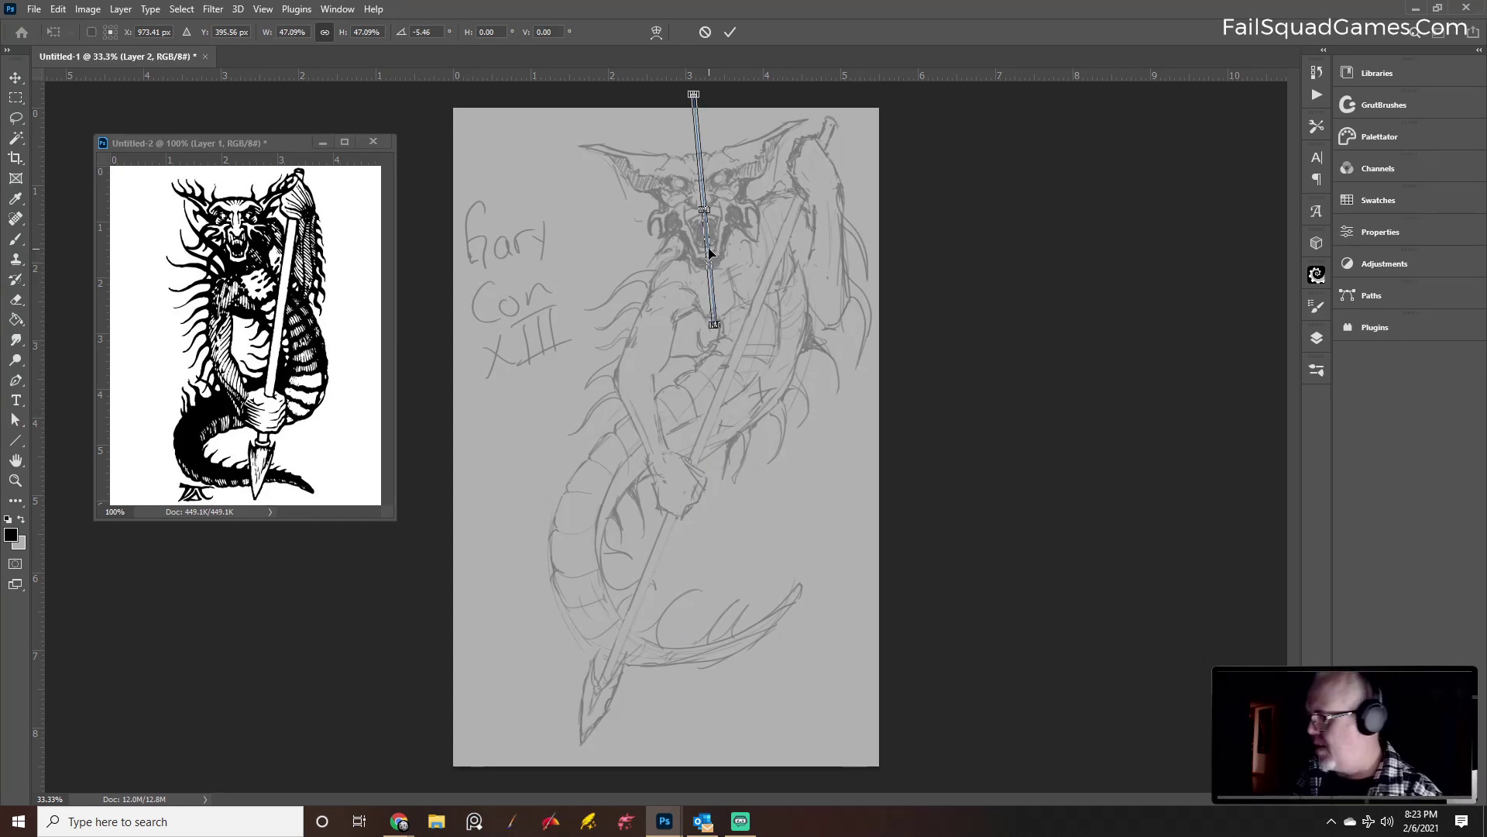
Fine-tune the symmetry axis along the centre of the face and jaw, rotate it to -5.59° and apply it
{"action": "scroll", "coordinate": [754, 199], "scroll_direction": "up", "scroll_amount": 3}
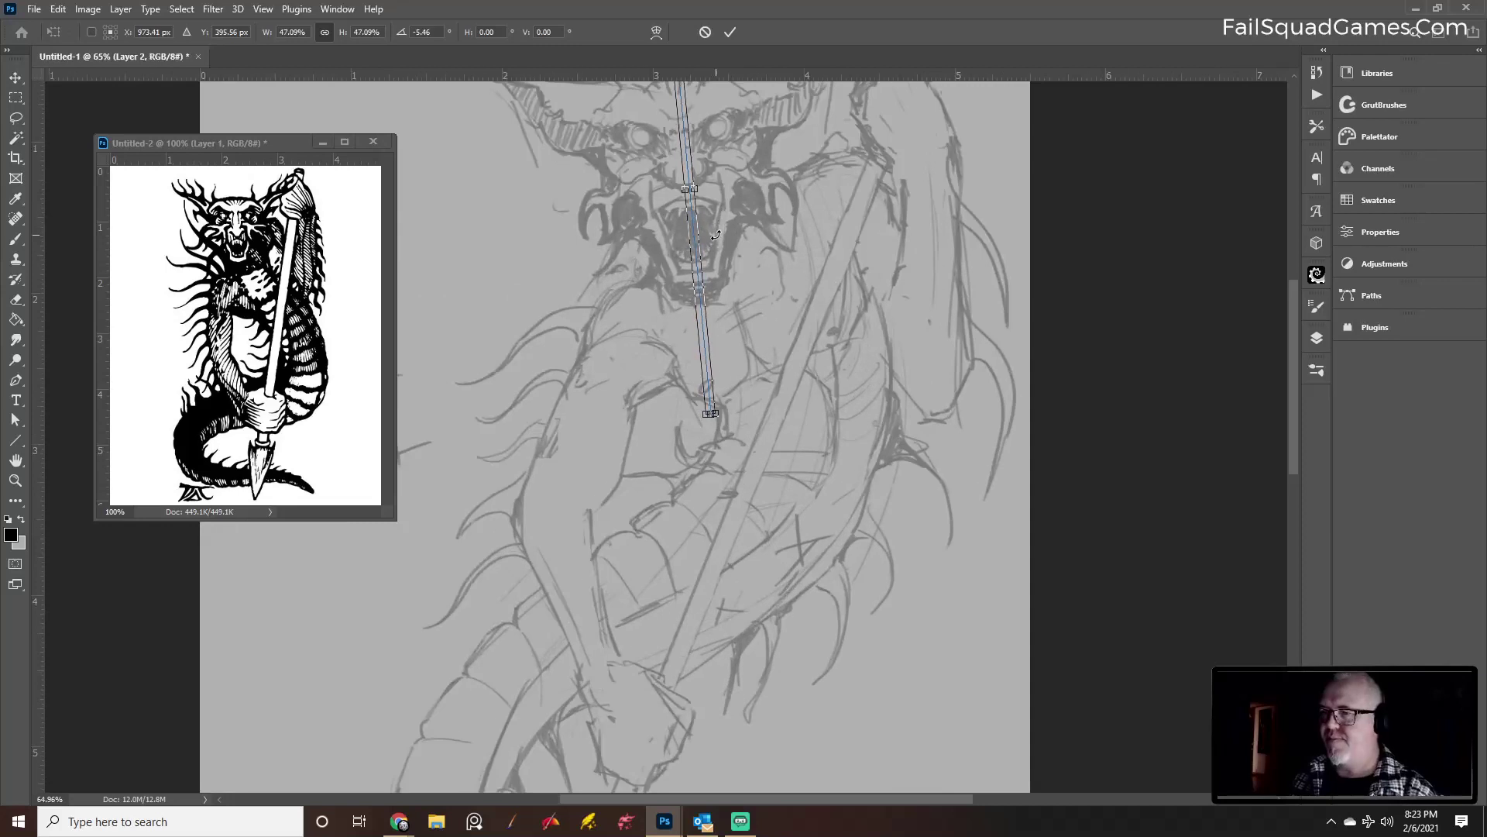
{"action": "scroll", "coordinate": [754, 396], "scroll_direction": "up", "scroll_amount": 3}
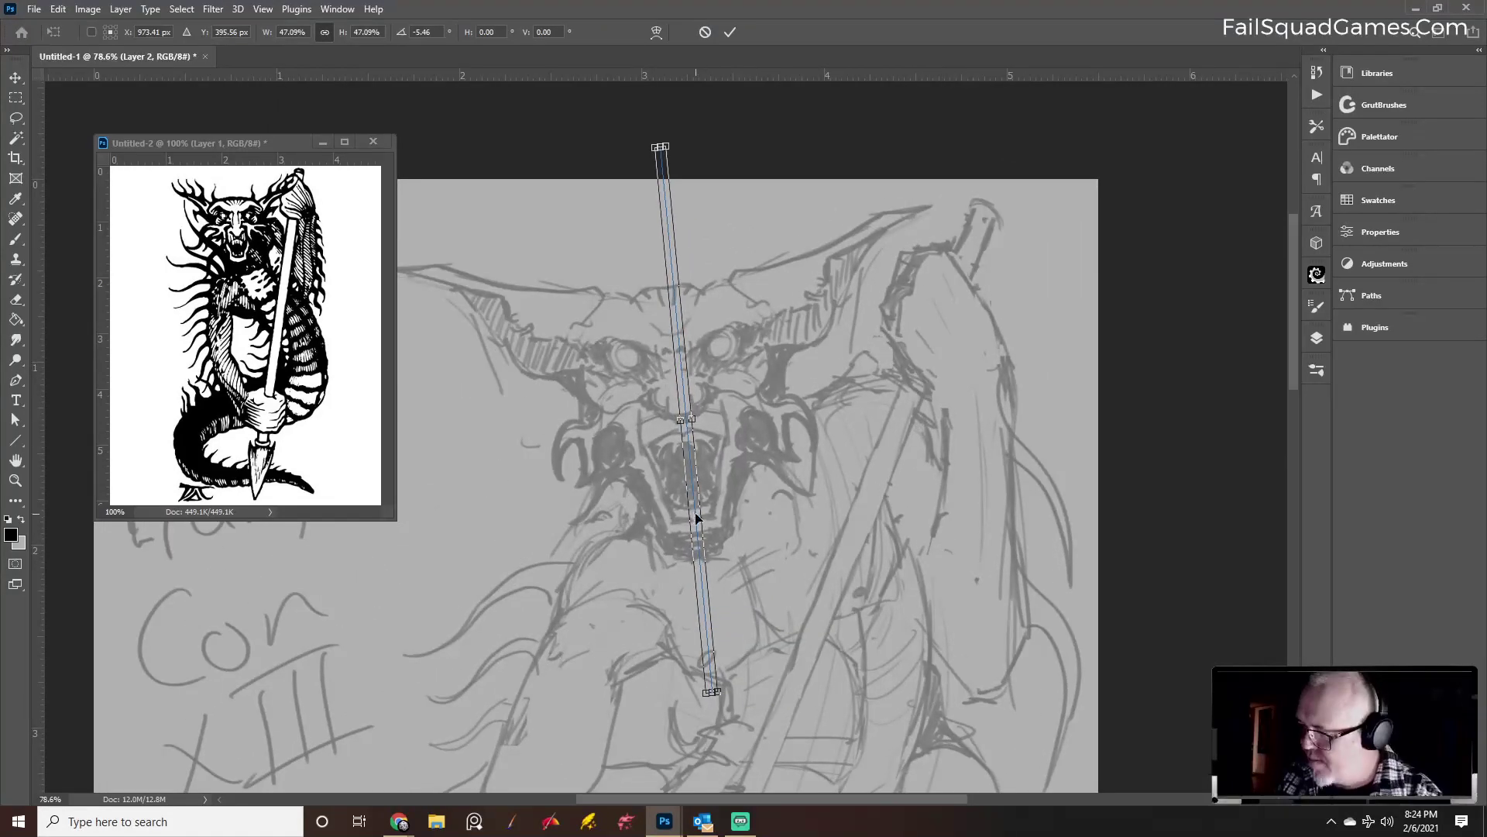
{"action": "left_click_drag", "start_coordinate": [697, 517], "coordinate": [691, 523]}
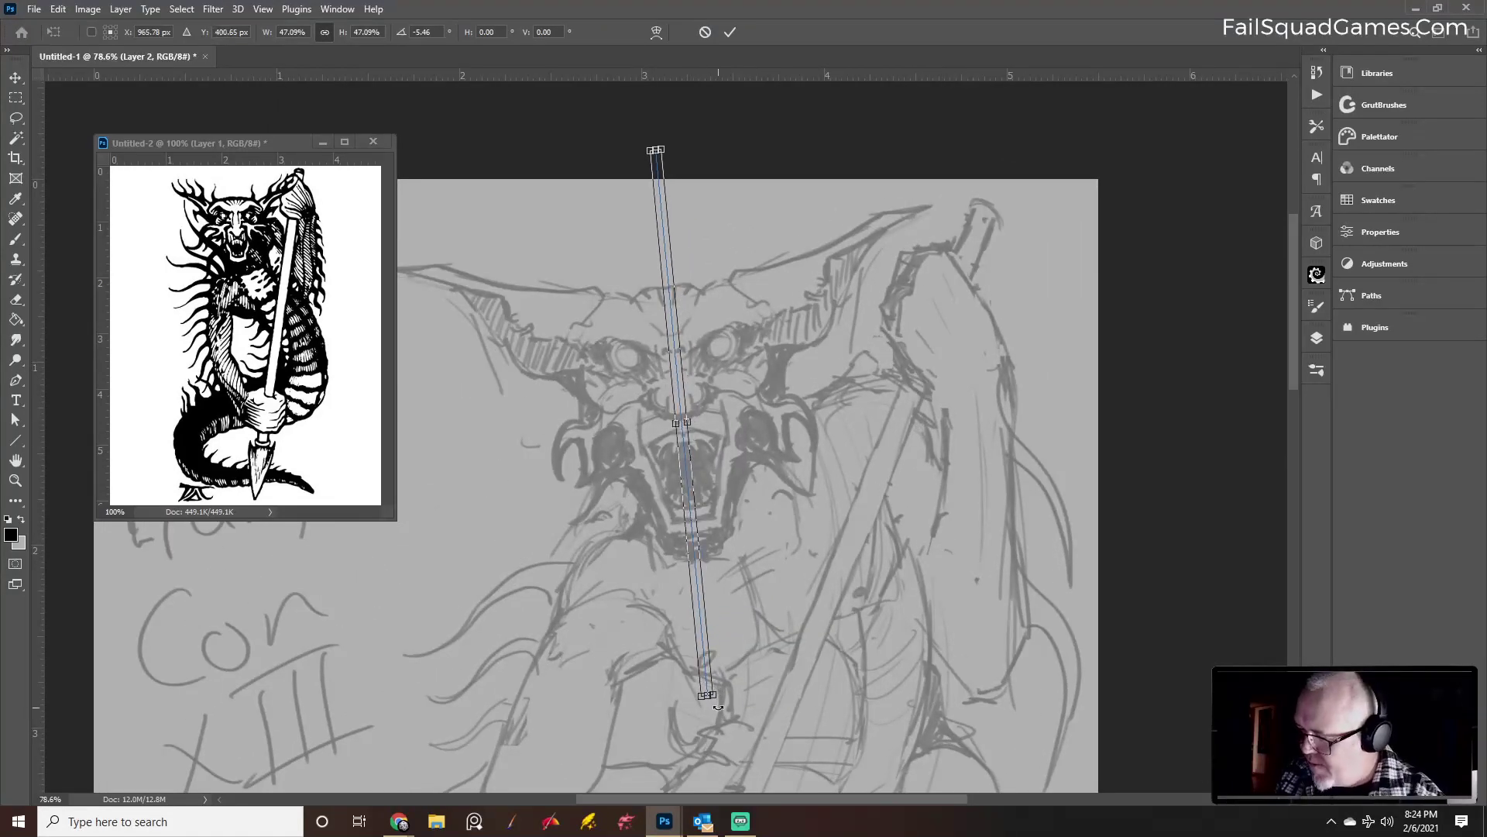
{"action": "left_click_drag", "start_coordinate": [720, 708], "coordinate": [721, 709]}
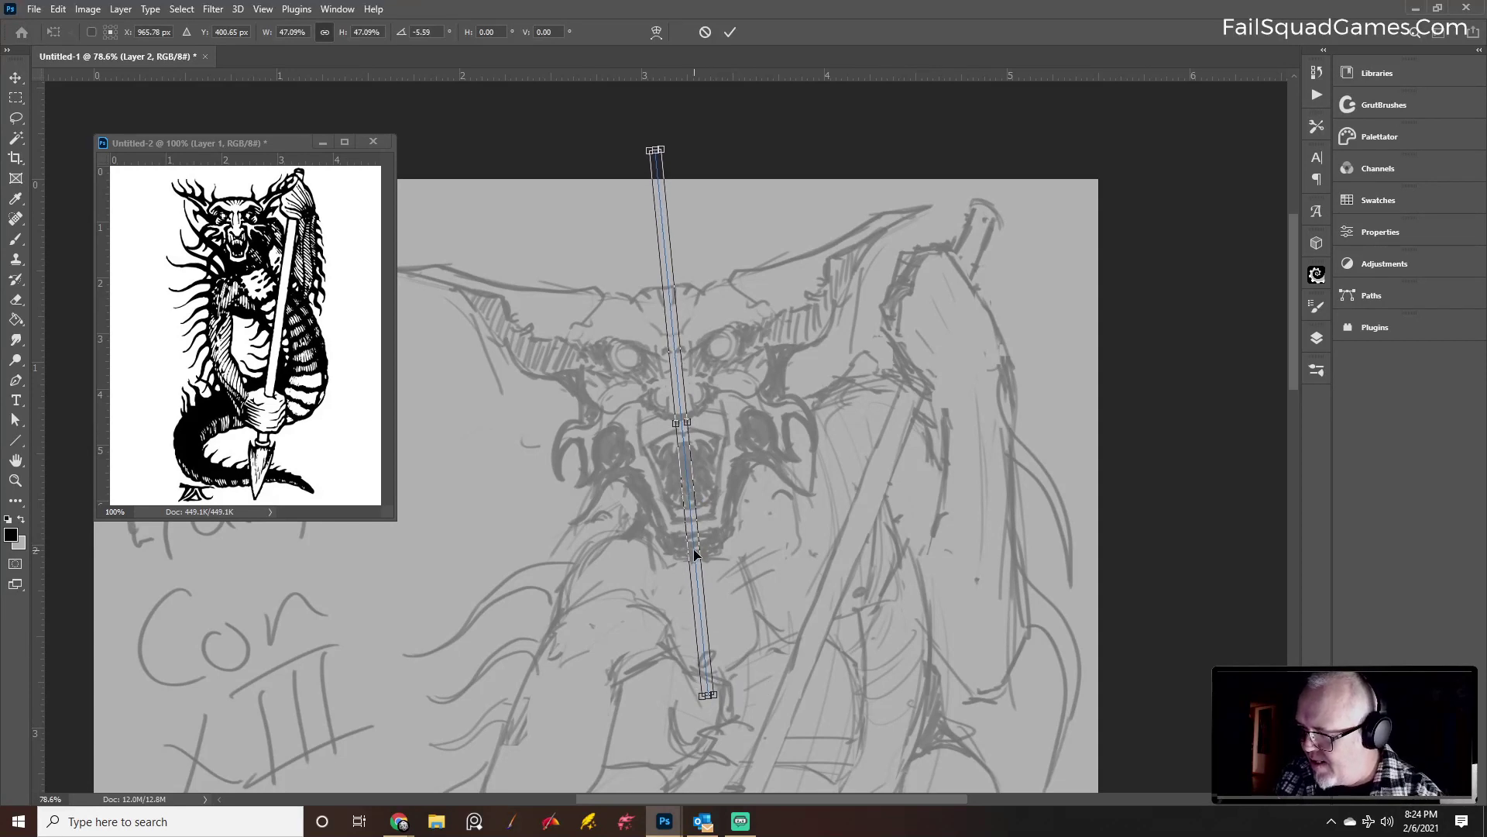
{"action": "left_click_drag", "start_coordinate": [694, 550], "coordinate": [692, 550]}
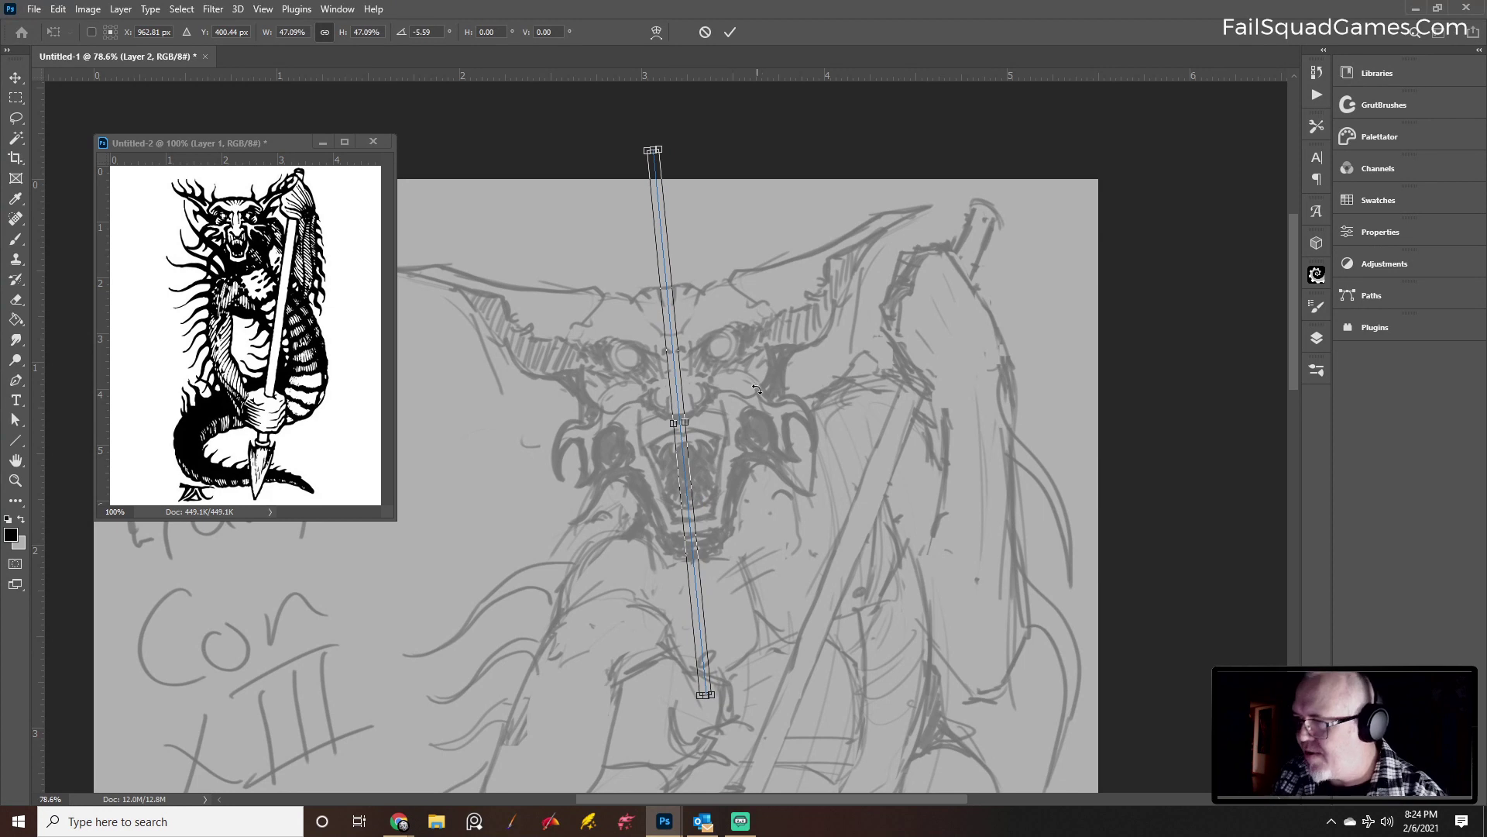
{"action": "left_click", "coordinate": [729, 31]}
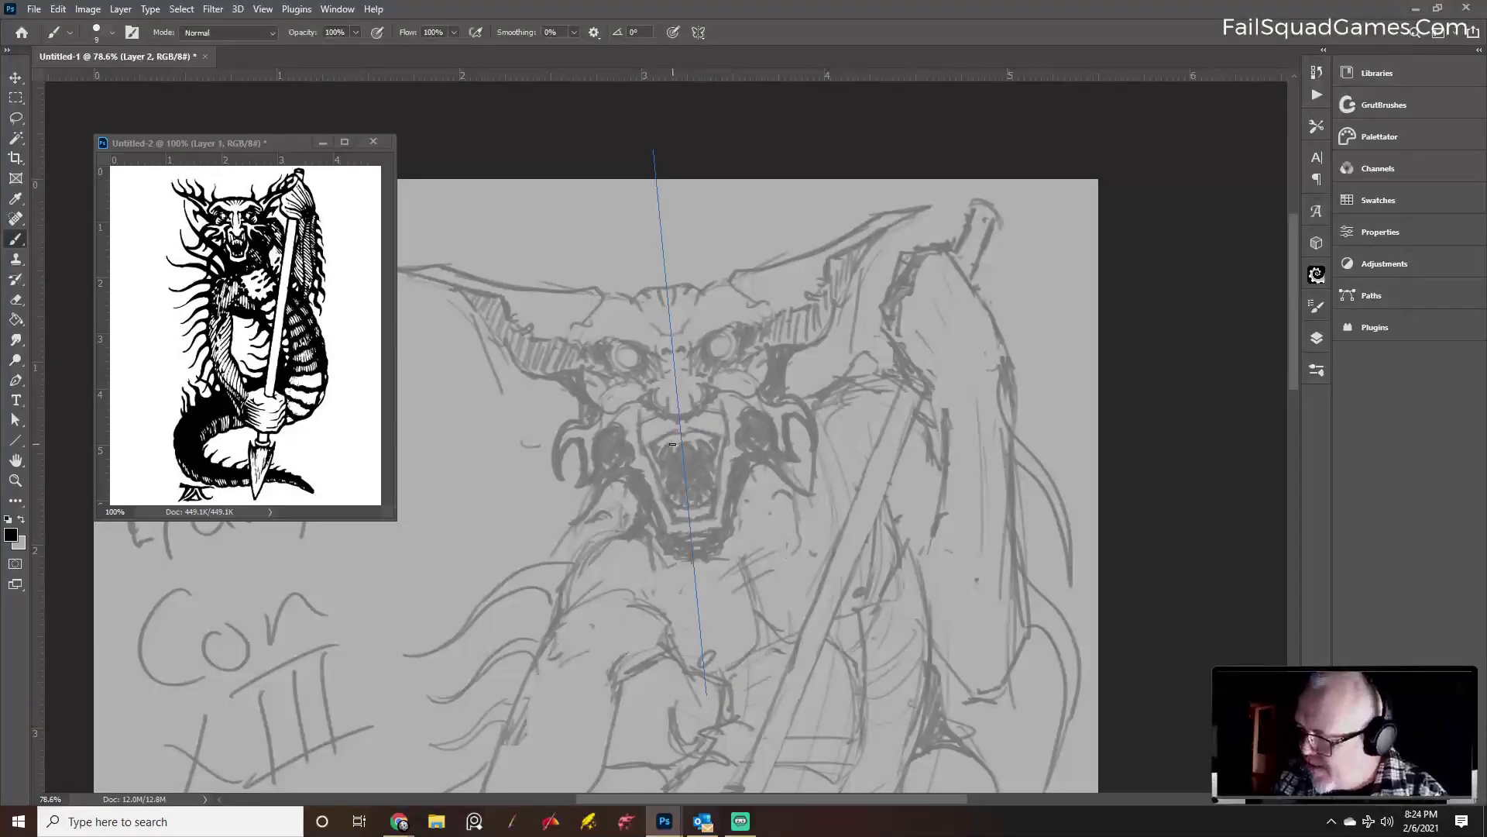
Ink the mirrored upper teeth with a 9 px brush and the thick arched gum line above them at 20 px
{"action": "key", "text": "bracketright"}
{"action": "left_click_drag", "start_coordinate": [673, 457], "coordinate": [679, 454]}
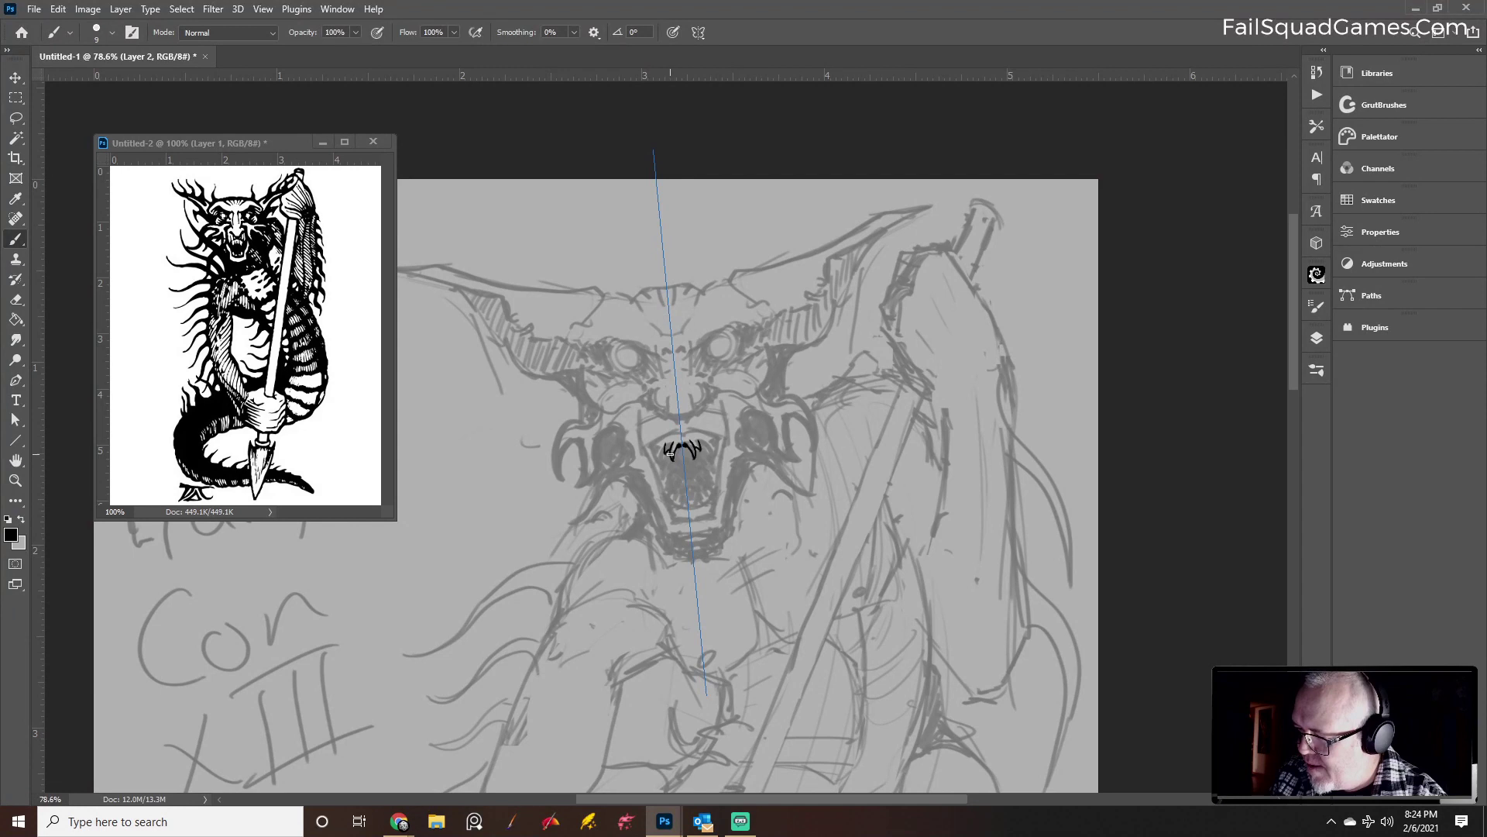
{"action": "left_click_drag", "start_coordinate": [658, 441], "coordinate": [658, 460]}
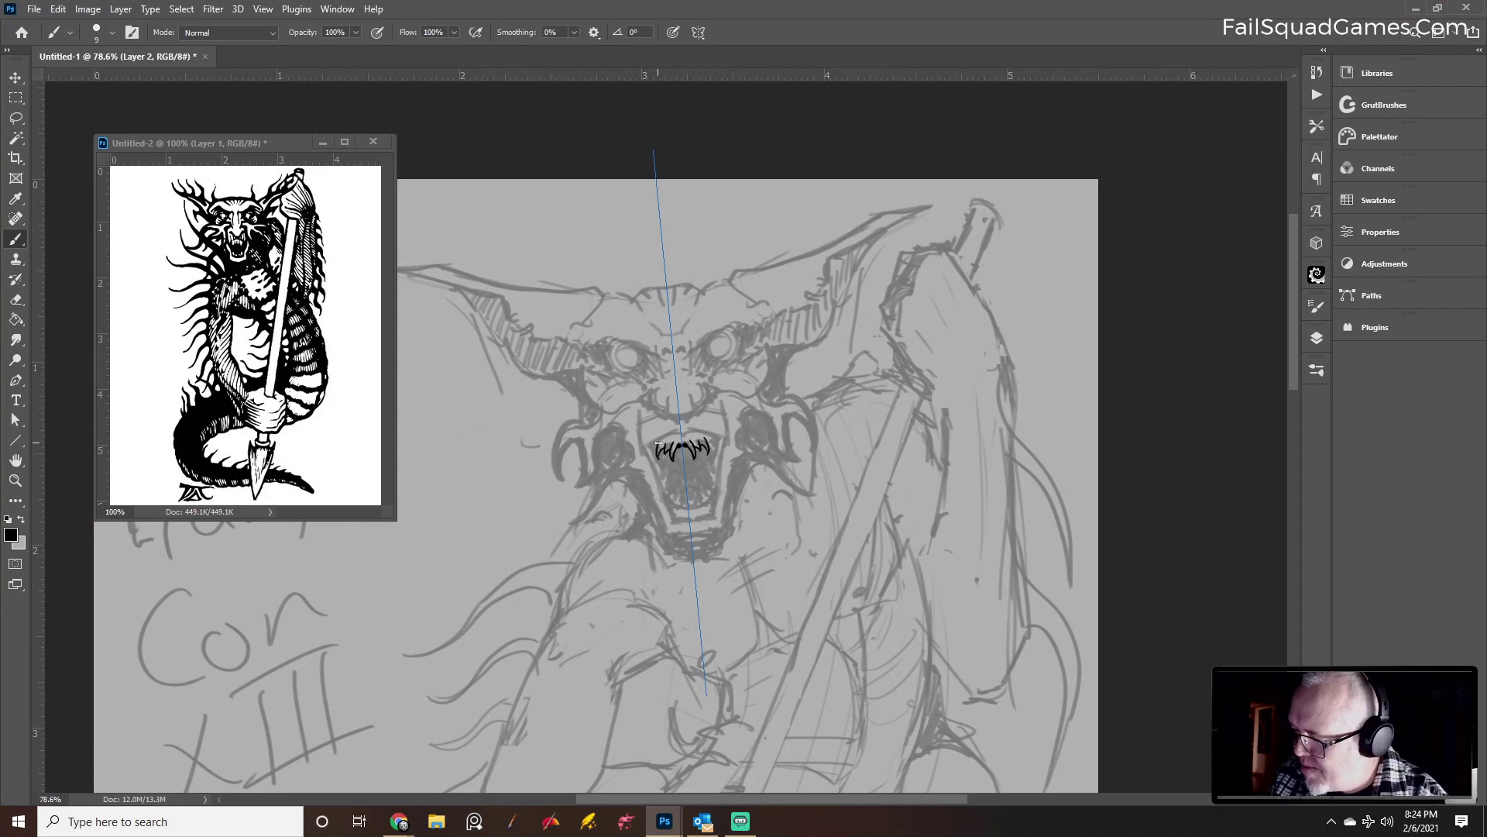
{"action": "key", "text": "bracketright"}
{"action": "key", "text": "bracketright"}
{"action": "key", "text": "bracketright"}
{"action": "mouse_move", "coordinate": [651, 448]}
{"action": "left_mouse_down"}
{"action": "mouse_move", "coordinate": [711, 442]}
{"action": "mouse_move", "coordinate": [691, 432]}
{"action": "left_mouse_up"}
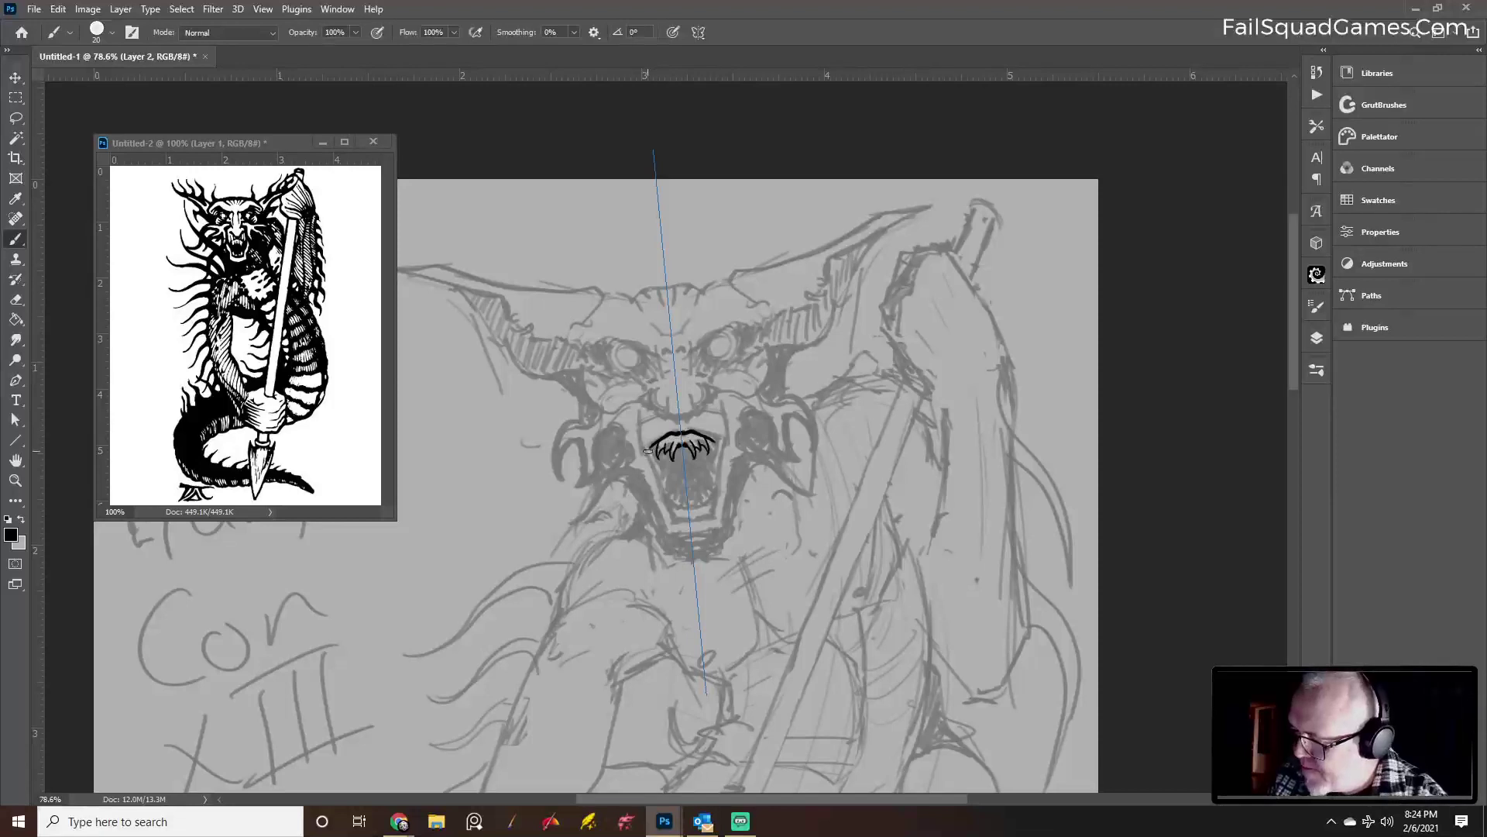
Ink the inner sides of the open mouth and the mirrored lower fangs with a 9 px brush
{"action": "key", "text": "bracketleft"}
{"action": "key", "text": "bracketleft"}
{"action": "key", "text": "bracketleft"}
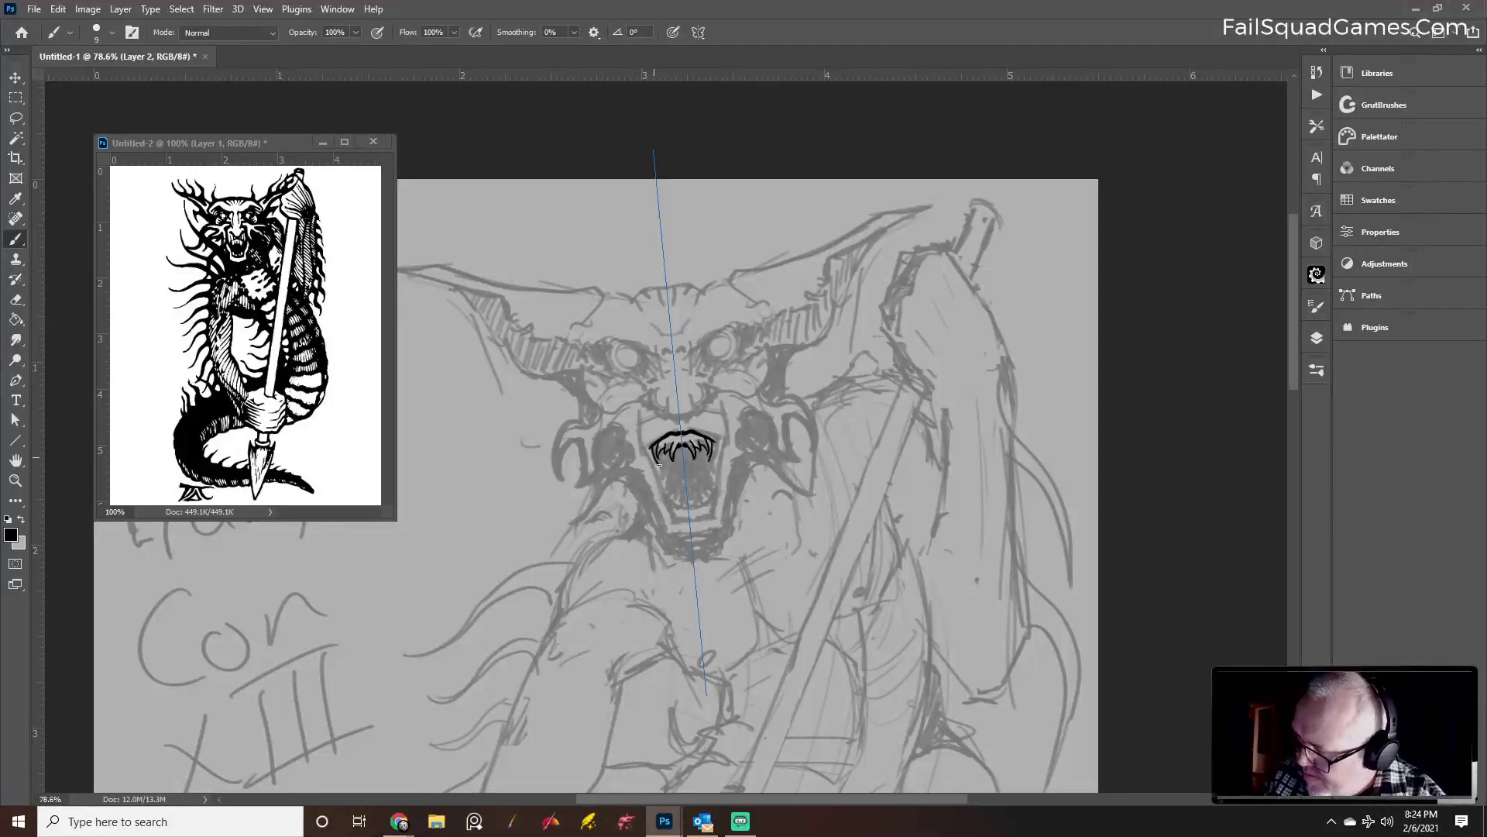
{"action": "left_click_drag", "start_coordinate": [658, 465], "coordinate": [668, 484]}
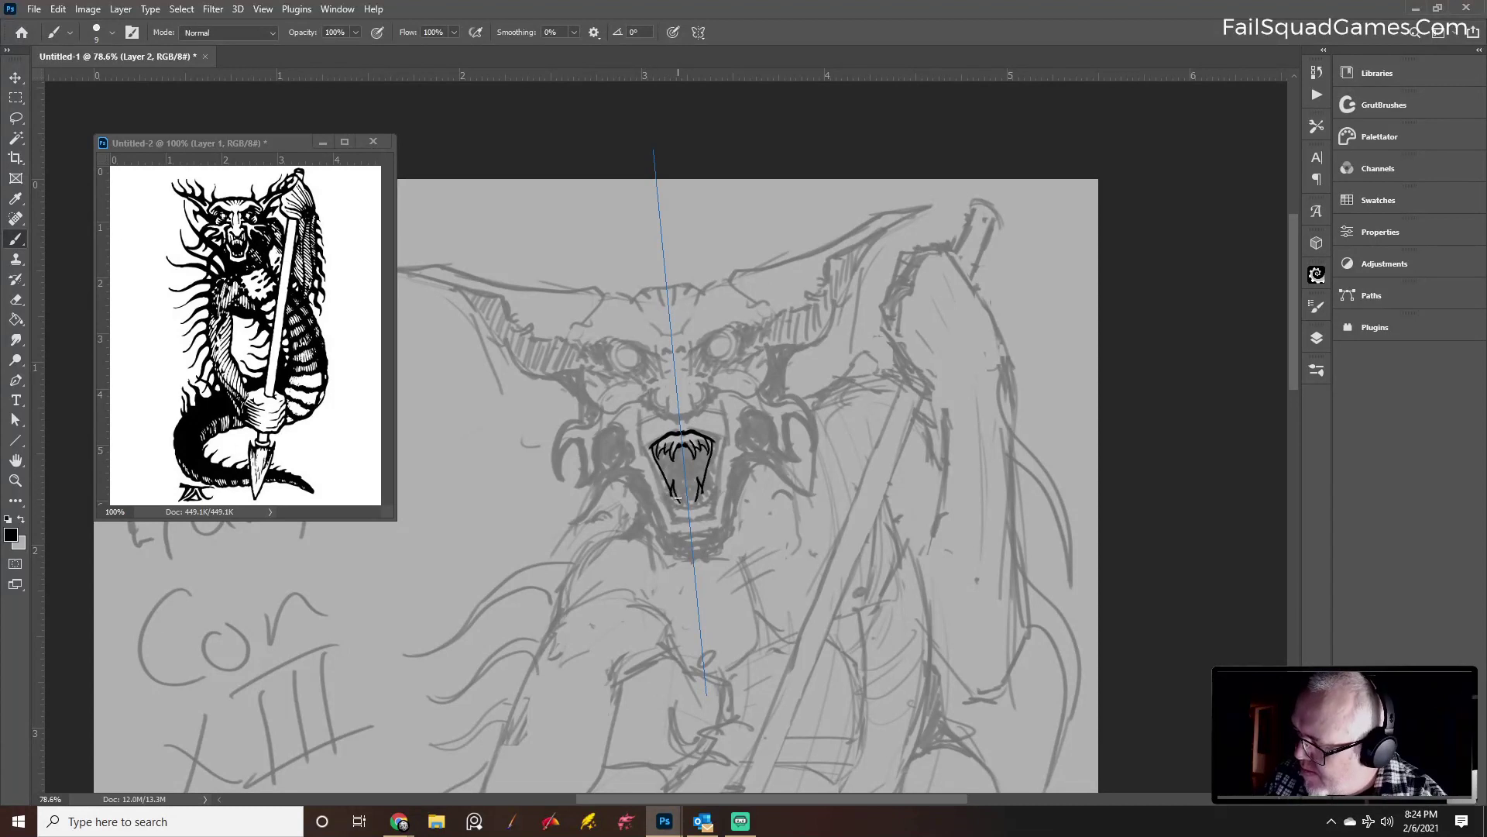
{"action": "left_click_drag", "start_coordinate": [680, 489], "coordinate": [685, 502]}
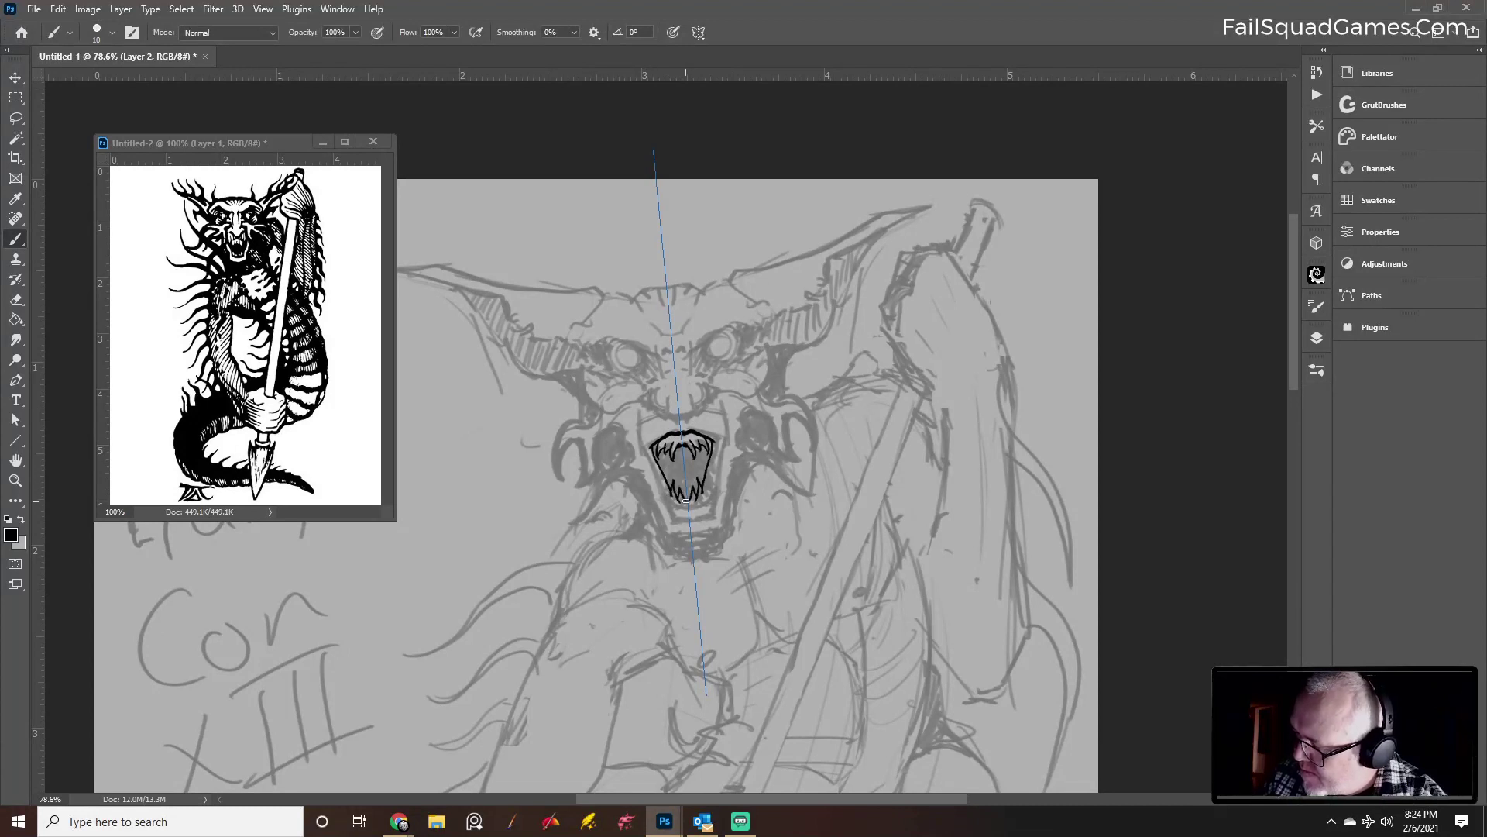
Thicken the black along the inner sides of the open mouth with a 20 px brush, and reduce the brush to 15 px
{"action": "key", "text": "bracketright"}
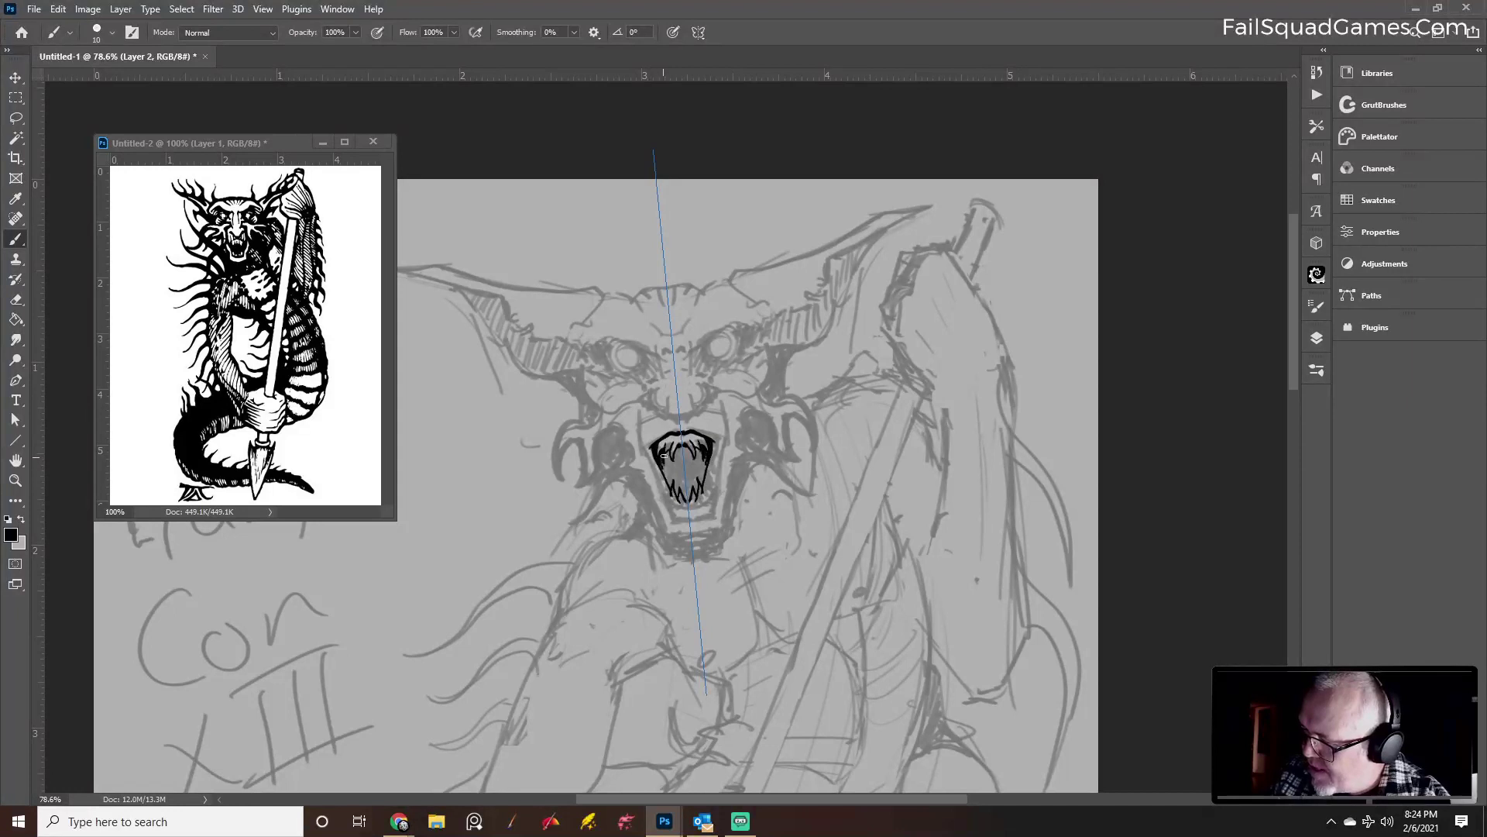
{"action": "key", "text": "bracketright"}
{"action": "key", "text": "bracketright"}
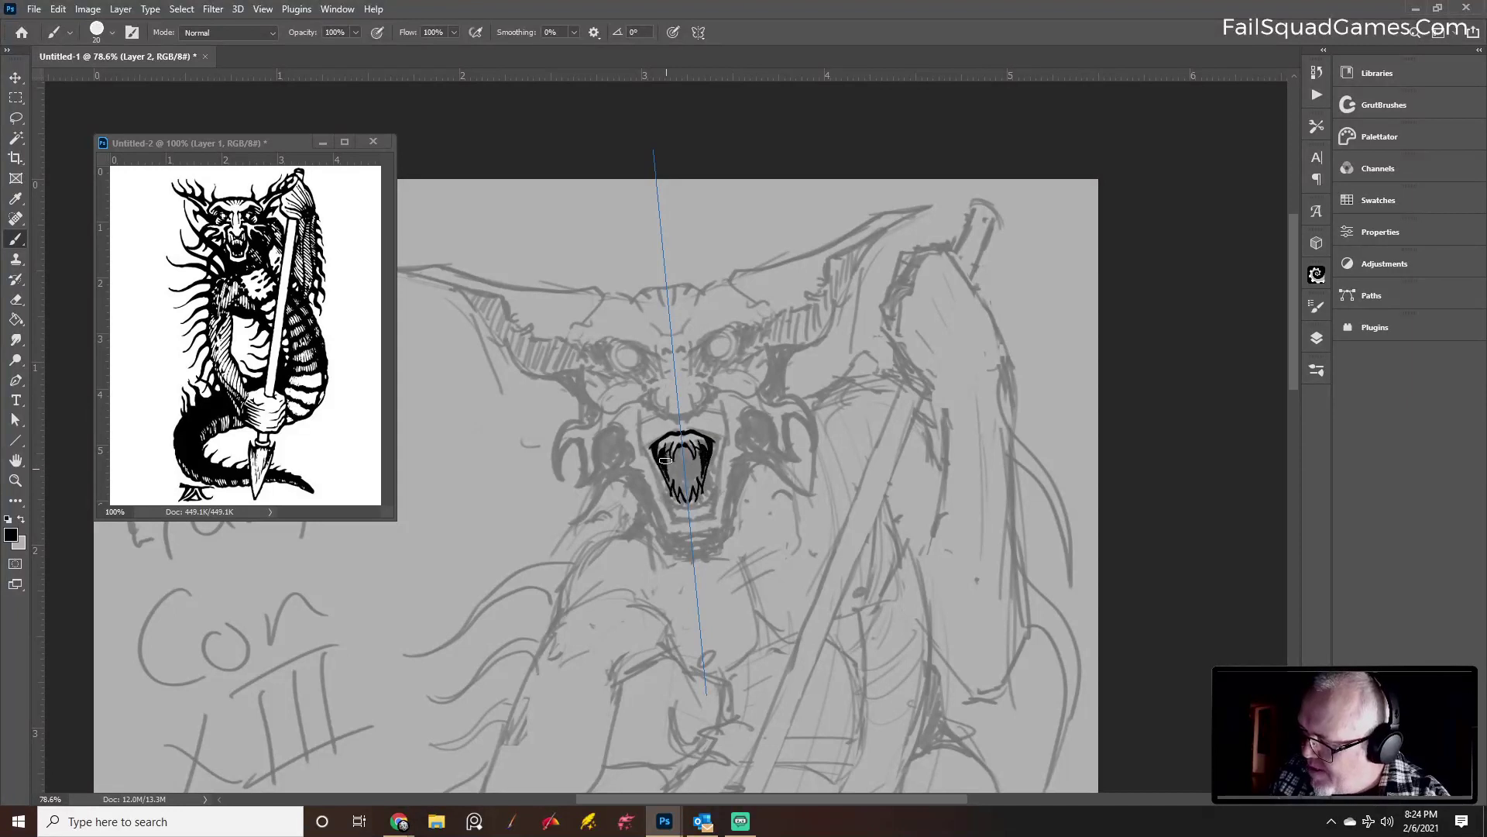
{"action": "key", "text": "bracketleft"}
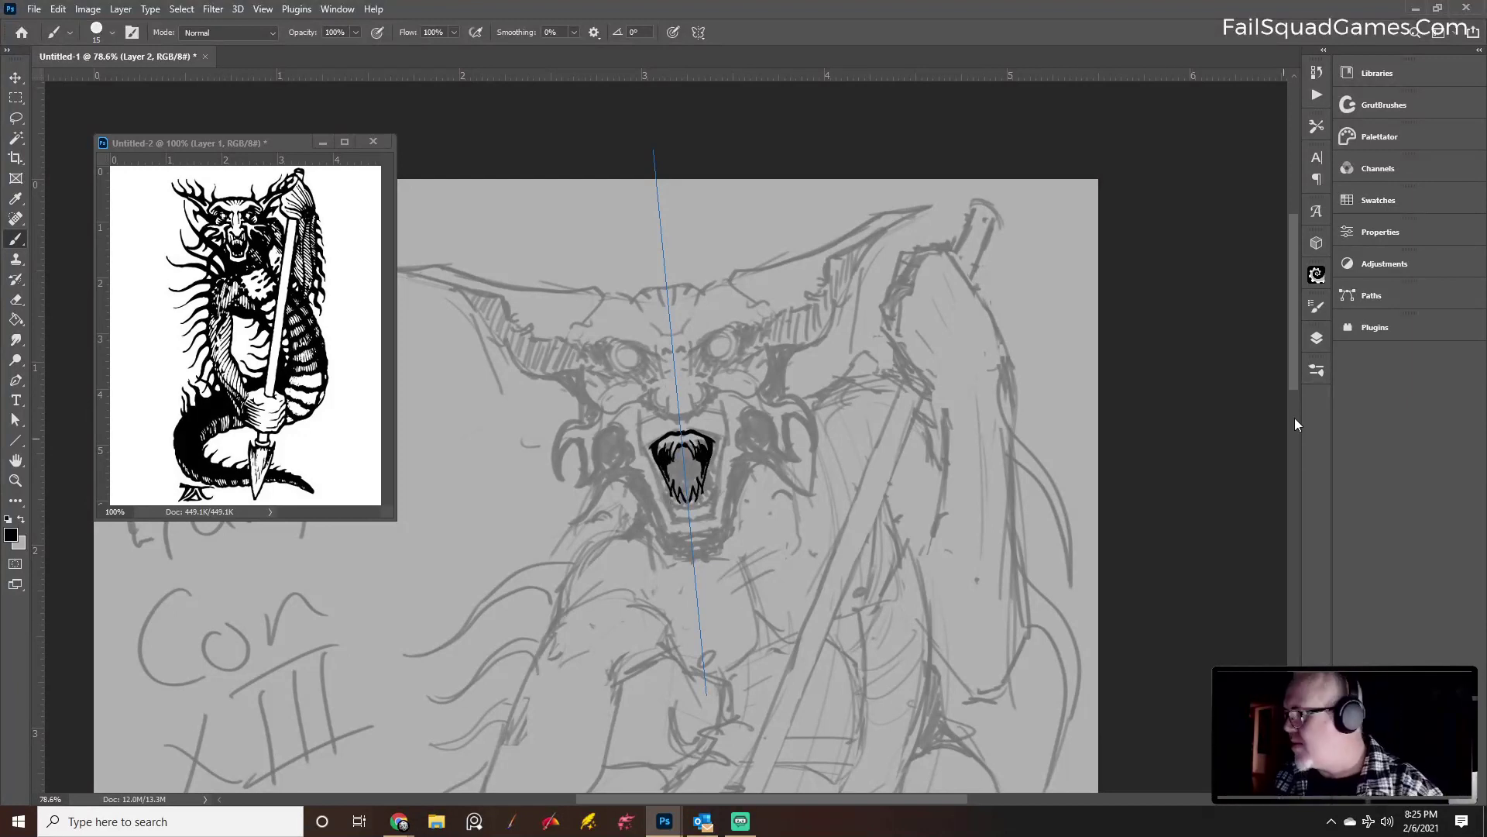
Set the roundness of the 15 px brush tip to 100% in the brush settings
{"action": "left_click", "coordinate": [1316, 371]}
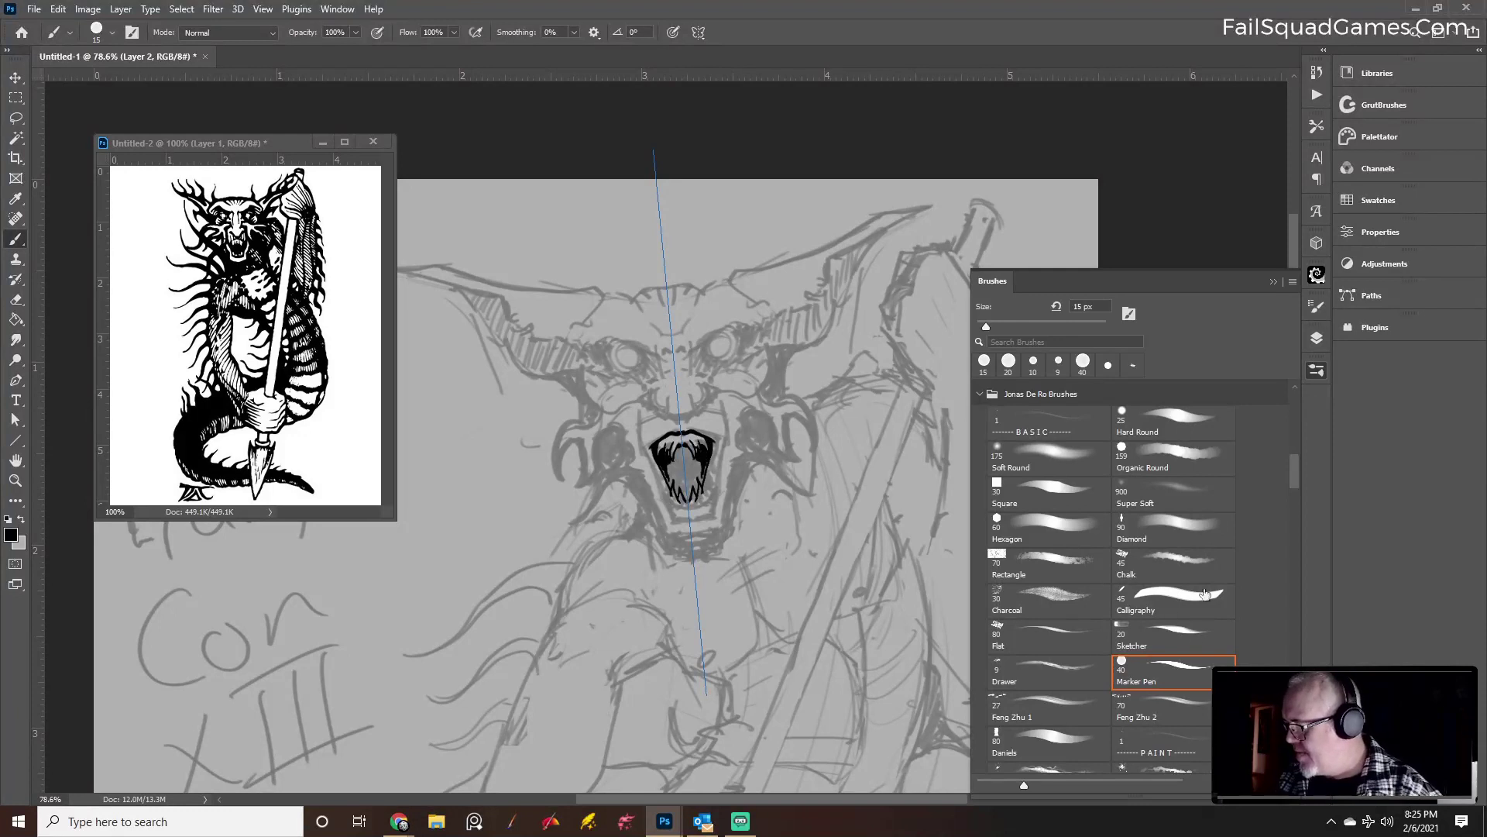
{"action": "left_click", "coordinate": [1319, 305]}
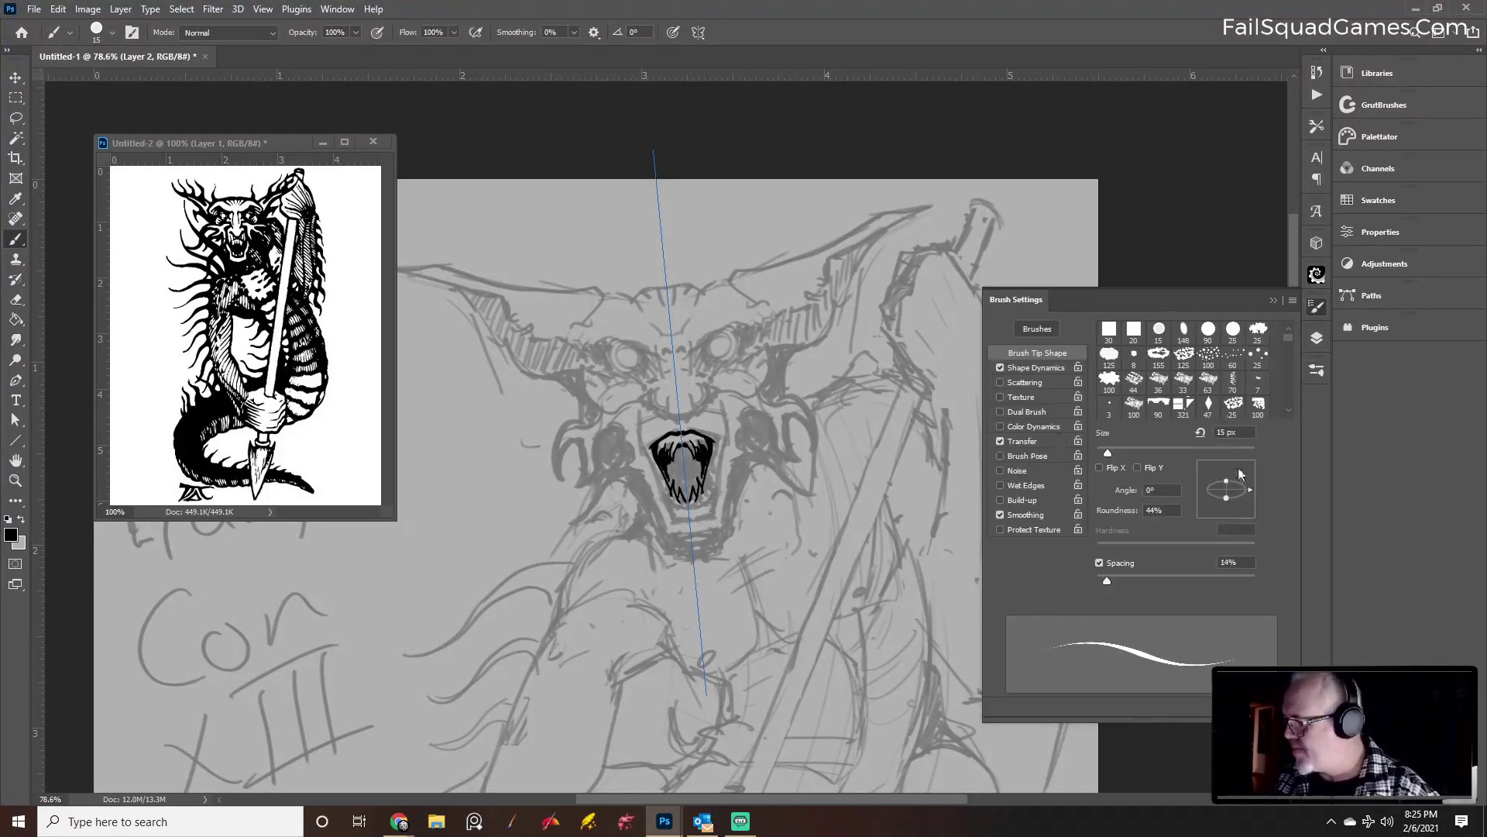
{"action": "left_click_drag", "start_coordinate": [1226, 498], "coordinate": [1225, 535]}
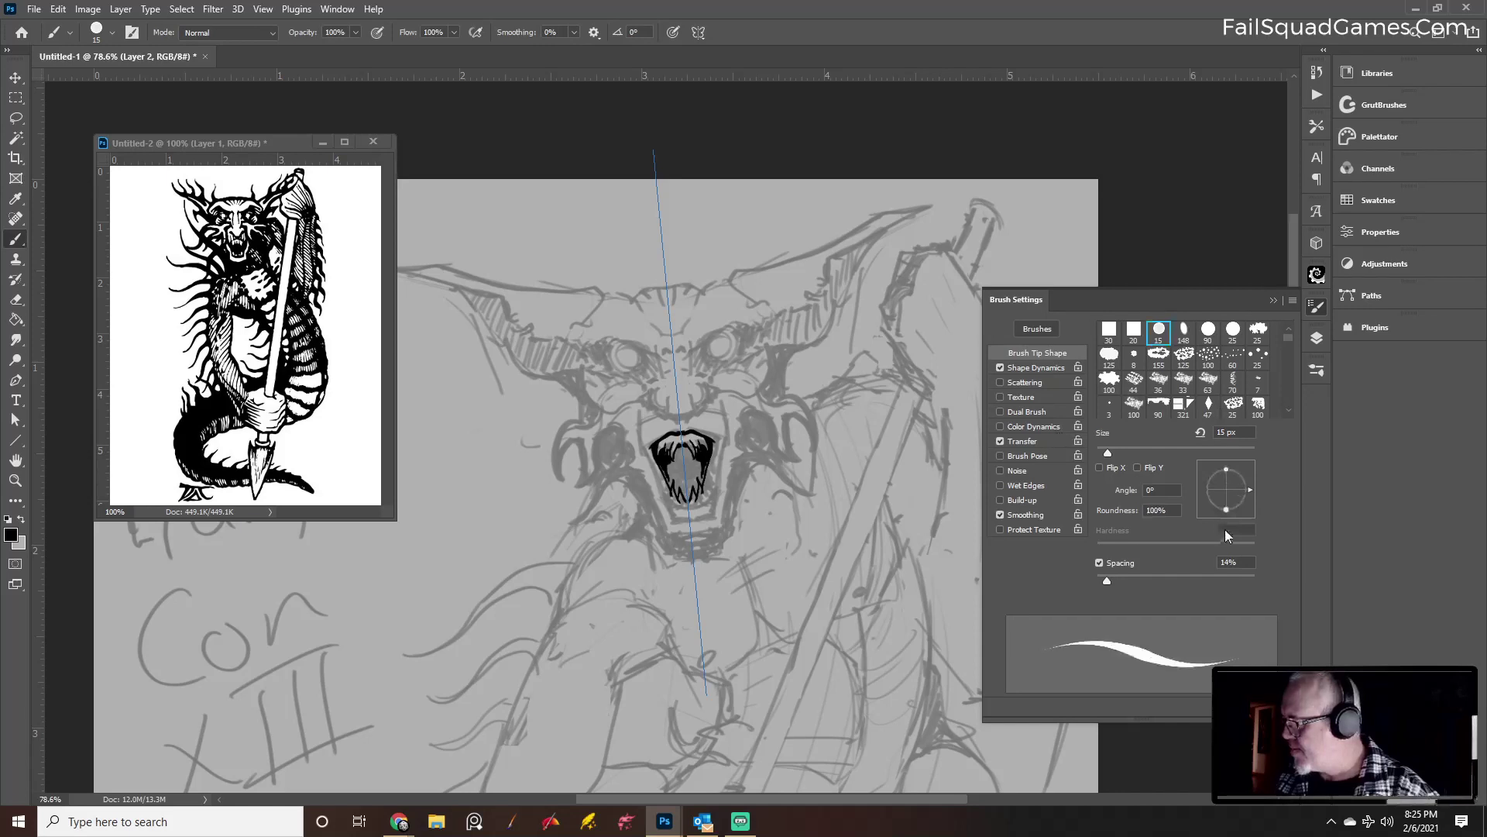
{"action": "left_click", "coordinate": [1274, 300]}
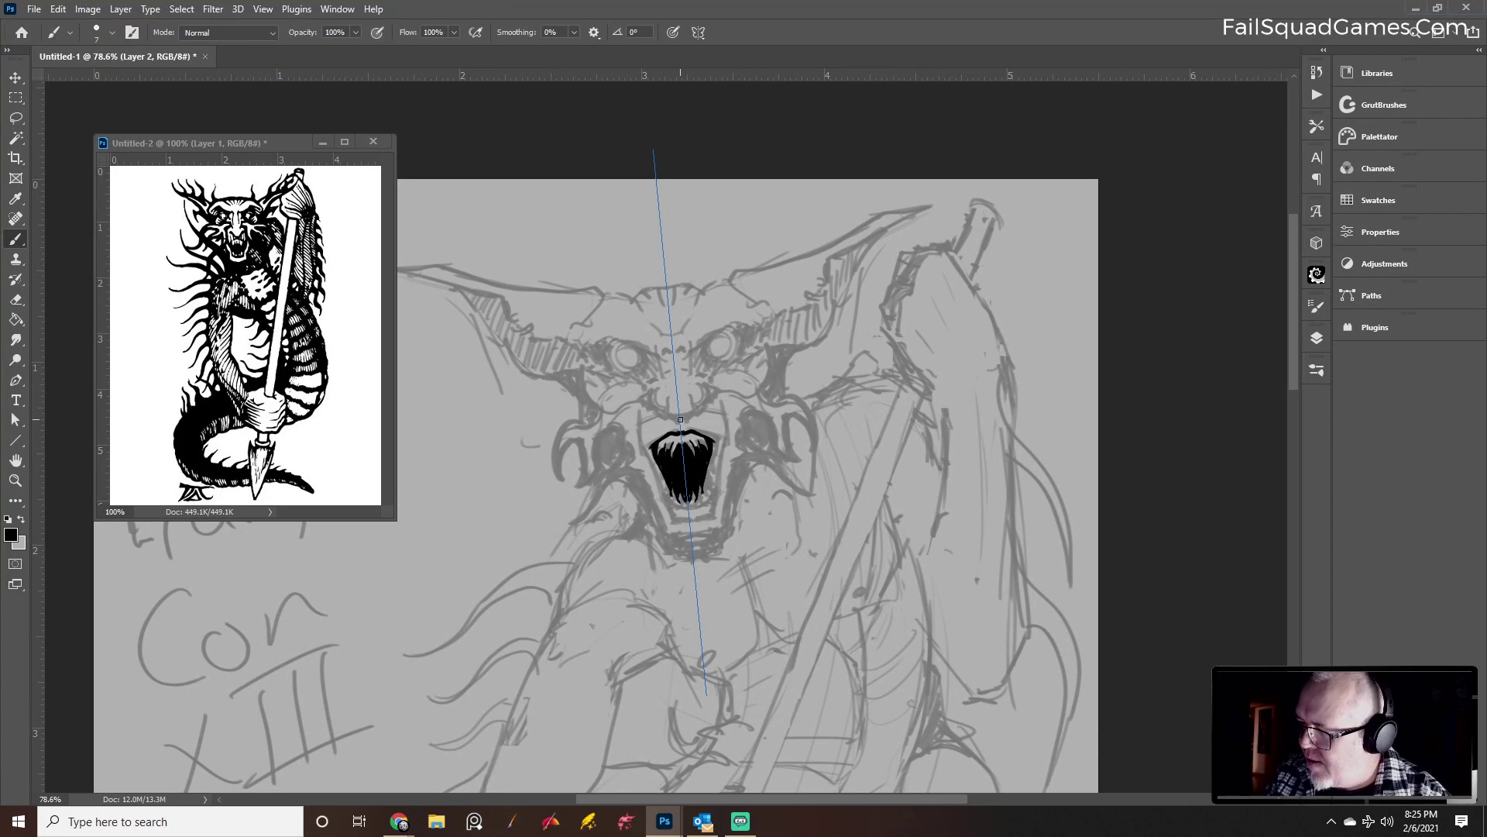
Finish blacking in the mouth and ink the mirrored nostrils, nose tip and sides of the nose bridge with a 7 px brush
{"action": "left_click_drag", "start_coordinate": [662, 418], "coordinate": [692, 416]}
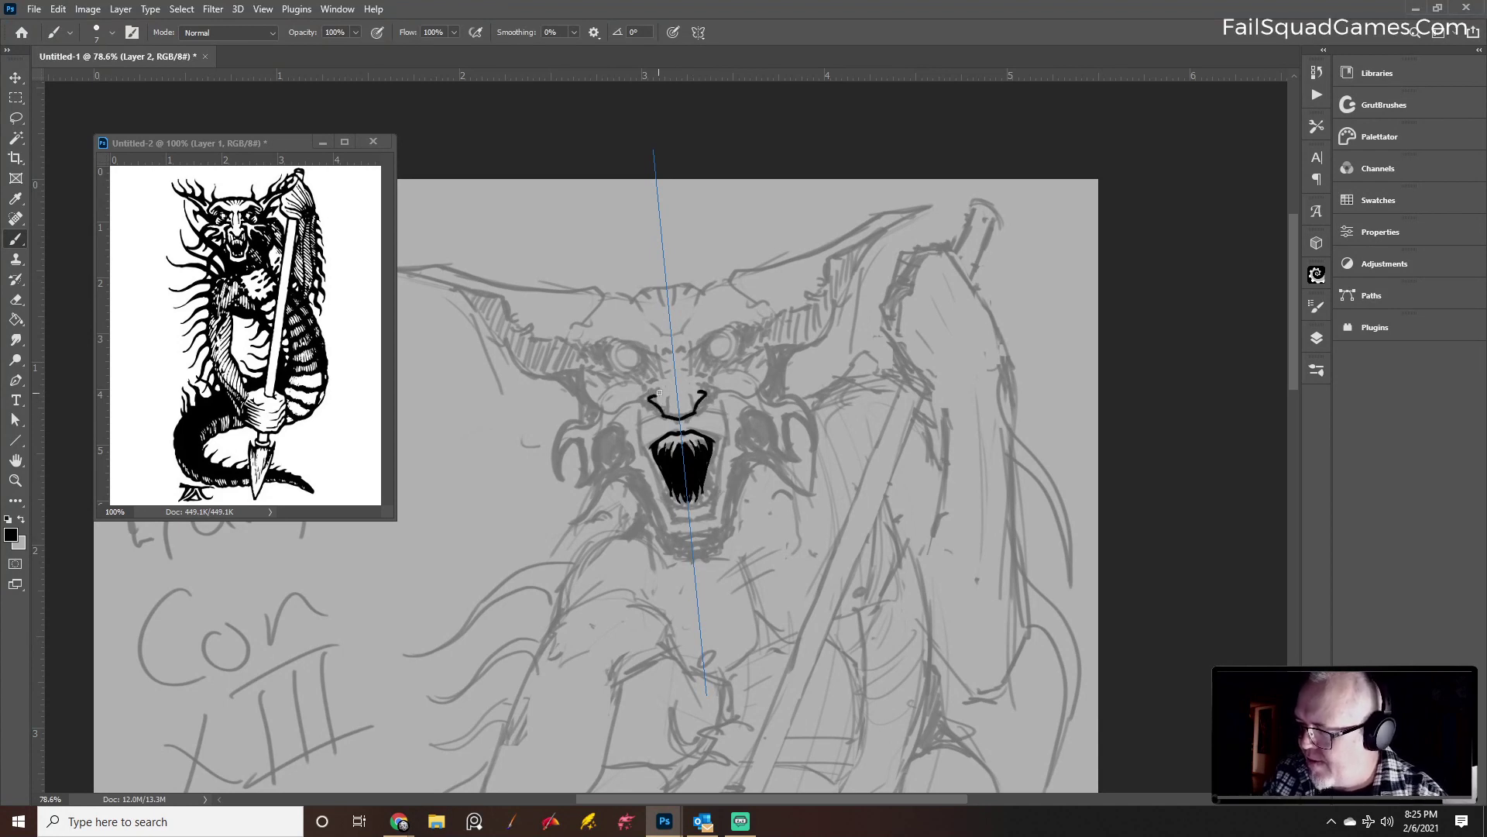
{"action": "mouse_move", "coordinate": [663, 359]}
{"action": "left_mouse_down"}
{"action": "mouse_move", "coordinate": [661, 376]}
{"action": "mouse_move", "coordinate": [691, 377]}
{"action": "left_mouse_up"}
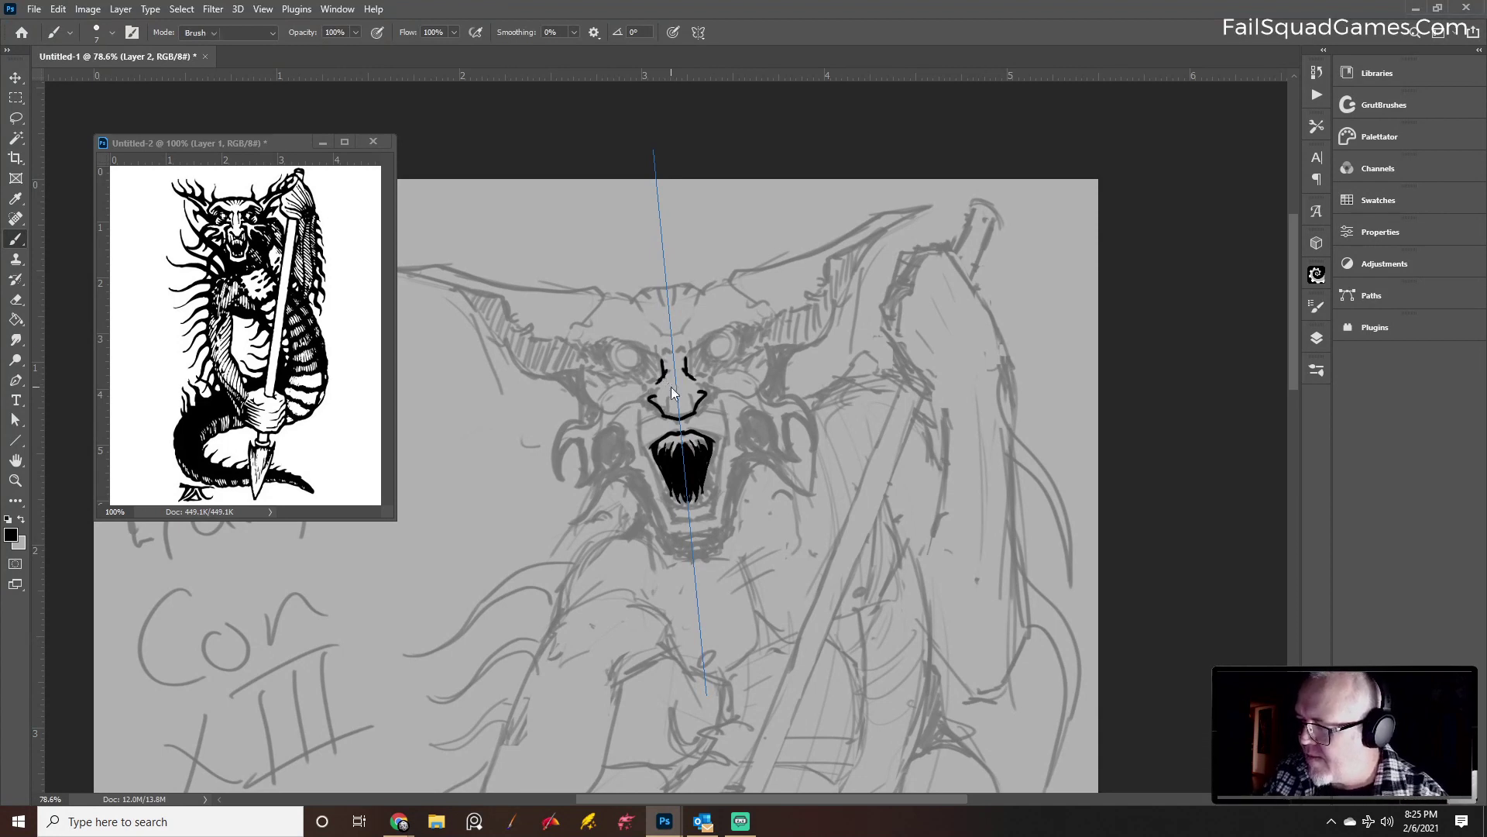
{"action": "key", "text": "e"}
{"action": "key", "text": "b"}
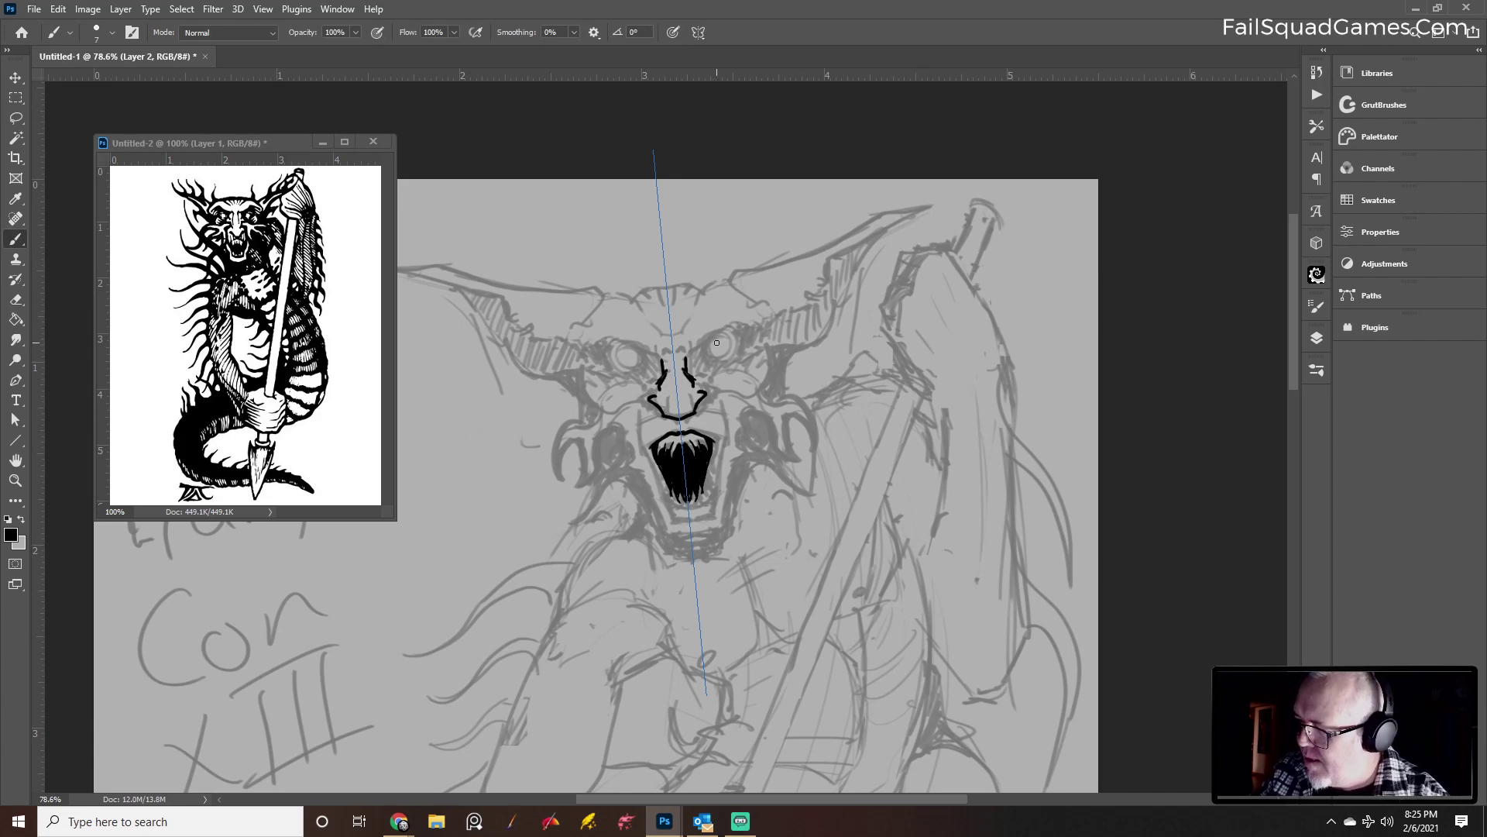
Ink the mirrored eyes and their black sockets with a 6 to 9 px brush, and short arcs on the brow above them
{"action": "mouse_move", "coordinate": [705, 356]}
{"action": "left_mouse_down"}
{"action": "mouse_move", "coordinate": [736, 352]}
{"action": "mouse_move", "coordinate": [704, 347]}
{"action": "mouse_move", "coordinate": [724, 328]}
{"action": "mouse_move", "coordinate": [702, 351]}
{"action": "mouse_move", "coordinate": [591, 349]}
{"action": "mouse_move", "coordinate": [607, 342]}
{"action": "left_mouse_up"}
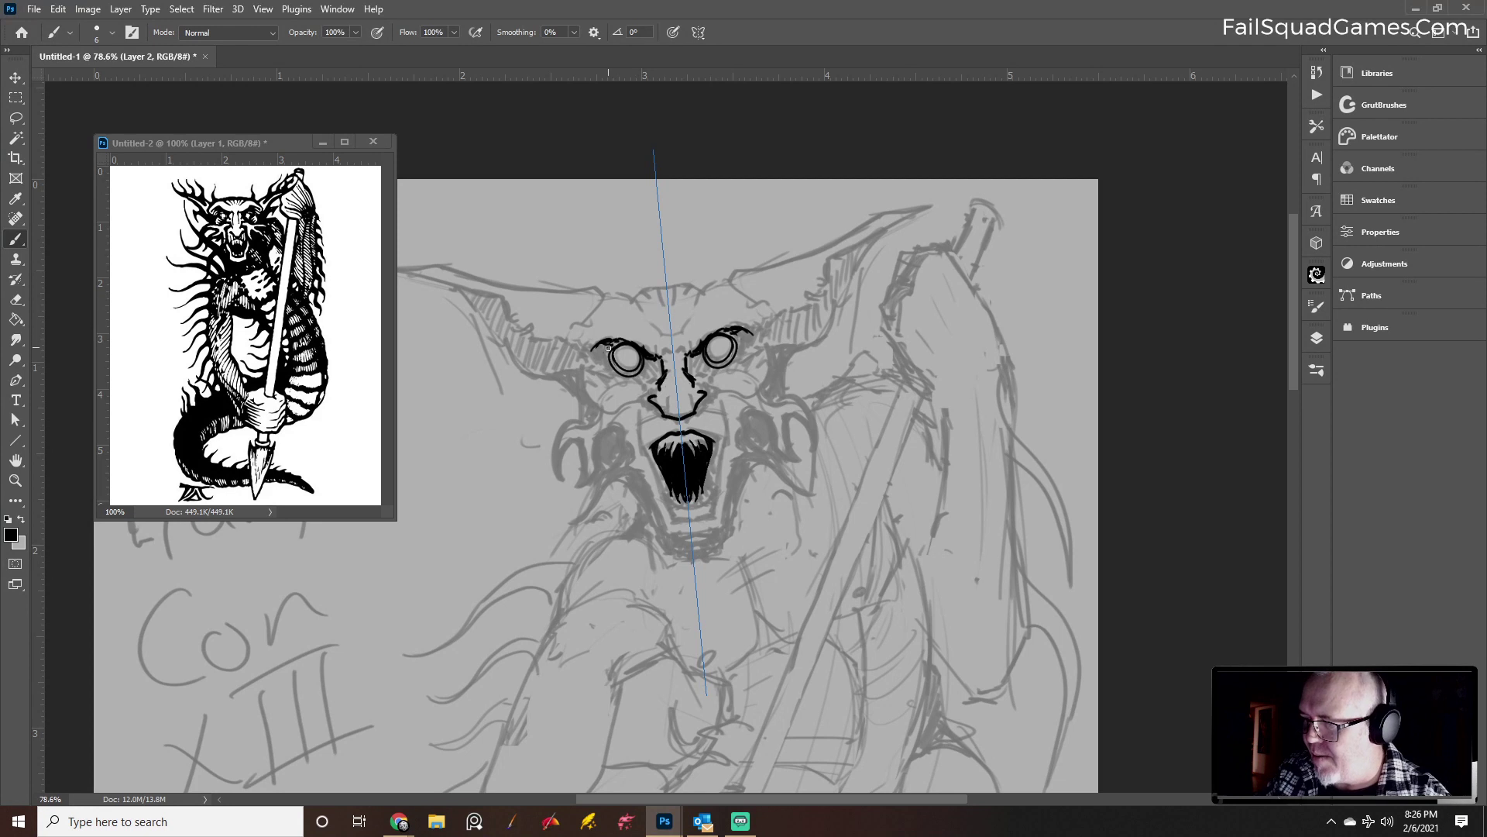
{"action": "left_click_drag", "start_coordinate": [592, 348], "coordinate": [611, 342]}
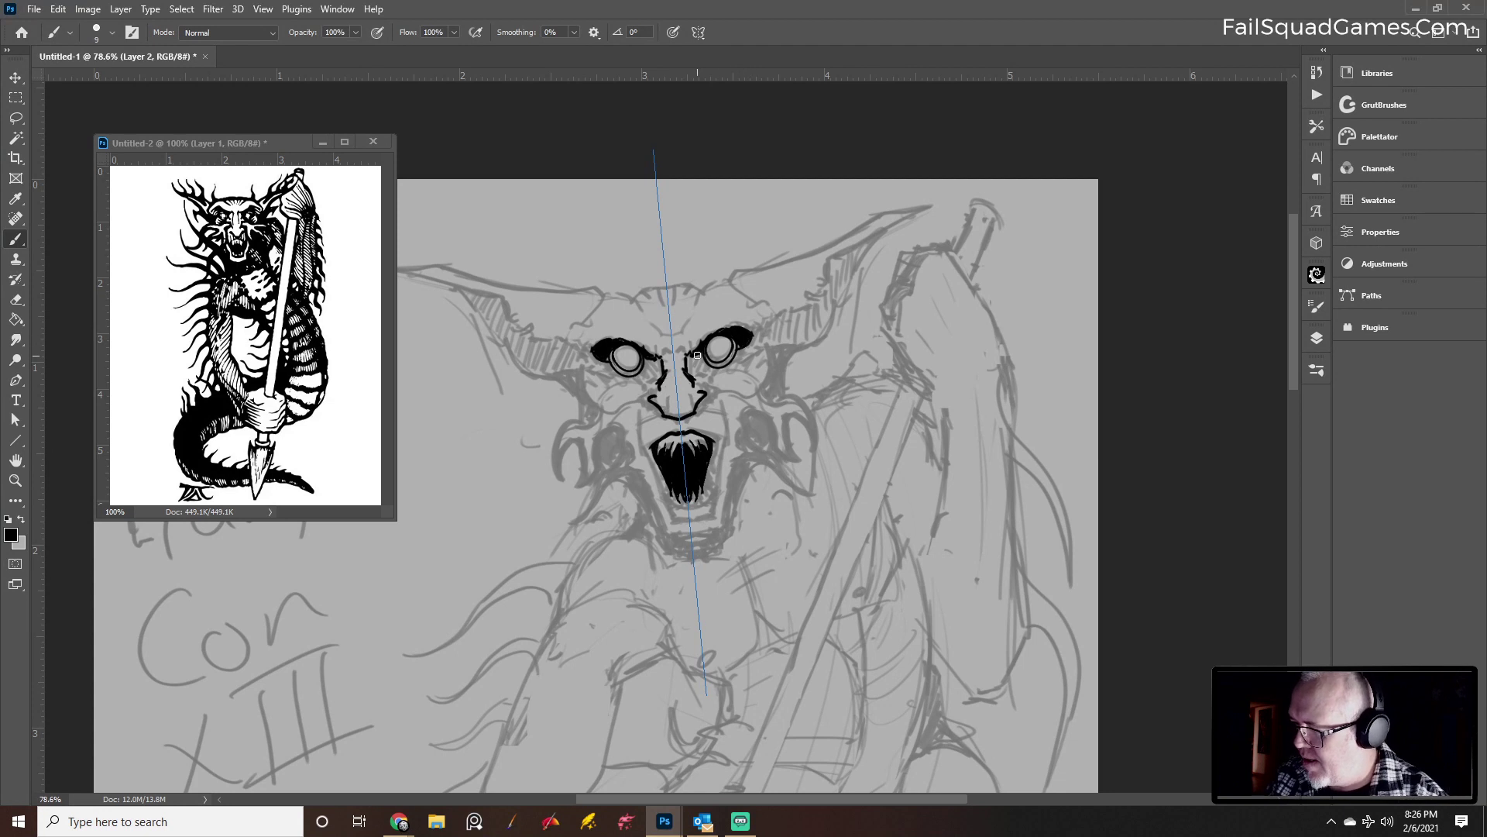
{"action": "mouse_move", "coordinate": [695, 355]}
{"action": "left_mouse_down"}
{"action": "mouse_move", "coordinate": [705, 364]}
{"action": "mouse_move", "coordinate": [690, 368]}
{"action": "mouse_move", "coordinate": [712, 363]}
{"action": "left_mouse_up"}
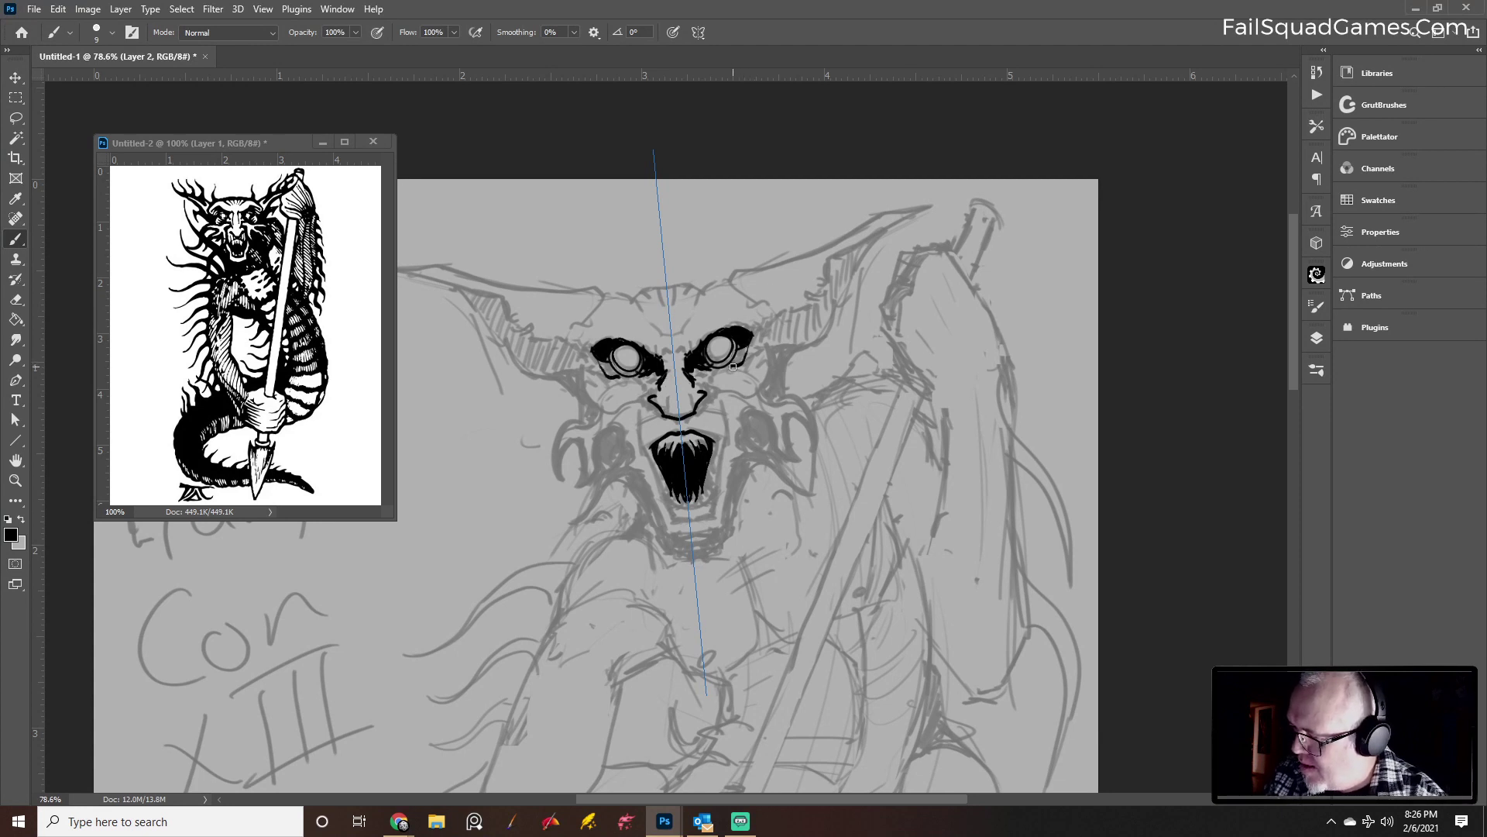
{"action": "left_click_drag", "start_coordinate": [727, 370], "coordinate": [700, 381]}
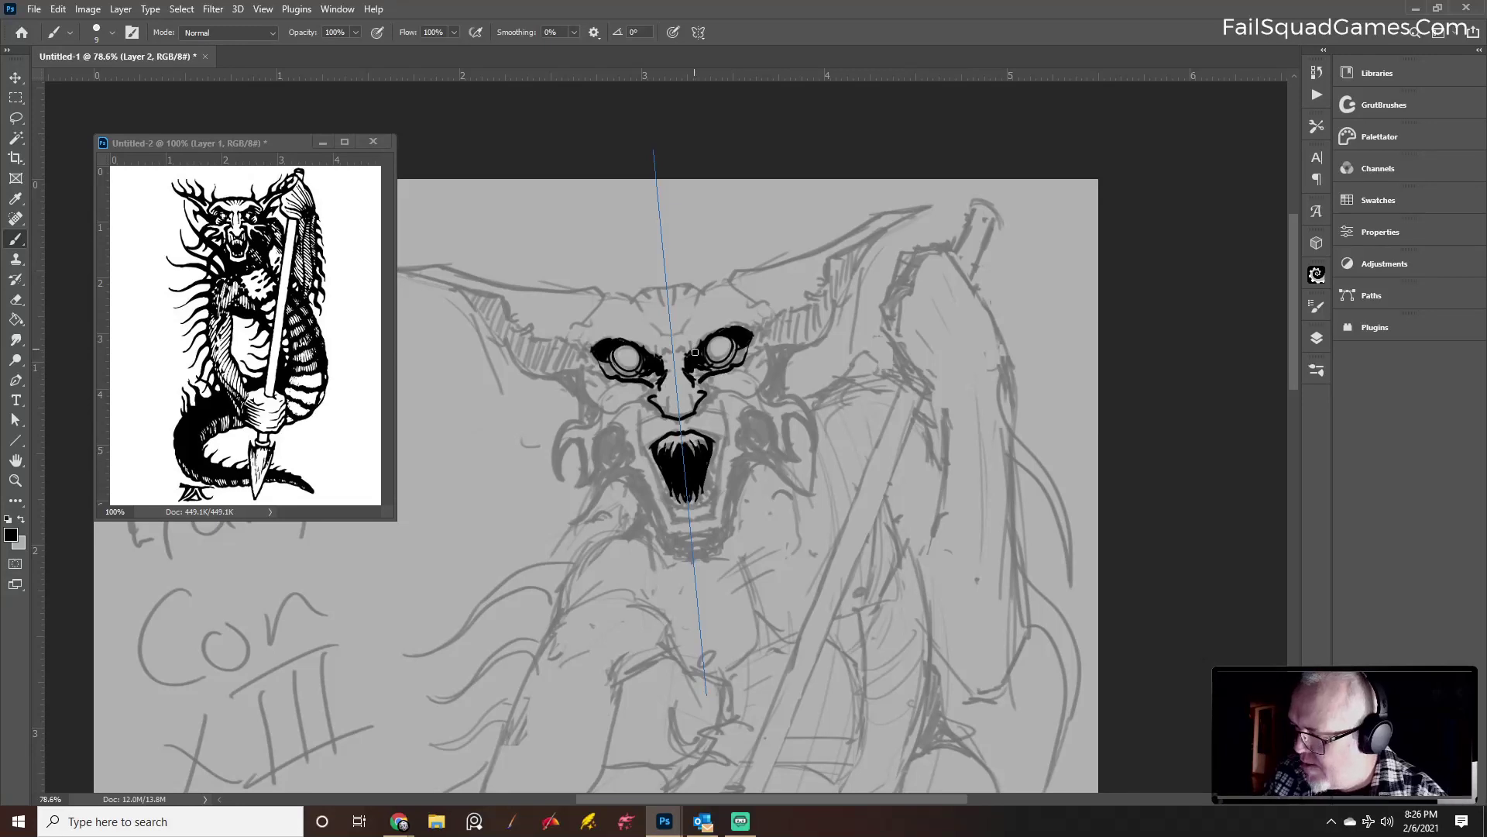
{"action": "key", "text": "bracketleft"}
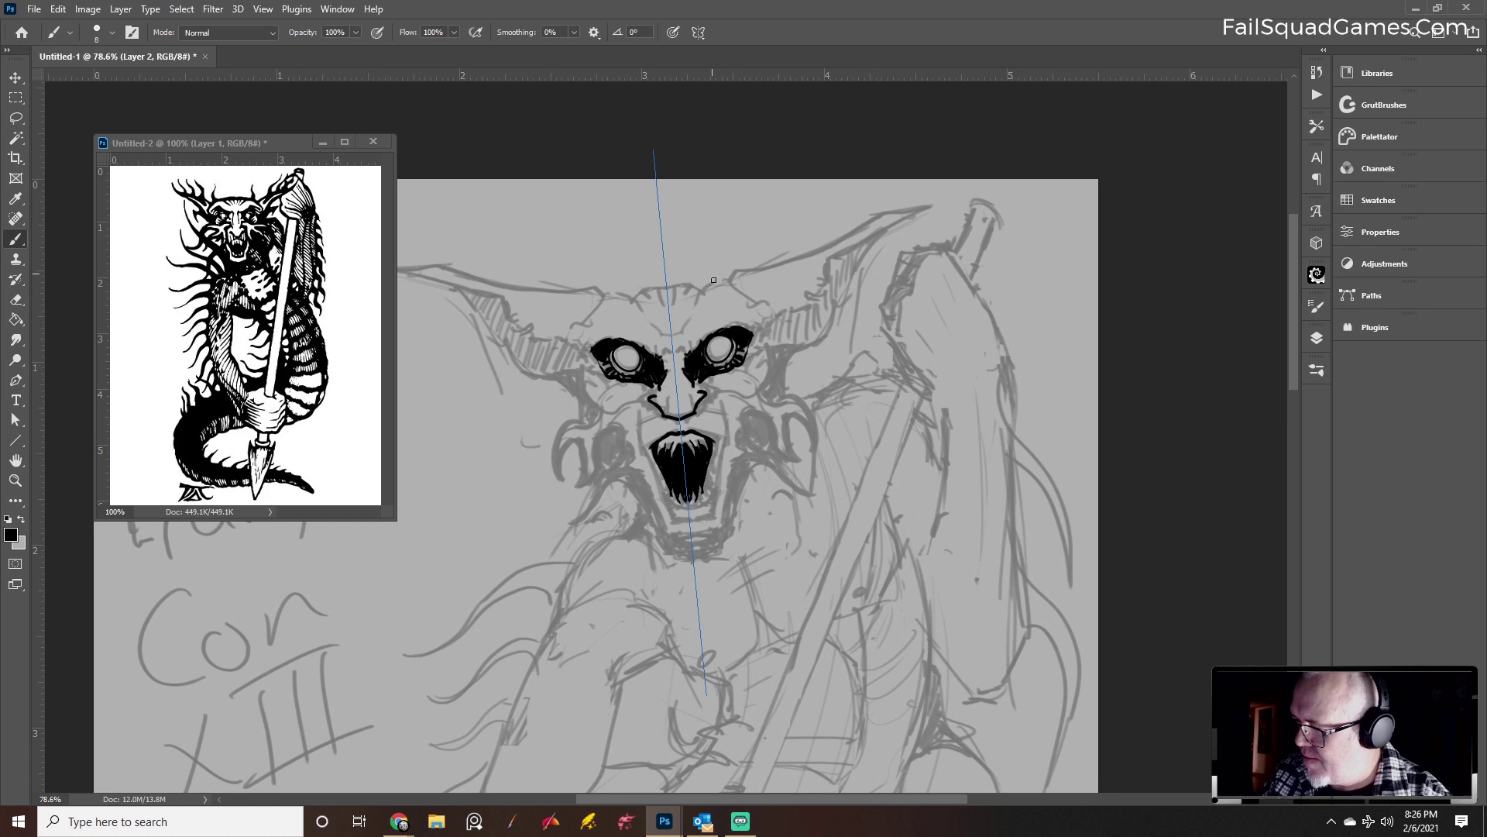
{"action": "left_click_drag", "start_coordinate": [601, 295], "coordinate": [636, 299]}
{"action": "left_click_drag", "start_coordinate": [700, 294], "coordinate": [733, 282]}
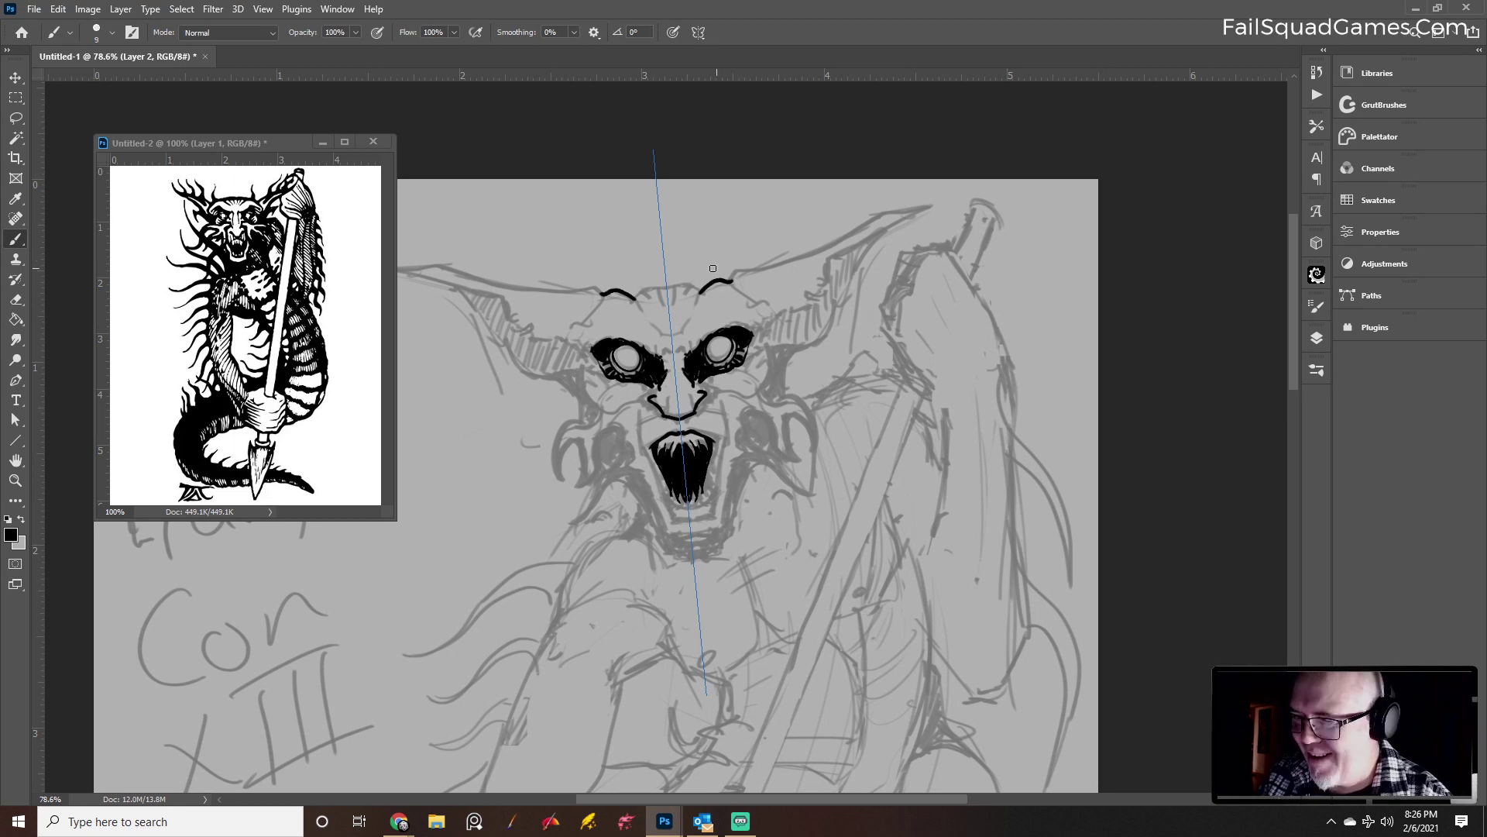
Set the brush to 20 px with 100% smoothing and ink the mirrored upper and inner contours of the horns
{"action": "key", "text": "bracketright"}
{"action": "key", "text": "bracketright"}
{"action": "key", "text": "bracketright"}
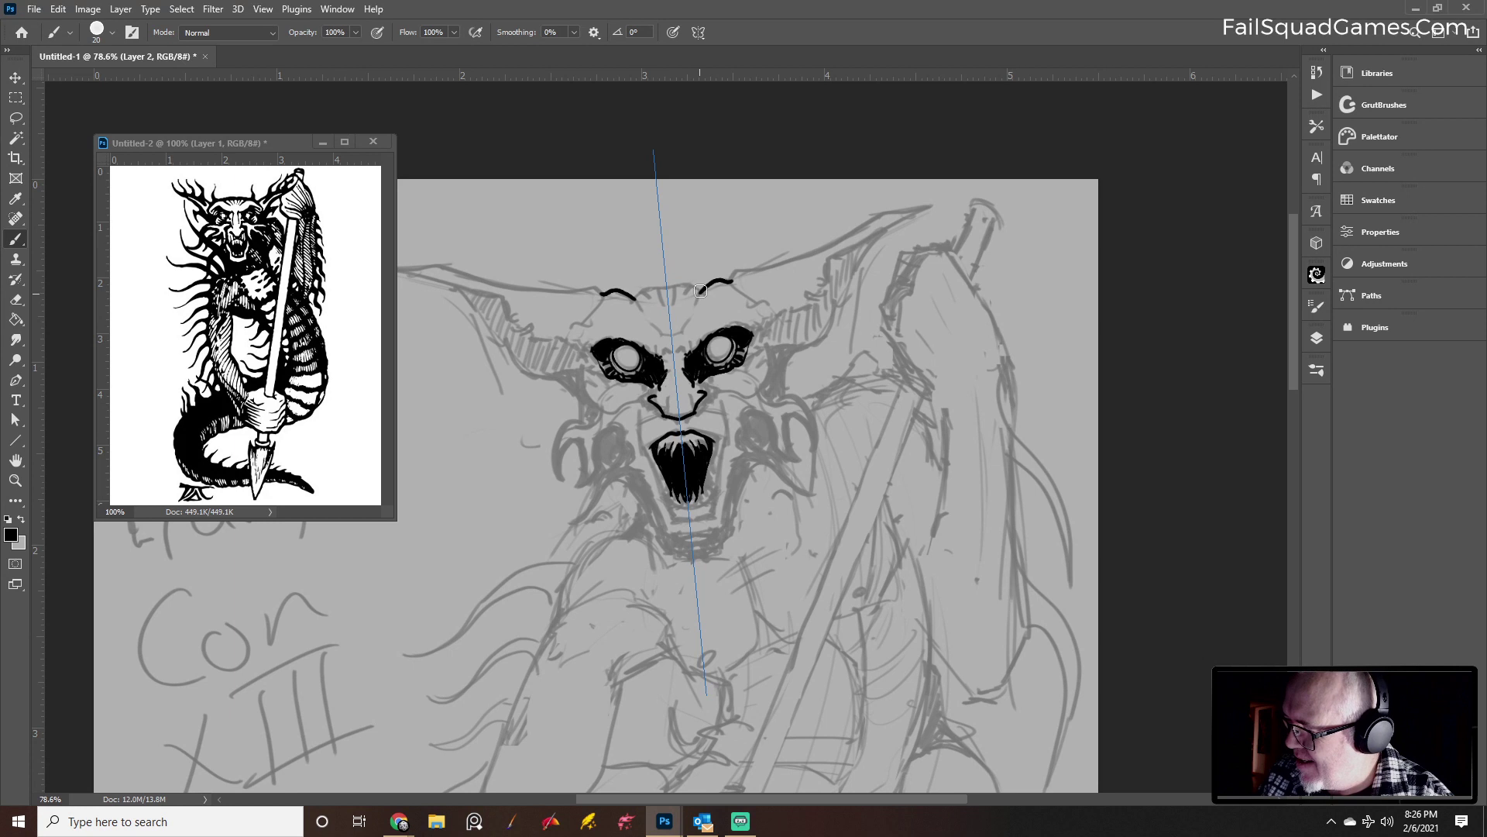
{"action": "left_click_drag", "start_coordinate": [701, 290], "coordinate": [887, 204]}
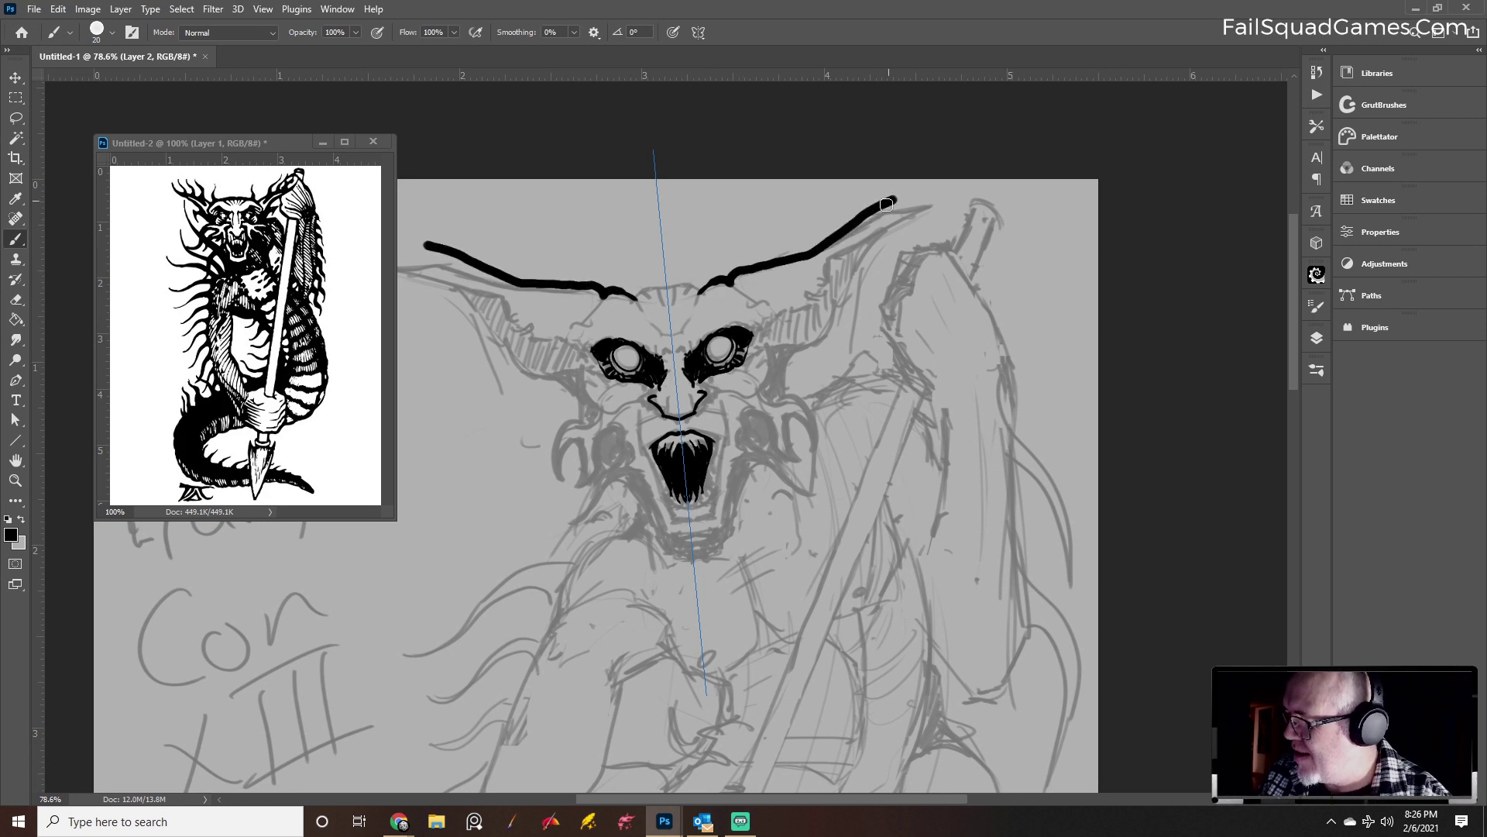
{"action": "key", "text": "ctrl+z"}
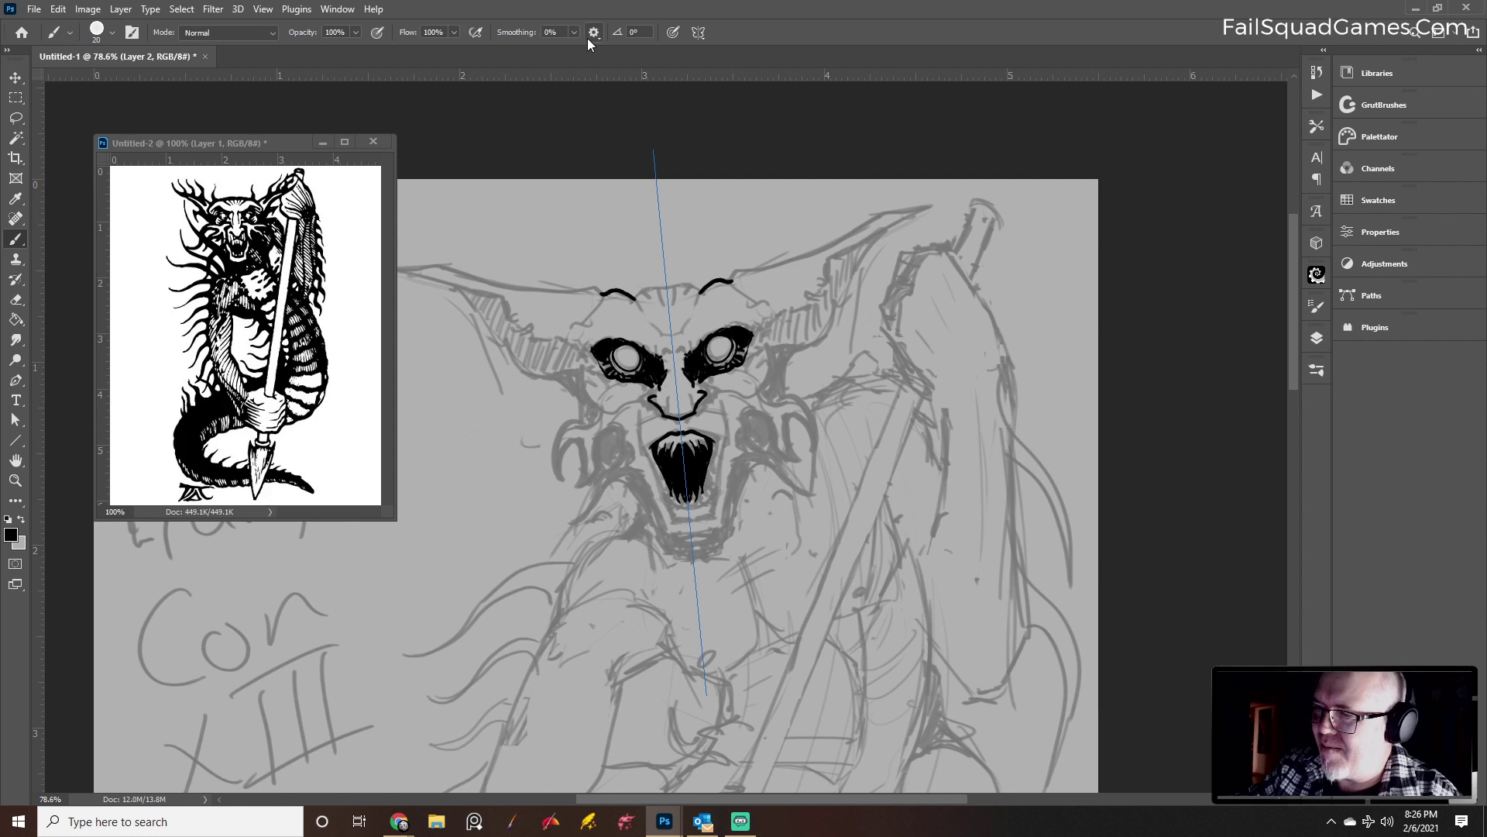
{"action": "left_click_drag", "start_coordinate": [573, 32], "coordinate": [596, 52]}
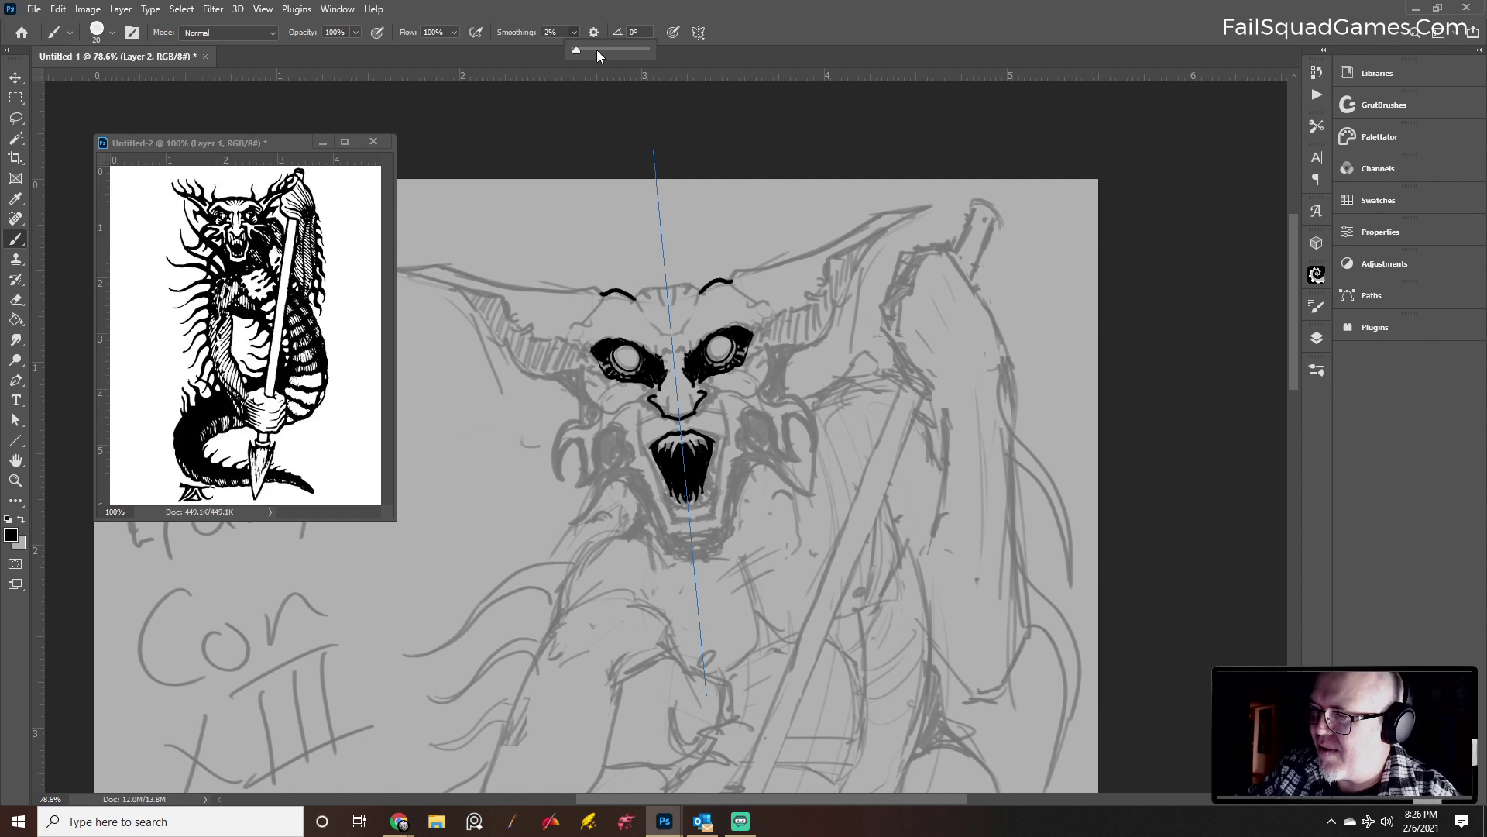
{"action": "left_click", "coordinate": [729, 279]}
{"action": "mouse_move", "coordinate": [732, 278]}
{"action": "left_mouse_down"}
{"action": "mouse_move", "coordinate": [946, 200]}
{"action": "mouse_move", "coordinate": [849, 246]}
{"action": "mouse_move", "coordinate": [824, 269]}
{"action": "mouse_move", "coordinate": [828, 306]}
{"action": "mouse_move", "coordinate": [802, 305]}
{"action": "mouse_move", "coordinate": [767, 336]}
{"action": "left_mouse_up"}
{"action": "left_click_drag", "start_coordinate": [722, 281], "coordinate": [765, 303]}
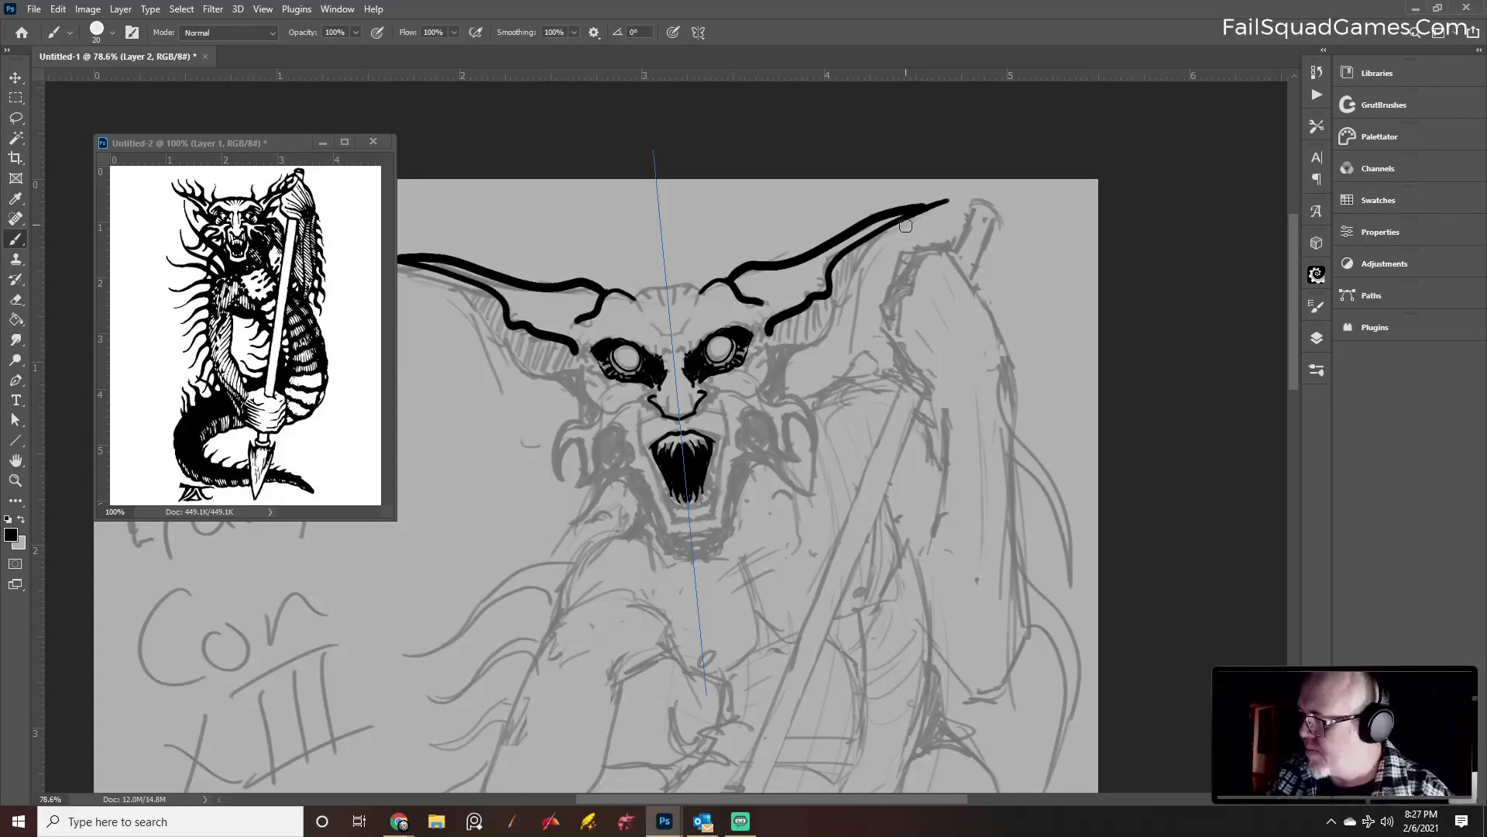
Ink the mirrored lower edges of the horns down to the head and the curled cheek tendrils beside the mouth at 20 px
{"action": "left_click_drag", "start_coordinate": [932, 208], "coordinate": [853, 265]}
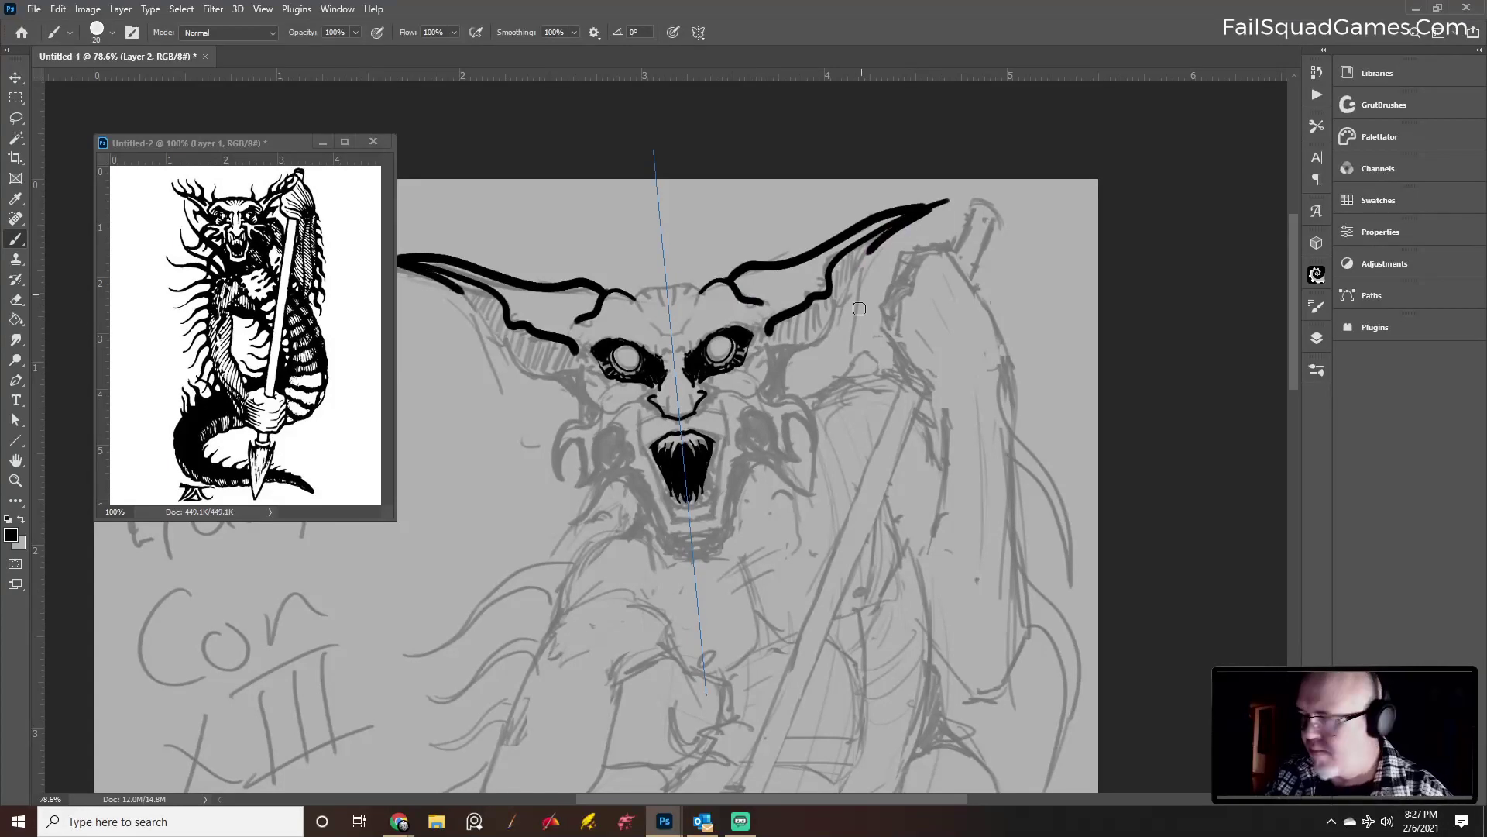
{"action": "key", "text": "ctrl+z"}
{"action": "mouse_move", "coordinate": [922, 210]}
{"action": "left_mouse_down"}
{"action": "mouse_move", "coordinate": [873, 241]}
{"action": "mouse_move", "coordinate": [828, 334]}
{"action": "mouse_move", "coordinate": [766, 369]}
{"action": "left_mouse_up"}
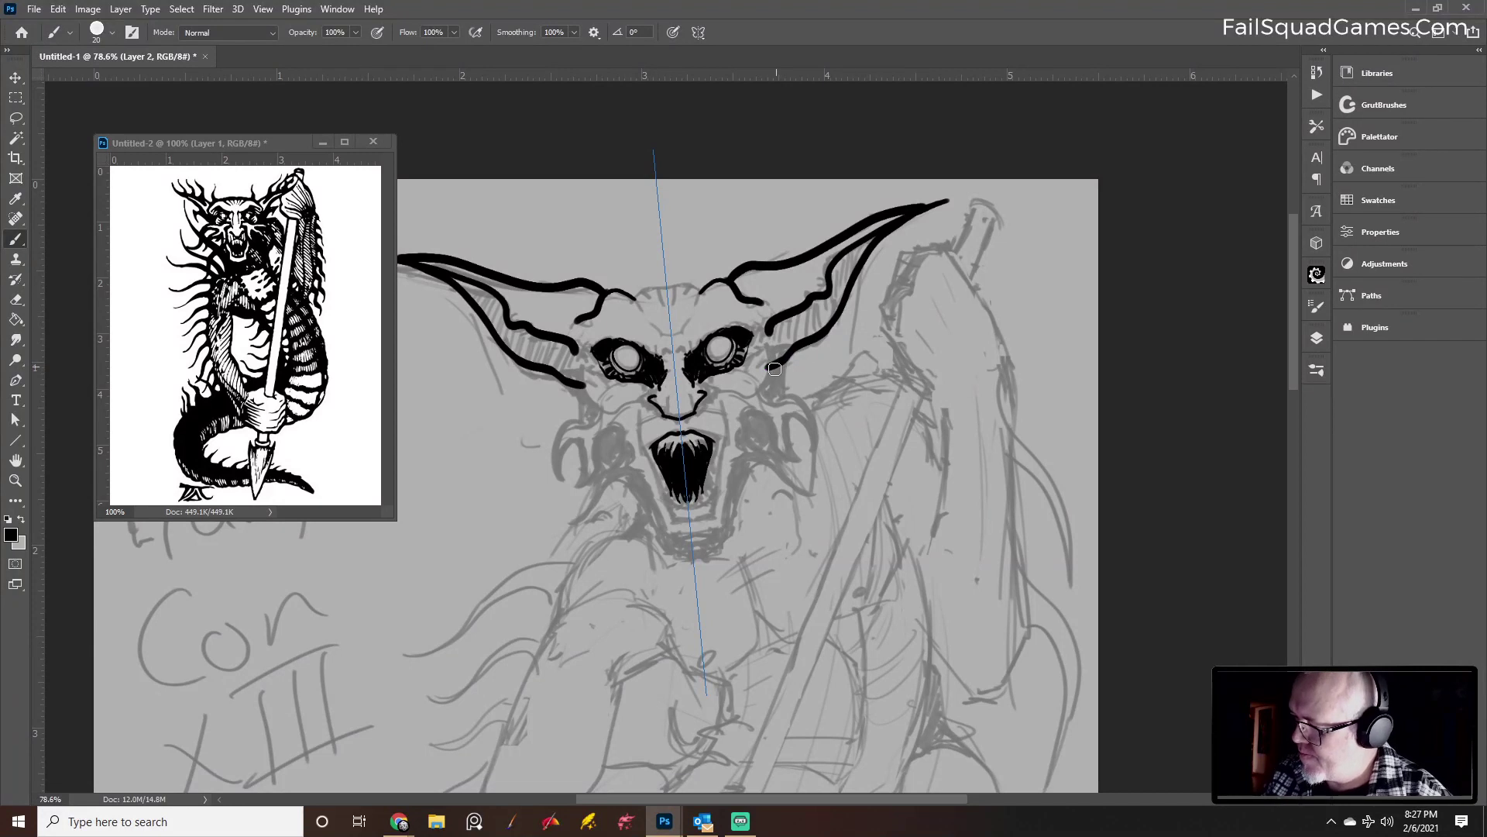
{"action": "mouse_move", "coordinate": [773, 371]}
{"action": "left_mouse_down"}
{"action": "mouse_move", "coordinate": [759, 399]}
{"action": "mouse_move", "coordinate": [804, 394]}
{"action": "mouse_move", "coordinate": [842, 474]}
{"action": "mouse_move", "coordinate": [791, 418]}
{"action": "mouse_move", "coordinate": [775, 432]}
{"action": "mouse_move", "coordinate": [790, 435]}
{"action": "mouse_move", "coordinate": [809, 499]}
{"action": "mouse_move", "coordinate": [759, 399]}
{"action": "mouse_move", "coordinate": [724, 422]}
{"action": "mouse_move", "coordinate": [728, 445]}
{"action": "mouse_move", "coordinate": [763, 448]}
{"action": "left_mouse_up"}
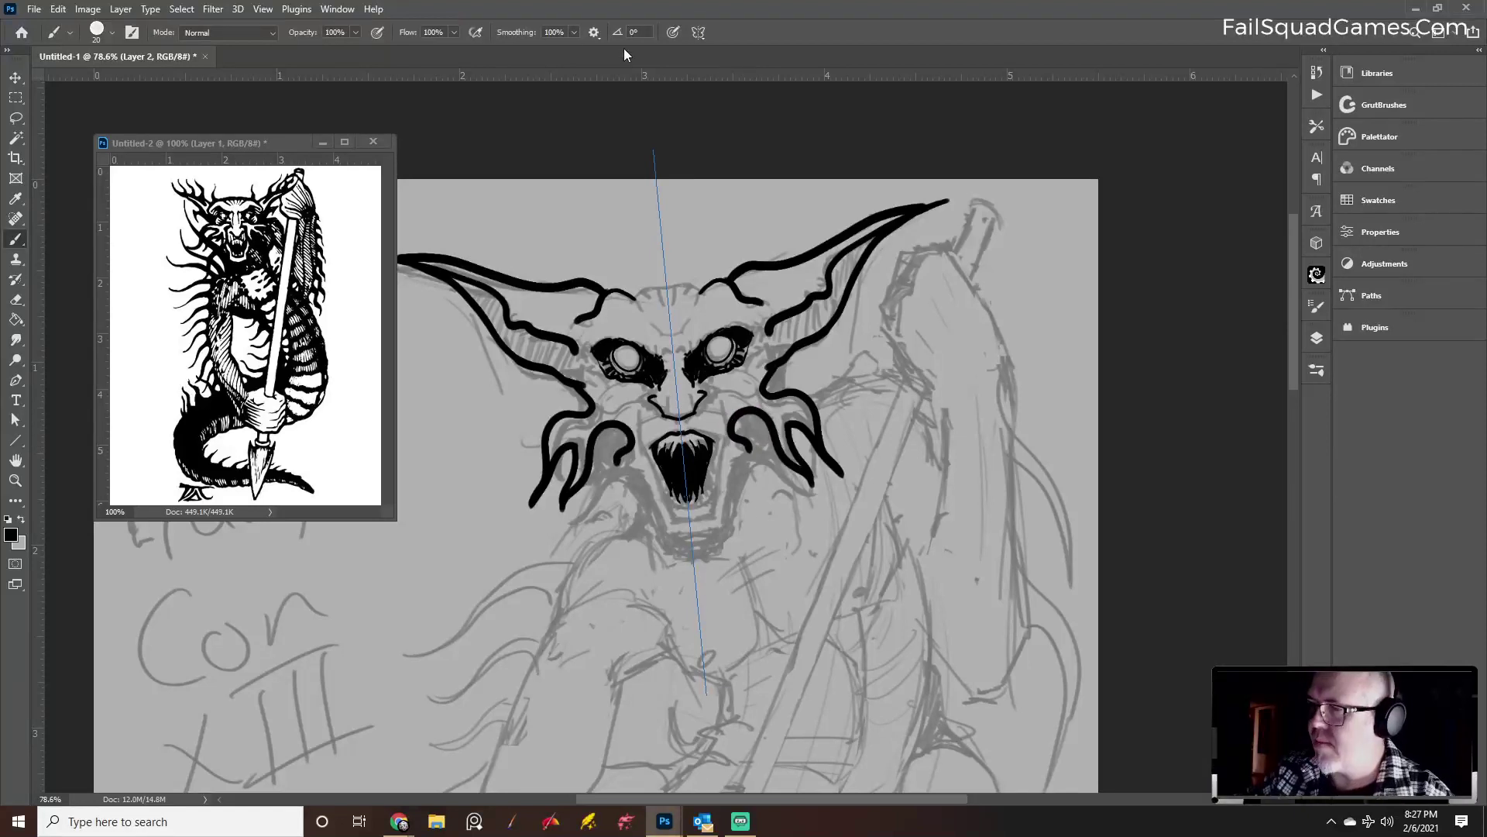
Set the brush smoothing to 0% and ink thin mirrored cheek lines below the eyes with a 7 px brush
{"action": "left_click", "coordinate": [574, 32]}
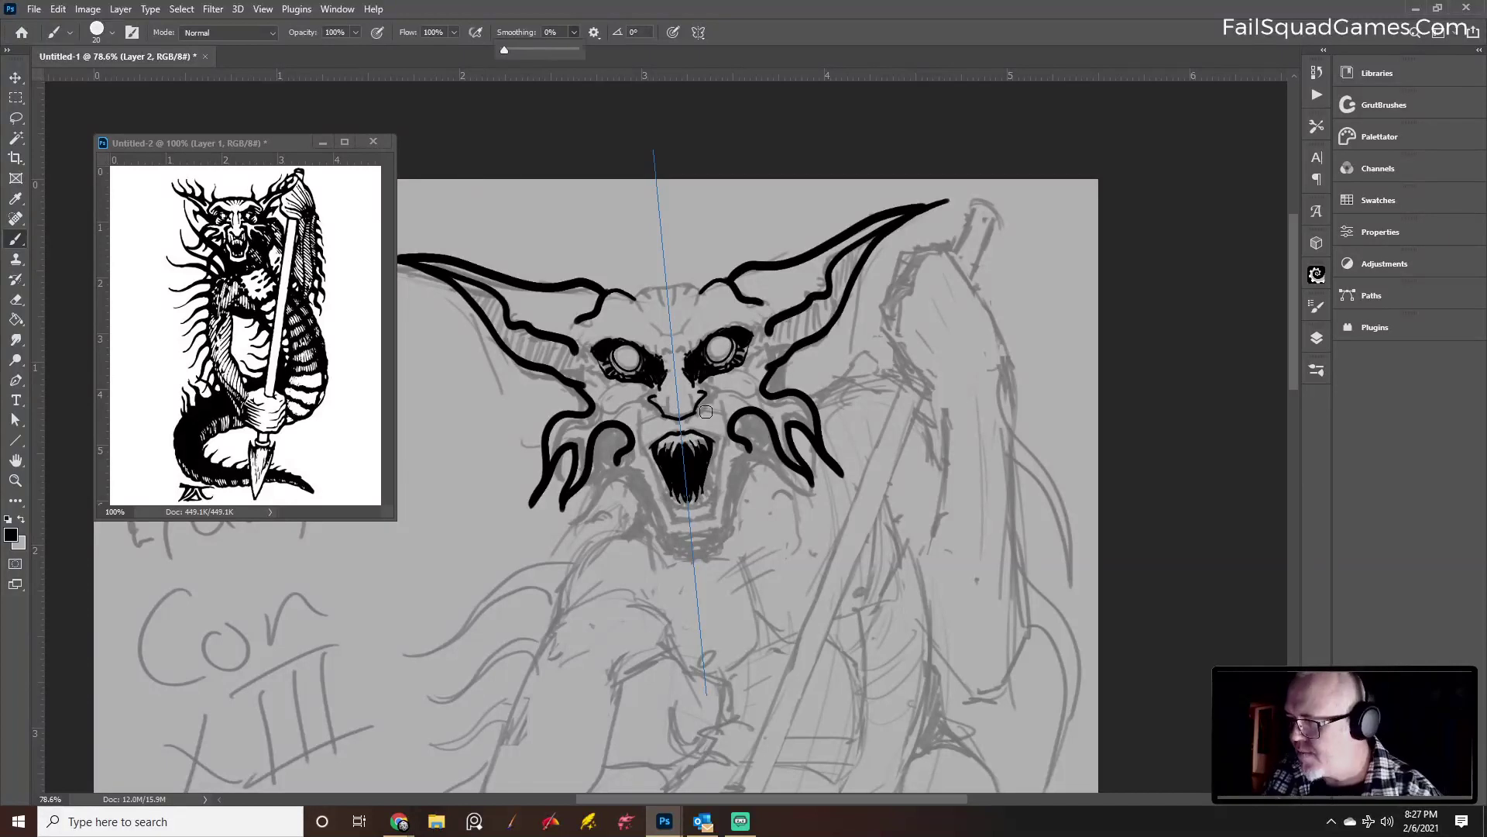
{"action": "key", "text": "bracketleft"}
{"action": "key", "text": "bracketleft"}
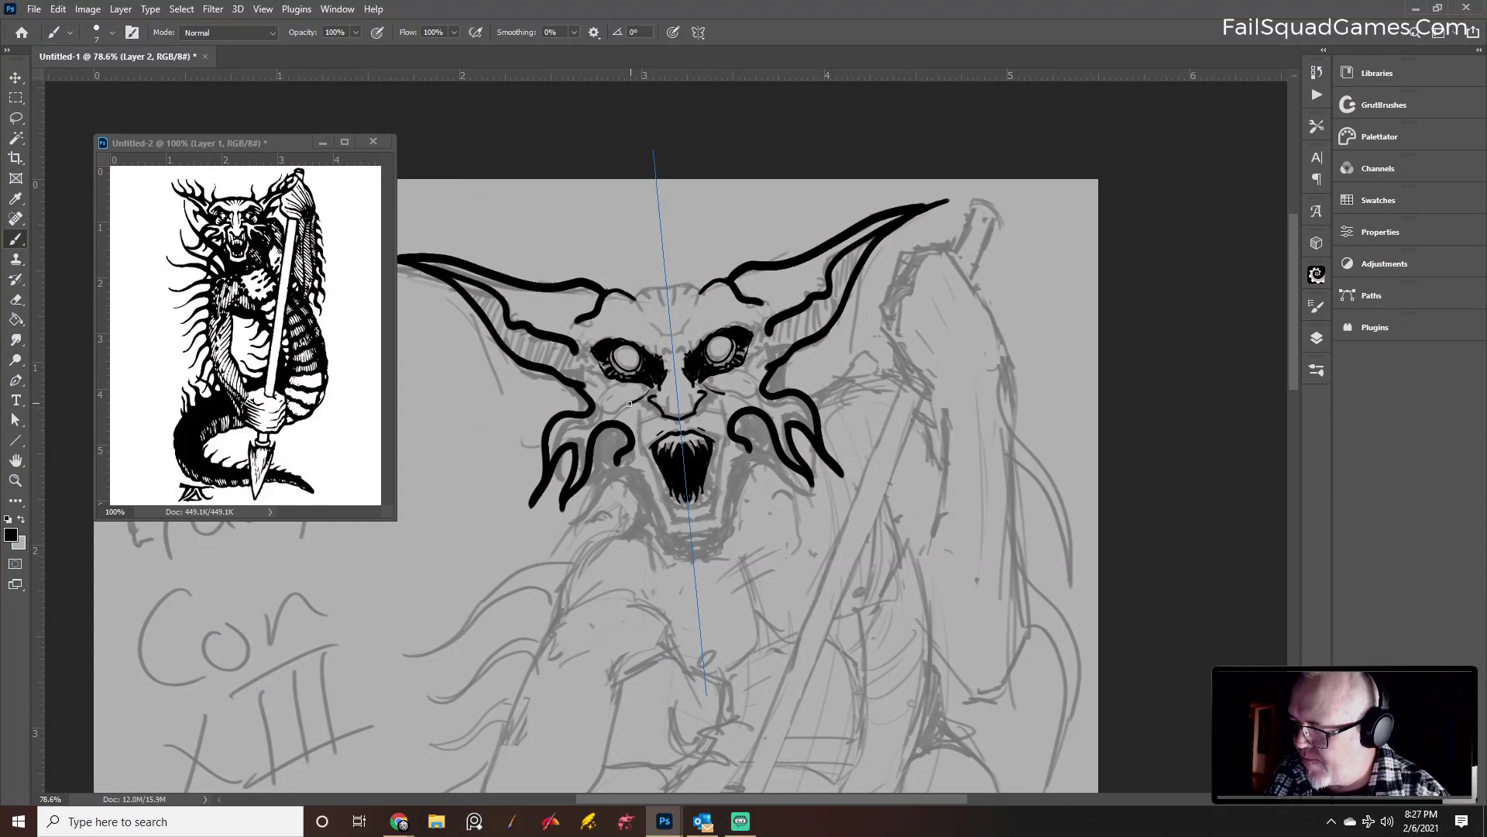
Thicken the mirrored cheek lines with a 15 px brush and ink the hatched upper lip beside the nostrils with smaller brushes down to 5 px
{"action": "key", "text": "bracketright"}
{"action": "key", "text": "bracketright"}
{"action": "key", "text": "bracketright"}
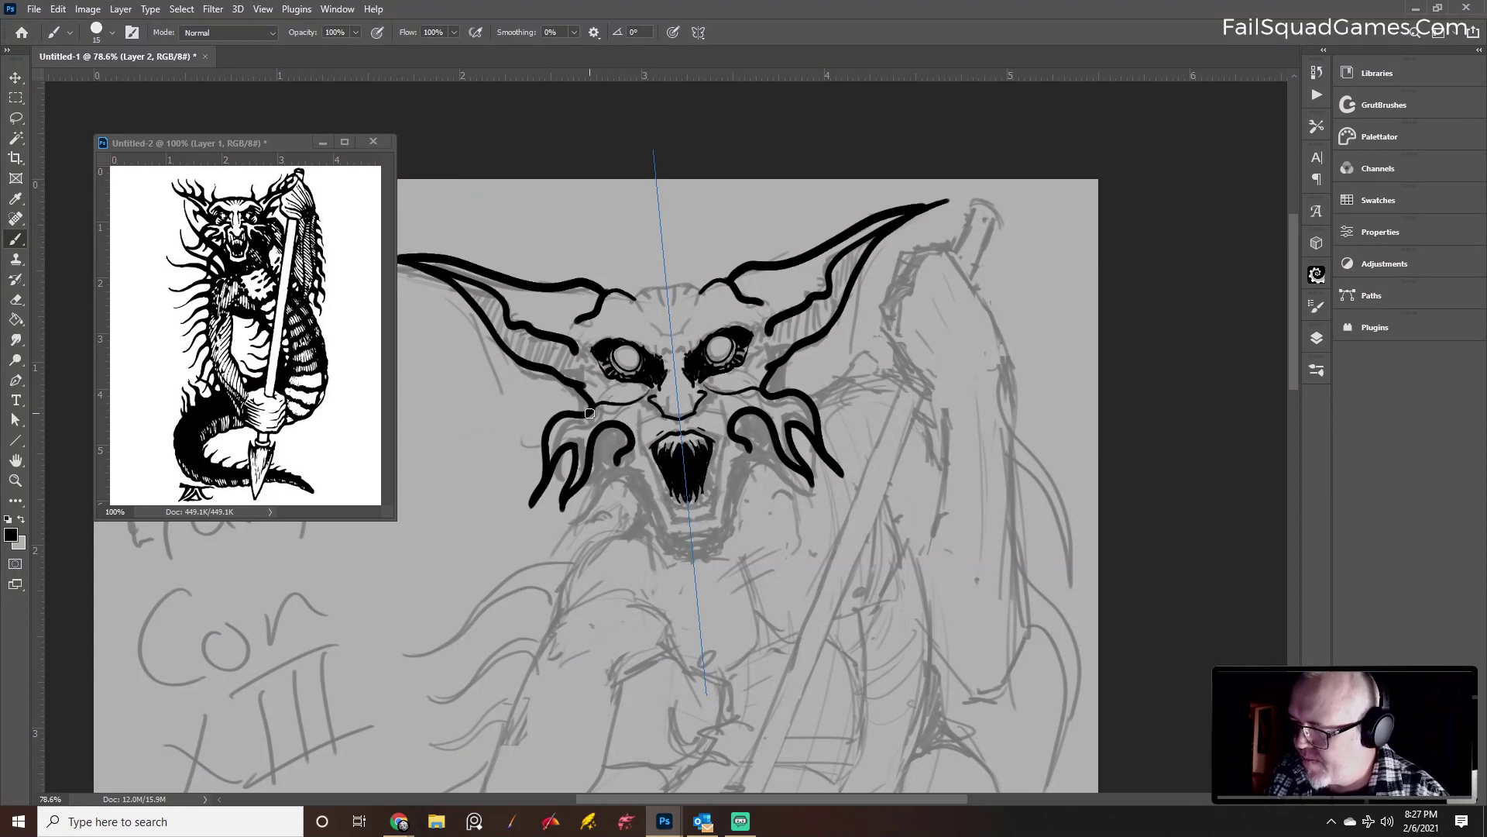
{"action": "mouse_move", "coordinate": [604, 402]}
{"action": "left_mouse_down"}
{"action": "mouse_move", "coordinate": [658, 385]}
{"action": "mouse_move", "coordinate": [635, 446]}
{"action": "left_mouse_up"}
{"action": "key", "text": "bracketleft"}
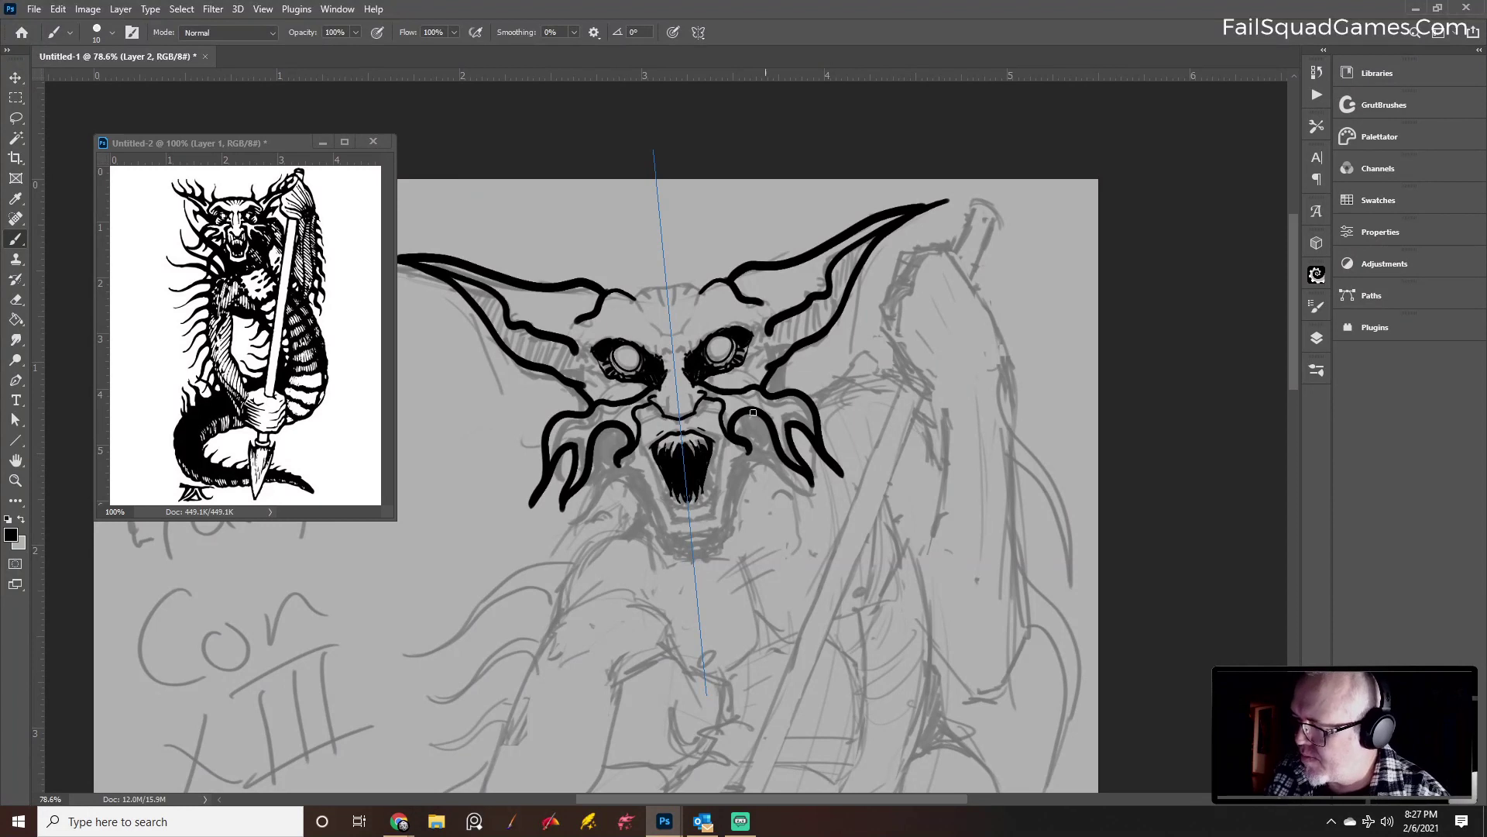
{"action": "left_click_drag", "start_coordinate": [640, 426], "coordinate": [657, 416]}
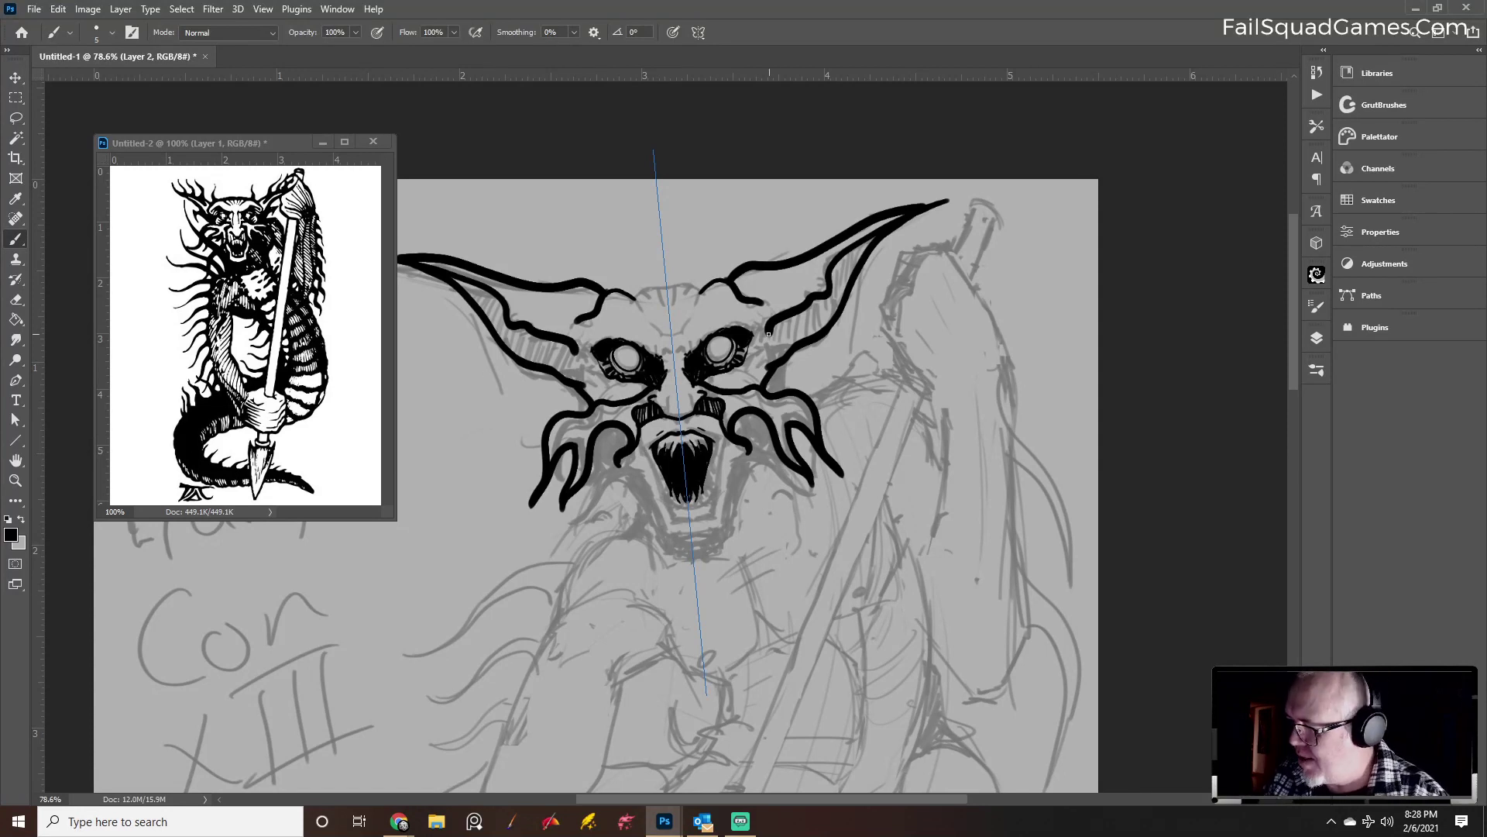
Refine the horn tips with a 7 px brush and fill the lower bands of both horns solid black at 15 px
{"action": "key", "text": "bracketright"}
{"action": "key", "text": "bracketright"}
{"action": "key", "text": "bracketright"}
{"action": "key", "text": "bracketright"}
{"action": "key", "text": "bracketright"}
{"action": "key", "text": "bracketright"}
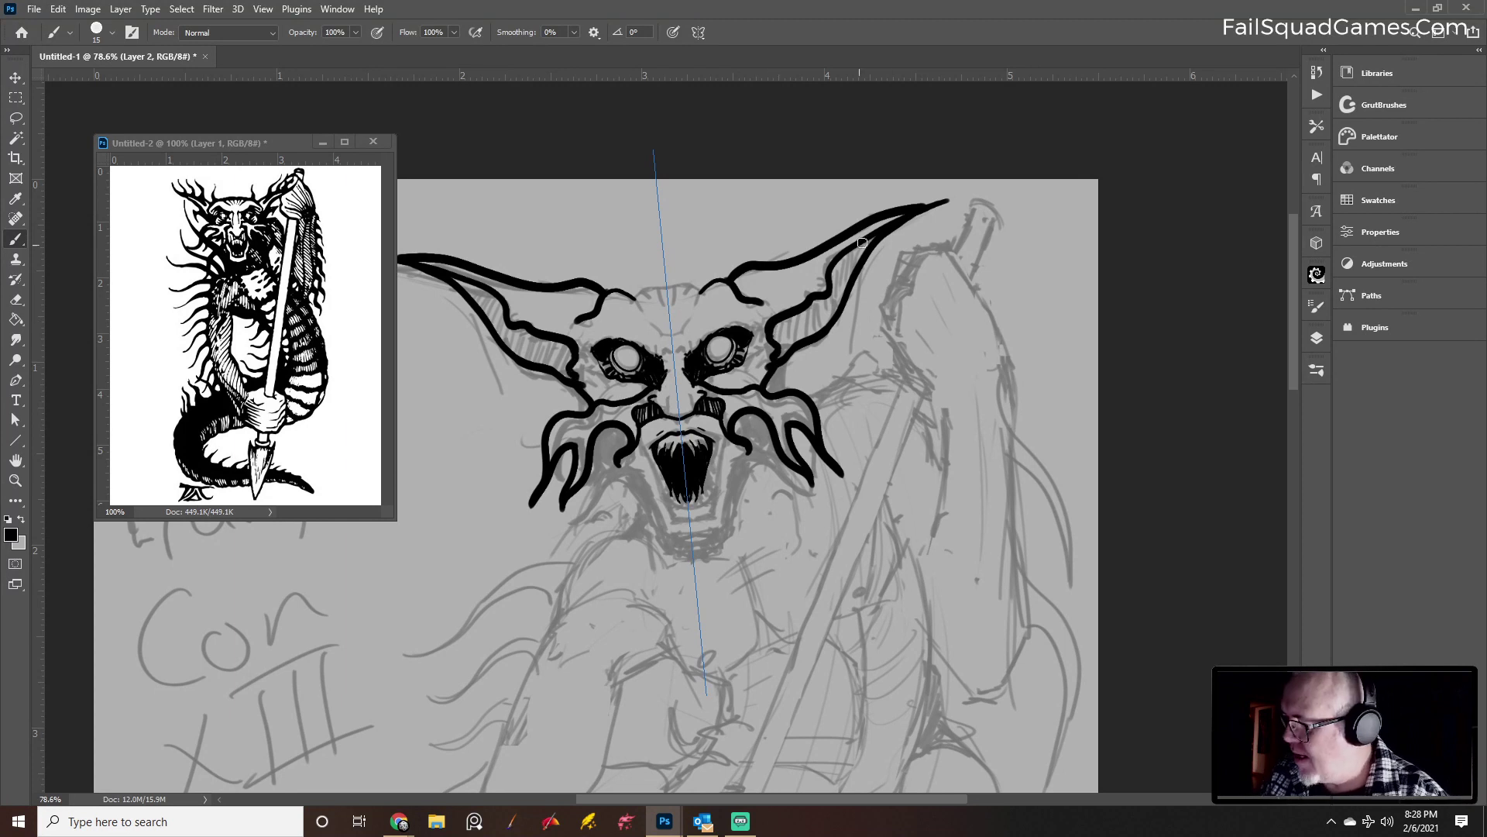
{"action": "key", "text": "bracketleft"}
{"action": "key", "text": "bracketleft"}
{"action": "key", "text": "bracketleft"}
{"action": "key", "text": "bracketleft"}
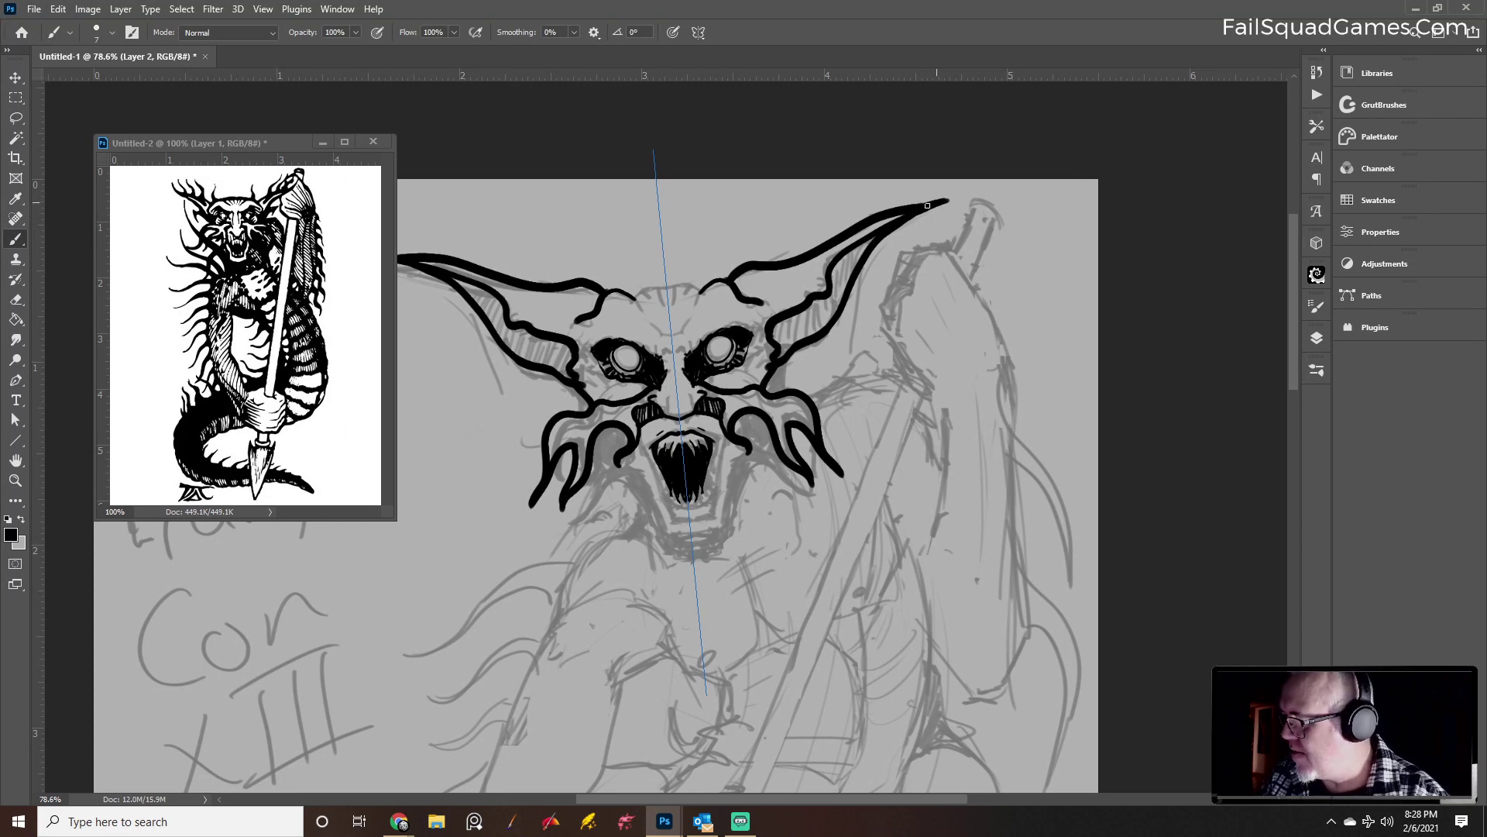
{"action": "key", "text": "bracketright"}
{"action": "key", "text": "bracketright"}
{"action": "key", "text": "bracketright"}
{"action": "mouse_move", "coordinate": [854, 254]}
{"action": "left_mouse_down"}
{"action": "mouse_move", "coordinate": [820, 328]}
{"action": "mouse_move", "coordinate": [832, 294]}
{"action": "mouse_move", "coordinate": [777, 332]}
{"action": "mouse_move", "coordinate": [784, 319]}
{"action": "mouse_move", "coordinate": [806, 314]}
{"action": "mouse_move", "coordinate": [814, 330]}
{"action": "mouse_move", "coordinate": [779, 358]}
{"action": "mouse_move", "coordinate": [781, 334]}
{"action": "mouse_move", "coordinate": [798, 325]}
{"action": "mouse_move", "coordinate": [799, 339]}
{"action": "left_mouse_up"}
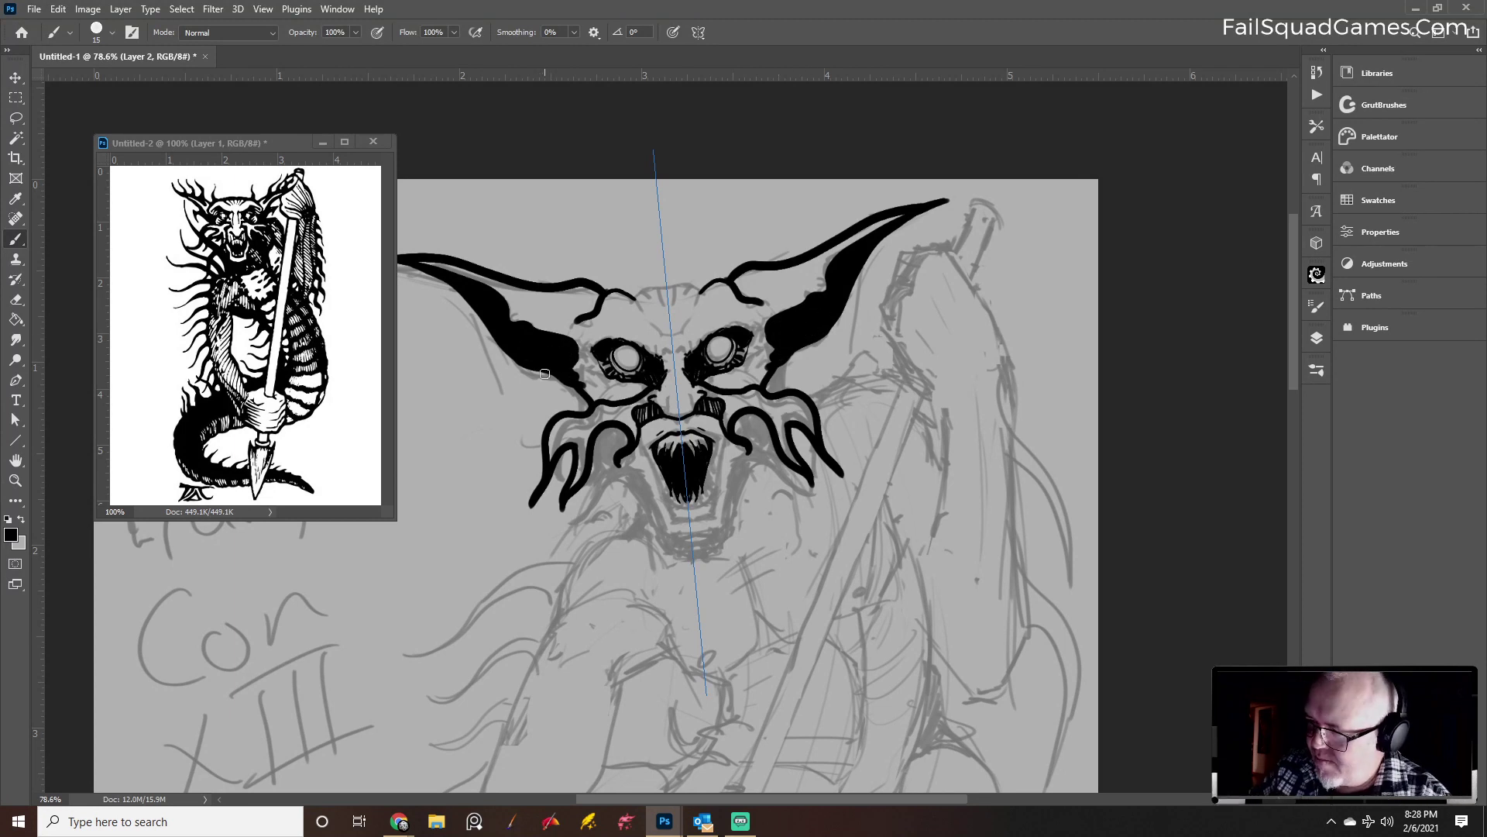
Ink the top of the forehead, the brow wrinkles and the area under the nose with a 10 px brush
{"action": "key", "text": "bracketleft"}
{"action": "key", "text": "bracketleft"}
{"action": "key", "text": "bracketleft"}
{"action": "mouse_move", "coordinate": [636, 301]}
{"action": "left_mouse_down"}
{"action": "mouse_move", "coordinate": [645, 291]}
{"action": "mouse_move", "coordinate": [685, 412]}
{"action": "left_mouse_up"}
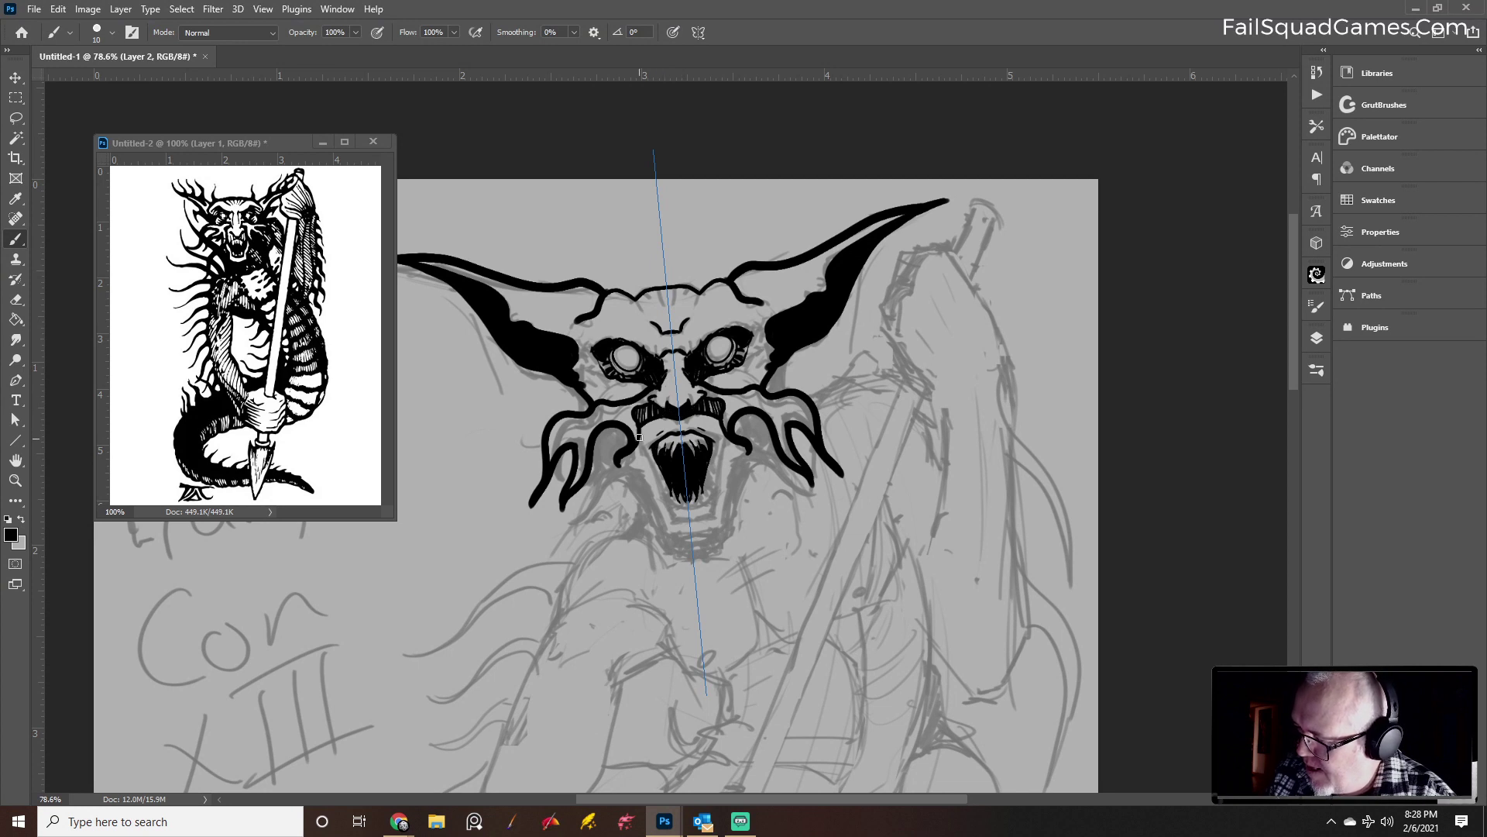
Outline the outer lips down both sides of the open mouth and across the lower lip with a 10 px brush
{"action": "mouse_move", "coordinate": [645, 425]}
{"action": "left_mouse_down"}
{"action": "mouse_move", "coordinate": [656, 481]}
{"action": "mouse_move", "coordinate": [684, 511]}
{"action": "left_mouse_up"}
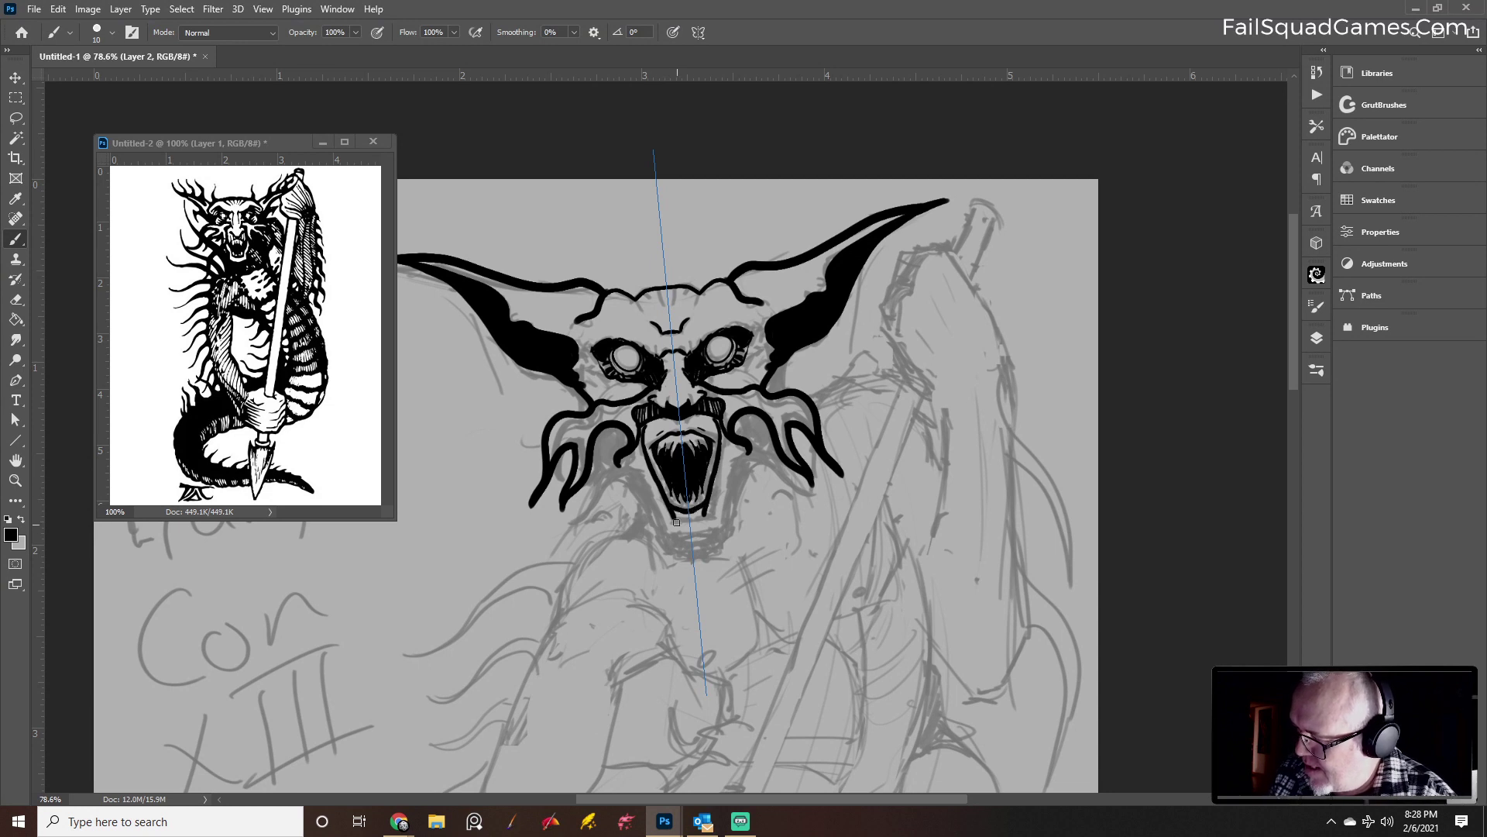
{"action": "left_click_drag", "start_coordinate": [679, 521], "coordinate": [702, 516]}
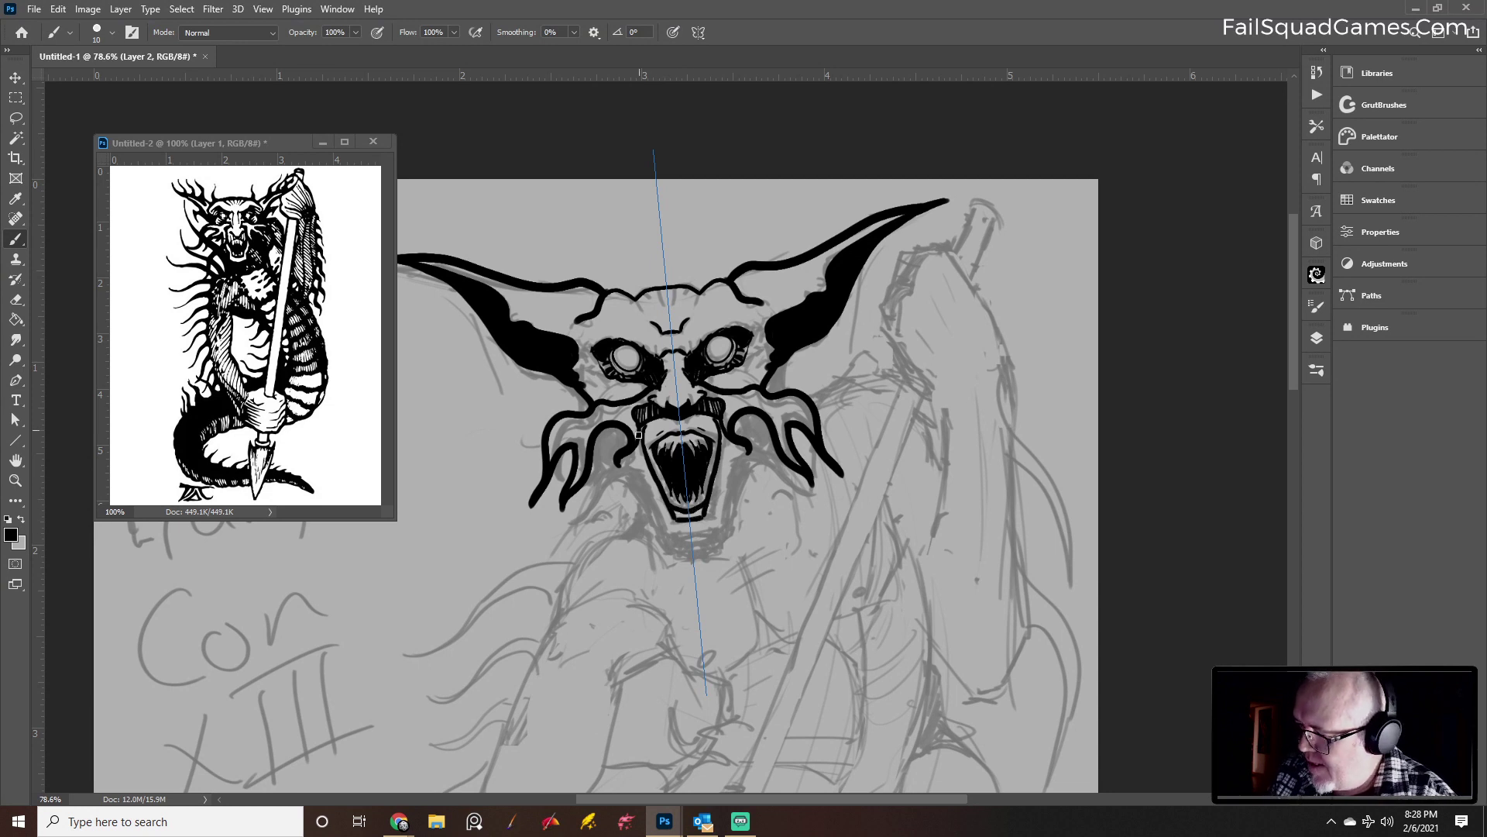
Ink the outer jaw line around the open mouth and a row of short wrinkles across the forehead with the 10 px brush
{"action": "mouse_move", "coordinate": [636, 445]}
{"action": "left_mouse_down"}
{"action": "mouse_move", "coordinate": [671, 533]}
{"action": "mouse_move", "coordinate": [701, 527]}
{"action": "left_mouse_up"}
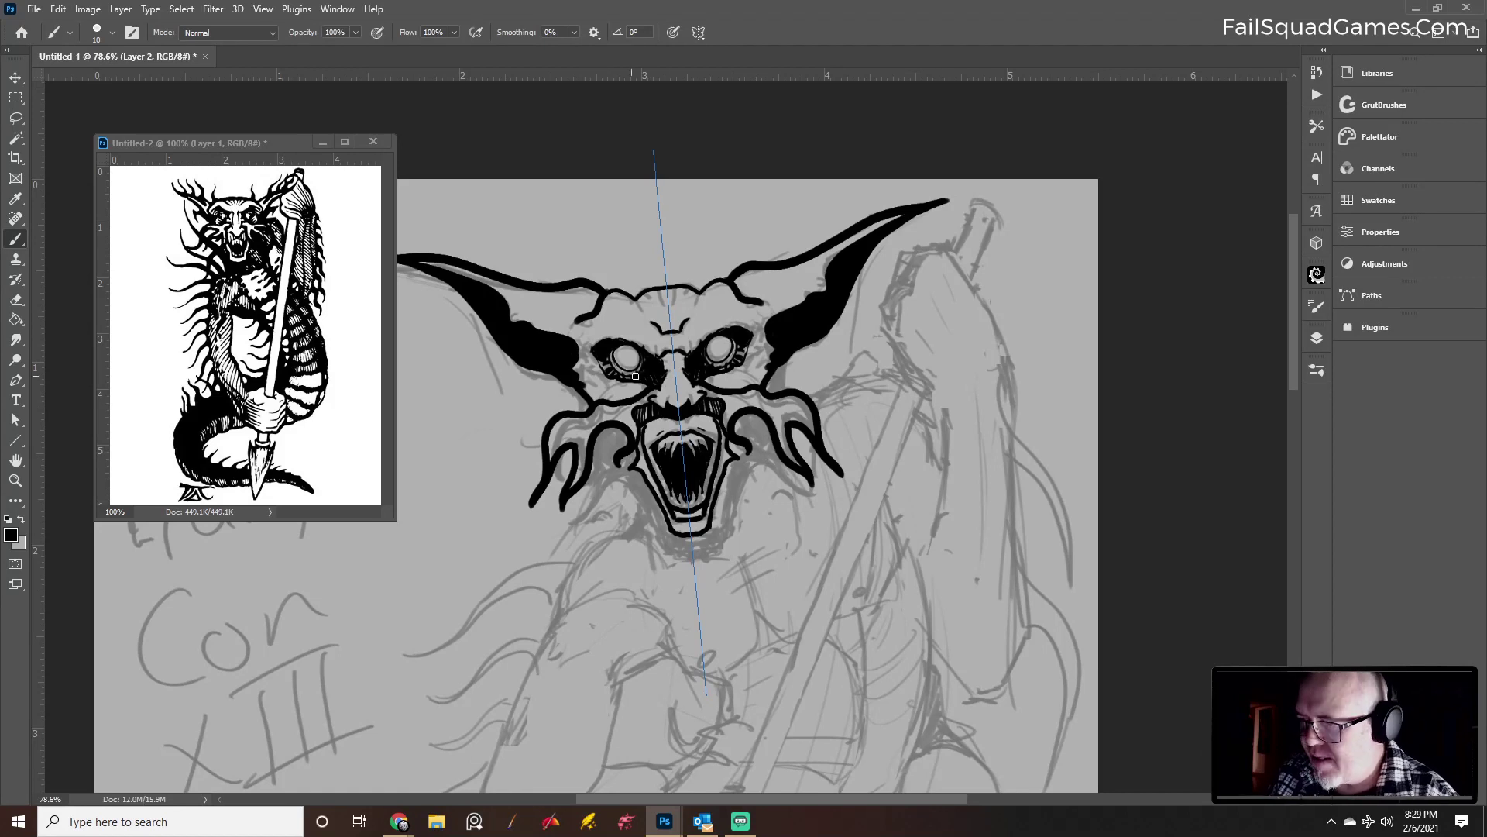
{"action": "left_click_drag", "start_coordinate": [666, 289], "coordinate": [648, 305]}
{"action": "left_click_drag", "start_coordinate": [687, 289], "coordinate": [692, 314]}
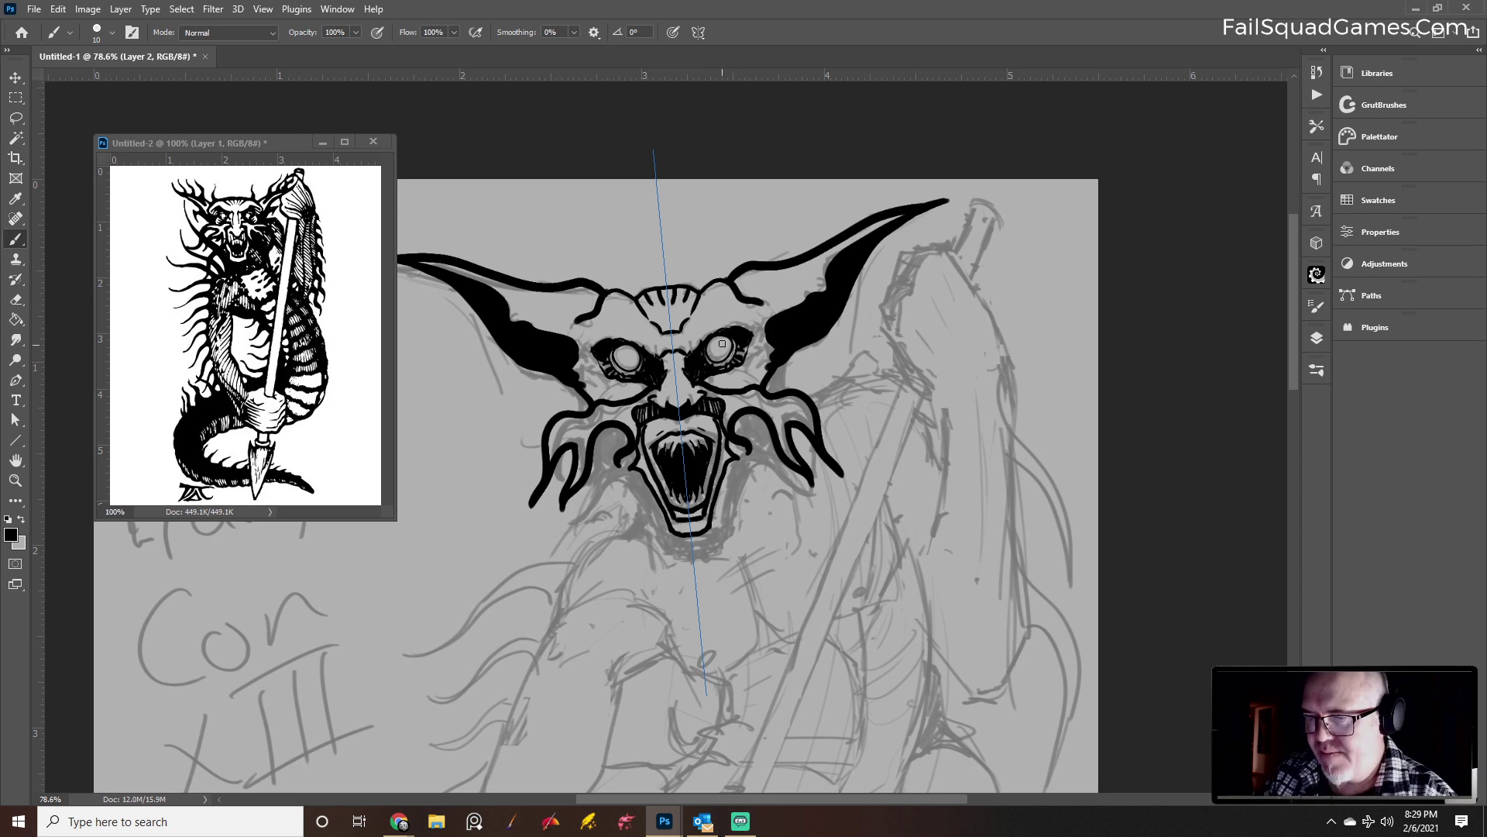
Add shading strokes around the eye sockets and divide the upper teeth with the 10 px brush
{"action": "left_click_drag", "start_coordinate": [722, 330], "coordinate": [769, 325]}
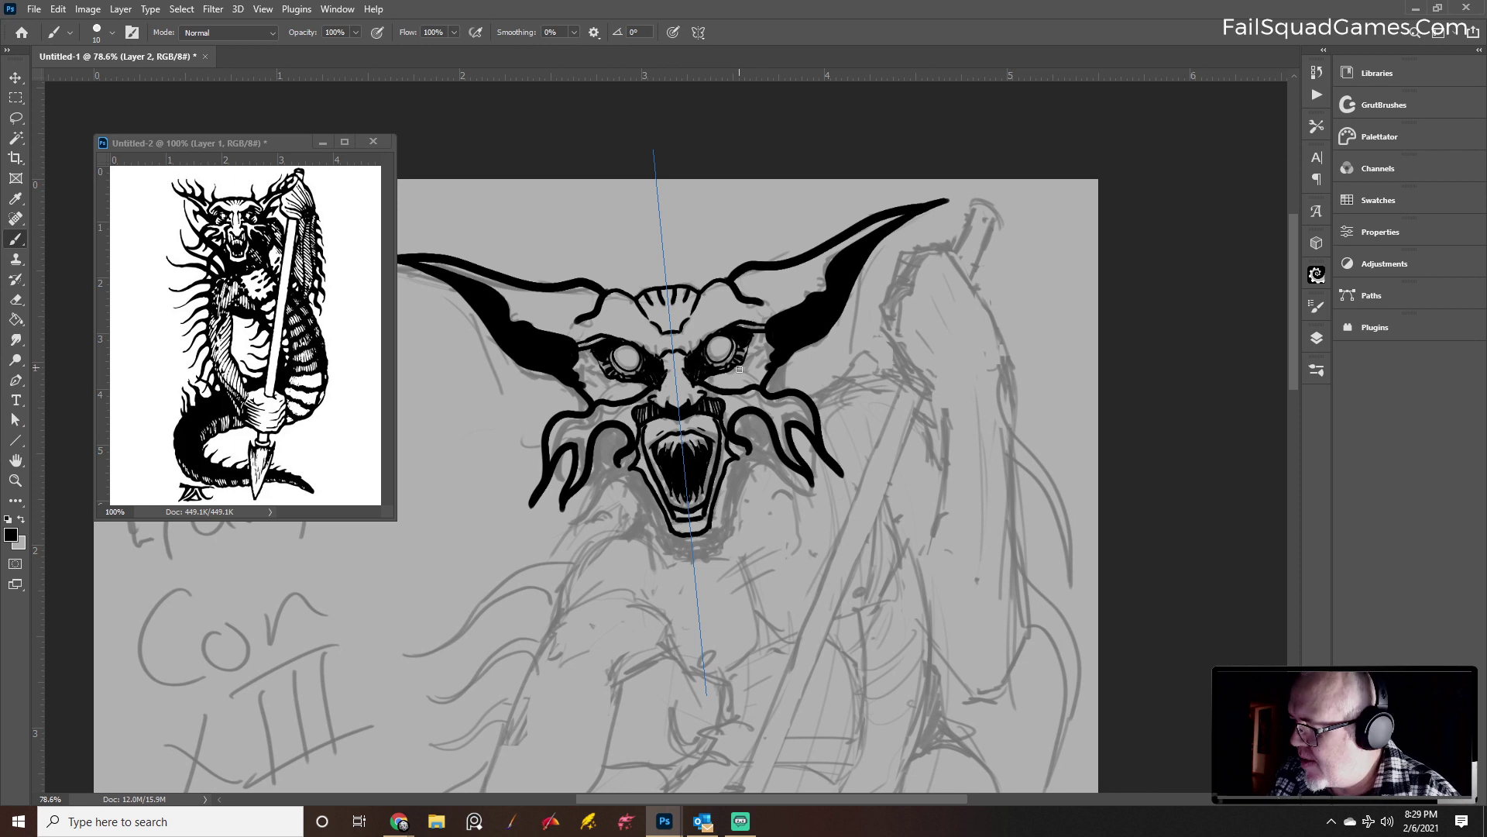
{"action": "mouse_move", "coordinate": [741, 367]}
{"action": "left_mouse_down"}
{"action": "mouse_move", "coordinate": [758, 377]}
{"action": "mouse_move", "coordinate": [748, 358]}
{"action": "left_mouse_up"}
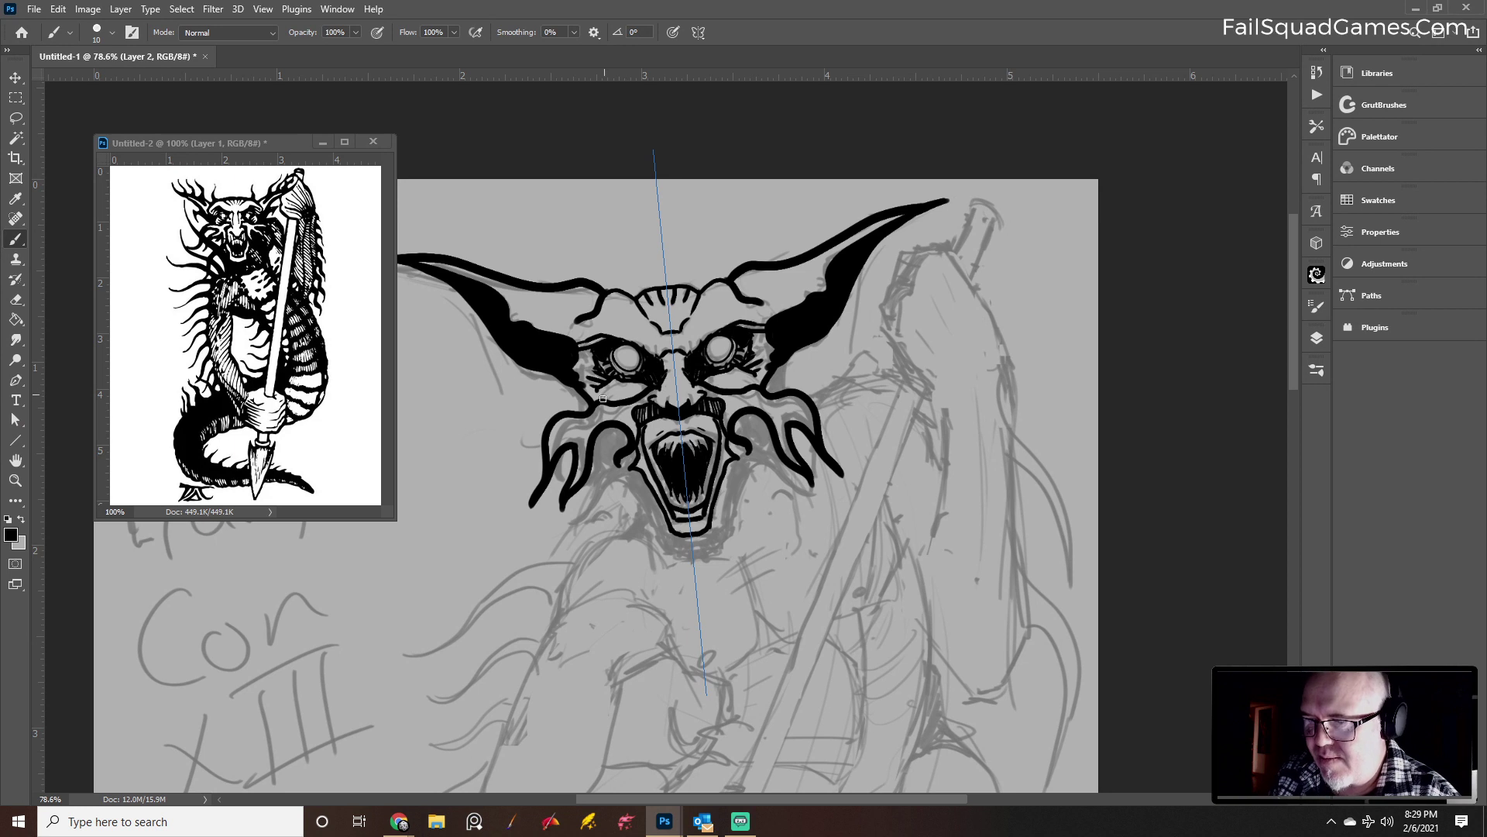
{"action": "mouse_move", "coordinate": [649, 424]}
{"action": "left_mouse_down"}
{"action": "mouse_move", "coordinate": [648, 443]}
{"action": "mouse_move", "coordinate": [667, 435]}
{"action": "left_mouse_up"}
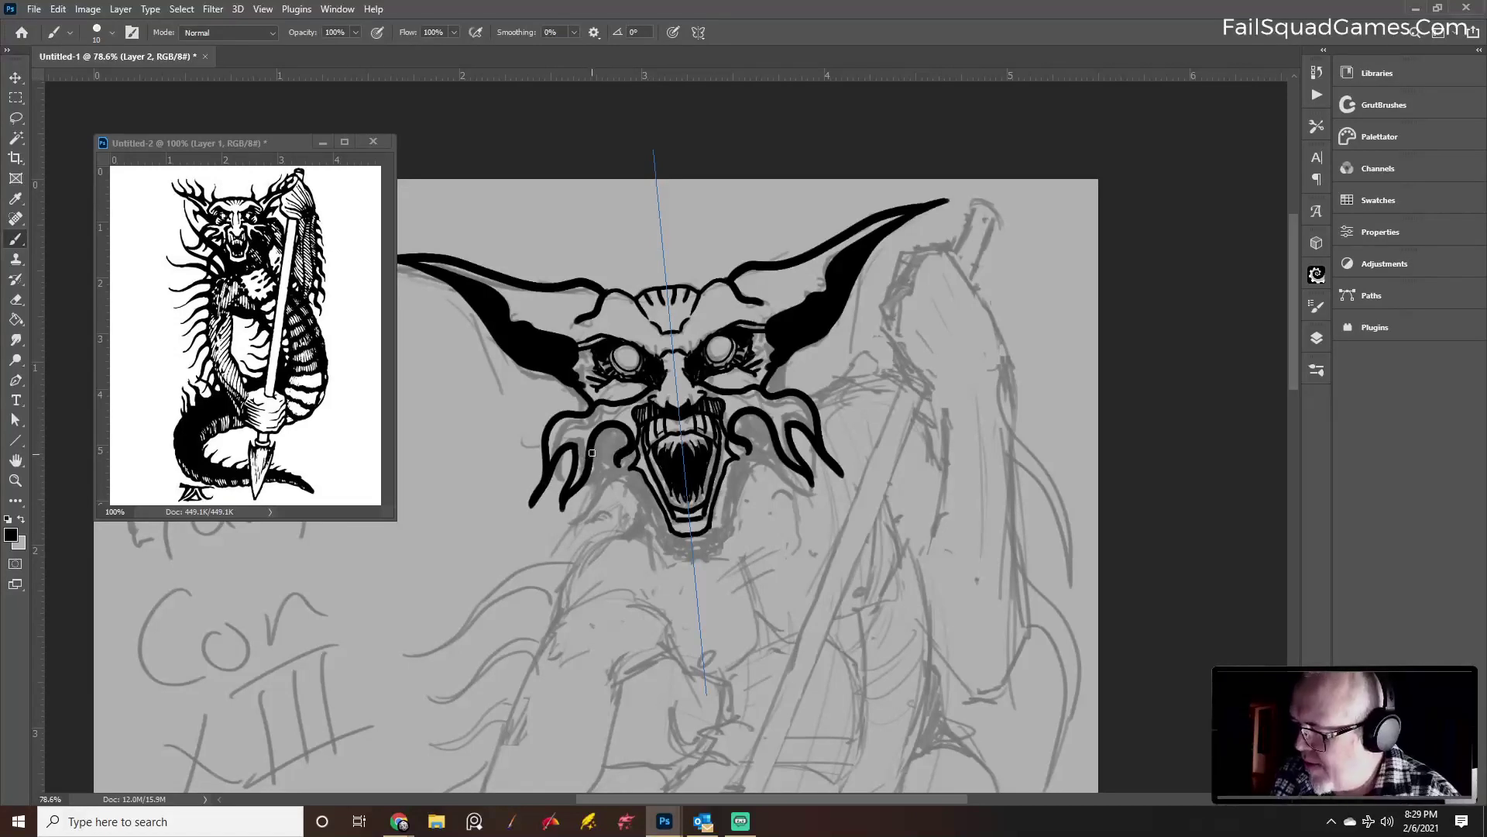
Trim the cheek curls beside the mouth with the eraser and redraw their inner lines with the 10 px brush
{"action": "left_click_drag", "start_coordinate": [591, 450], "coordinate": [611, 455]}
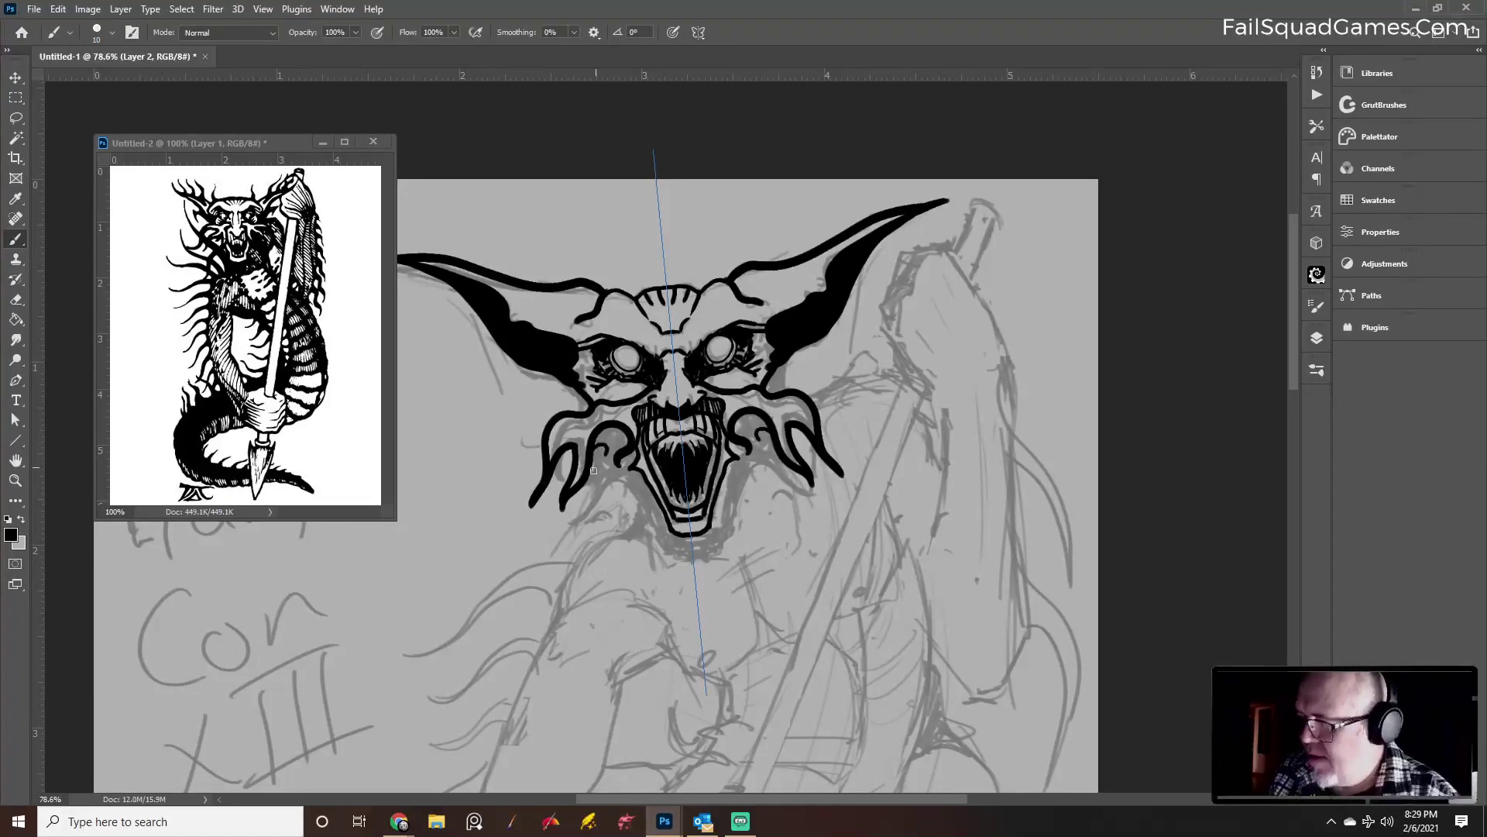
{"action": "key", "text": "e"}
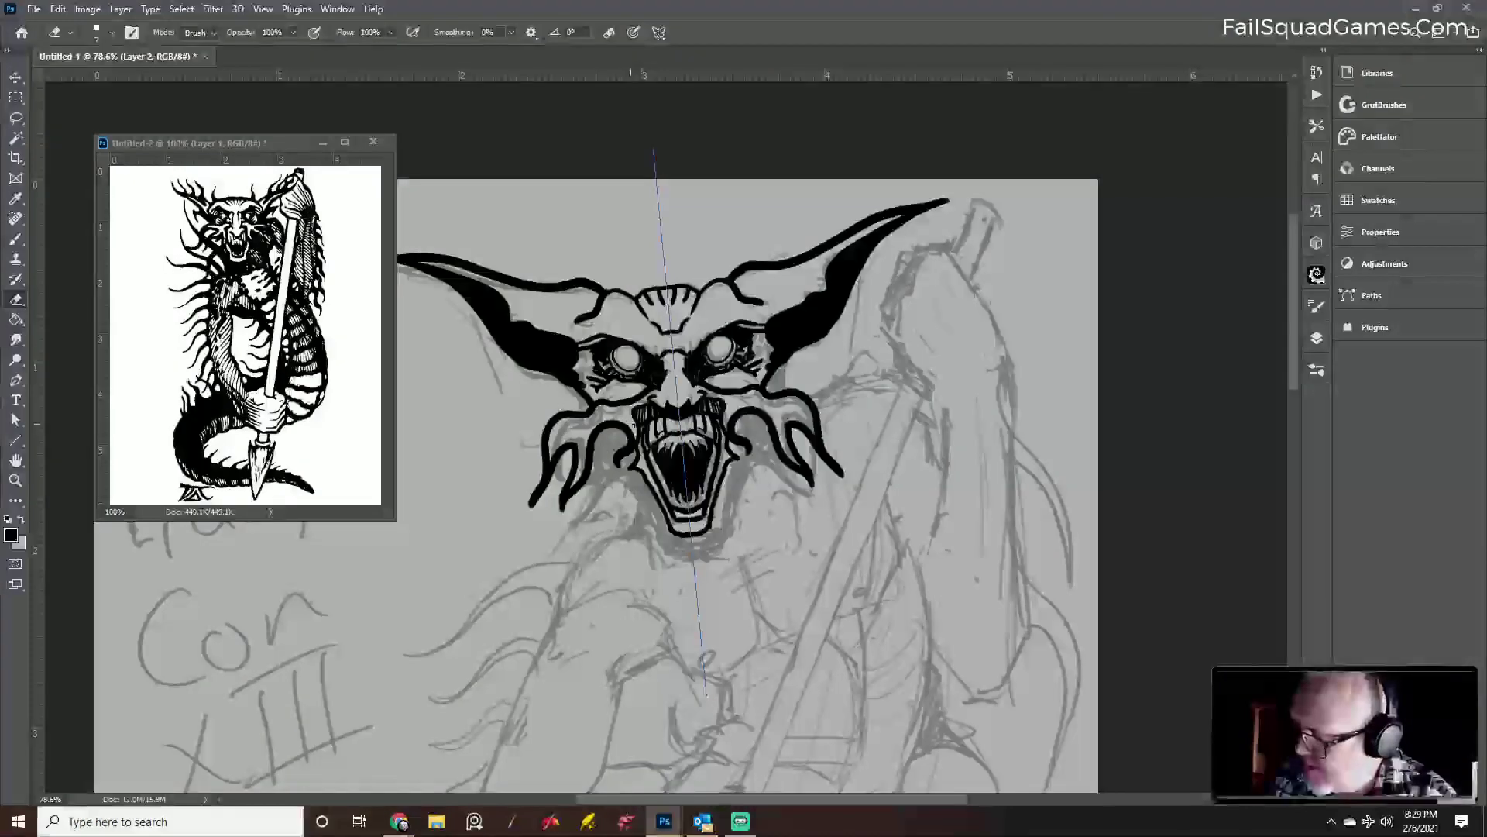
{"action": "left_click_drag", "start_coordinate": [631, 427], "coordinate": [629, 442]}
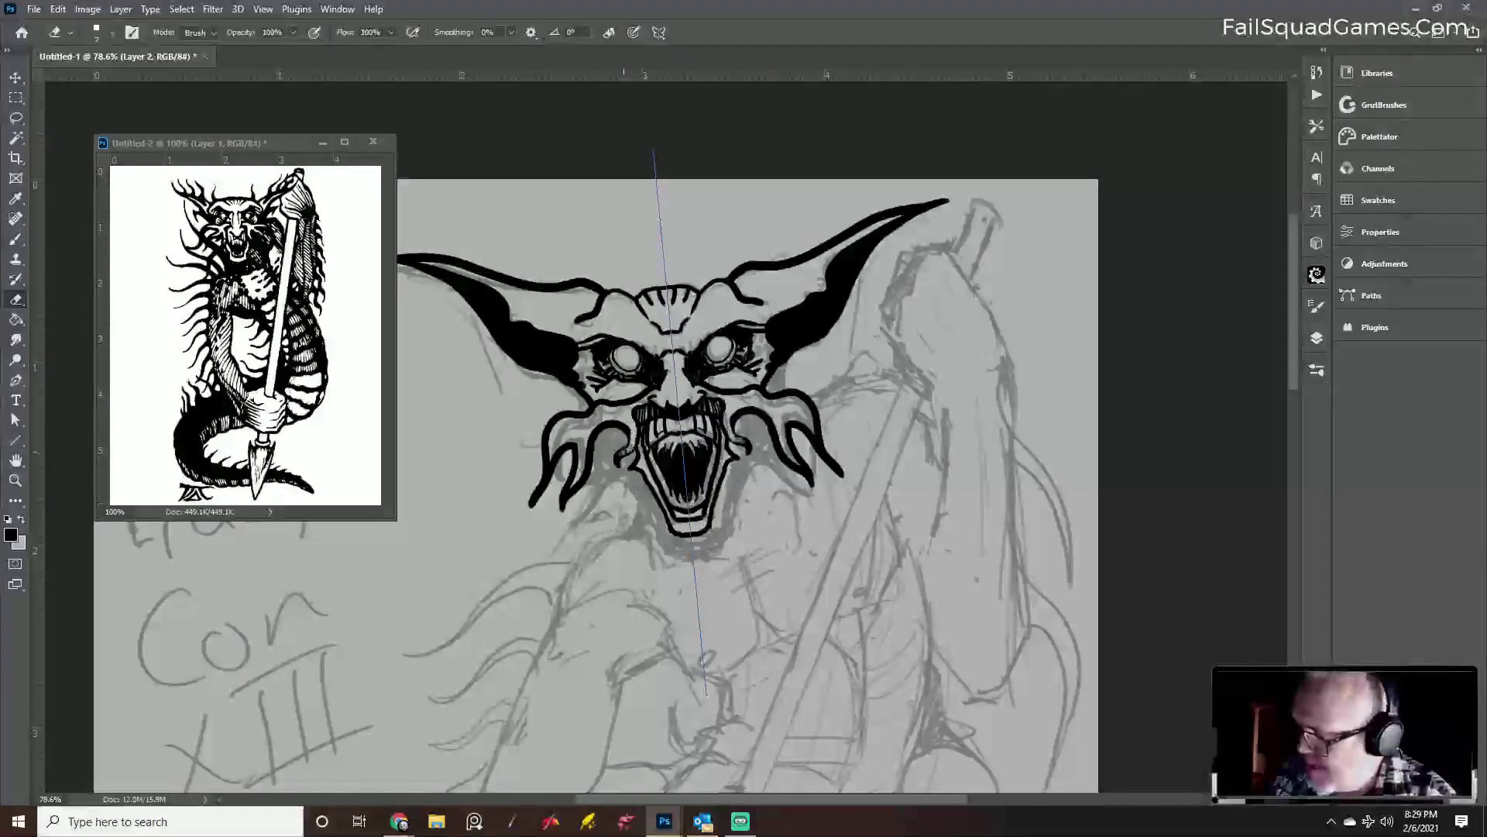
{"action": "key", "text": "b"}
{"action": "mouse_move", "coordinate": [627, 425]}
{"action": "left_mouse_down"}
{"action": "mouse_move", "coordinate": [622, 469]}
{"action": "mouse_move", "coordinate": [622, 424]}
{"action": "mouse_move", "coordinate": [598, 465]}
{"action": "mouse_move", "coordinate": [608, 476]}
{"action": "left_mouse_up"}
Fill the cheek curls and the area around the jaw solid black at 15 px, and thicken the face edges below the horns
{"action": "key", "text": "bracketright"}
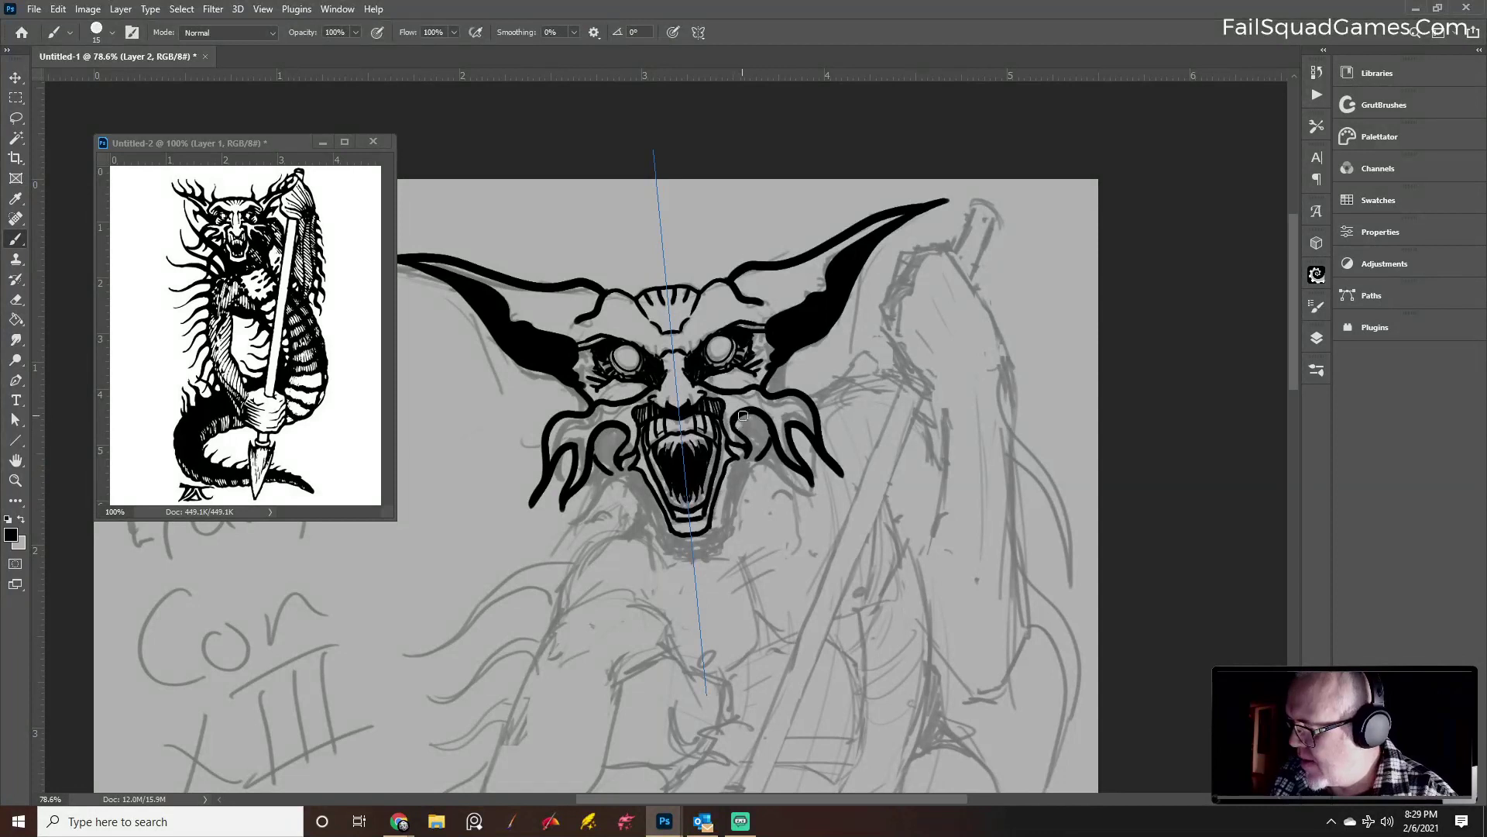
{"action": "mouse_move", "coordinate": [739, 423]}
{"action": "left_mouse_down"}
{"action": "mouse_move", "coordinate": [763, 427]}
{"action": "mouse_move", "coordinate": [766, 453]}
{"action": "mouse_move", "coordinate": [746, 432]}
{"action": "mouse_move", "coordinate": [758, 448]}
{"action": "mouse_move", "coordinate": [748, 465]}
{"action": "mouse_move", "coordinate": [736, 453]}
{"action": "mouse_move", "coordinate": [743, 468]}
{"action": "mouse_move", "coordinate": [728, 469]}
{"action": "mouse_move", "coordinate": [722, 500]}
{"action": "mouse_move", "coordinate": [744, 474]}
{"action": "mouse_move", "coordinate": [706, 552]}
{"action": "left_mouse_up"}
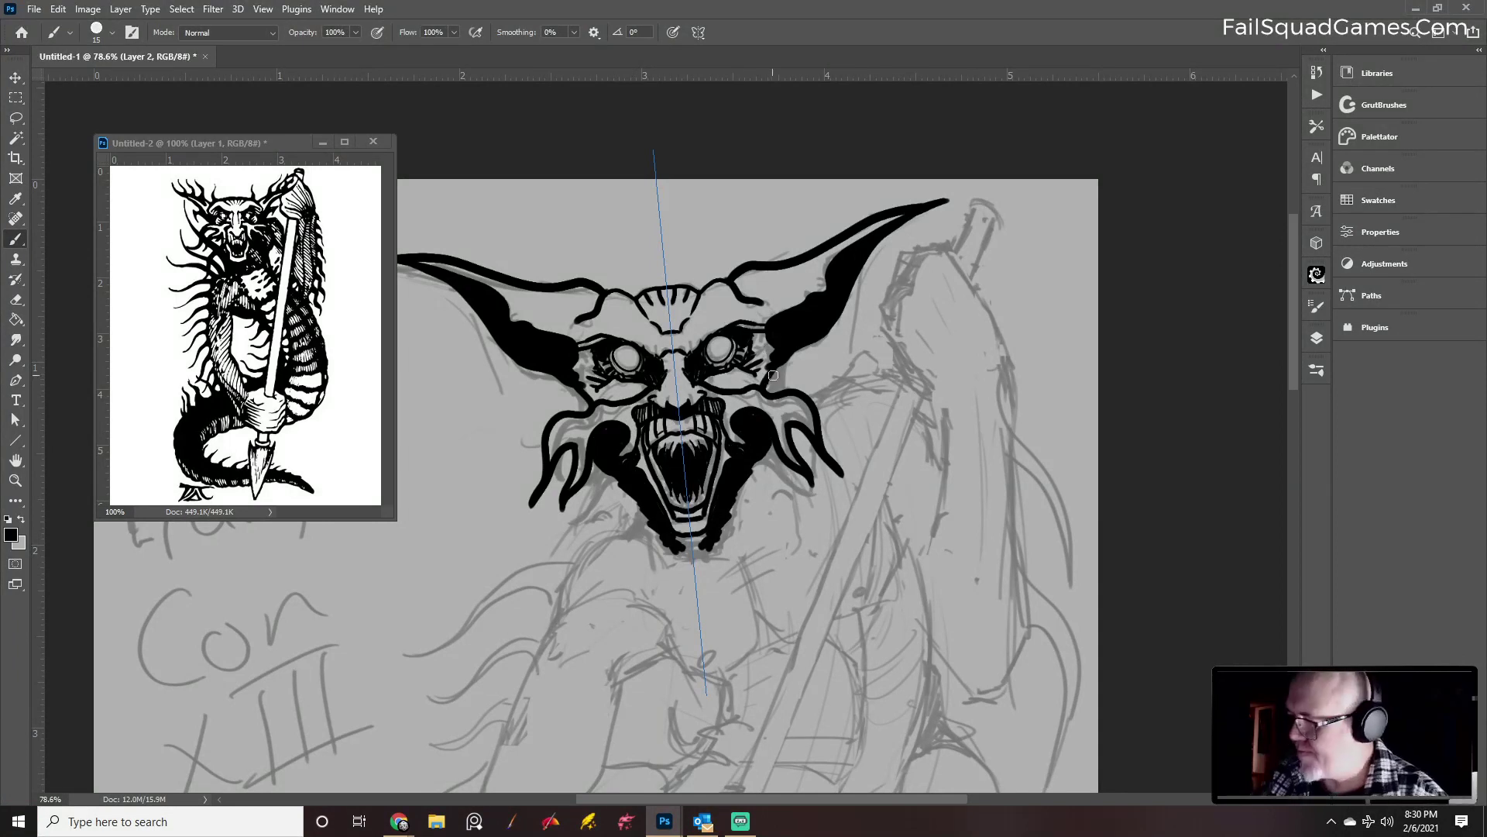
{"action": "mouse_move", "coordinate": [771, 376]}
{"action": "left_mouse_down"}
{"action": "mouse_move", "coordinate": [769, 391]}
{"action": "mouse_move", "coordinate": [786, 363]}
{"action": "mouse_move", "coordinate": [783, 383]}
{"action": "left_mouse_up"}
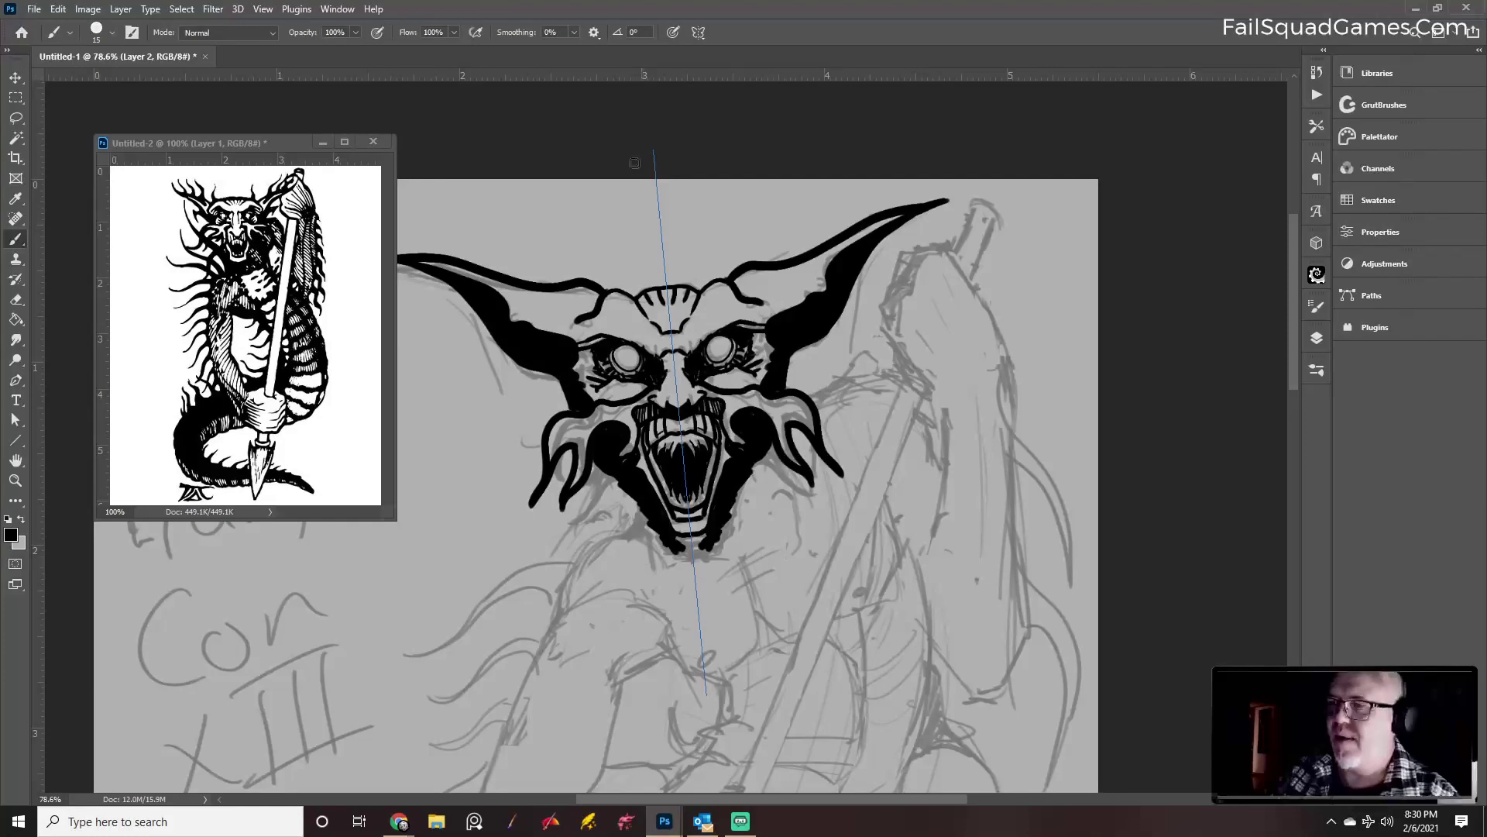
Turn off paint symmetry, close the black shading under the chin and ink the first chest muscle outline and both nipples at 15 px
{"action": "left_click", "coordinate": [697, 31]}
{"action": "left_click", "coordinate": [744, 53]}
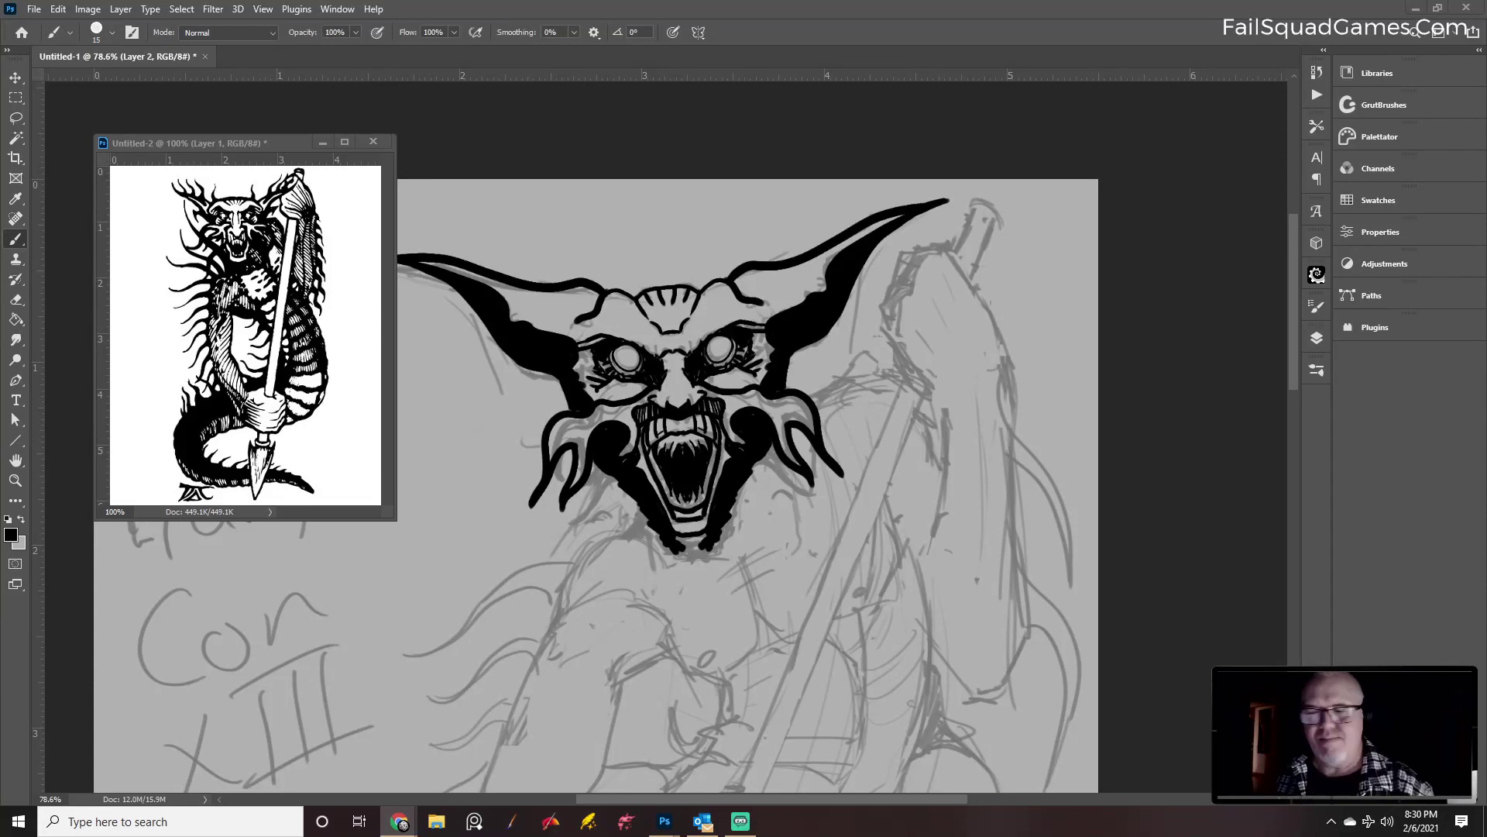
{"action": "left_click", "coordinate": [716, 529]}
{"action": "mouse_move", "coordinate": [706, 515]}
{"action": "left_mouse_down"}
{"action": "mouse_move", "coordinate": [701, 543]}
{"action": "mouse_move", "coordinate": [681, 540]}
{"action": "mouse_move", "coordinate": [759, 602]}
{"action": "mouse_move", "coordinate": [767, 634]}
{"action": "mouse_move", "coordinate": [759, 659]}
{"action": "mouse_move", "coordinate": [712, 676]}
{"action": "mouse_move", "coordinate": [674, 652]}
{"action": "mouse_move", "coordinate": [713, 654]}
{"action": "left_mouse_up"}
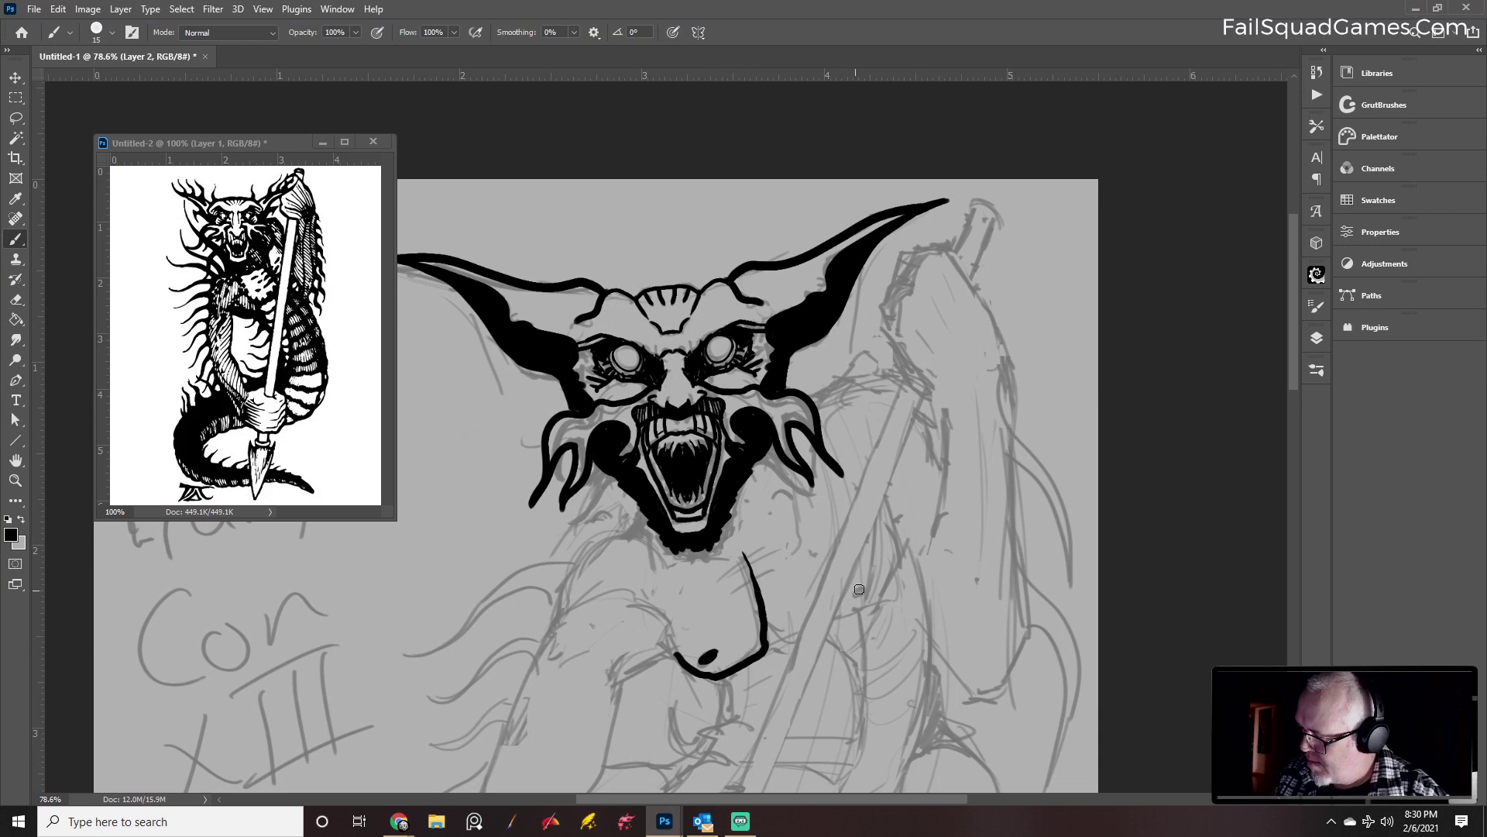
{"action": "left_click_drag", "start_coordinate": [857, 594], "coordinate": [868, 591]}
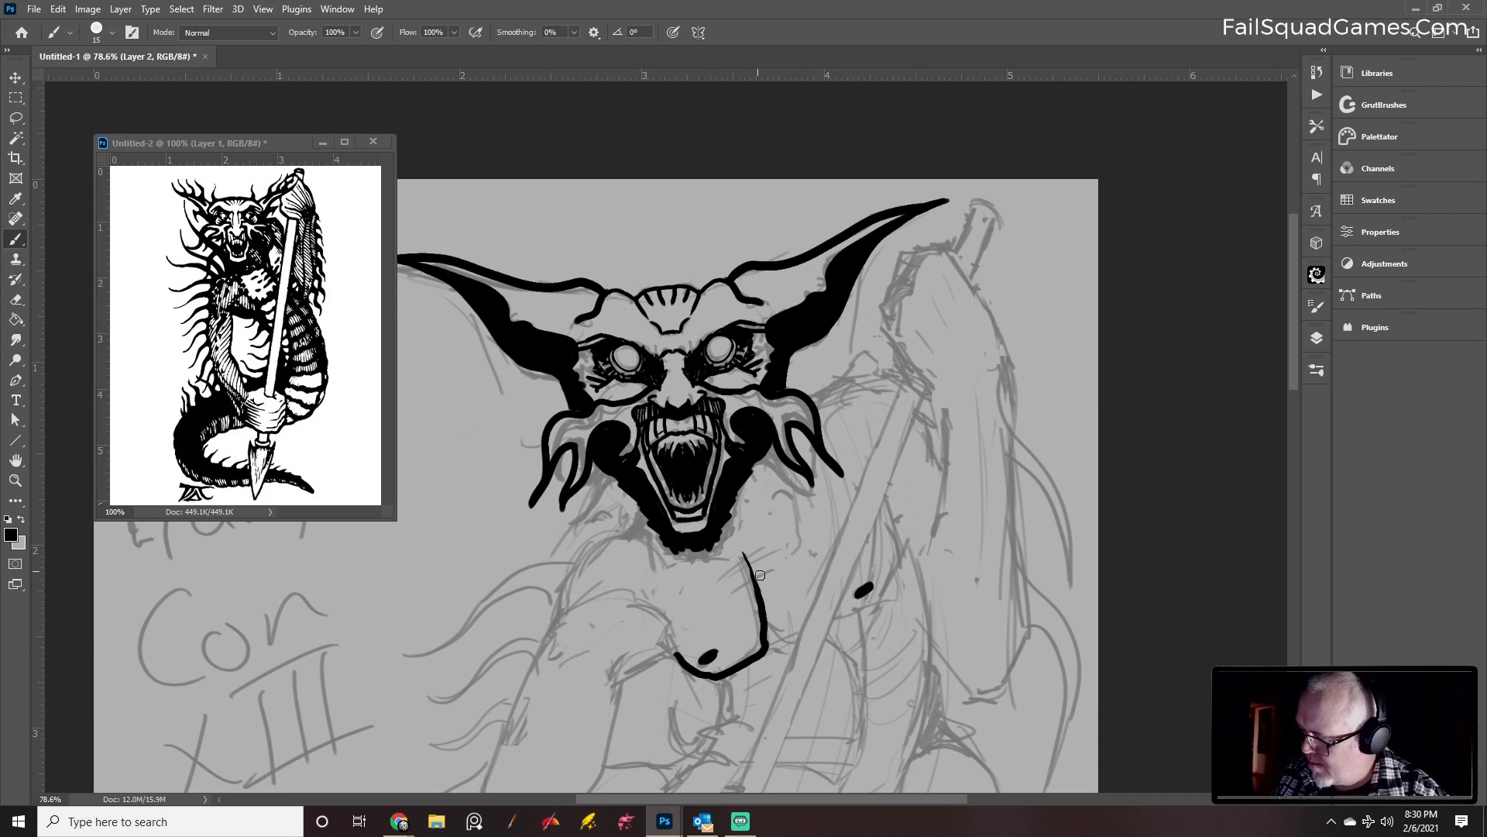
Erase the upper end of the center chest line and ink short diagonal strokes across it with the 15 px brush
{"action": "key", "text": "e"}
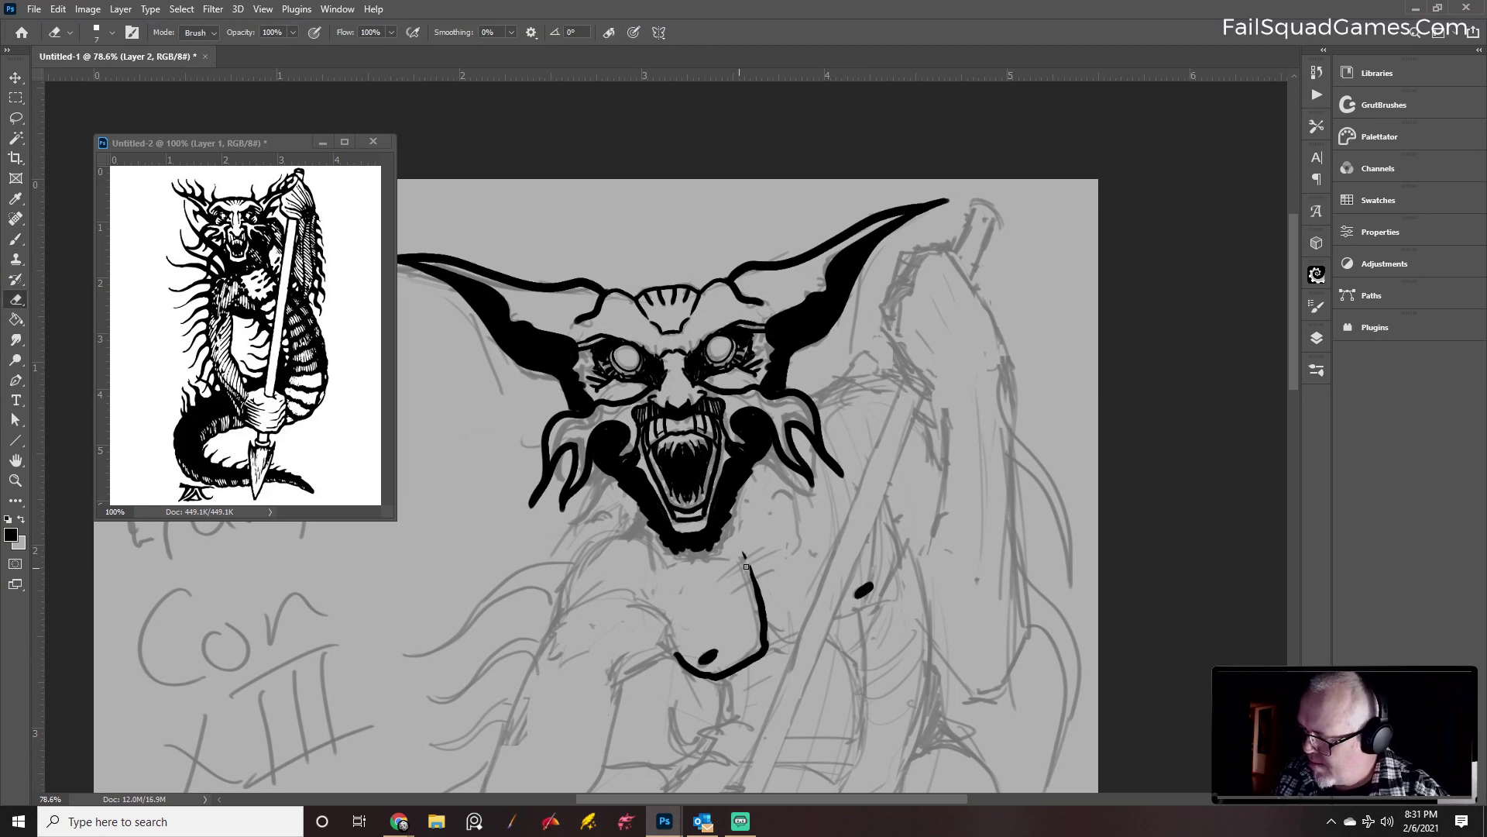
{"action": "mouse_move", "coordinate": [750, 563]}
{"action": "left_mouse_down"}
{"action": "mouse_move", "coordinate": [756, 582]}
{"action": "mouse_move", "coordinate": [798, 559]}
{"action": "left_mouse_up"}
{"action": "key", "text": "b"}
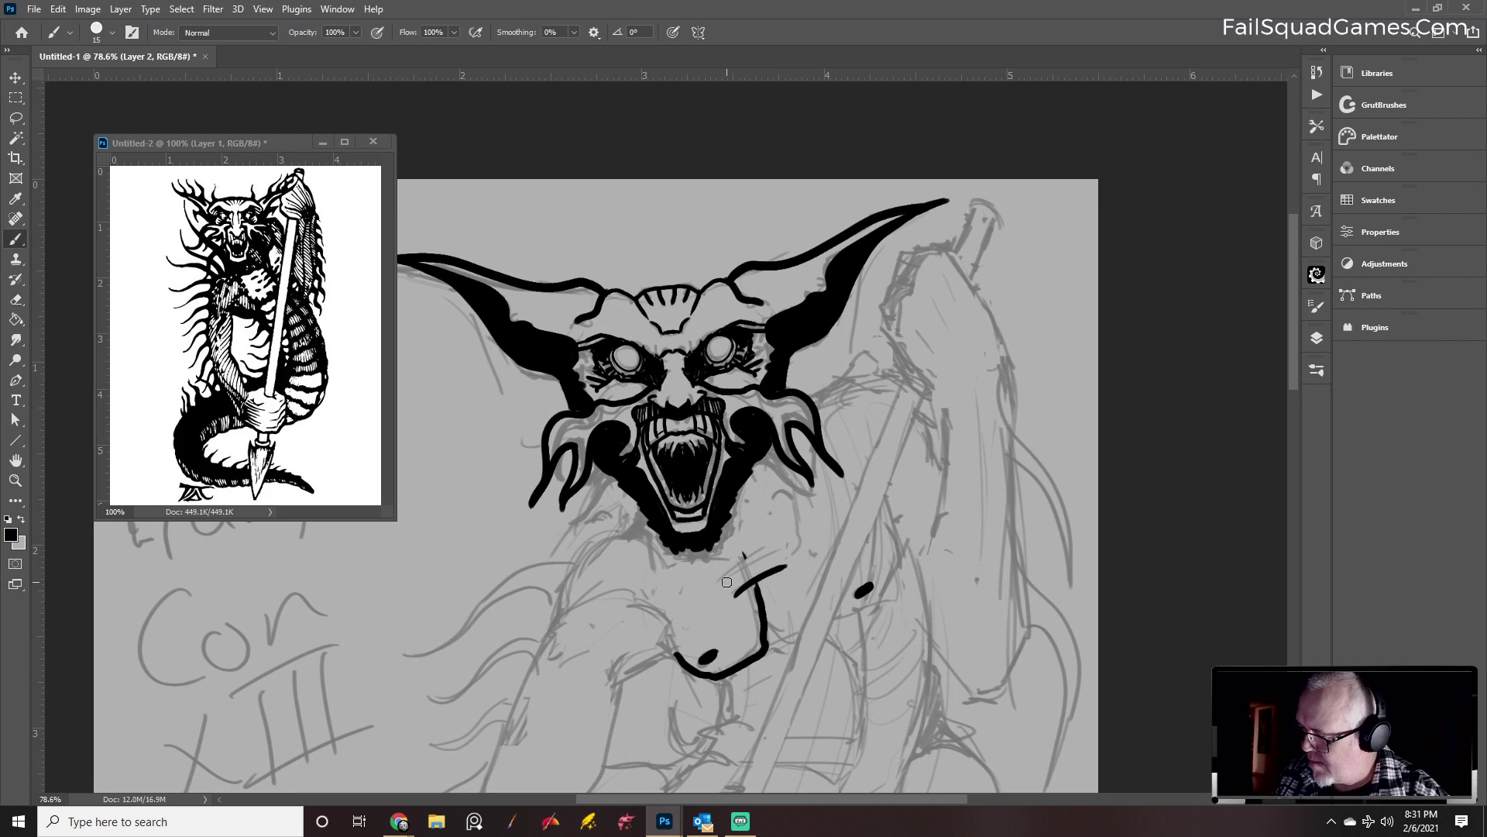
{"action": "mouse_move", "coordinate": [722, 586]}
{"action": "left_mouse_down"}
{"action": "mouse_move", "coordinate": [784, 548]}
{"action": "mouse_move", "coordinate": [771, 548]}
{"action": "mouse_move", "coordinate": [776, 610]}
{"action": "mouse_move", "coordinate": [769, 600]}
{"action": "mouse_move", "coordinate": [775, 628]}
{"action": "mouse_move", "coordinate": [798, 635]}
{"action": "mouse_move", "coordinate": [786, 642]}
{"action": "mouse_move", "coordinate": [771, 612]}
{"action": "left_mouse_up"}
{"action": "key", "text": "e"}
{"action": "key", "text": "b"}
{"action": "key", "text": "e"}
{"action": "key", "text": "b"}
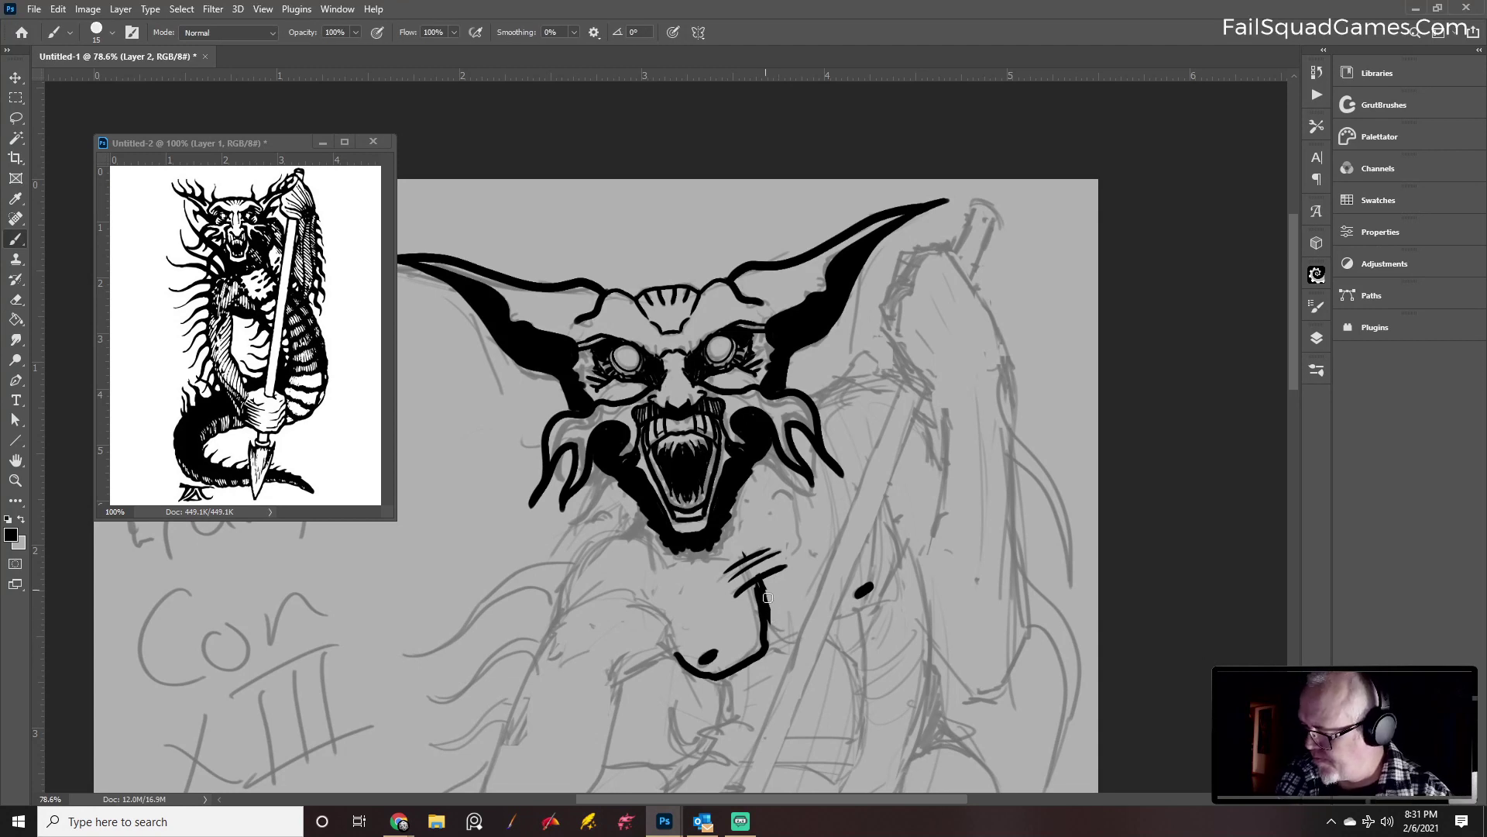
Ink the second chest muscle's outline on both sides of the spear, erase its nipple and blacken the gap between the muscles
{"action": "mouse_move", "coordinate": [762, 592]}
{"action": "left_mouse_down"}
{"action": "mouse_move", "coordinate": [800, 636]}
{"action": "mouse_move", "coordinate": [862, 610]}
{"action": "mouse_move", "coordinate": [858, 594]}
{"action": "left_mouse_up"}
{"action": "key", "text": "e"}
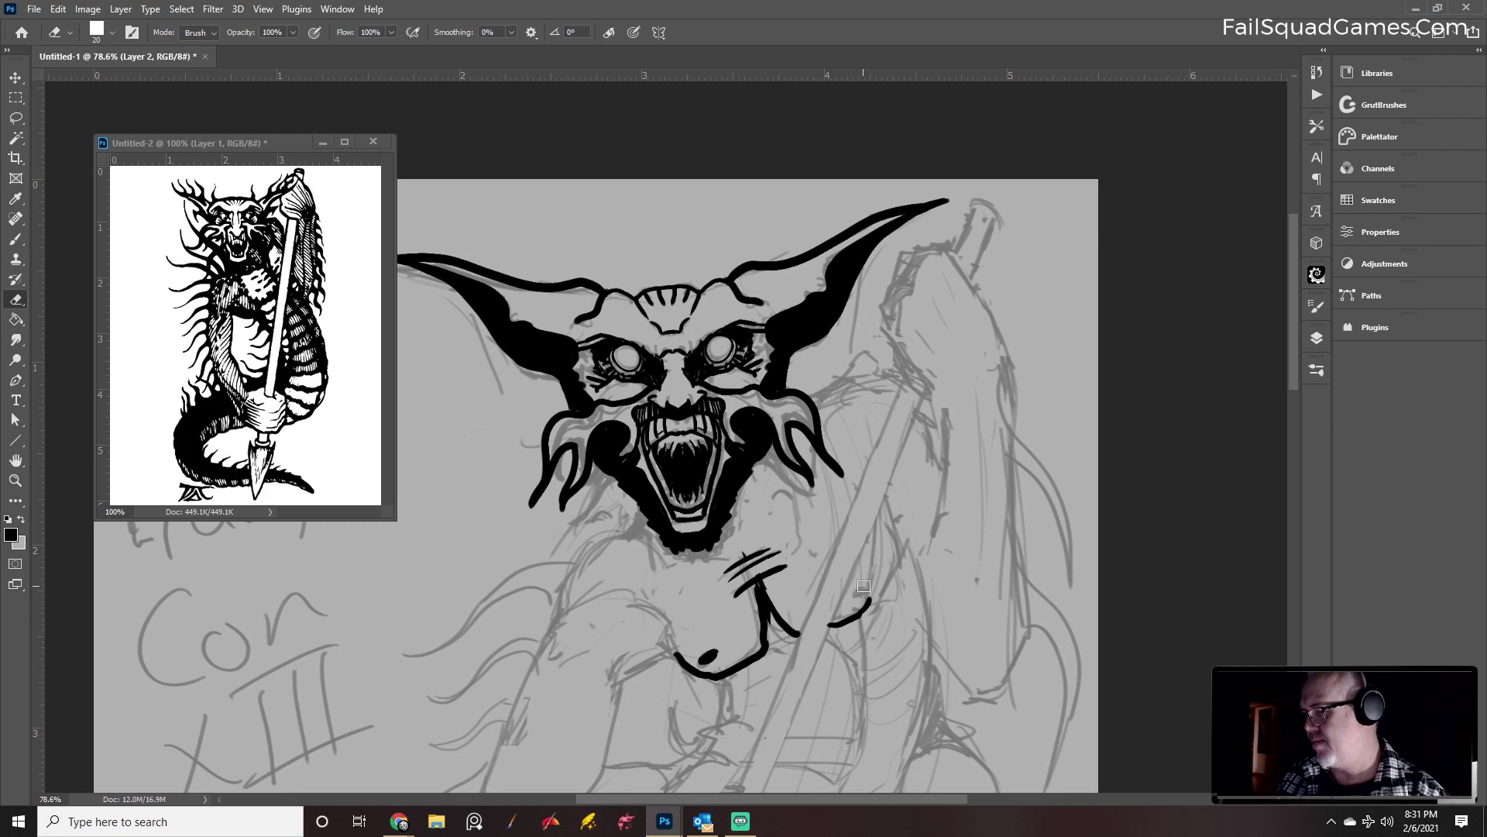
{"action": "key", "text": "b"}
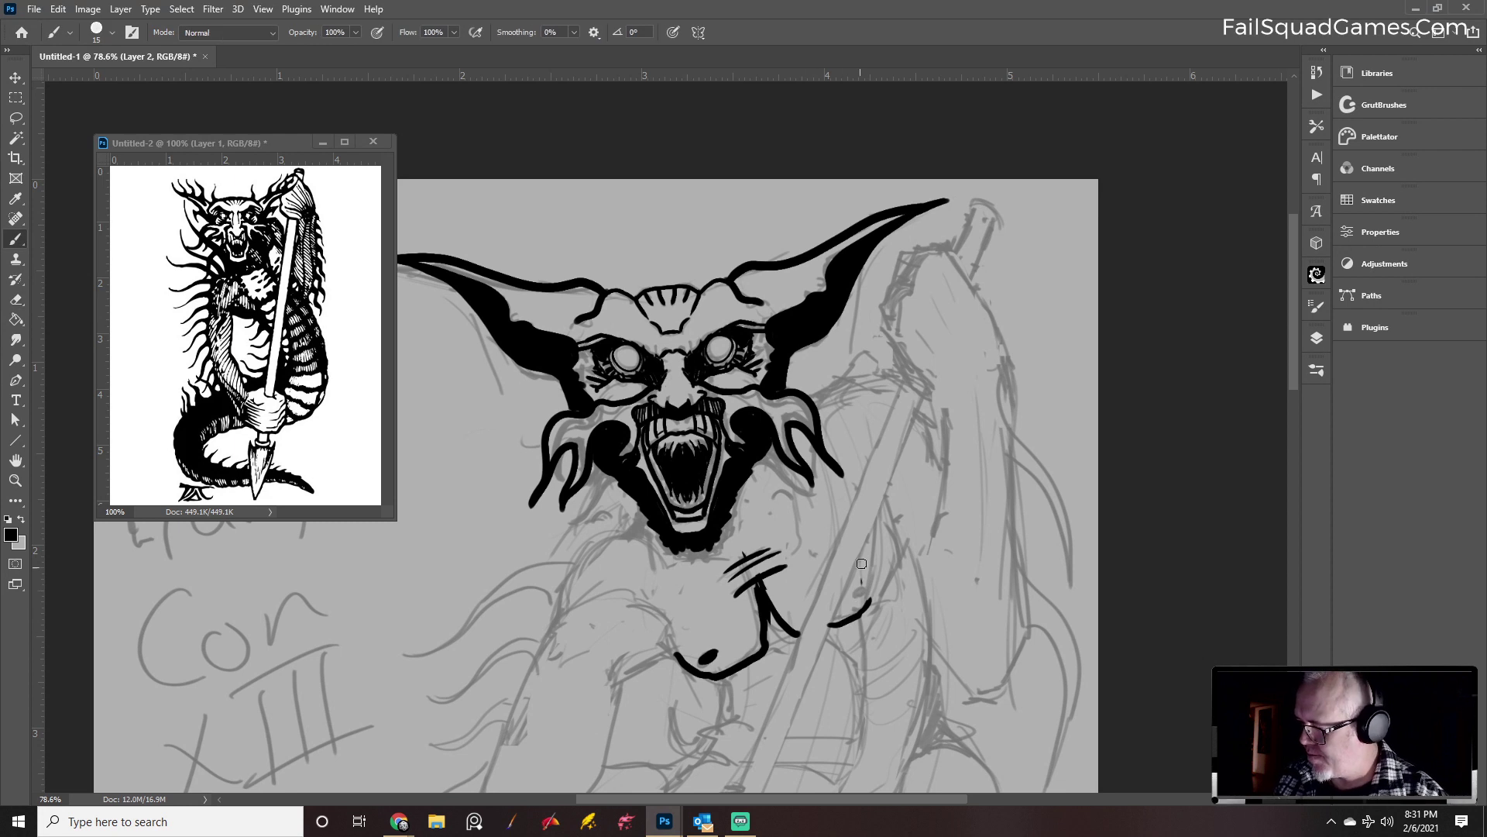
{"action": "left_click_drag", "start_coordinate": [873, 554], "coordinate": [863, 606]}
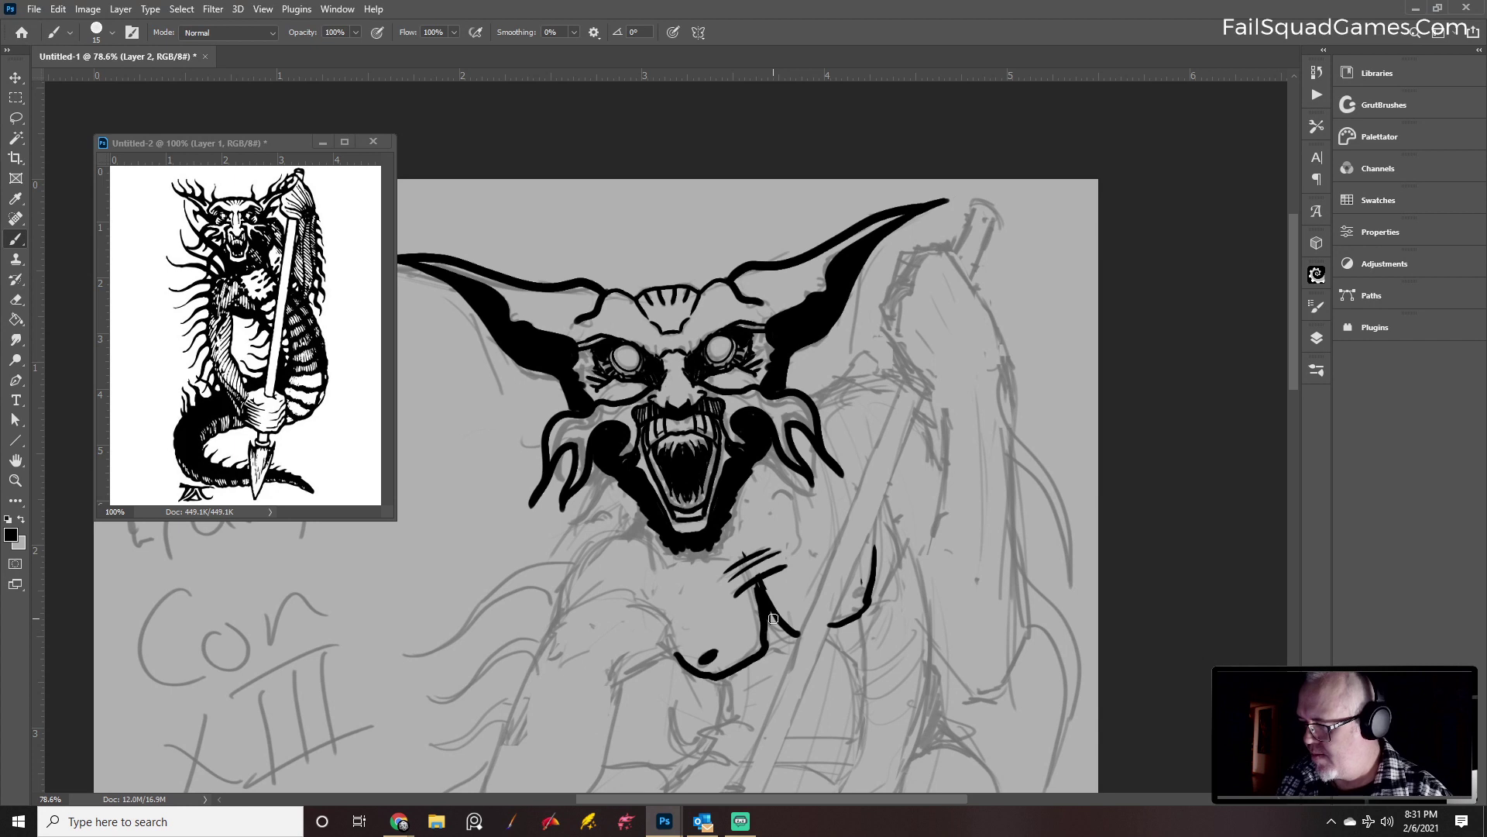
{"action": "mouse_move", "coordinate": [768, 620]}
{"action": "left_mouse_down"}
{"action": "mouse_move", "coordinate": [781, 639]}
{"action": "mouse_move", "coordinate": [786, 624]}
{"action": "mouse_move", "coordinate": [672, 603]}
{"action": "left_mouse_up"}
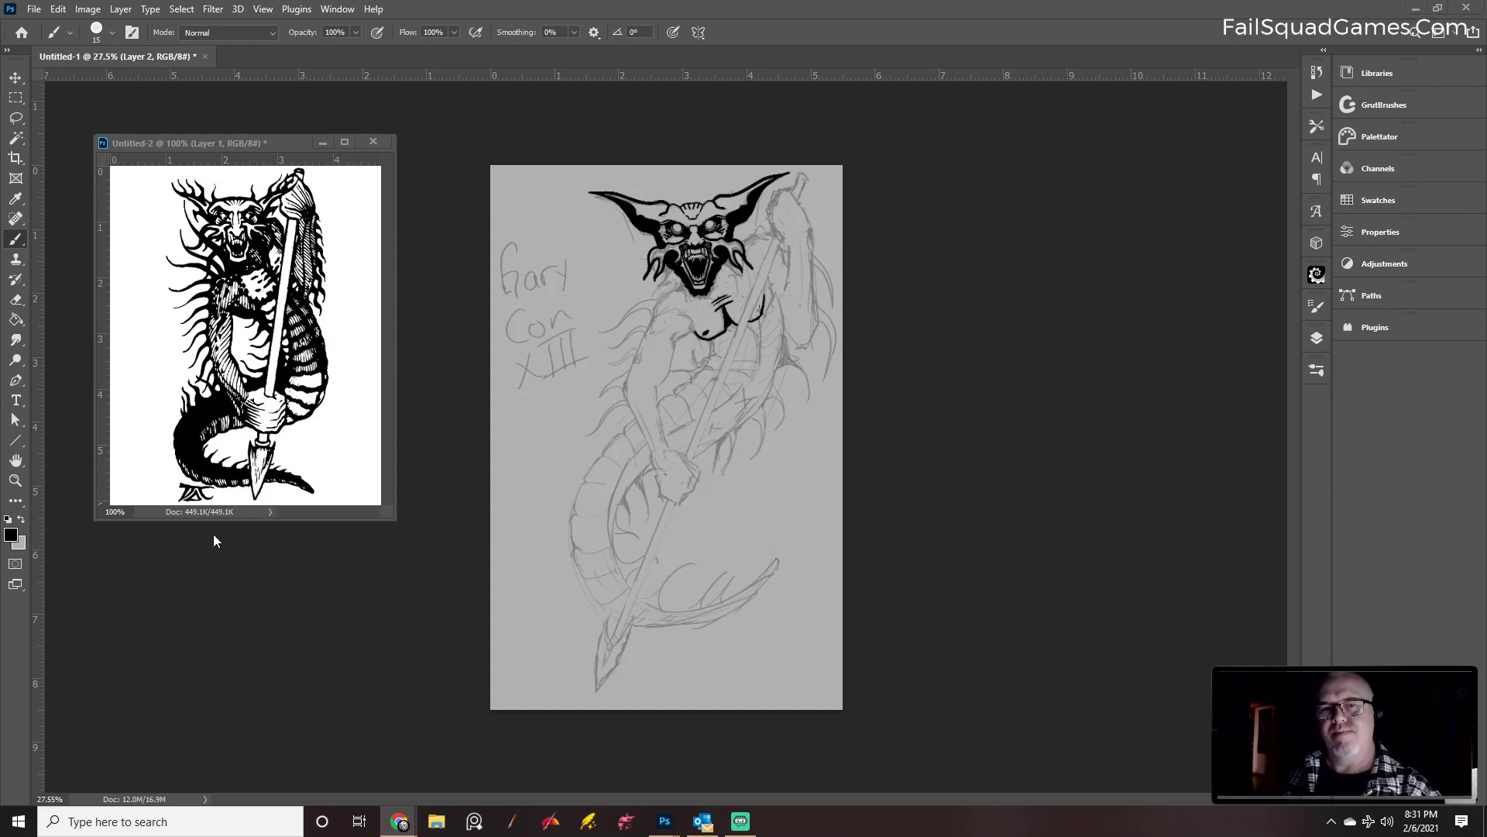
Close the Outlook inbox window and return to the drawing in Photoshop
{"action": "mouse_move", "coordinate": [671, 818]}
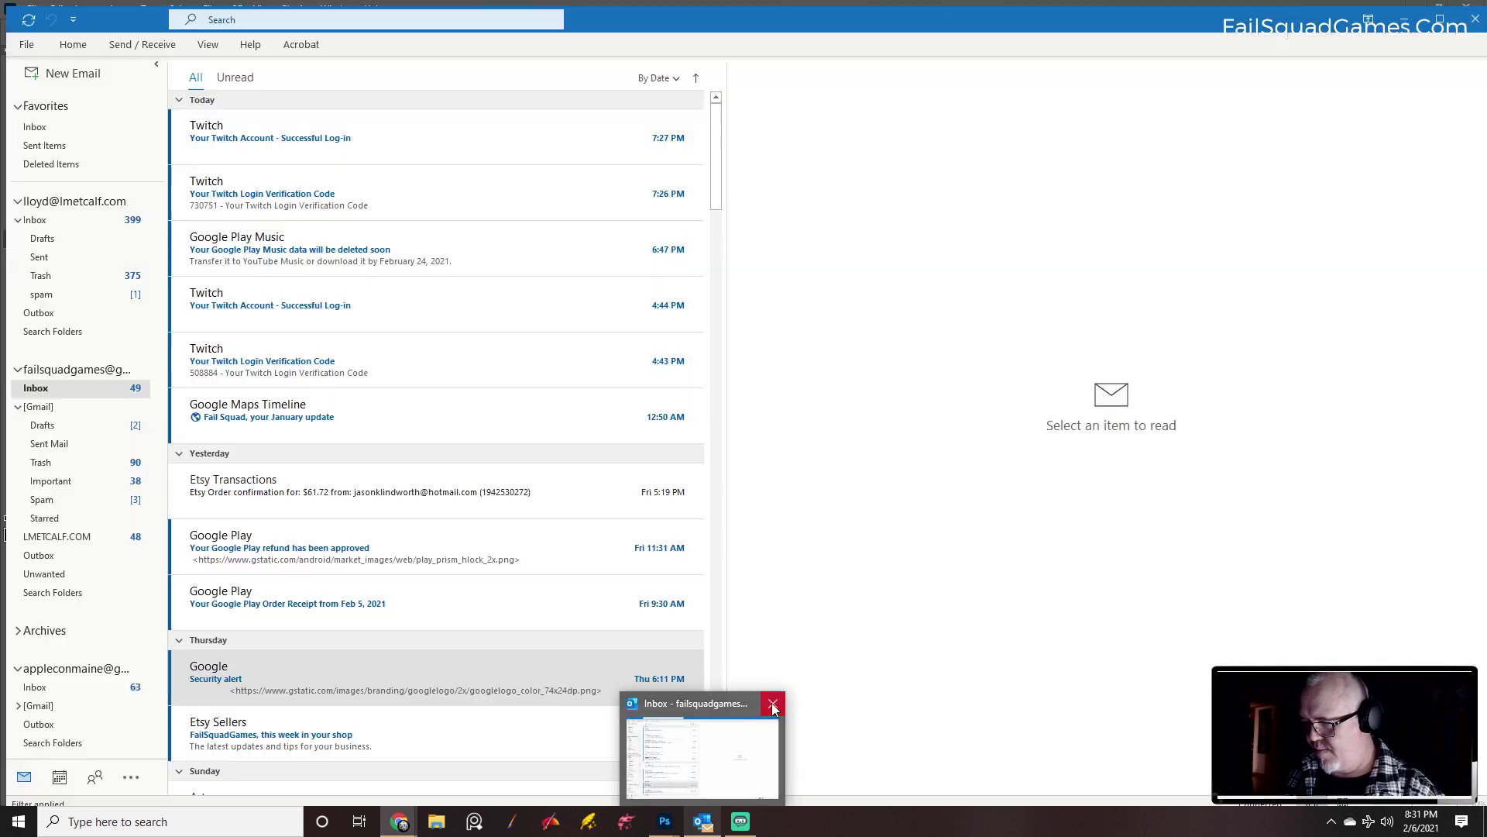
{"action": "left_click", "coordinate": [773, 707]}
{"action": "mouse_move", "coordinate": [707, 821]}
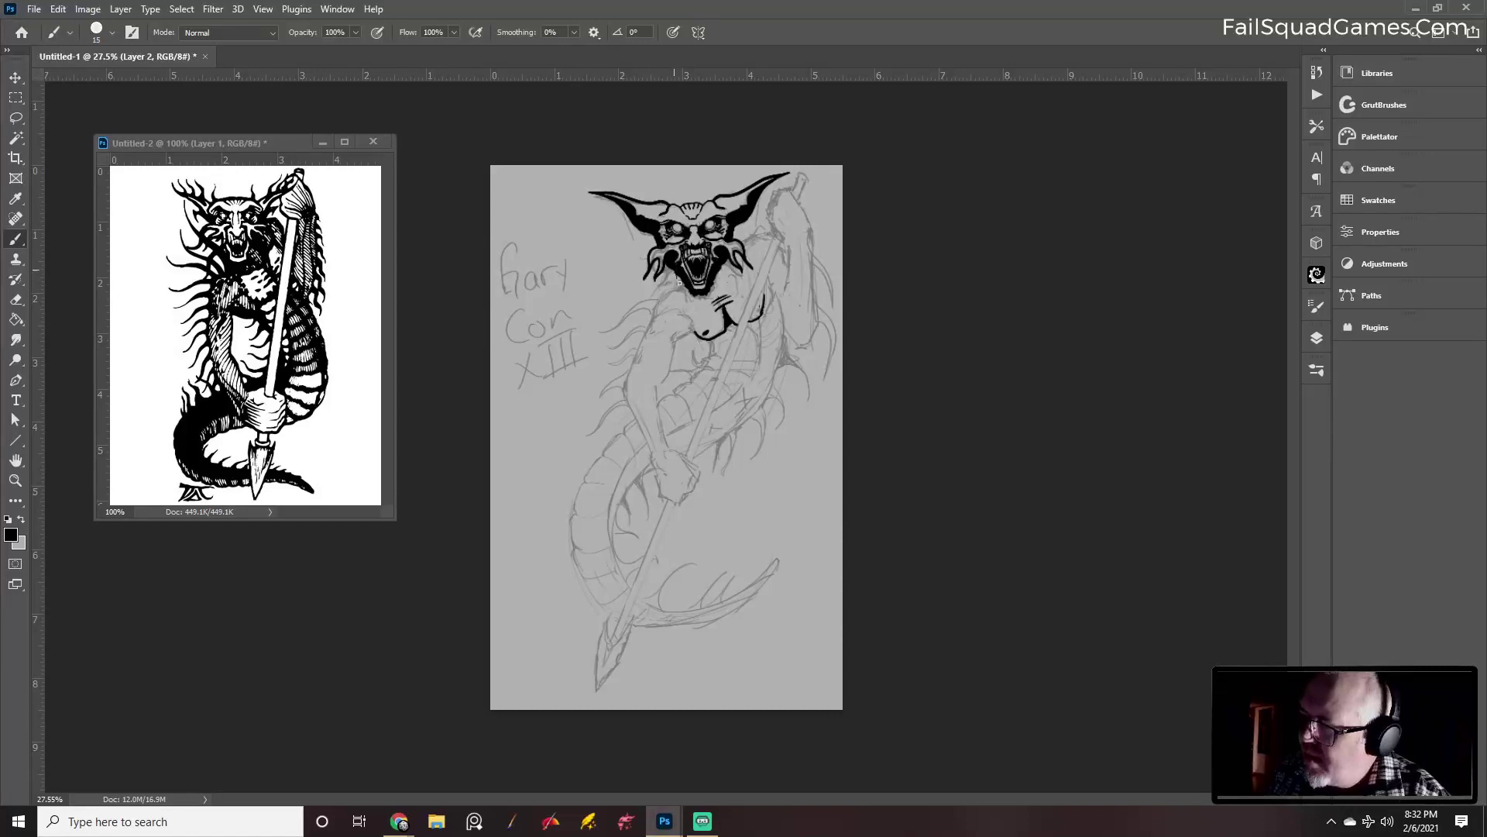
Try to ink a hair strand beside the near shoulder with a 25 px brush
{"action": "key", "text": "bracketright"}
{"action": "key", "text": "bracketright"}
{"action": "key", "text": "bracketright"}
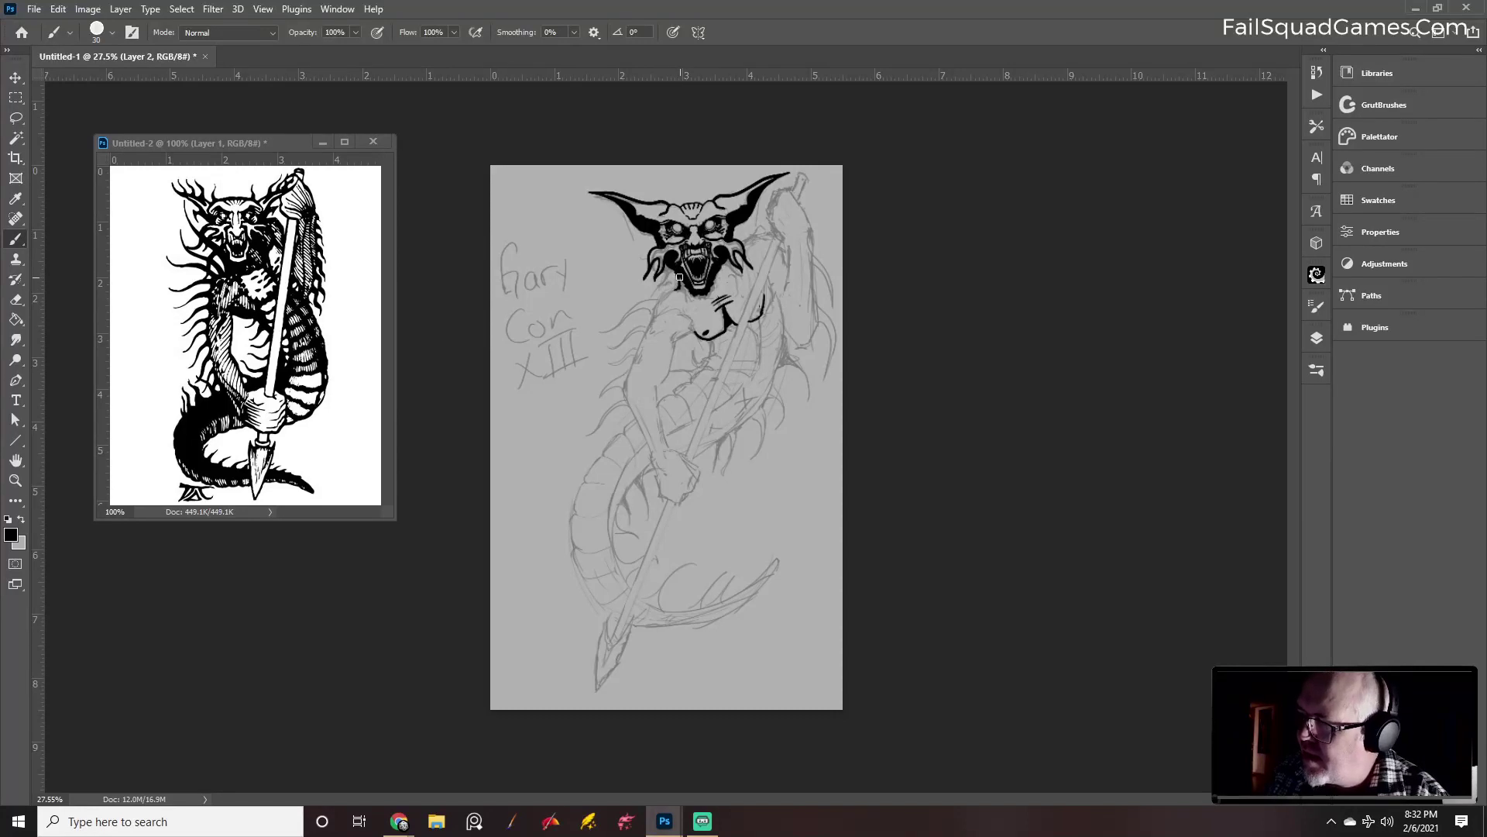
{"action": "key", "text": "bracketleft"}
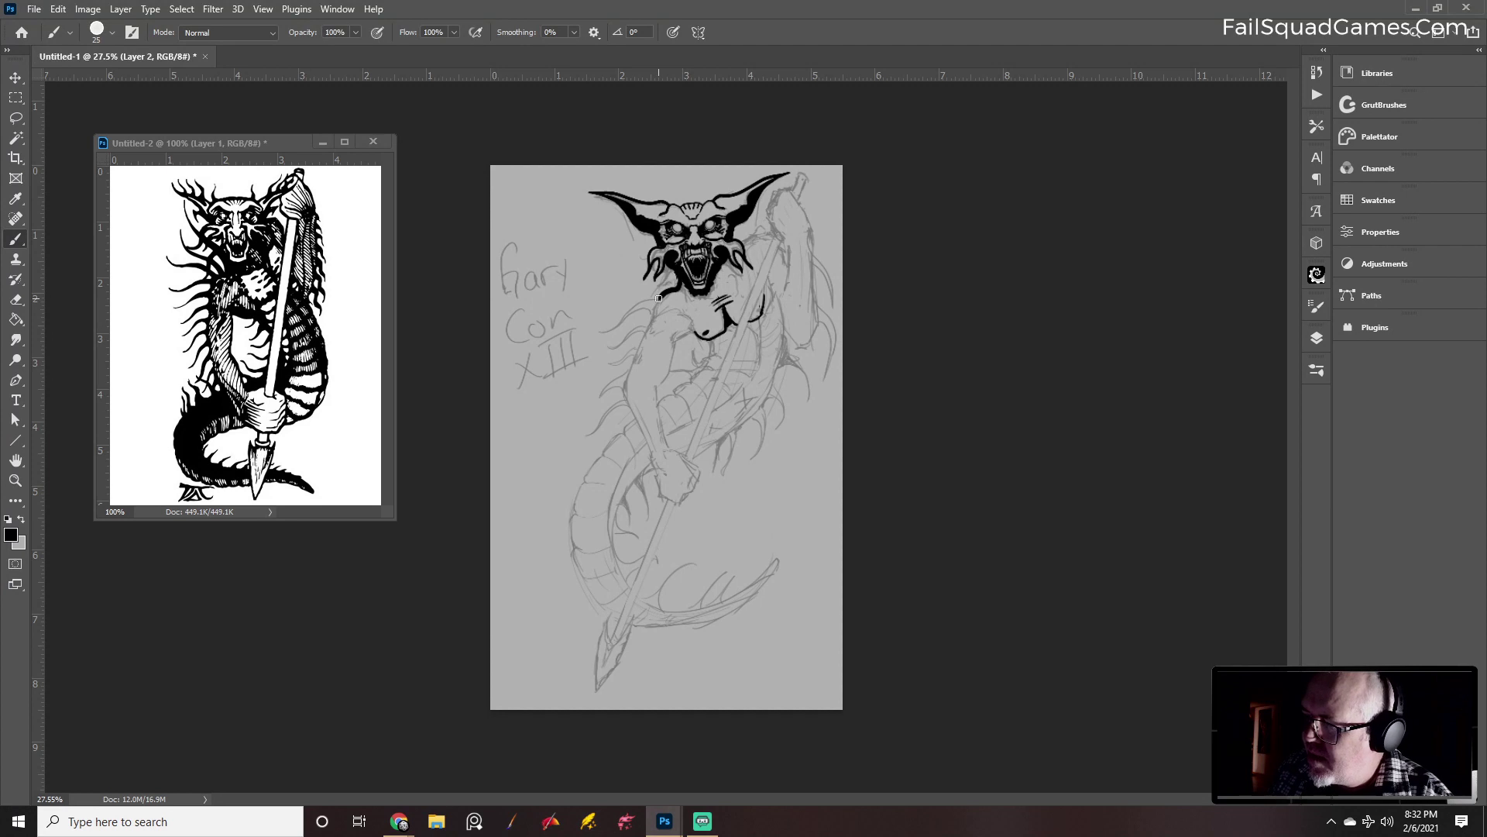
{"action": "left_click_drag", "start_coordinate": [651, 300], "coordinate": [618, 329]}
{"action": "key", "text": "ctrl+z"}
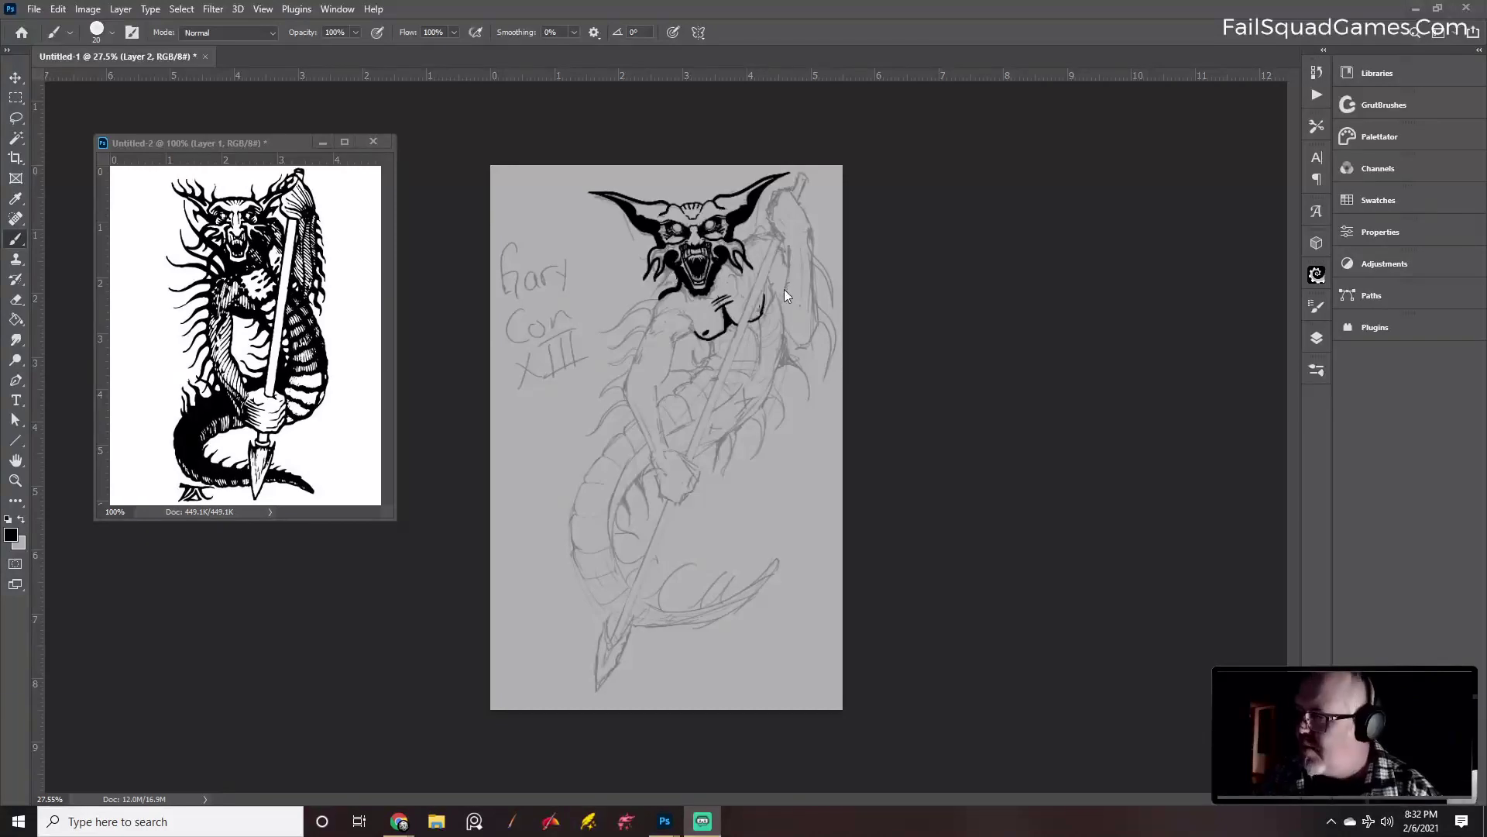
Outline the raised hand at the top of the spear and the upper edge of its forearm with a 20 px brush
{"action": "left_click", "coordinate": [779, 170]}
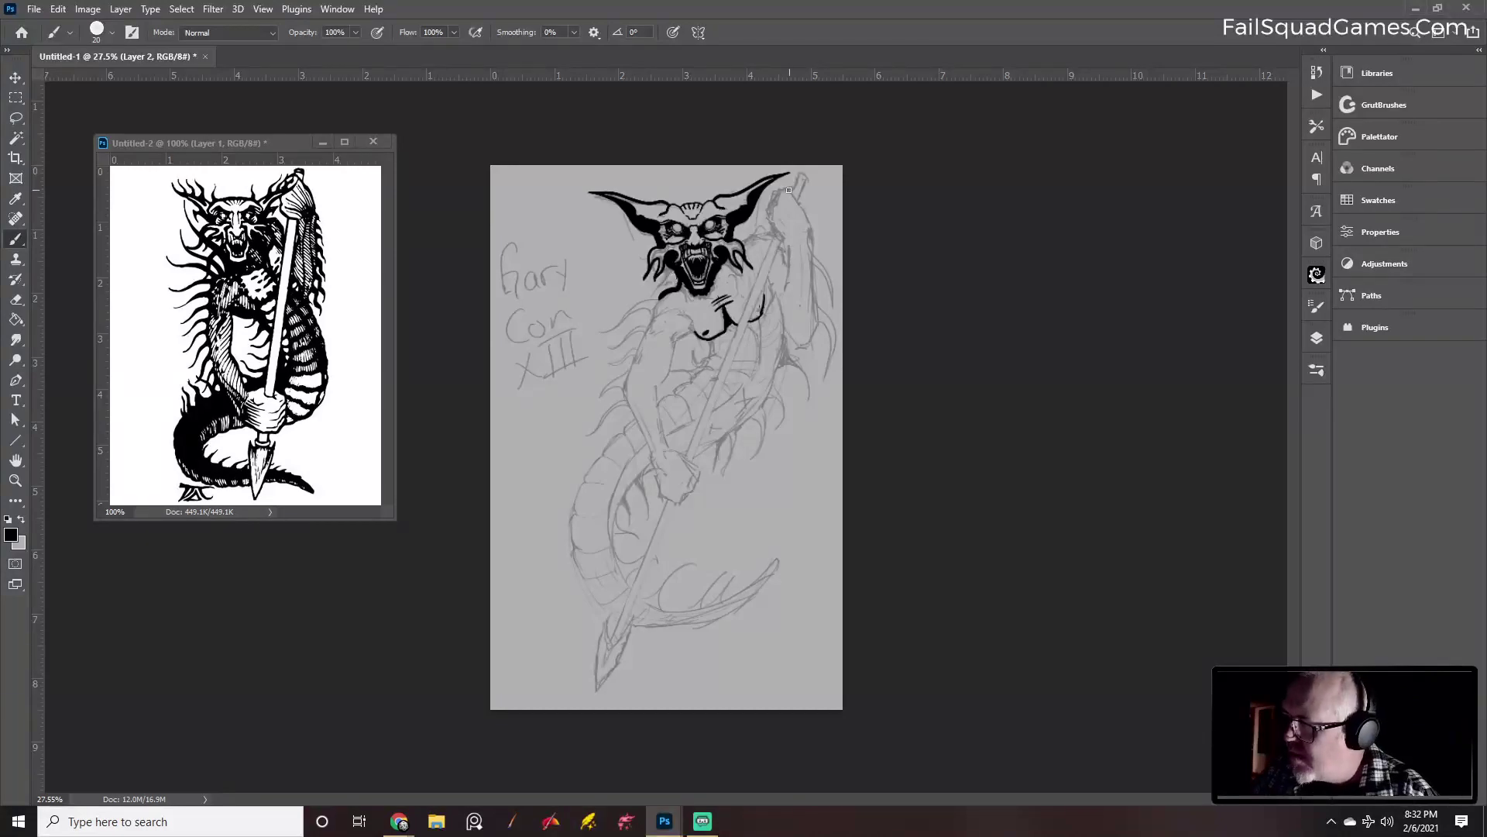
{"action": "mouse_move", "coordinate": [778, 202]}
{"action": "left_mouse_down"}
{"action": "mouse_move", "coordinate": [784, 242]}
{"action": "mouse_move", "coordinate": [807, 216]}
{"action": "left_mouse_up"}
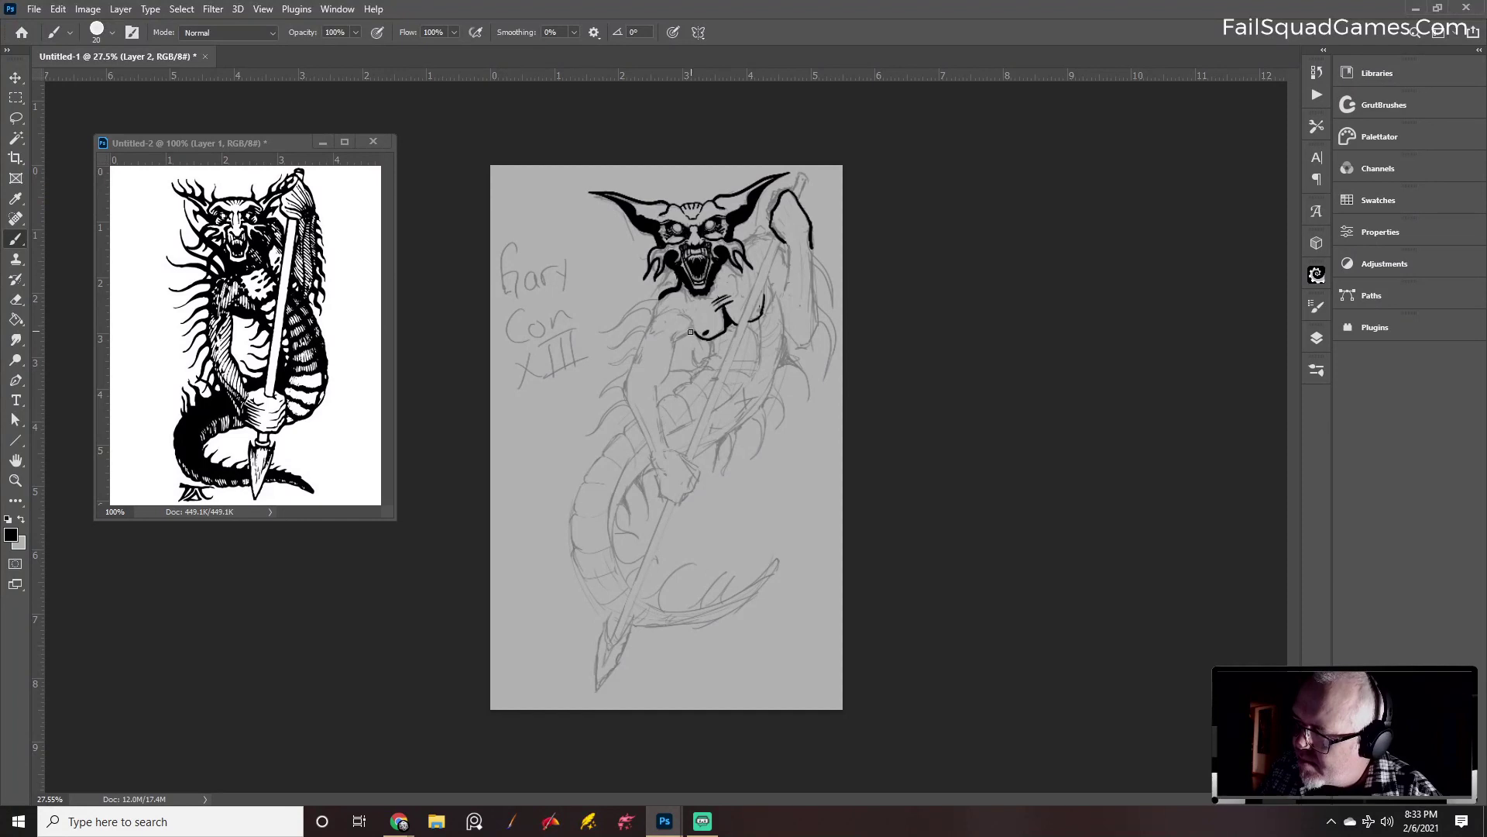
Ink the creature's lowered arm and its fist gripping the spear over the sketch, cleaning up the line end at the wrist
{"action": "mouse_move", "coordinate": [682, 336]}
{"action": "left_mouse_down"}
{"action": "mouse_move", "coordinate": [659, 403]}
{"action": "mouse_move", "coordinate": [684, 455]}
{"action": "left_mouse_up"}
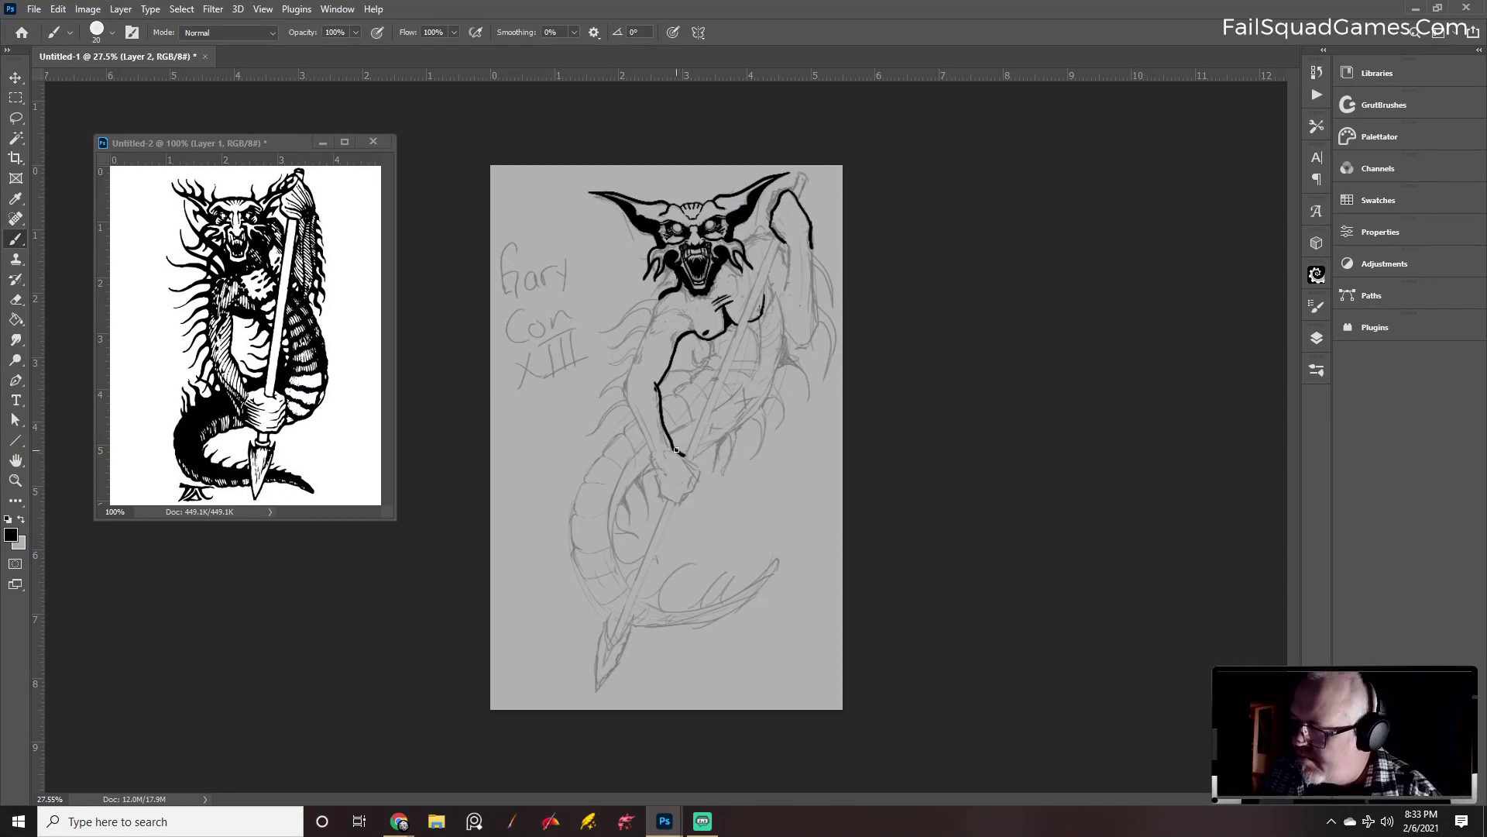
{"action": "key", "text": "e"}
{"action": "left_click_drag", "start_coordinate": [680, 459], "coordinate": [683, 453]}
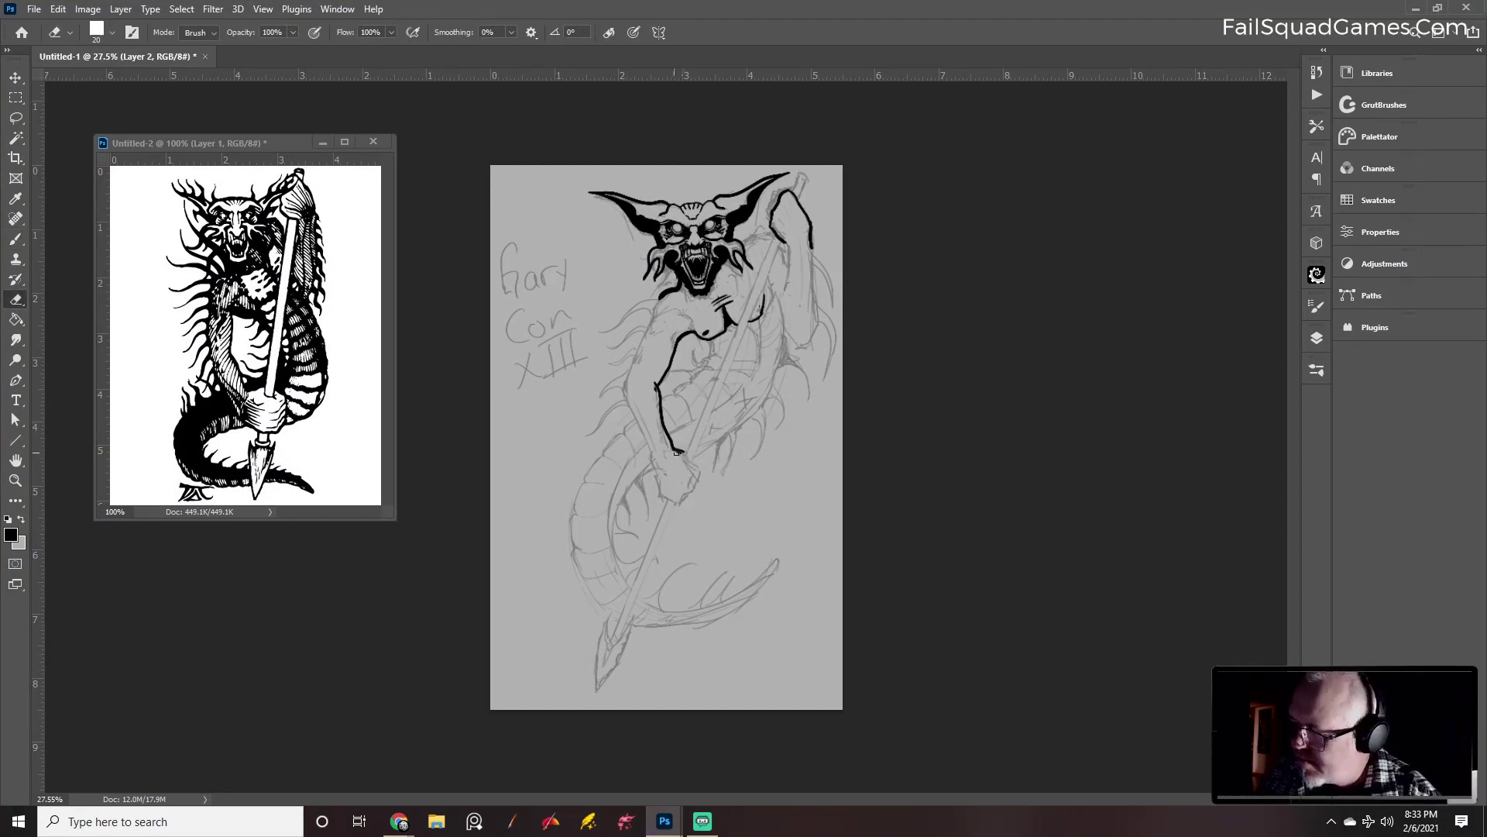
{"action": "key", "text": "b"}
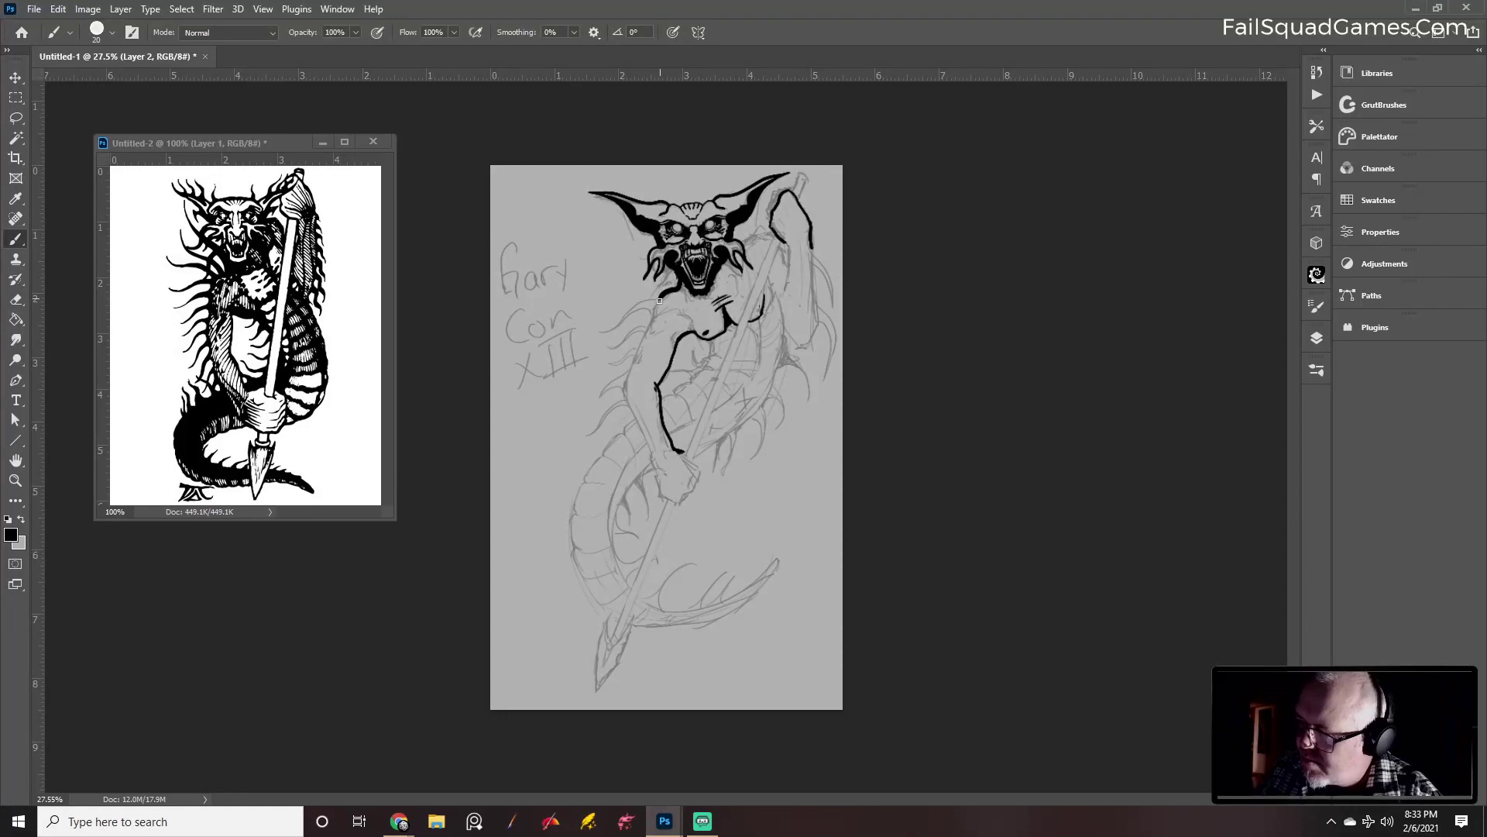
{"action": "mouse_move", "coordinate": [659, 301]}
{"action": "left_mouse_down"}
{"action": "mouse_move", "coordinate": [626, 399]}
{"action": "mouse_move", "coordinate": [672, 501]}
{"action": "left_mouse_up"}
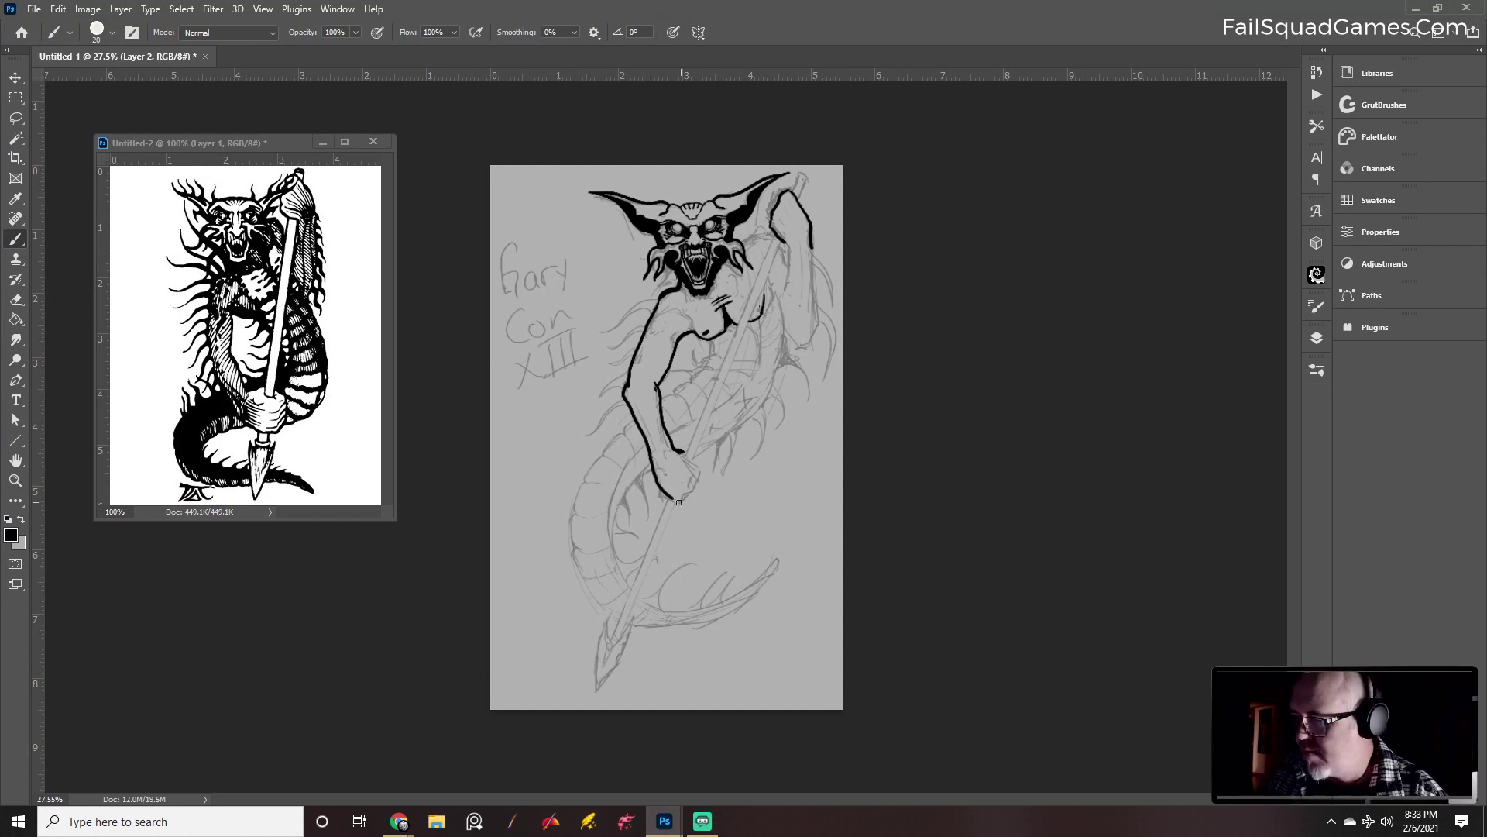
{"action": "left_click_drag", "start_coordinate": [681, 502], "coordinate": [691, 488]}
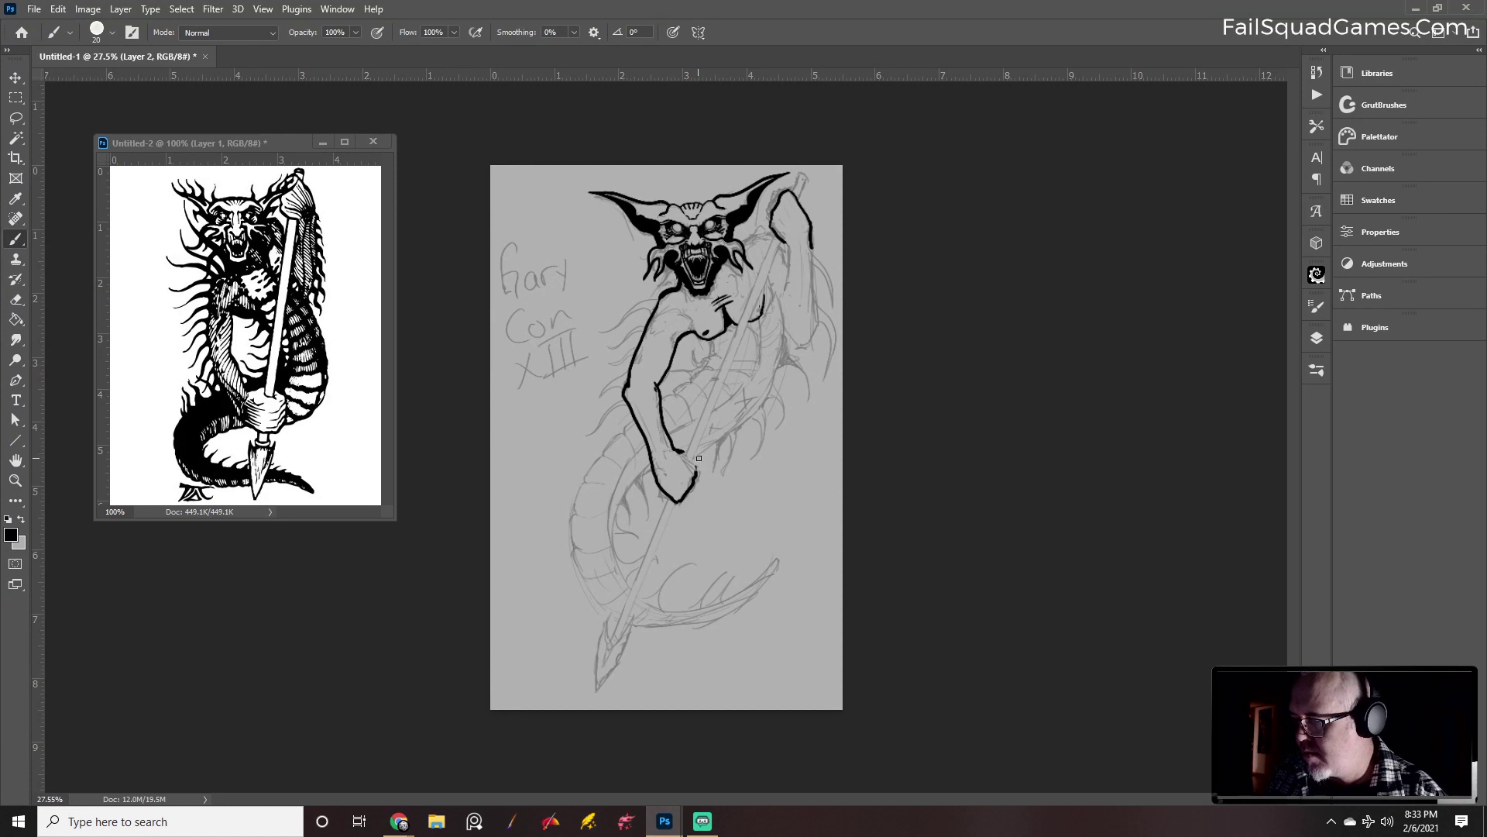
{"action": "left_click_drag", "start_coordinate": [699, 457], "coordinate": [699, 482]}
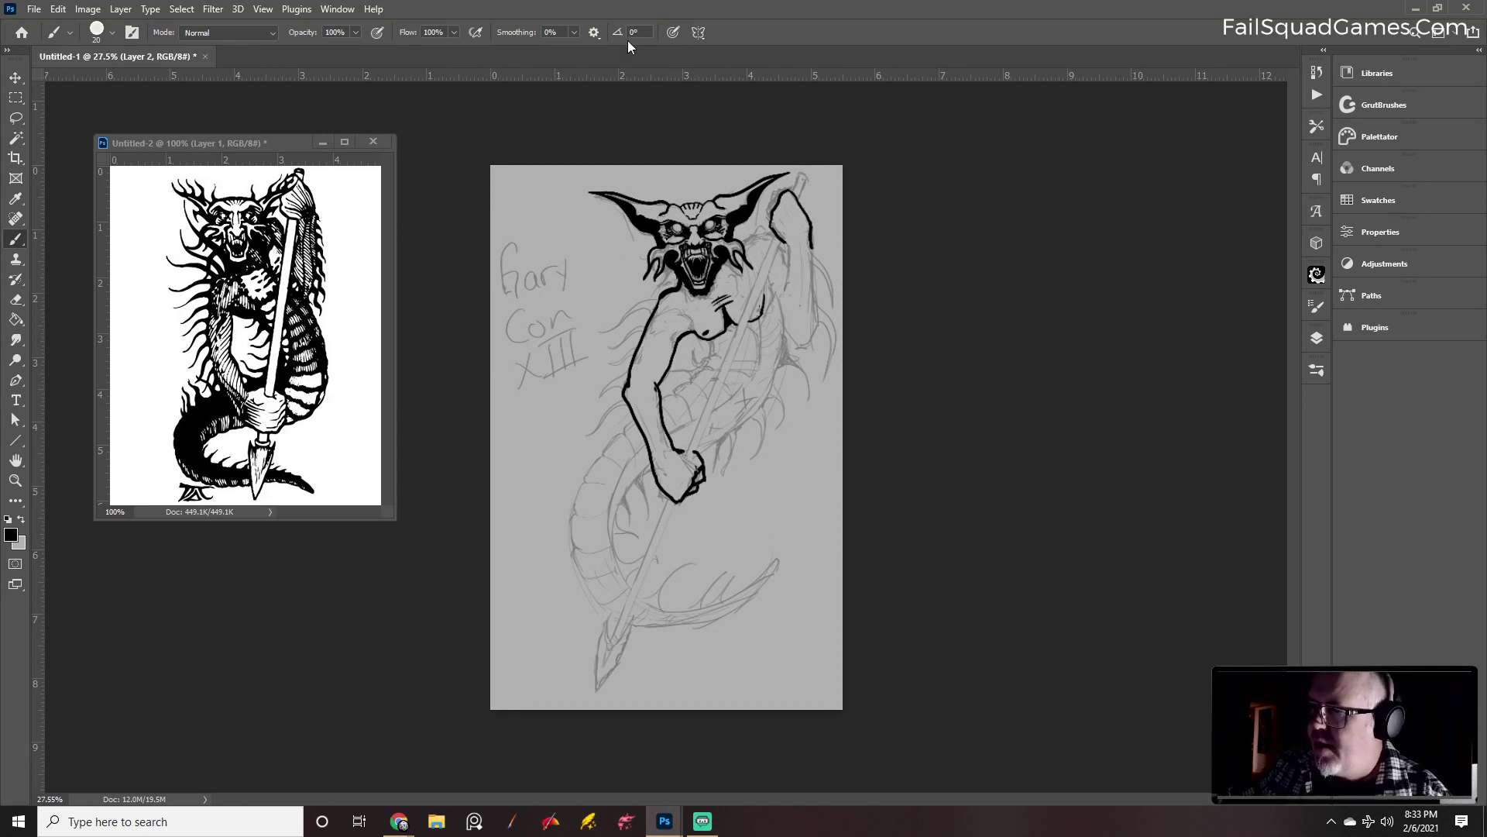
Set the brush smoothing to 100% and ink the outer edge of the raised arm down to the elbow
{"action": "left_click", "coordinate": [574, 32]}
{"action": "left_click_drag", "start_coordinate": [576, 48], "coordinate": [645, 49]}
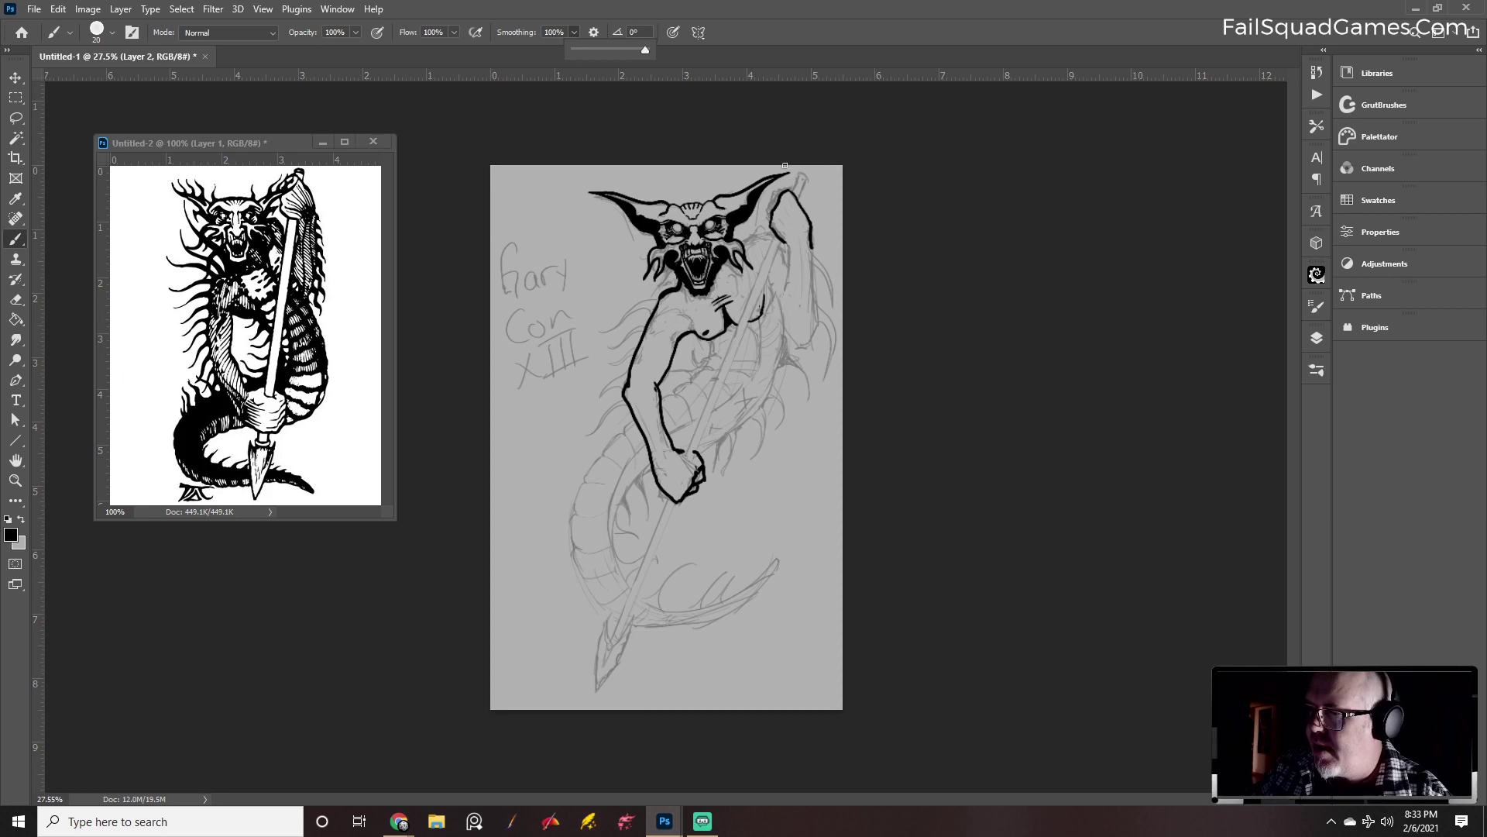
{"action": "left_click", "coordinate": [819, 296]}
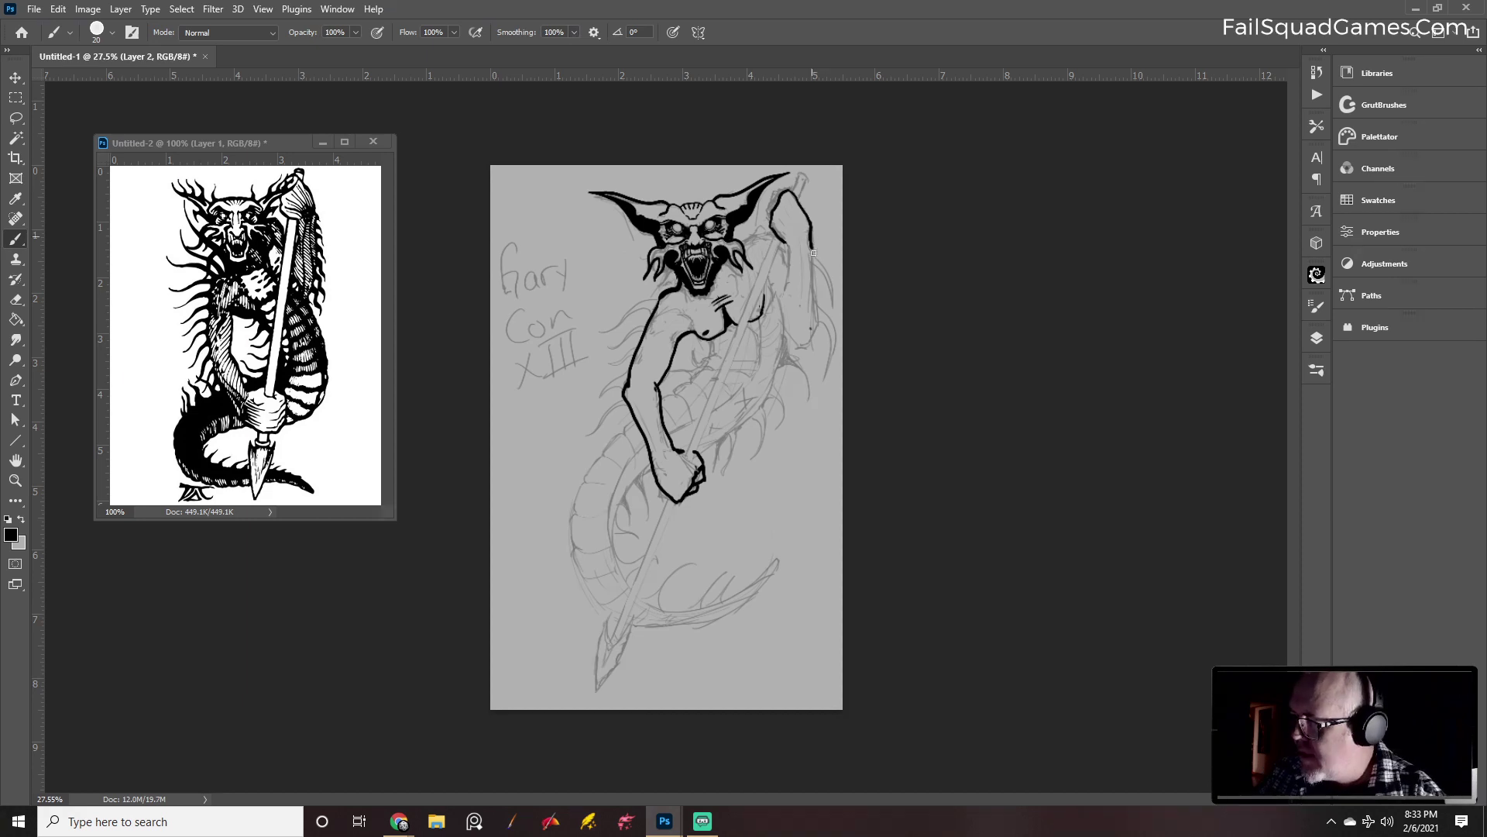
{"action": "mouse_move", "coordinate": [812, 240]}
{"action": "left_mouse_down"}
{"action": "mouse_move", "coordinate": [818, 317]}
{"action": "mouse_move", "coordinate": [788, 408]}
{"action": "left_mouse_up"}
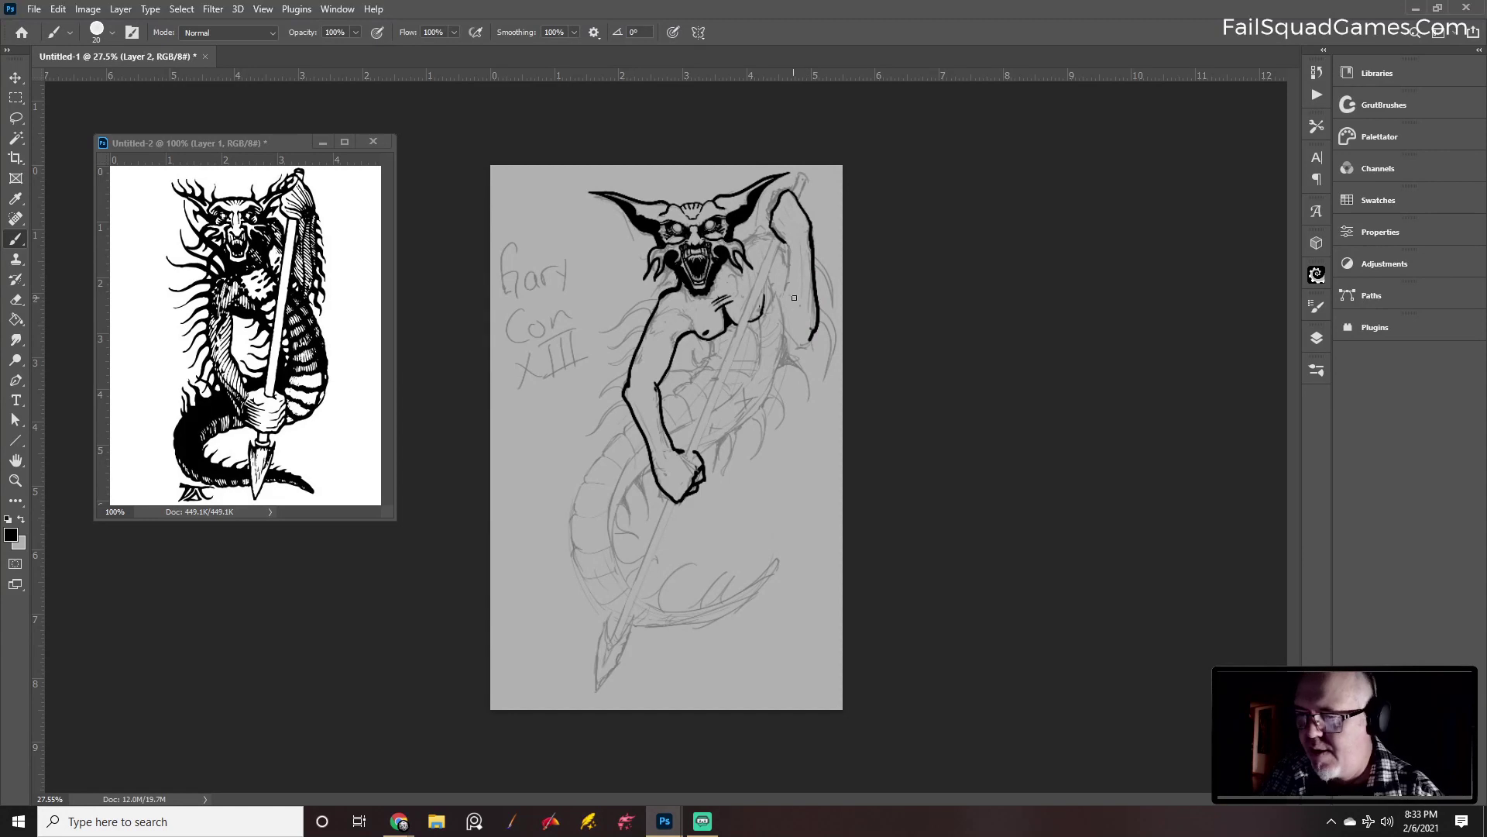
With the brush size at 30, ink the raised arm's fins and the outer body curve with its row of spines
{"action": "key", "text": "bracketleft"}
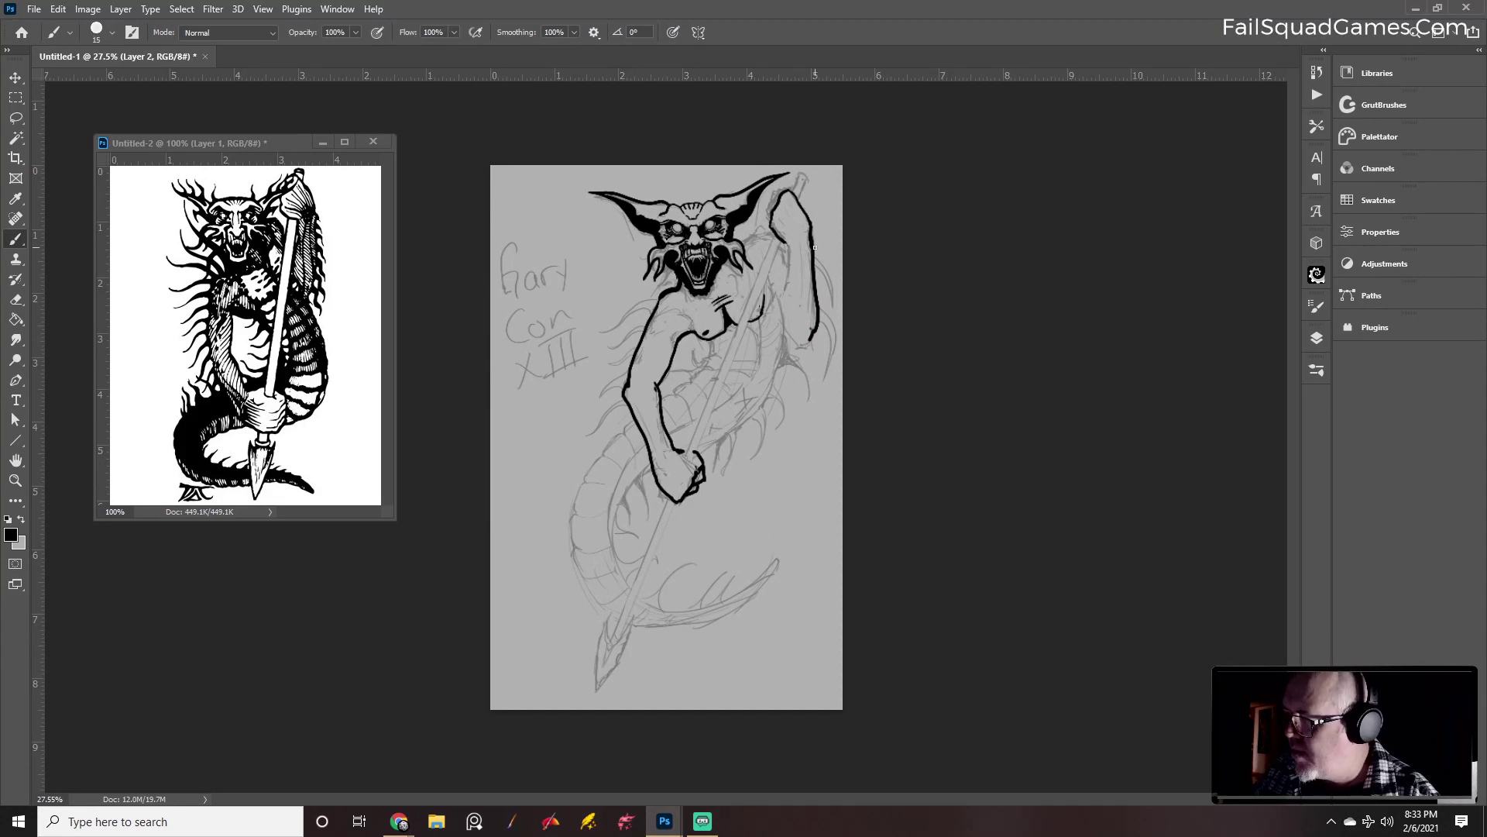
{"action": "key", "text": "bracketright"}
{"action": "key", "text": "bracketright"}
{"action": "mouse_move", "coordinate": [814, 248]}
{"action": "left_mouse_down"}
{"action": "mouse_move", "coordinate": [834, 308]}
{"action": "mouse_move", "coordinate": [825, 279]}
{"action": "left_mouse_up"}
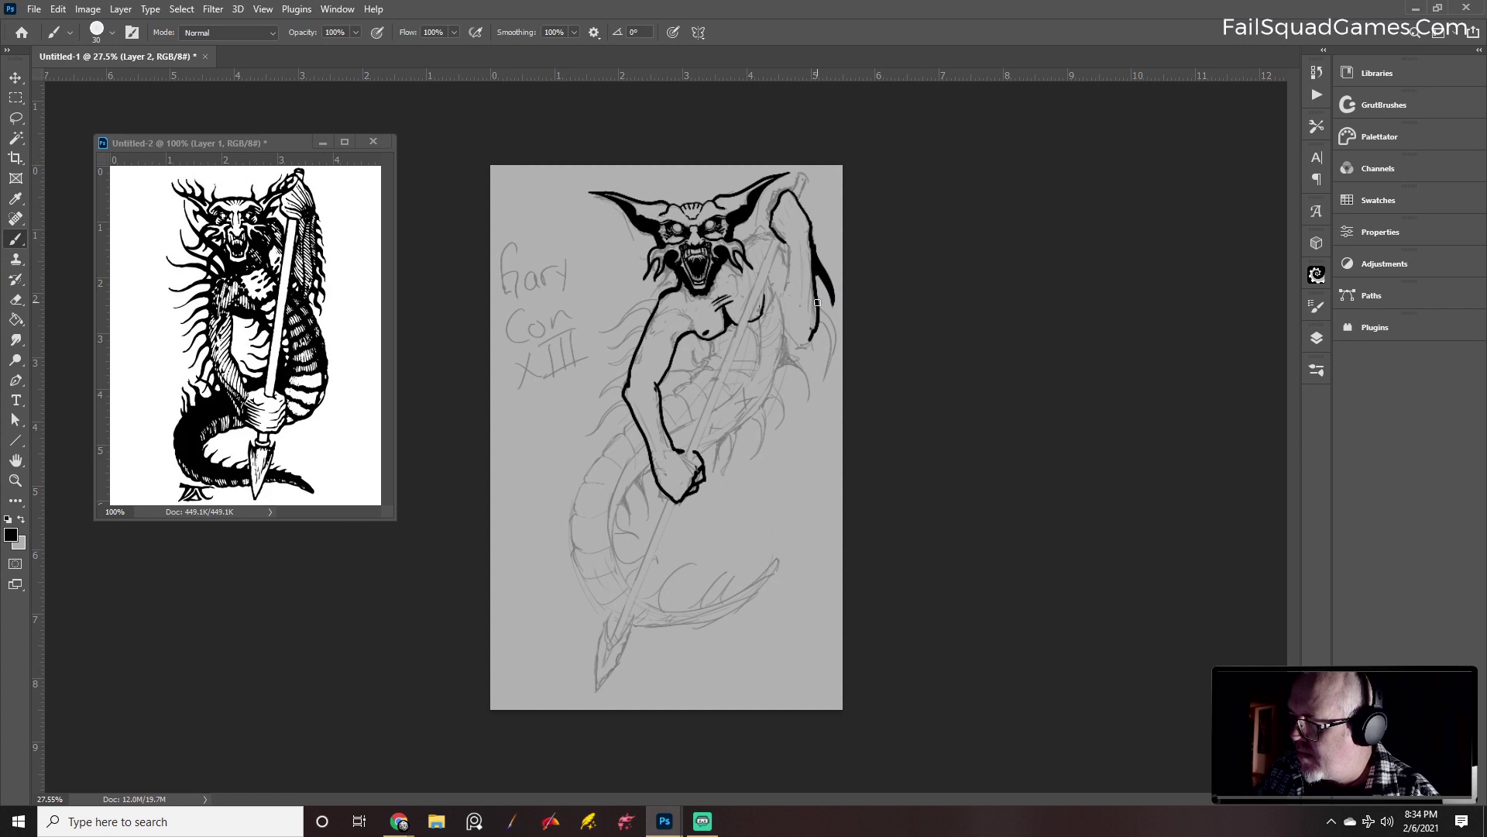
{"action": "mouse_move", "coordinate": [833, 326]}
{"action": "left_mouse_down"}
{"action": "mouse_move", "coordinate": [834, 359]}
{"action": "mouse_move", "coordinate": [829, 333]}
{"action": "mouse_move", "coordinate": [835, 356]}
{"action": "mouse_move", "coordinate": [793, 350]}
{"action": "mouse_move", "coordinate": [778, 312]}
{"action": "mouse_move", "coordinate": [763, 406]}
{"action": "mouse_move", "coordinate": [697, 452]}
{"action": "left_mouse_up"}
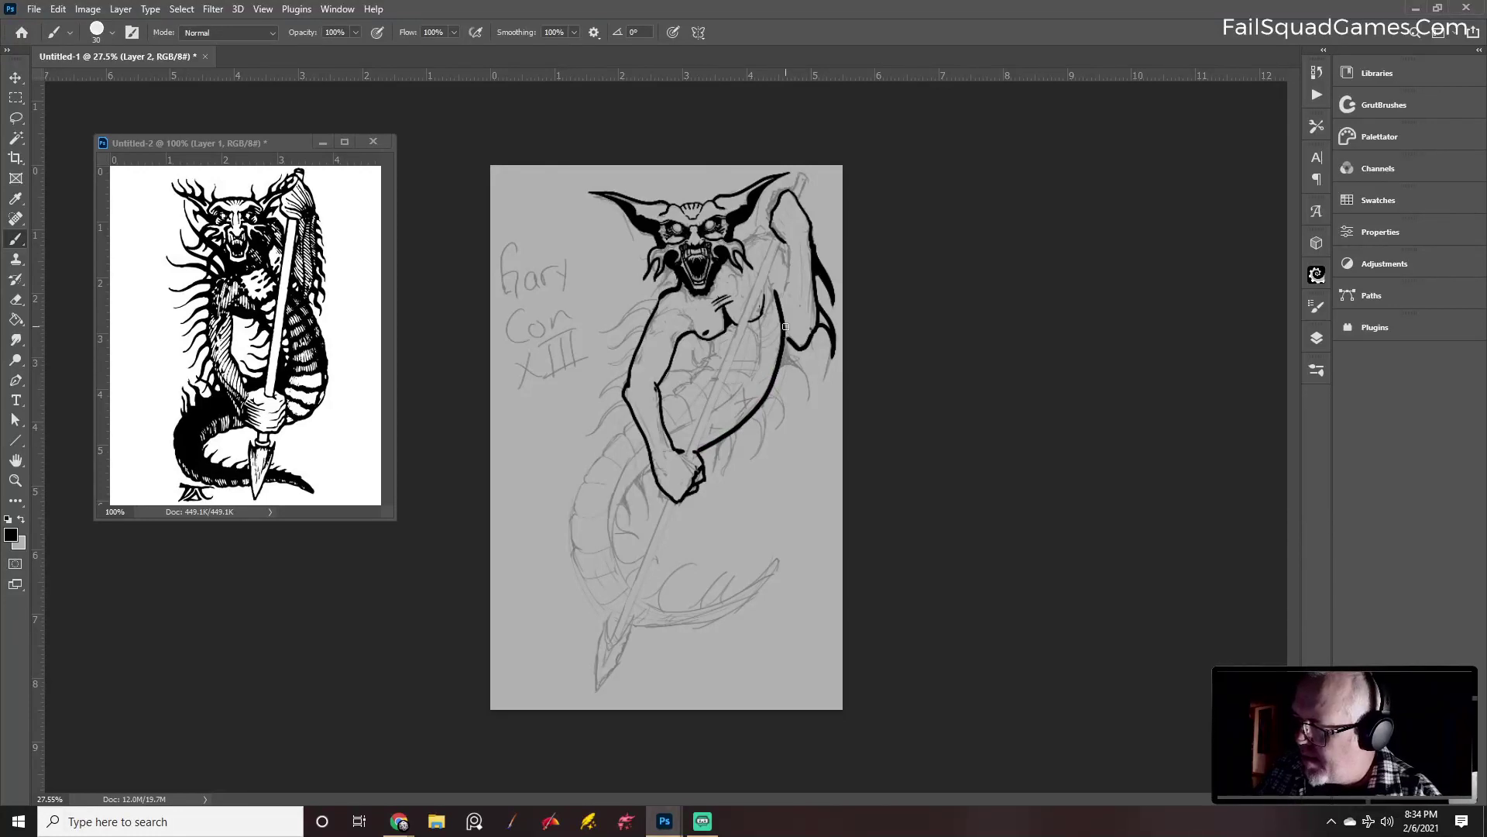
{"action": "left_click_drag", "start_coordinate": [783, 338], "coordinate": [795, 396]}
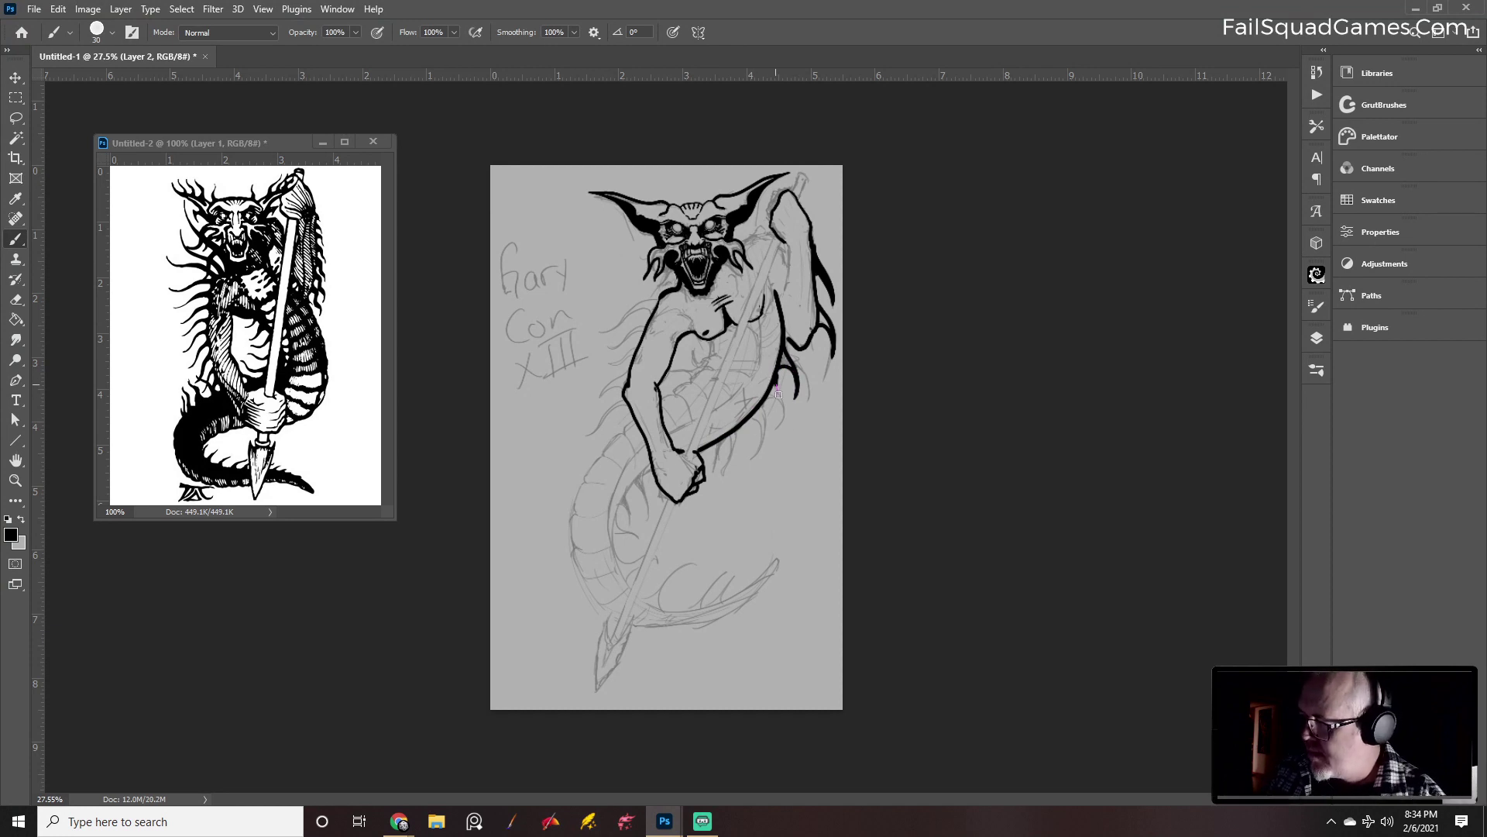
{"action": "mouse_move", "coordinate": [779, 394]}
{"action": "left_mouse_down"}
{"action": "mouse_move", "coordinate": [787, 417]}
{"action": "mouse_move", "coordinate": [781, 434]}
{"action": "mouse_move", "coordinate": [785, 412]}
{"action": "mouse_move", "coordinate": [767, 406]}
{"action": "mouse_move", "coordinate": [763, 459]}
{"action": "mouse_move", "coordinate": [769, 434]}
{"action": "mouse_move", "coordinate": [770, 449]}
{"action": "mouse_move", "coordinate": [726, 470]}
{"action": "left_mouse_up"}
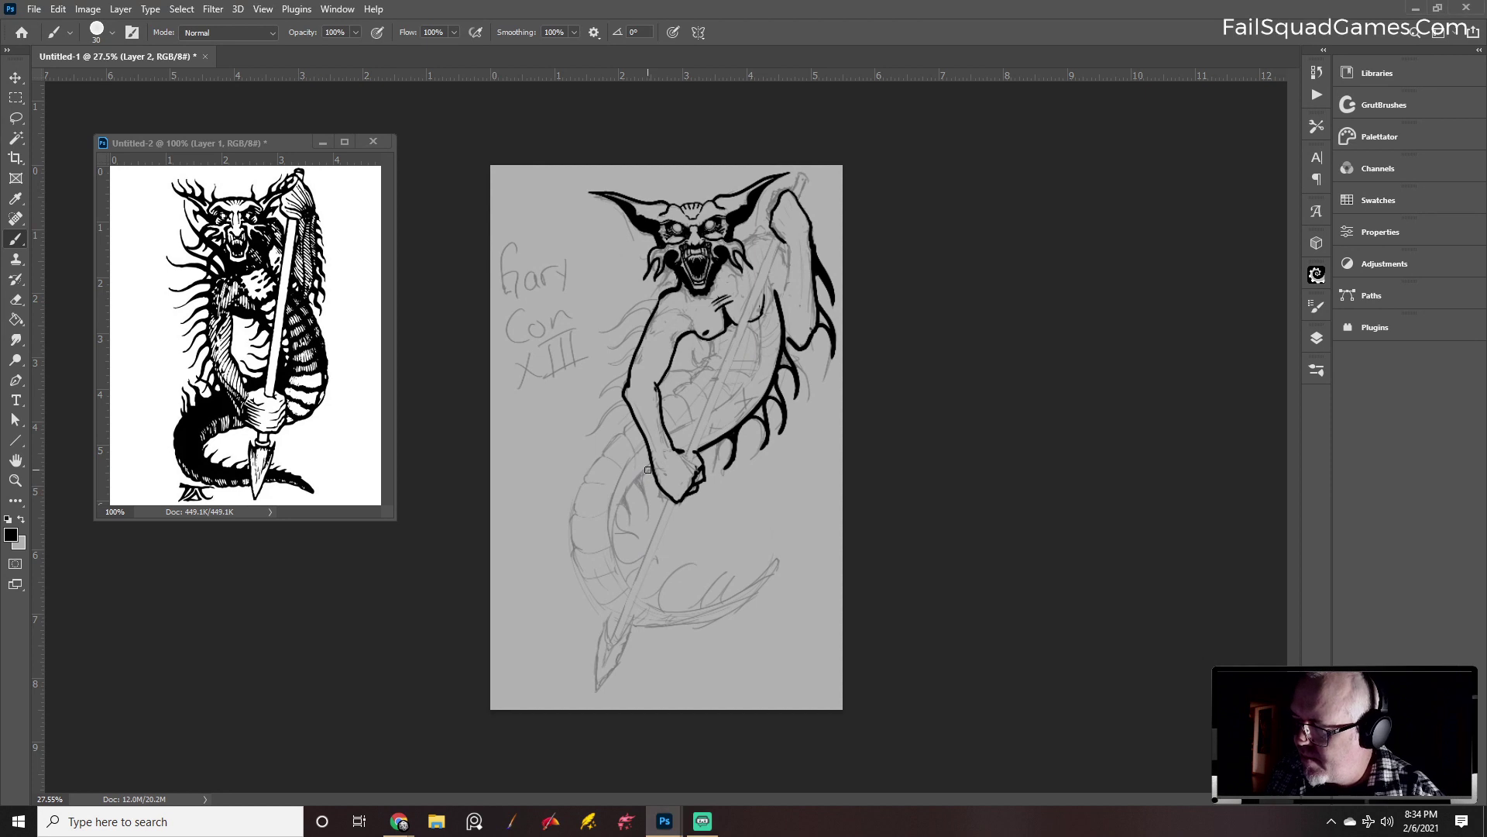
Ink the contours of the raised shoulder and torso and the curling tail to its tip, including the inner belly line
{"action": "mouse_move", "coordinate": [647, 469]}
{"action": "left_mouse_down"}
{"action": "mouse_move", "coordinate": [615, 524]}
{"action": "mouse_move", "coordinate": [635, 590]}
{"action": "left_mouse_up"}
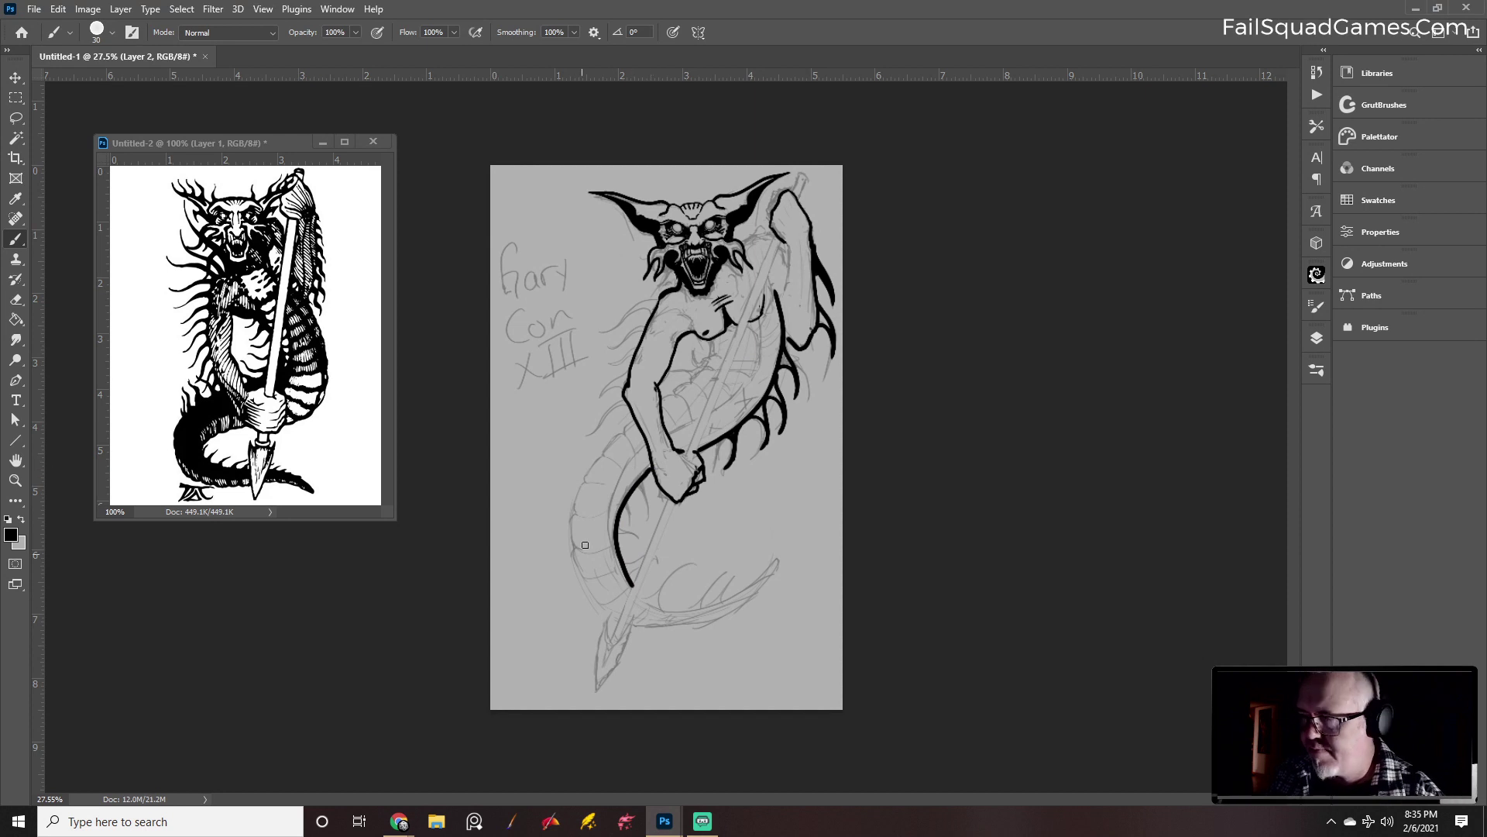
{"action": "left_click_drag", "start_coordinate": [769, 279], "coordinate": [780, 308]}
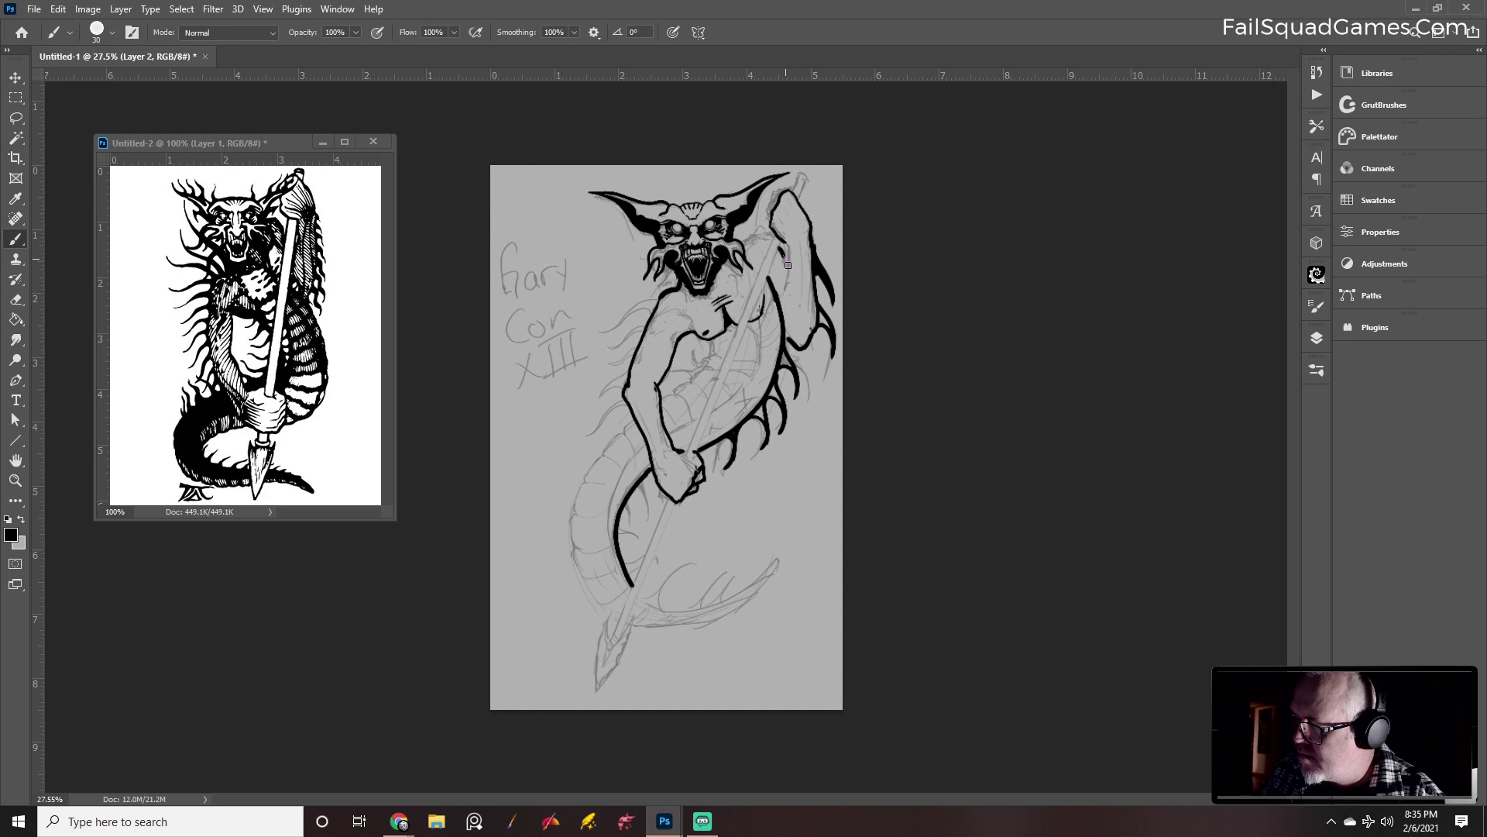
{"action": "left_click_drag", "start_coordinate": [783, 255], "coordinate": [784, 306]}
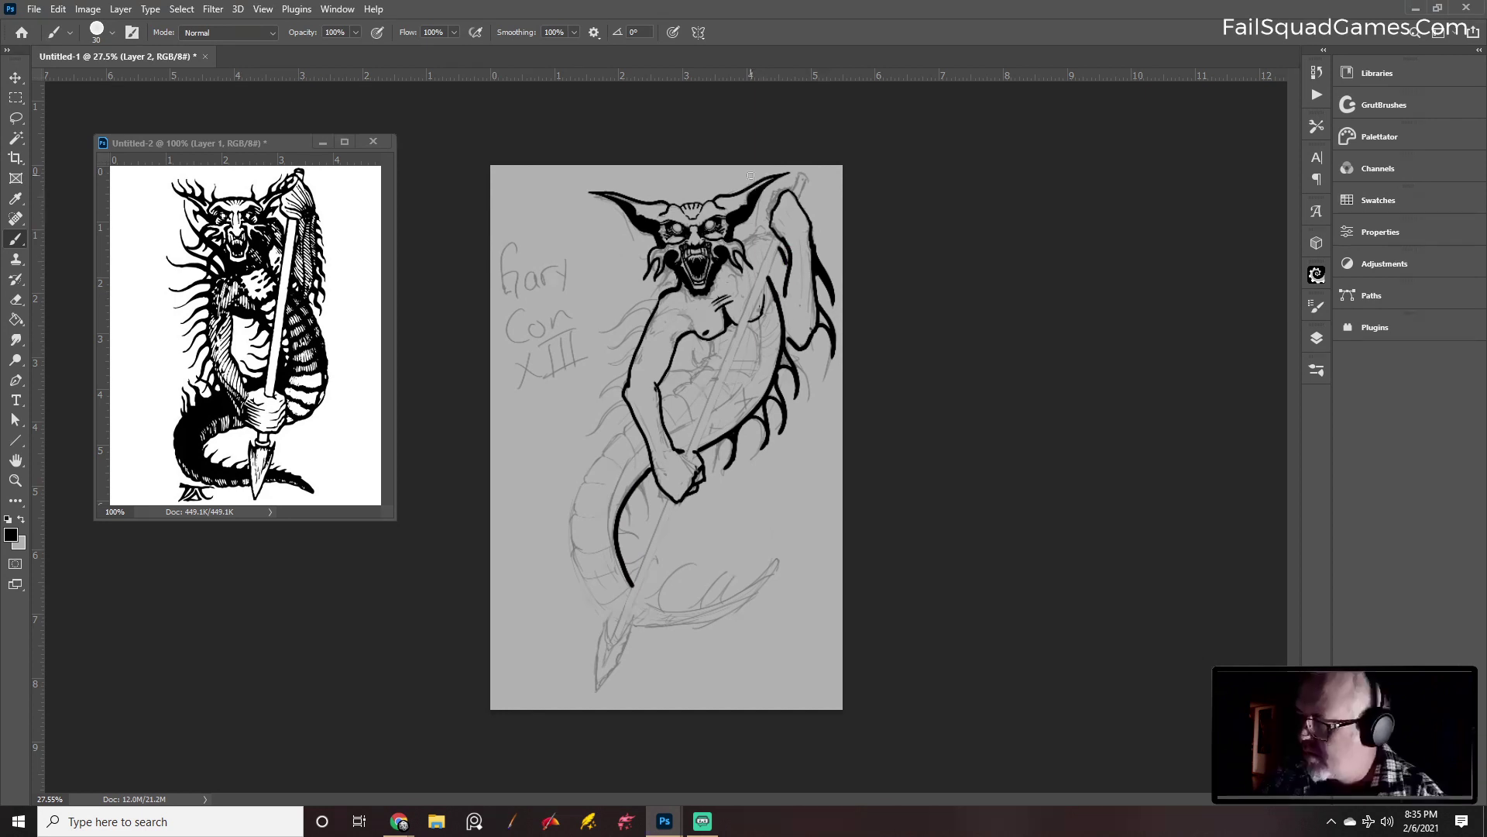
{"action": "left_click_drag", "start_coordinate": [742, 245], "coordinate": [779, 241]}
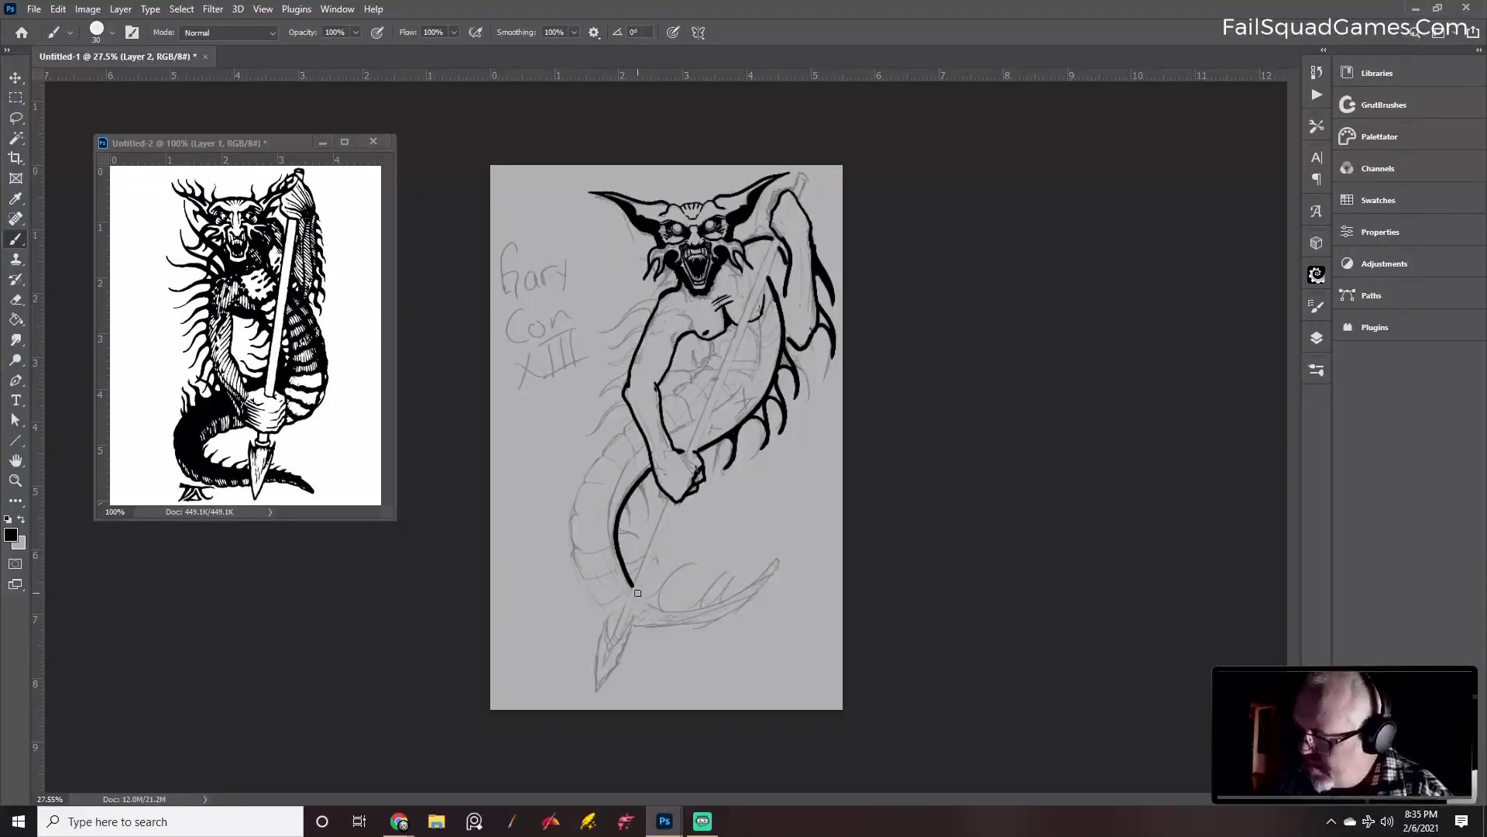
{"action": "mouse_move", "coordinate": [637, 593]}
{"action": "left_mouse_down"}
{"action": "mouse_move", "coordinate": [702, 606]}
{"action": "mouse_move", "coordinate": [783, 546]}
{"action": "mouse_move", "coordinate": [767, 587]}
{"action": "mouse_move", "coordinate": [693, 626]}
{"action": "mouse_move", "coordinate": [592, 606]}
{"action": "mouse_move", "coordinate": [569, 527]}
{"action": "mouse_move", "coordinate": [636, 417]}
{"action": "left_mouse_up"}
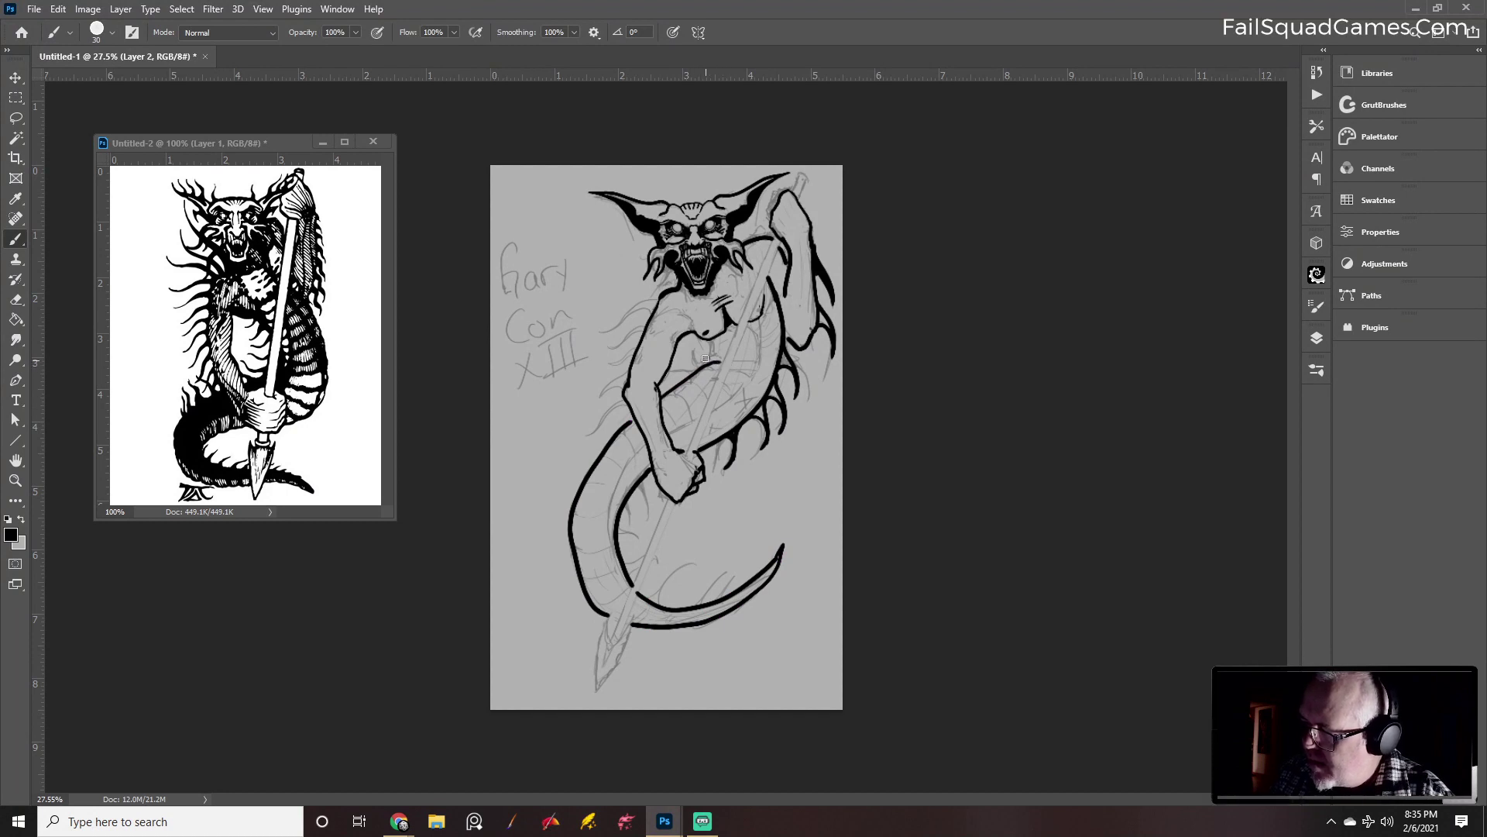
{"action": "mouse_move", "coordinate": [711, 342]}
{"action": "left_mouse_down"}
{"action": "mouse_move", "coordinate": [710, 329]}
{"action": "mouse_move", "coordinate": [758, 339]}
{"action": "mouse_move", "coordinate": [759, 360]}
{"action": "mouse_move", "coordinate": [622, 476]}
{"action": "mouse_move", "coordinate": [608, 539]}
{"action": "mouse_move", "coordinate": [627, 589]}
{"action": "left_mouse_up"}
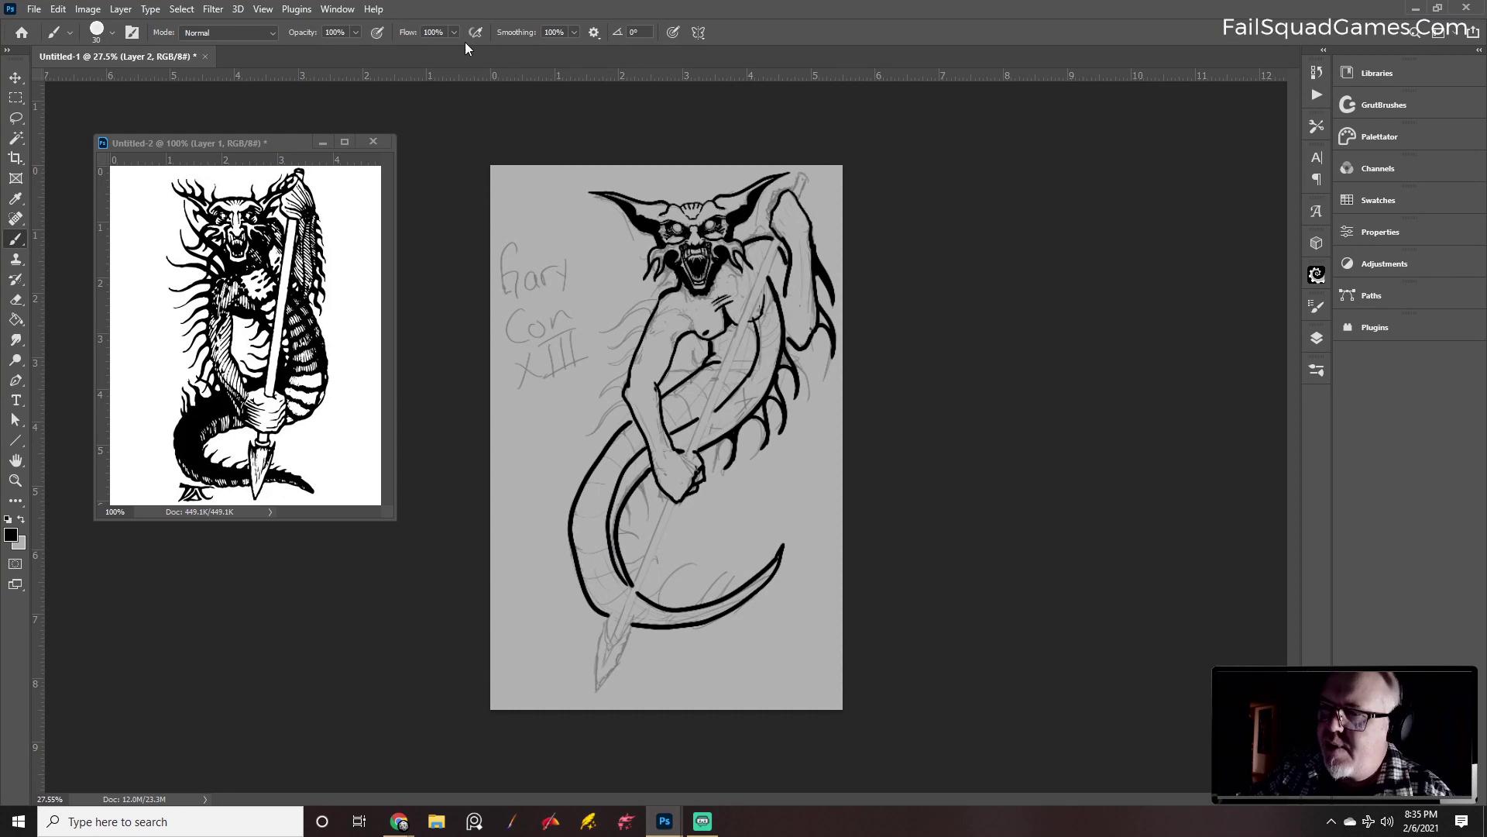
Set the brush smoothing to 0% and ink the spear's butt end and both straight shaft edges down to the spearhead
{"action": "left_click", "coordinate": [574, 32]}
{"action": "left_click_drag", "start_coordinate": [573, 50], "coordinate": [326, 452]}
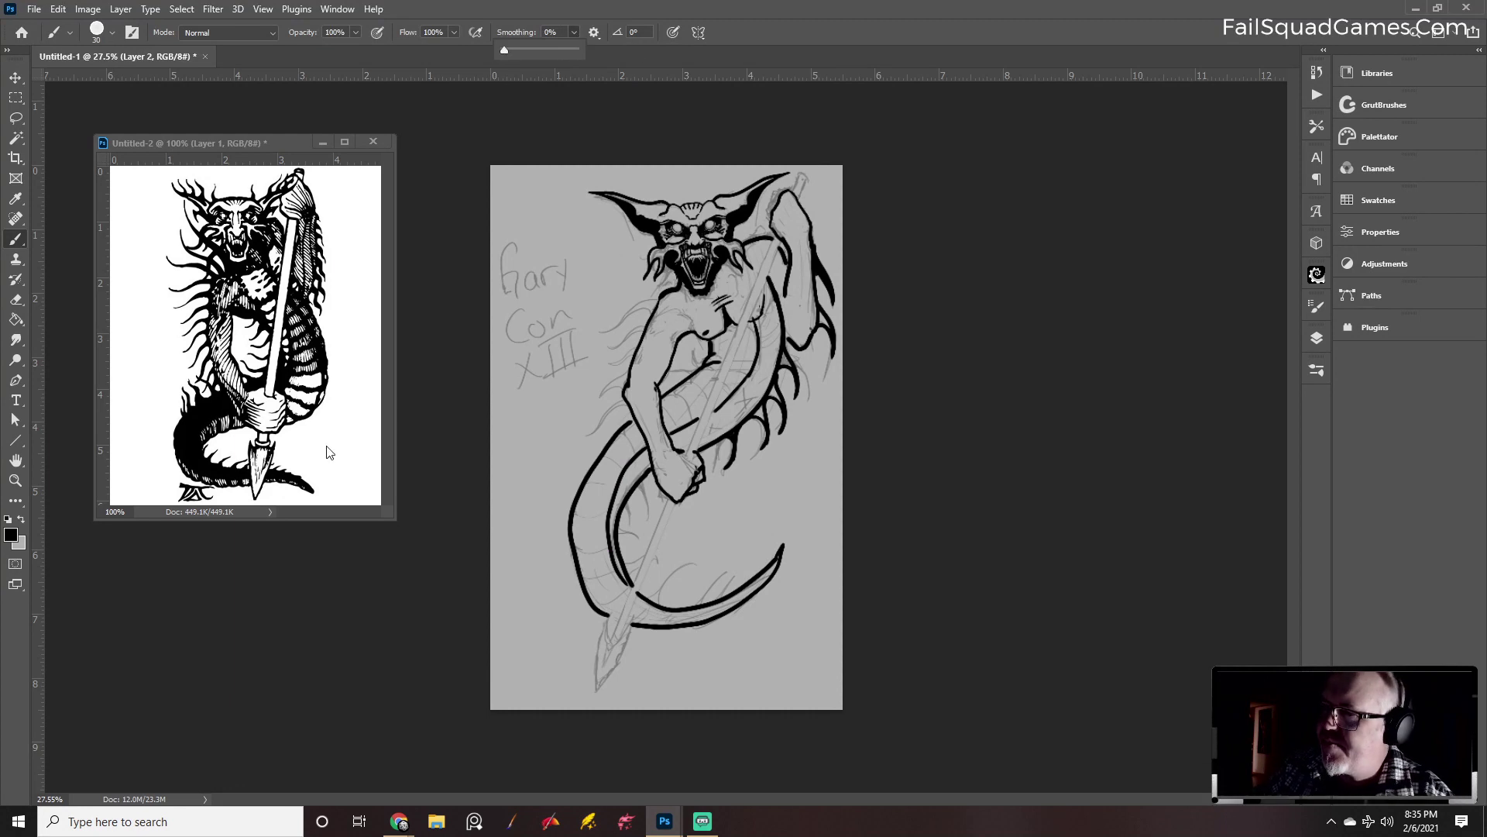
{"action": "left_click", "coordinate": [798, 182]}
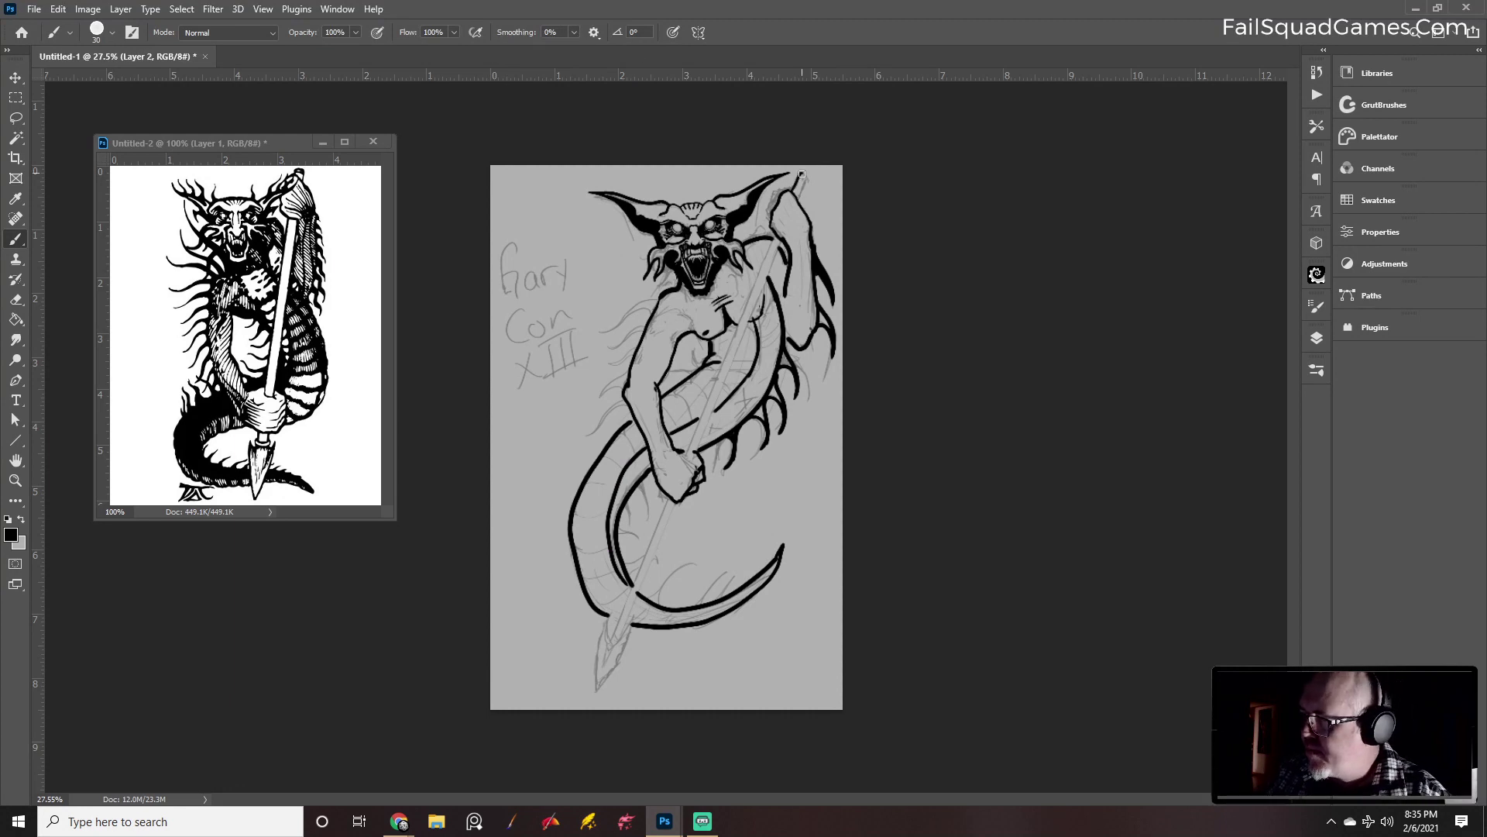
{"action": "left_click_drag", "start_coordinate": [807, 177], "coordinate": [799, 200]}
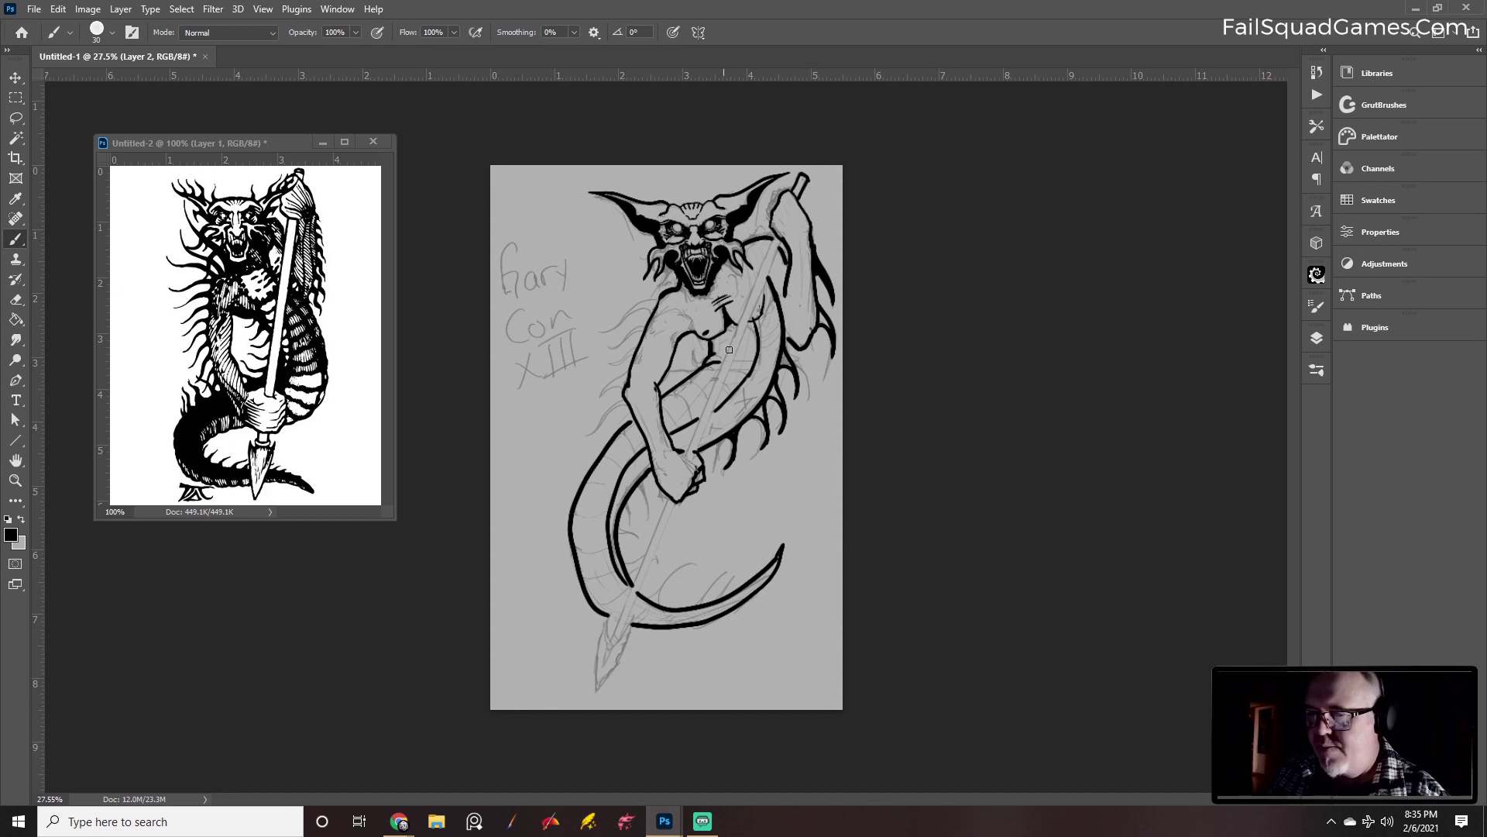
{"action": "left_click", "coordinate": [775, 237]}
{"action": "left_click", "coordinate": [685, 455], "text": "shift"}
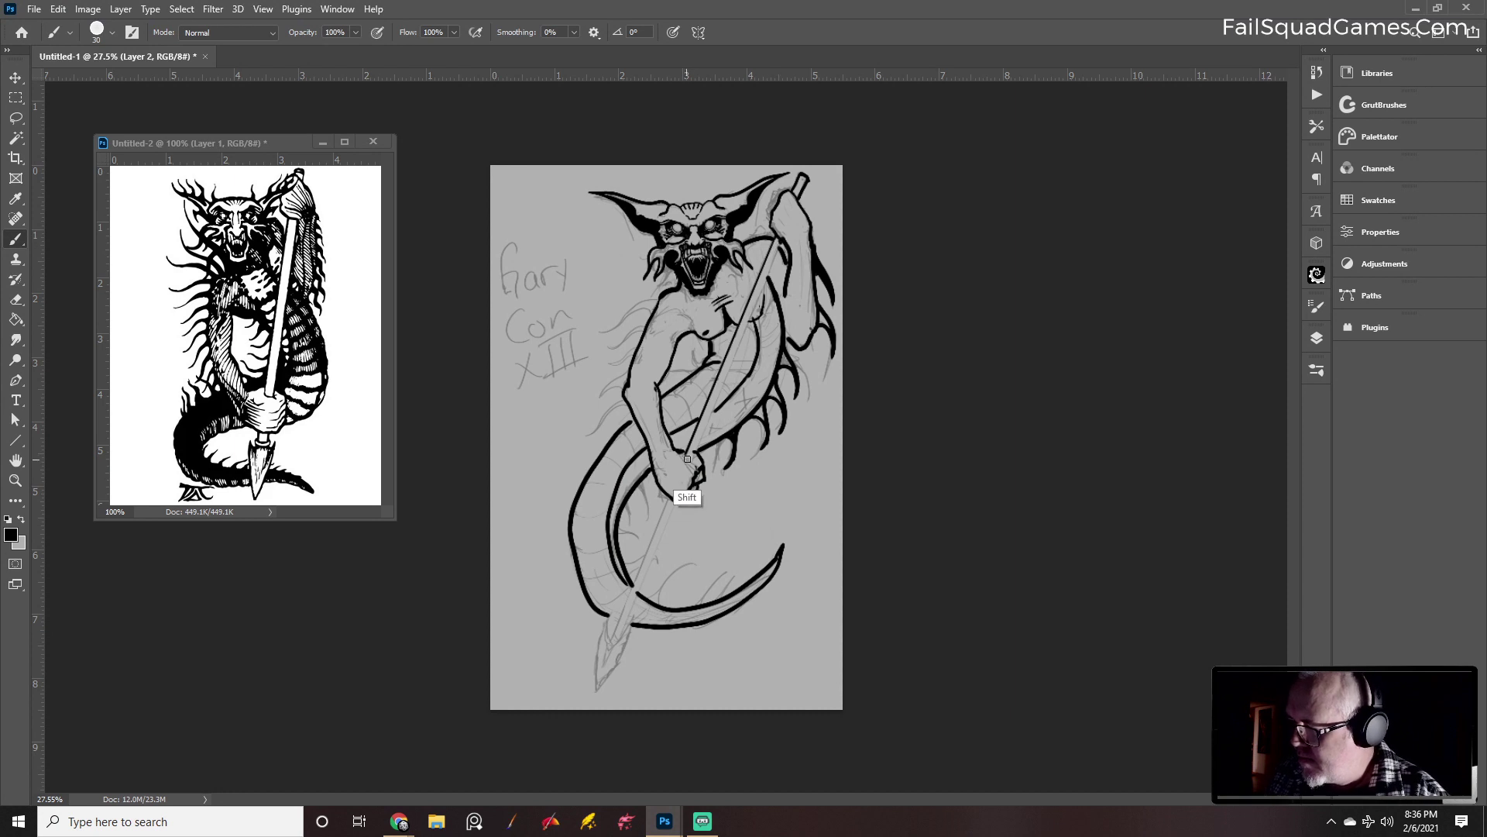
{"action": "left_click", "coordinate": [687, 462], "text": "shift"}
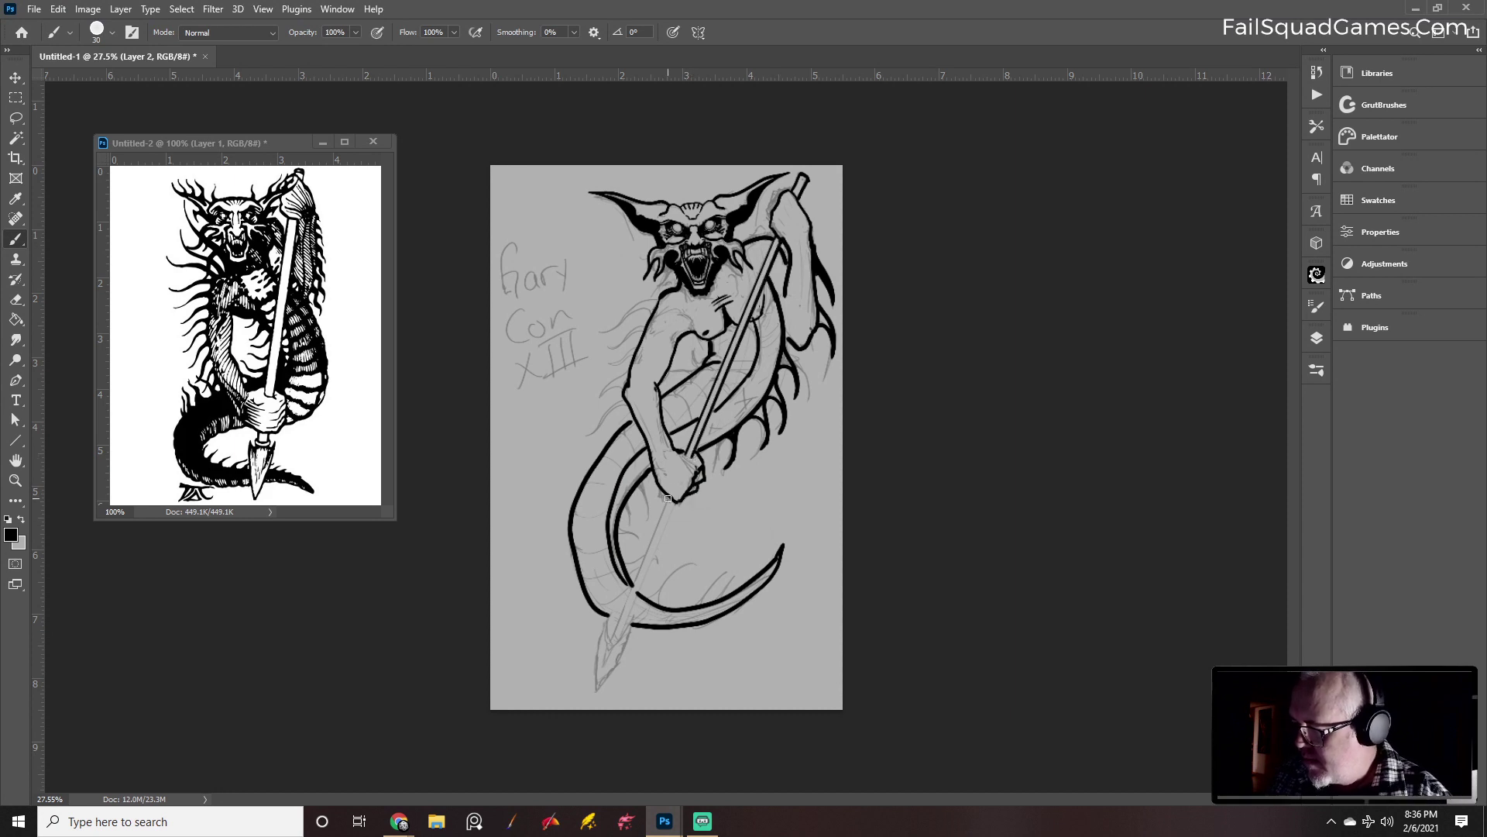
{"action": "left_click", "coordinate": [612, 644], "text": "shift"}
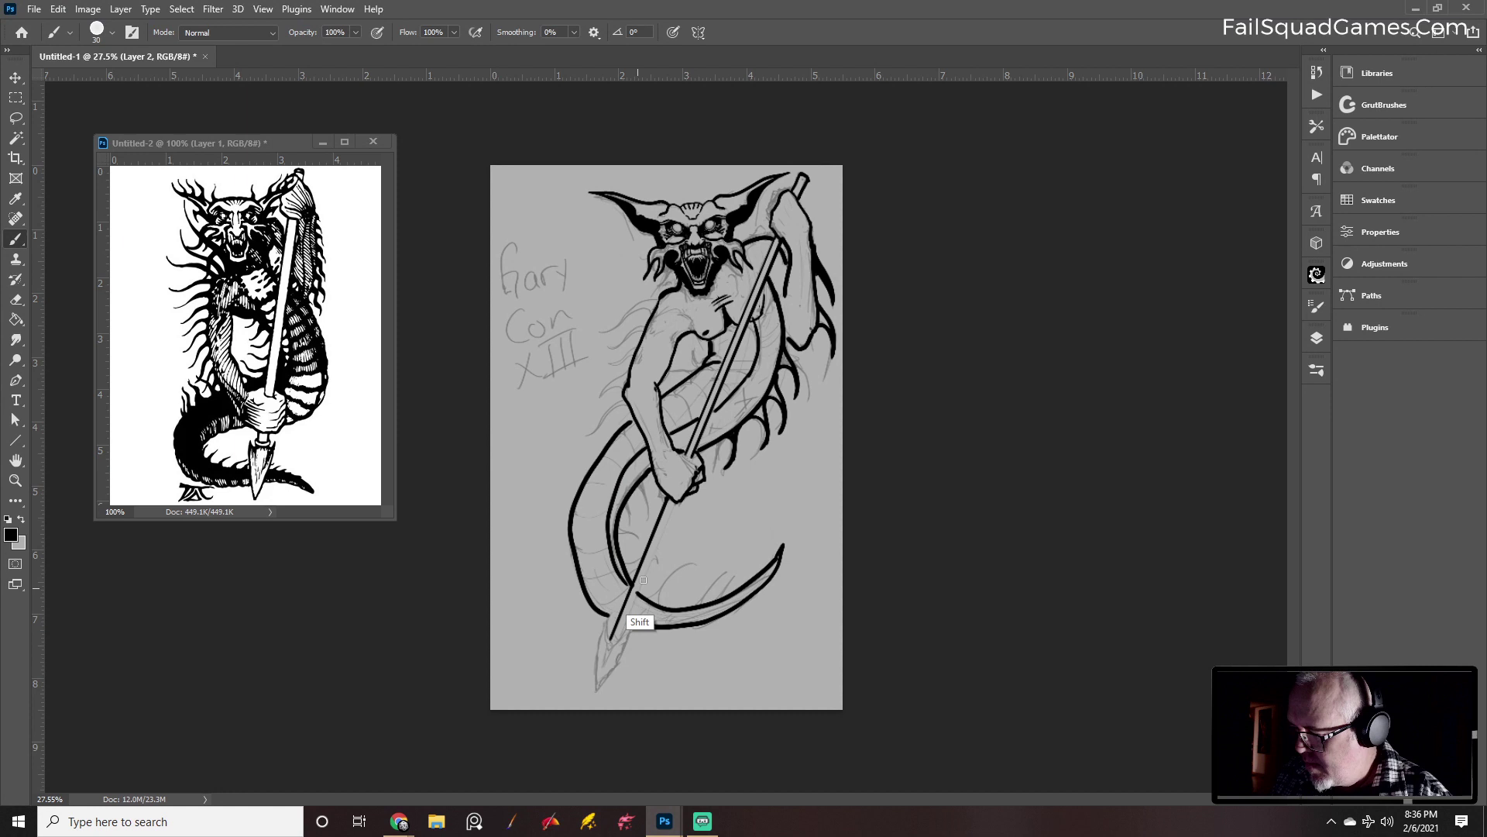
{"action": "left_click", "coordinate": [676, 502]}
{"action": "left_click", "coordinate": [619, 639], "text": "shift"}
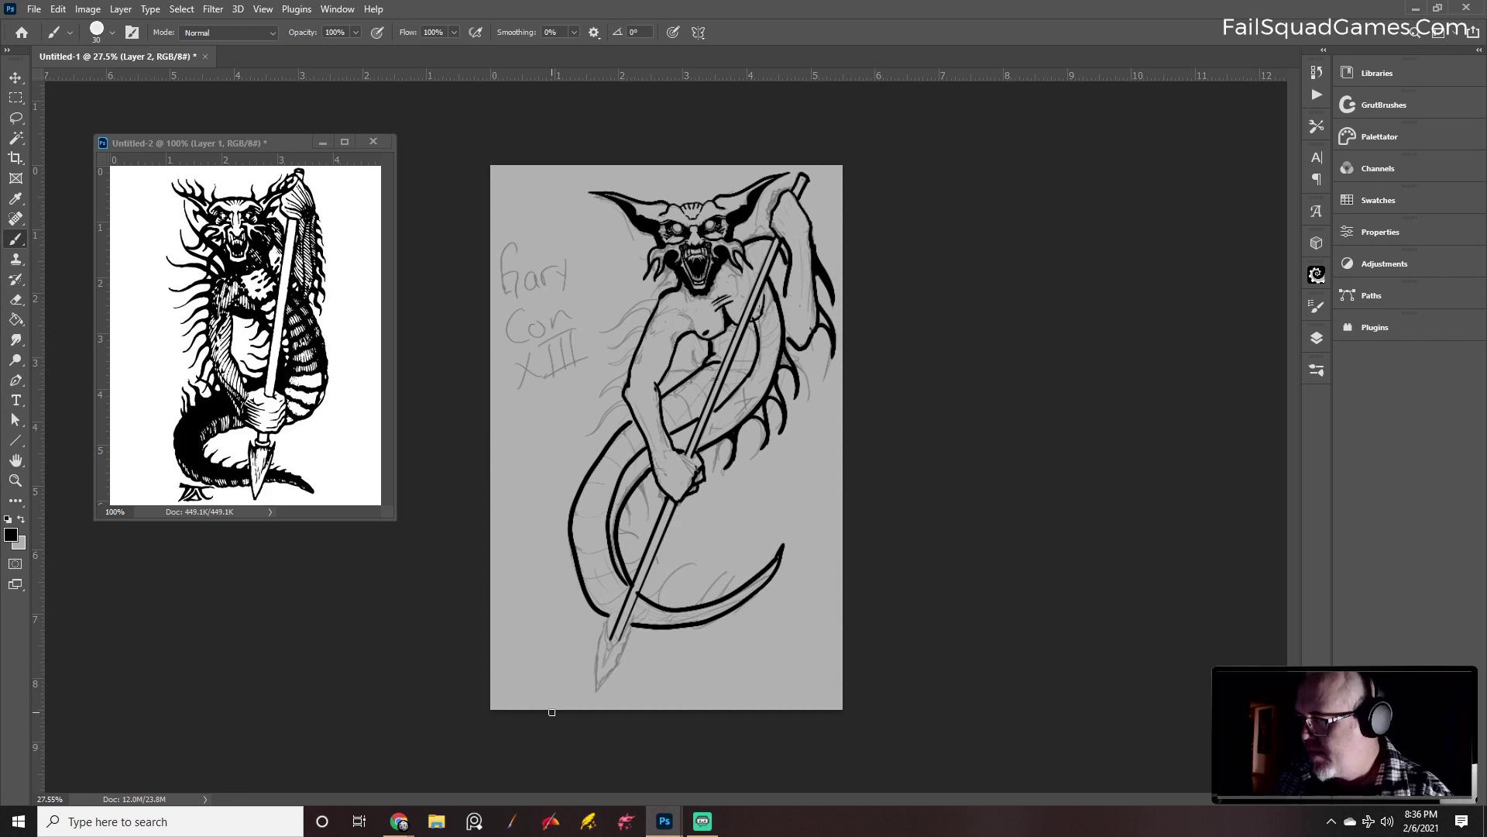
Thicken the bases of the spines along the outer body curve with the brush size at 20
{"action": "key", "text": "bracketleft"}
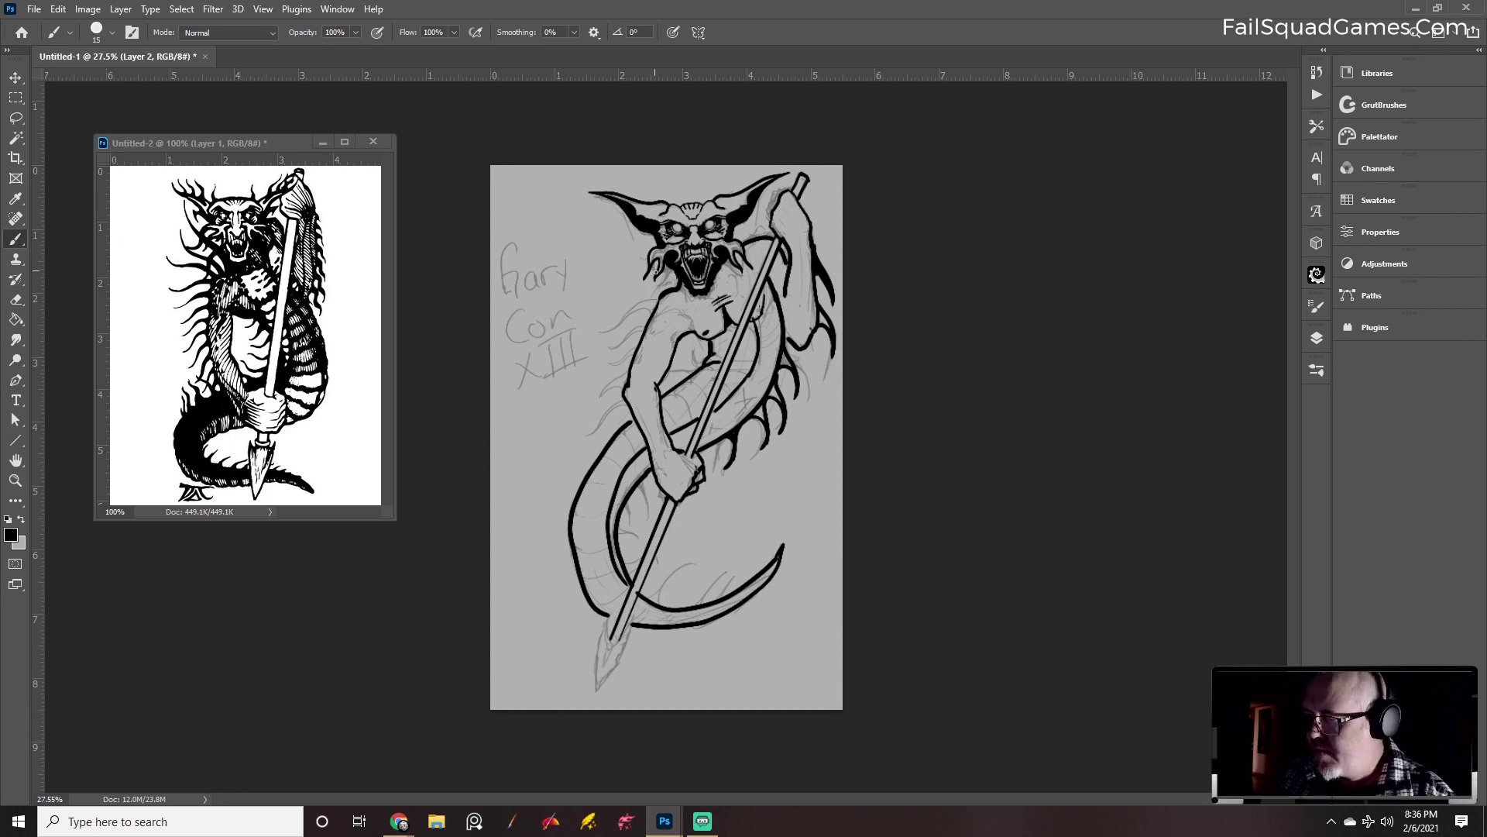
{"action": "key", "text": "bracketright"}
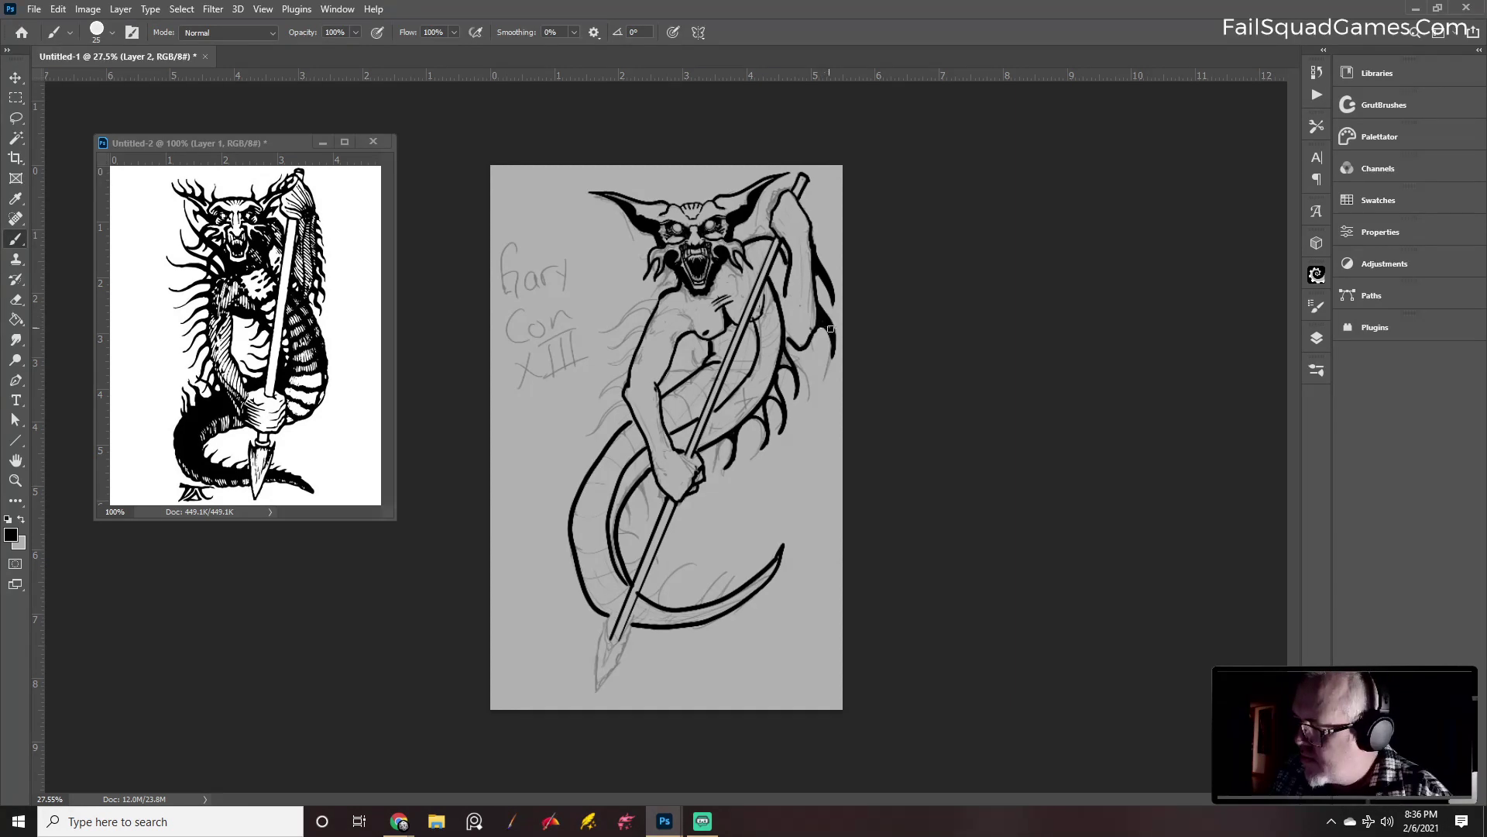
{"action": "key", "text": "bracketleft"}
{"action": "key", "text": "bracketleft"}
{"action": "key", "text": "bracketleft"}
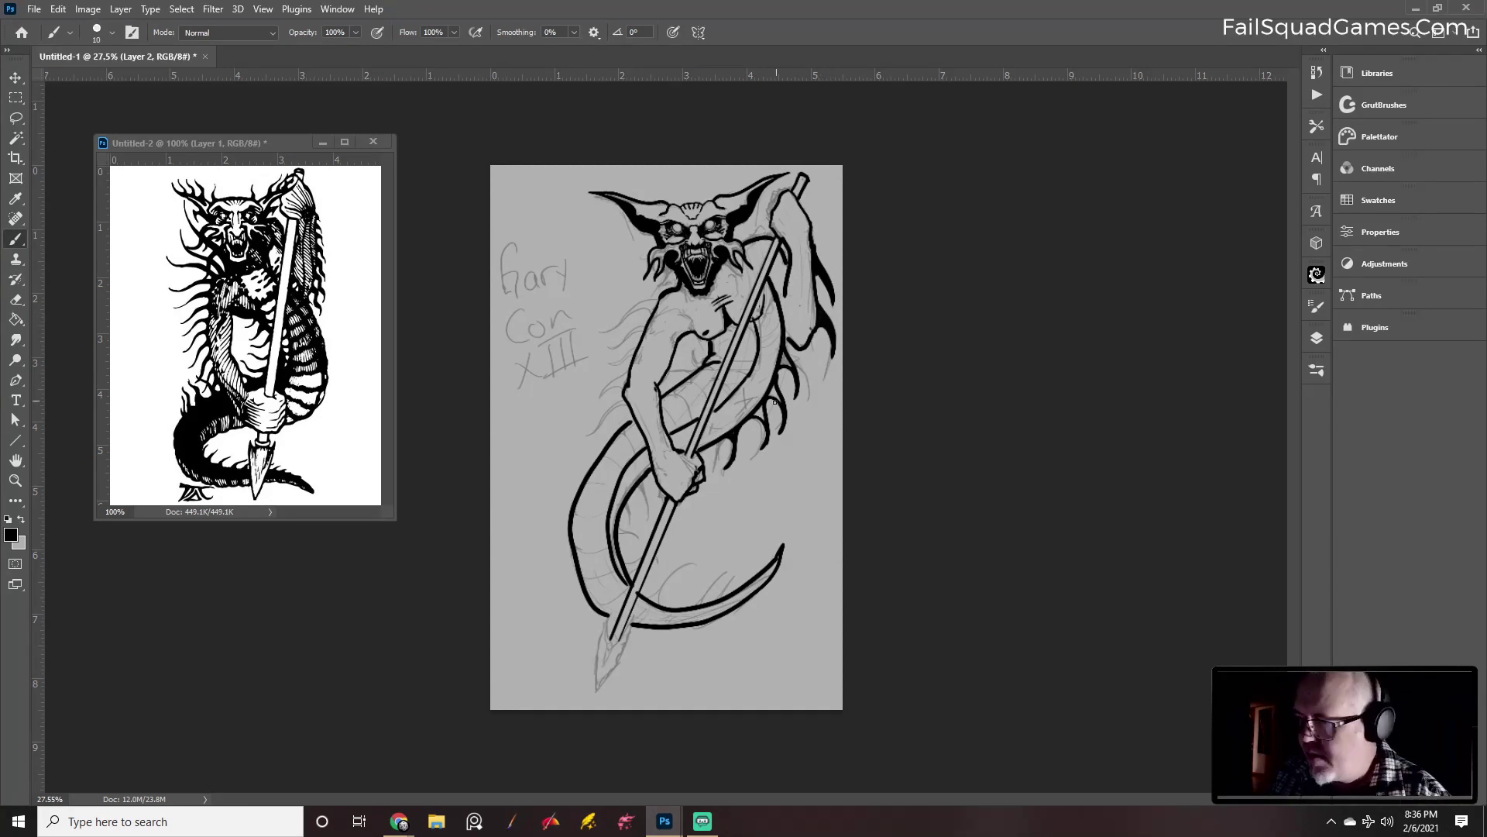
{"action": "key", "text": "bracketright"}
{"action": "key", "text": "bracketright"}
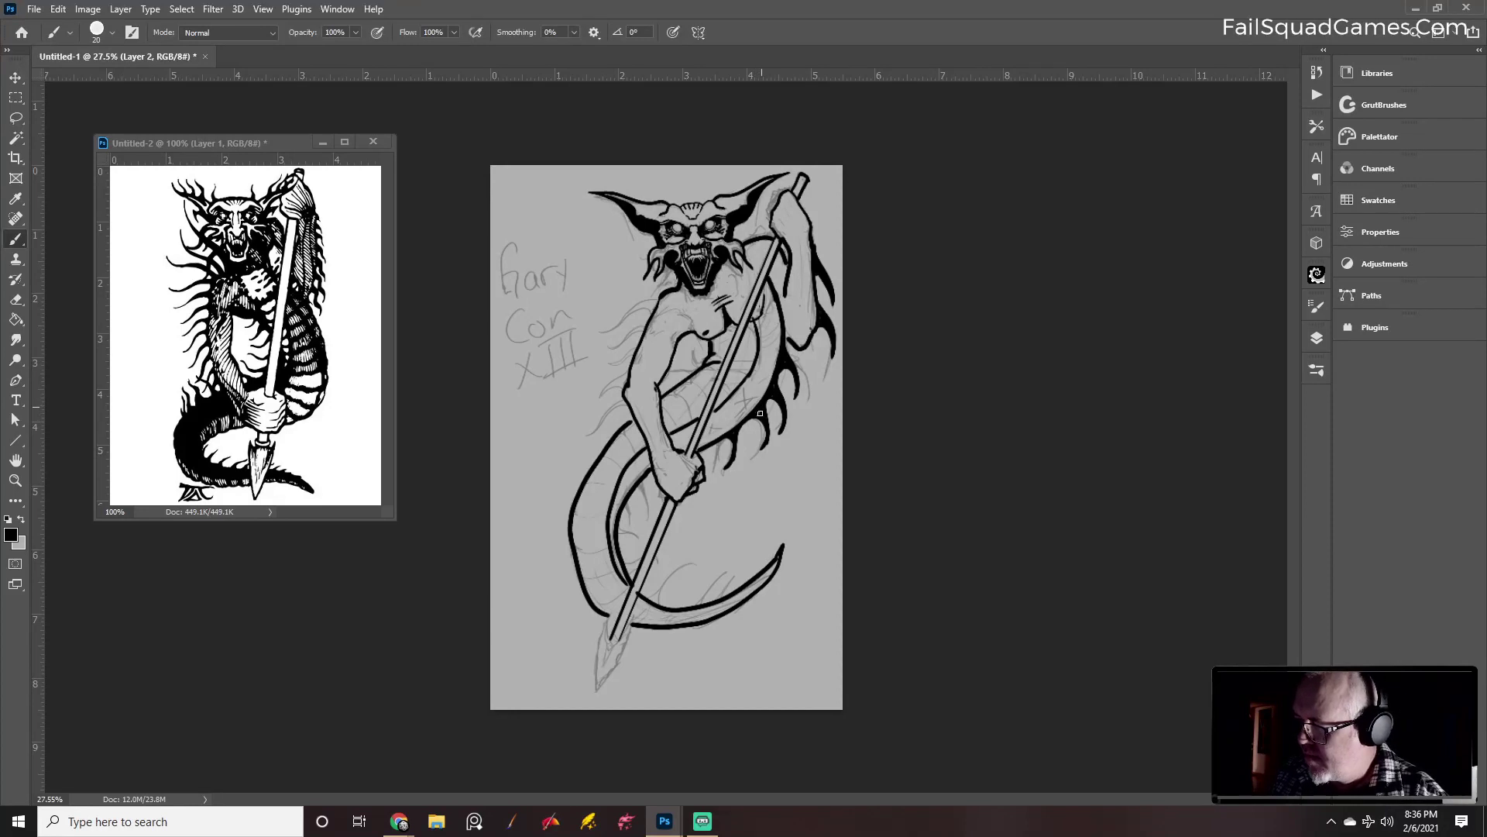
Ink fine detail lines on the chest beside the spear shaft with the brush size at 10
{"action": "key", "text": "bracketleft"}
{"action": "key", "text": "bracketleft"}
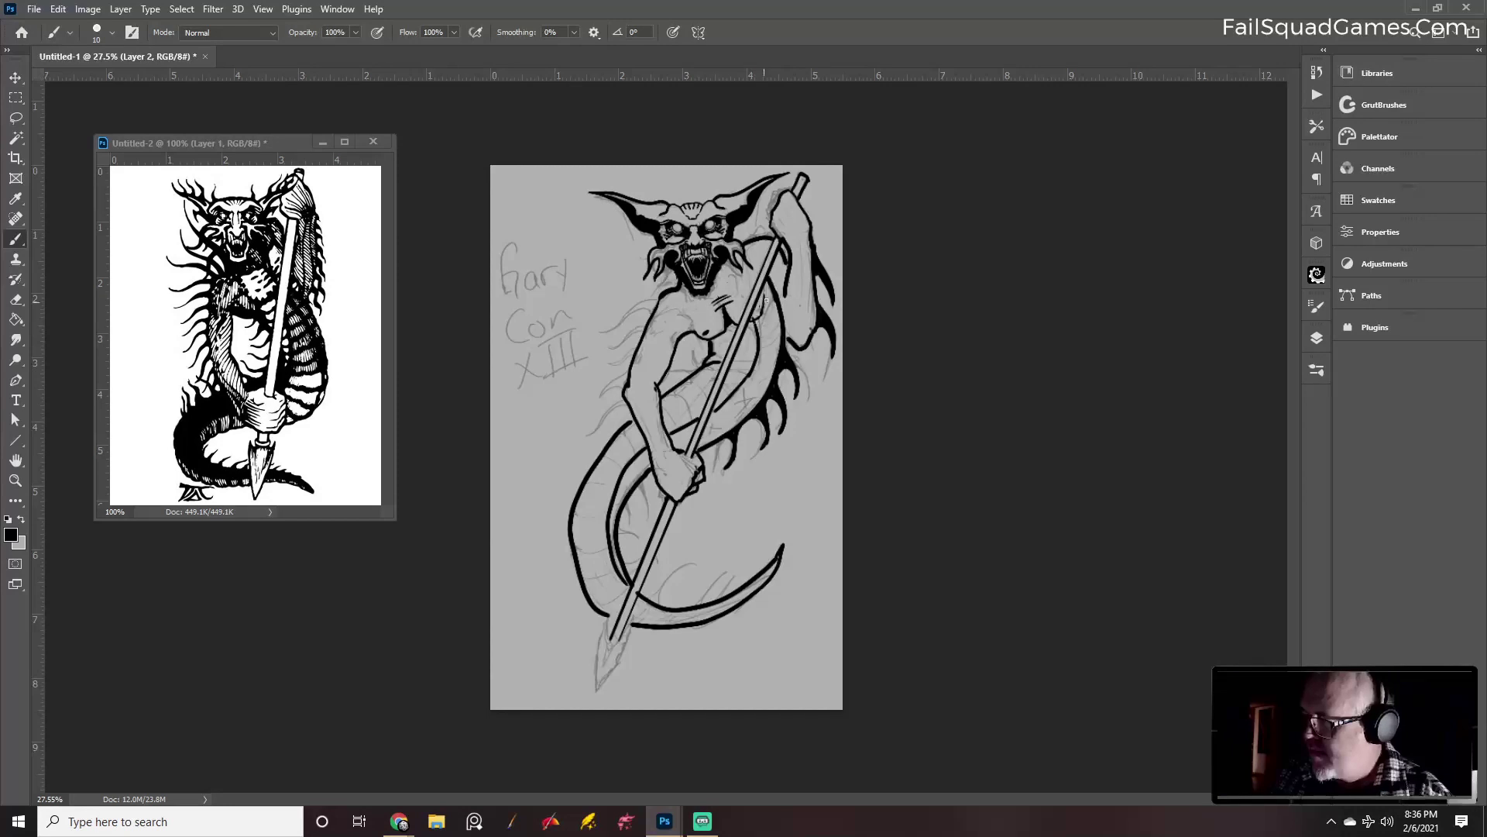
{"action": "key", "text": "e"}
{"action": "key", "text": "bracketleft"}
{"action": "key", "text": "bracketleft"}
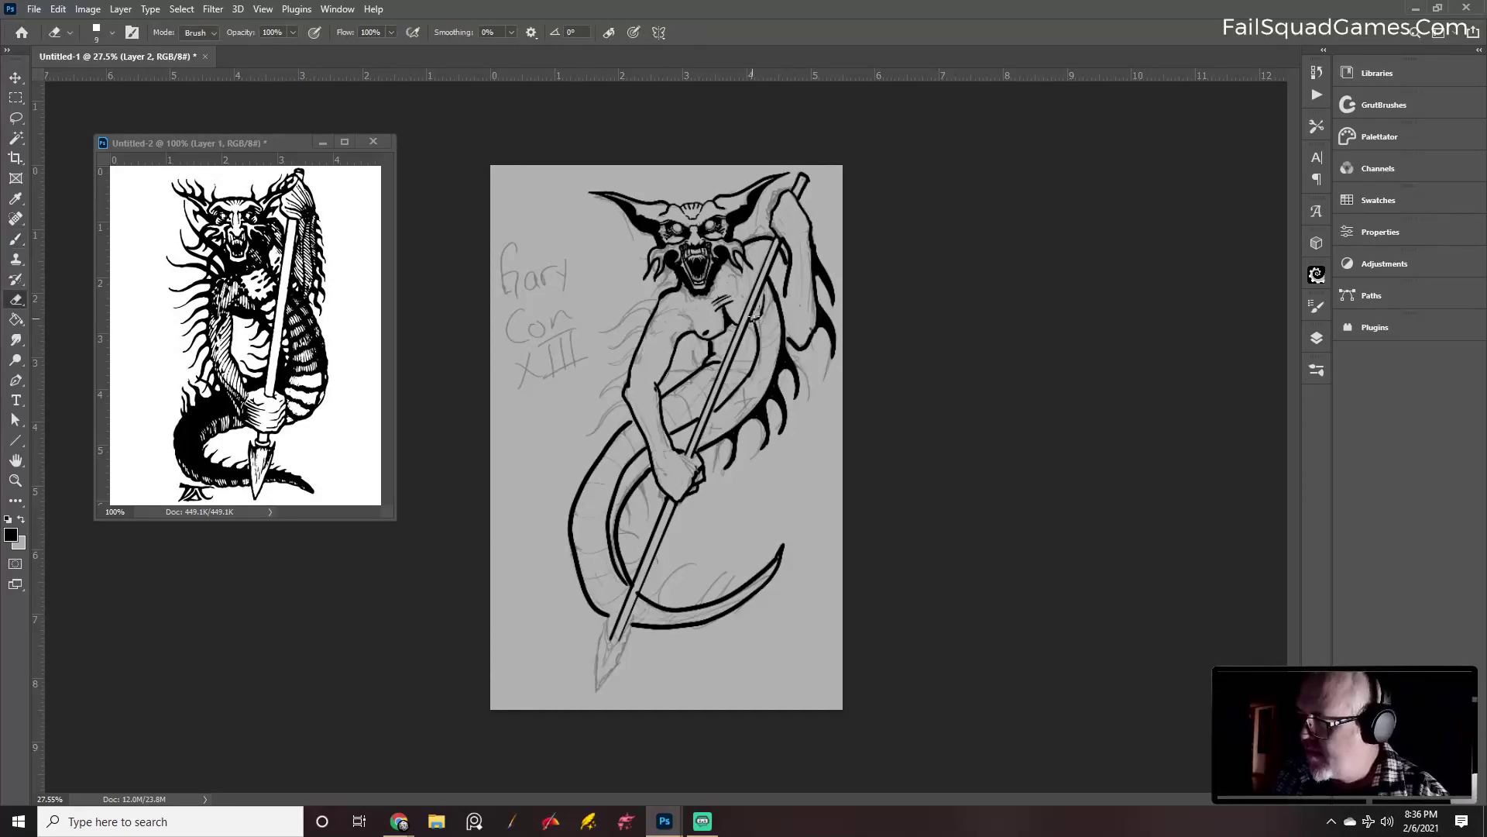
{"action": "key", "text": "b"}
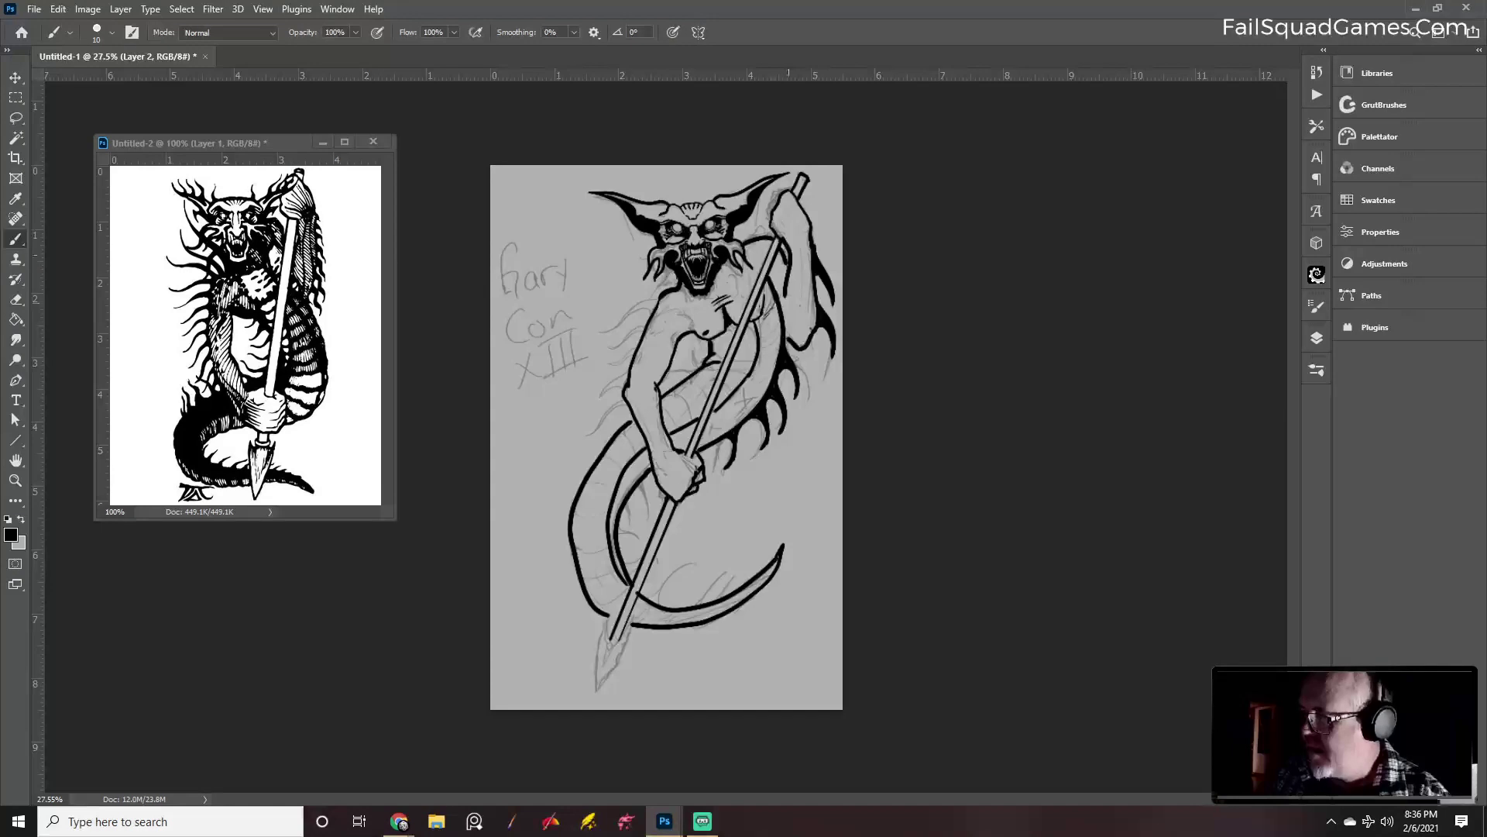
{"action": "mouse_move", "coordinate": [763, 297]}
{"action": "left_mouse_down"}
{"action": "mouse_move", "coordinate": [778, 321]}
{"action": "mouse_move", "coordinate": [762, 329]}
{"action": "left_mouse_up"}
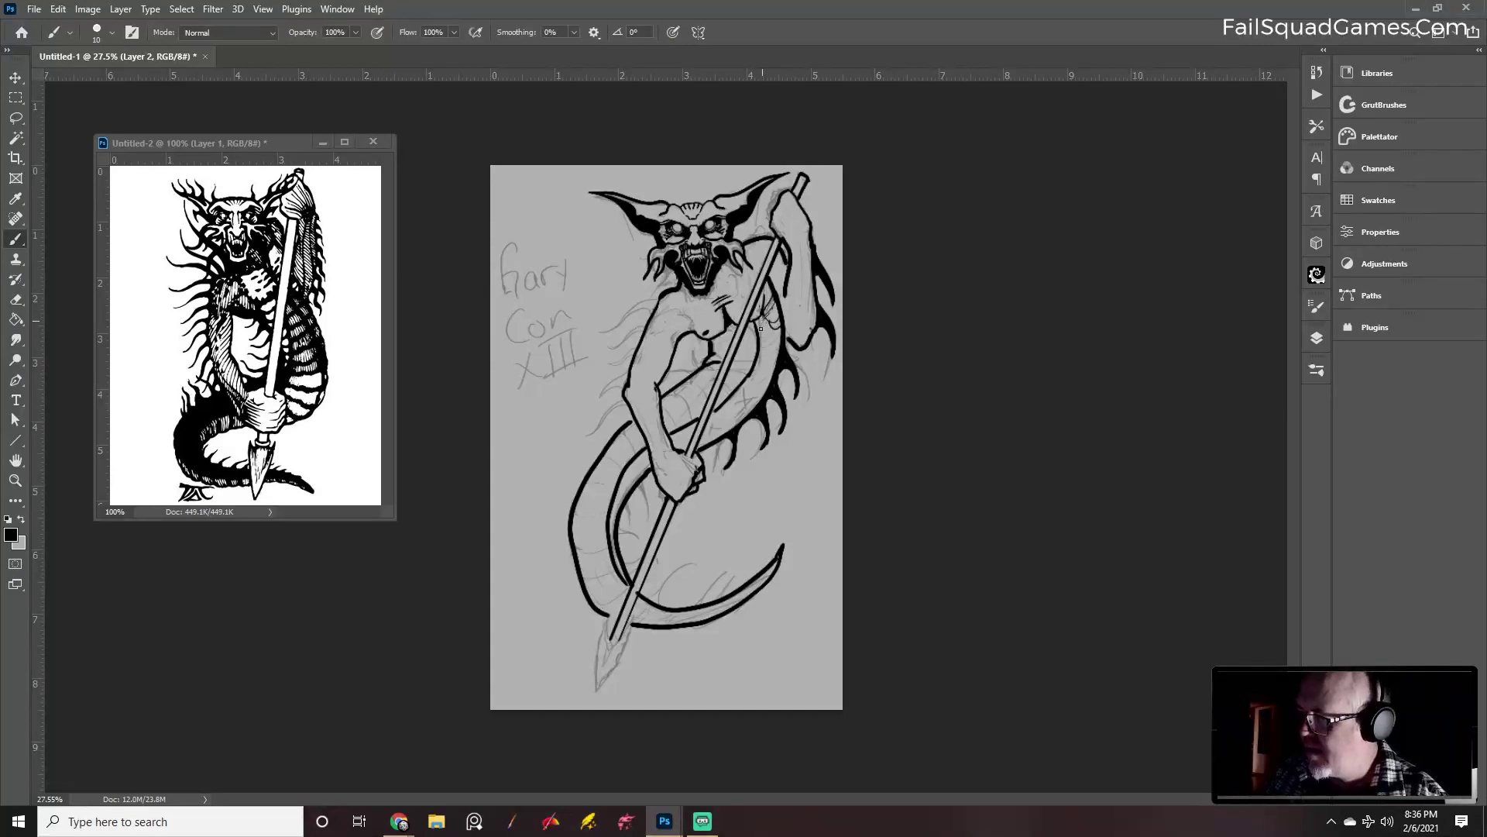
Clean up and ink short detail lines along the body's inner edge beside the spear shaft
{"action": "key", "text": "e"}
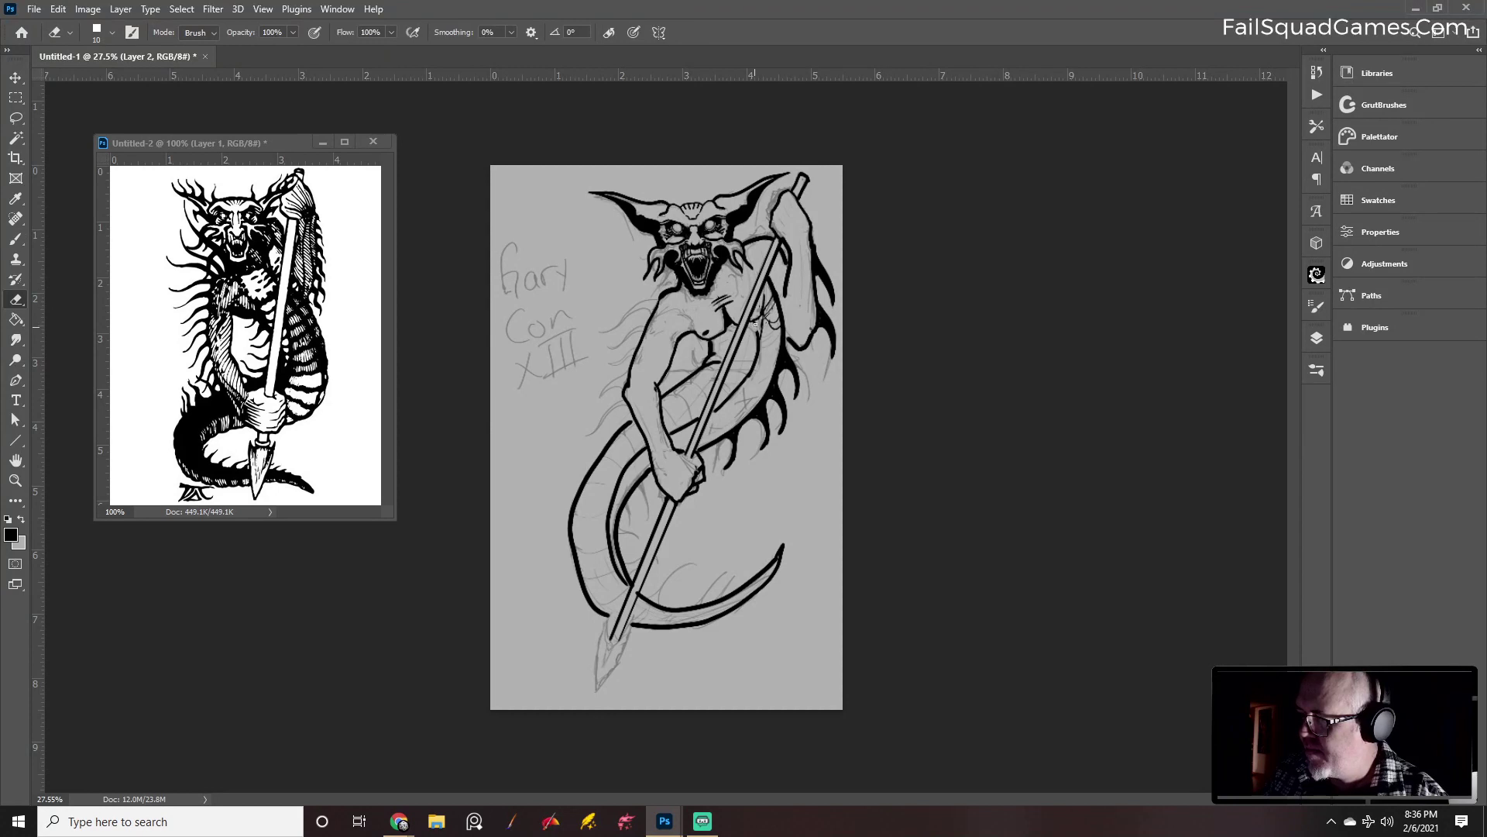
{"action": "key", "text": "b"}
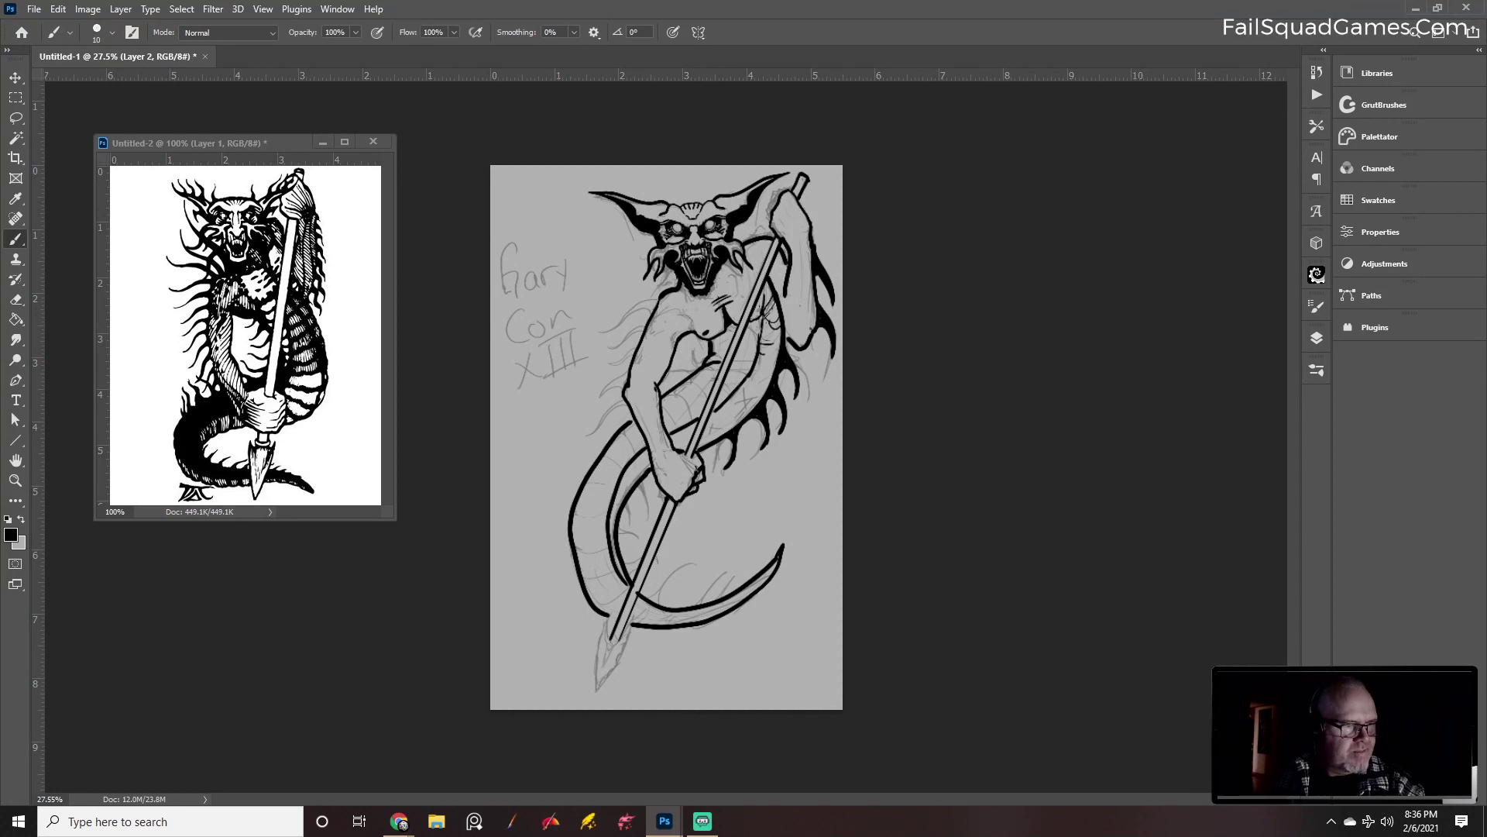
{"action": "key", "text": "super+d"}
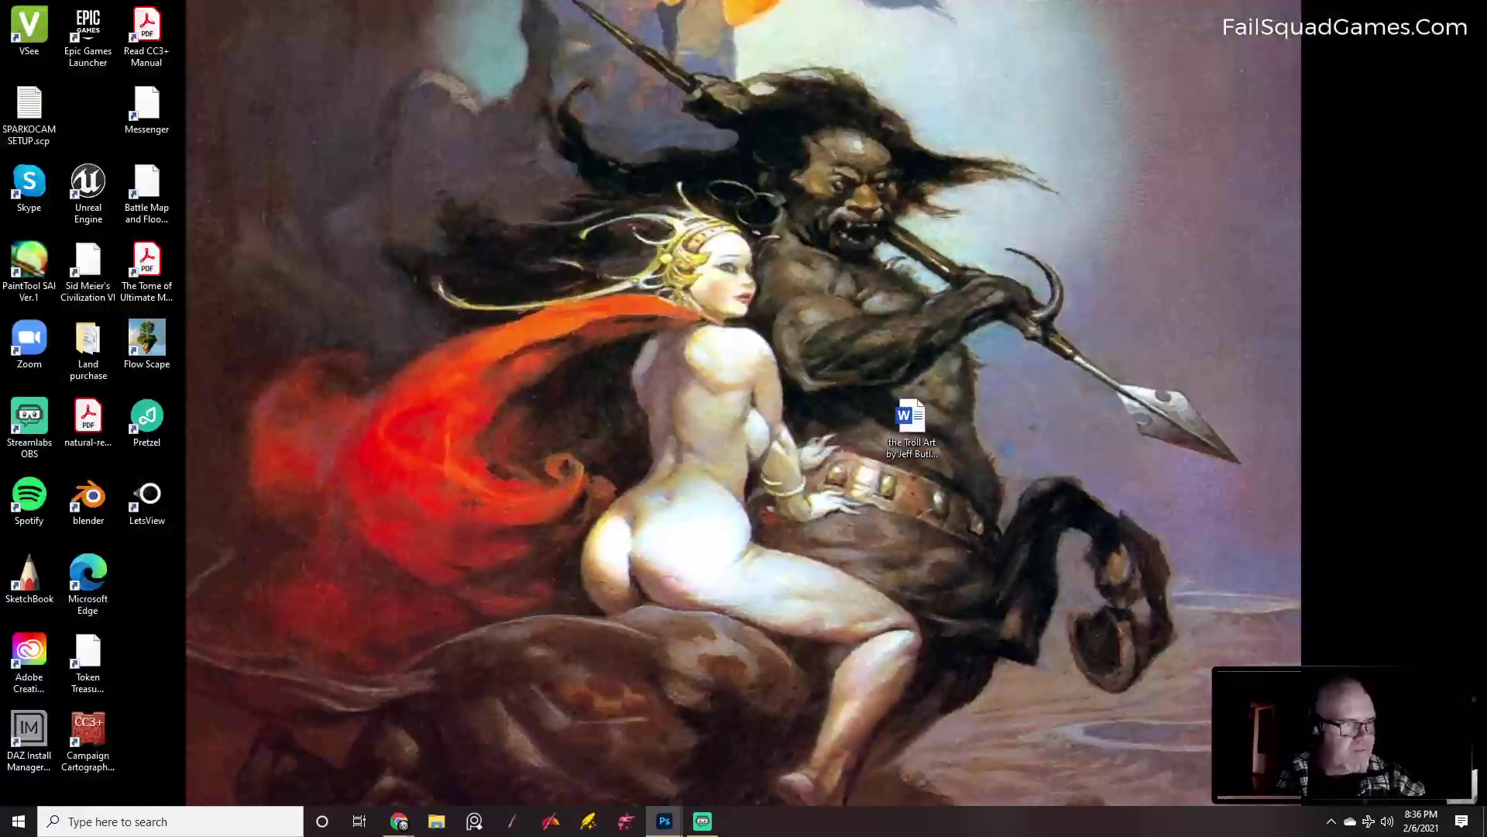
{"action": "key", "text": "super+d"}
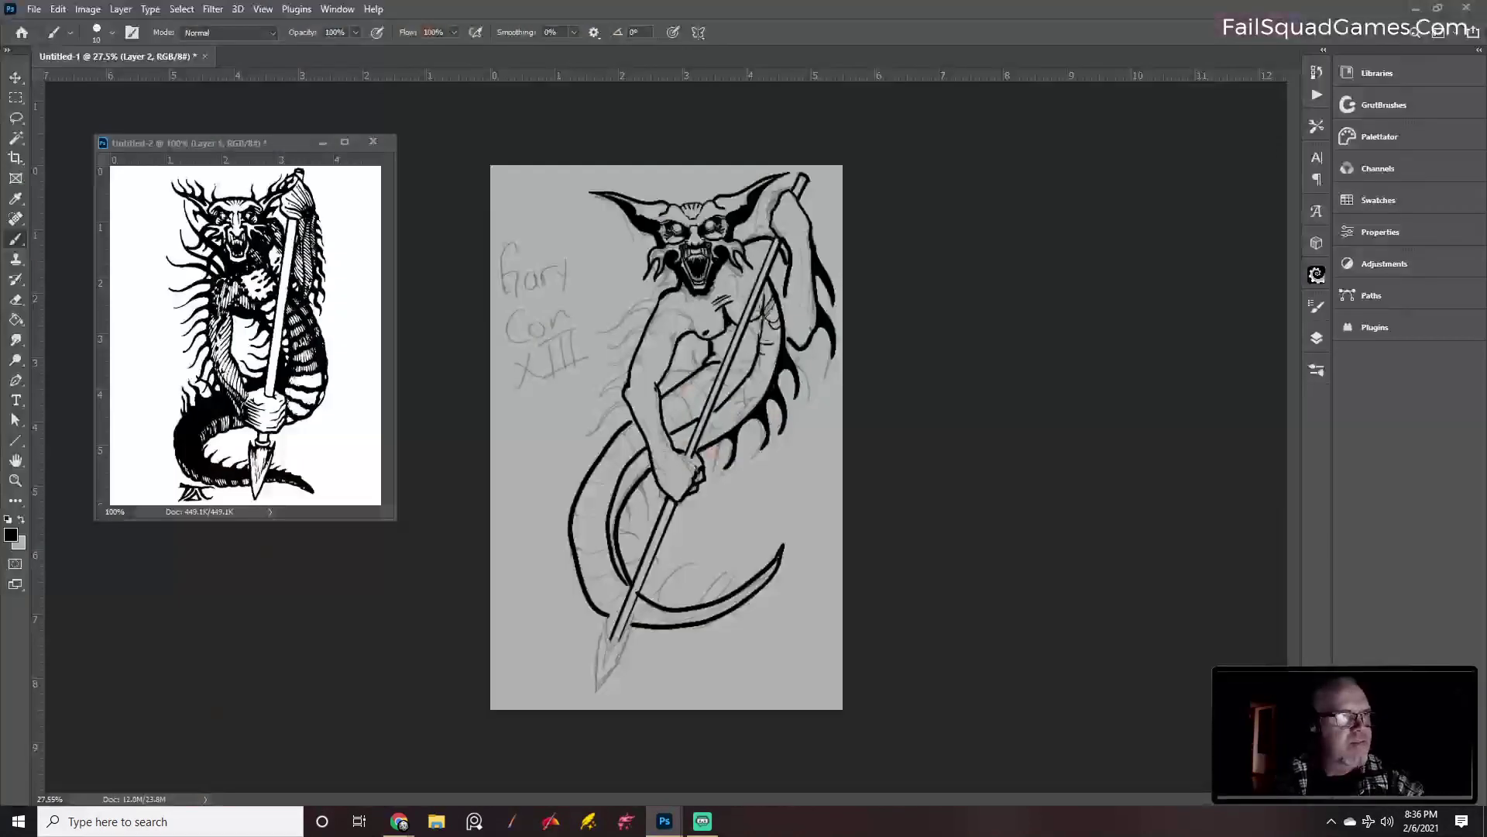
{"action": "key", "text": "super+d"}
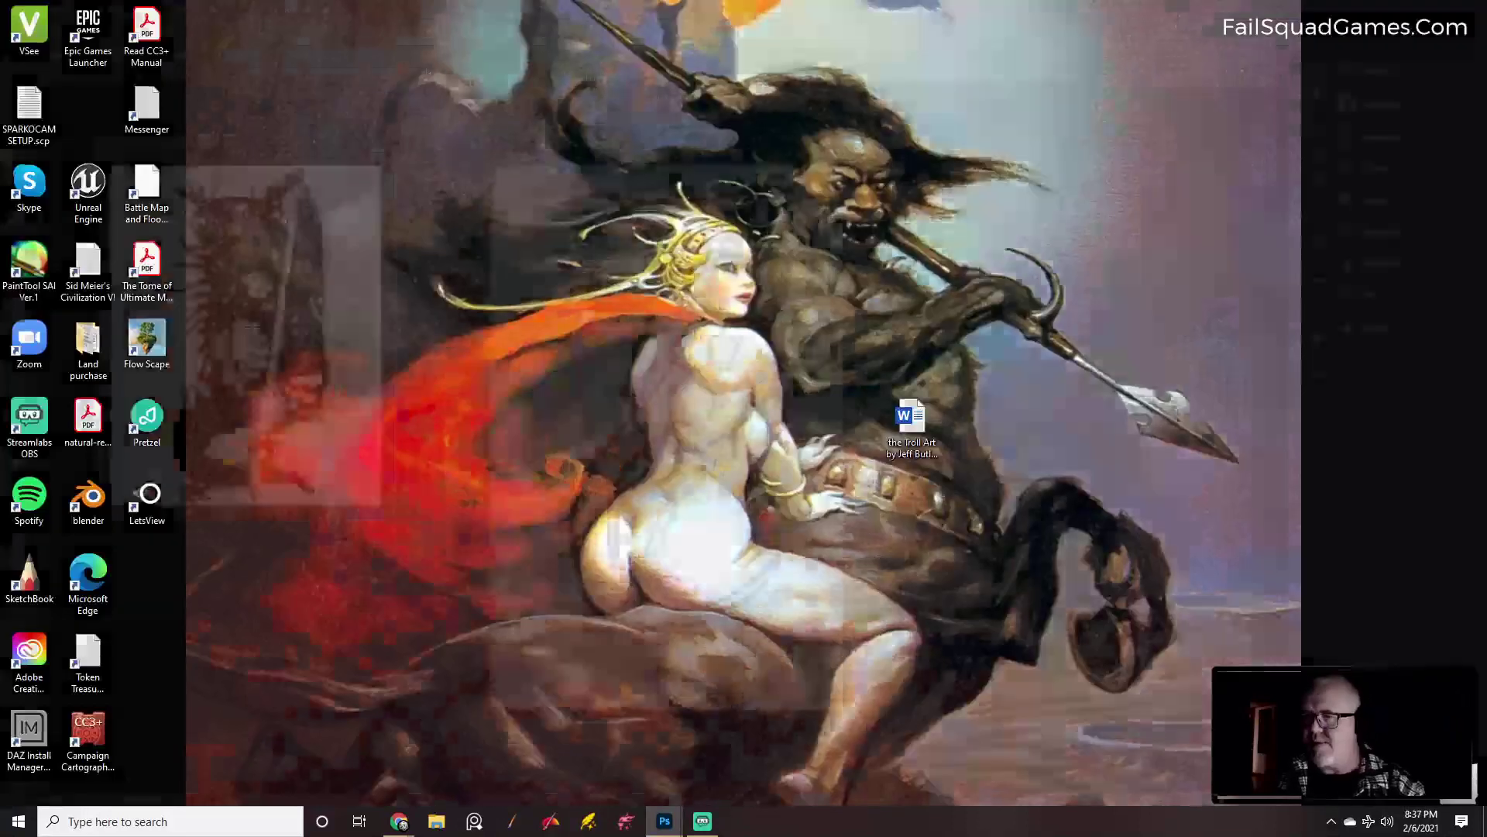
{"action": "key", "text": "super+d"}
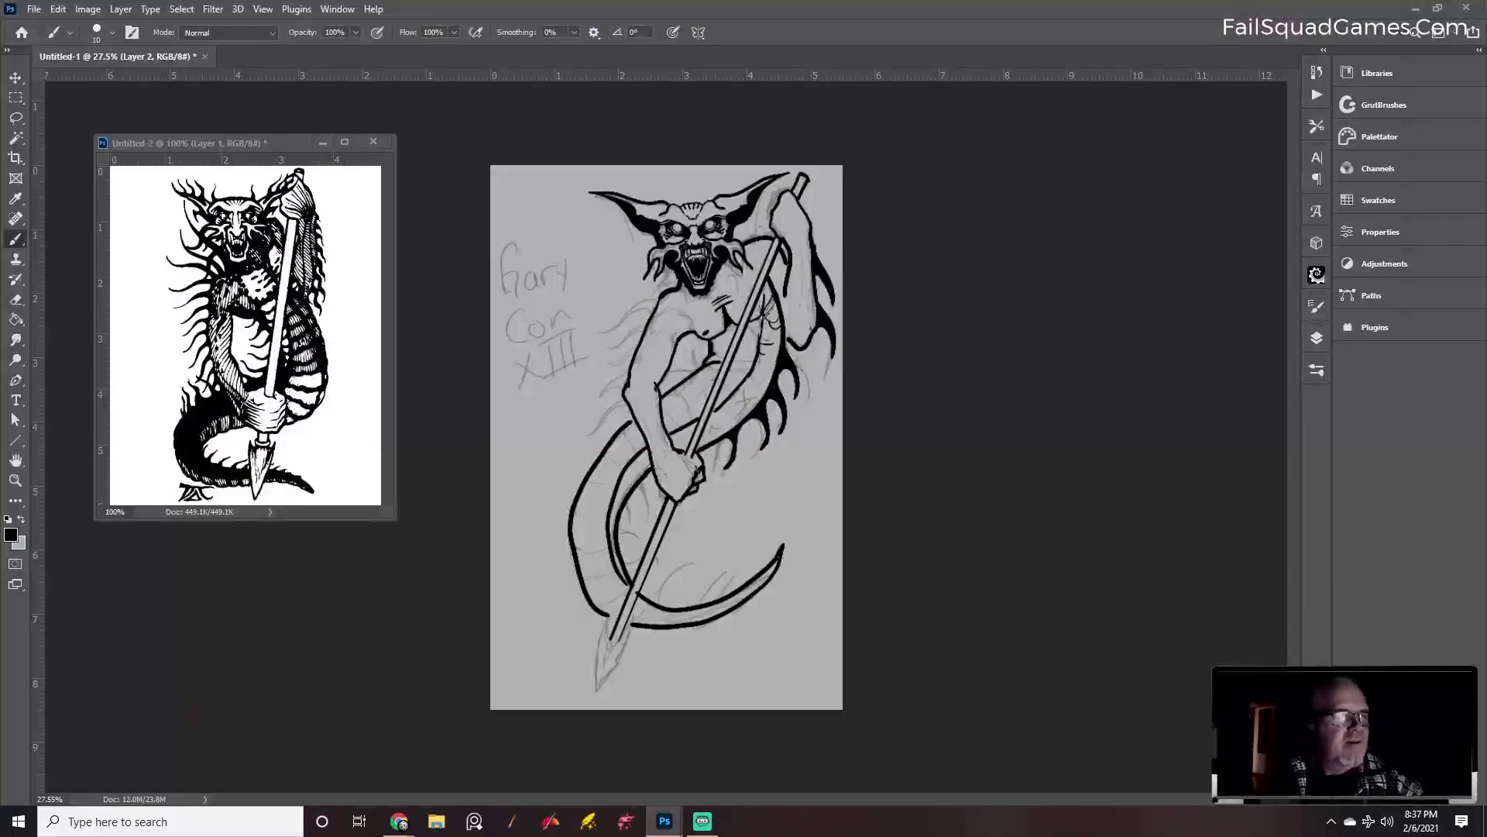
{"action": "key", "text": "super+d"}
{"action": "key", "text": "super+d"}
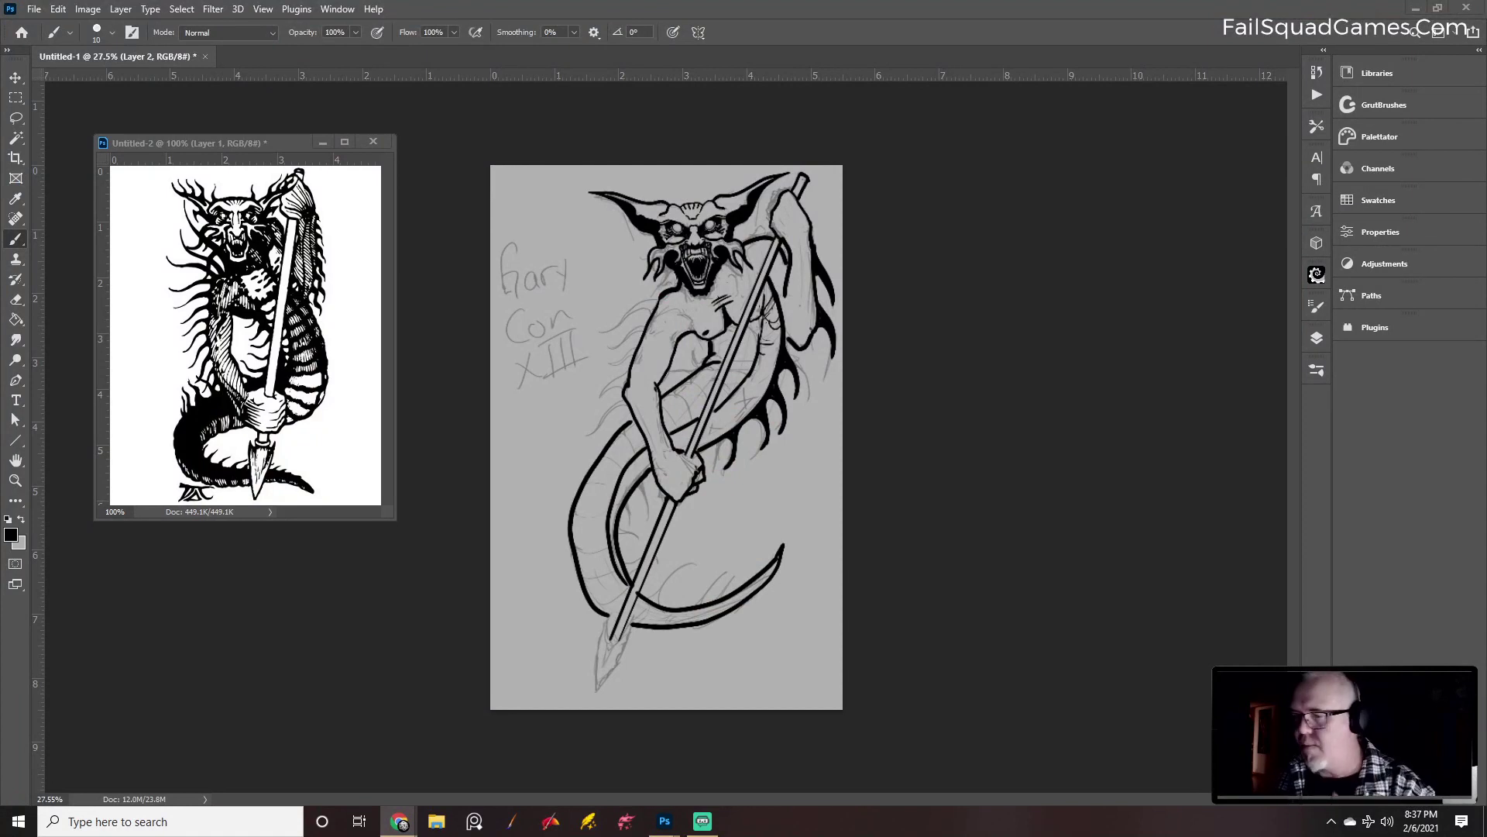
{"action": "left_click", "coordinate": [768, 424]}
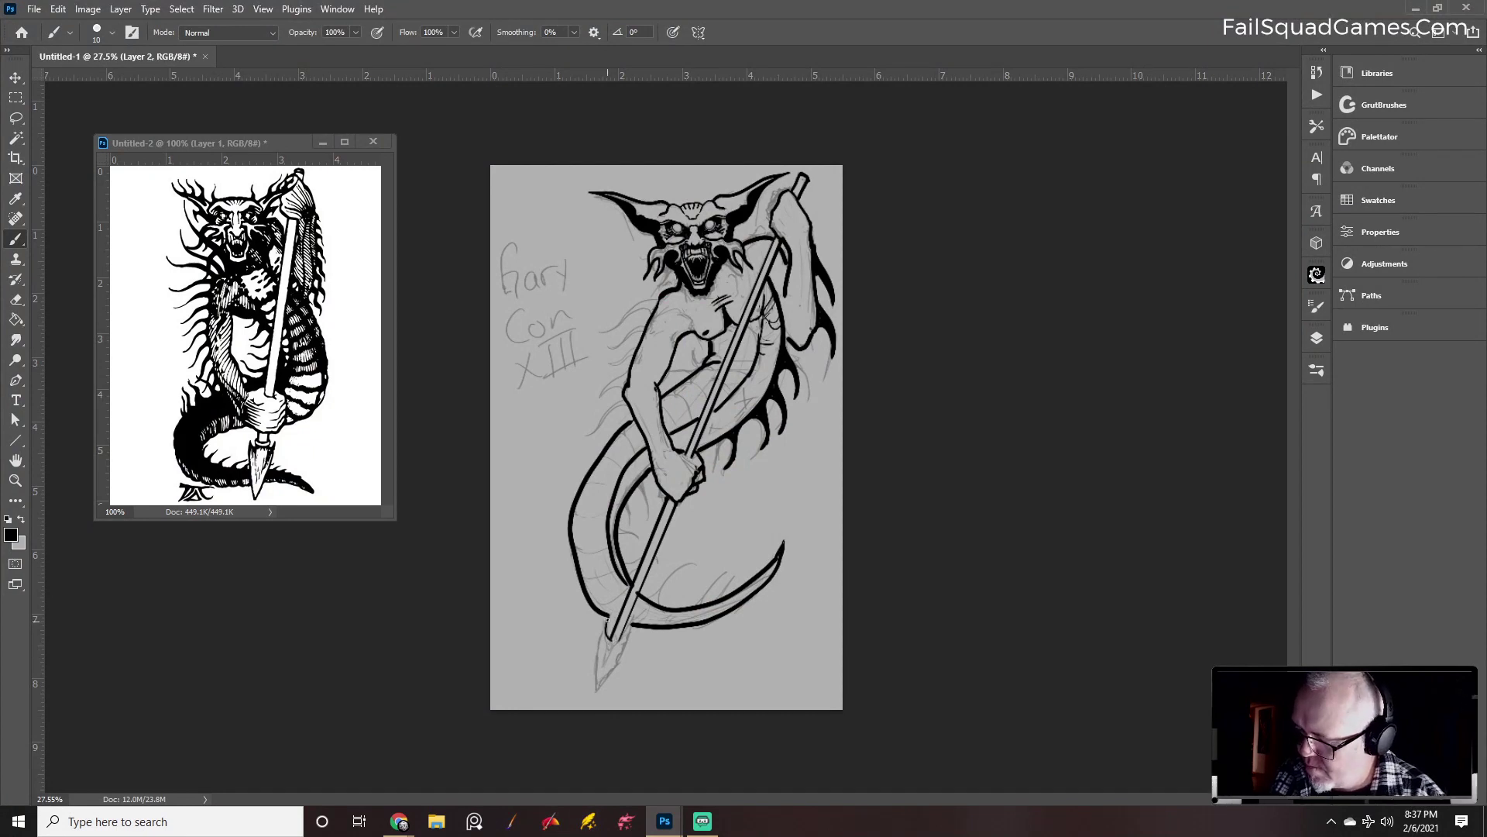
Ink the spearhead's outline from the shaft to its point, giving the tail-side edge jagged notches with the brush size at 15
{"action": "left_click_drag", "start_coordinate": [601, 642], "coordinate": [596, 655]}
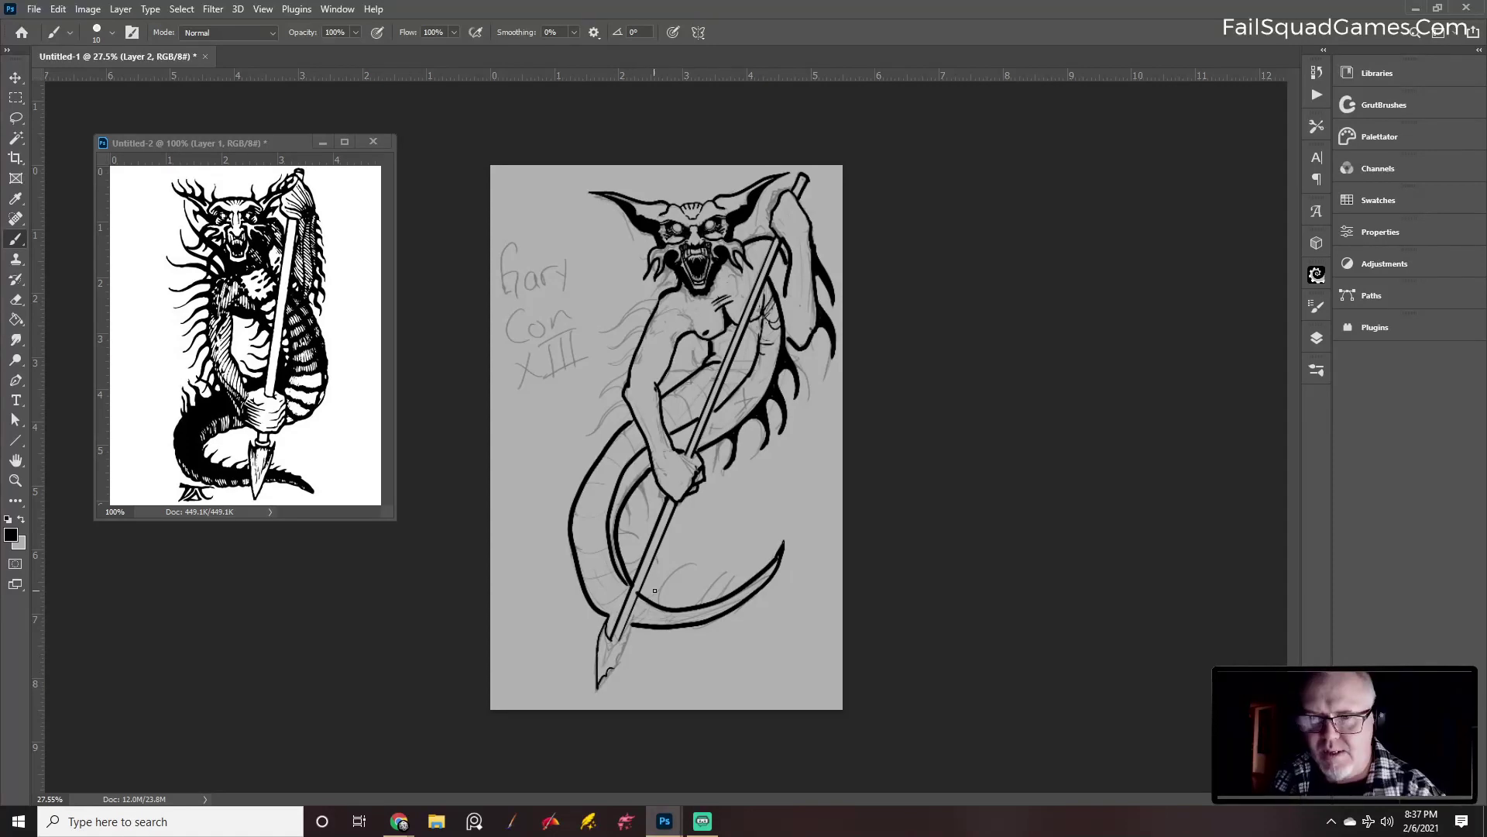
{"action": "scroll", "coordinate": [684, 701], "scroll_direction": "up", "scroll_amount": 5}
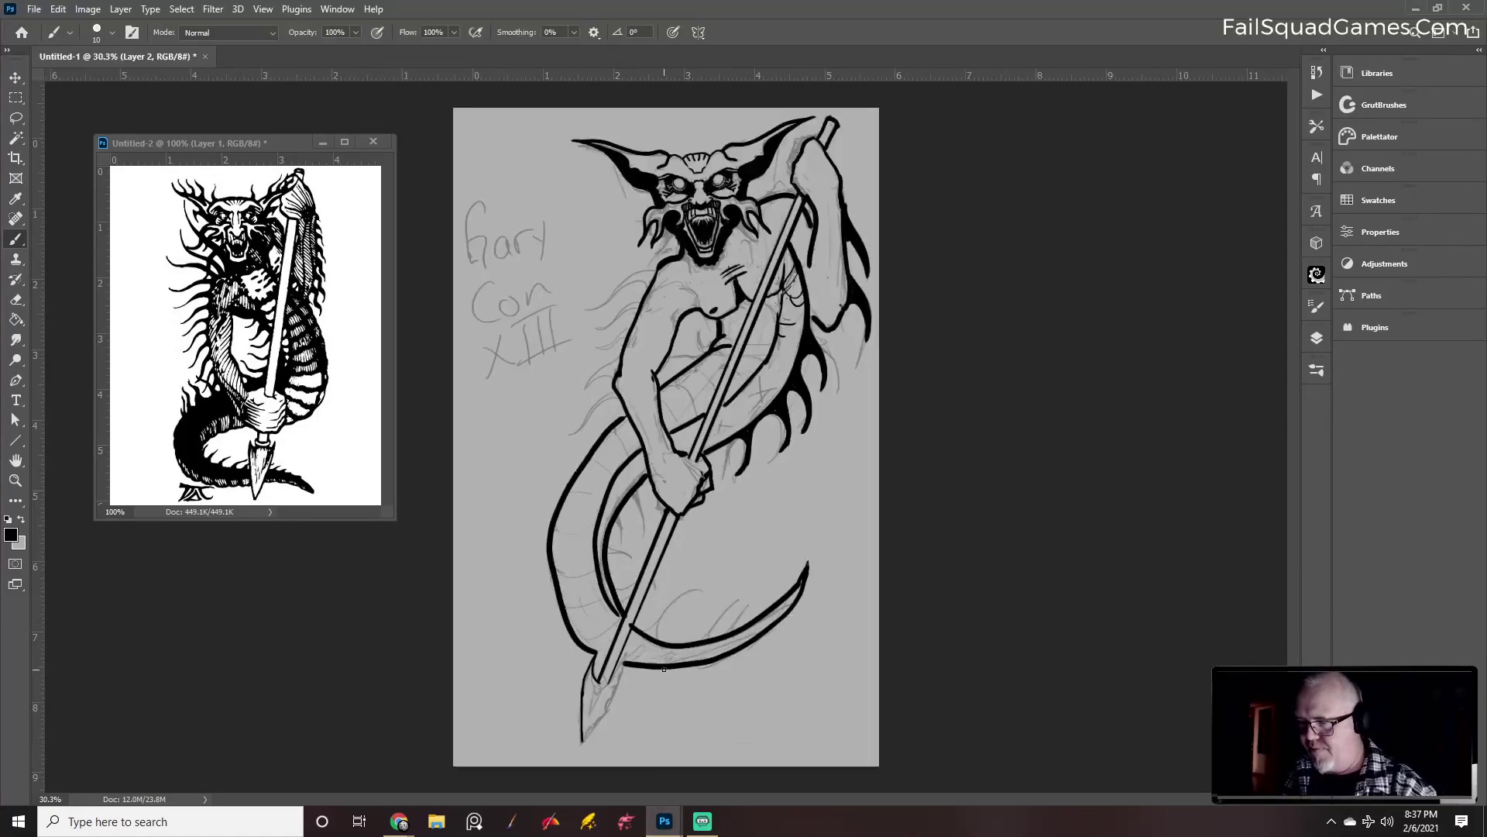
{"action": "left_click_drag", "start_coordinate": [582, 746], "coordinate": [663, 575]}
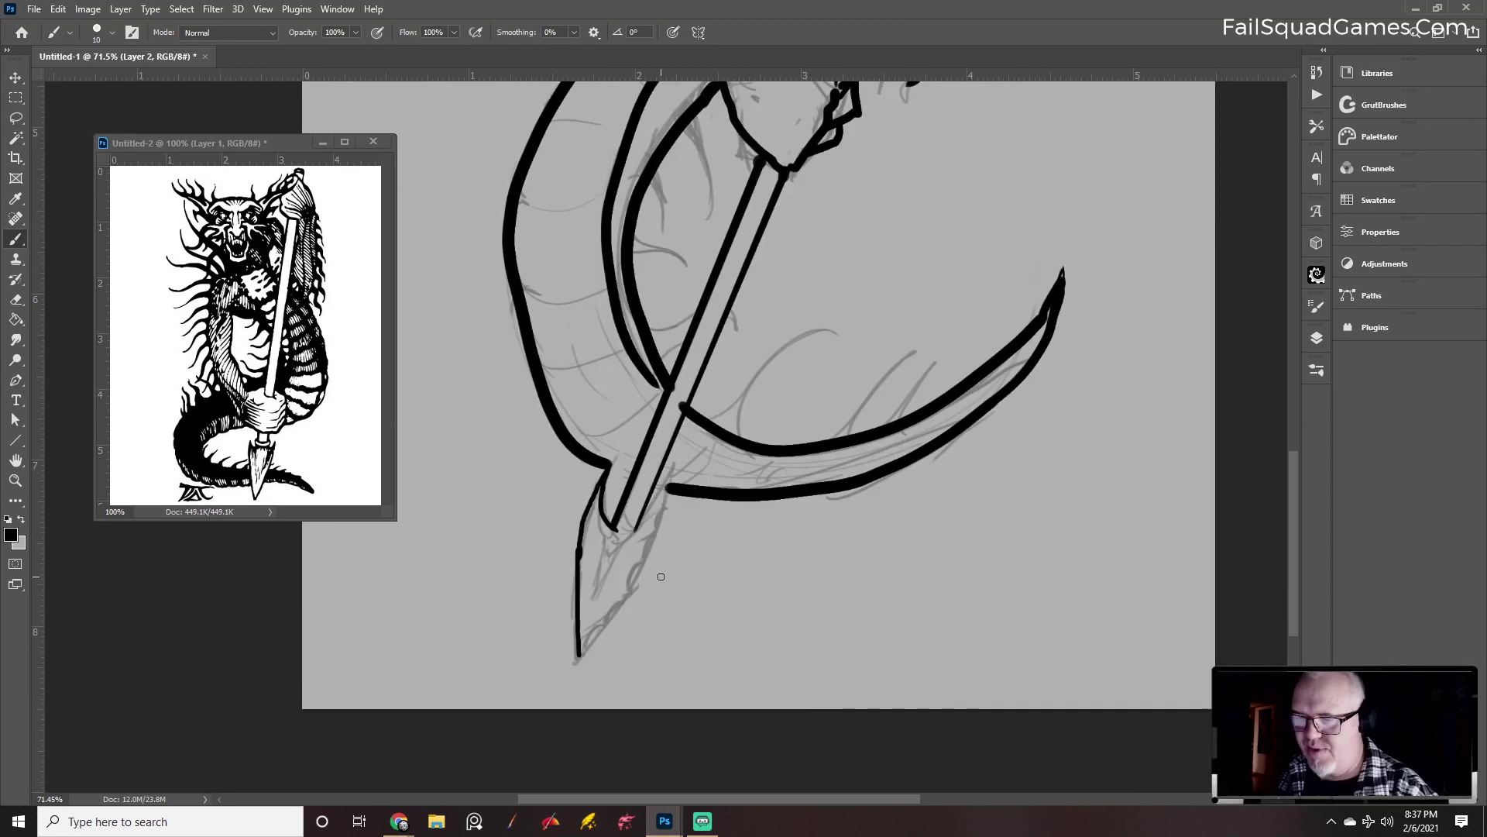
{"action": "key", "text": "bracketright"}
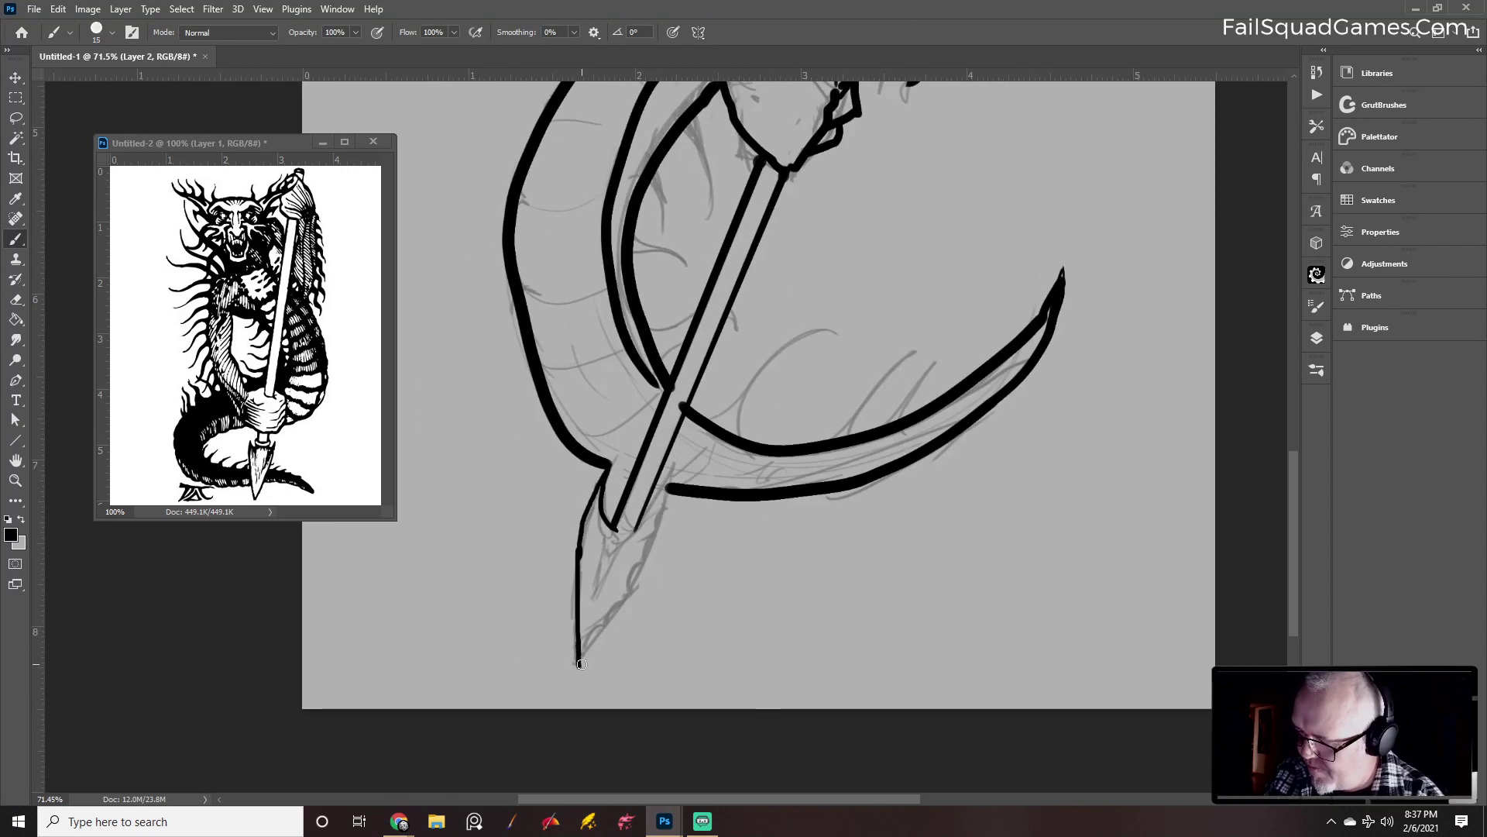
{"action": "mouse_move", "coordinate": [581, 663]}
{"action": "left_mouse_down"}
{"action": "mouse_move", "coordinate": [641, 575]}
{"action": "mouse_move", "coordinate": [672, 482]}
{"action": "mouse_move", "coordinate": [617, 534]}
{"action": "mouse_move", "coordinate": [601, 581]}
{"action": "mouse_move", "coordinate": [614, 563]}
{"action": "left_mouse_up"}
{"action": "key", "text": "ctrl+z"}
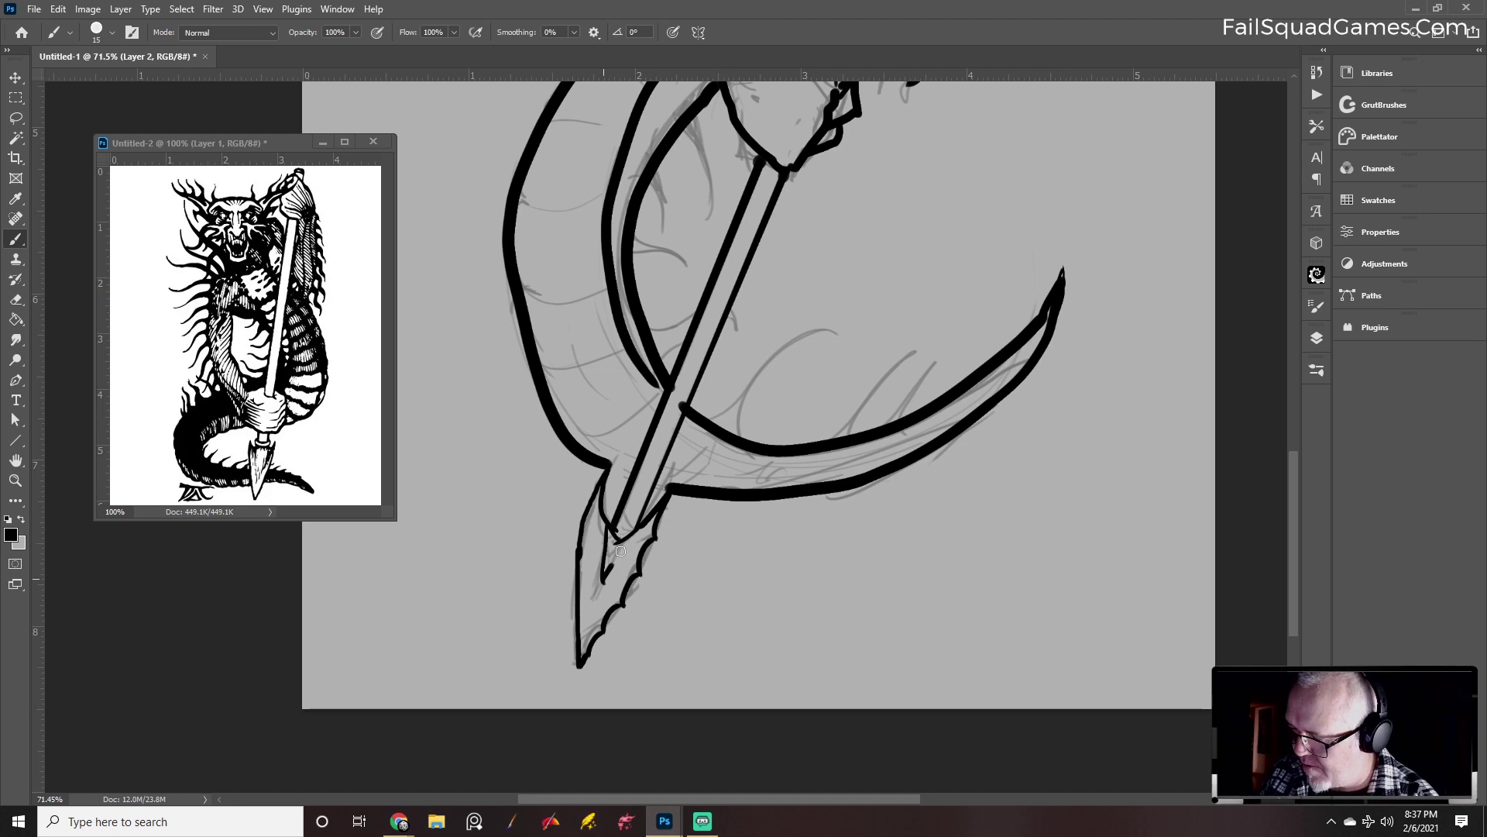
Ink the pointed ridge and thin shading lines at the spearhead's base, reducing the brush size to 10 and below
{"action": "key", "text": "bracketleft"}
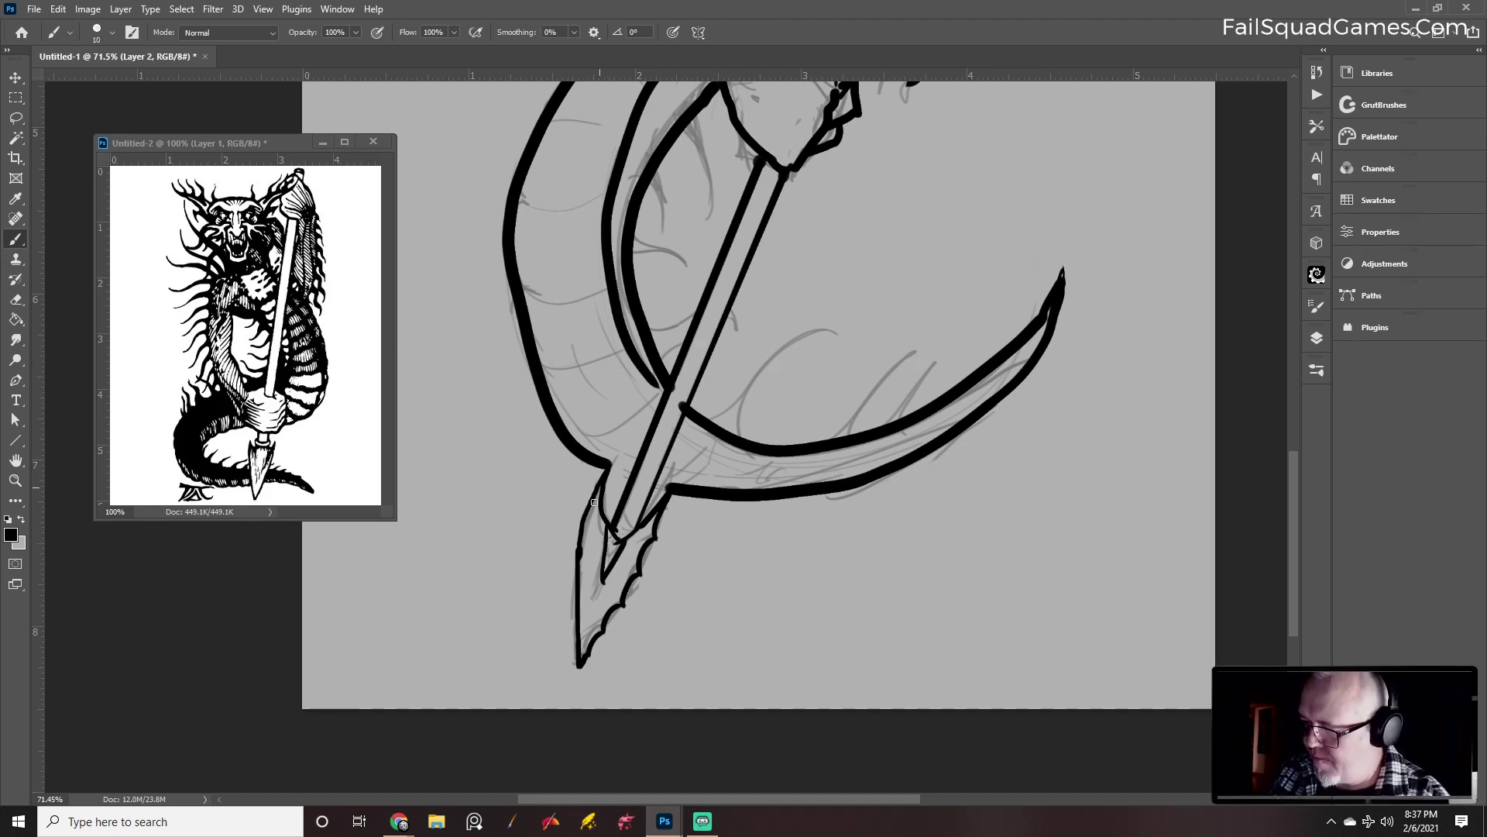
{"action": "mouse_move", "coordinate": [594, 503]}
{"action": "left_mouse_down"}
{"action": "mouse_move", "coordinate": [586, 536]}
{"action": "mouse_move", "coordinate": [605, 520]}
{"action": "left_mouse_up"}
{"action": "key", "text": "bracketleft"}
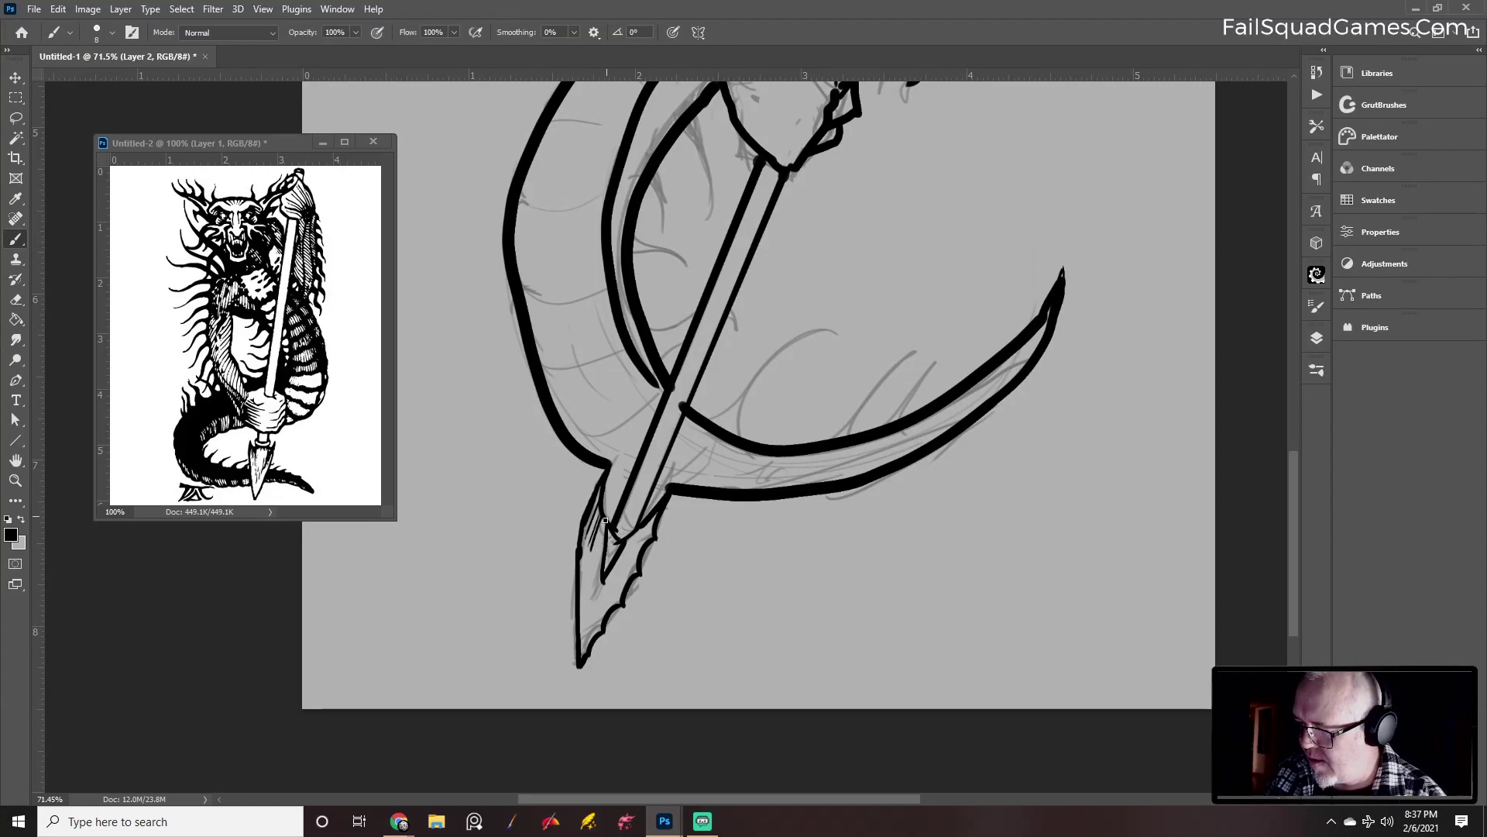
{"action": "left_click_drag", "start_coordinate": [594, 572], "coordinate": [609, 518]}
{"action": "left_click_drag", "start_coordinate": [622, 570], "coordinate": [646, 534]}
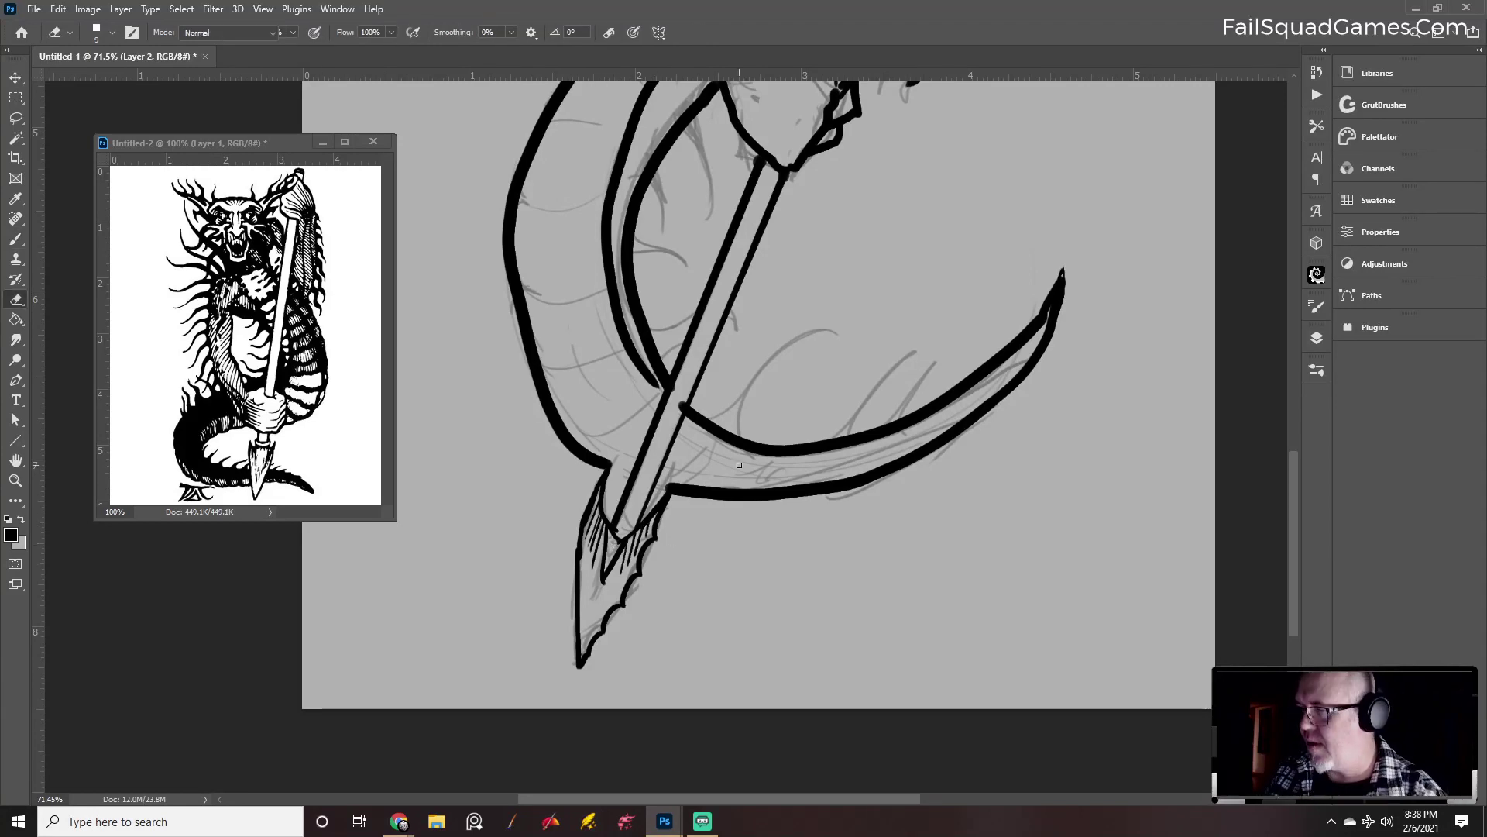
Thicken the inked line beneath the raised shoulder beside the spear shaft with the brush size at 15
{"action": "left_click_drag", "start_coordinate": [803, 230], "coordinate": [704, 687]}
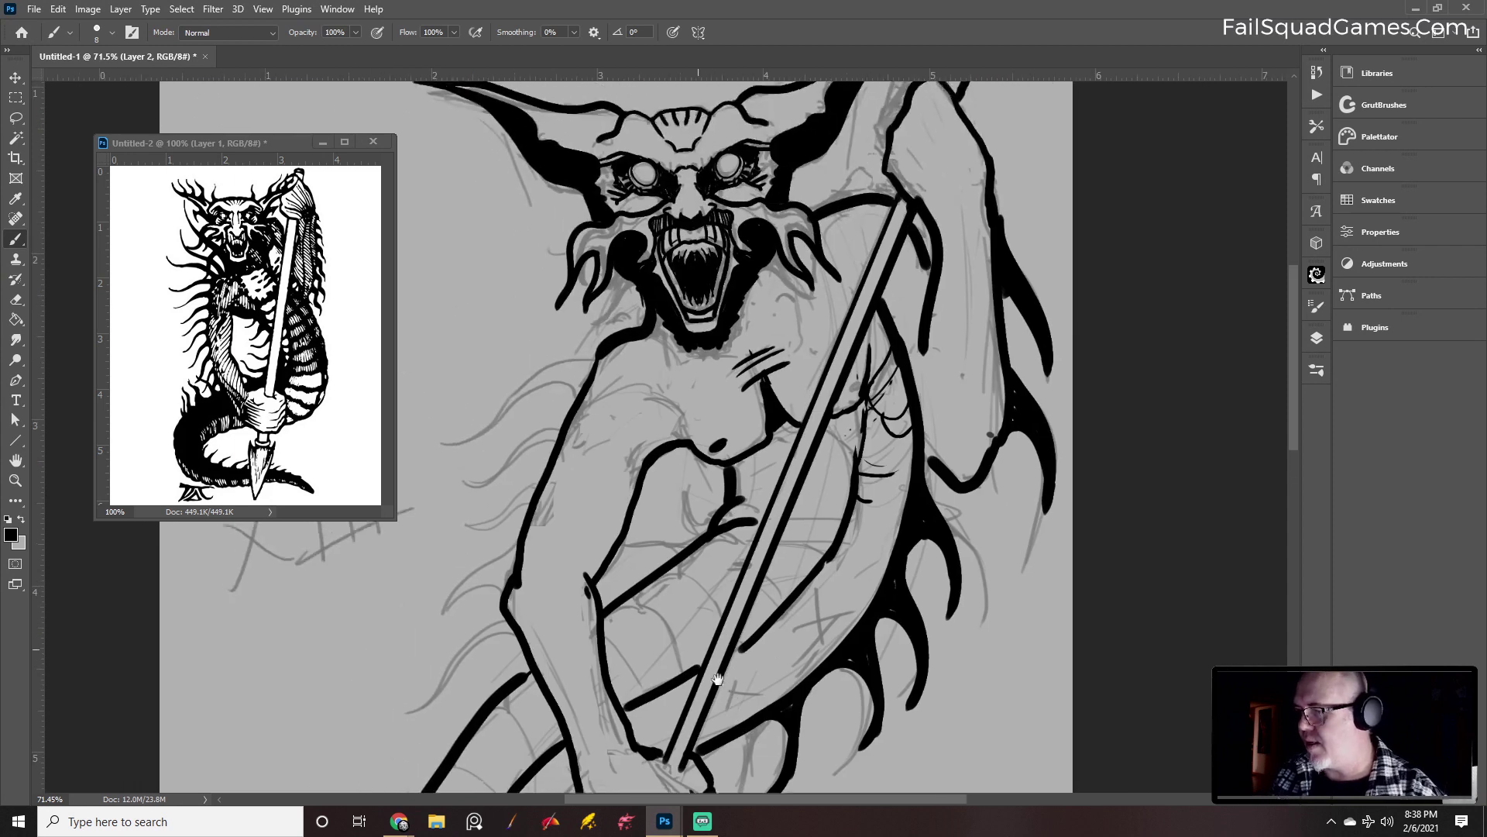
{"action": "left_click_drag", "start_coordinate": [914, 333], "coordinate": [938, 370]}
{"action": "key", "text": "bracketright"}
{"action": "key", "text": "bracketright"}
{"action": "key", "text": "bracketright"}
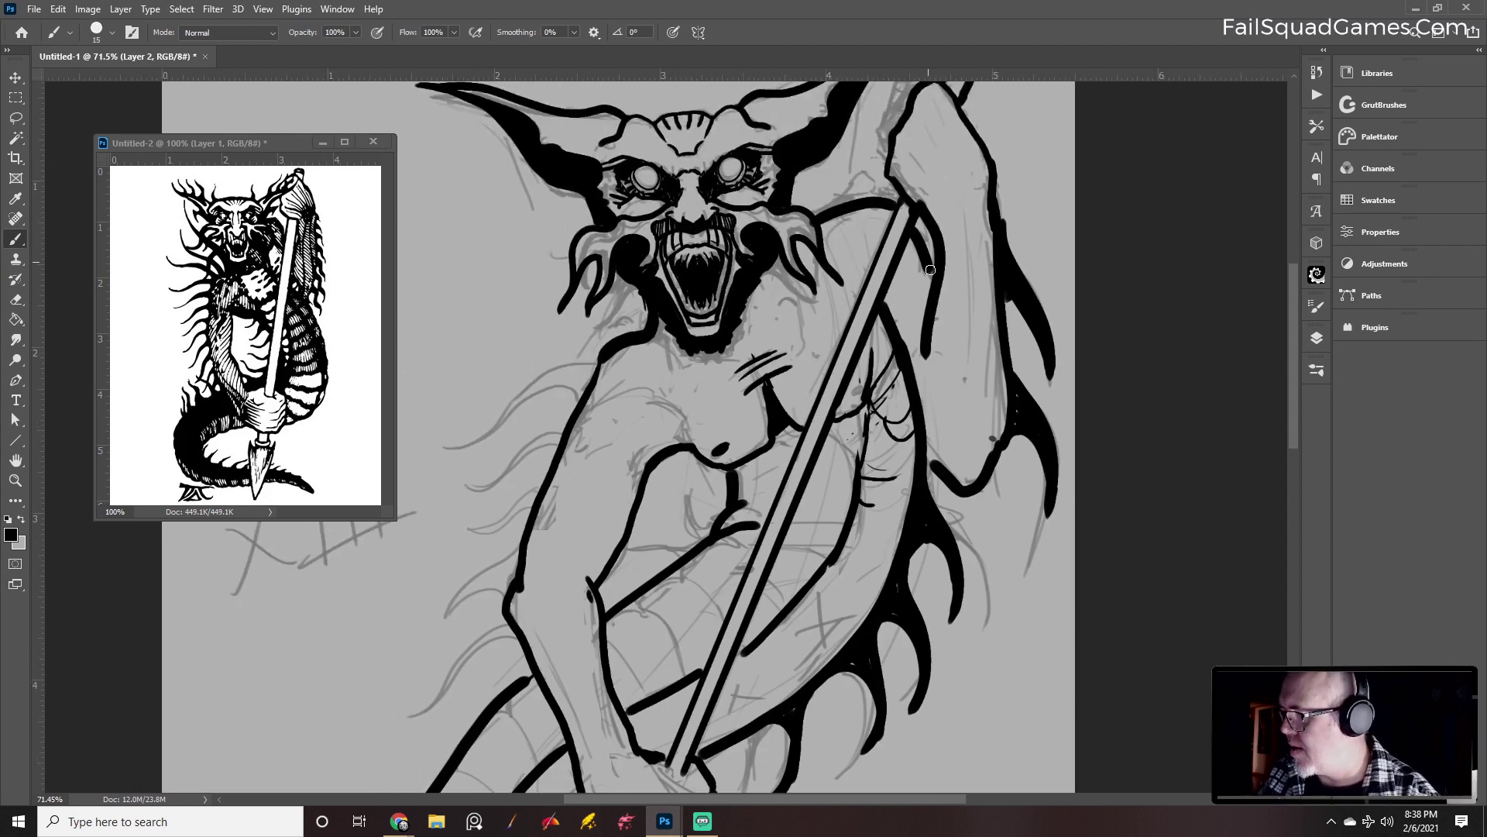
{"action": "left_click_drag", "start_coordinate": [936, 288], "coordinate": [925, 257]}
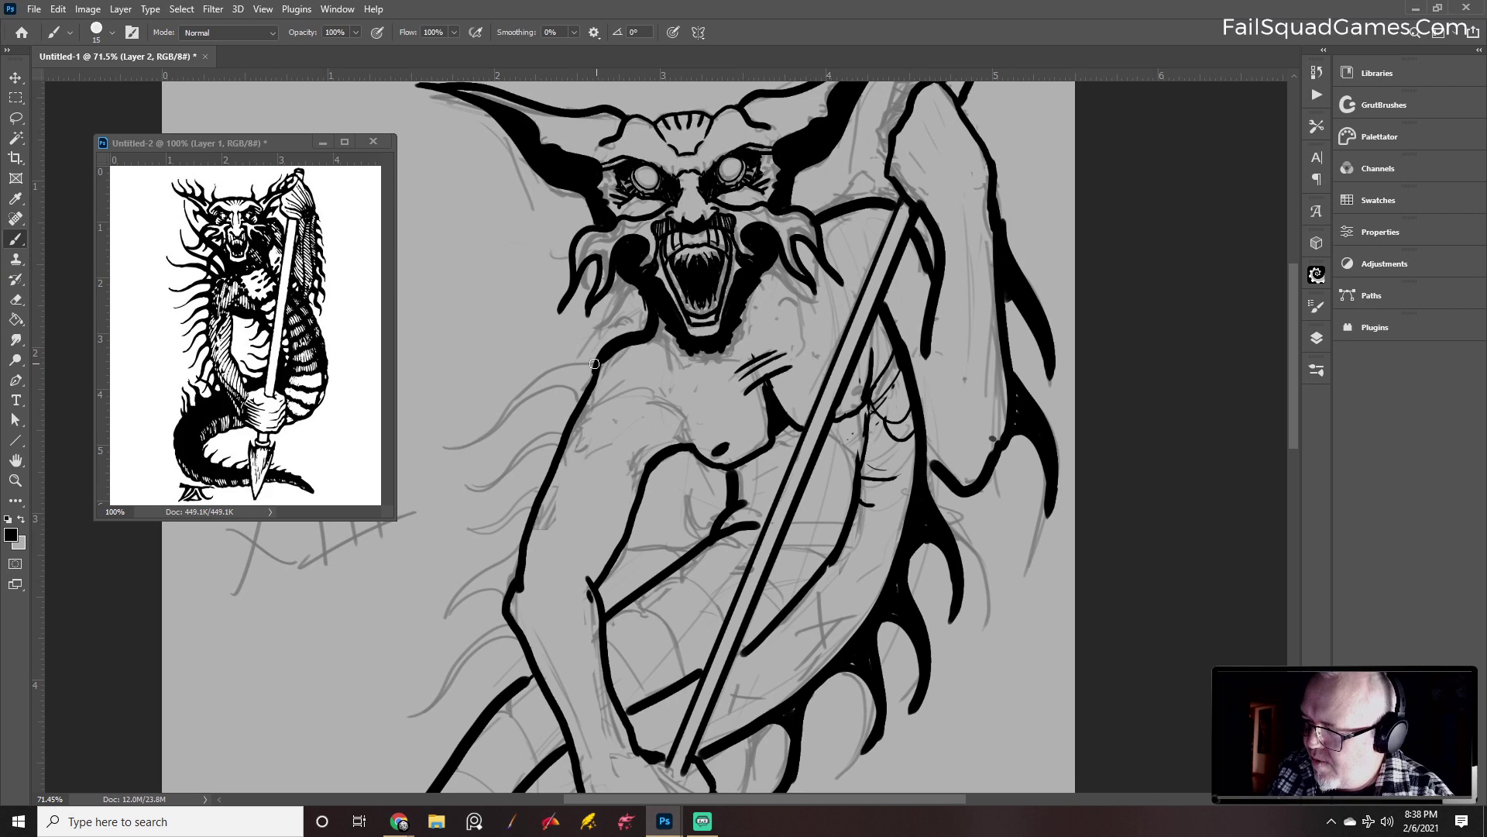
{"action": "left_click_drag", "start_coordinate": [595, 362], "coordinate": [535, 383]}
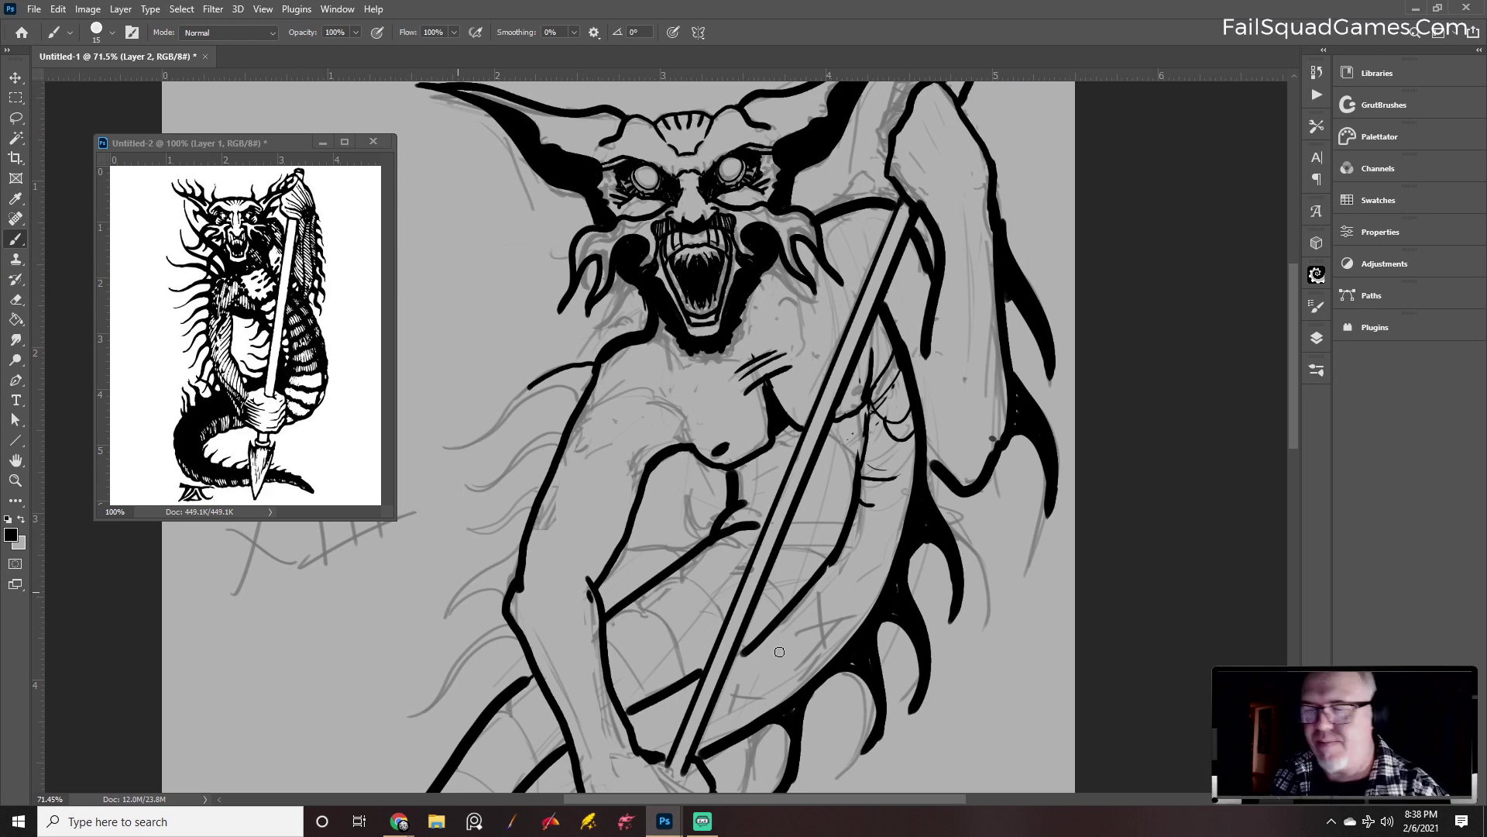
{"action": "key", "text": "ctrl+z"}
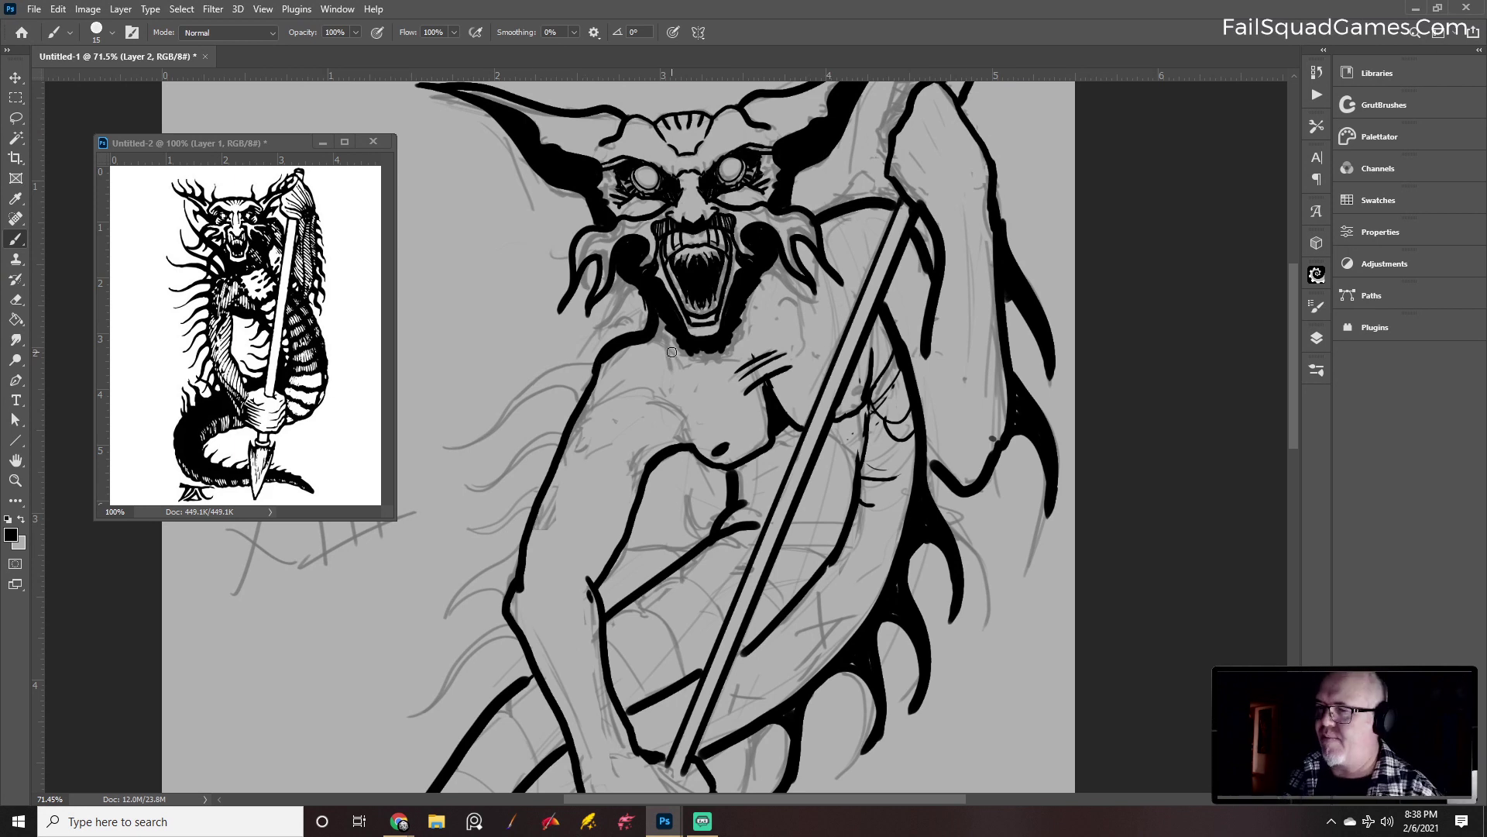
{"action": "scroll", "coordinate": [846, 341], "scroll_direction": "down", "scroll_amount": 2}
{"action": "scroll", "coordinate": [846, 354], "scroll_direction": "down", "scroll_amount": 2}
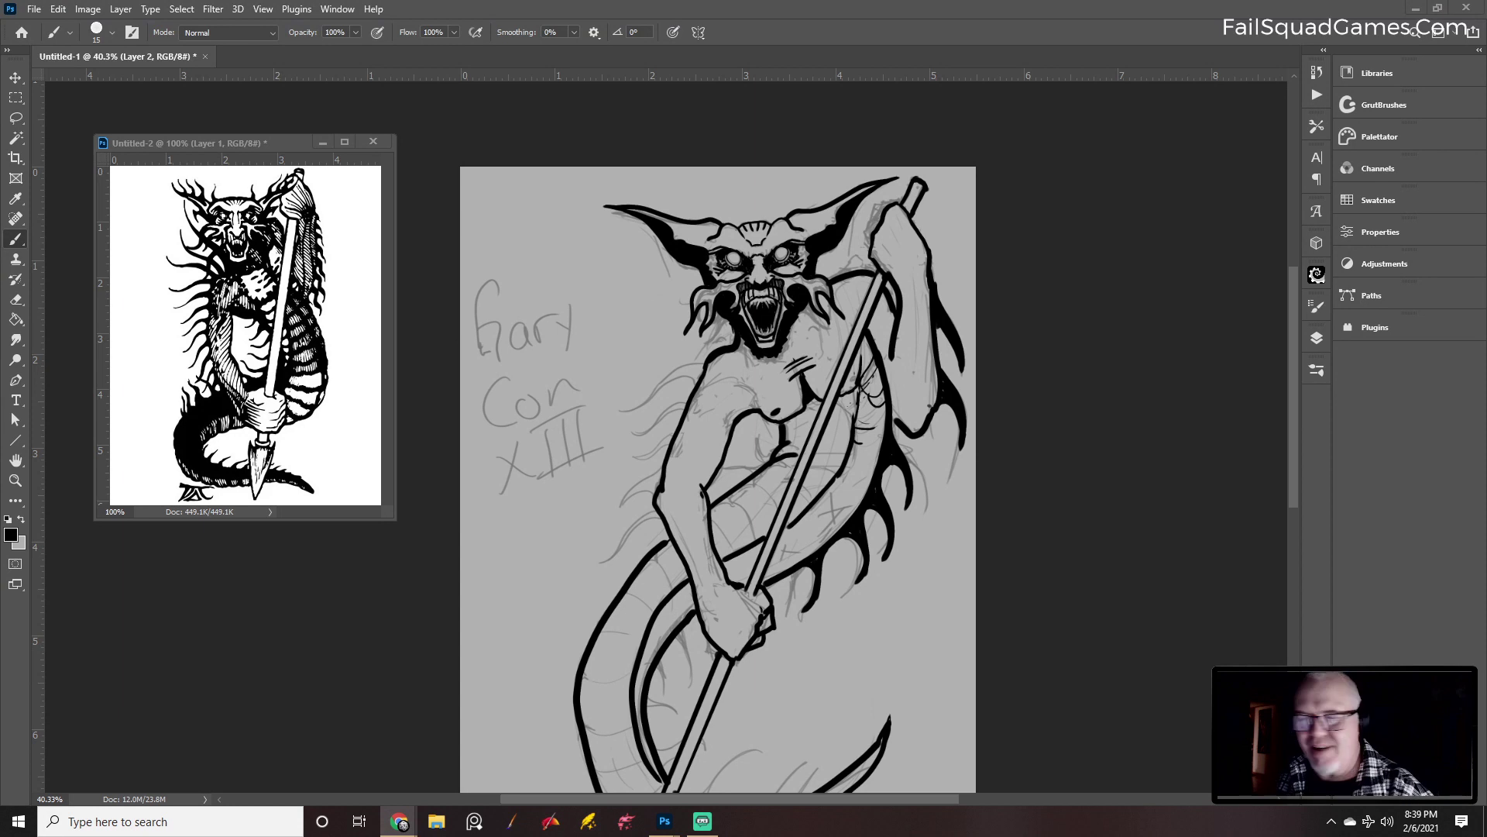
Set the brush smoothing to 100% and ink the curved spines along the lowered arm's outer side, from shoulder to elbow
{"action": "left_click", "coordinate": [782, 443]}
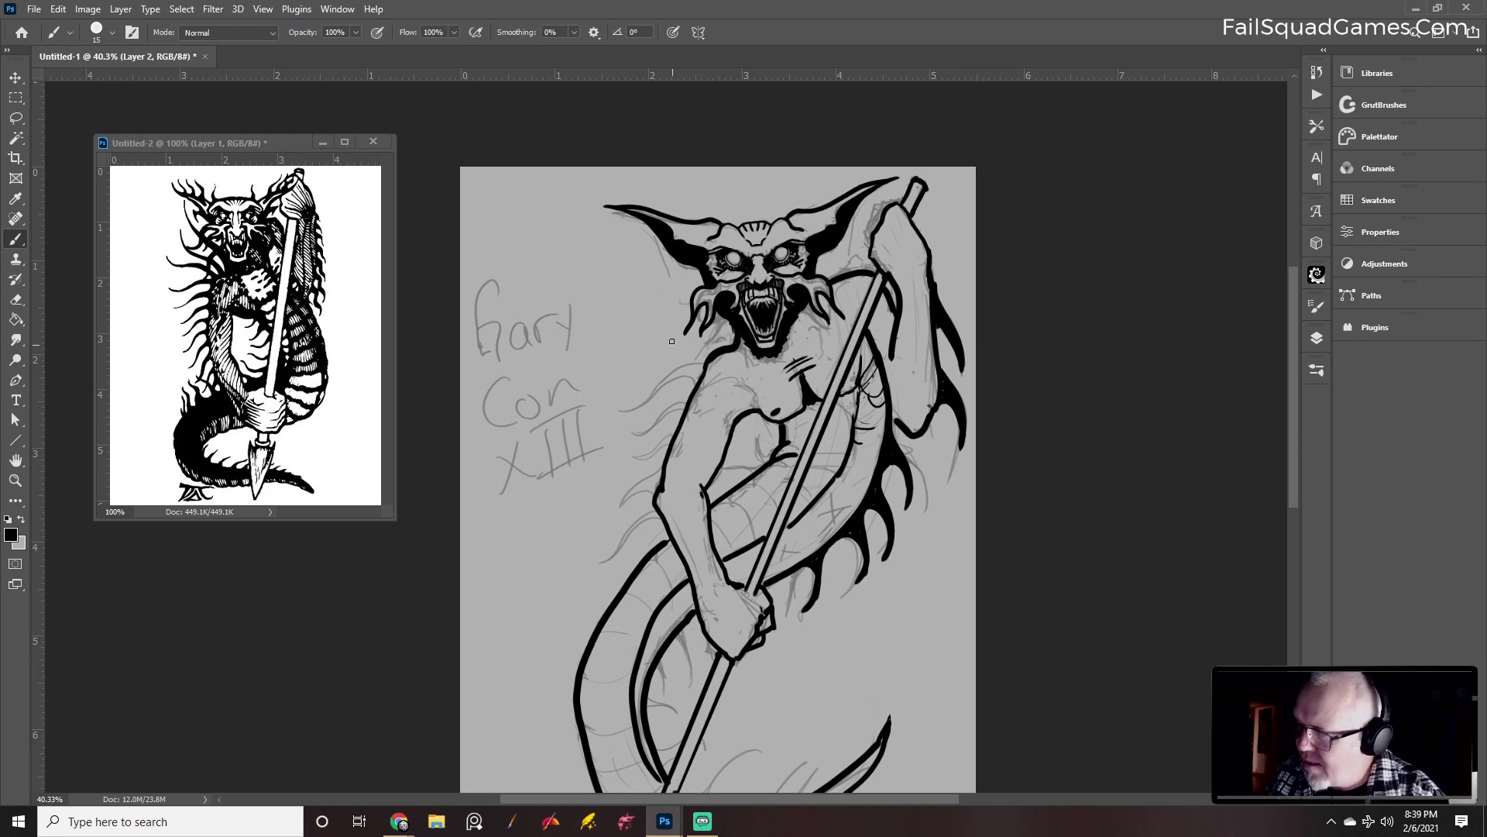
{"action": "left_click_drag", "start_coordinate": [574, 33], "coordinate": [677, 69]}
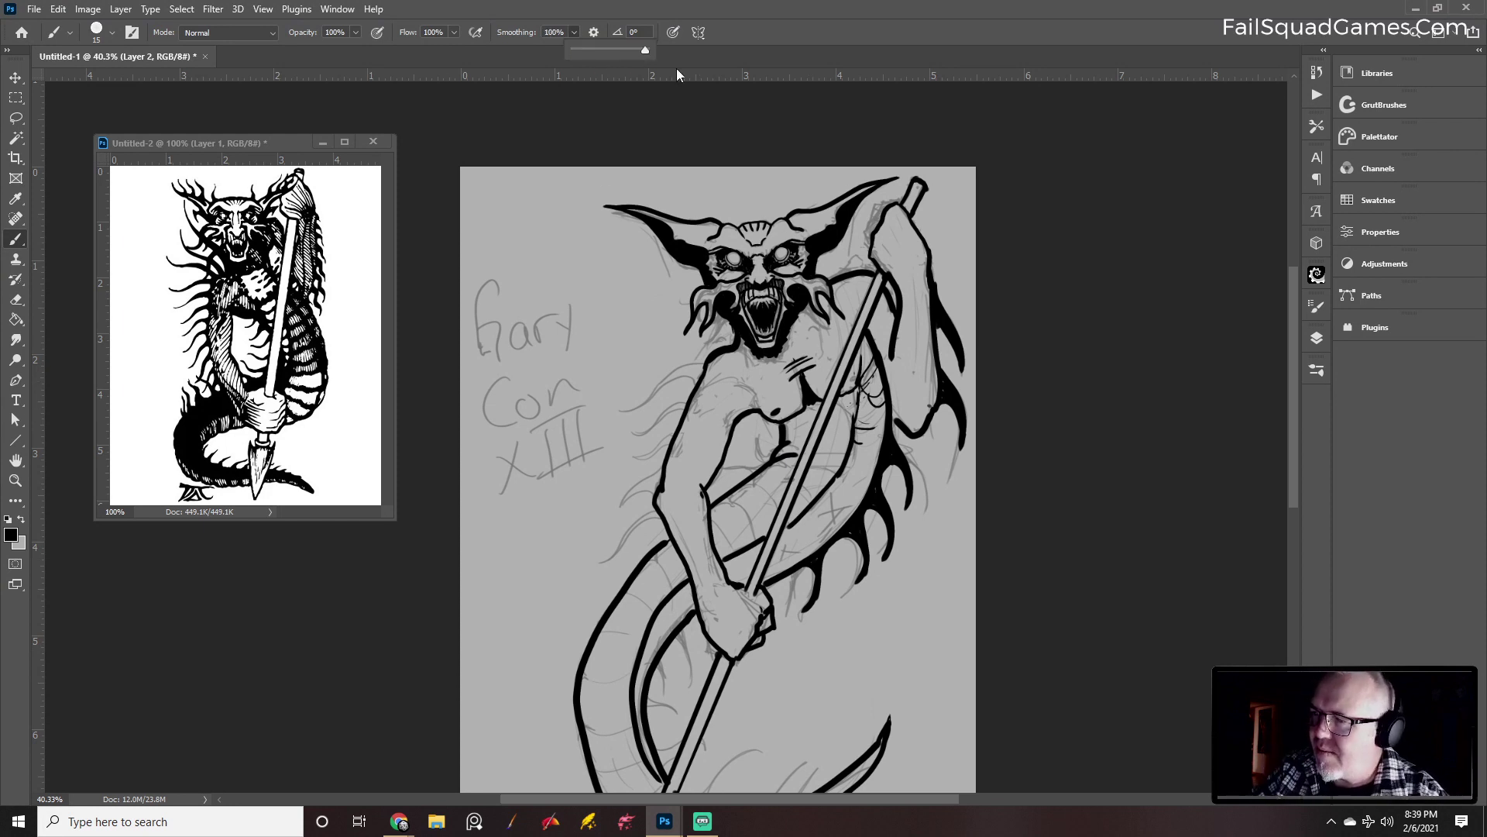
{"action": "left_click", "coordinate": [707, 360]}
{"action": "mouse_move", "coordinate": [695, 372]}
{"action": "left_mouse_down"}
{"action": "mouse_move", "coordinate": [631, 393]}
{"action": "mouse_move", "coordinate": [698, 383]}
{"action": "mouse_move", "coordinate": [671, 425]}
{"action": "mouse_move", "coordinate": [627, 443]}
{"action": "mouse_move", "coordinate": [674, 427]}
{"action": "mouse_move", "coordinate": [654, 474]}
{"action": "mouse_move", "coordinate": [612, 481]}
{"action": "mouse_move", "coordinate": [671, 475]}
{"action": "mouse_move", "coordinate": [651, 518]}
{"action": "mouse_move", "coordinate": [612, 531]}
{"action": "mouse_move", "coordinate": [673, 524]}
{"action": "mouse_move", "coordinate": [650, 634]}
{"action": "left_mouse_up"}
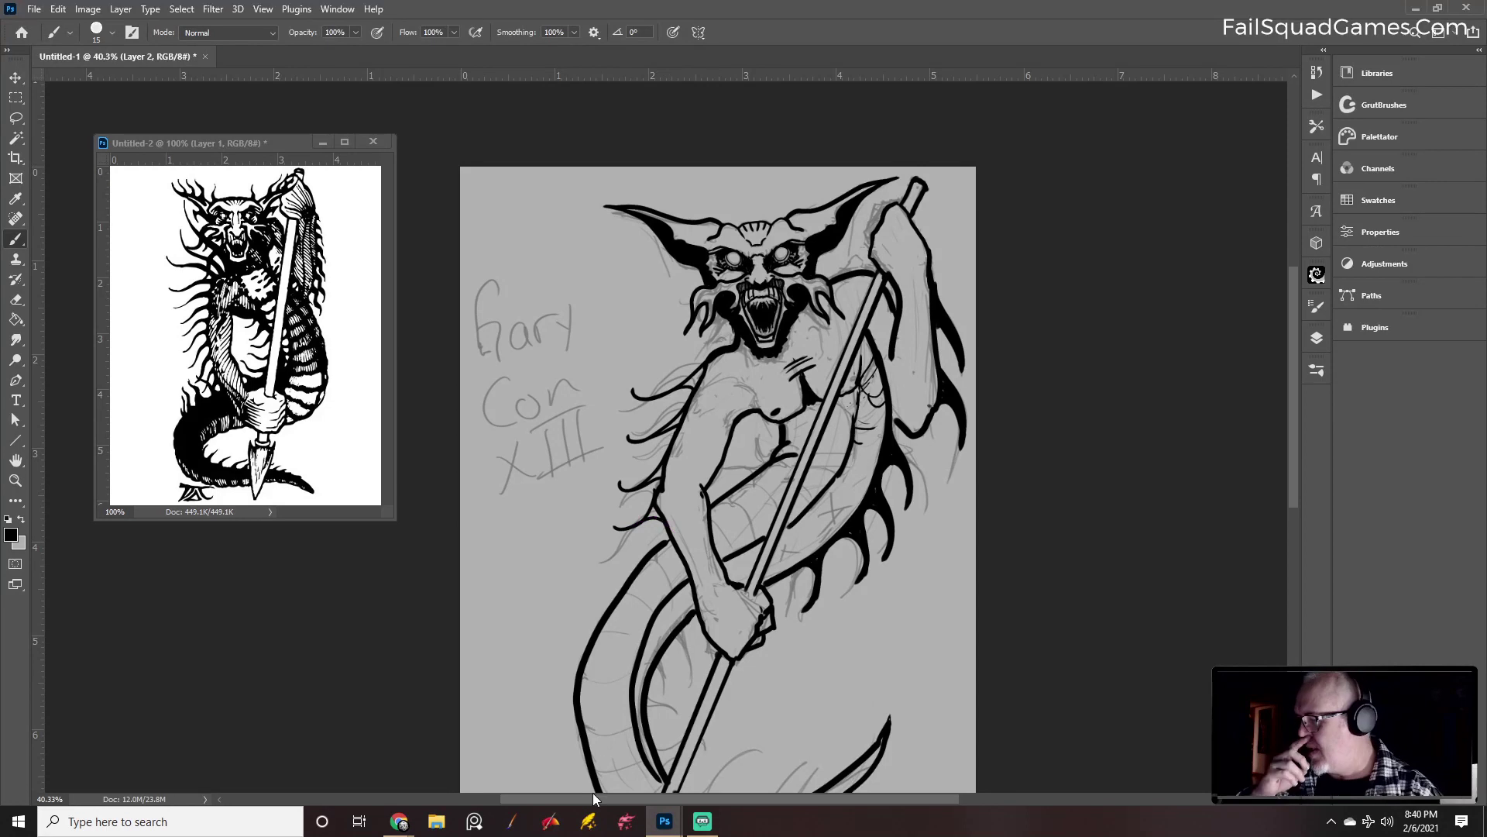
{"action": "mouse_move", "coordinate": [911, 495]}
{"action": "left_mouse_down"}
{"action": "mouse_move", "coordinate": [905, 530]}
{"action": "mouse_move", "coordinate": [906, 512]}
{"action": "left_mouse_up"}
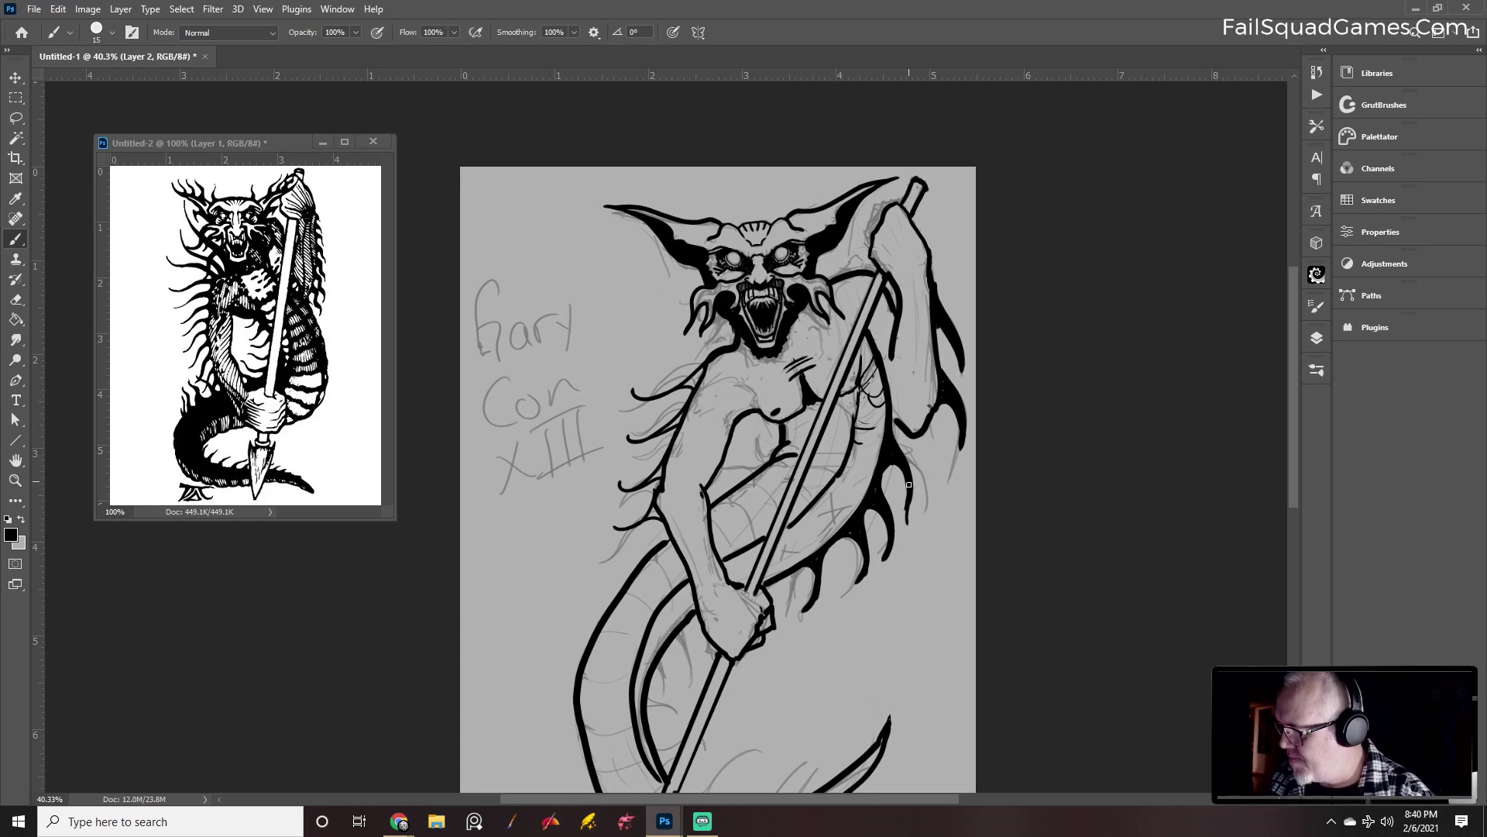
{"action": "left_click_drag", "start_coordinate": [907, 495], "coordinate": [910, 531]}
{"action": "mouse_move", "coordinate": [941, 305]}
{"action": "left_mouse_down"}
{"action": "mouse_move", "coordinate": [927, 254]}
{"action": "mouse_move", "coordinate": [931, 283]}
{"action": "left_mouse_up"}
{"action": "key", "text": "ctrl+z"}
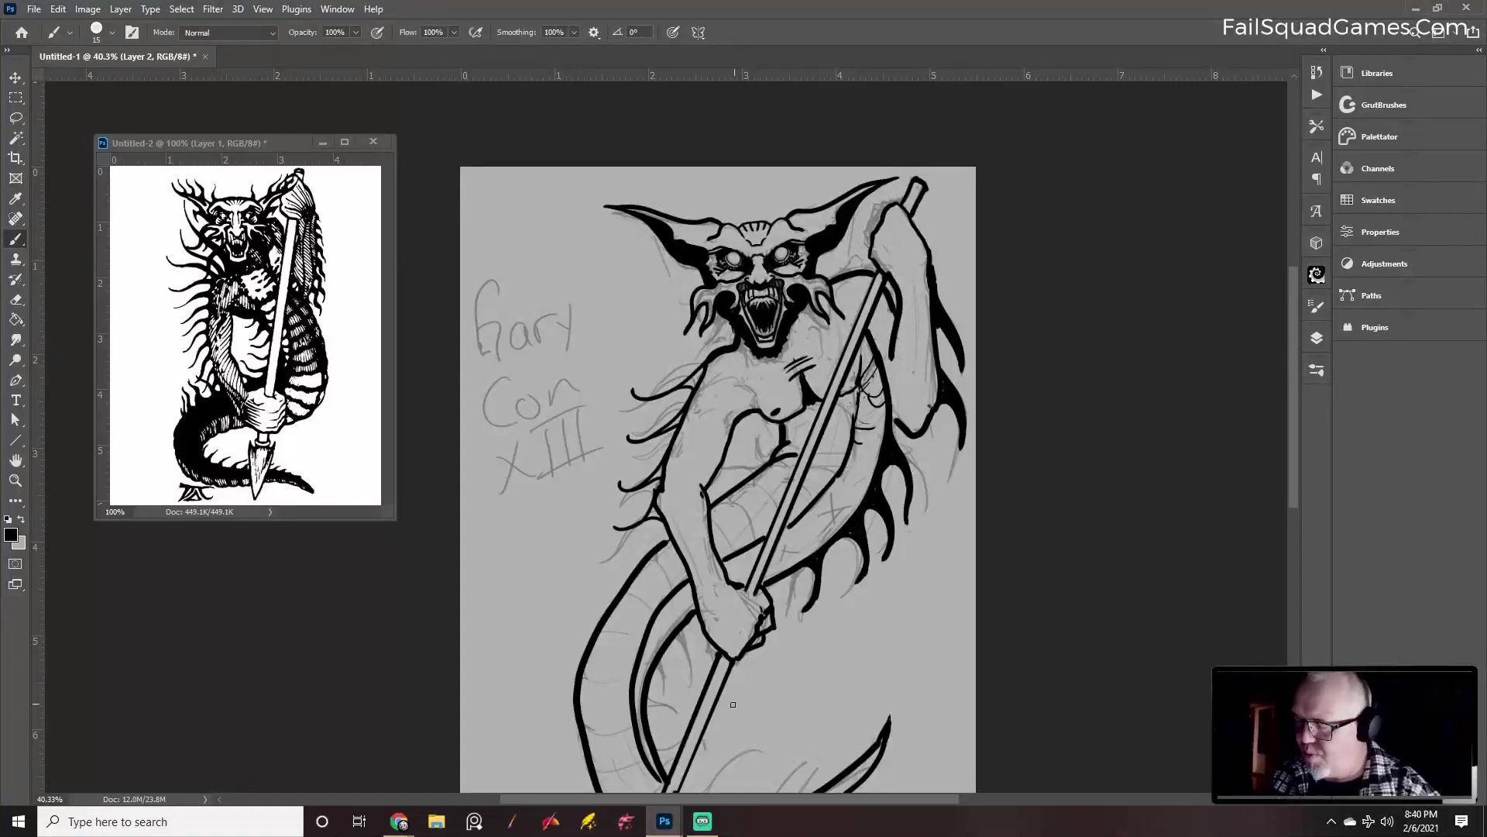
Ink small curling spines along the tail's inner curve, from below the gripping hand to near the tail tip
{"action": "scroll", "coordinate": [762, 702], "scroll_direction": "down", "scroll_amount": 5}
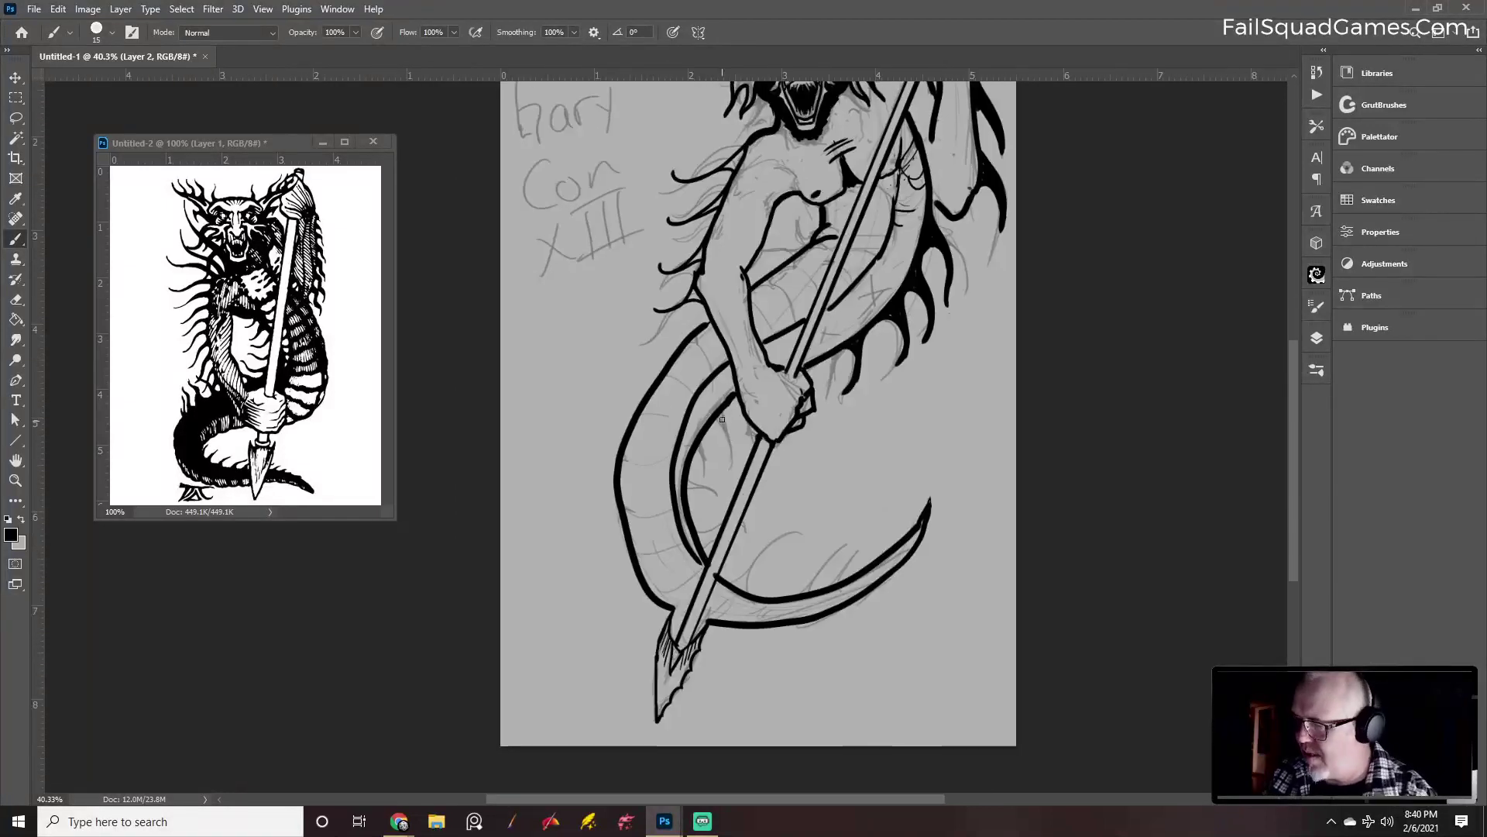
{"action": "mouse_move", "coordinate": [726, 400]}
{"action": "left_mouse_down"}
{"action": "mouse_move", "coordinate": [727, 483]}
{"action": "mouse_move", "coordinate": [716, 420]}
{"action": "mouse_move", "coordinate": [702, 427]}
{"action": "mouse_move", "coordinate": [695, 539]}
{"action": "left_mouse_up"}
{"action": "mouse_move", "coordinate": [688, 489]}
{"action": "left_mouse_down"}
{"action": "mouse_move", "coordinate": [718, 496]}
{"action": "mouse_move", "coordinate": [714, 530]}
{"action": "mouse_move", "coordinate": [735, 518]}
{"action": "mouse_move", "coordinate": [770, 530]}
{"action": "mouse_move", "coordinate": [738, 527]}
{"action": "mouse_move", "coordinate": [706, 571]}
{"action": "mouse_move", "coordinate": [743, 577]}
{"action": "mouse_move", "coordinate": [784, 552]}
{"action": "mouse_move", "coordinate": [748, 569]}
{"action": "mouse_move", "coordinate": [753, 601]}
{"action": "mouse_move", "coordinate": [842, 570]}
{"action": "mouse_move", "coordinate": [814, 574]}
{"action": "mouse_move", "coordinate": [804, 596]}
{"action": "mouse_move", "coordinate": [851, 587]}
{"action": "mouse_move", "coordinate": [899, 521]}
{"action": "left_mouse_up"}
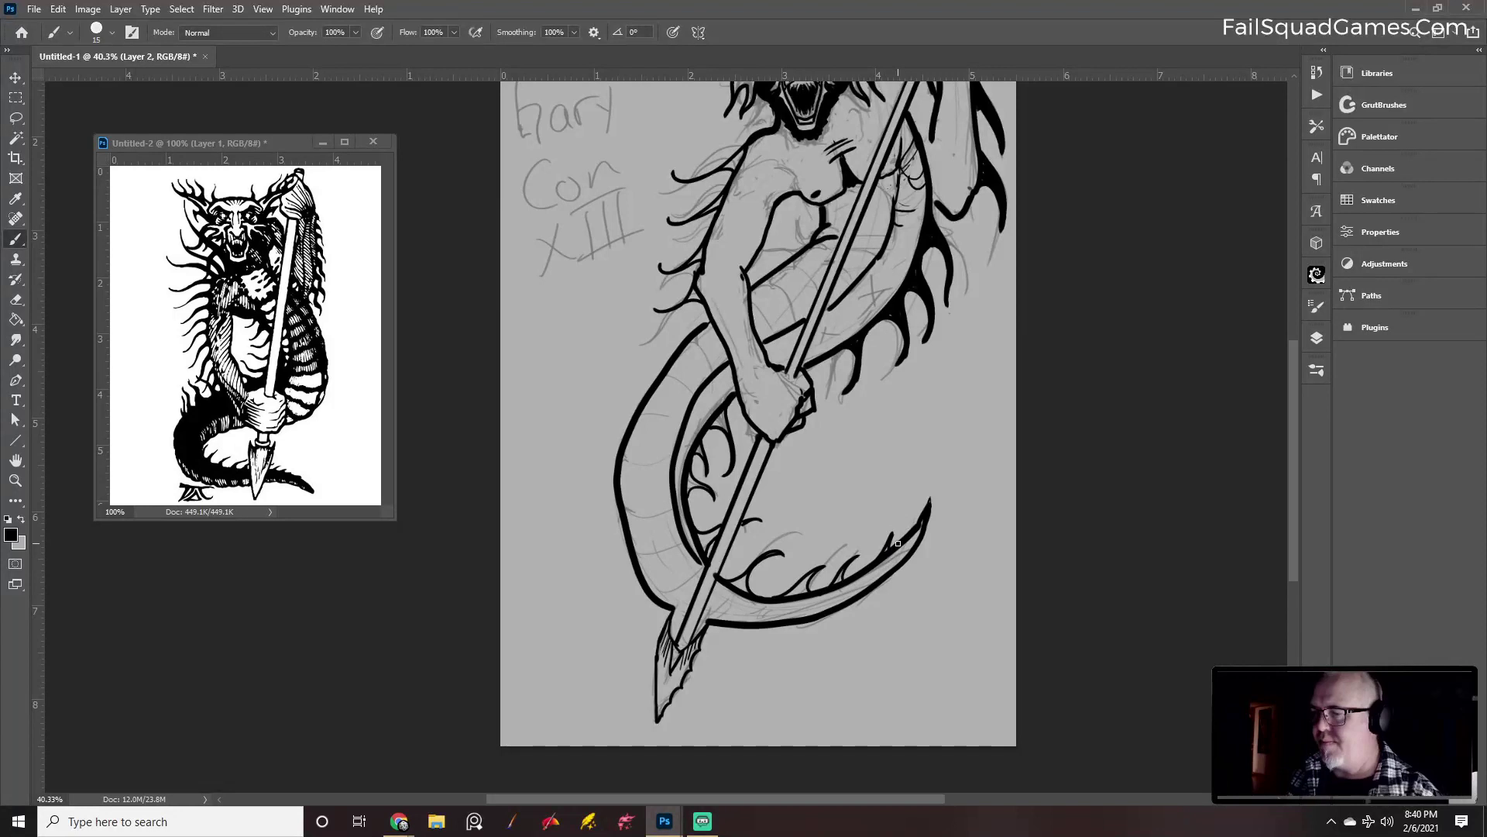
Set the brush smoothing to 0% and ink the curved chest contour beside the chin and spear shaft
{"action": "scroll", "coordinate": [728, 353], "scroll_direction": "down", "scroll_amount": 3}
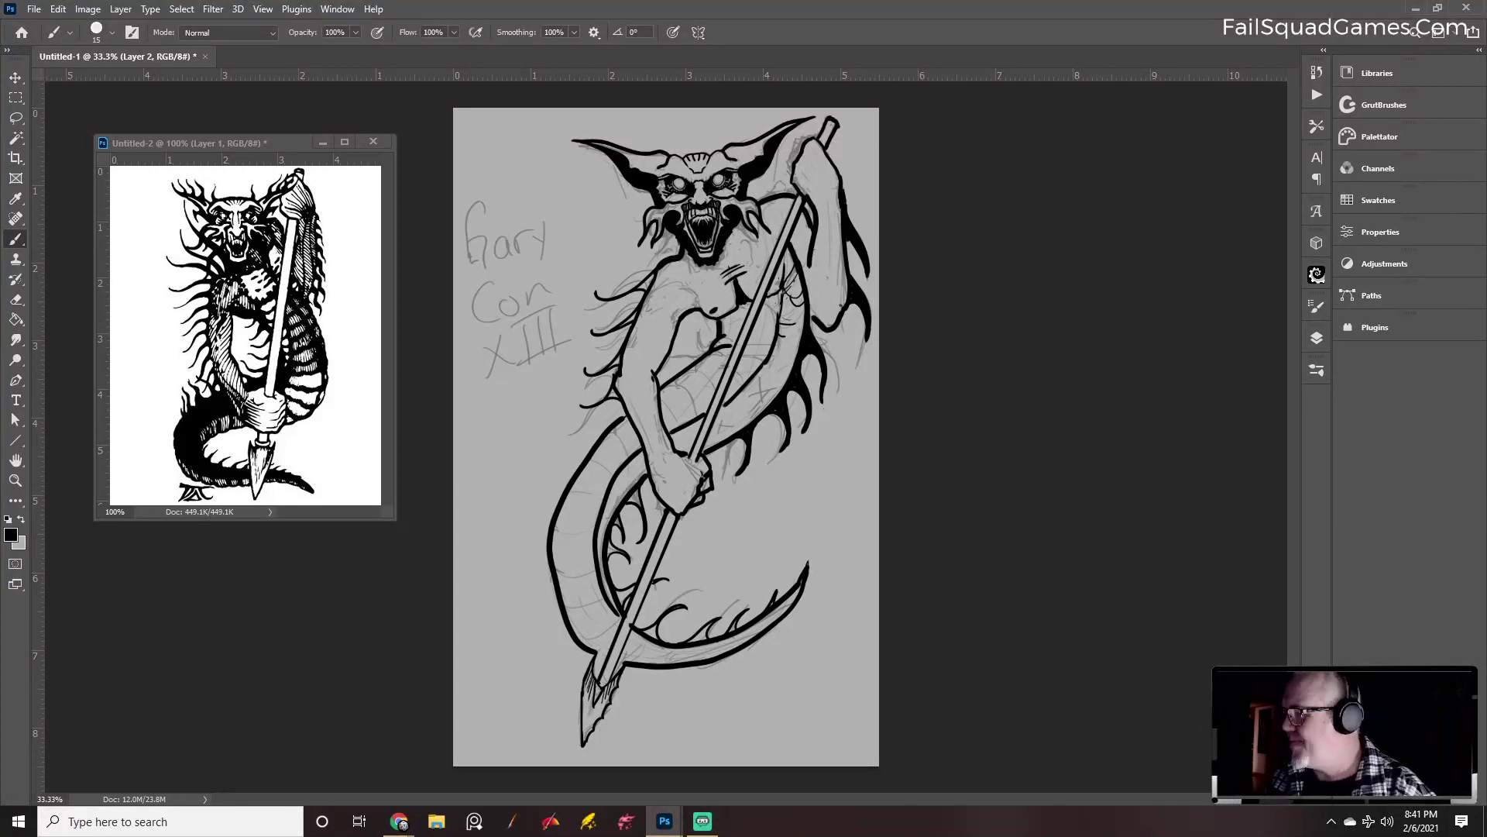
{"action": "left_click", "coordinate": [573, 32]}
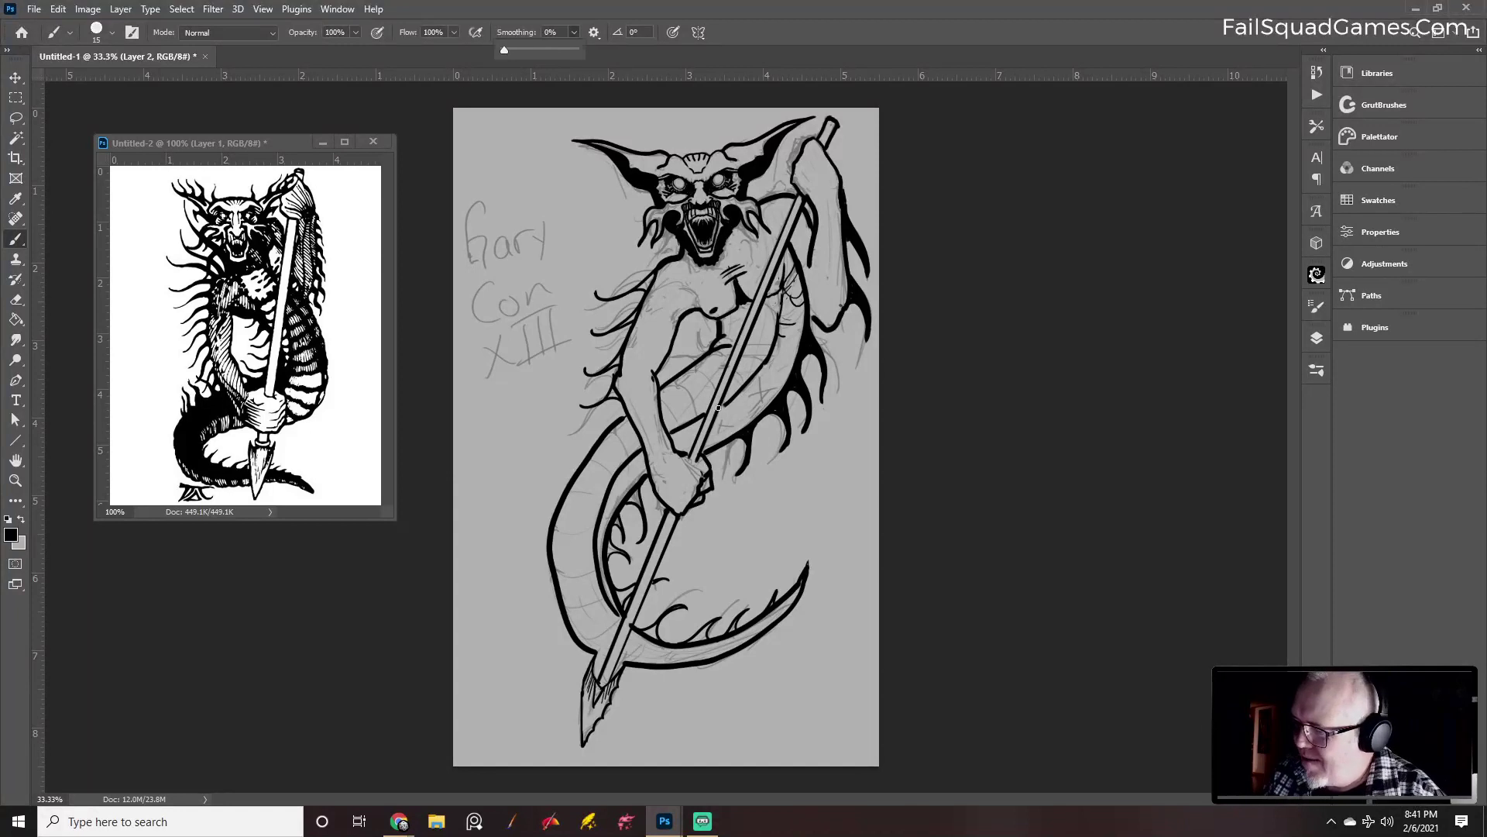
{"action": "left_click", "coordinate": [733, 398]}
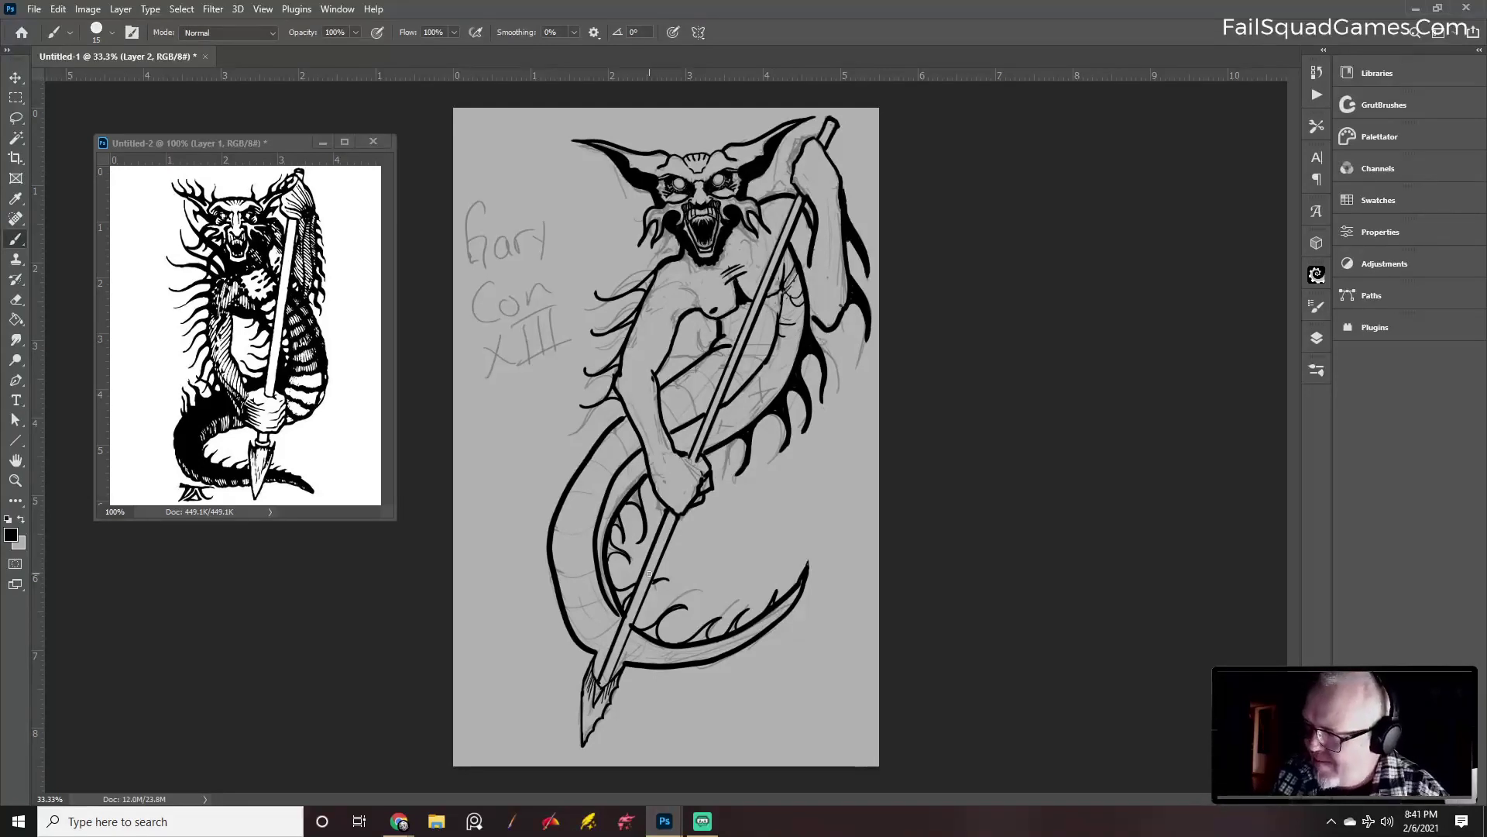
{"action": "key", "text": "e"}
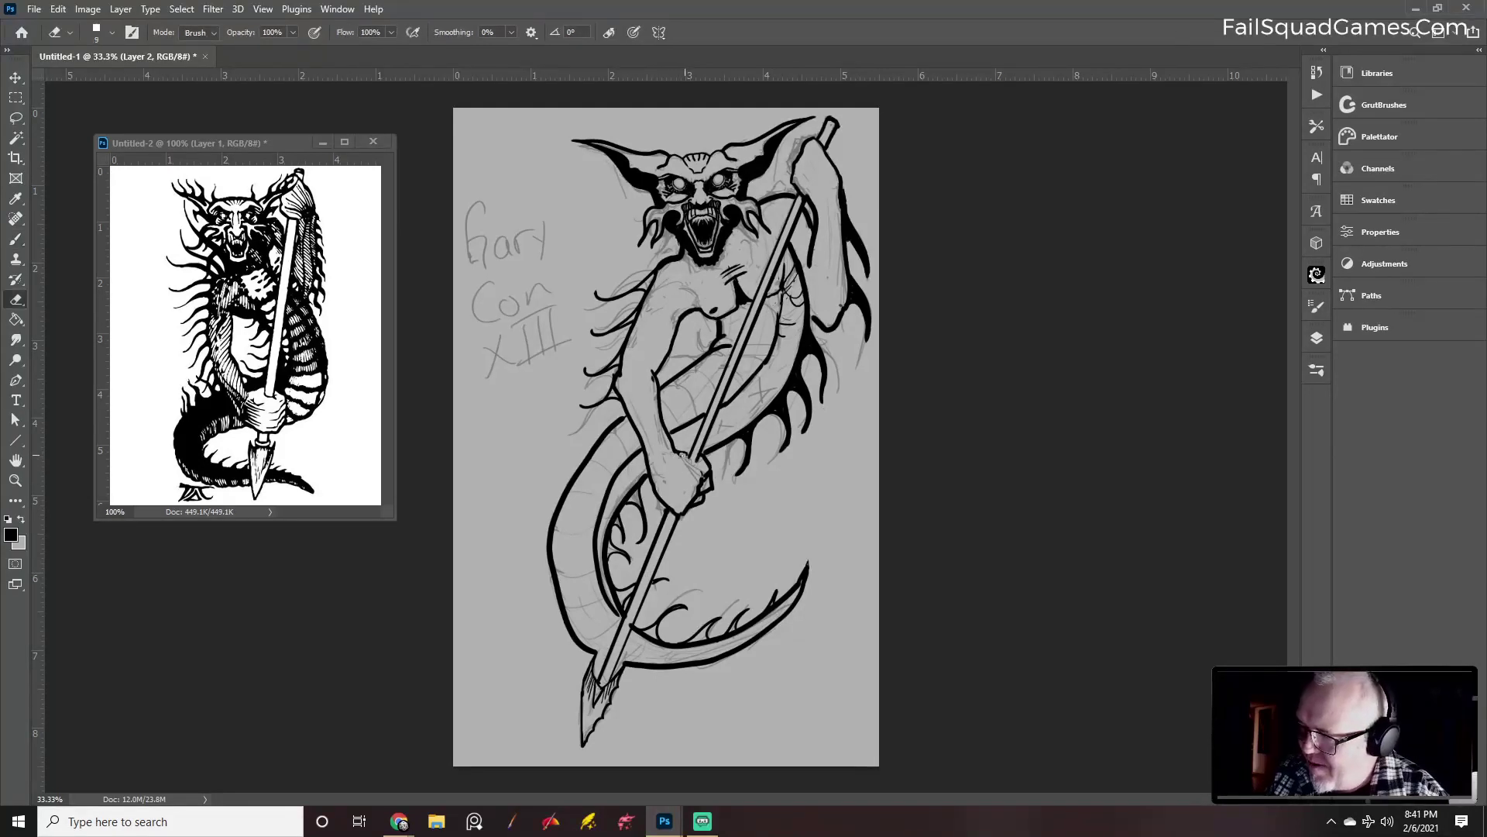
{"action": "key", "text": "b"}
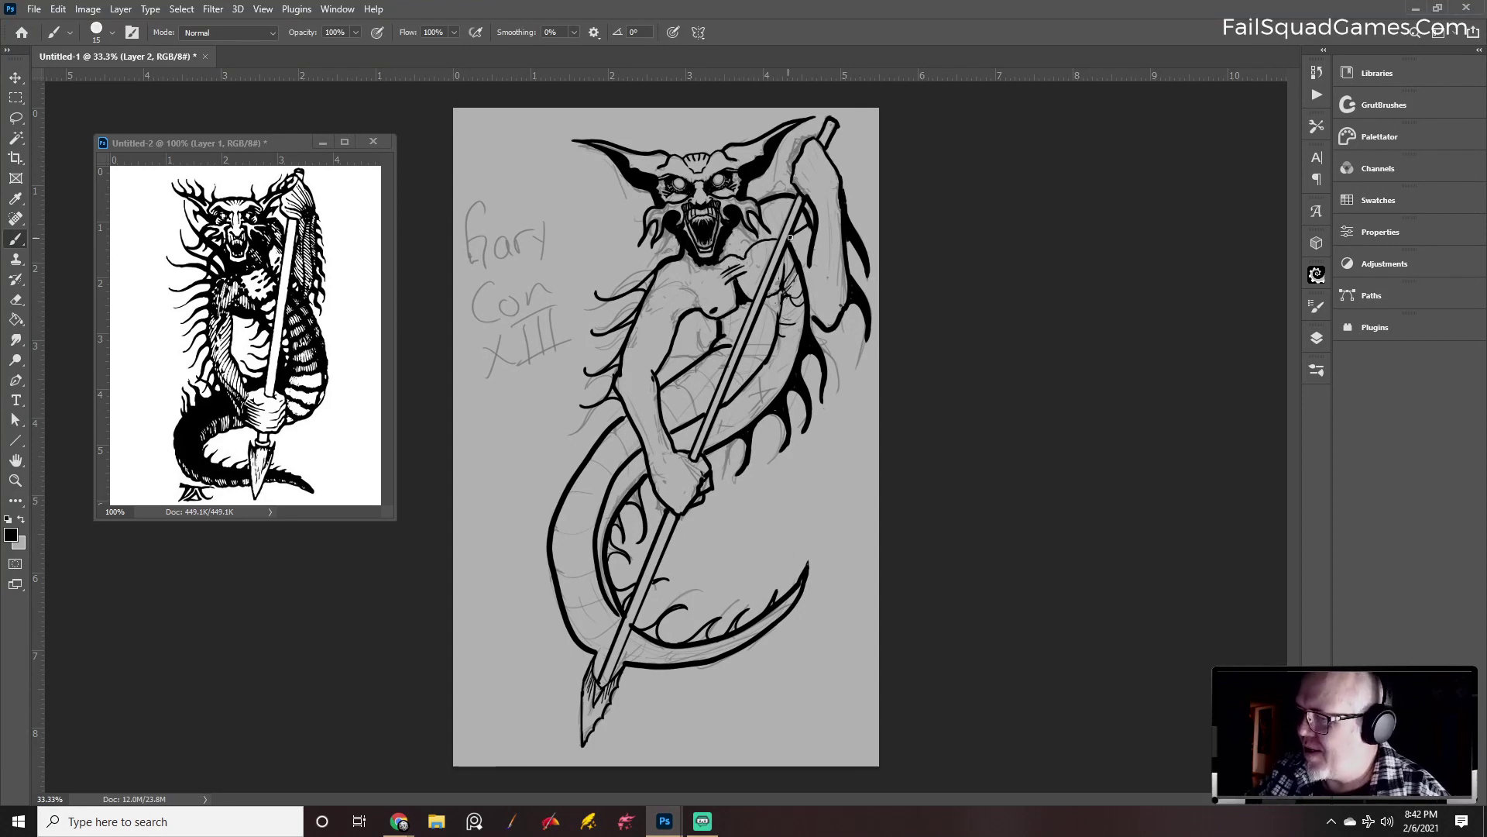
Fill the neck area between the head and raised arm and the collar above the lowered arm's shoulder with black
{"action": "left_click", "coordinate": [16, 319]}
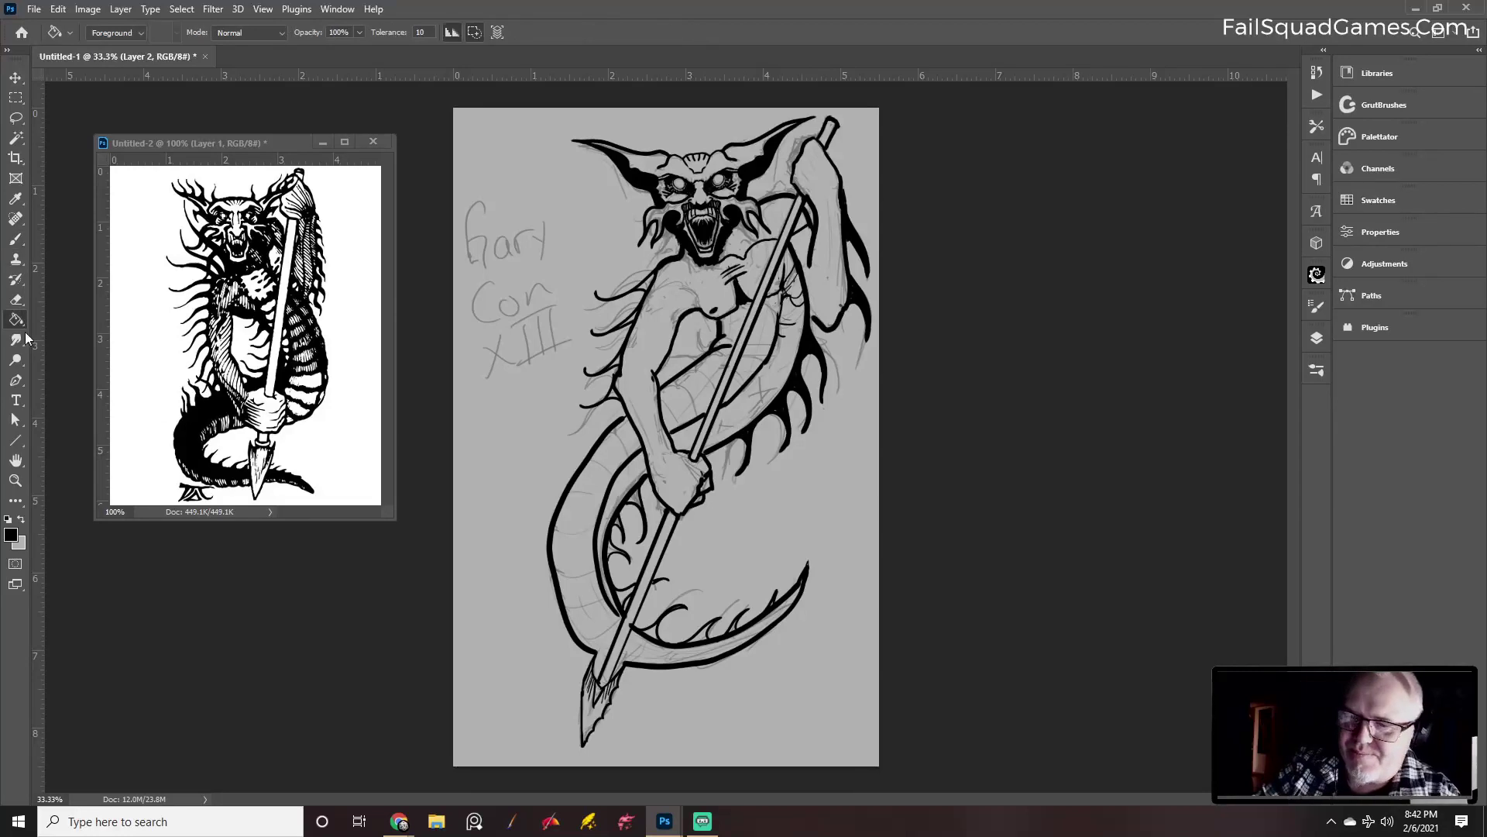
{"action": "left_click", "coordinate": [802, 223]}
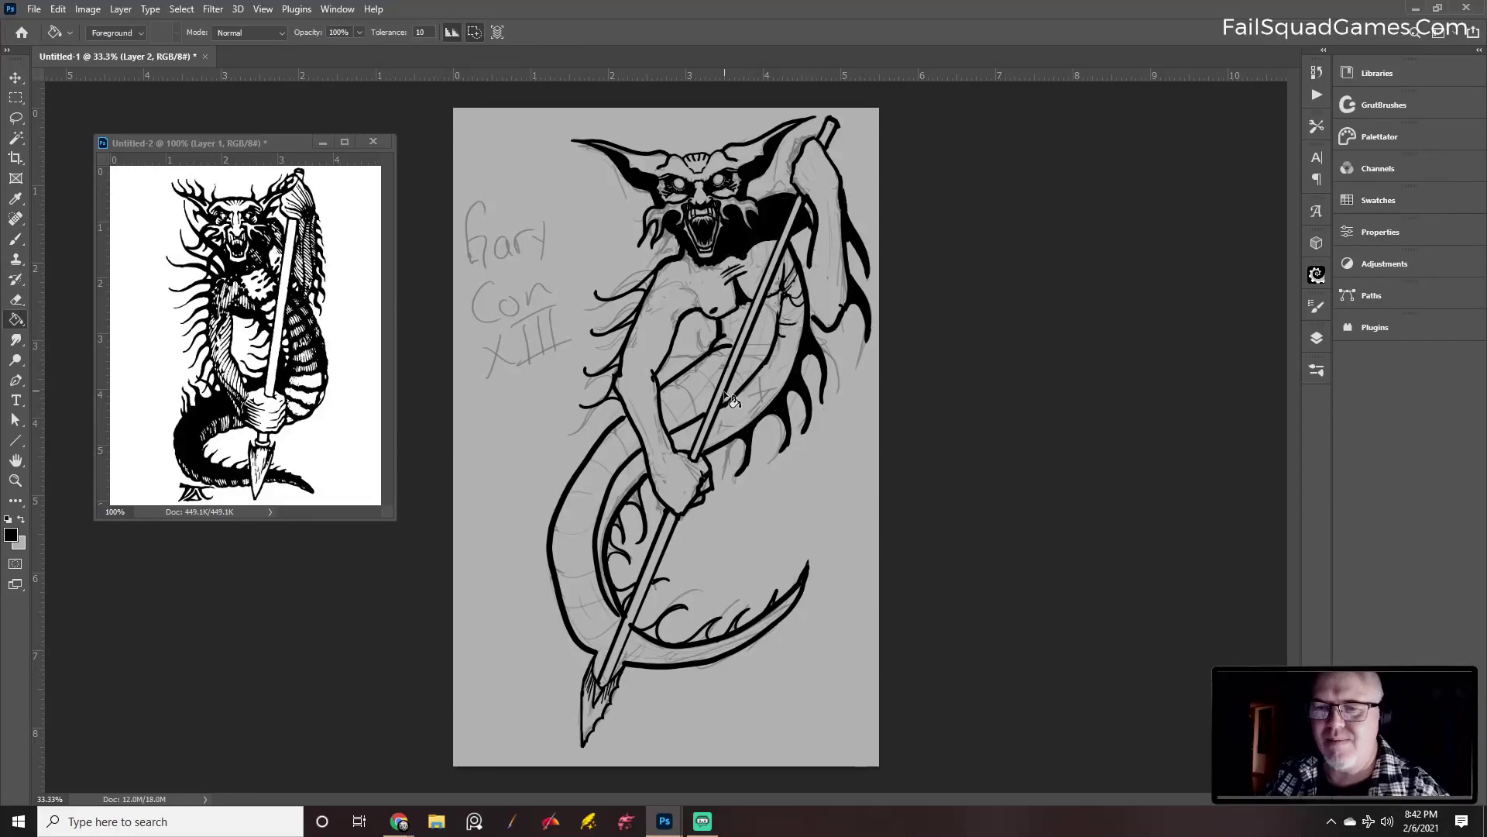
{"action": "key", "text": "ctrl+z"}
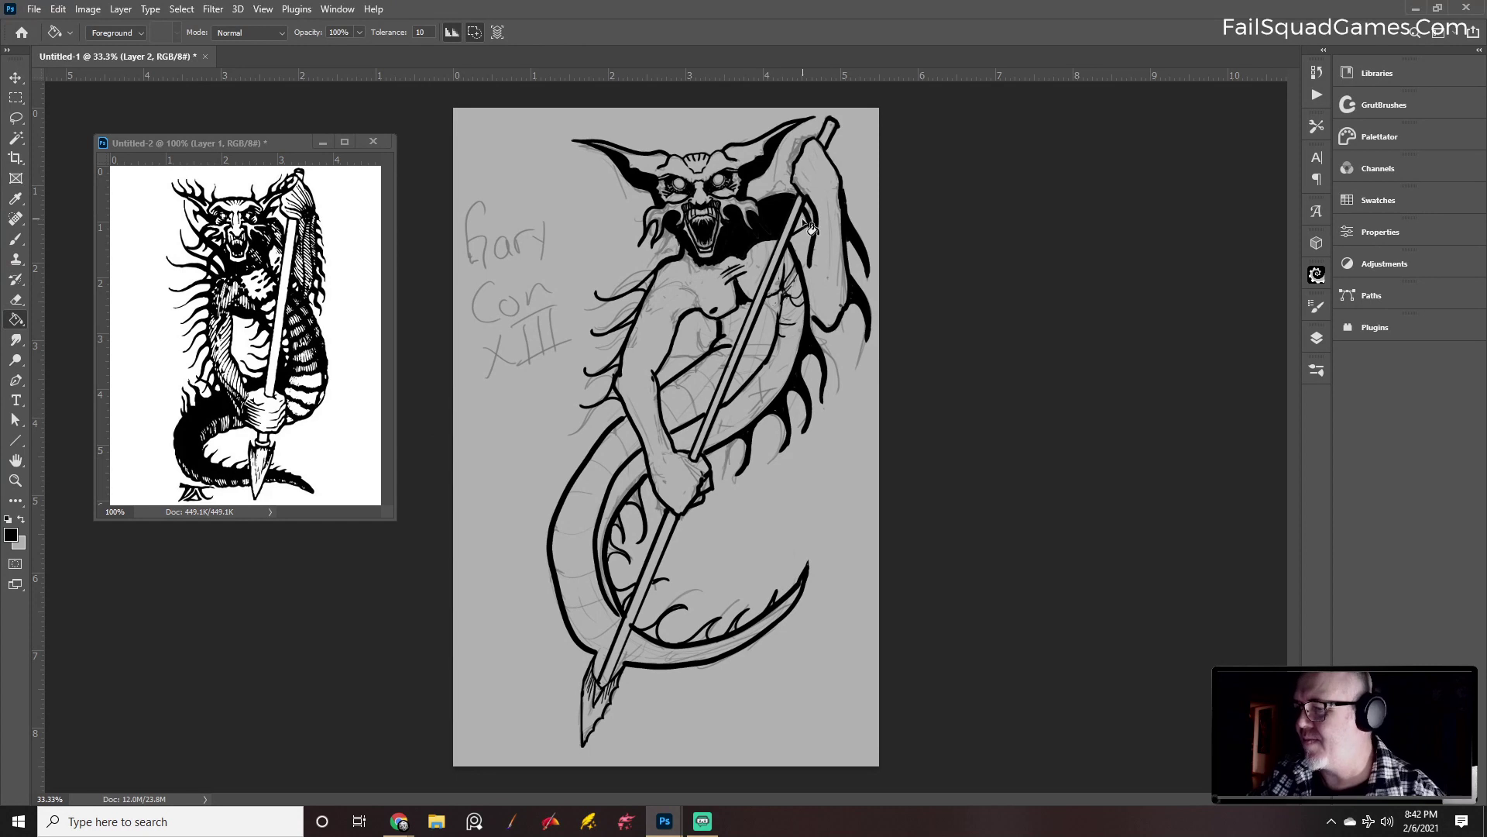
{"action": "key", "text": "b"}
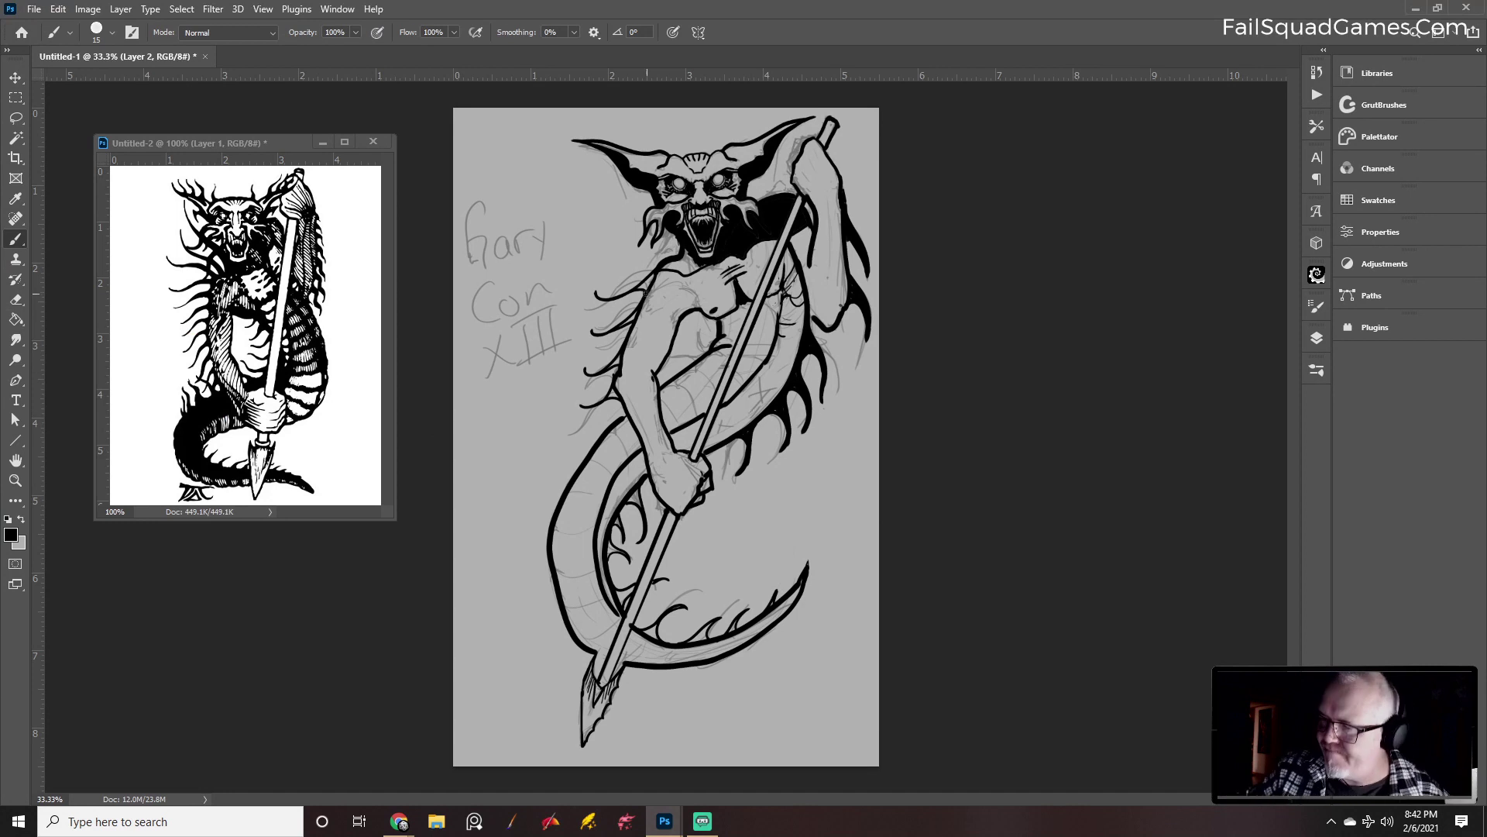
{"action": "key", "text": "g"}
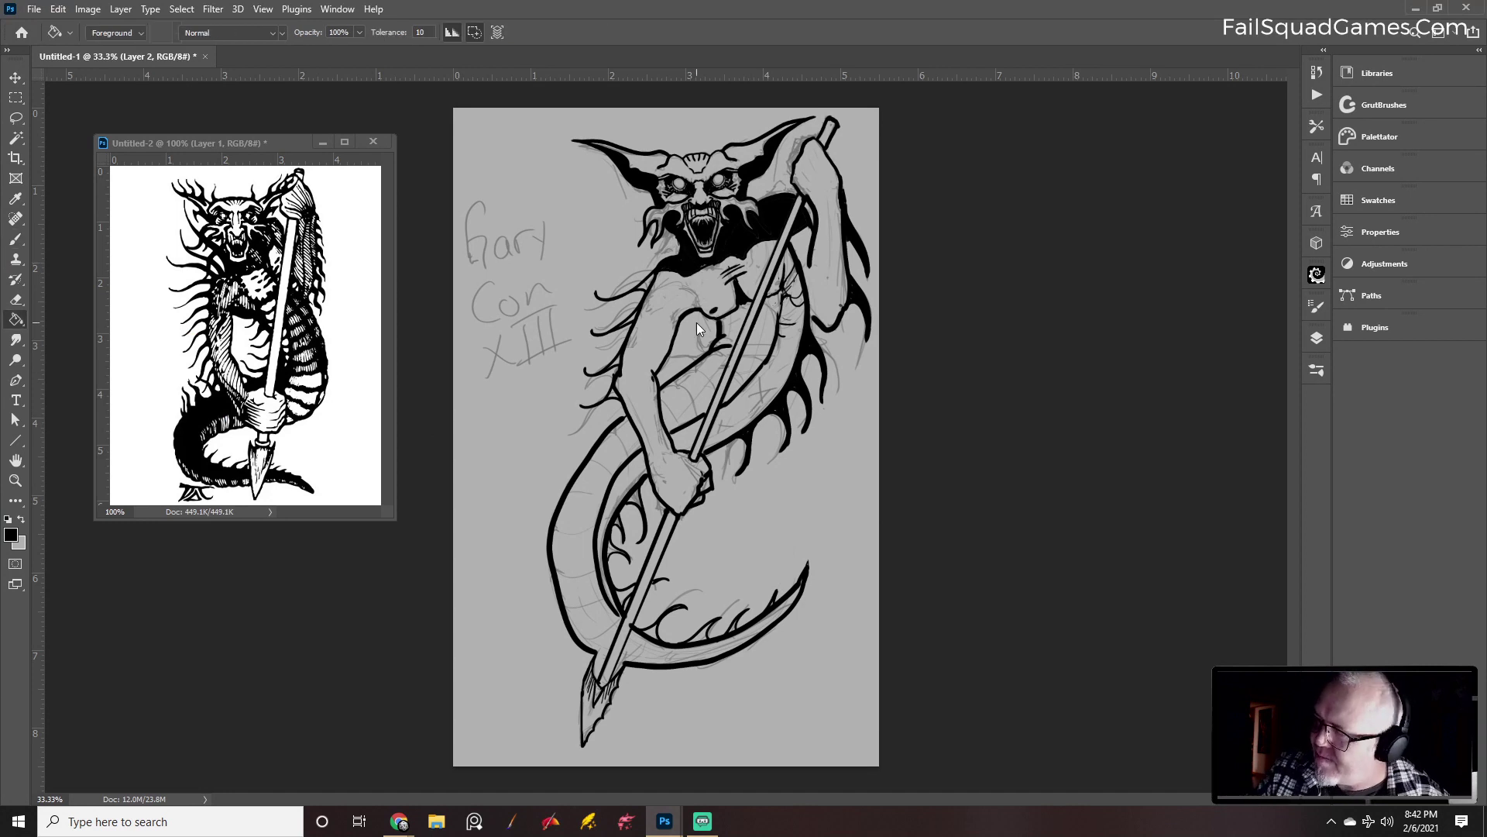
Fill the gaps at the bases of the curling spines along the tail's inner curve with black
{"action": "key", "text": "b"}
{"action": "key", "text": "g"}
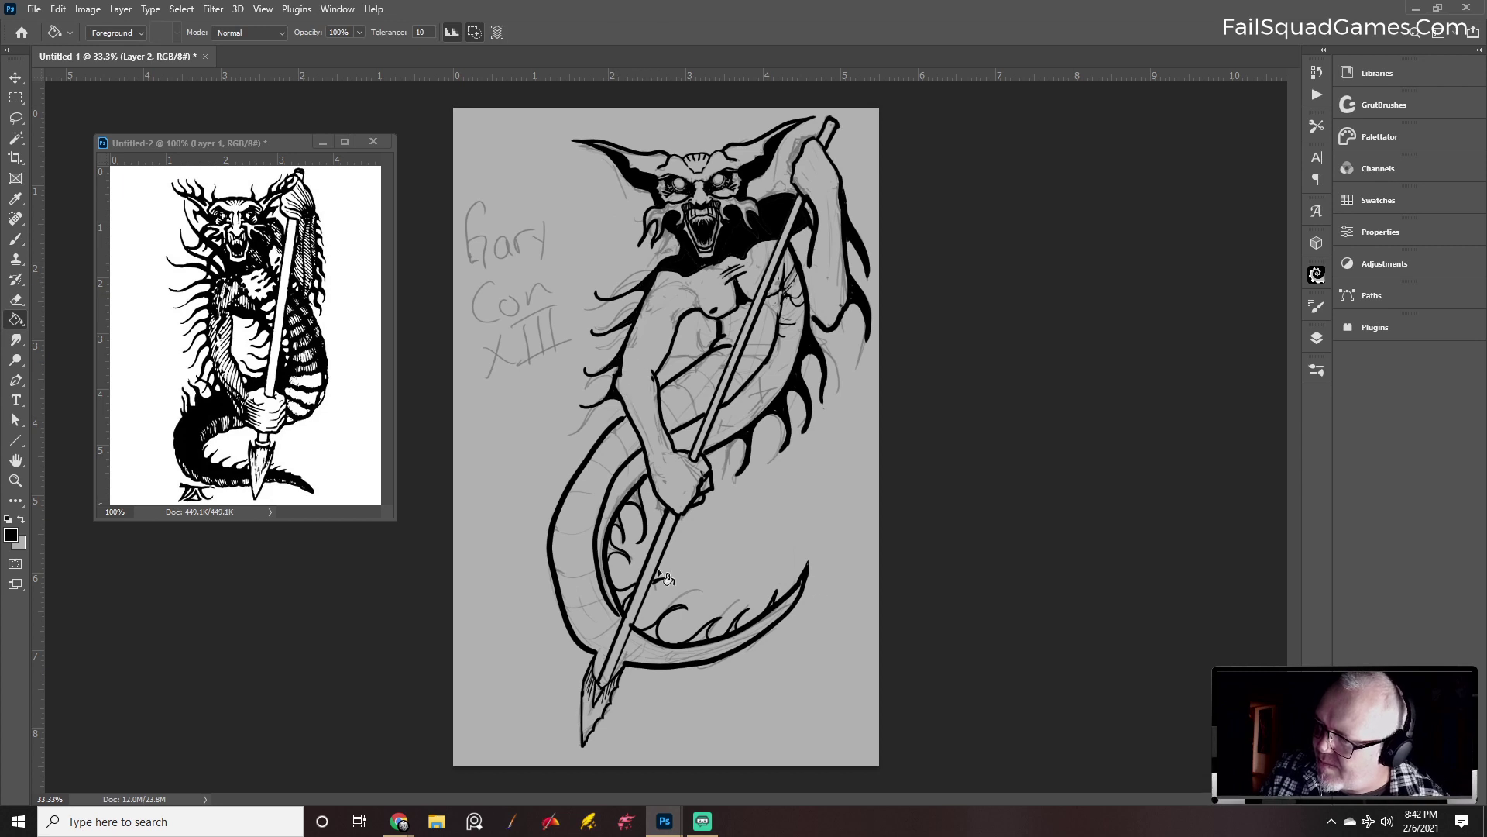
{"action": "left_click", "coordinate": [638, 503]}
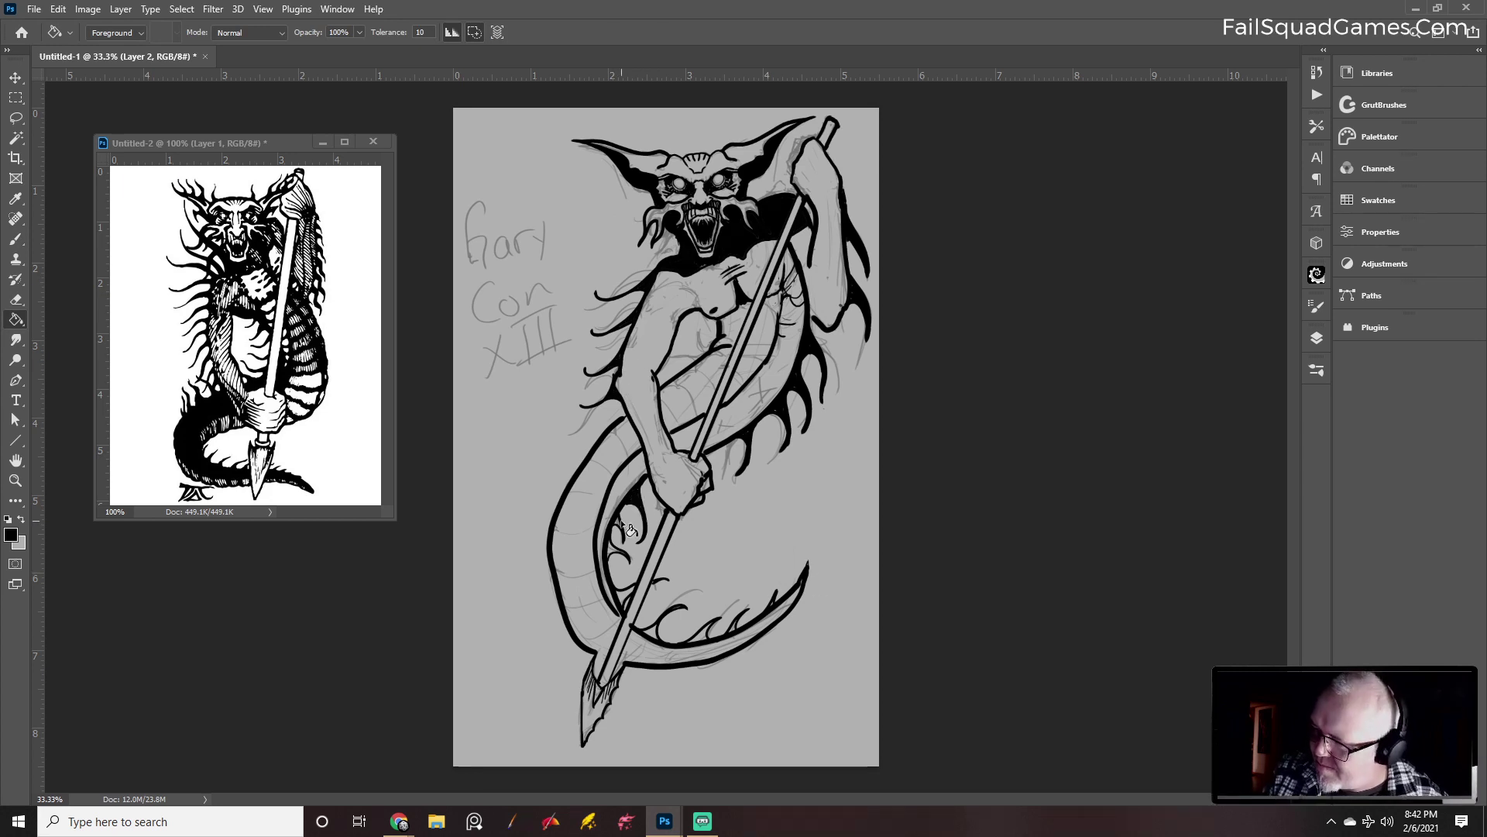
{"action": "left_click", "coordinate": [613, 553]}
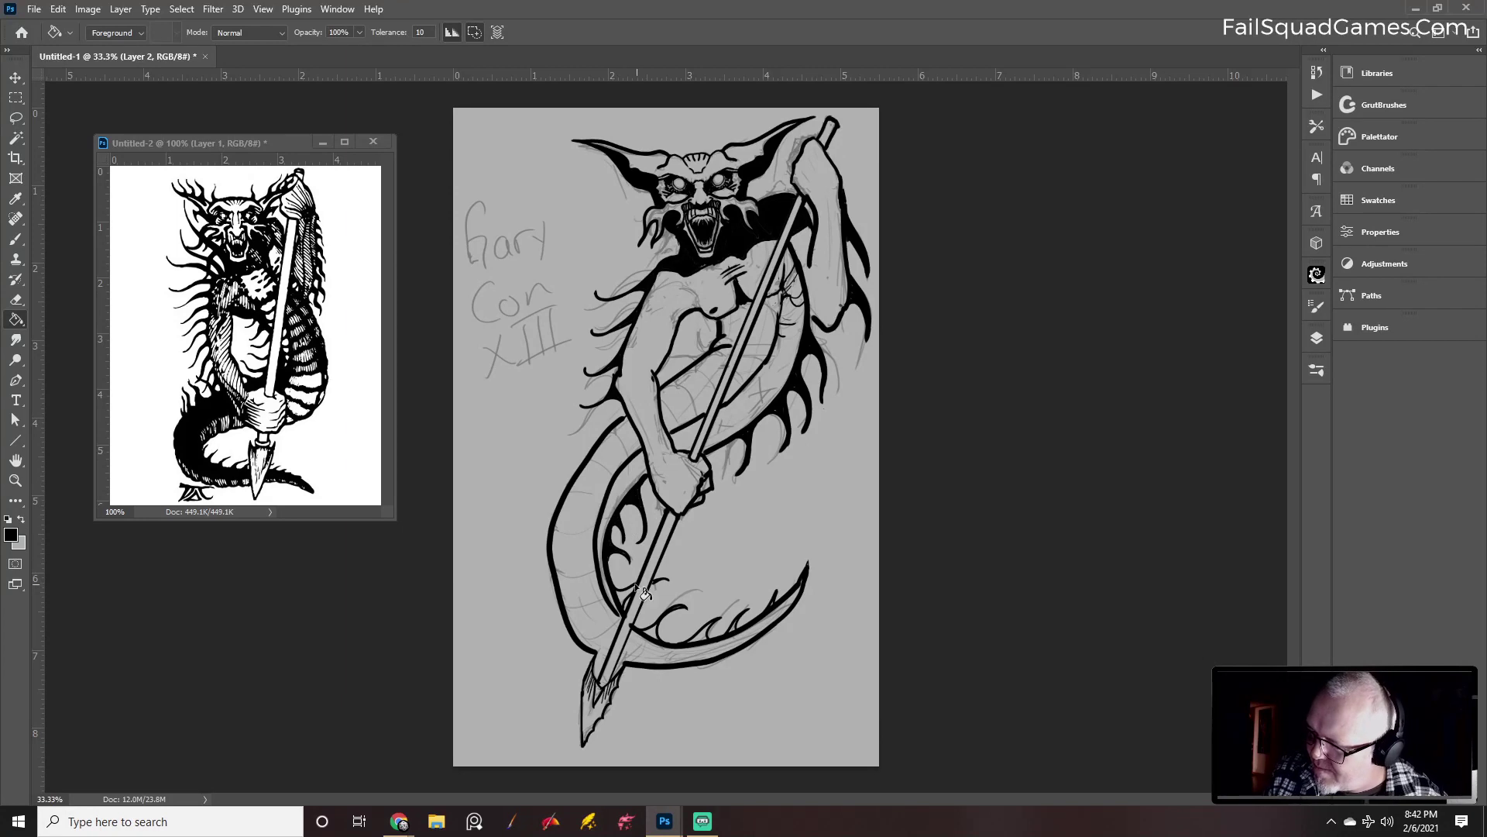
{"action": "left_click", "coordinate": [656, 638]}
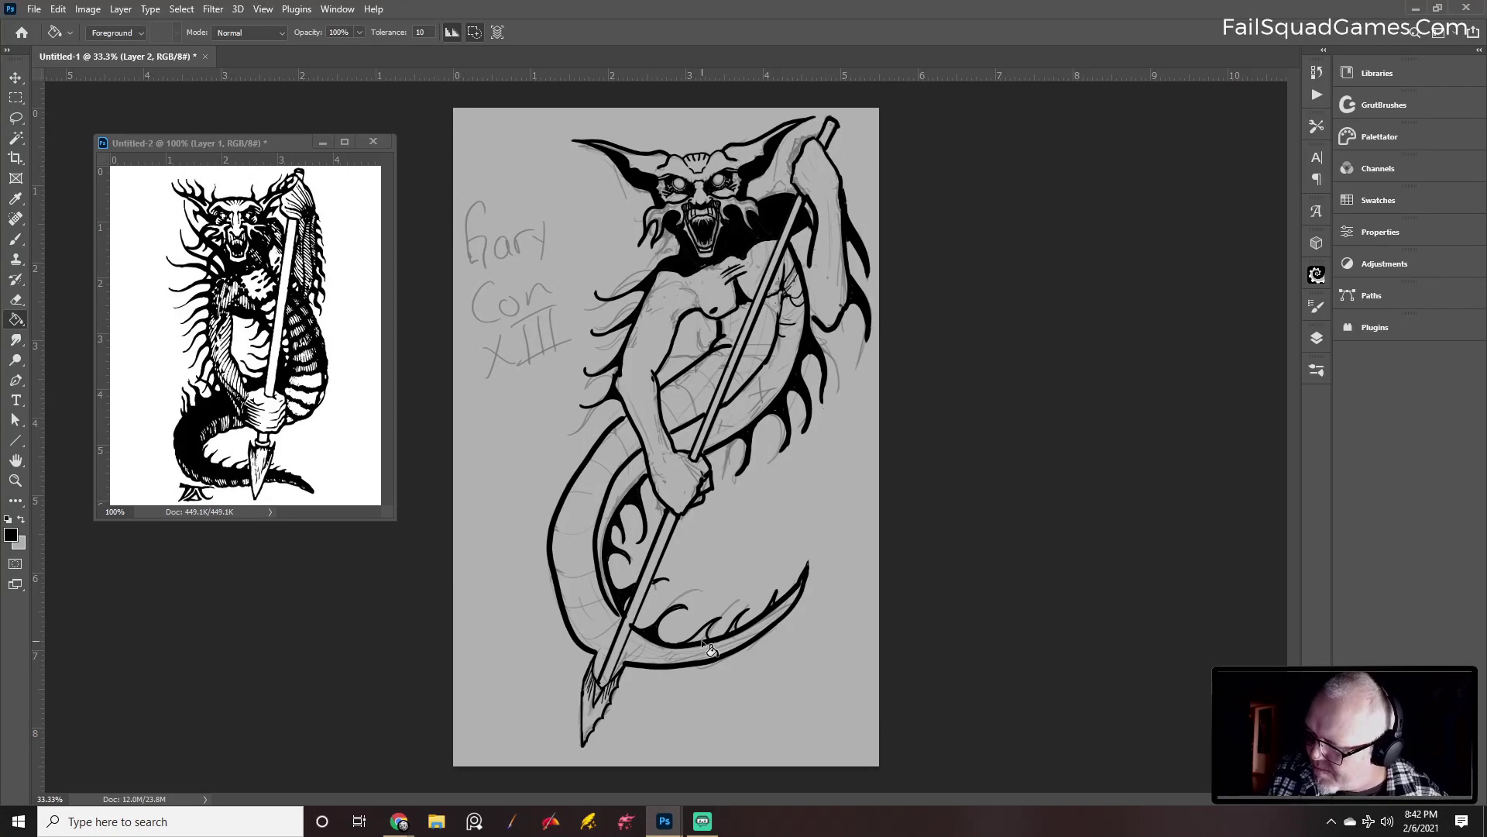
{"action": "left_click", "coordinate": [701, 635]}
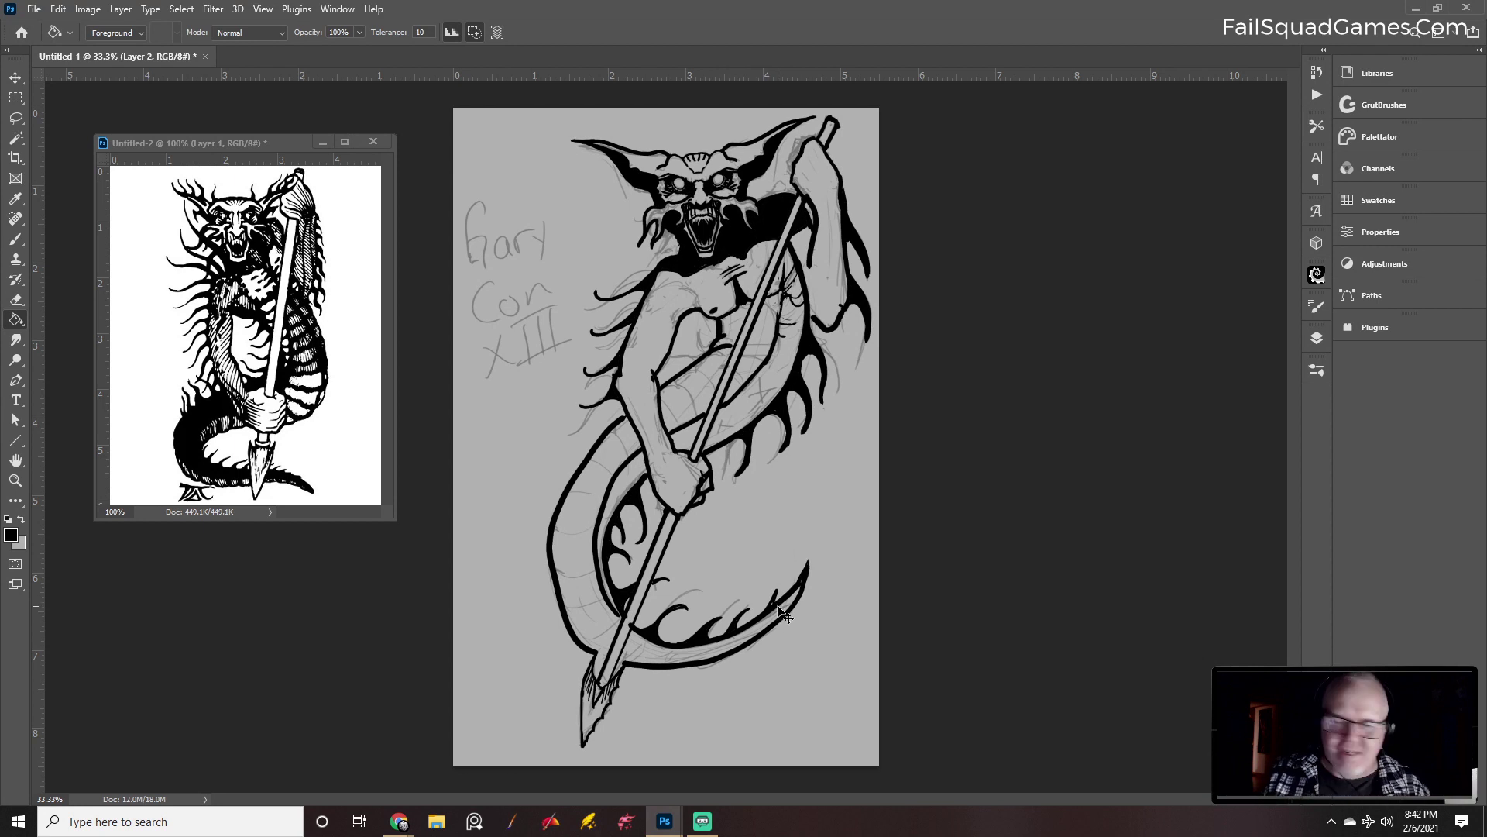
{"action": "key", "text": "ctrl+z"}
Erase the stray ink on the spear shaft where it crosses the tail's lower curve
{"action": "key", "text": "b"}
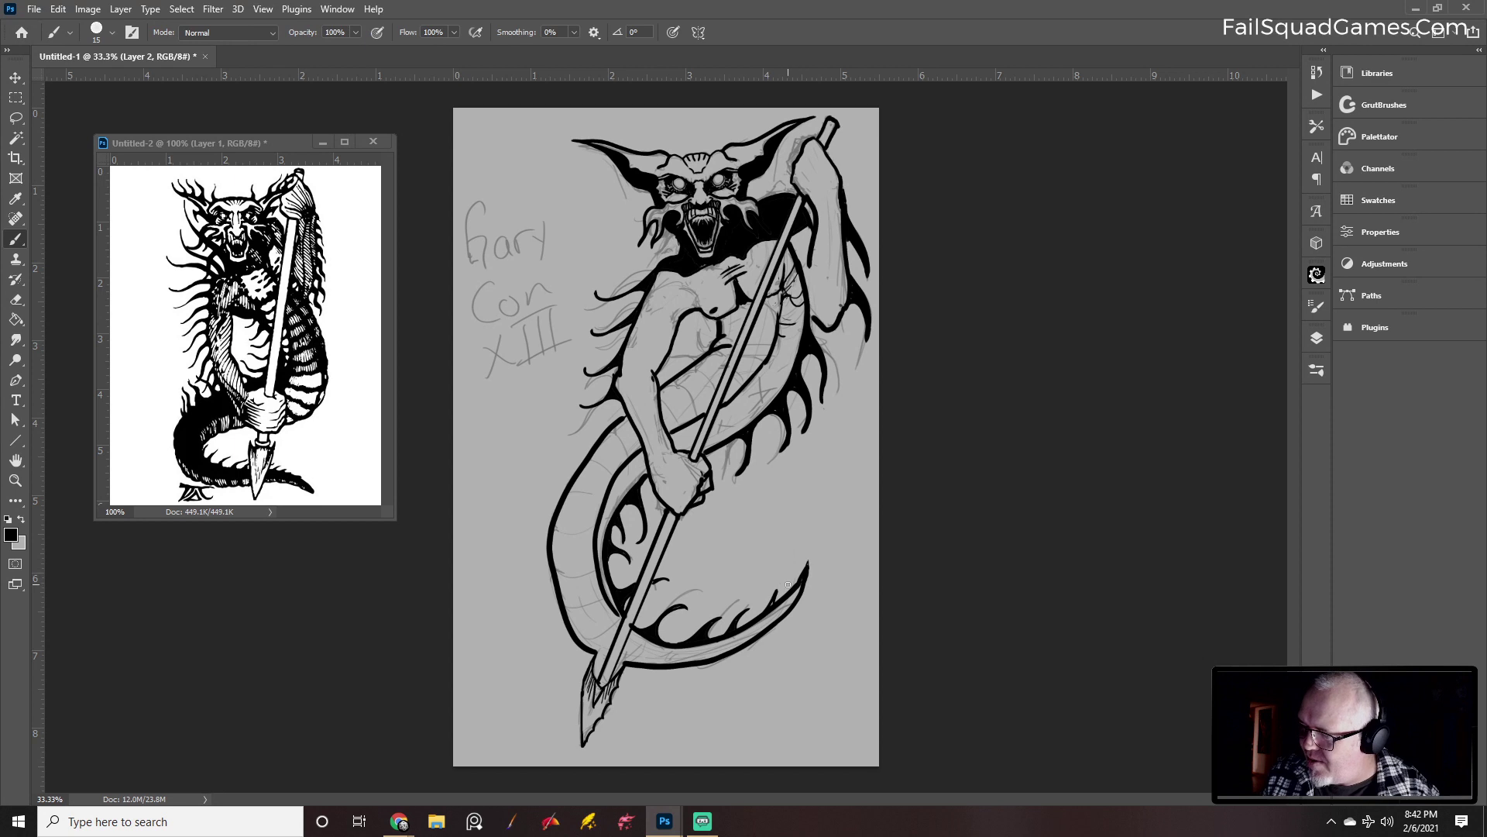
{"action": "key", "text": "e"}
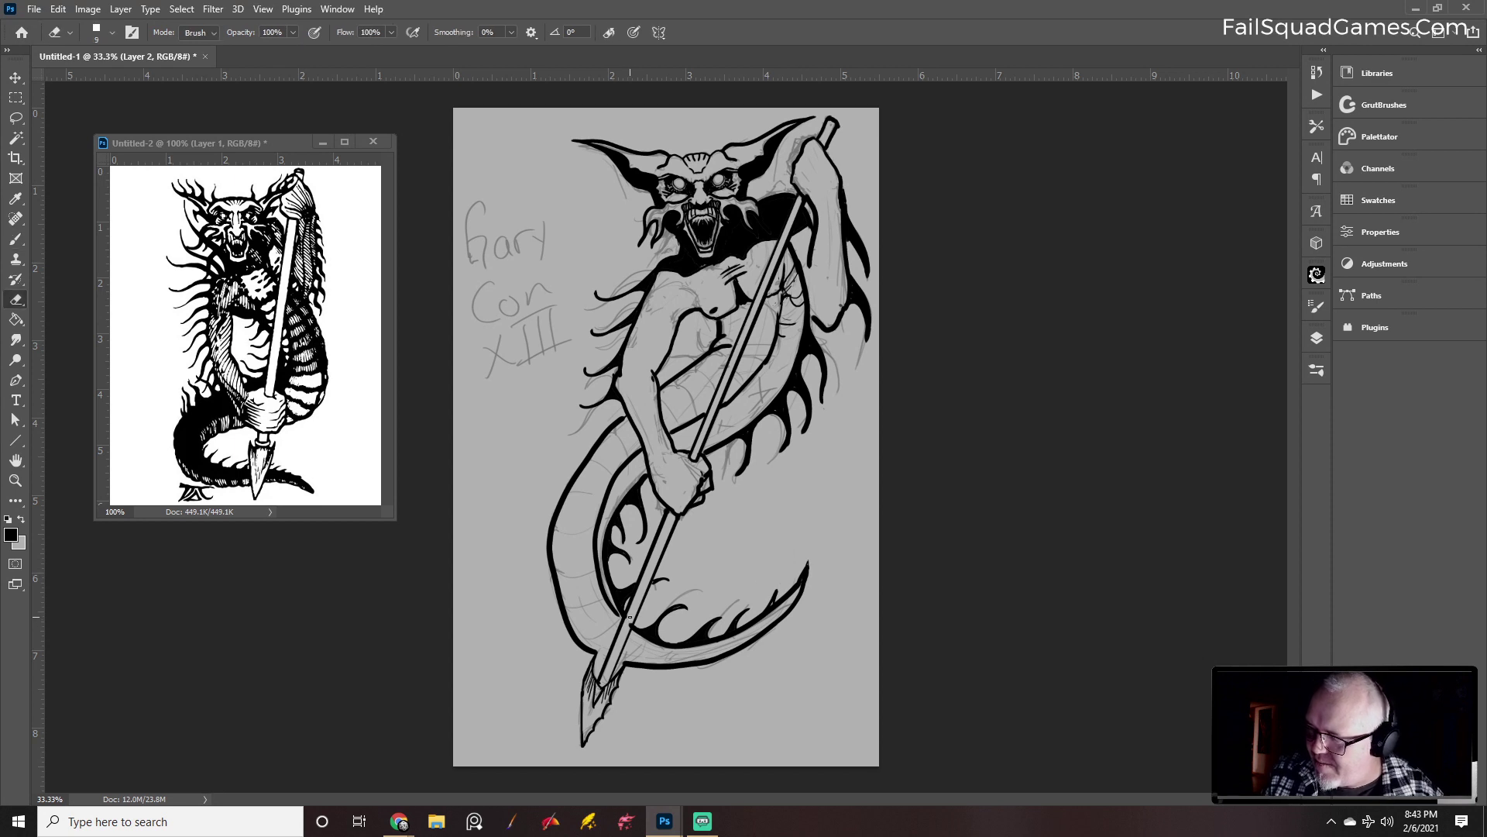
{"action": "left_click_drag", "start_coordinate": [626, 630], "coordinate": [627, 620]}
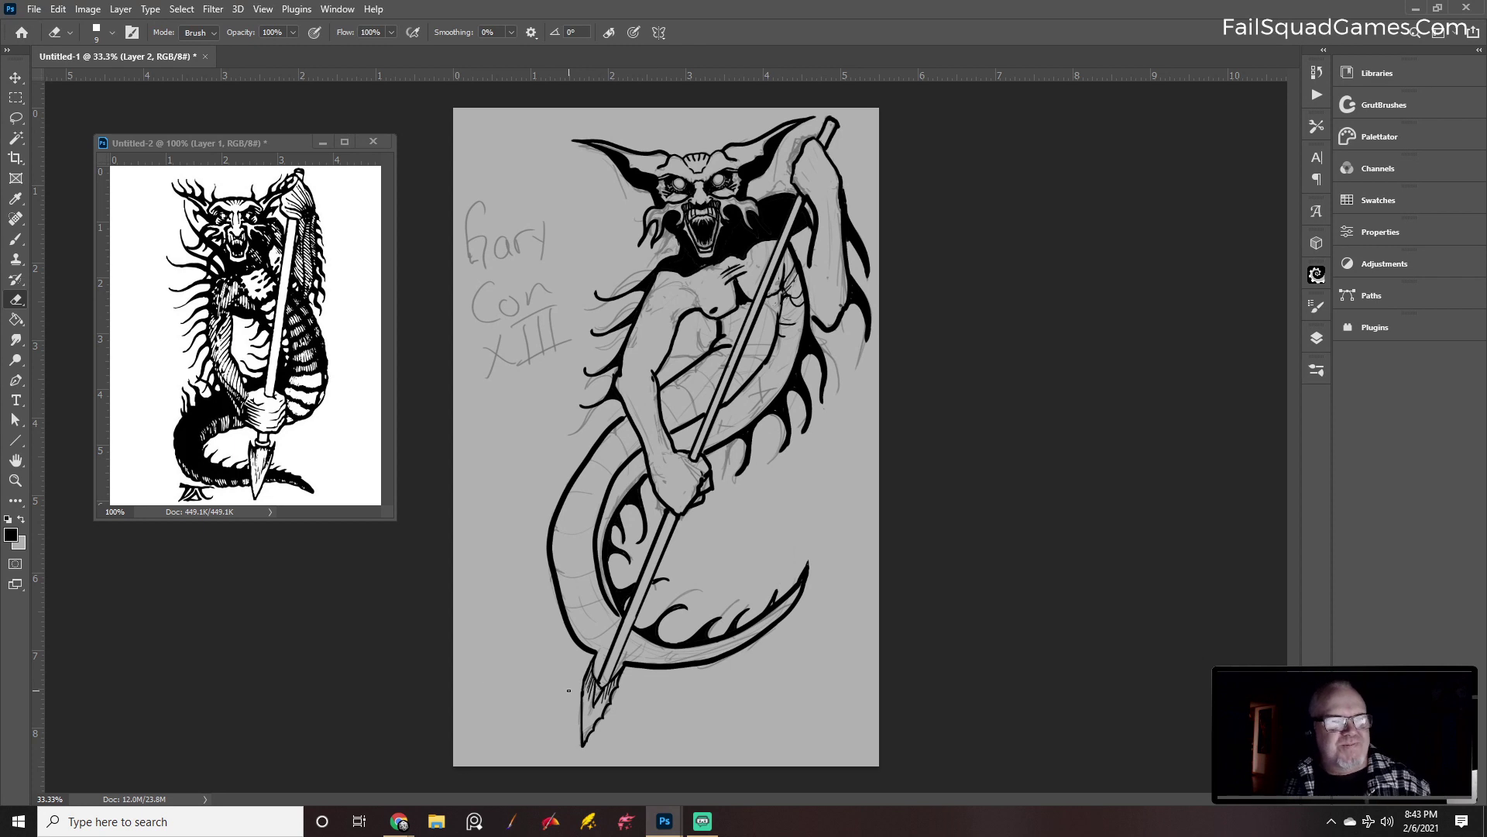
Ink the curved contour across the top of the lowered arm's shoulder
{"action": "scroll", "coordinate": [670, 447], "scroll_direction": "up", "scroll_amount": 2}
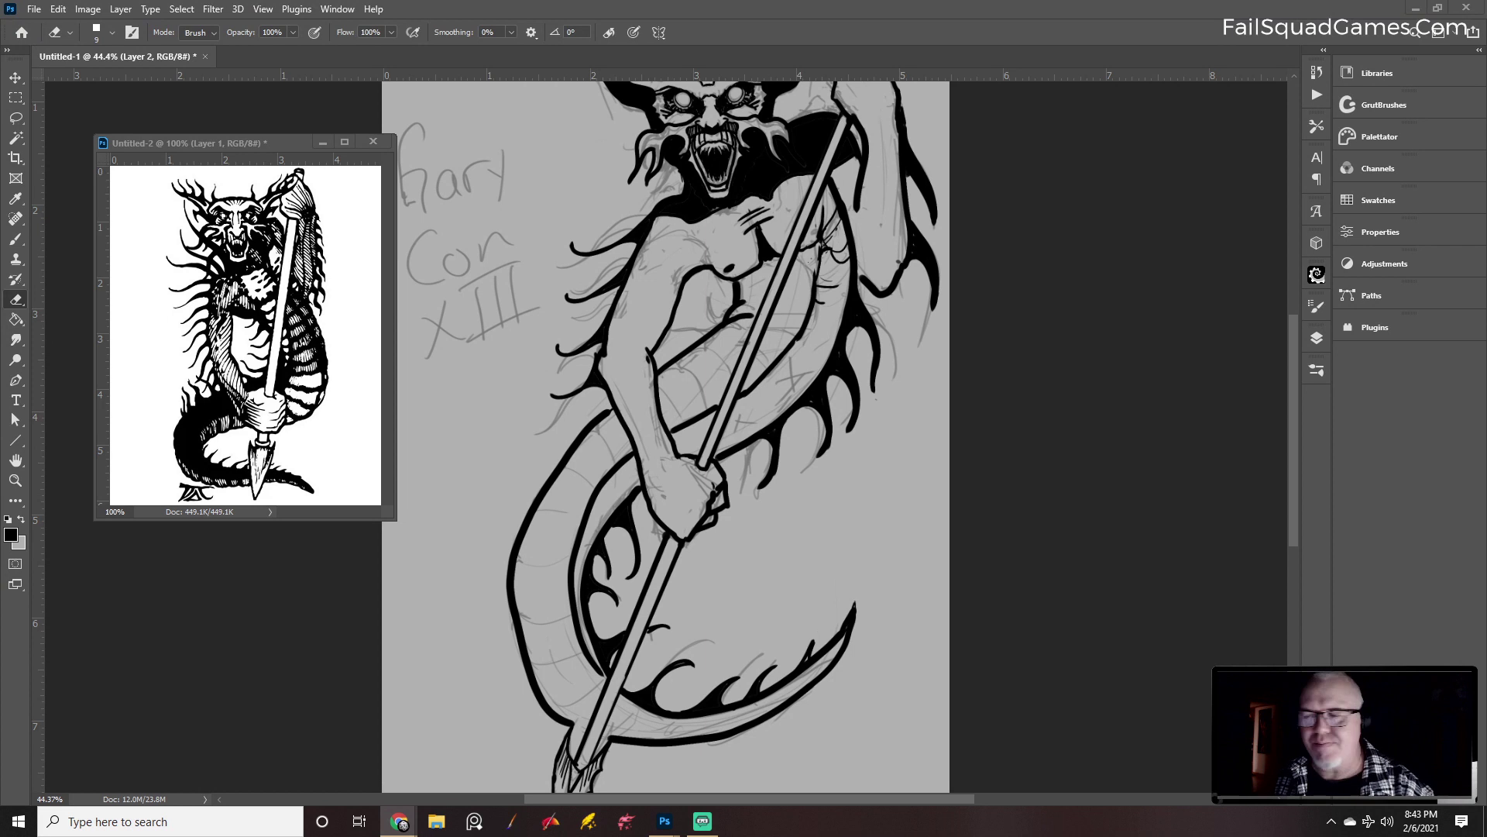
{"action": "key", "text": "b"}
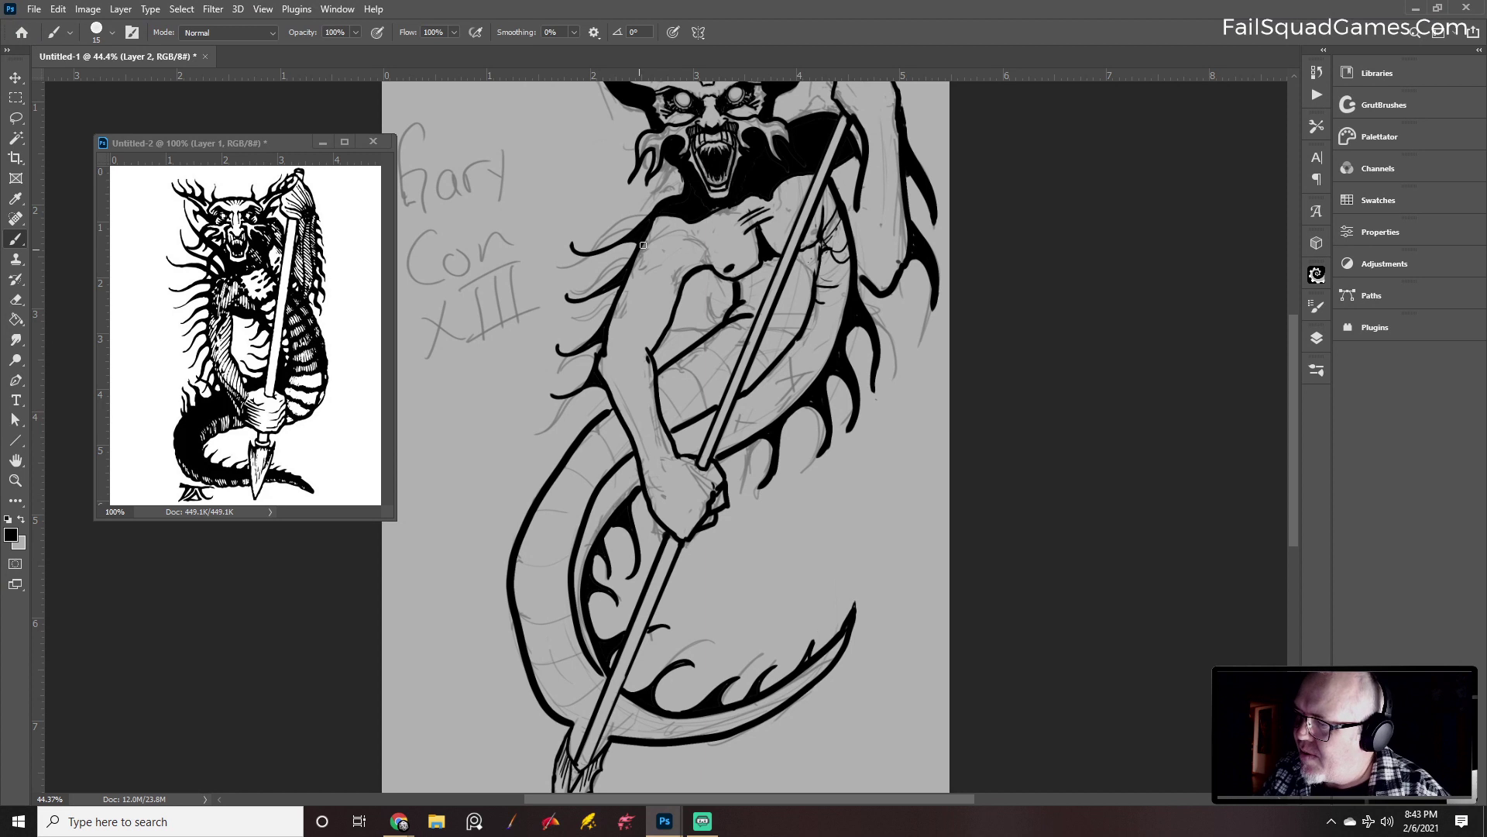
{"action": "left_click_drag", "start_coordinate": [643, 245], "coordinate": [688, 229]}
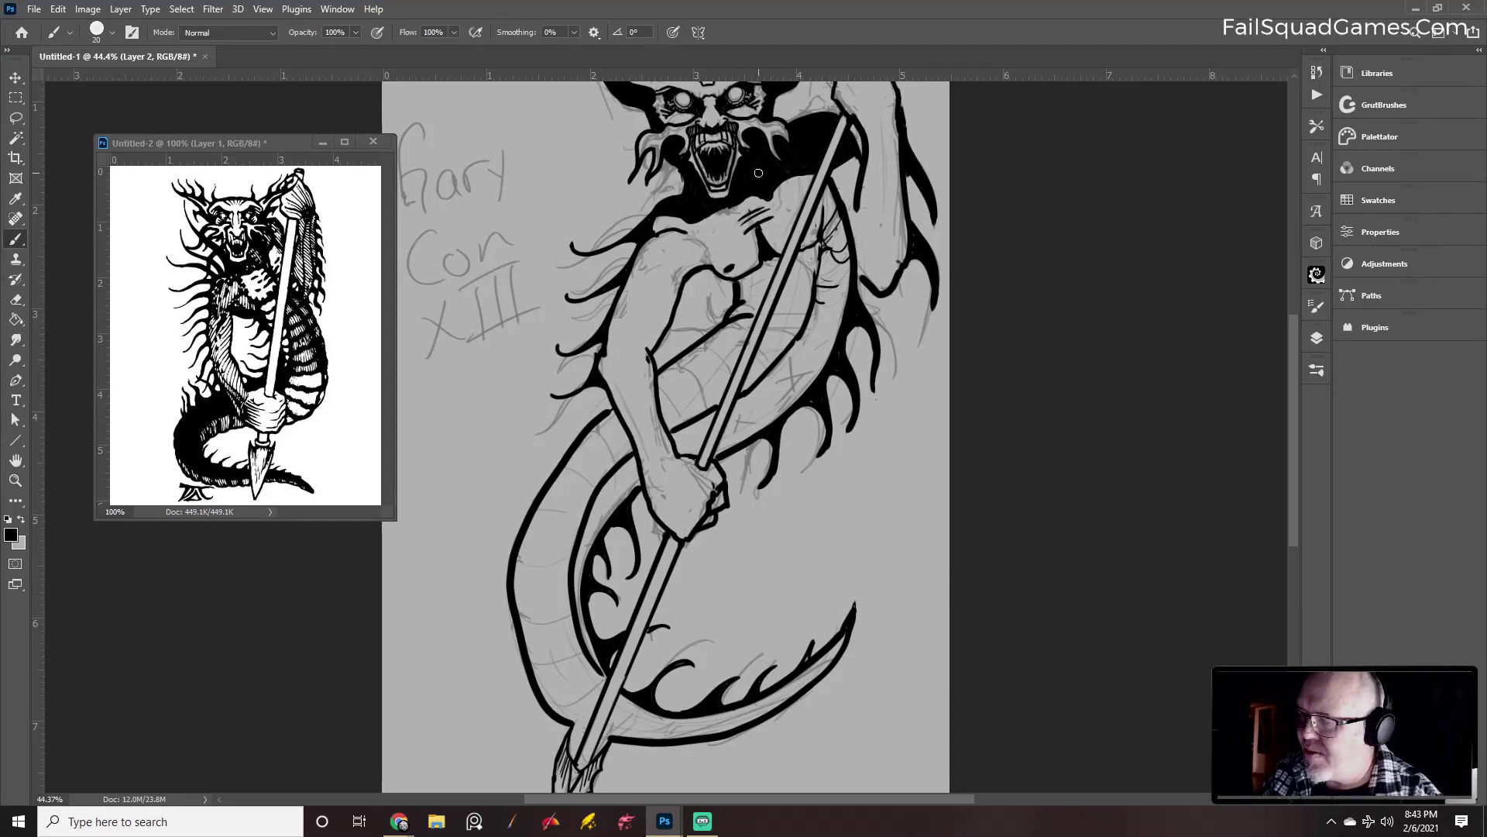
Ink a contour along the lowered arm's outer forearm, from elbow to wrist
{"action": "key", "text": "["}
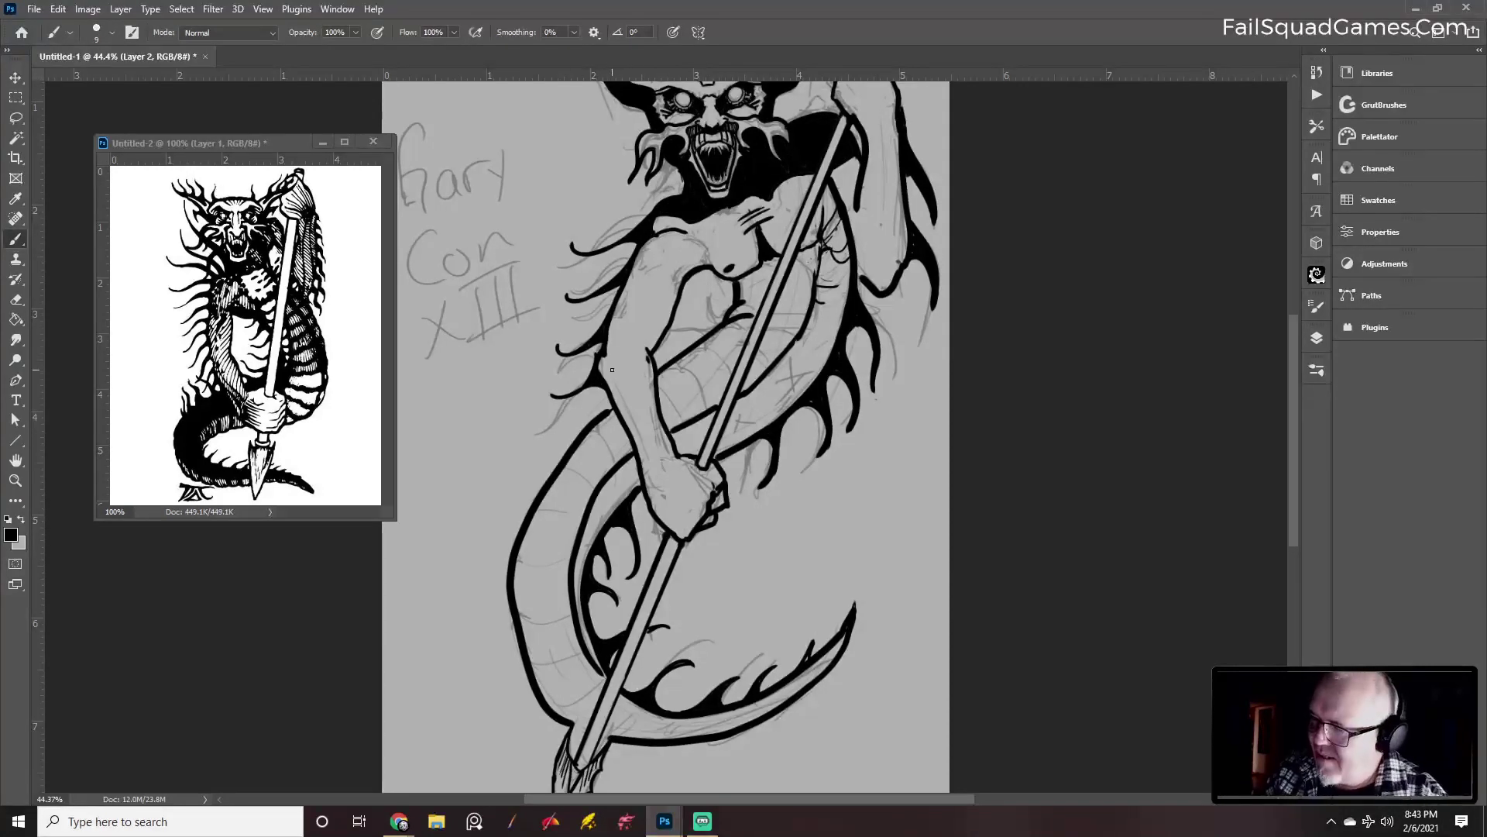
{"action": "key", "text": "]"}
{"action": "key", "text": "]"}
{"action": "left_click_drag", "start_coordinate": [609, 375], "coordinate": [657, 505]}
Shade the lower gripping hand with a solid black patch and add fine hatching at brush size 10
{"action": "key", "text": "["}
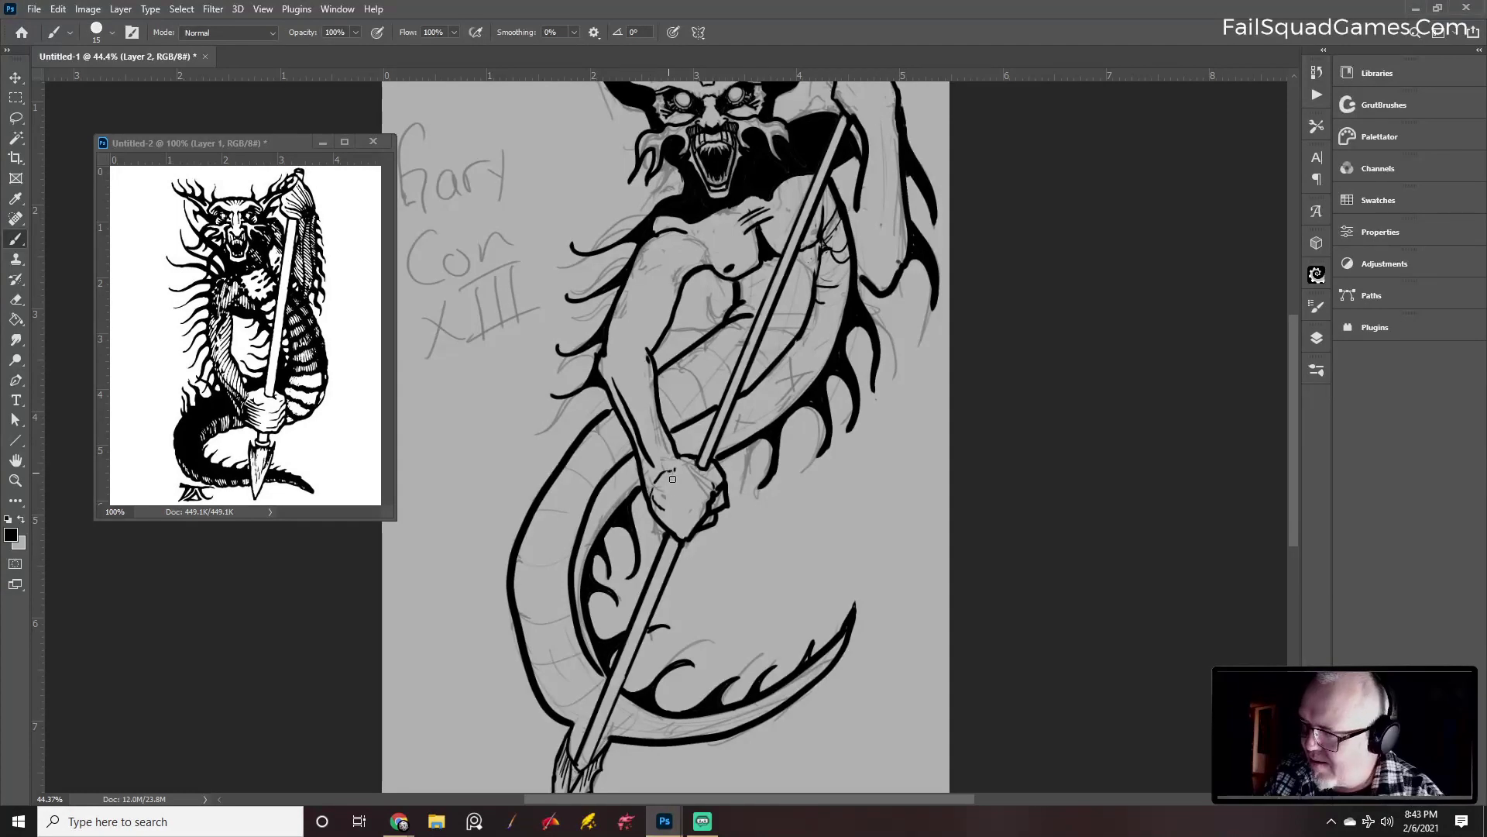
{"action": "mouse_move", "coordinate": [654, 499]}
{"action": "left_mouse_down"}
{"action": "mouse_move", "coordinate": [667, 475]}
{"action": "mouse_move", "coordinate": [663, 505]}
{"action": "left_mouse_up"}
{"action": "key", "text": "bracketleft"}
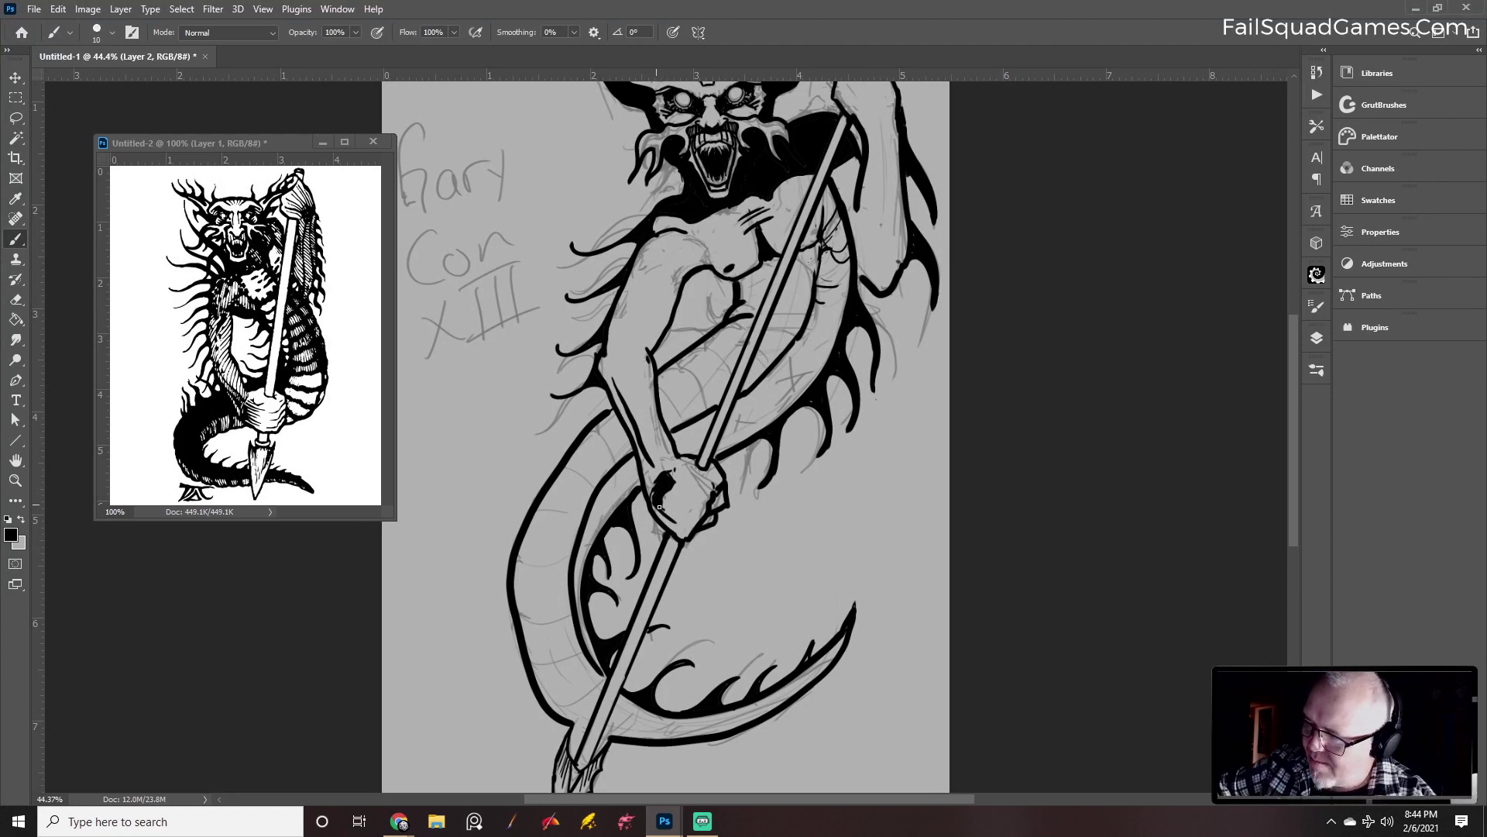
{"action": "left_click_drag", "start_coordinate": [672, 512], "coordinate": [693, 494]}
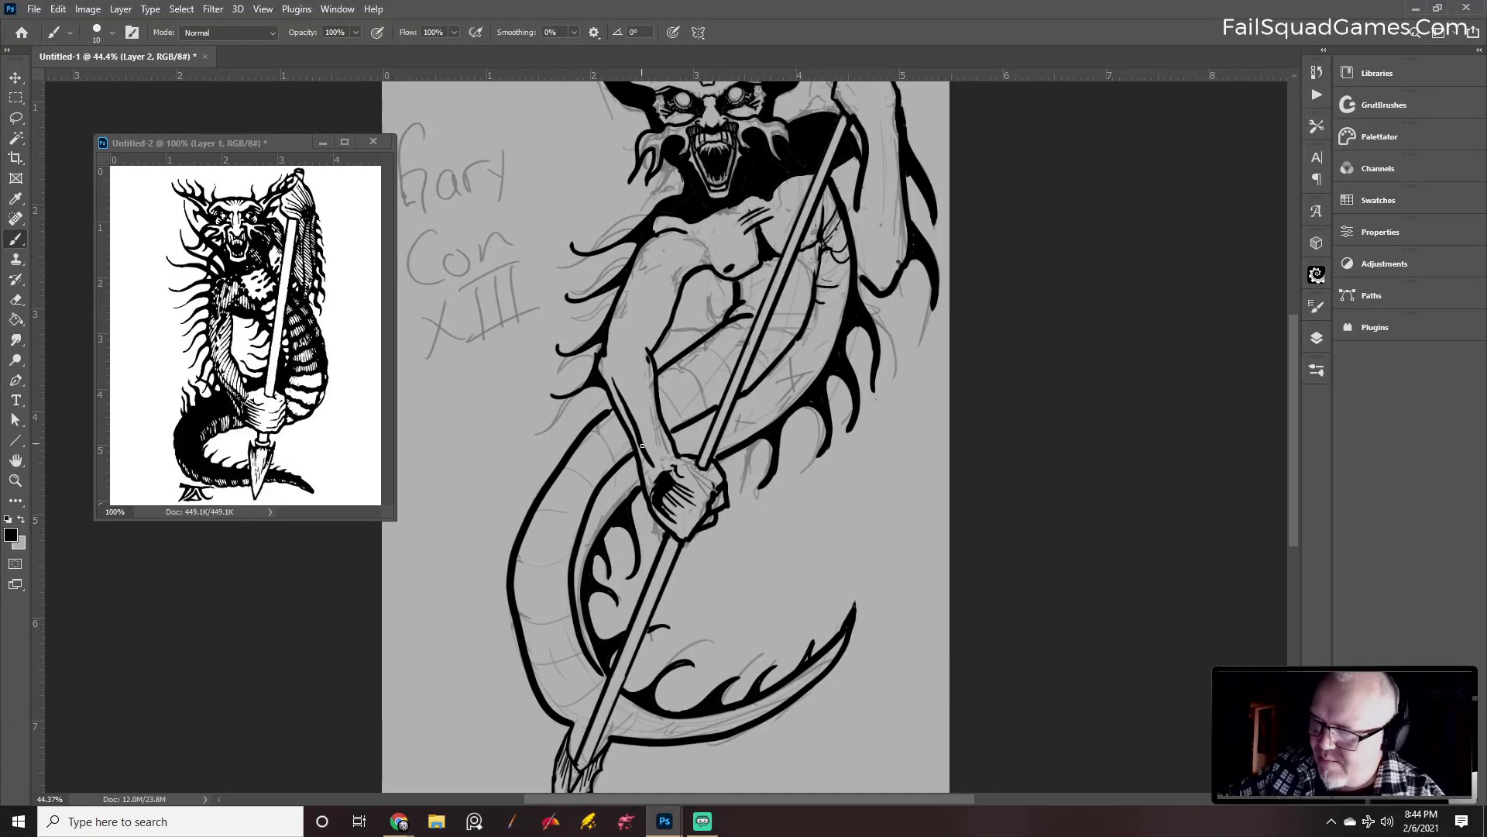
Hatch the outer edge of the lowered forearm from elbow to wrist with the brush size at 10
{"action": "key", "text": "bracketright"}
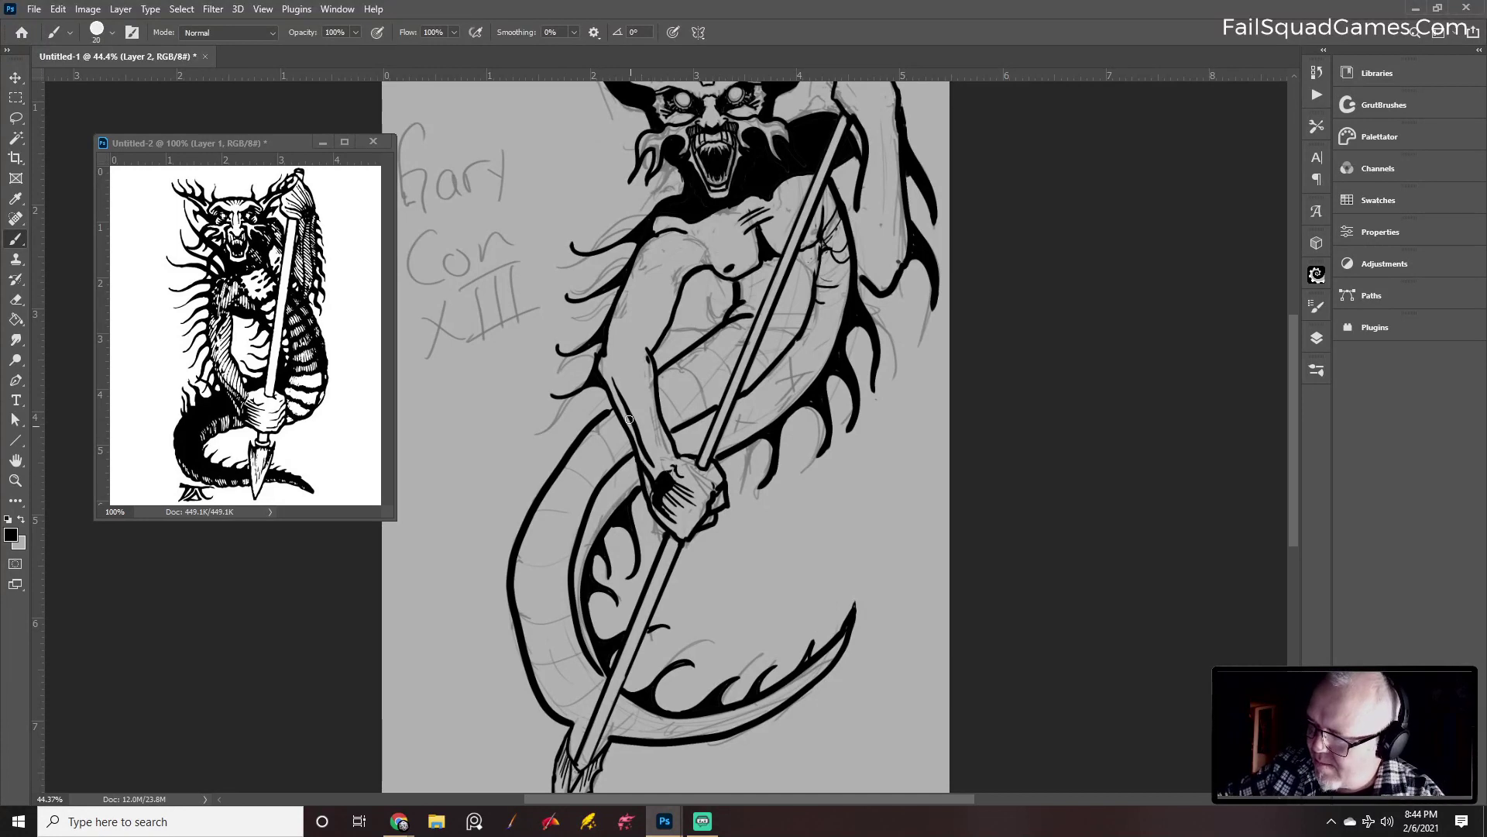
{"action": "key", "text": "bracketleft"}
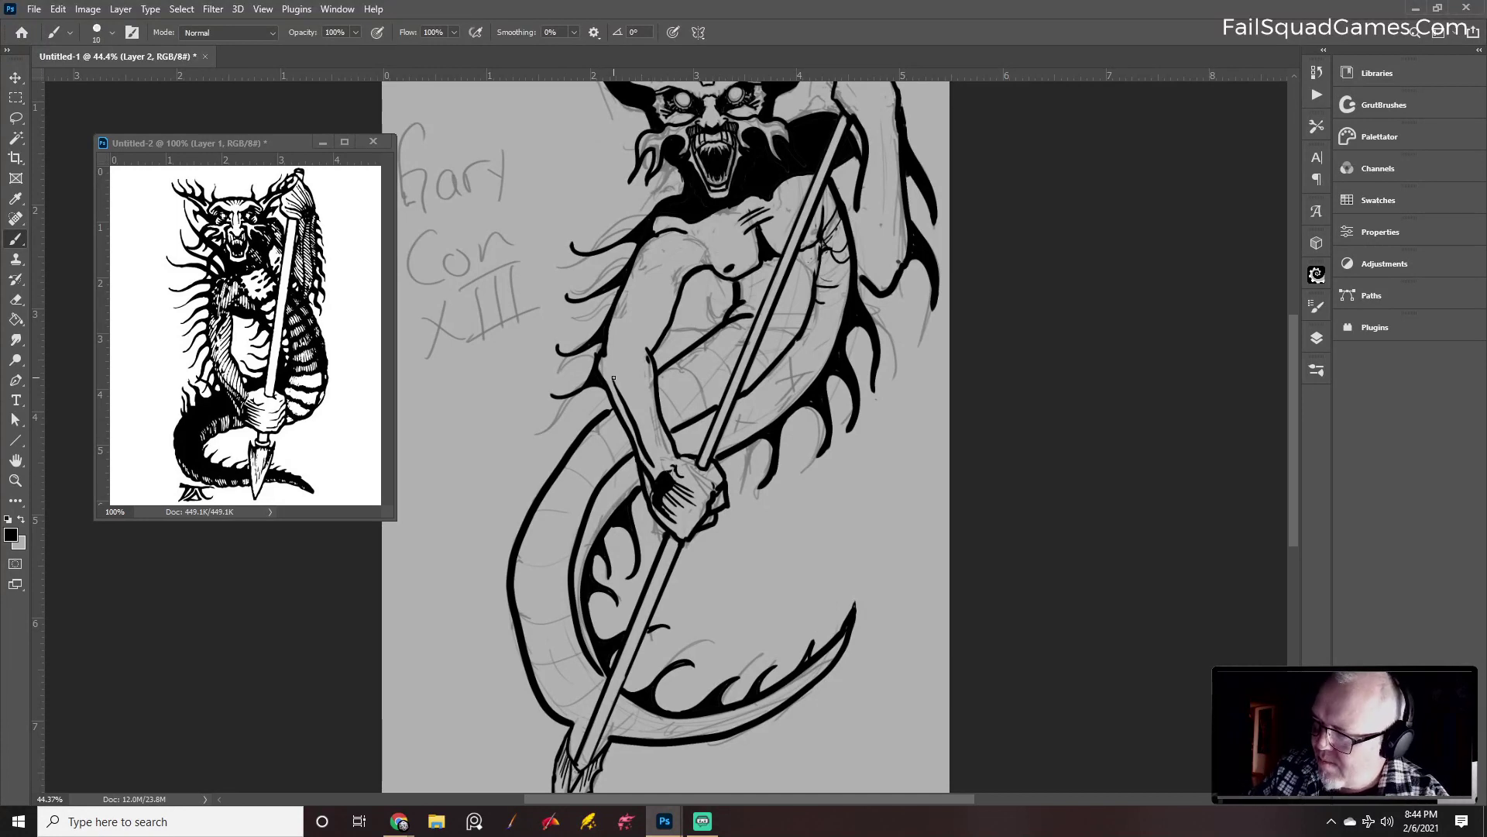
{"action": "left_click_drag", "start_coordinate": [613, 378], "coordinate": [653, 470]}
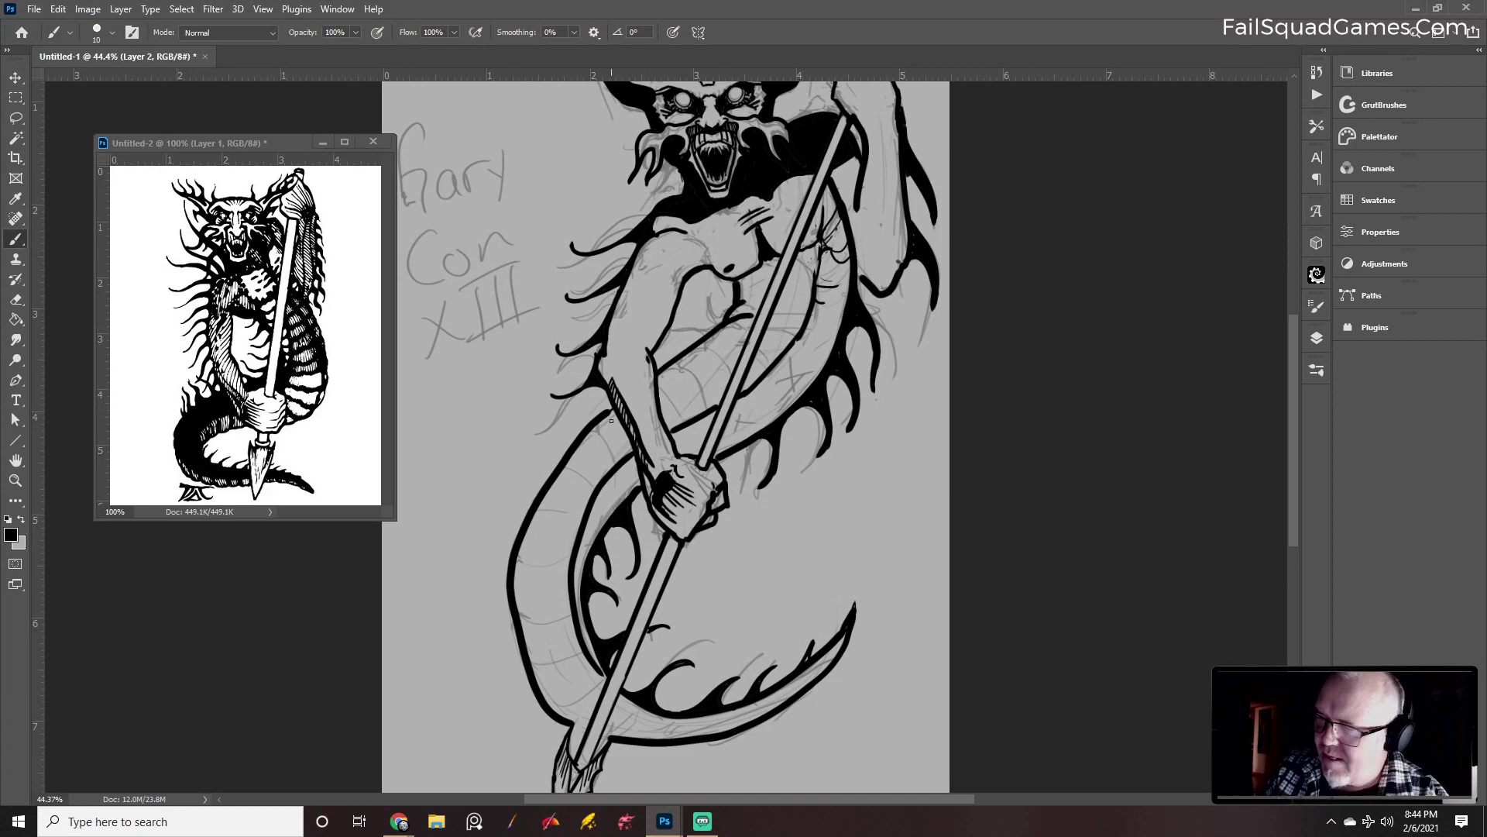
Ink shadow marks on the lowered arm's shoulder and hatch its outer side down to the elbow at brush size 15
{"action": "key", "text": "bracketright"}
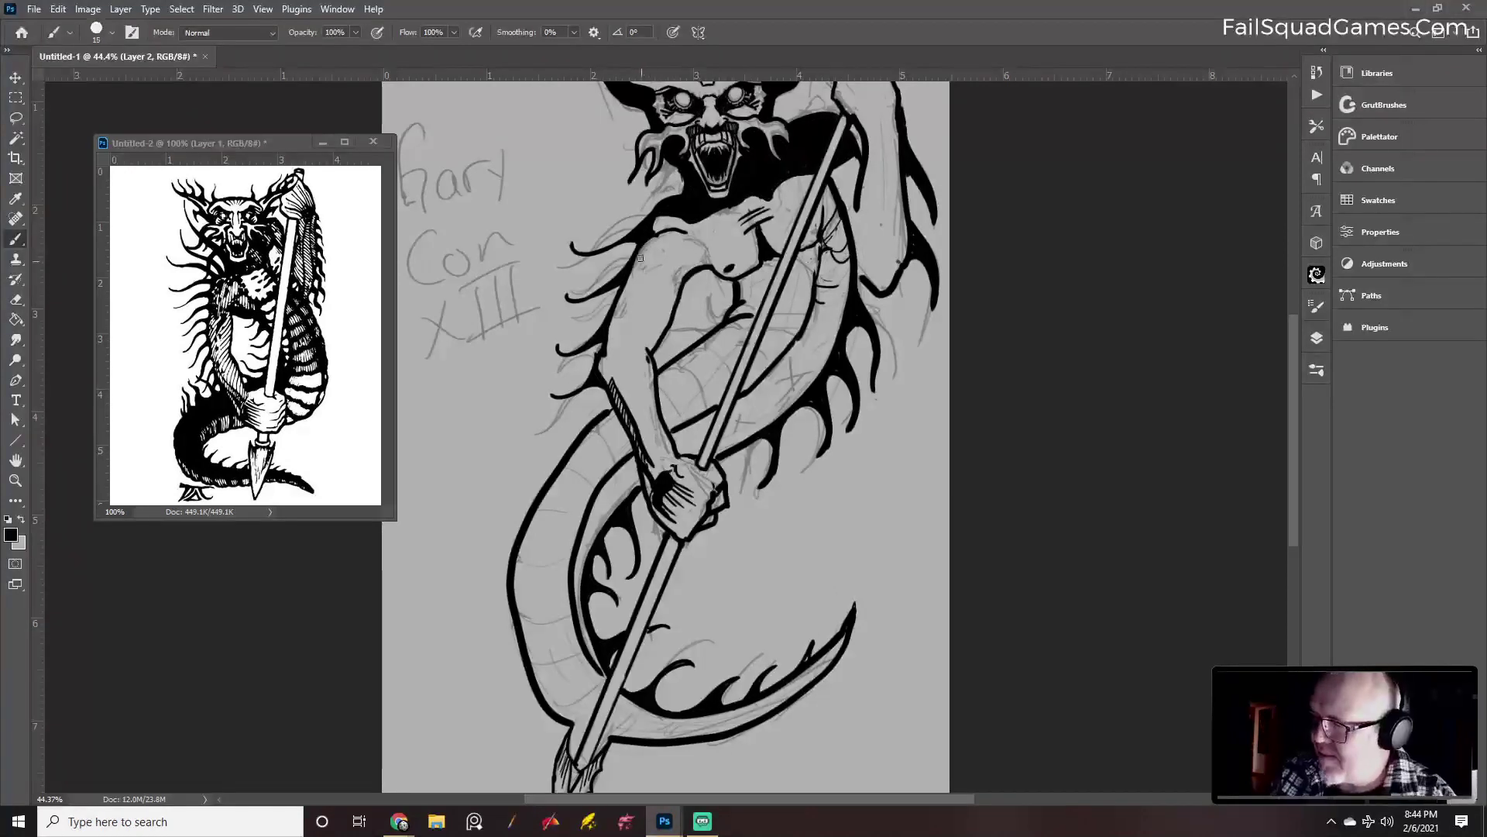
{"action": "mouse_move", "coordinate": [638, 258]}
{"action": "left_mouse_down"}
{"action": "mouse_move", "coordinate": [650, 274]}
{"action": "mouse_move", "coordinate": [657, 234]}
{"action": "left_mouse_up"}
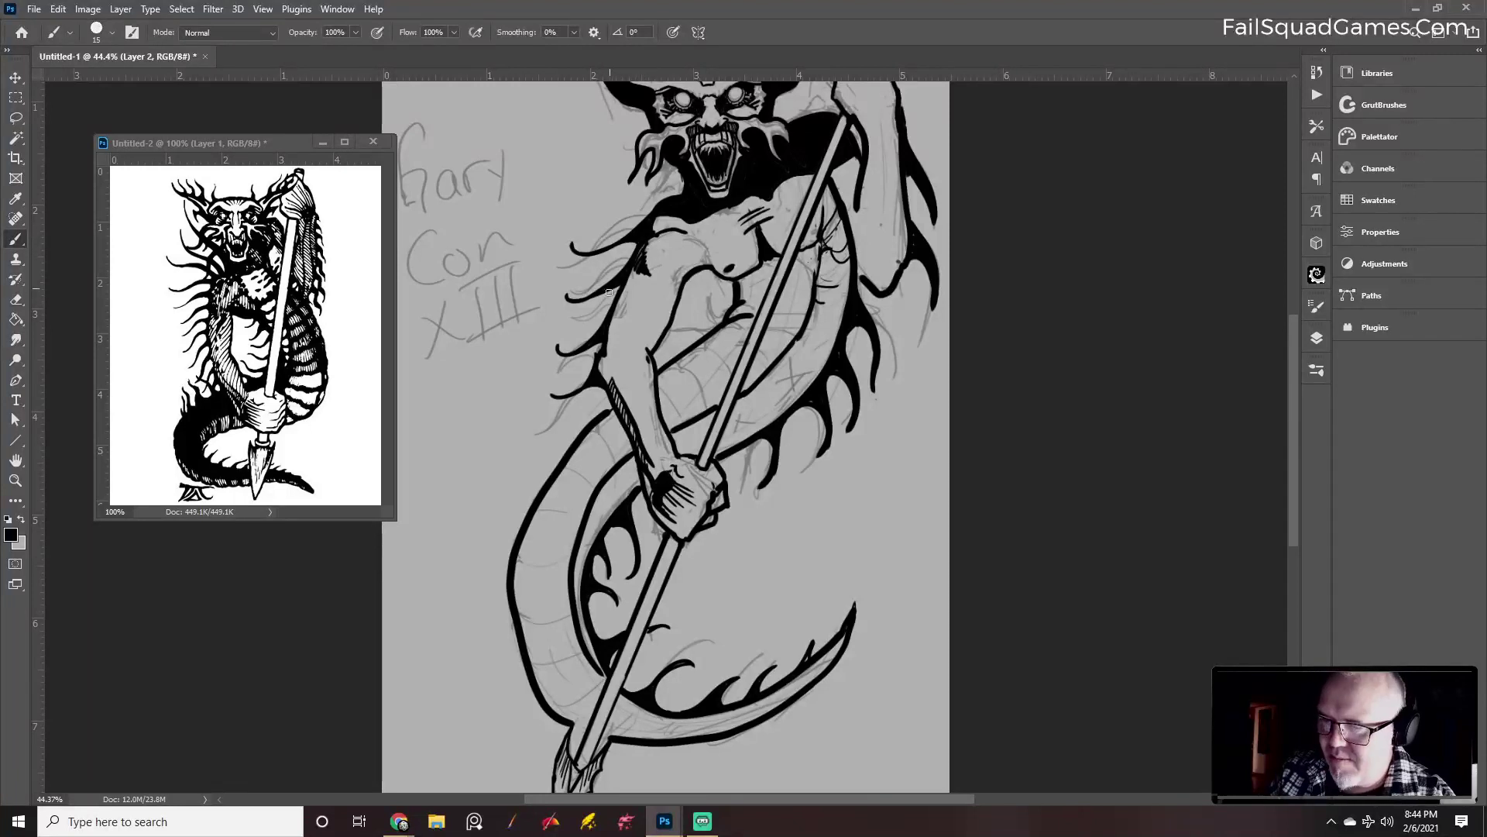
{"action": "mouse_move", "coordinate": [628, 303]}
{"action": "left_mouse_down"}
{"action": "mouse_move", "coordinate": [626, 288]}
{"action": "mouse_move", "coordinate": [630, 314]}
{"action": "mouse_move", "coordinate": [611, 307]}
{"action": "mouse_move", "coordinate": [604, 327]}
{"action": "mouse_move", "coordinate": [616, 390]}
{"action": "left_mouse_up"}
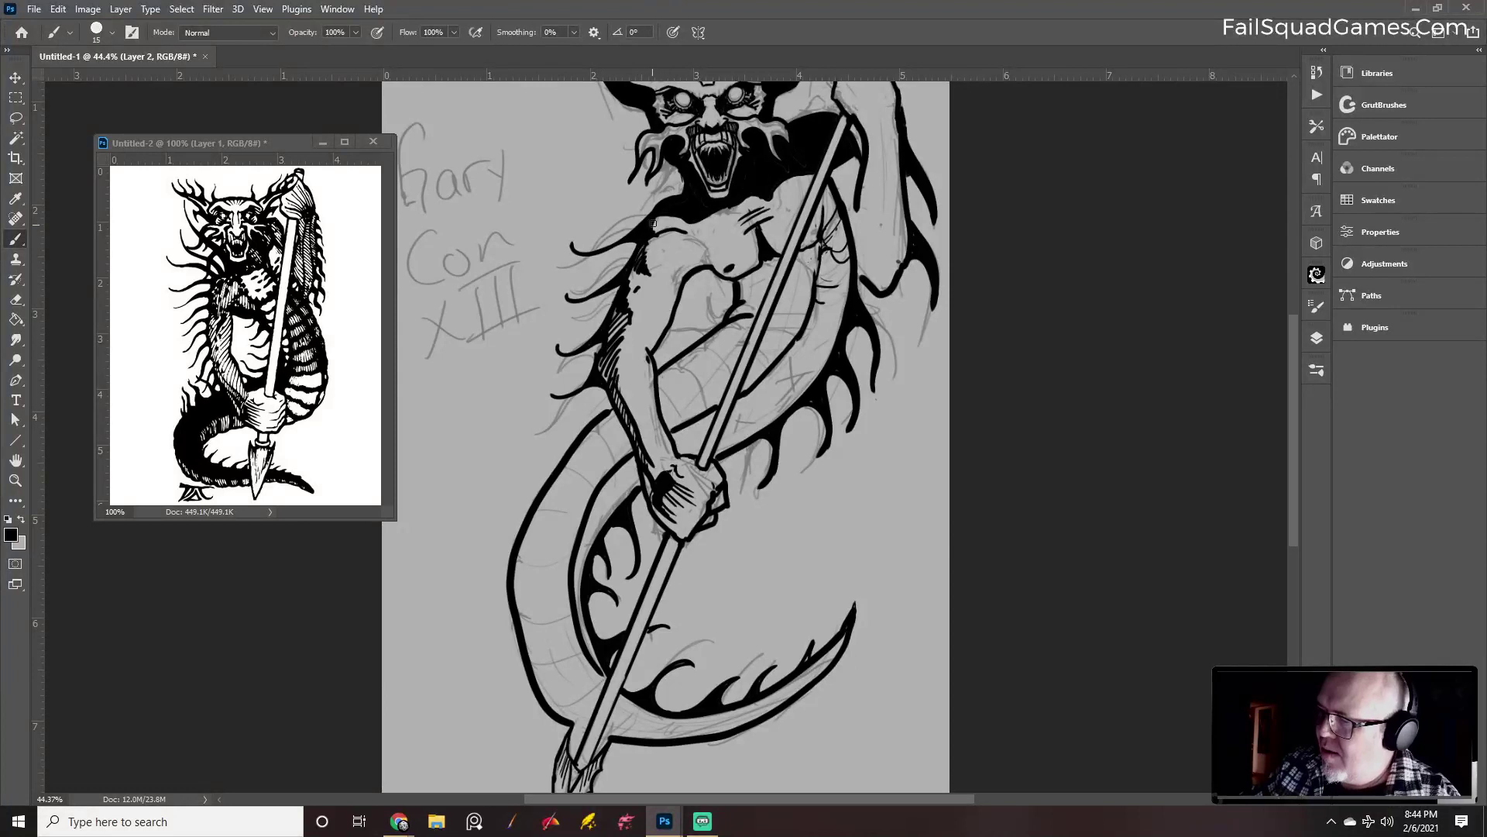
Refine the shadow texture on the lowered arm's outer shoulder and upper arm with the brush size at 10
{"action": "key", "text": "bracketleft"}
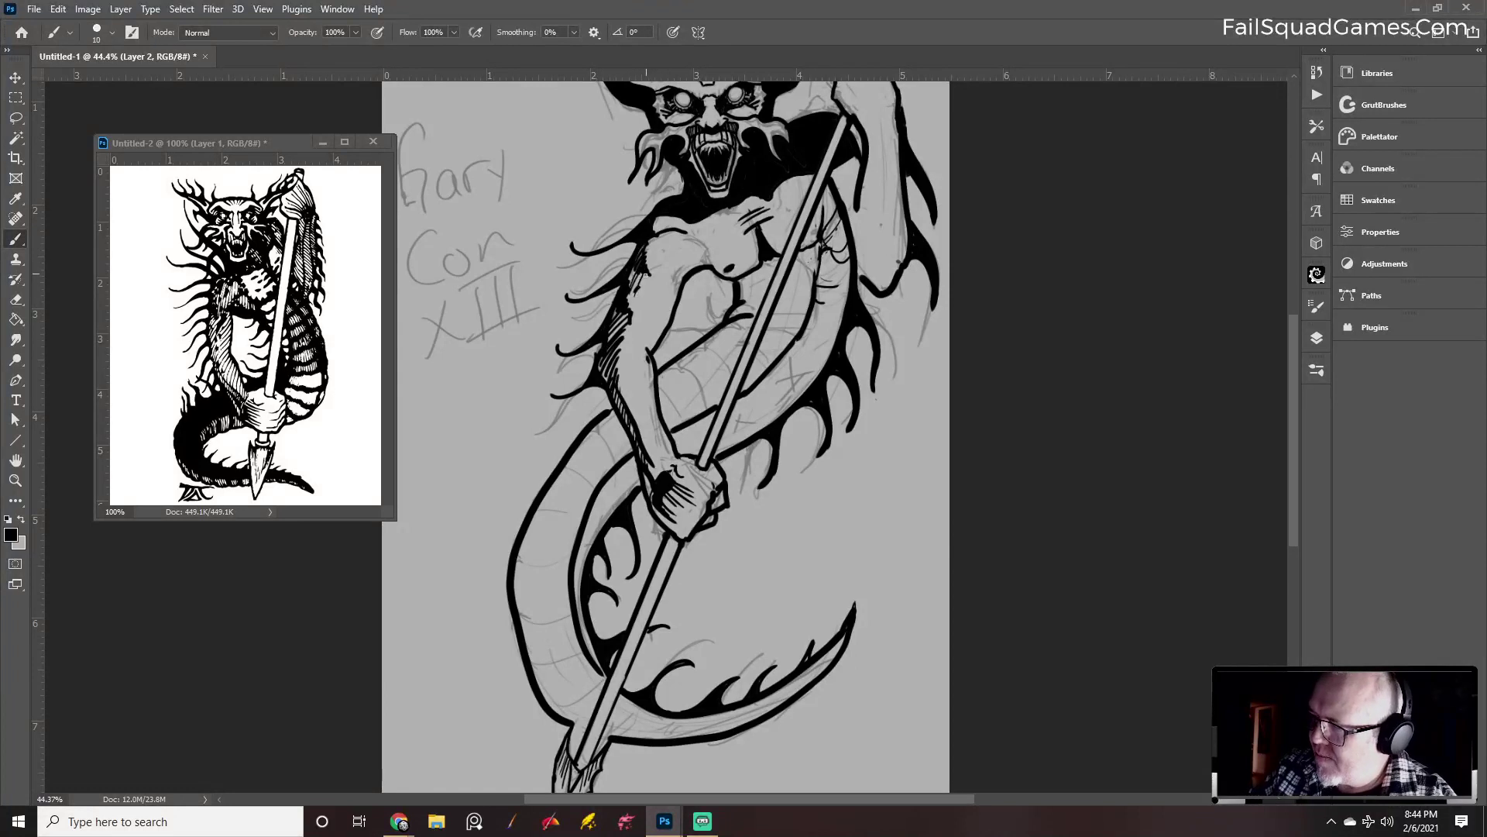
{"action": "key", "text": "e"}
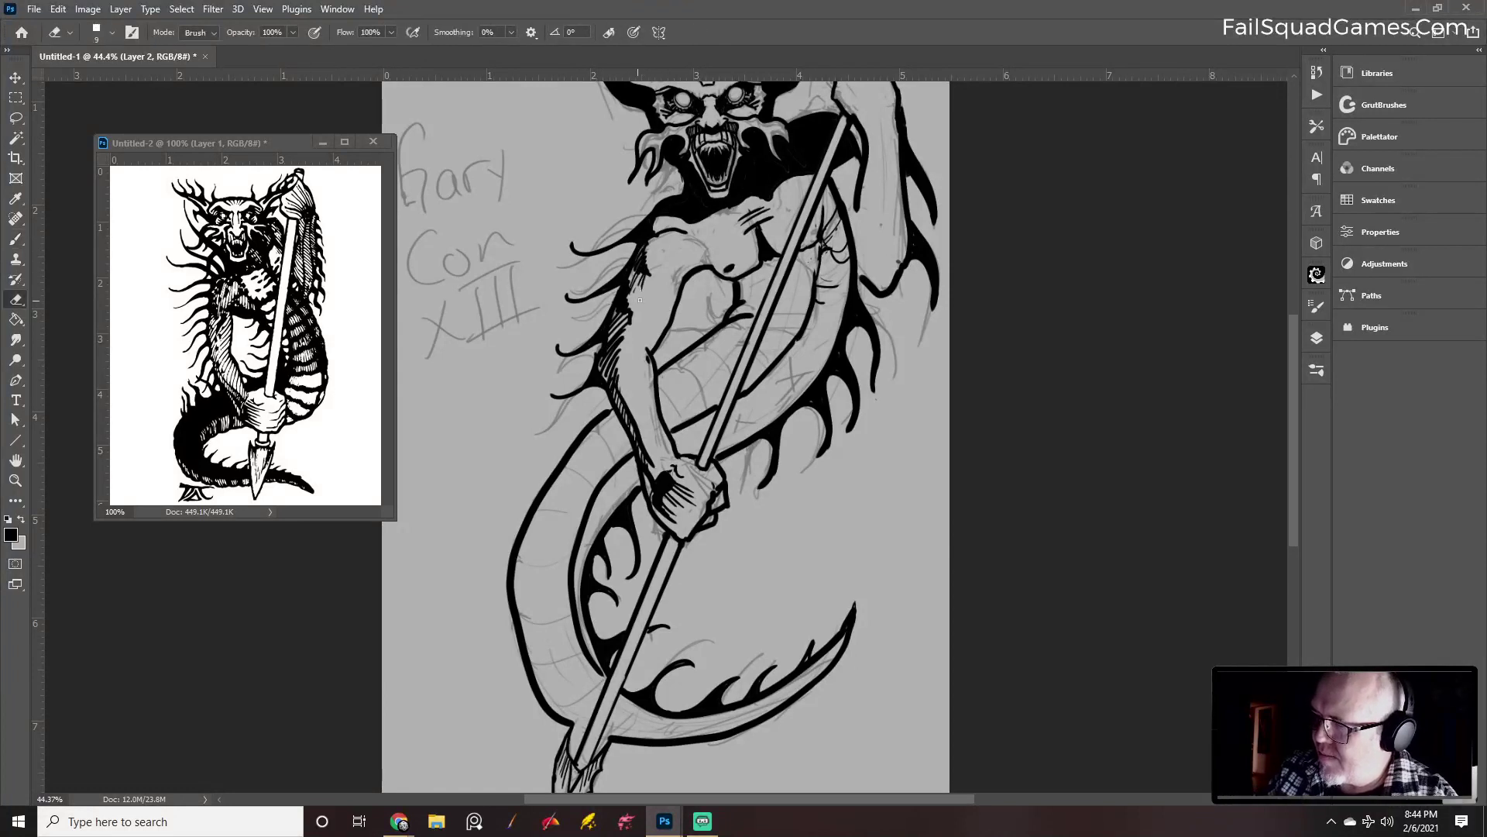
{"action": "key", "text": "b"}
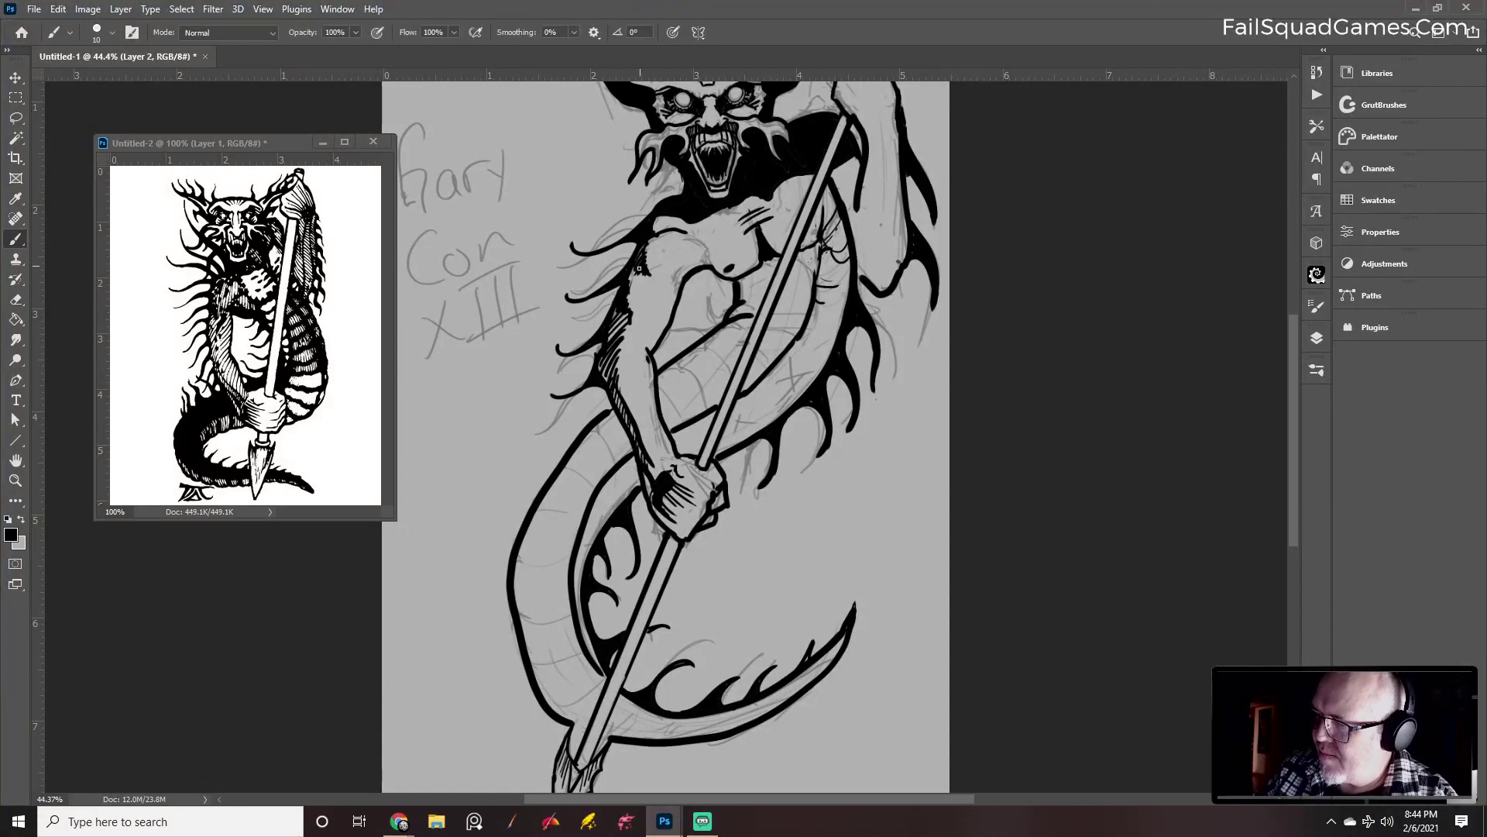
{"action": "left_click_drag", "start_coordinate": [627, 289], "coordinate": [640, 298]}
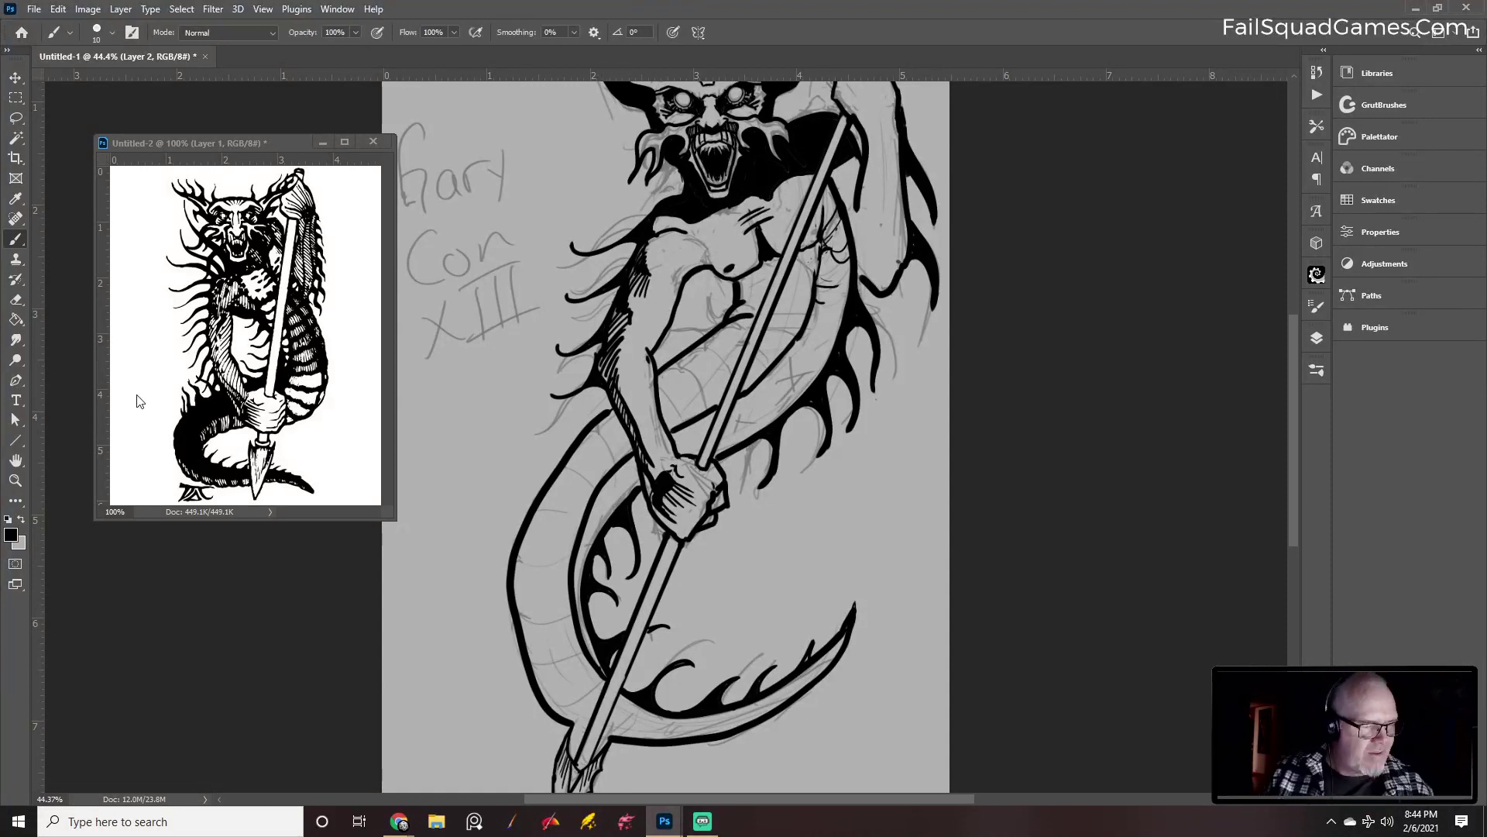
Fill the serpent body's spined back band with black, from below the raised arm through the tail's inner curve
{"action": "key", "text": "g"}
{"action": "left_click", "coordinate": [600, 558]}
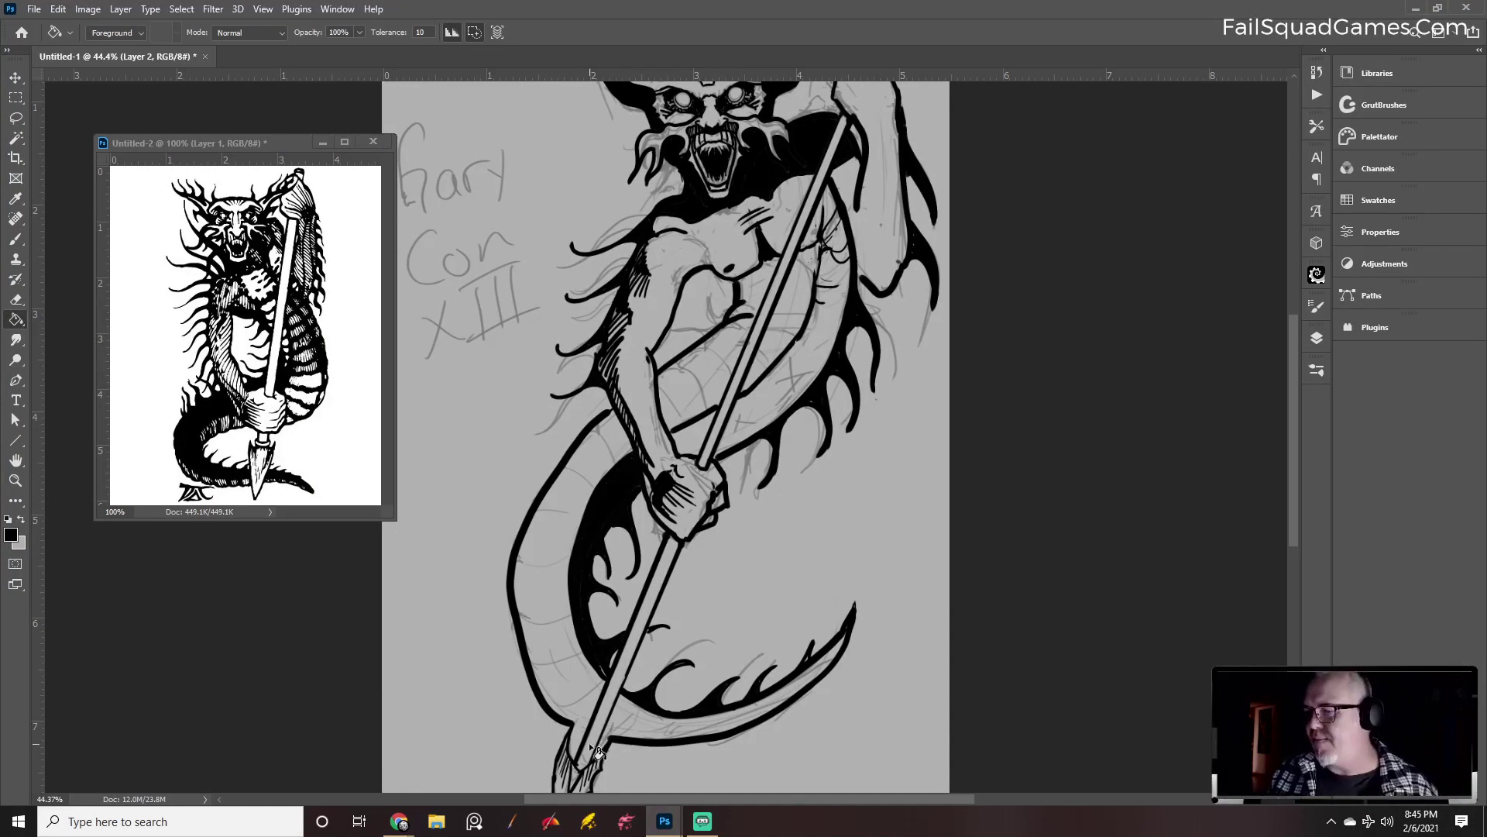
{"action": "left_click", "coordinate": [798, 372]}
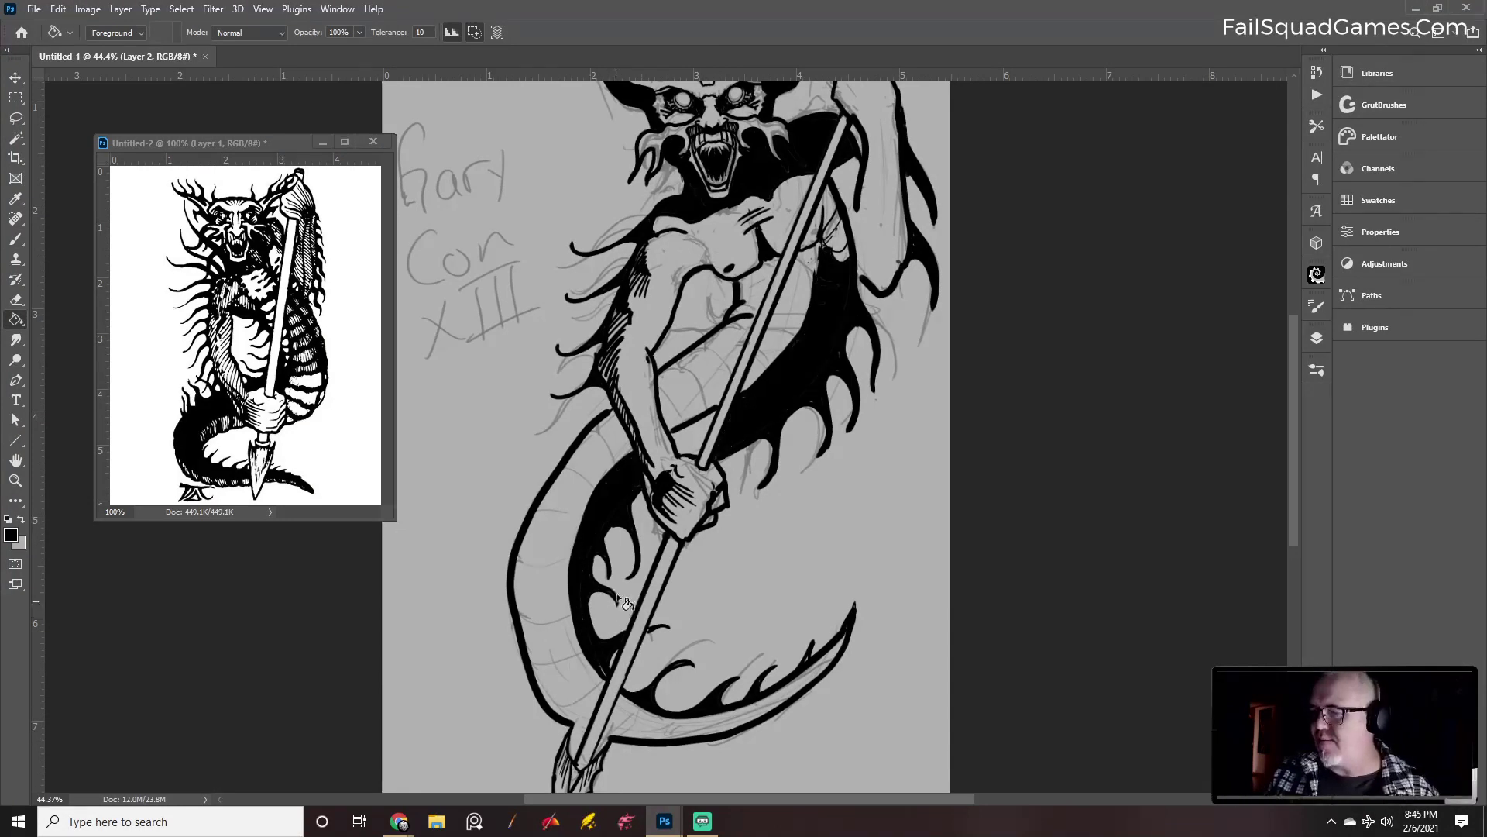
{"action": "left_click", "coordinate": [693, 438]}
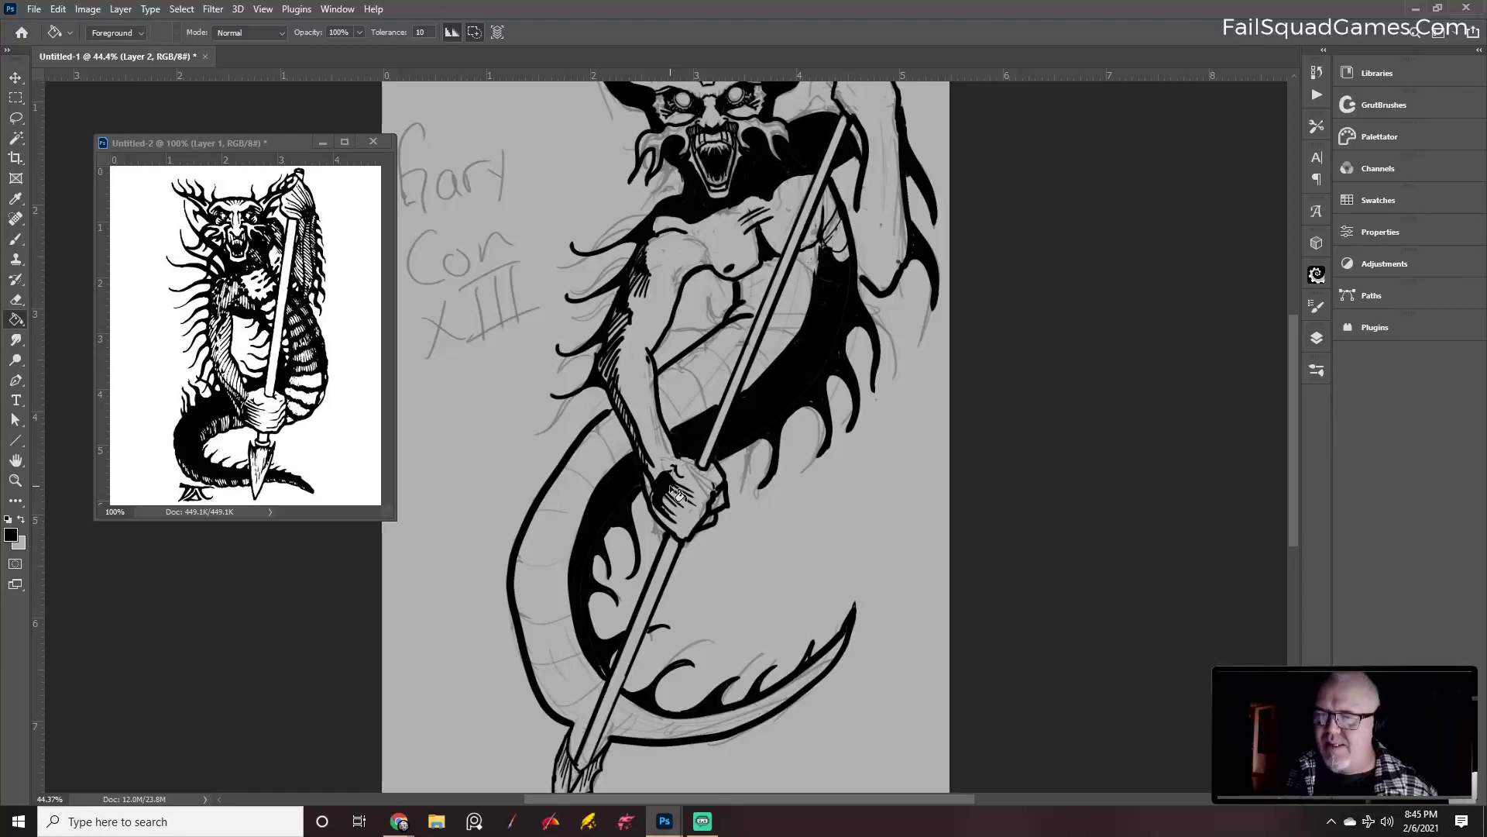
{"action": "scroll", "coordinate": [750, 383], "scroll_direction": "down", "scroll_amount": 2}
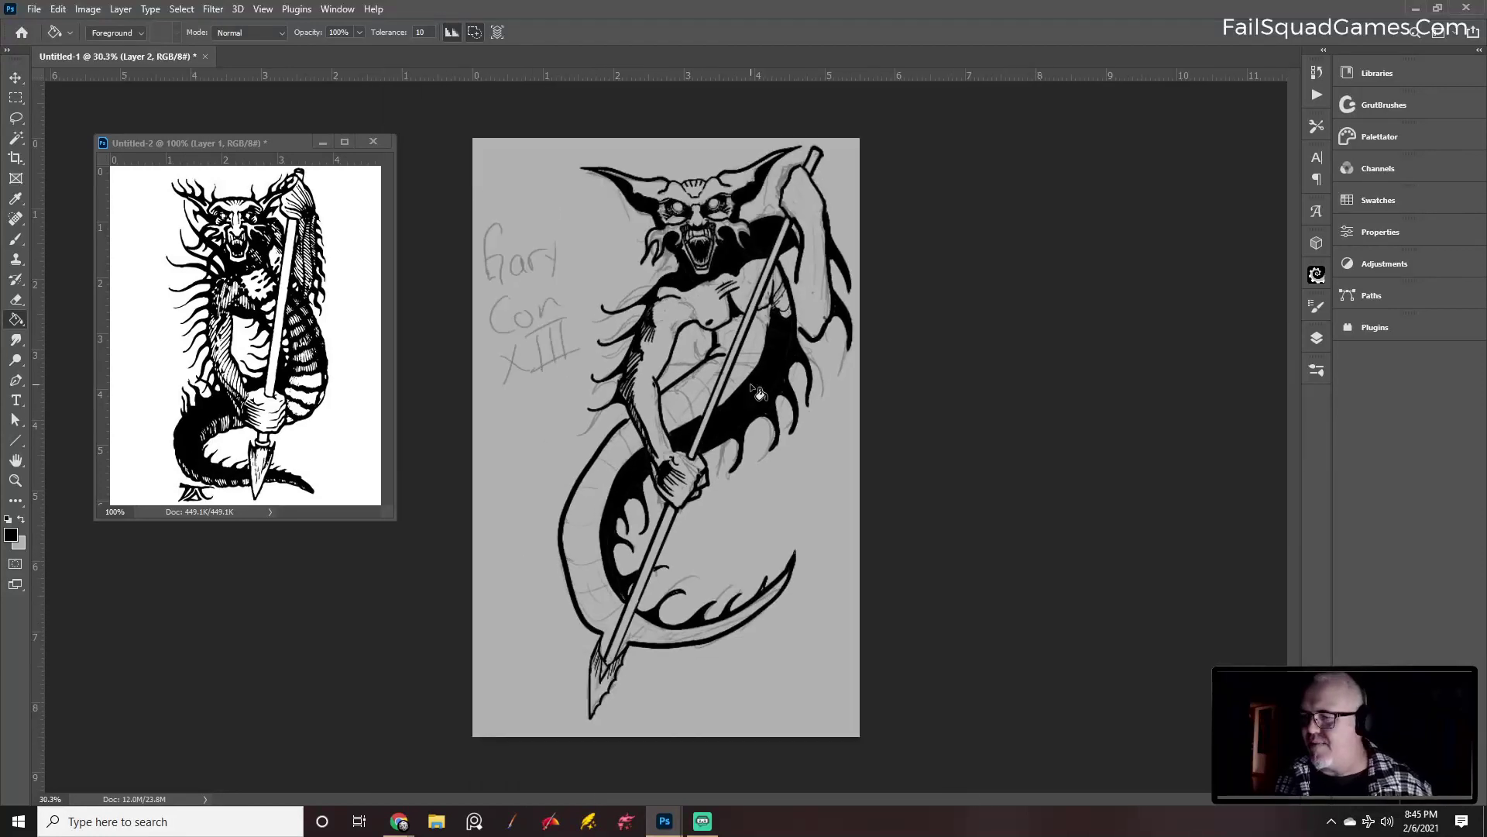
{"action": "scroll", "coordinate": [755, 391], "scroll_direction": "up", "scroll_amount": 1}
{"action": "key", "text": "b"}
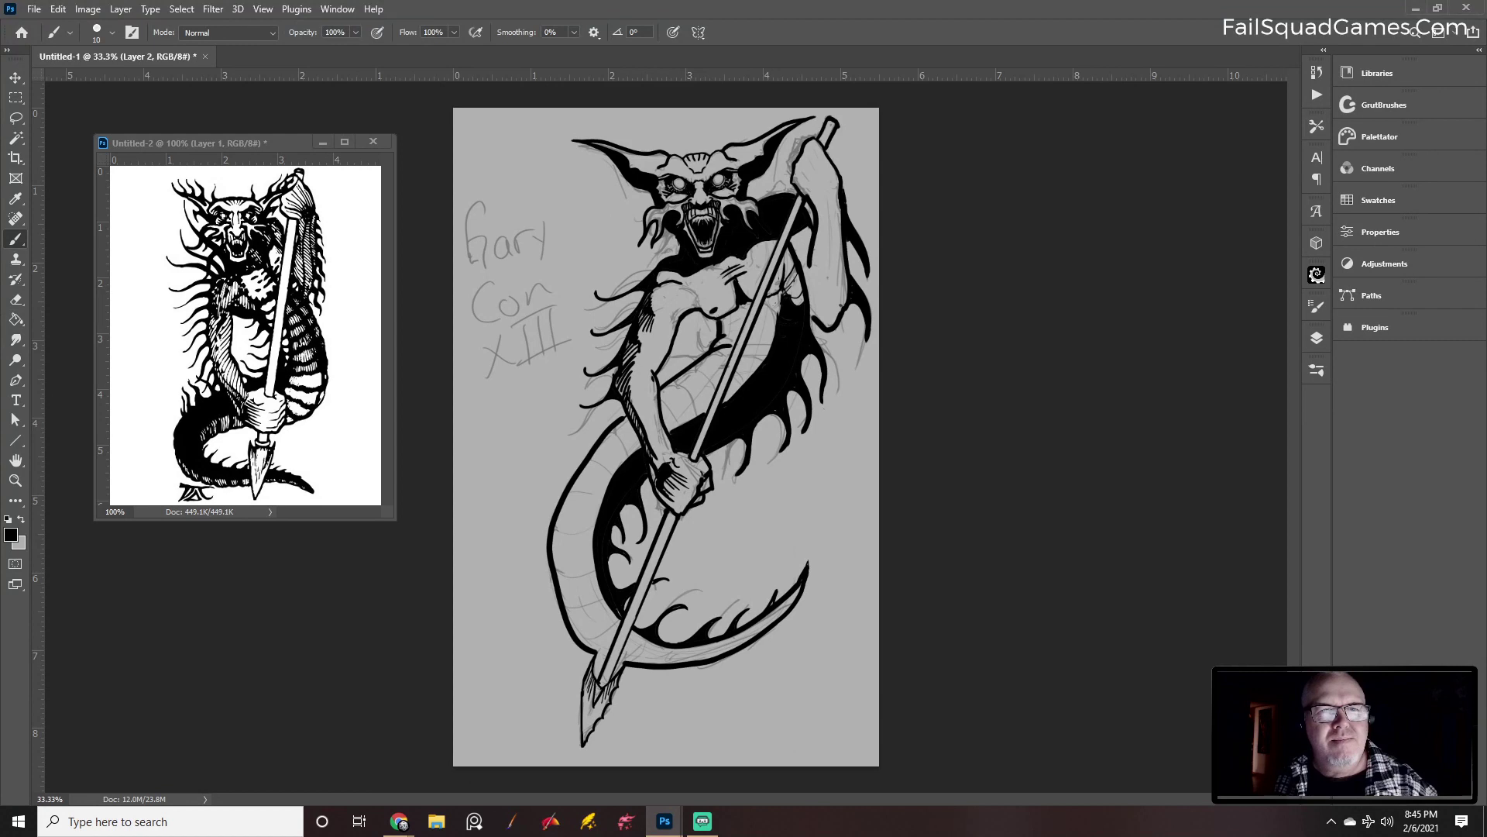
Refine the spines and pointed tip along the tail's inner curve by alternating the Eraser and the Brush at size 10
{"action": "key", "text": "alt+Tab"}
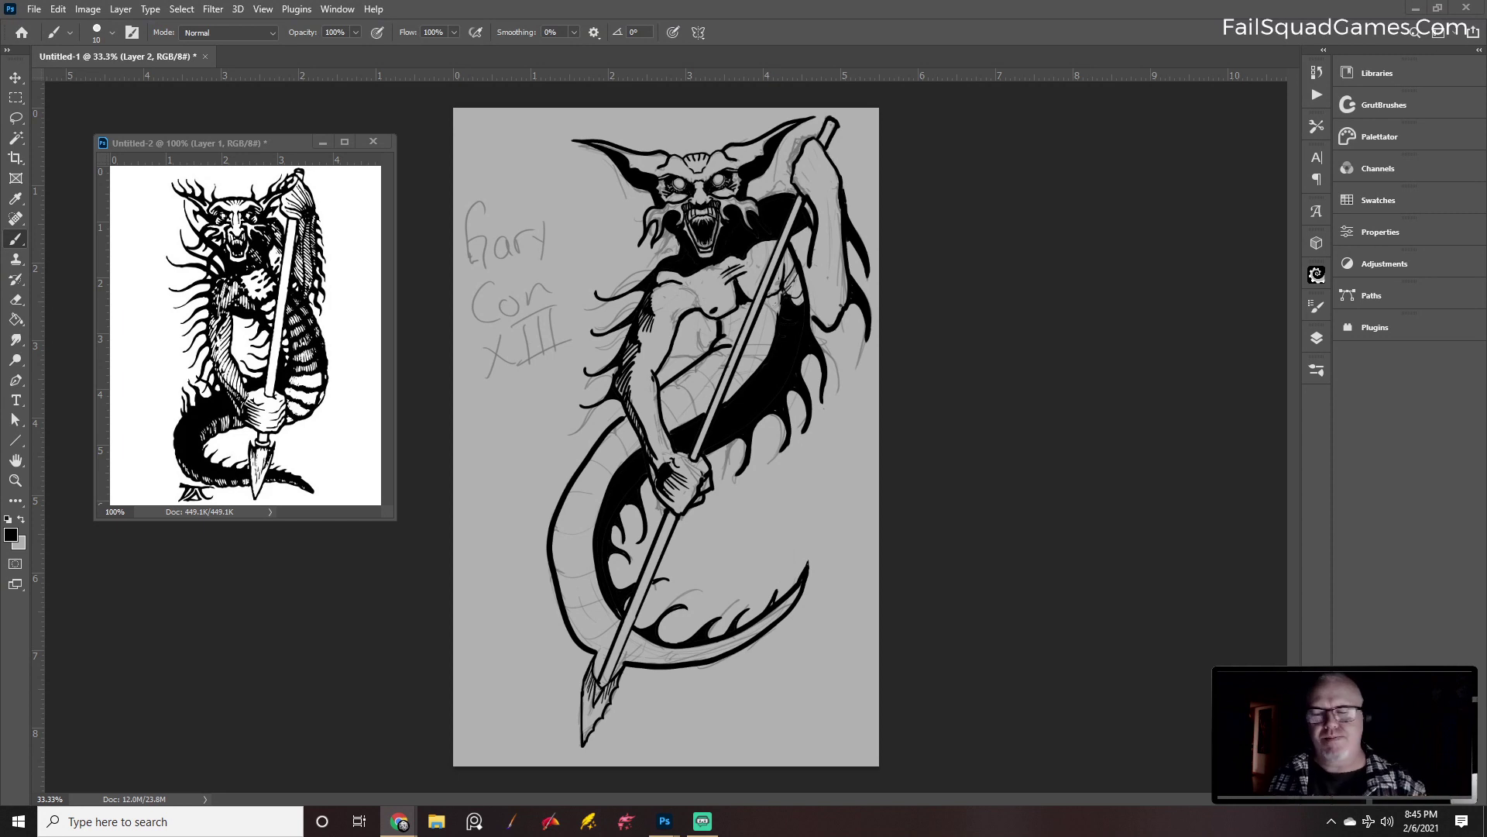
{"action": "left_click", "coordinate": [619, 491]}
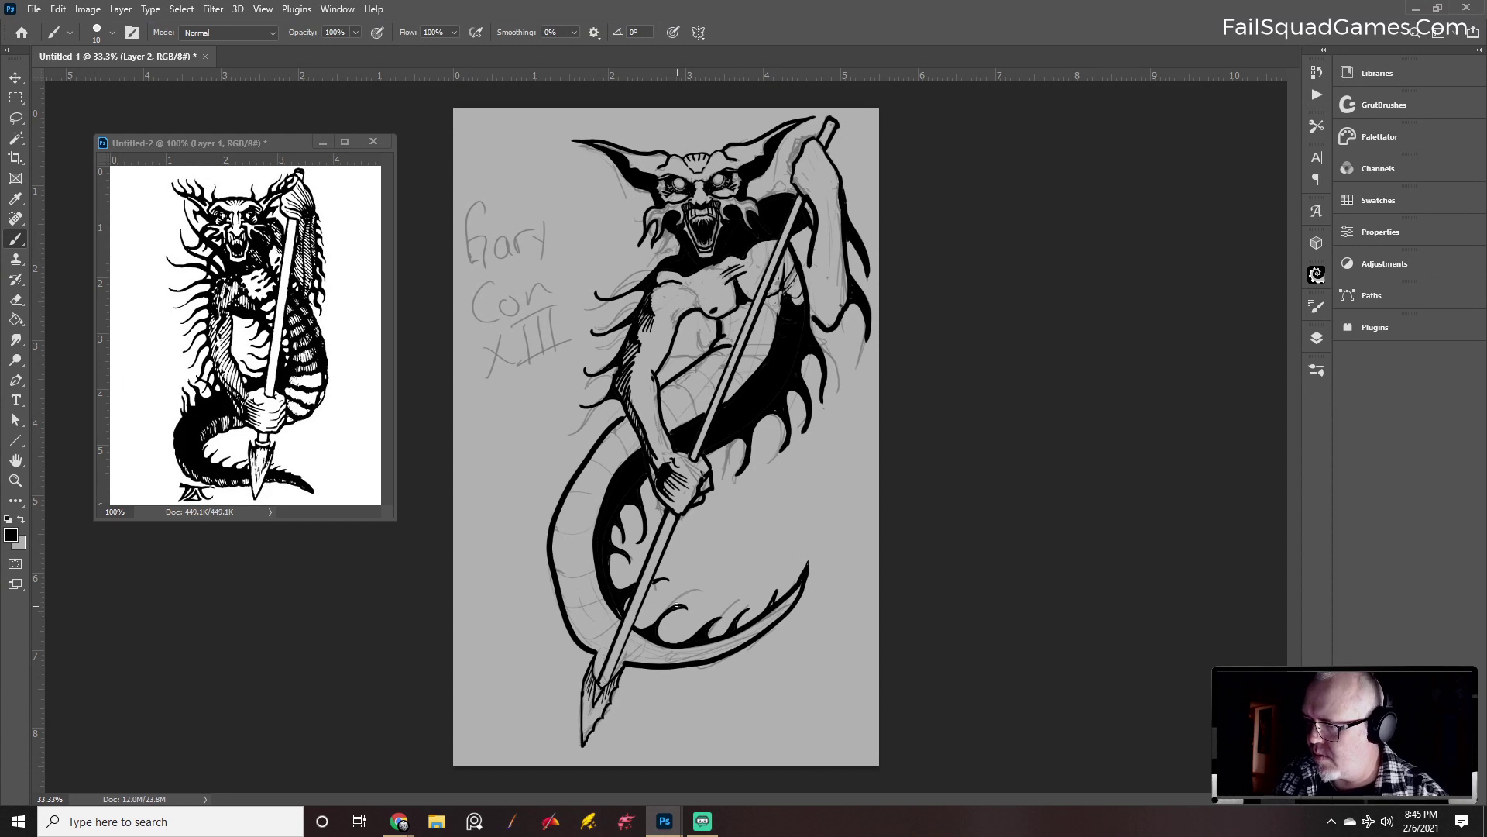
{"action": "key", "text": "e"}
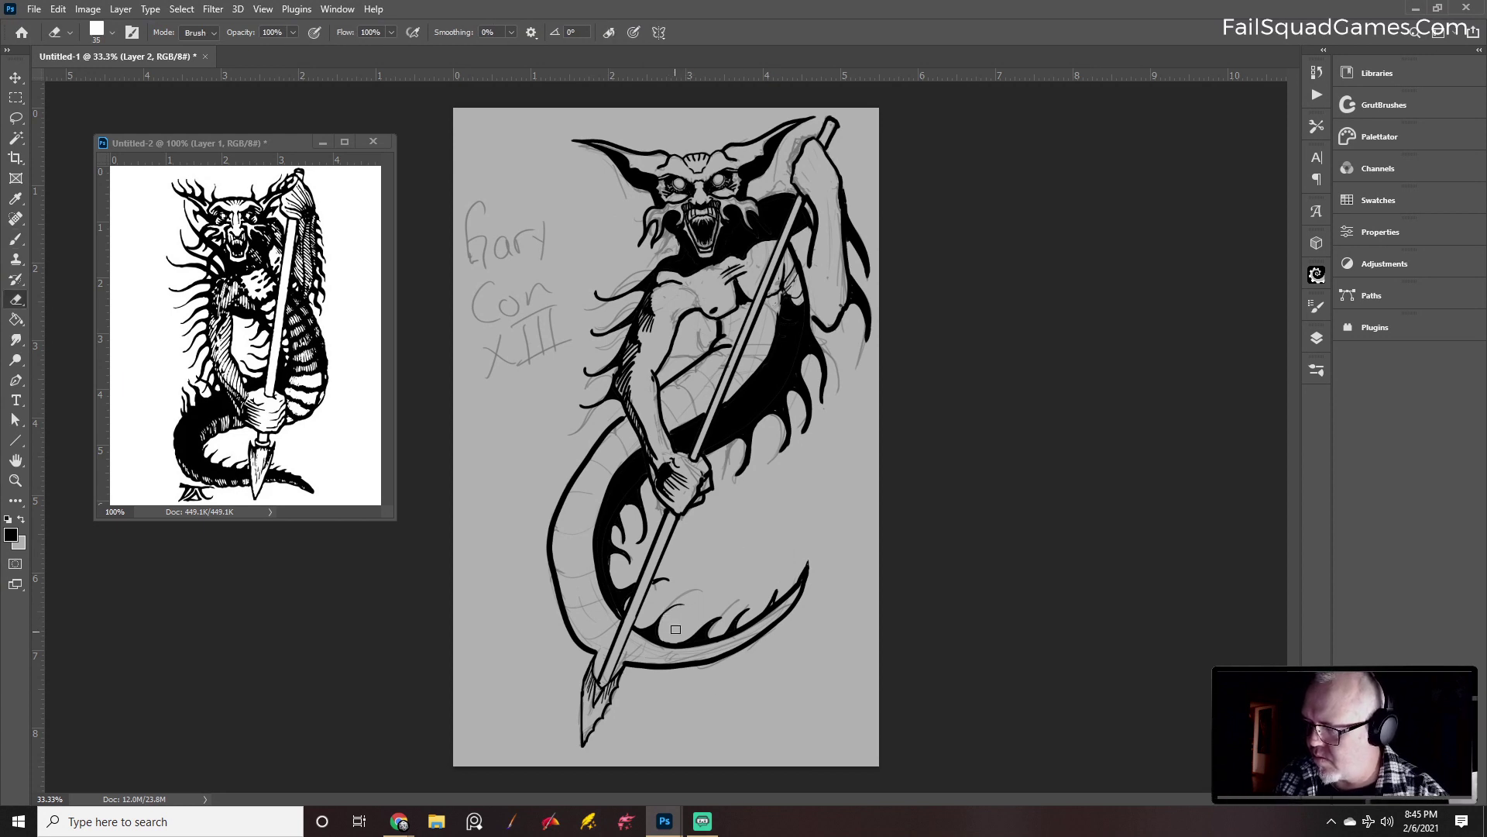
{"action": "key", "text": "b"}
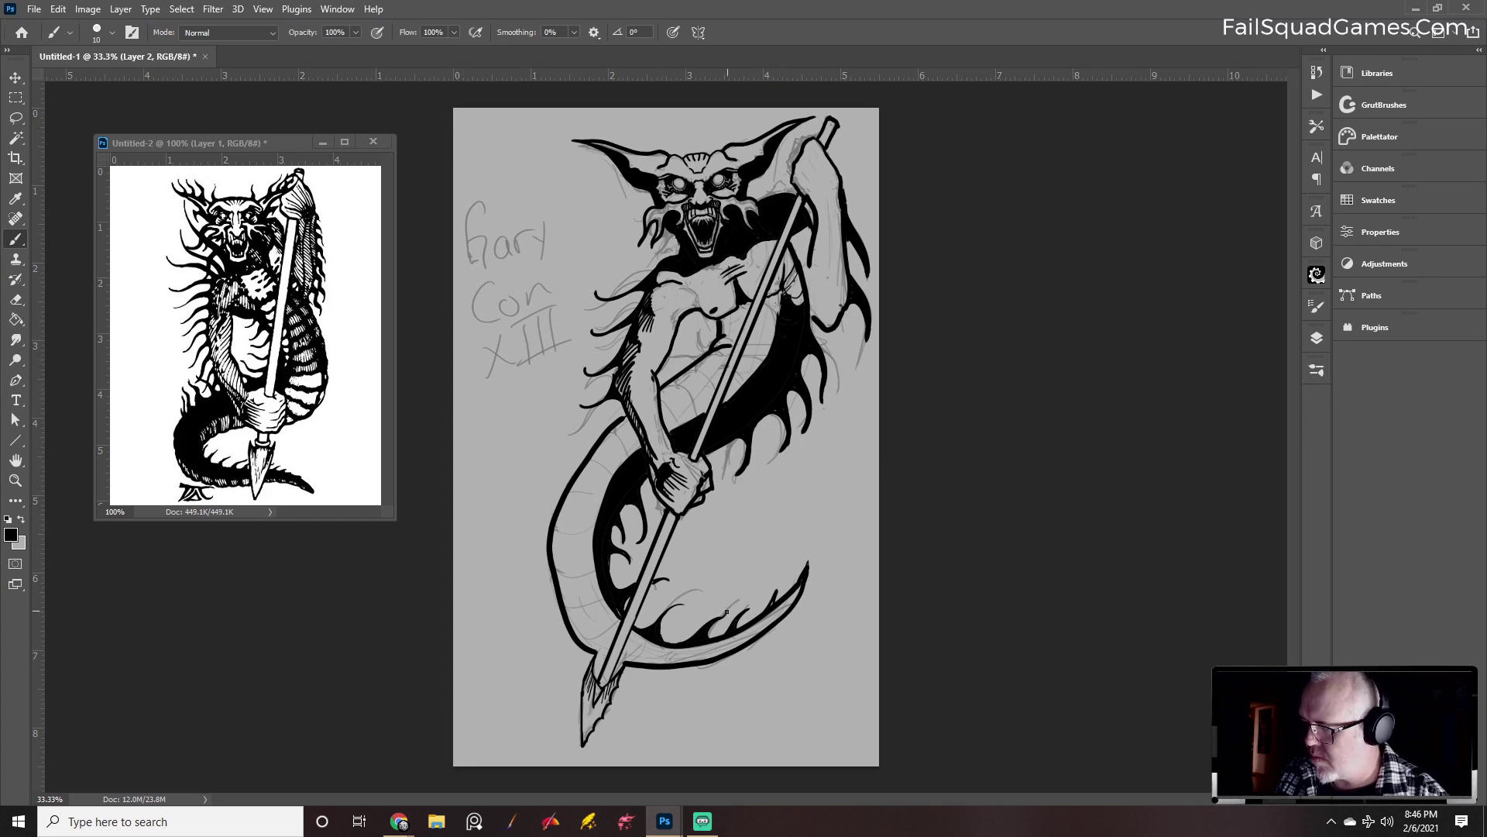
{"action": "key", "text": "e"}
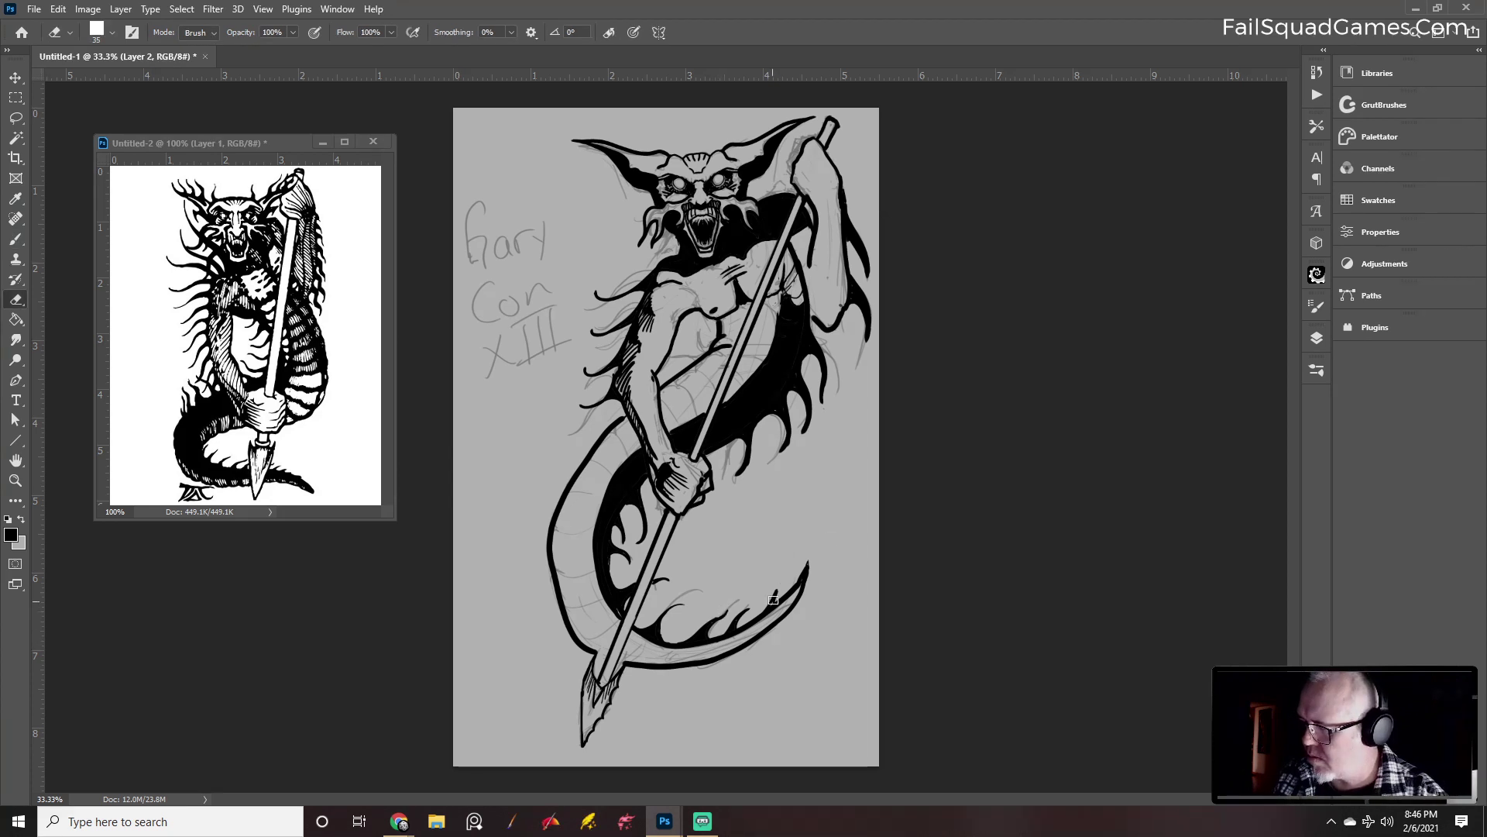
{"action": "key", "text": "b"}
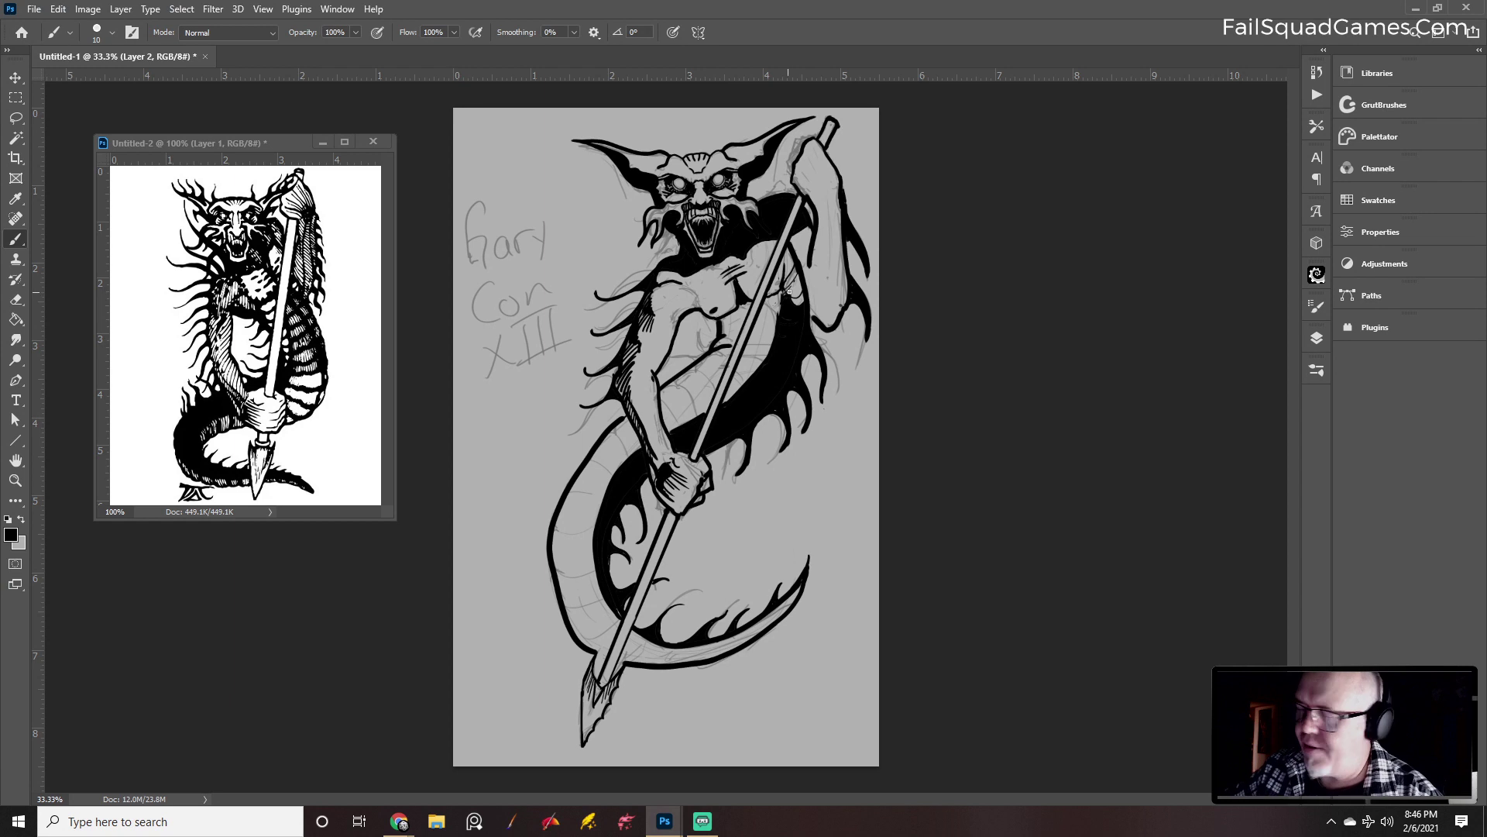
Hatch the shadow on the raised arm's upper arm and ink the waistline beside the spear shaft
{"action": "left_click_drag", "start_coordinate": [794, 298], "coordinate": [801, 269]}
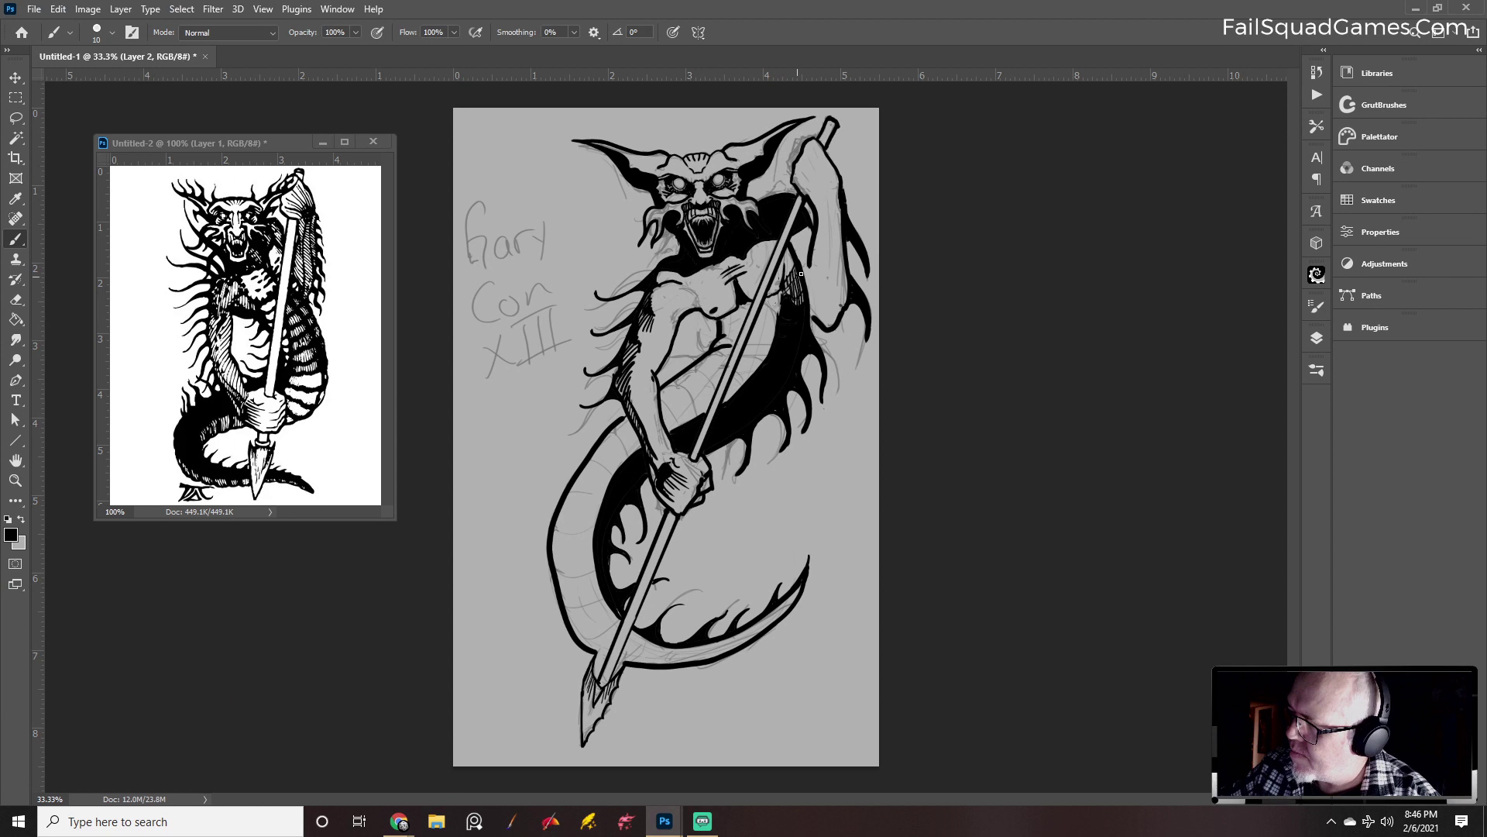
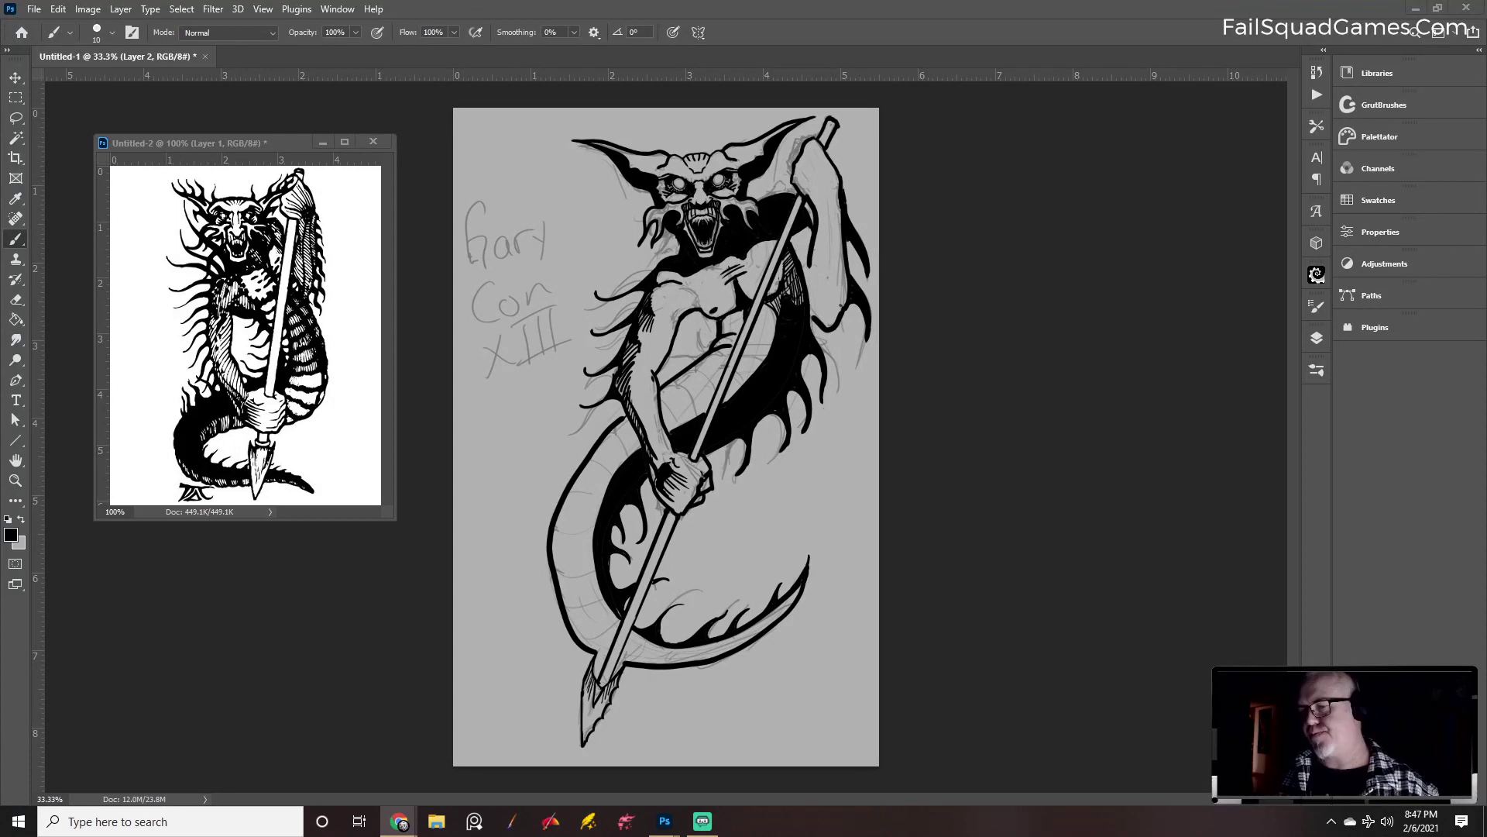
{"action": "left_click", "coordinate": [775, 320]}
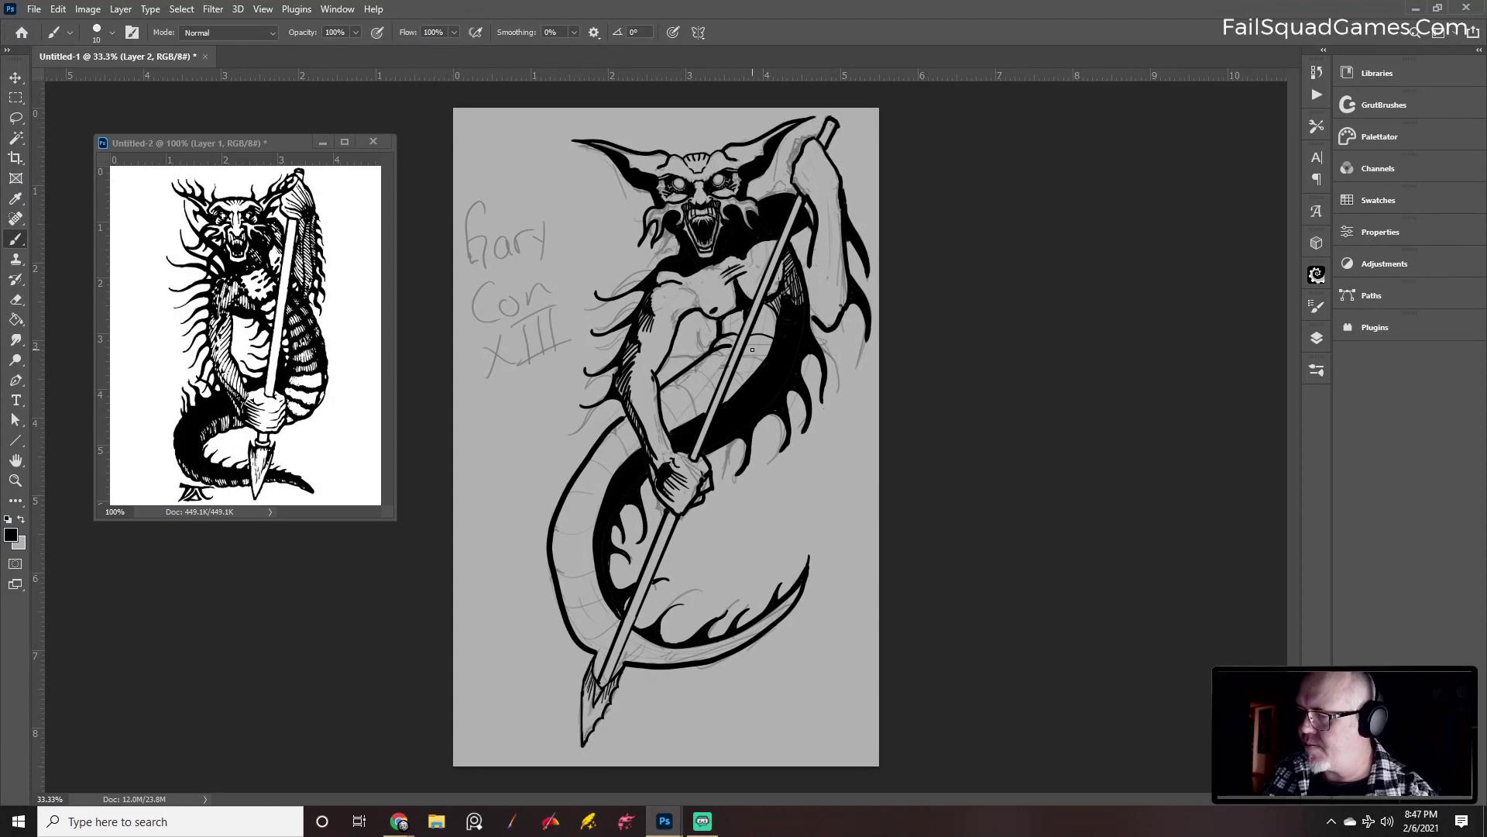
{"action": "key", "text": "bracketright"}
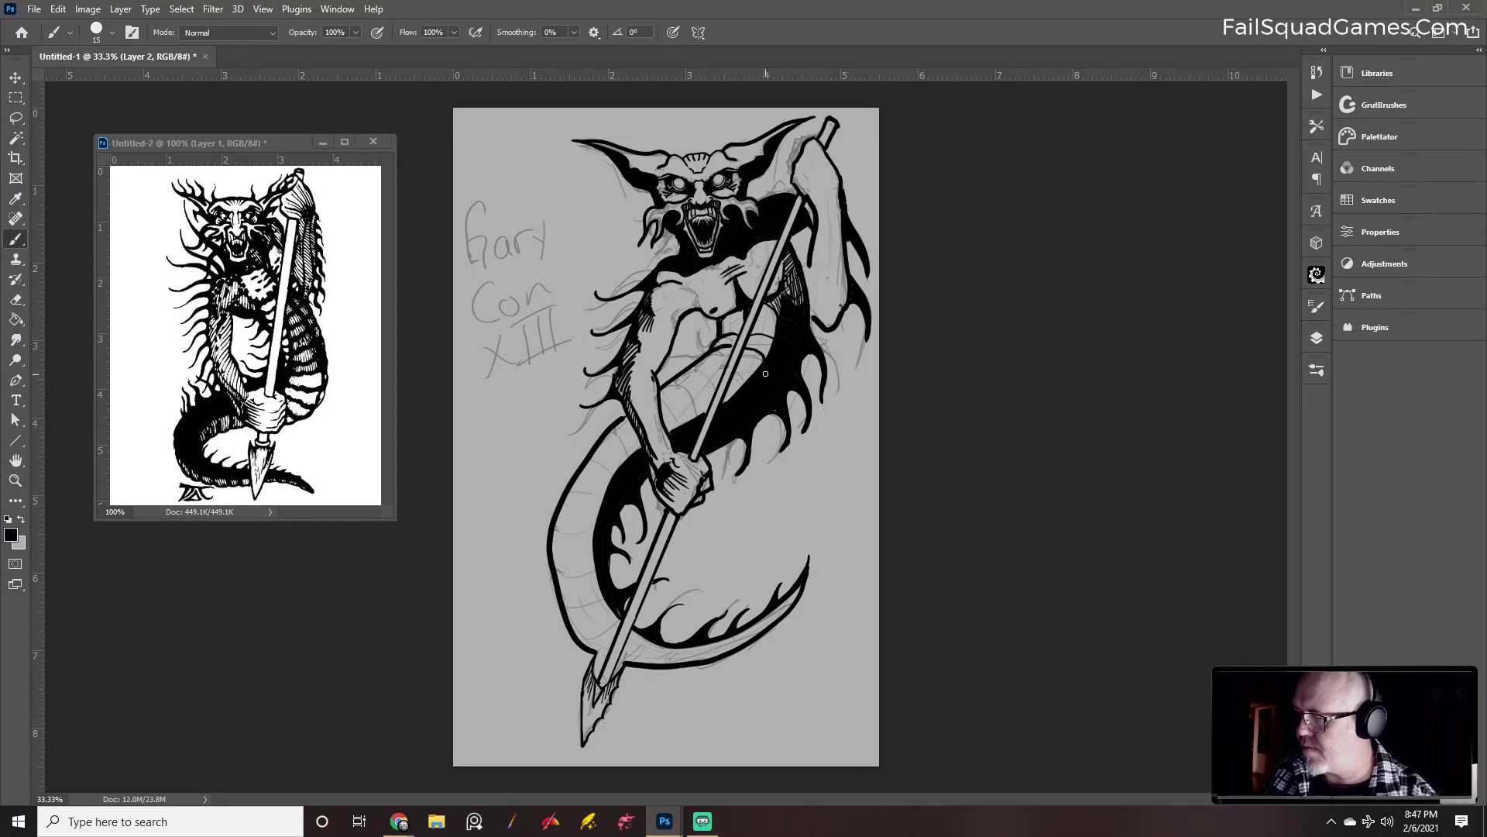
Switch to the Marker Pen brush, set its Minimum Diameter to 0%, and try it with a test stroke that is undone
{"action": "left_click", "coordinate": [1317, 372]}
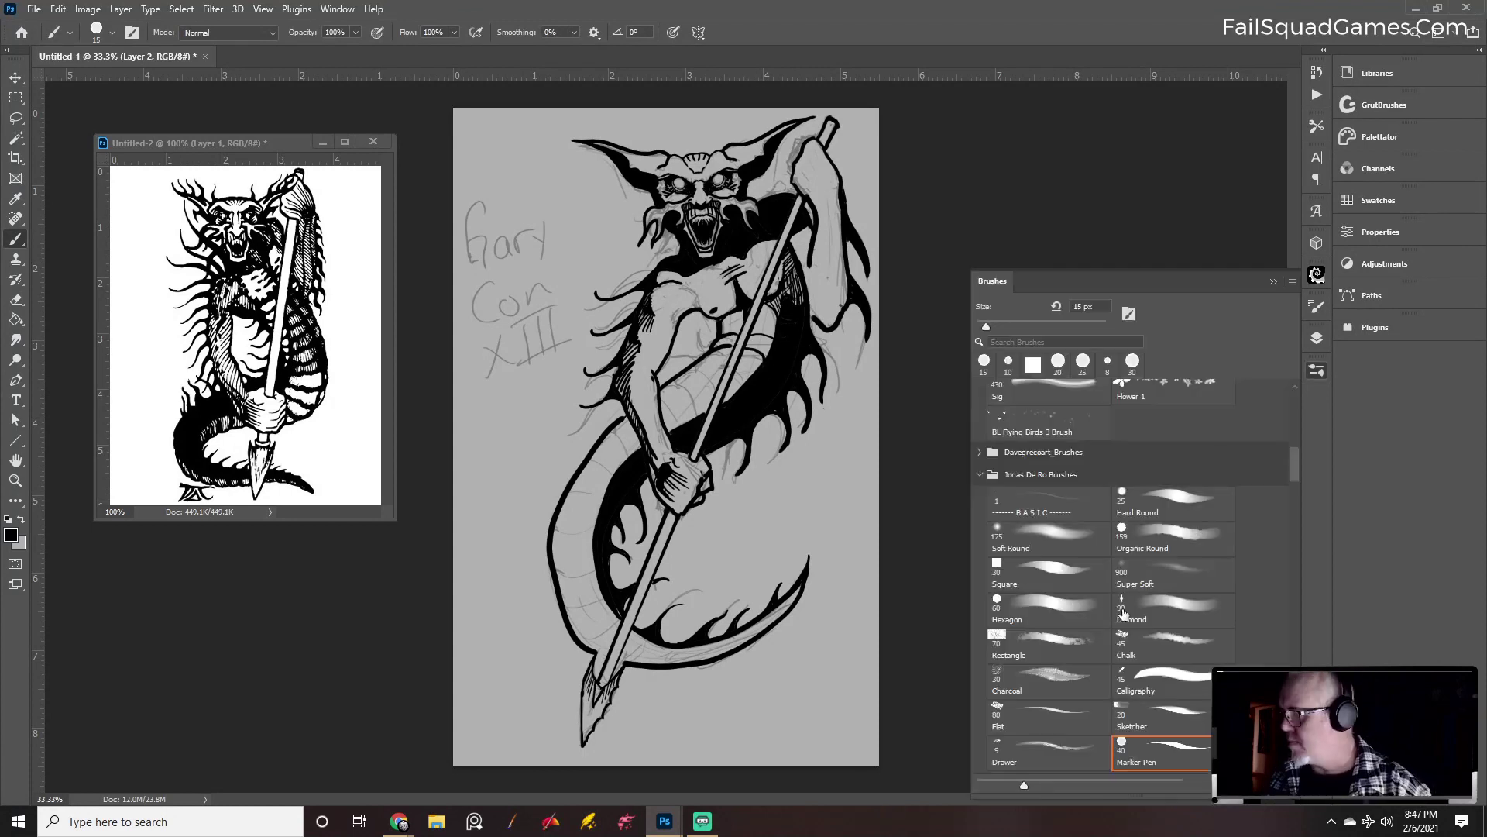
{"action": "left_click", "coordinate": [1177, 745]}
{"action": "left_click", "coordinate": [1319, 306]}
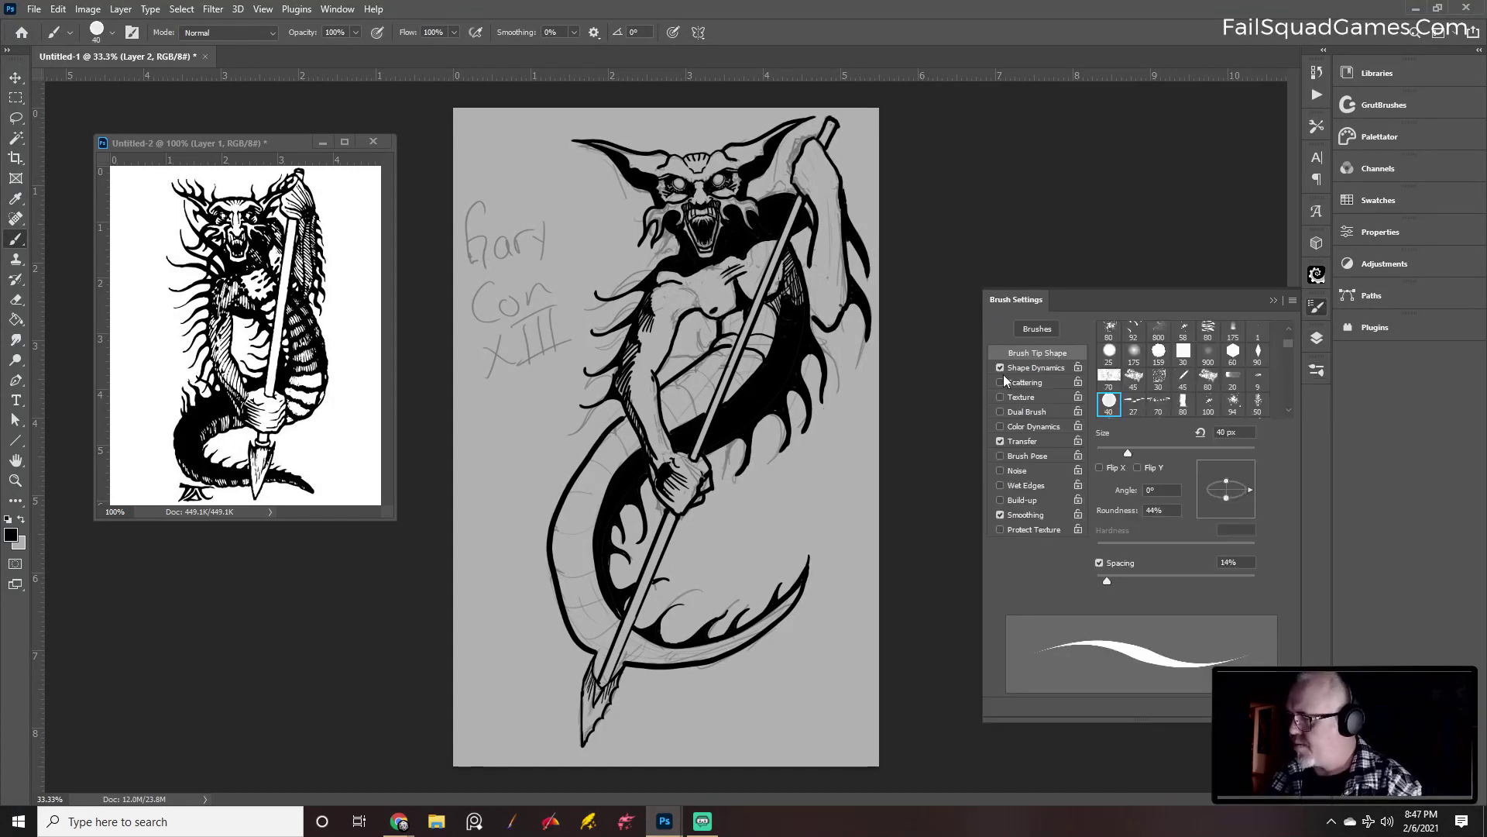
{"action": "left_click", "coordinate": [1029, 368]}
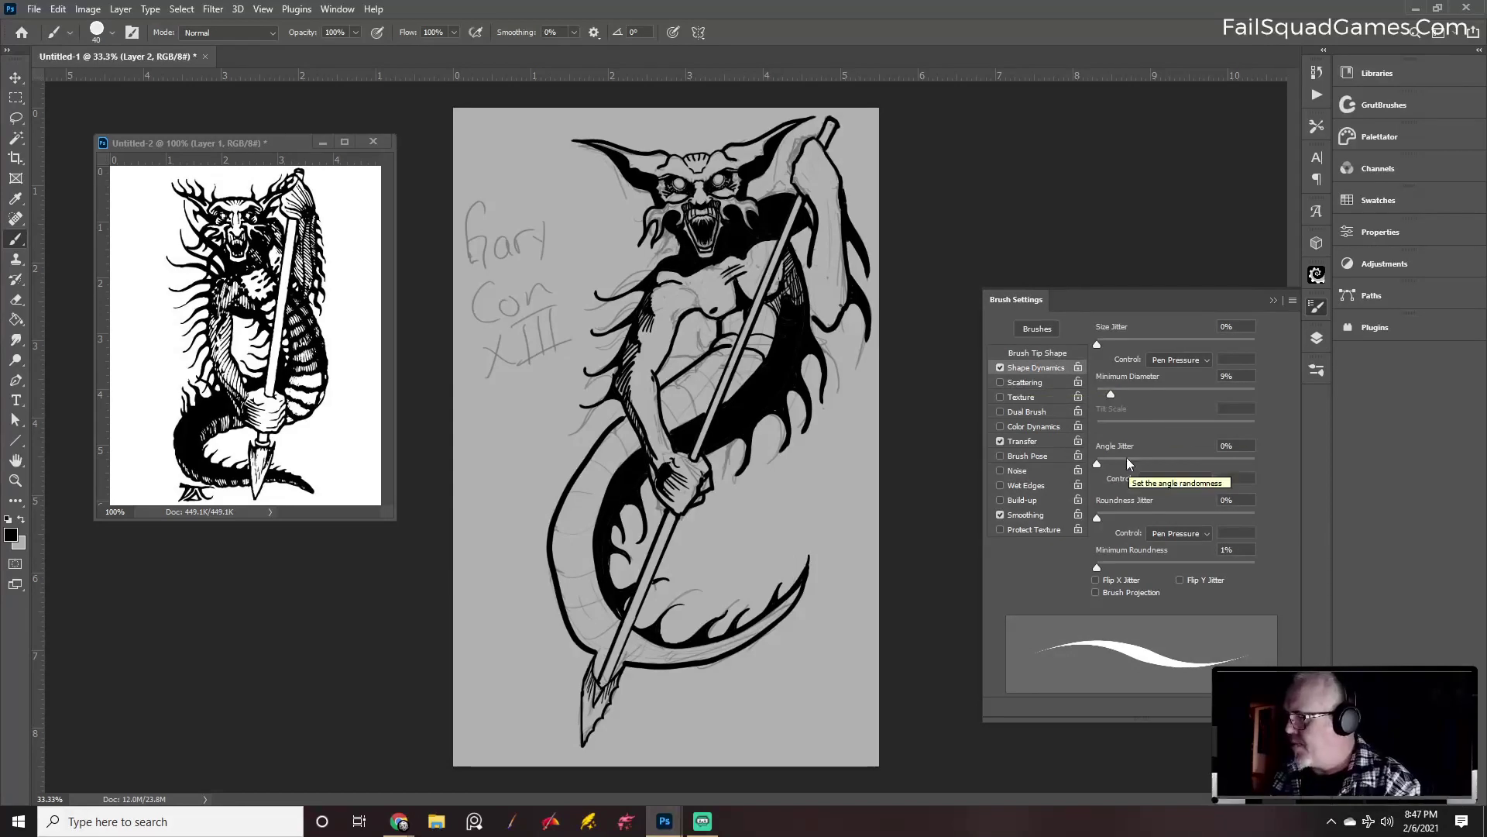
{"action": "mouse_move", "coordinate": [1097, 344]}
{"action": "left_mouse_down"}
{"action": "mouse_move", "coordinate": [1193, 341]}
{"action": "mouse_move", "coordinate": [1062, 360]}
{"action": "mouse_move", "coordinate": [1093, 396]}
{"action": "left_mouse_up"}
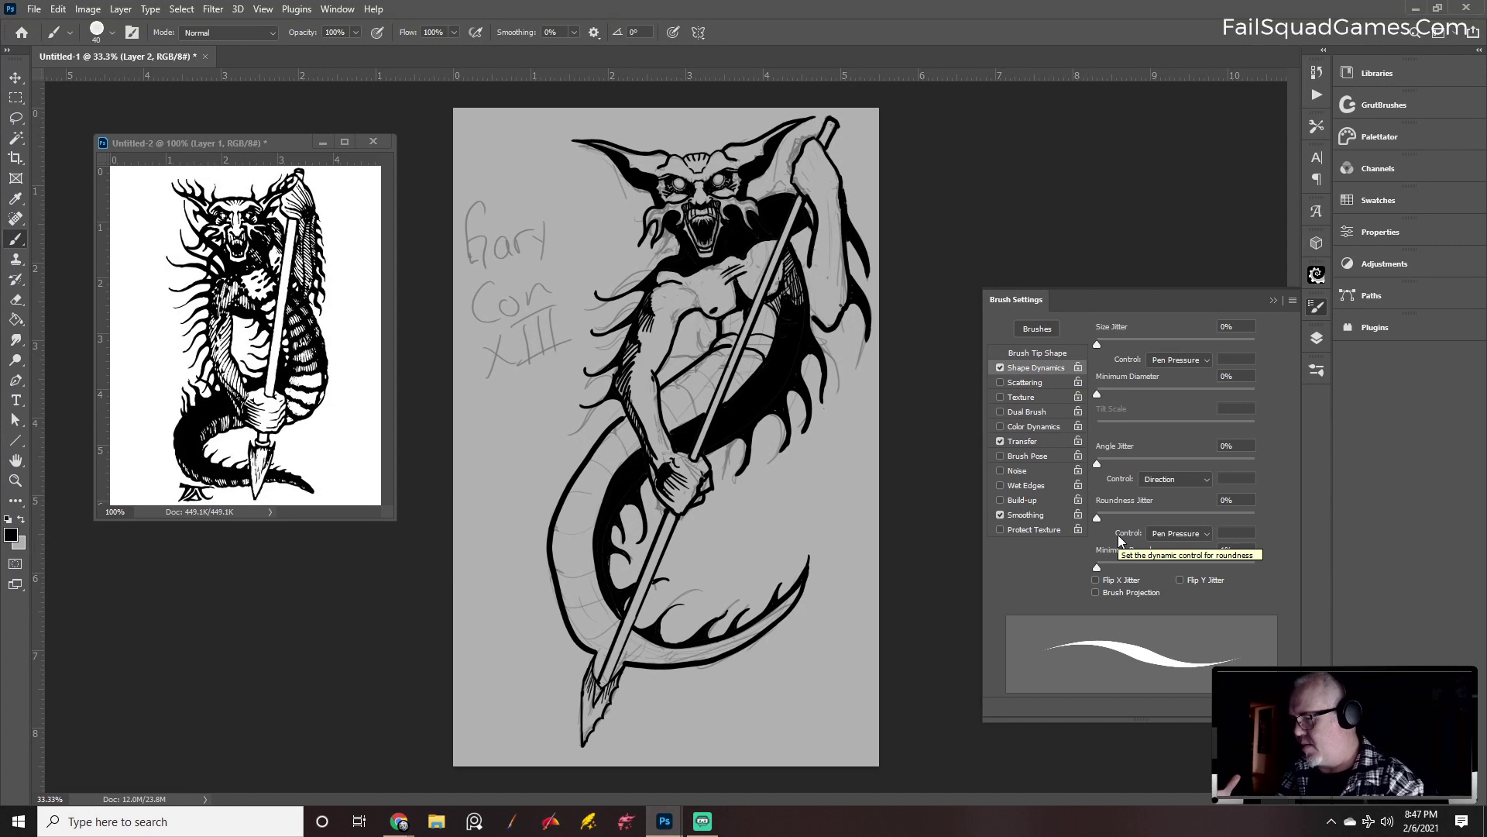
{"action": "left_click", "coordinate": [1273, 299]}
{"action": "mouse_move", "coordinate": [826, 436]}
{"action": "left_mouse_down"}
{"action": "mouse_move", "coordinate": [852, 533]}
{"action": "mouse_move", "coordinate": [802, 673]}
{"action": "left_mouse_up"}
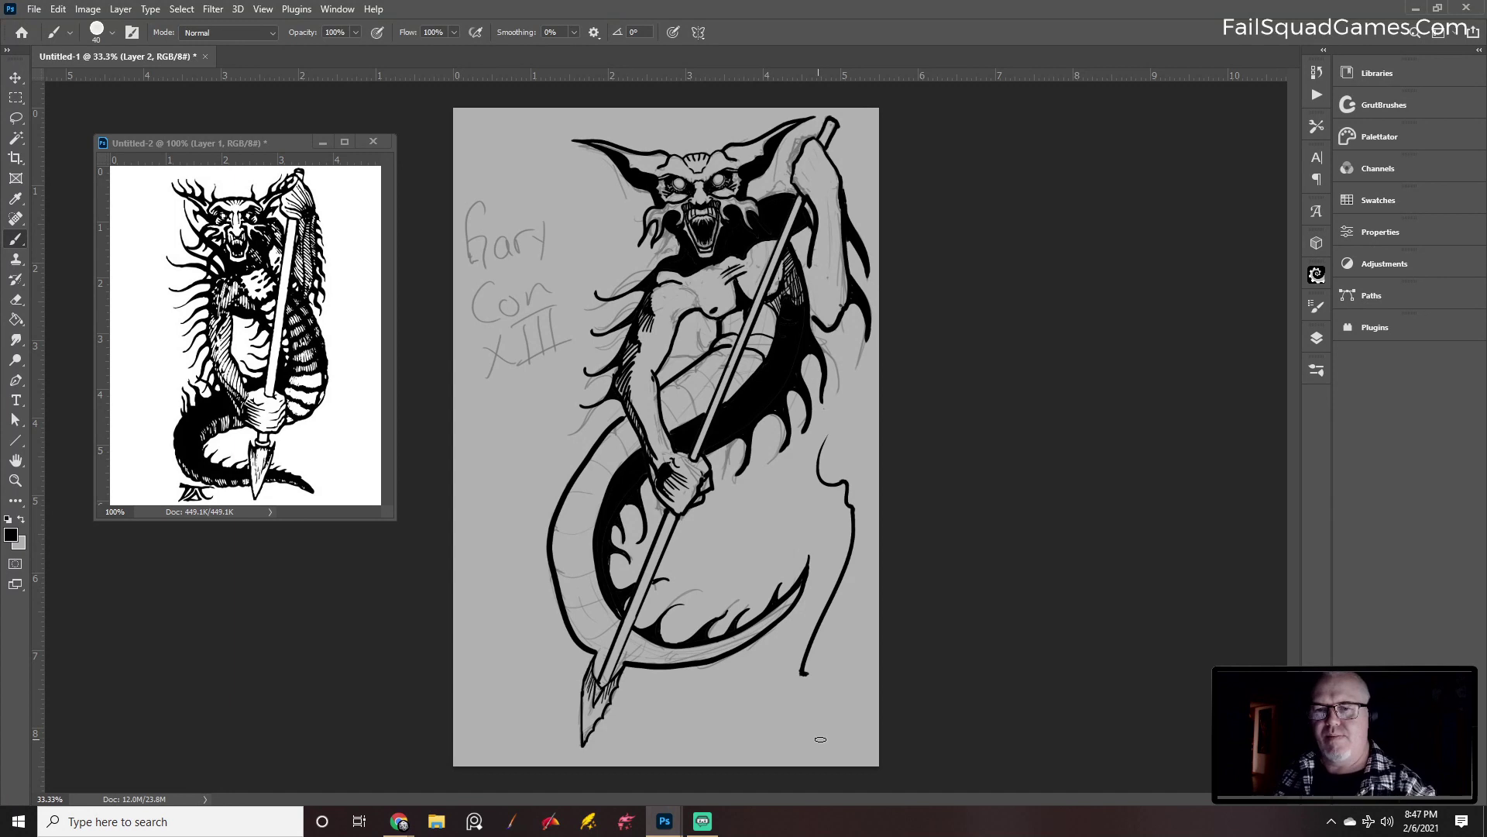
{"action": "key", "text": "ctrl+z"}
{"action": "key", "text": "ctrl+z"}
Make the brush tip rounder and try it with another test stroke in the empty area beside the tail, undoing the stroke
{"action": "left_click", "coordinate": [1315, 308]}
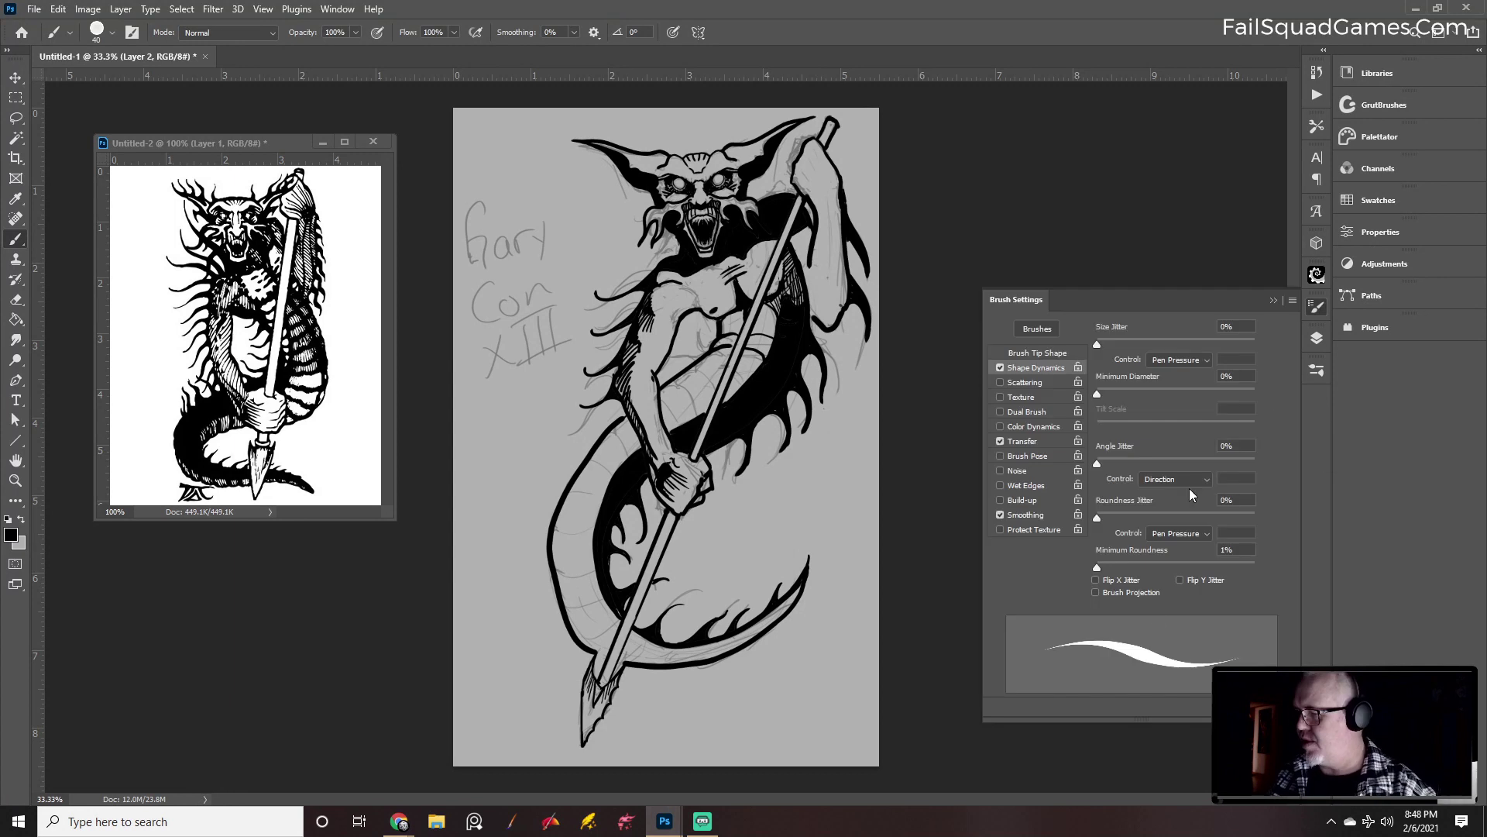
{"action": "left_click", "coordinate": [1037, 352]}
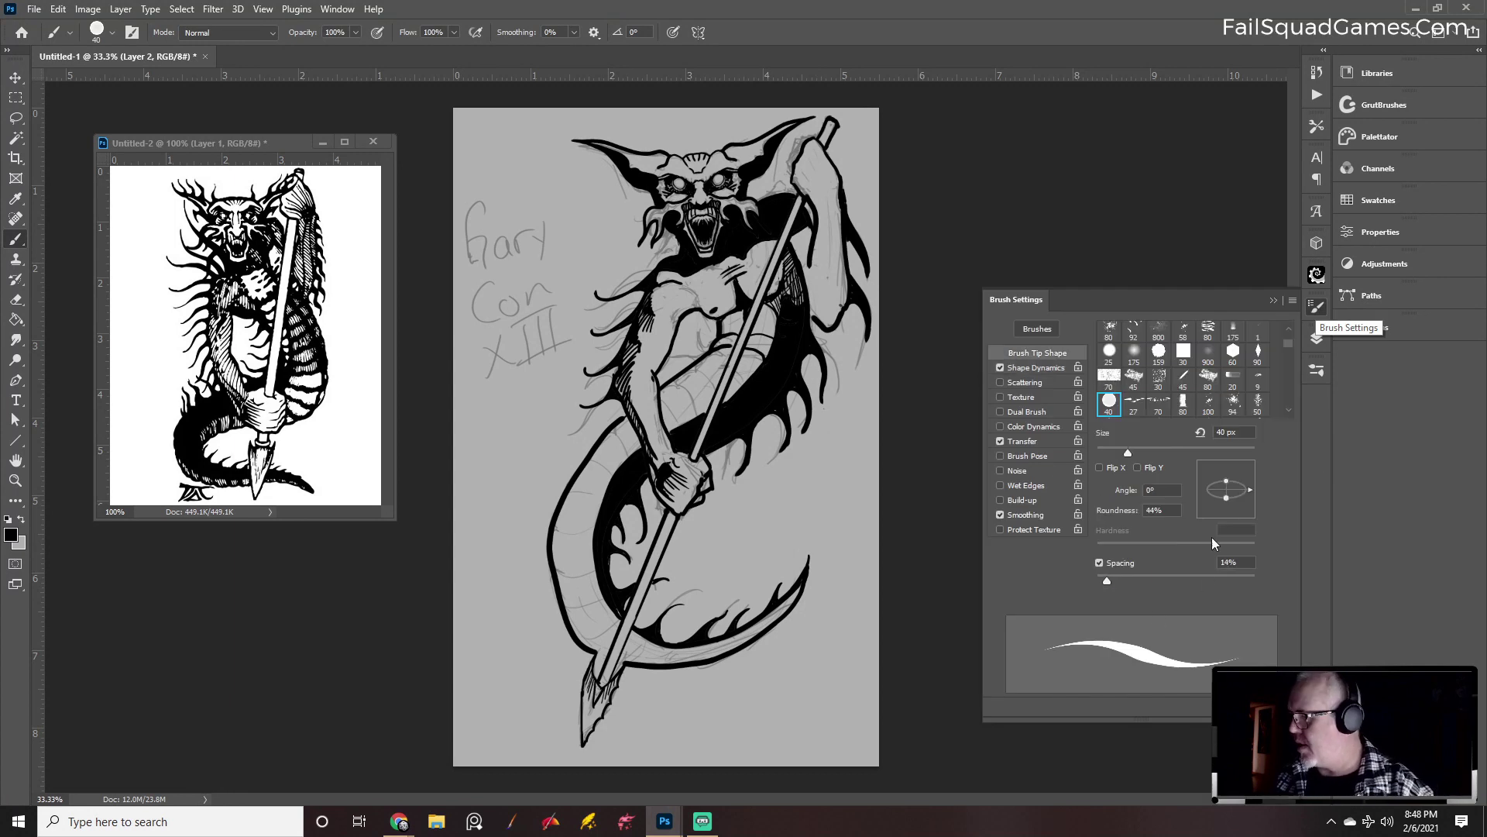
{"action": "left_click", "coordinate": [1273, 300]}
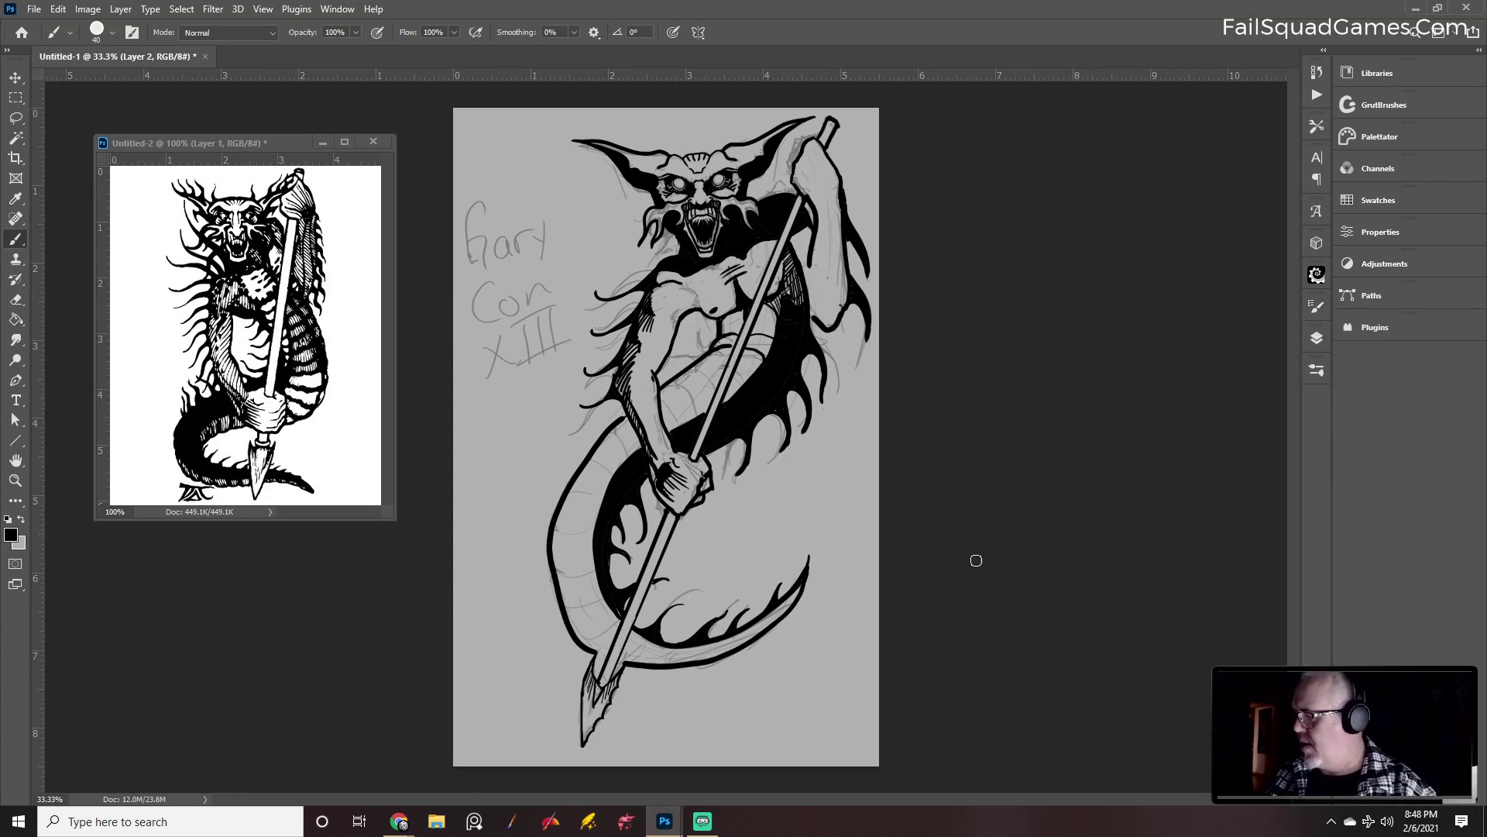
{"action": "mouse_move", "coordinate": [829, 457]}
{"action": "left_mouse_down"}
{"action": "mouse_move", "coordinate": [857, 536]}
{"action": "mouse_move", "coordinate": [756, 725]}
{"action": "left_mouse_up"}
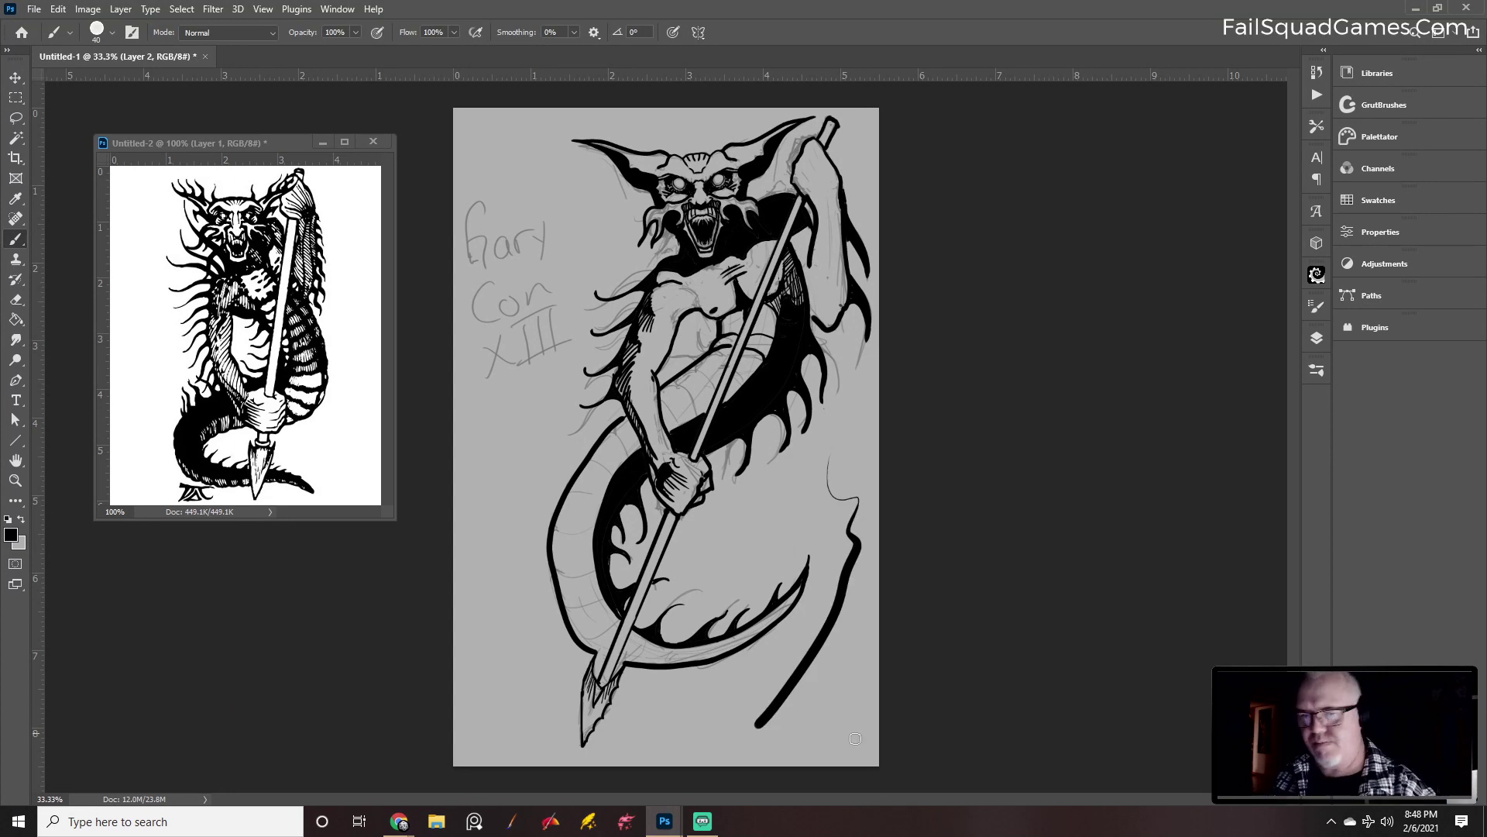
{"action": "key", "text": "ctrl+z"}
Ink the muscle contour lines down the raised forearm from wrist to elbow with the brush size at 20
{"action": "key", "text": "bracketleft"}
{"action": "key", "text": "bracketleft"}
{"action": "key", "text": "bracketleft"}
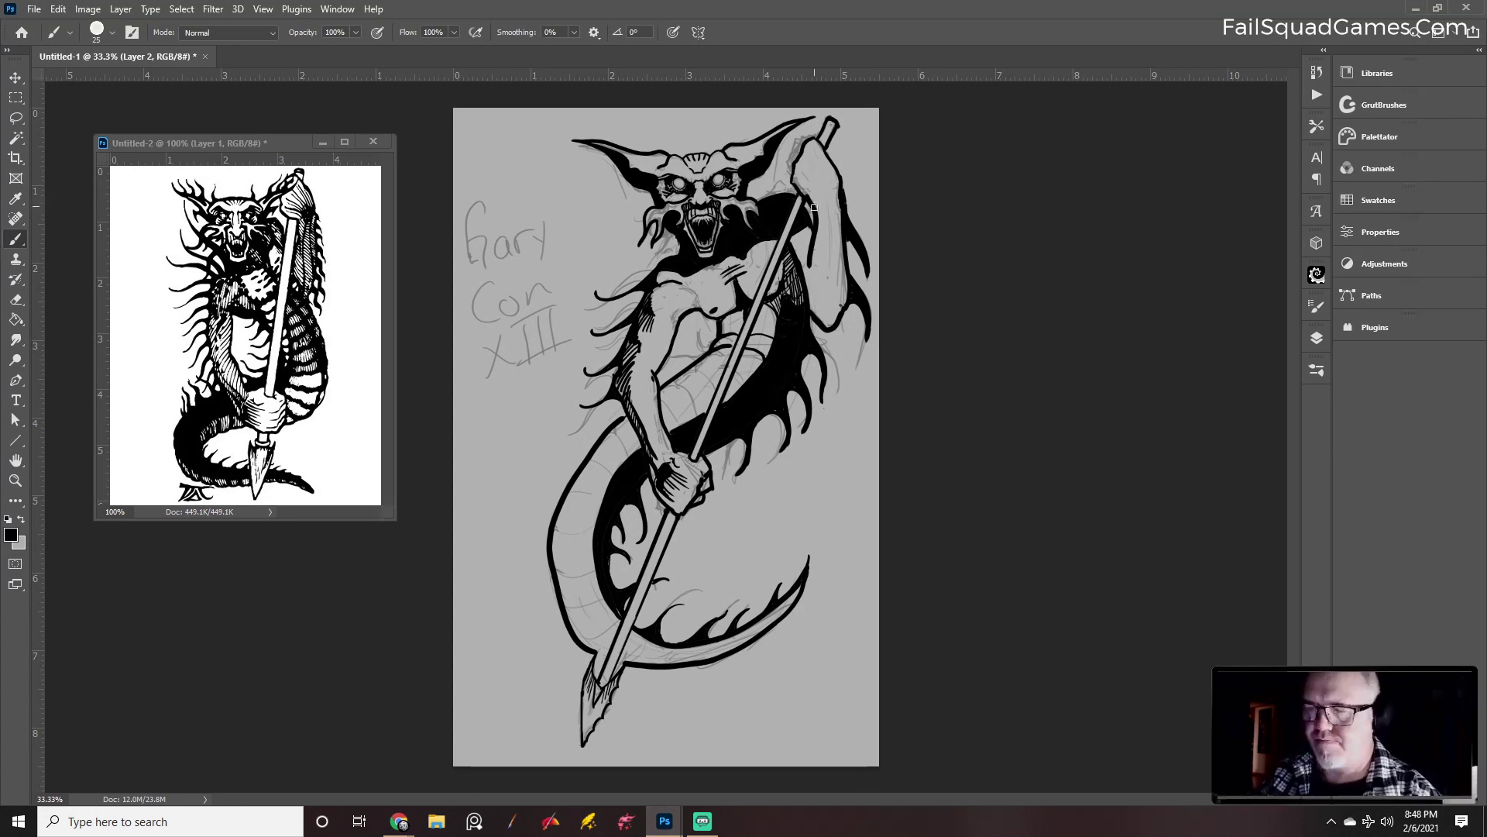
{"action": "key", "text": "bracketright"}
{"action": "key", "text": "bracketleft"}
{"action": "key", "text": "bracketleft"}
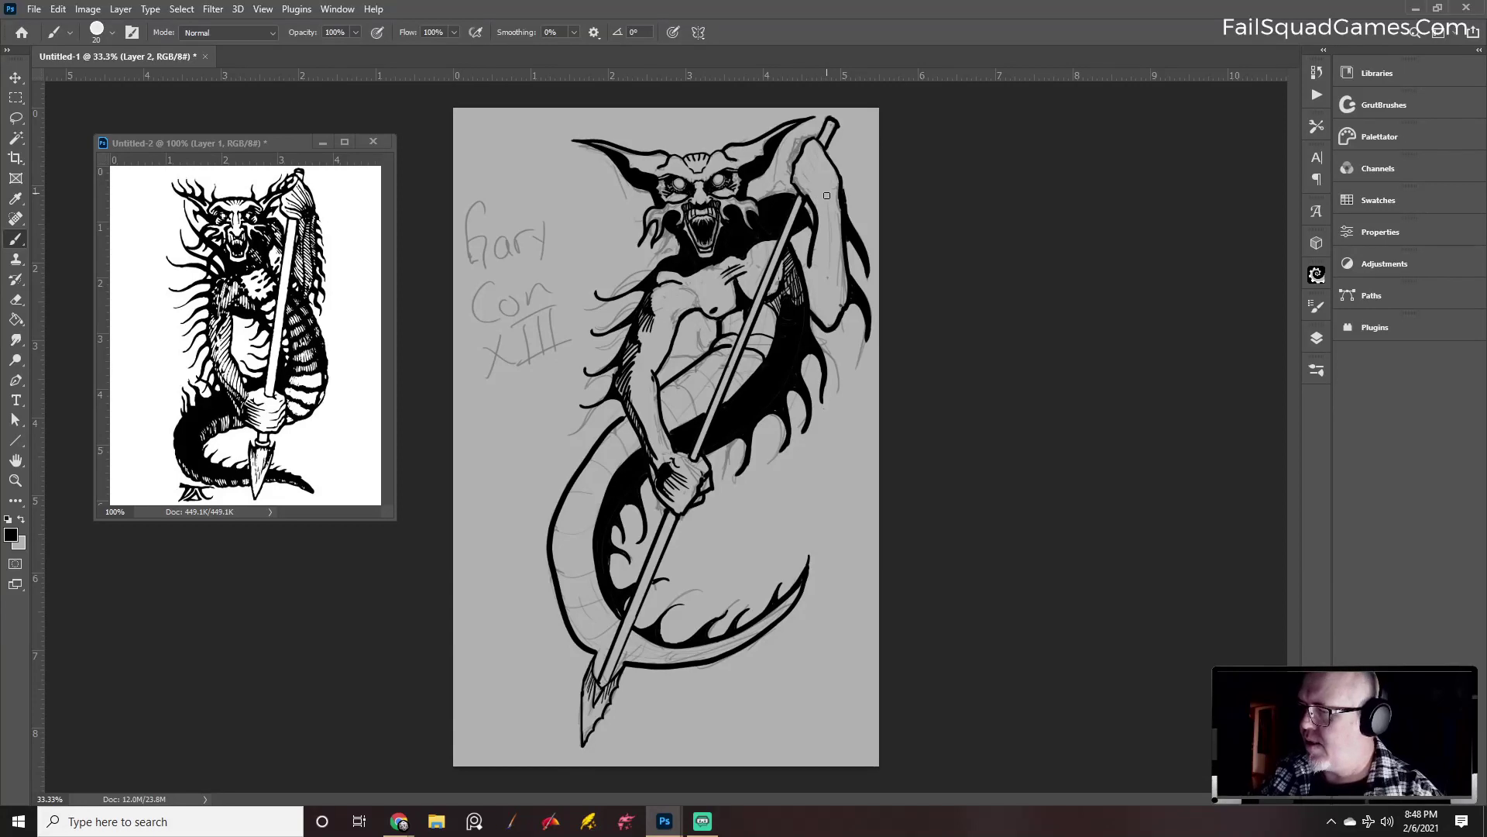
{"action": "left_click_drag", "start_coordinate": [828, 218], "coordinate": [827, 329]}
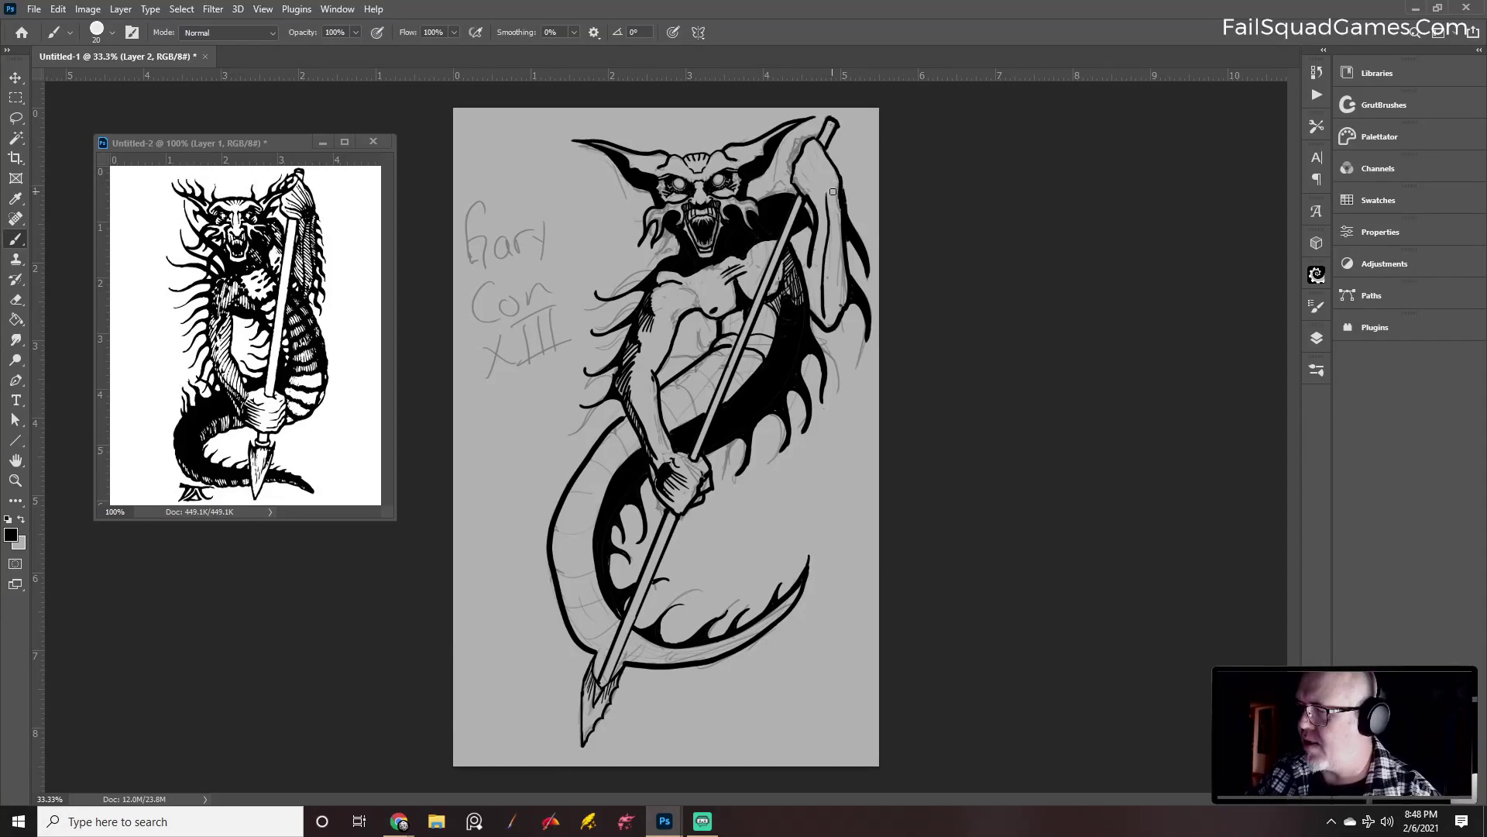
{"action": "left_click_drag", "start_coordinate": [832, 191], "coordinate": [844, 279]}
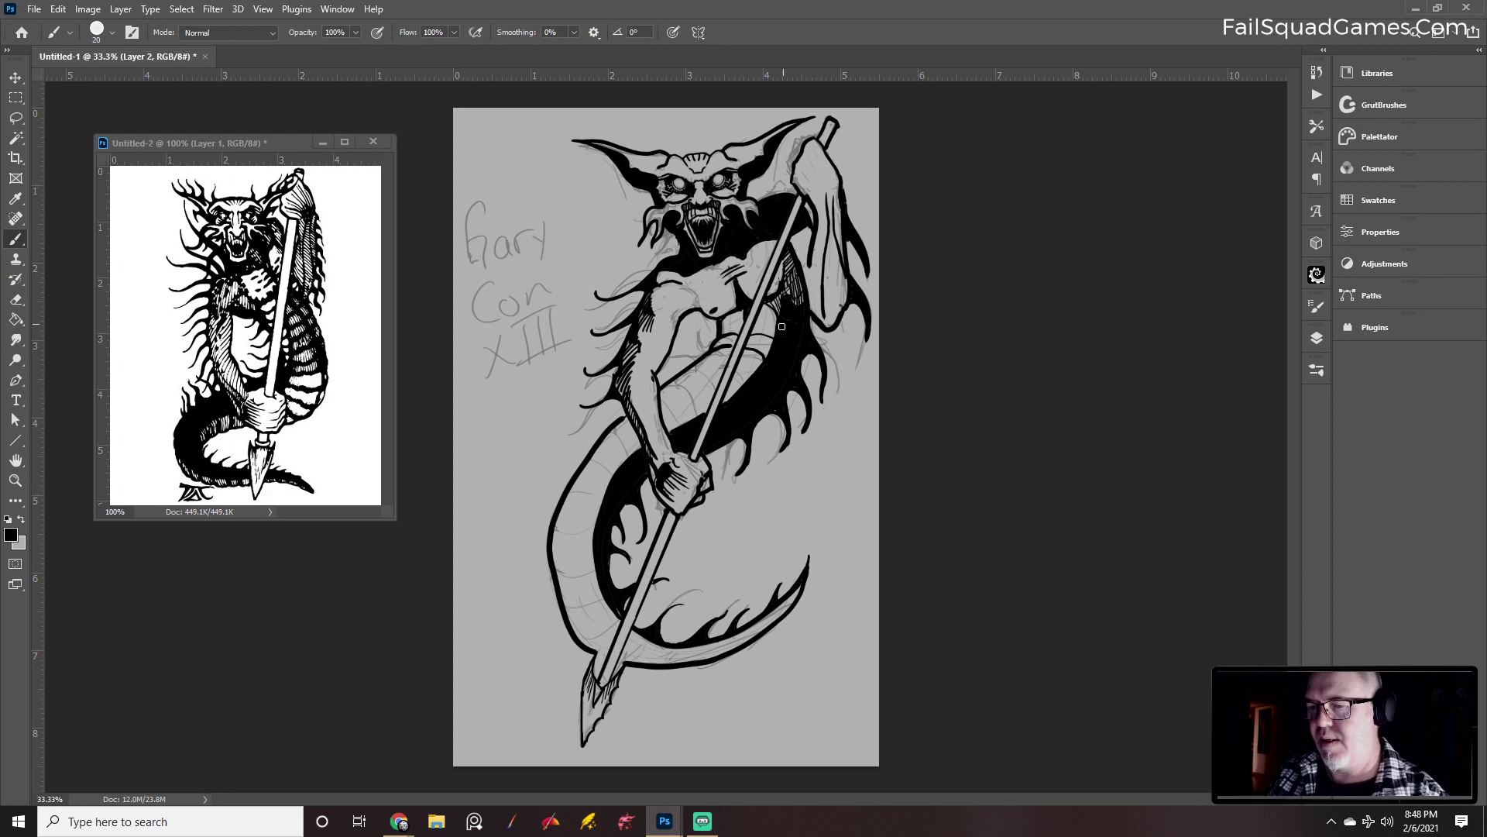
Hatch the raised arm's upper arm and the inner side of its forearm with the brush size at 10
{"action": "key", "text": "bracketleft"}
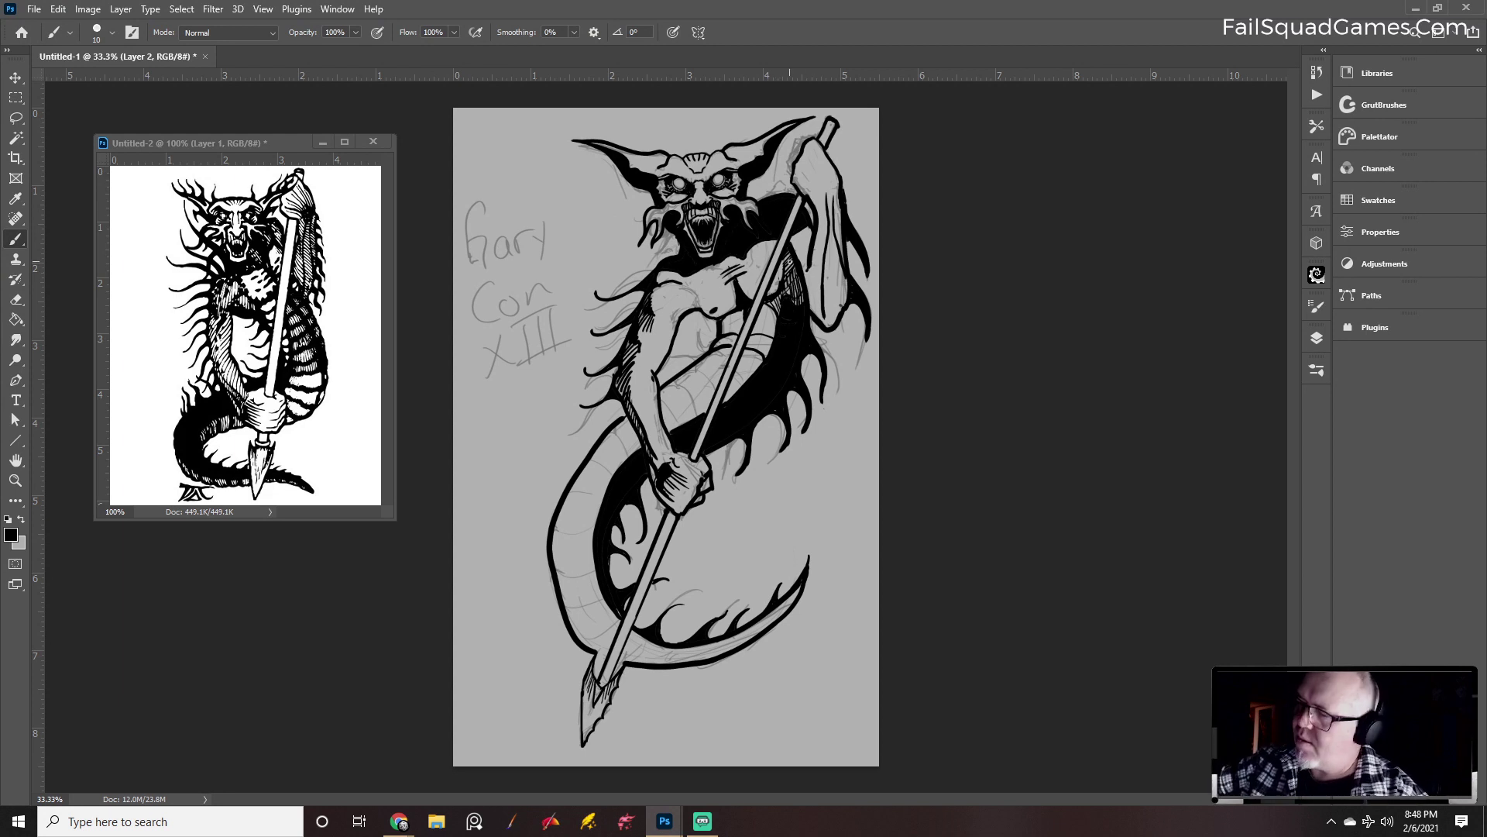
{"action": "mouse_move", "coordinate": [792, 236]}
{"action": "left_mouse_down"}
{"action": "mouse_move", "coordinate": [806, 266]}
{"action": "mouse_move", "coordinate": [808, 247]}
{"action": "left_mouse_up"}
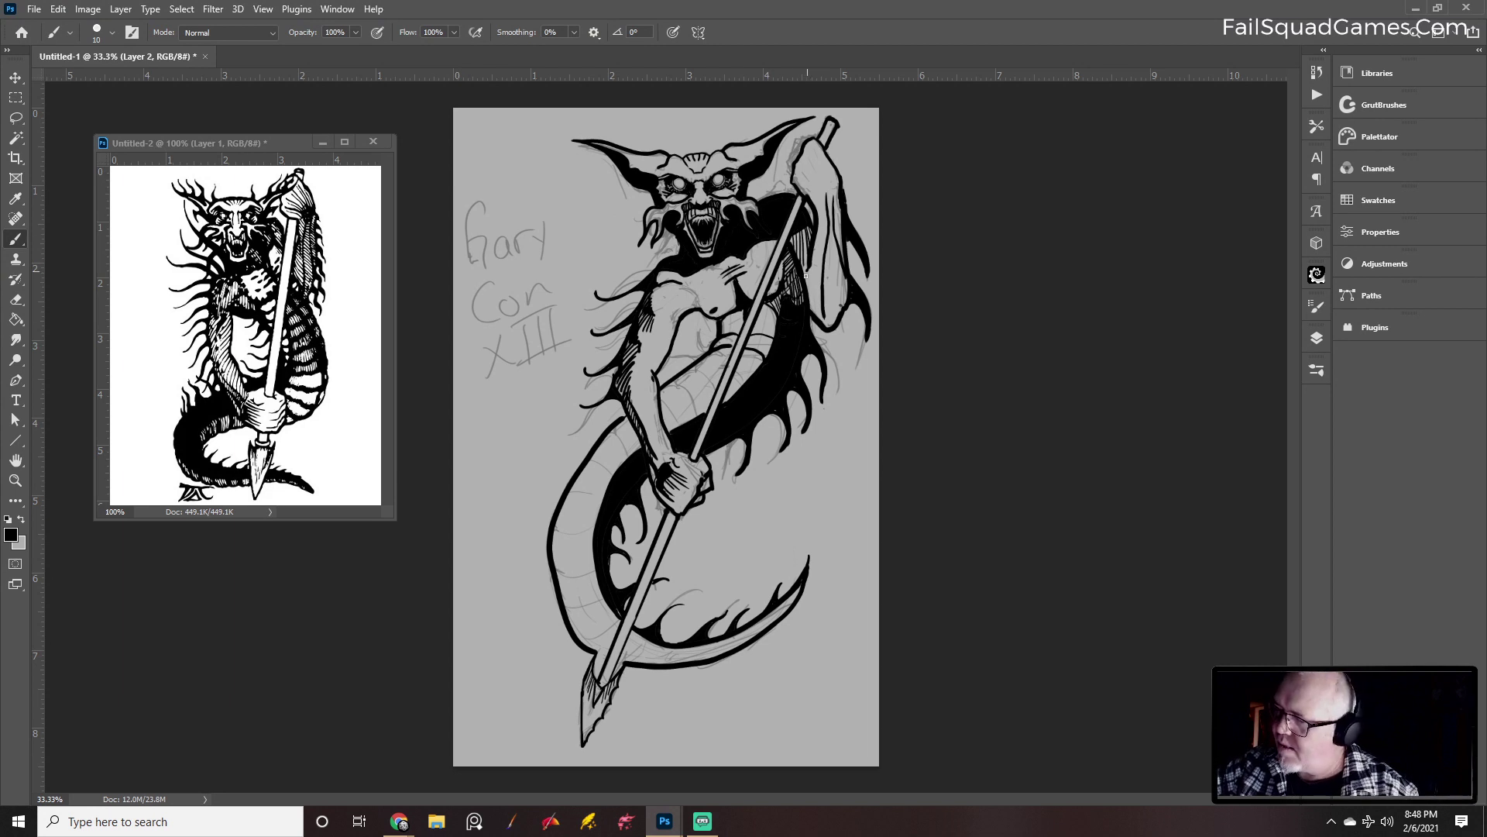
{"action": "left_click_drag", "start_coordinate": [810, 299], "coordinate": [820, 318]}
{"action": "mouse_move", "coordinate": [807, 266]}
{"action": "left_mouse_down"}
{"action": "mouse_move", "coordinate": [818, 308]}
{"action": "mouse_move", "coordinate": [819, 276]}
{"action": "left_mouse_up"}
{"action": "mouse_move", "coordinate": [815, 256]}
{"action": "left_mouse_down"}
{"action": "mouse_move", "coordinate": [824, 287]}
{"action": "mouse_move", "coordinate": [823, 216]}
{"action": "left_mouse_up"}
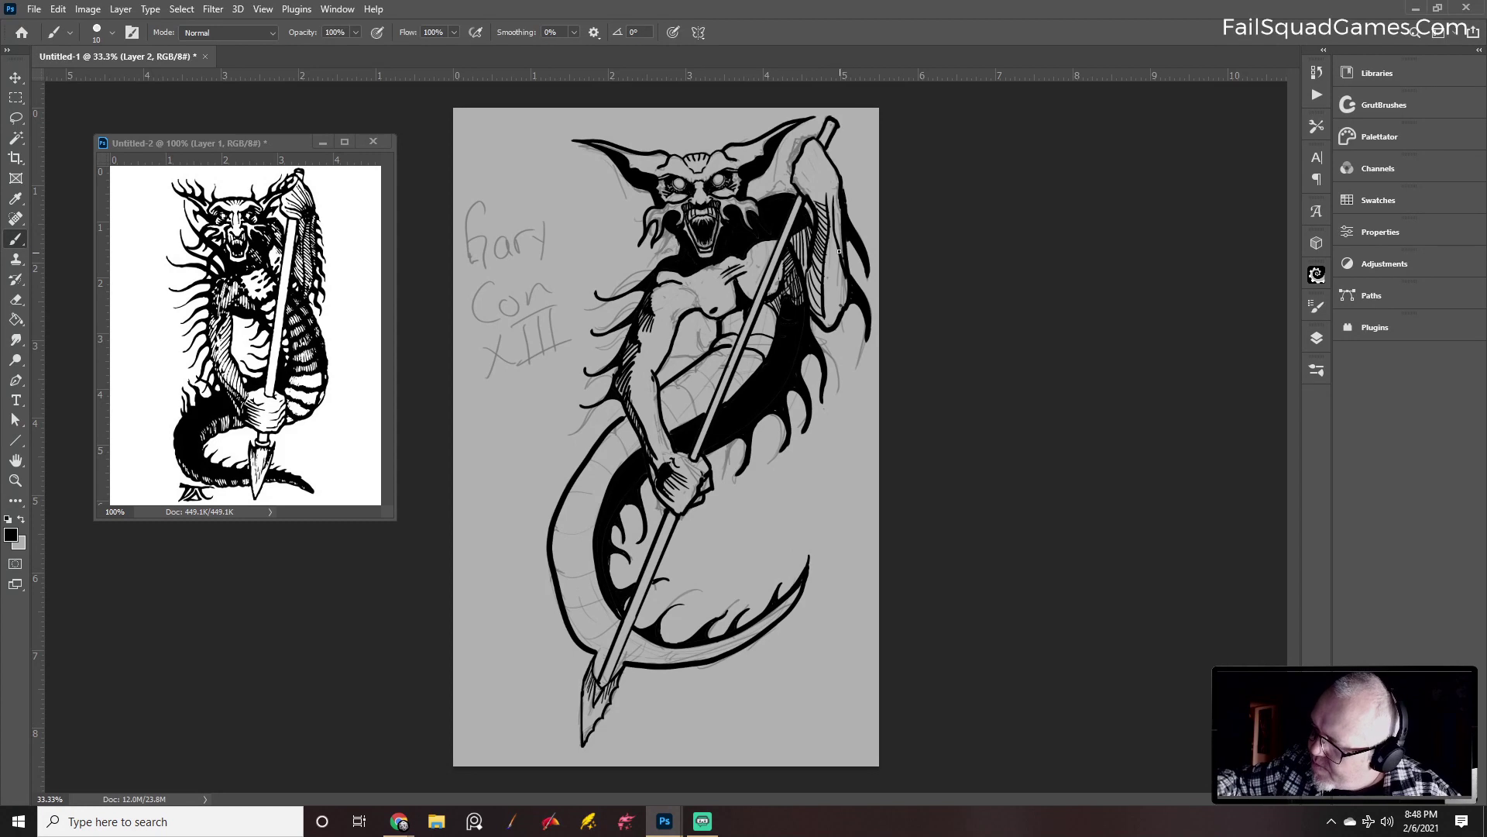
Fill the raised forearm's outer side and elbow with curved hatching lines at brush size 10
{"action": "left_click_drag", "start_coordinate": [844, 247], "coordinate": [820, 185]}
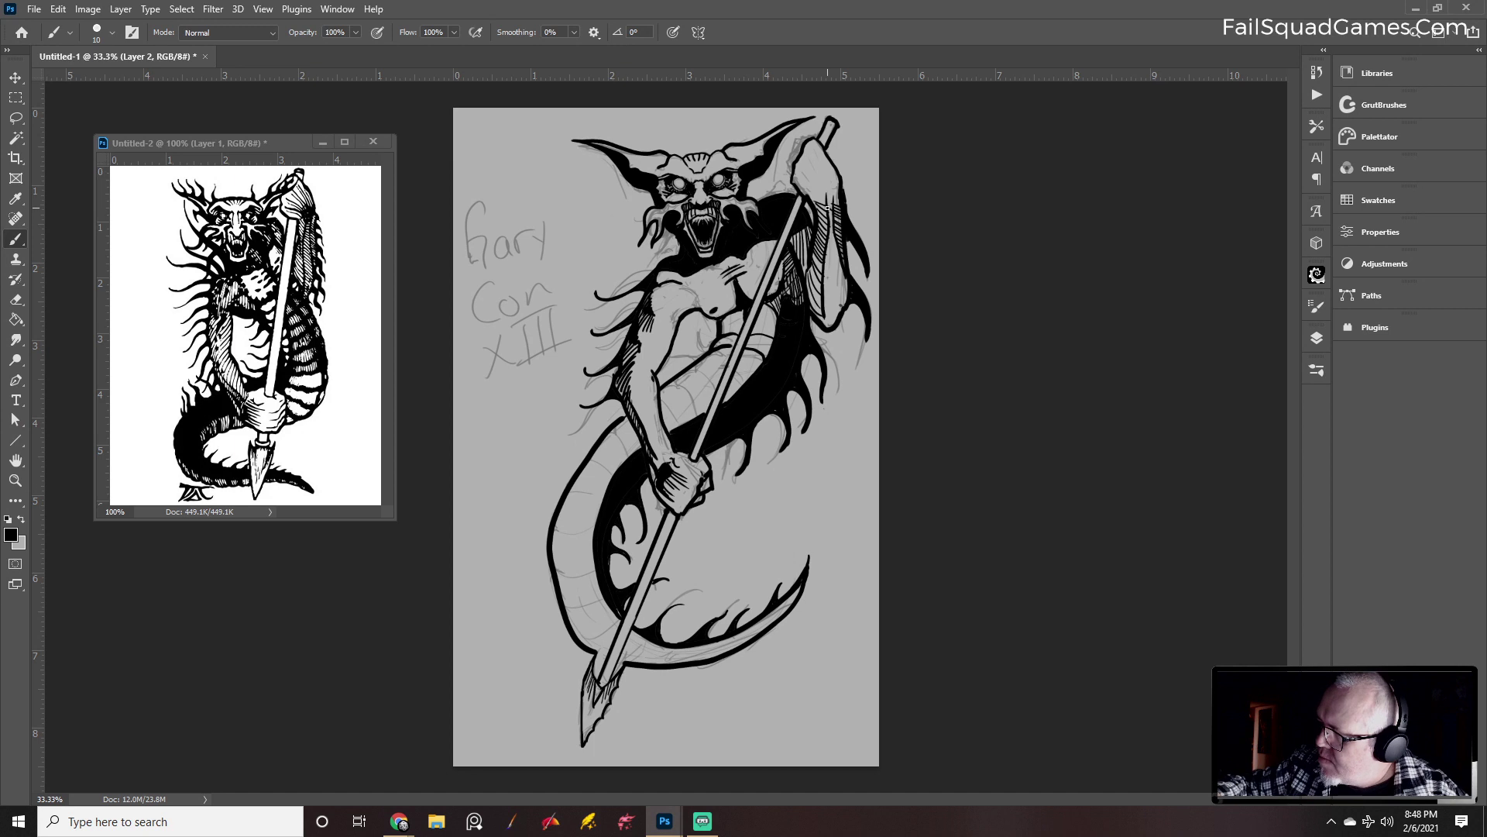
{"action": "left_click_drag", "start_coordinate": [827, 208], "coordinate": [822, 242]}
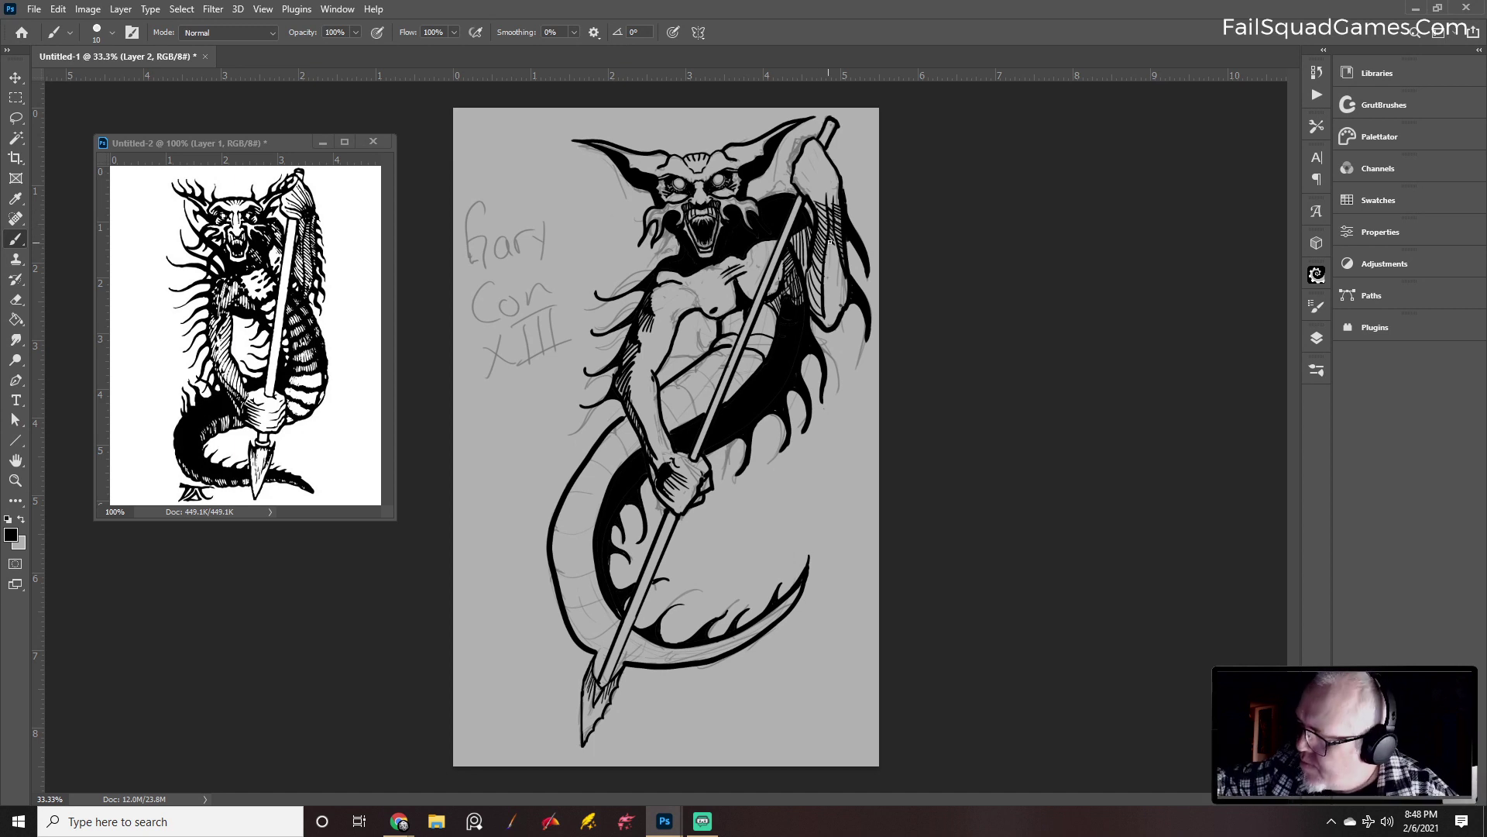
{"action": "left_click_drag", "start_coordinate": [837, 250], "coordinate": [834, 257]}
{"action": "left_click_drag", "start_coordinate": [840, 246], "coordinate": [835, 262]}
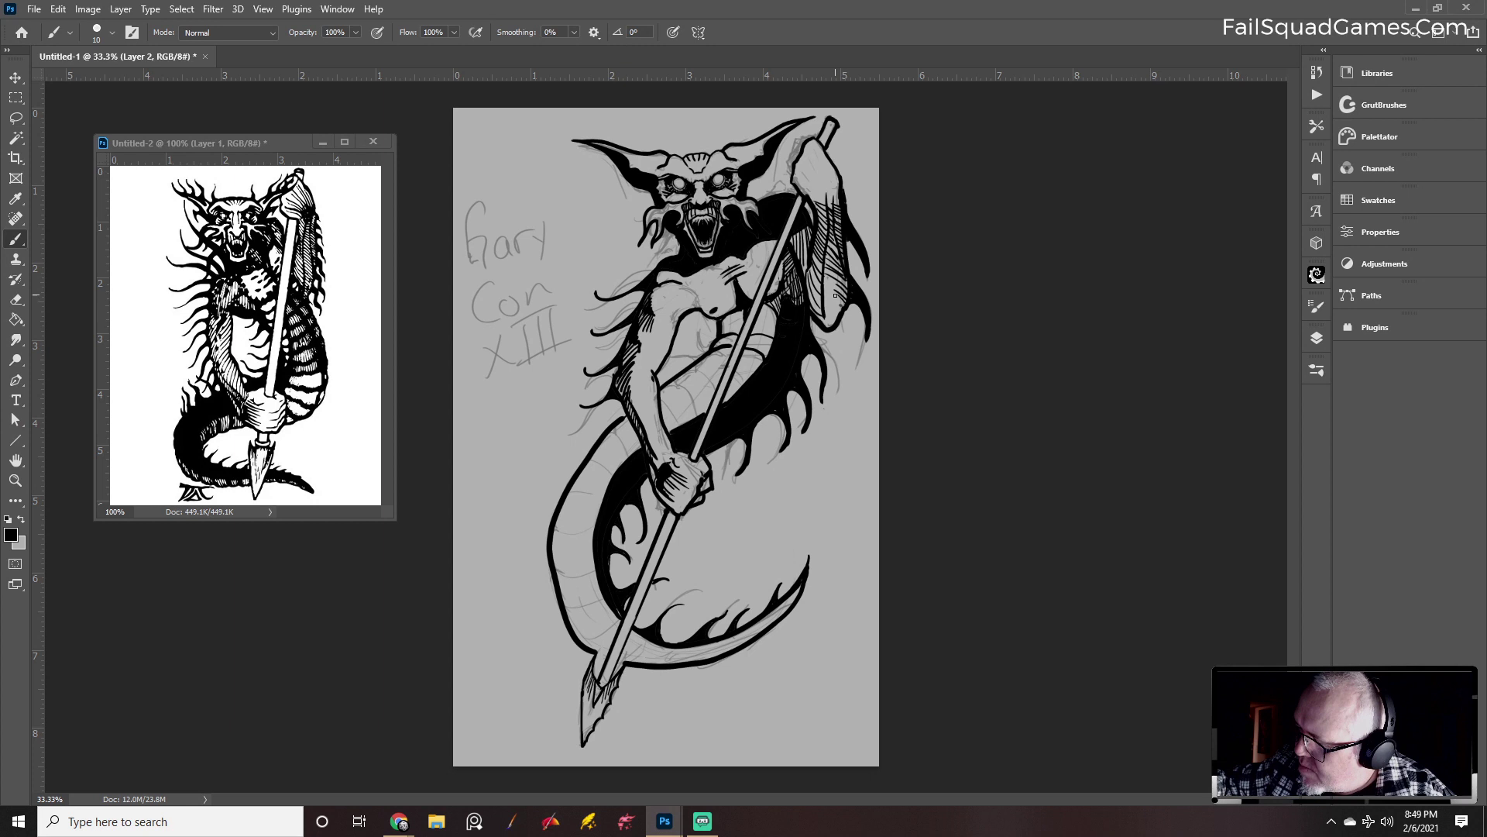
{"action": "left_click_drag", "start_coordinate": [835, 295], "coordinate": [827, 329]}
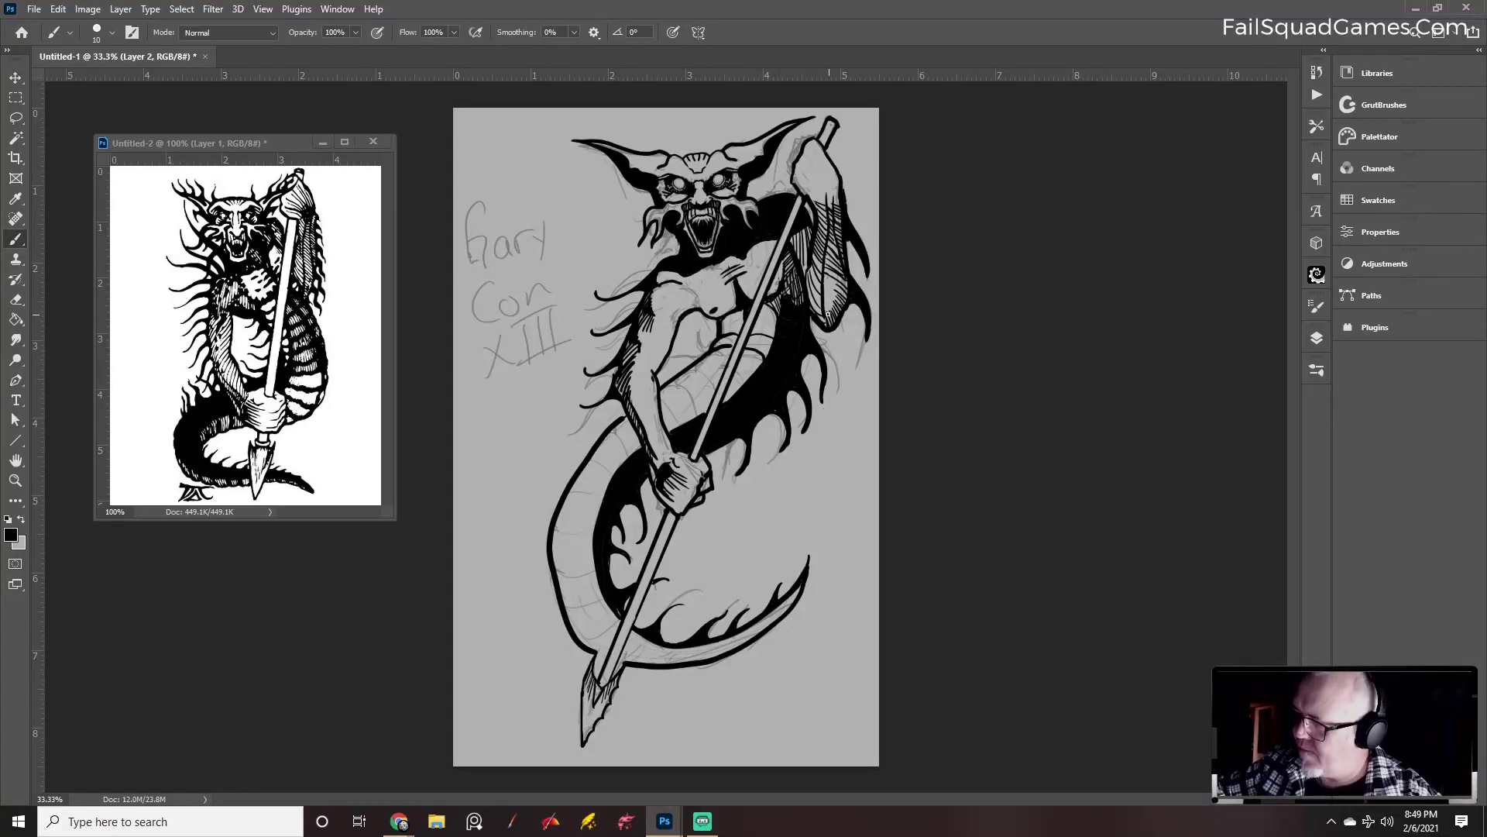
{"action": "mouse_move", "coordinate": [826, 312]}
{"action": "left_mouse_down"}
{"action": "mouse_move", "coordinate": [825, 276]}
{"action": "mouse_move", "coordinate": [839, 292]}
{"action": "mouse_move", "coordinate": [822, 245]}
{"action": "mouse_move", "coordinate": [826, 312]}
{"action": "left_mouse_up"}
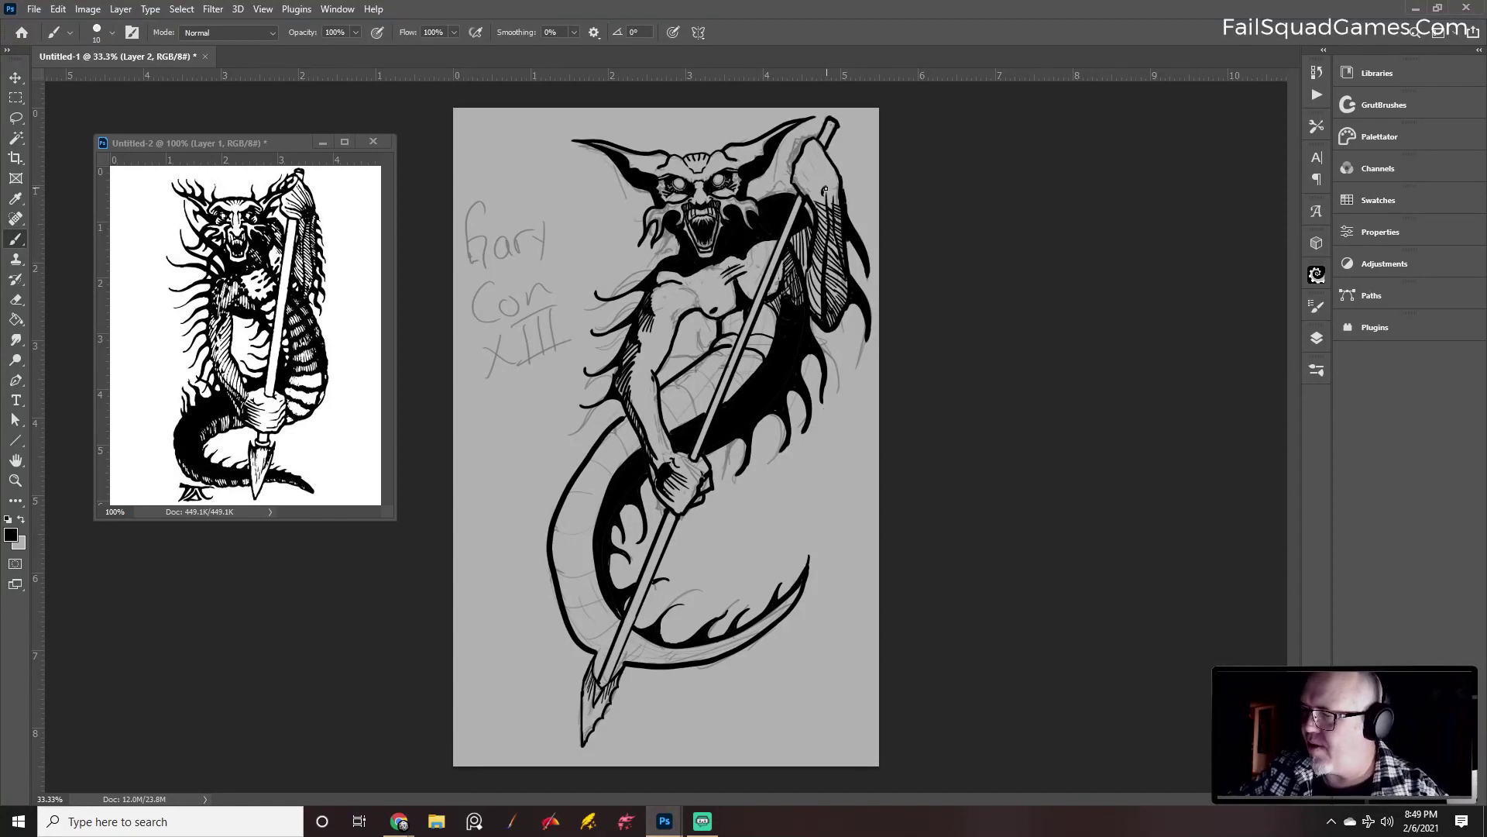
Shade the raised arm's wrist at brush size 10 and the back of its spear-gripping hand at size 15
{"action": "mouse_move", "coordinate": [829, 206]}
{"action": "left_mouse_down"}
{"action": "mouse_move", "coordinate": [838, 176]}
{"action": "mouse_move", "coordinate": [822, 193]}
{"action": "left_mouse_up"}
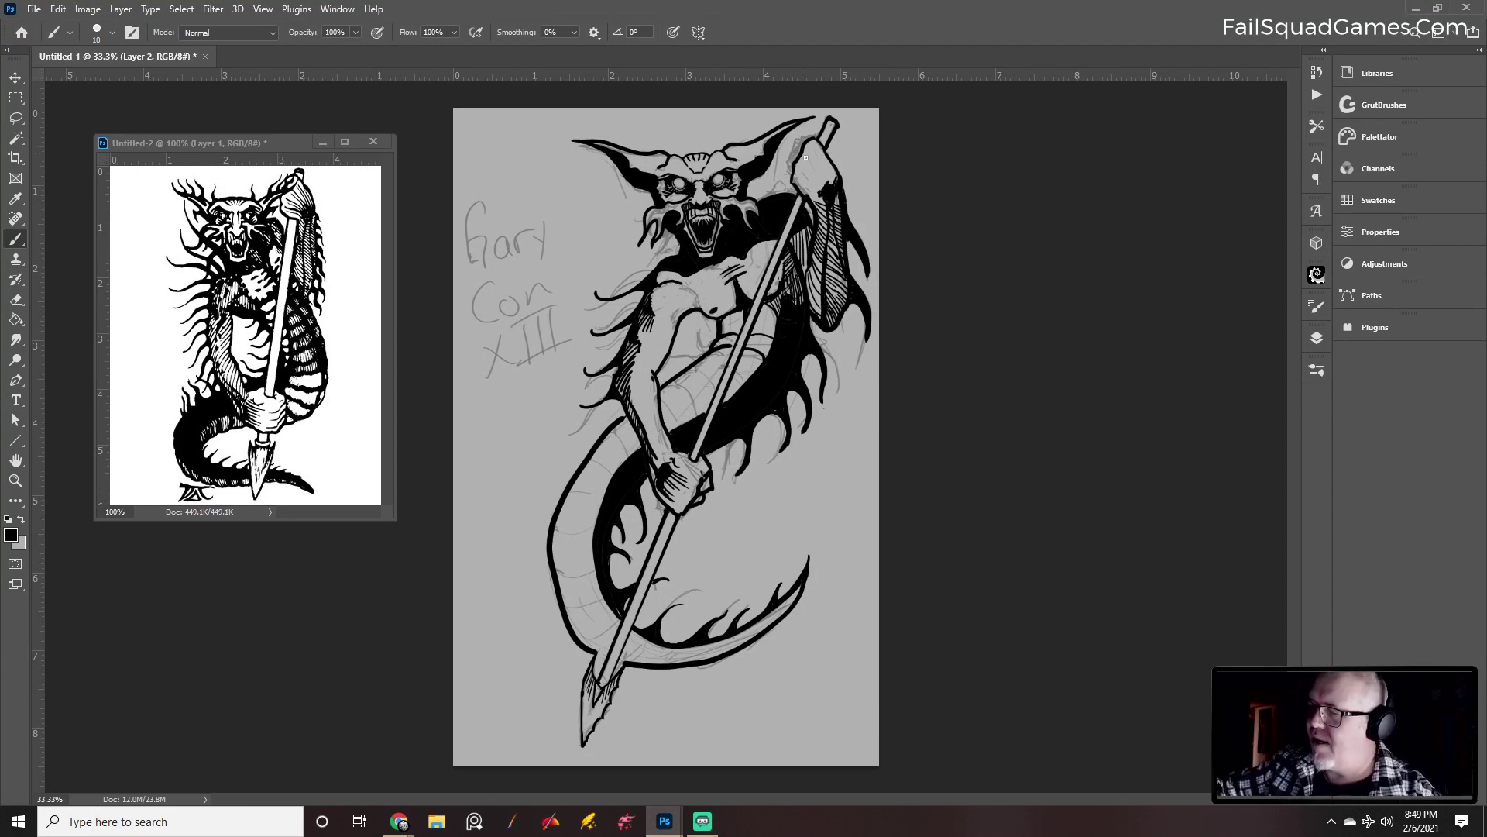
{"action": "left_click_drag", "start_coordinate": [825, 203], "coordinate": [819, 191]}
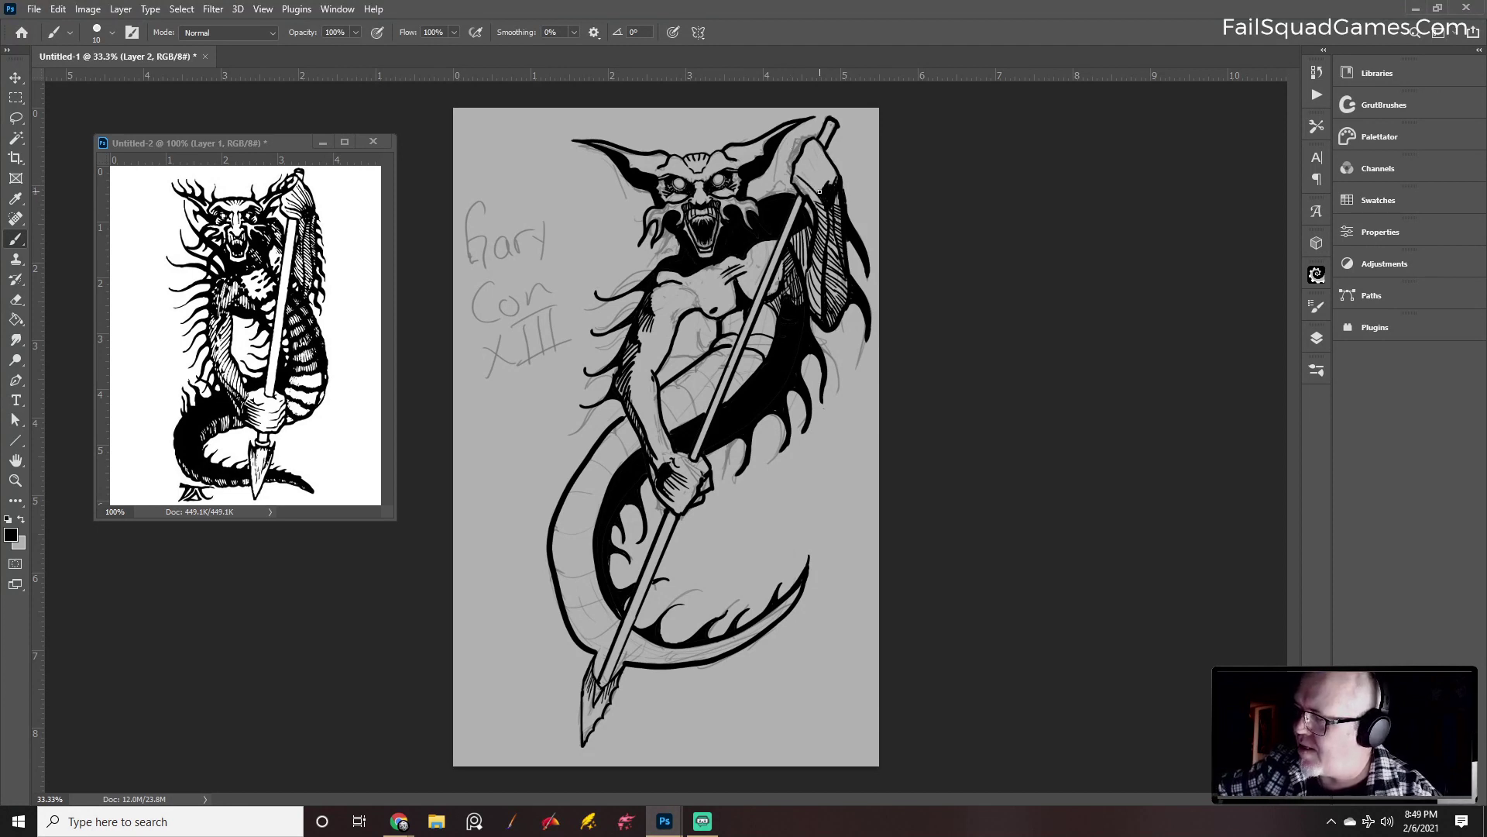
{"action": "key", "text": "bracketright"}
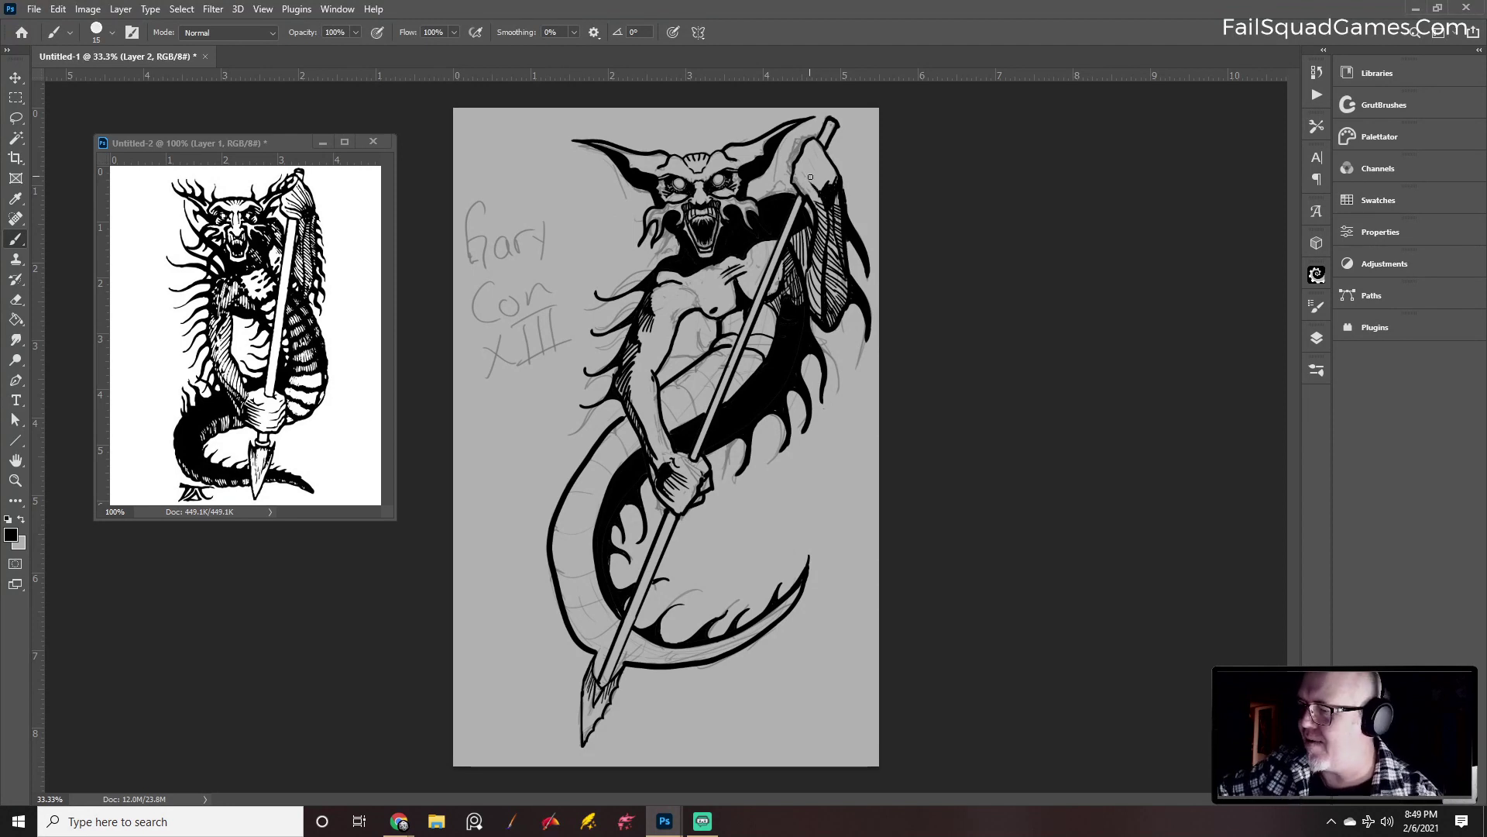
{"action": "mouse_move", "coordinate": [821, 189]}
{"action": "left_mouse_down"}
{"action": "mouse_move", "coordinate": [805, 166]}
{"action": "mouse_move", "coordinate": [824, 155]}
{"action": "left_mouse_up"}
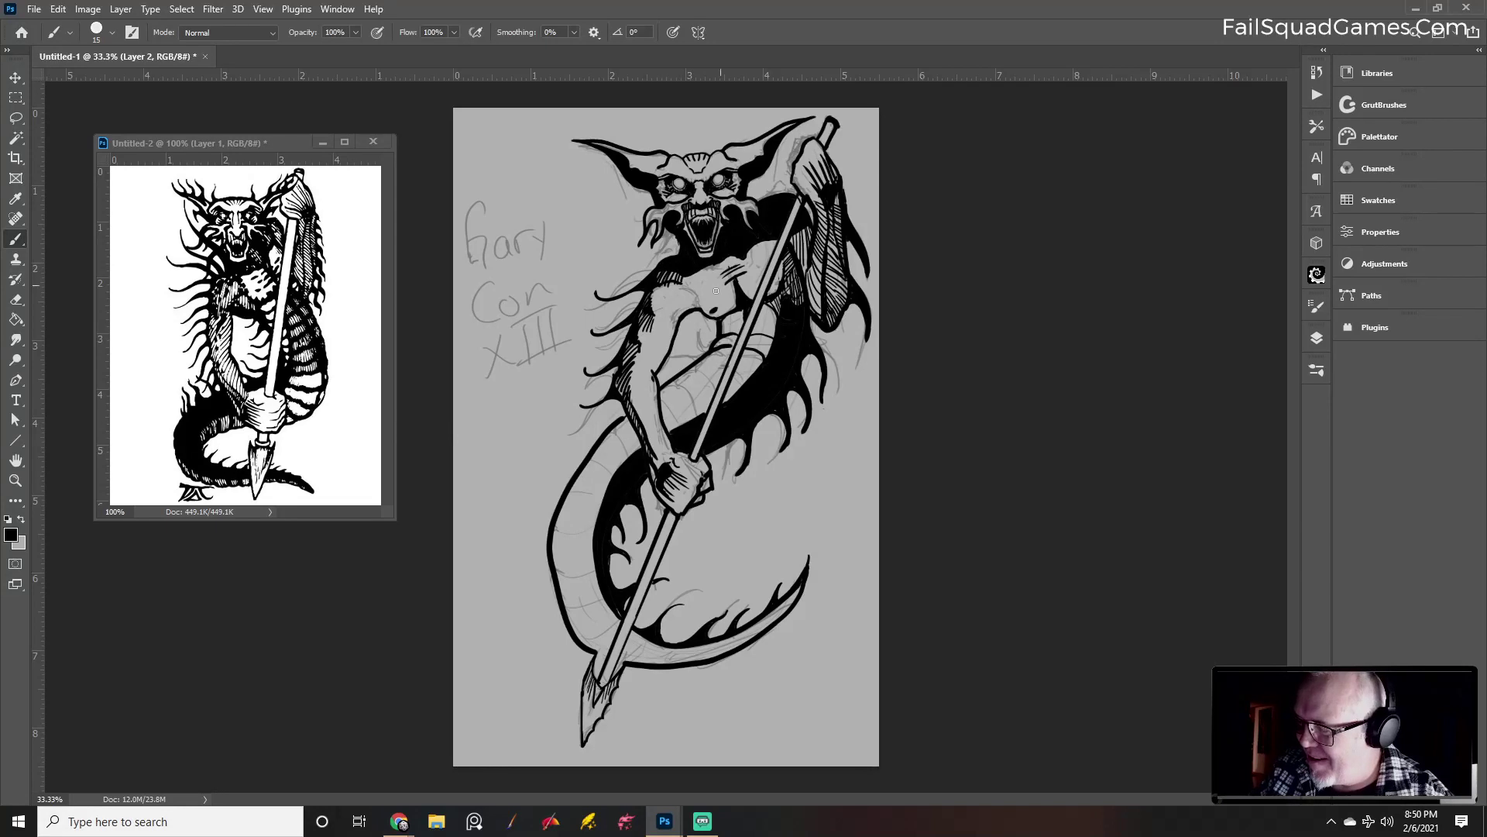
Hatch the side of the torso behind the spear with the brush size at 10
{"action": "key", "text": "e"}
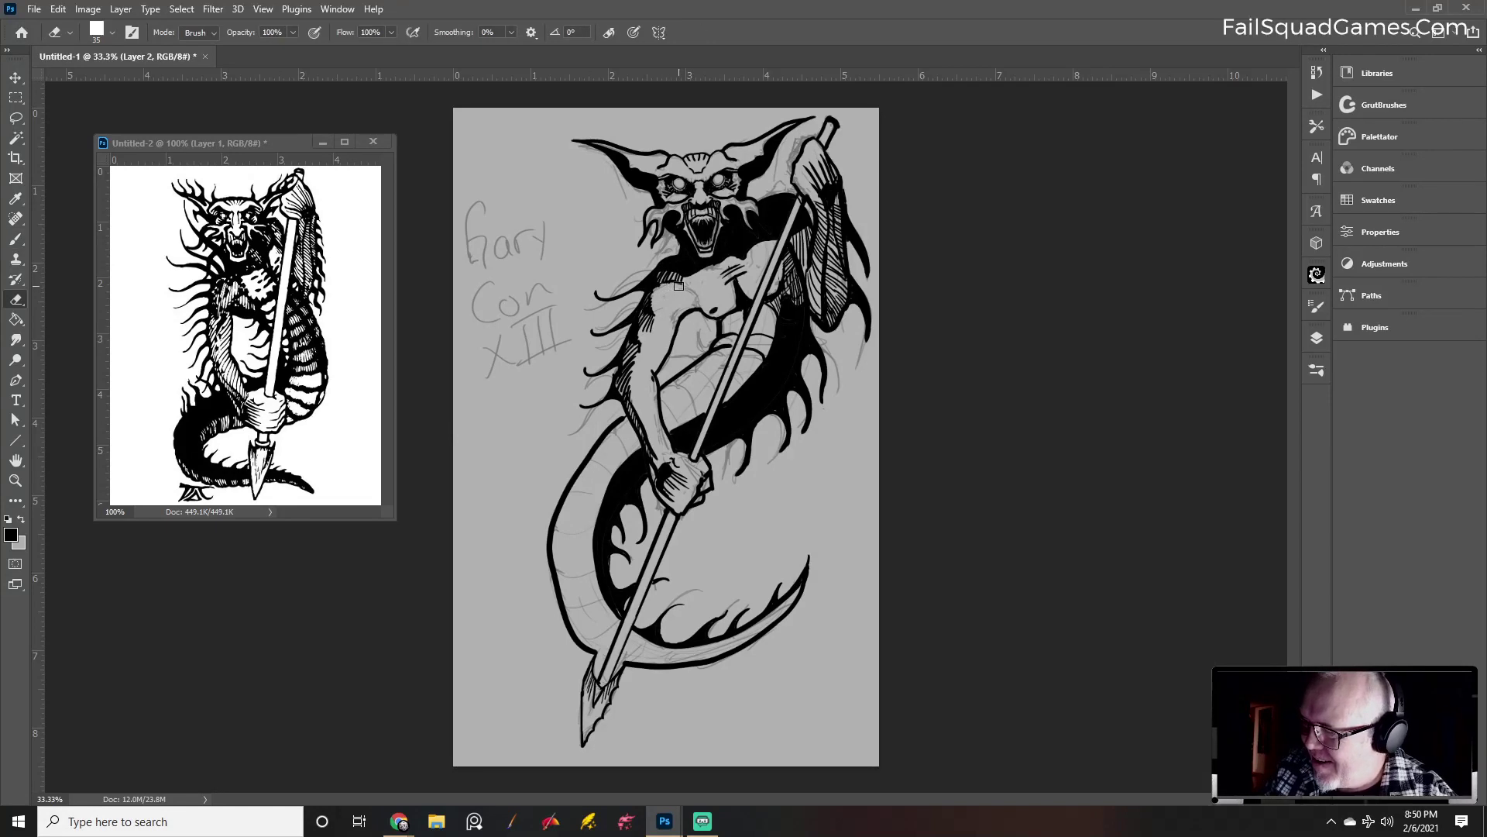
{"action": "key", "text": "b"}
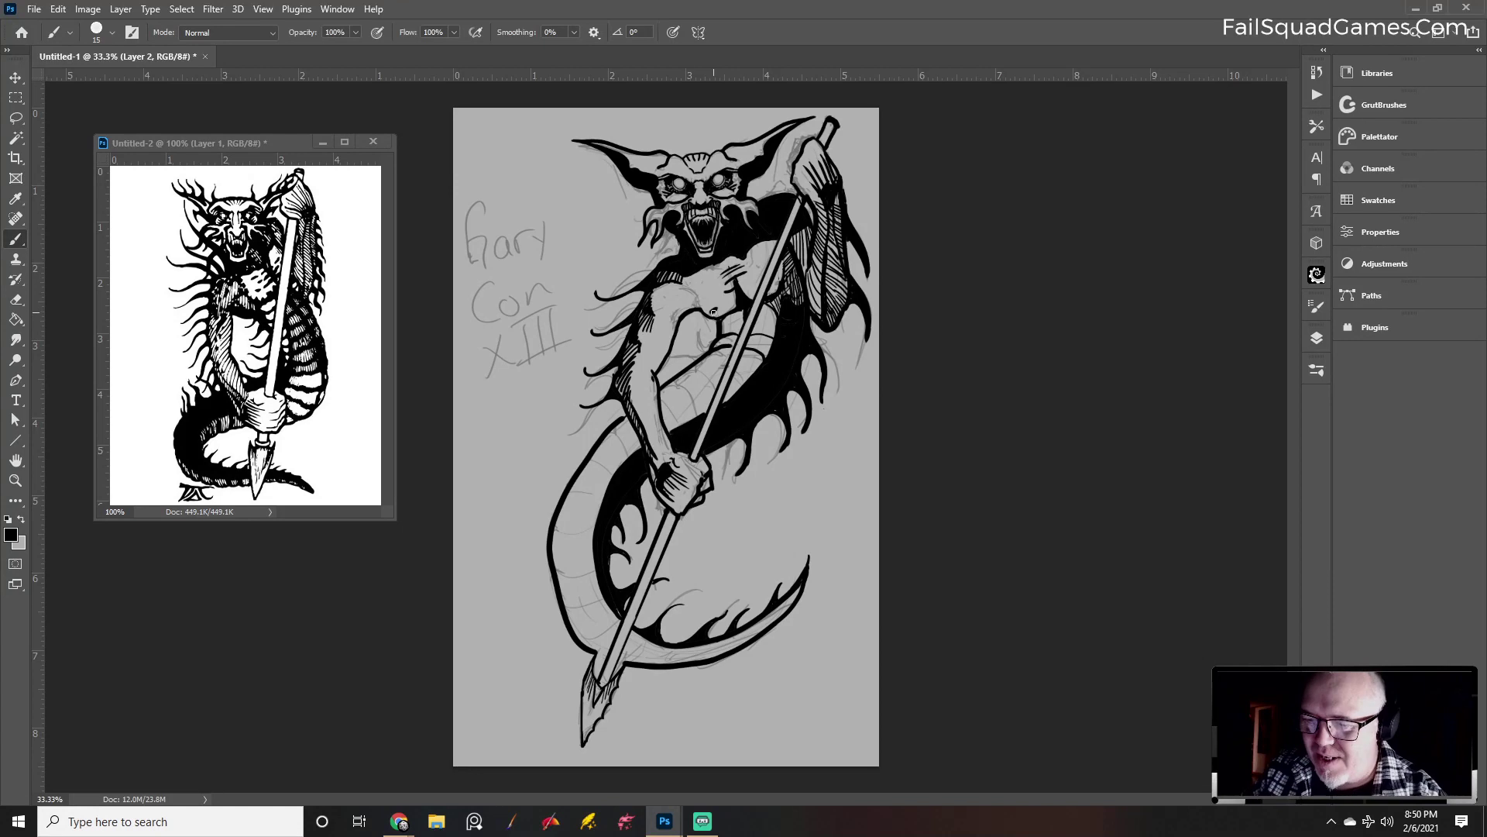
{"action": "key", "text": "bracketleft"}
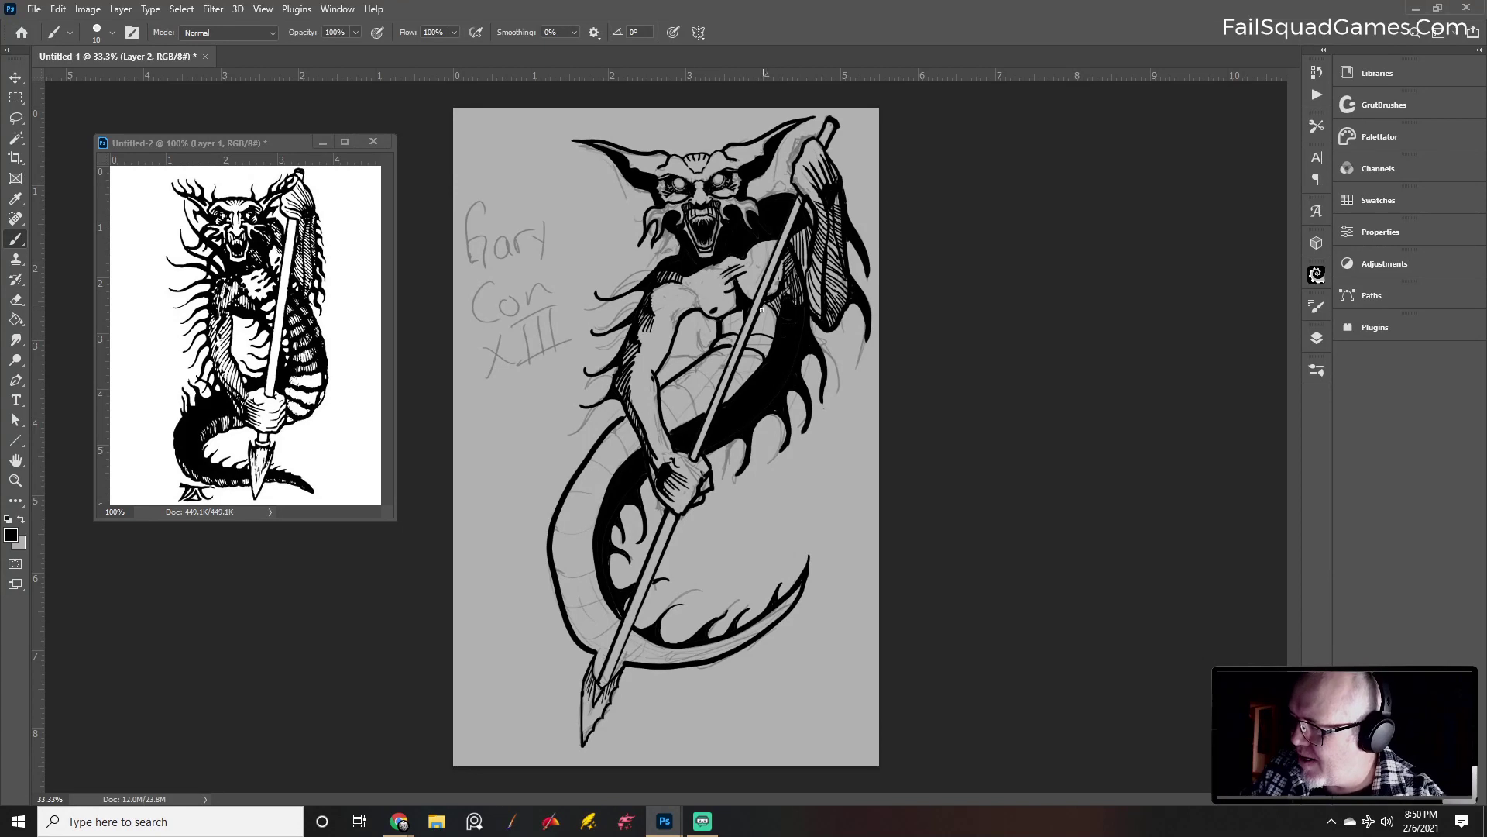
{"action": "mouse_move", "coordinate": [758, 310]}
{"action": "left_mouse_down"}
{"action": "mouse_move", "coordinate": [771, 329]}
{"action": "mouse_move", "coordinate": [778, 312]}
{"action": "mouse_move", "coordinate": [770, 343]}
{"action": "mouse_move", "coordinate": [749, 338]}
{"action": "mouse_move", "coordinate": [764, 359]}
{"action": "left_mouse_up"}
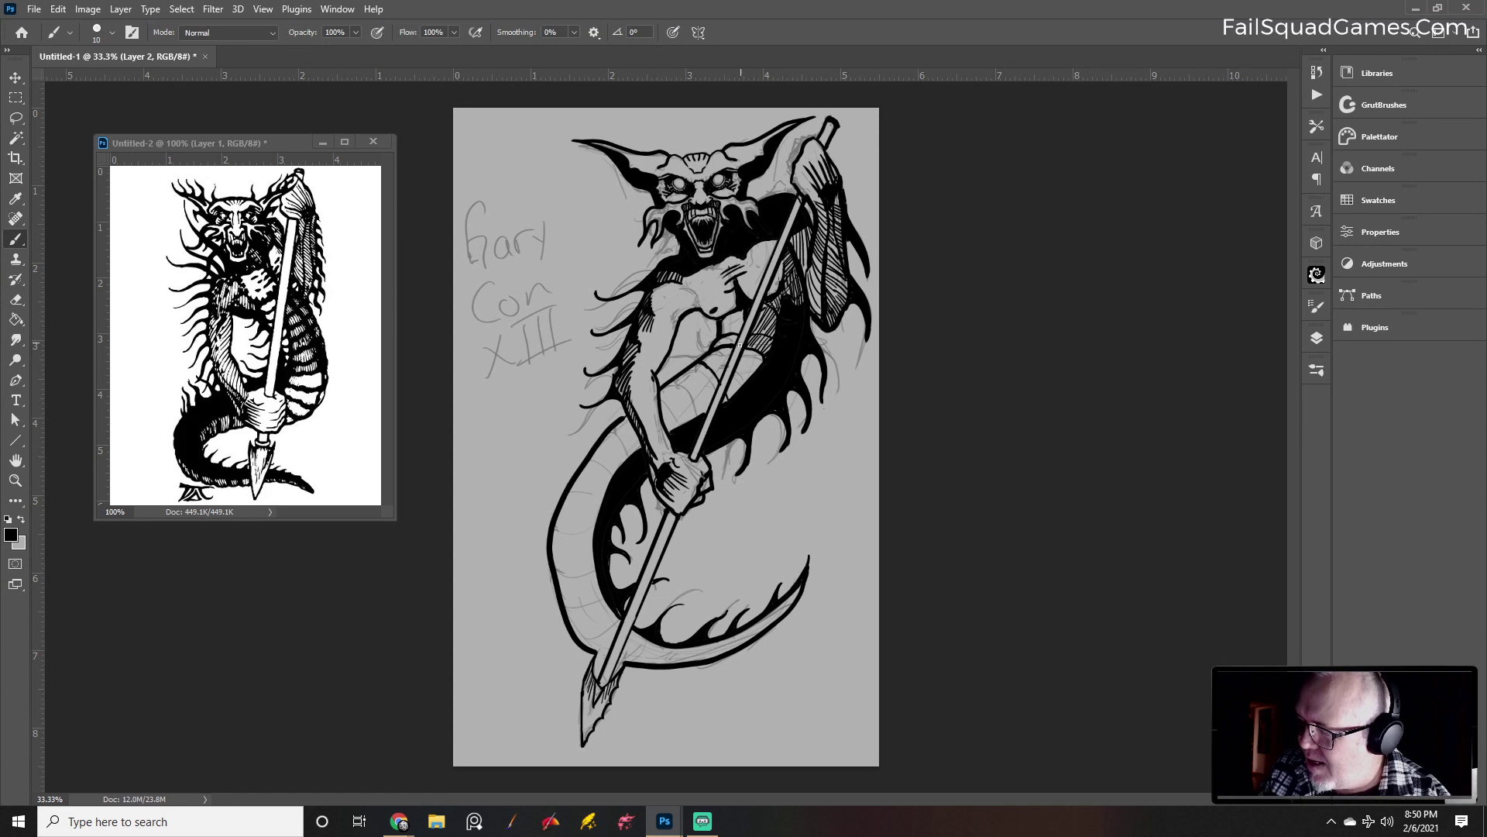
Ink the belly plate lines between the lowered arm and the spear with the brush size at 15
{"action": "key", "text": "bracketright"}
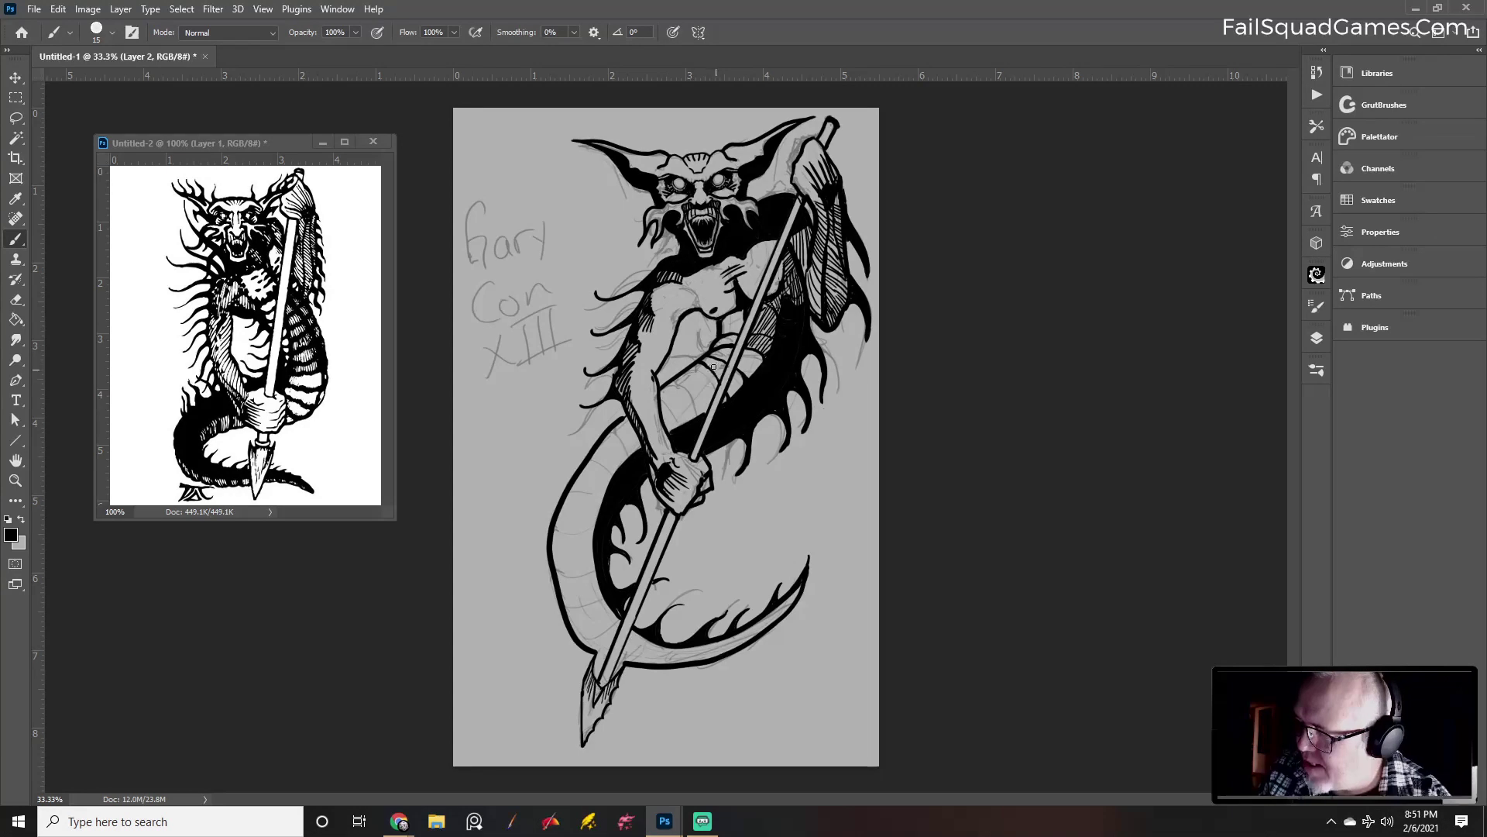
{"action": "key", "text": "e"}
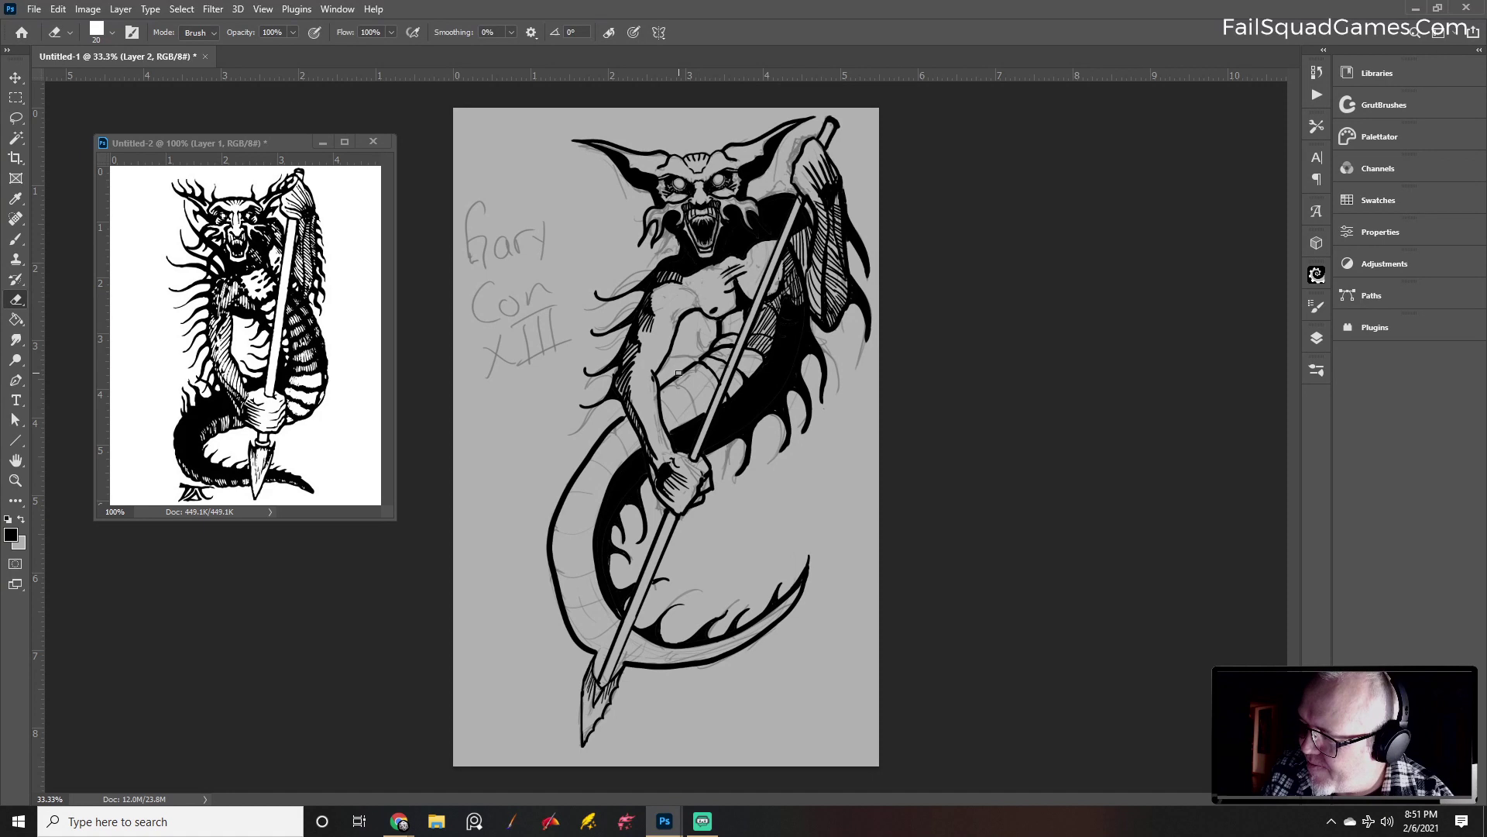
{"action": "key", "text": "b"}
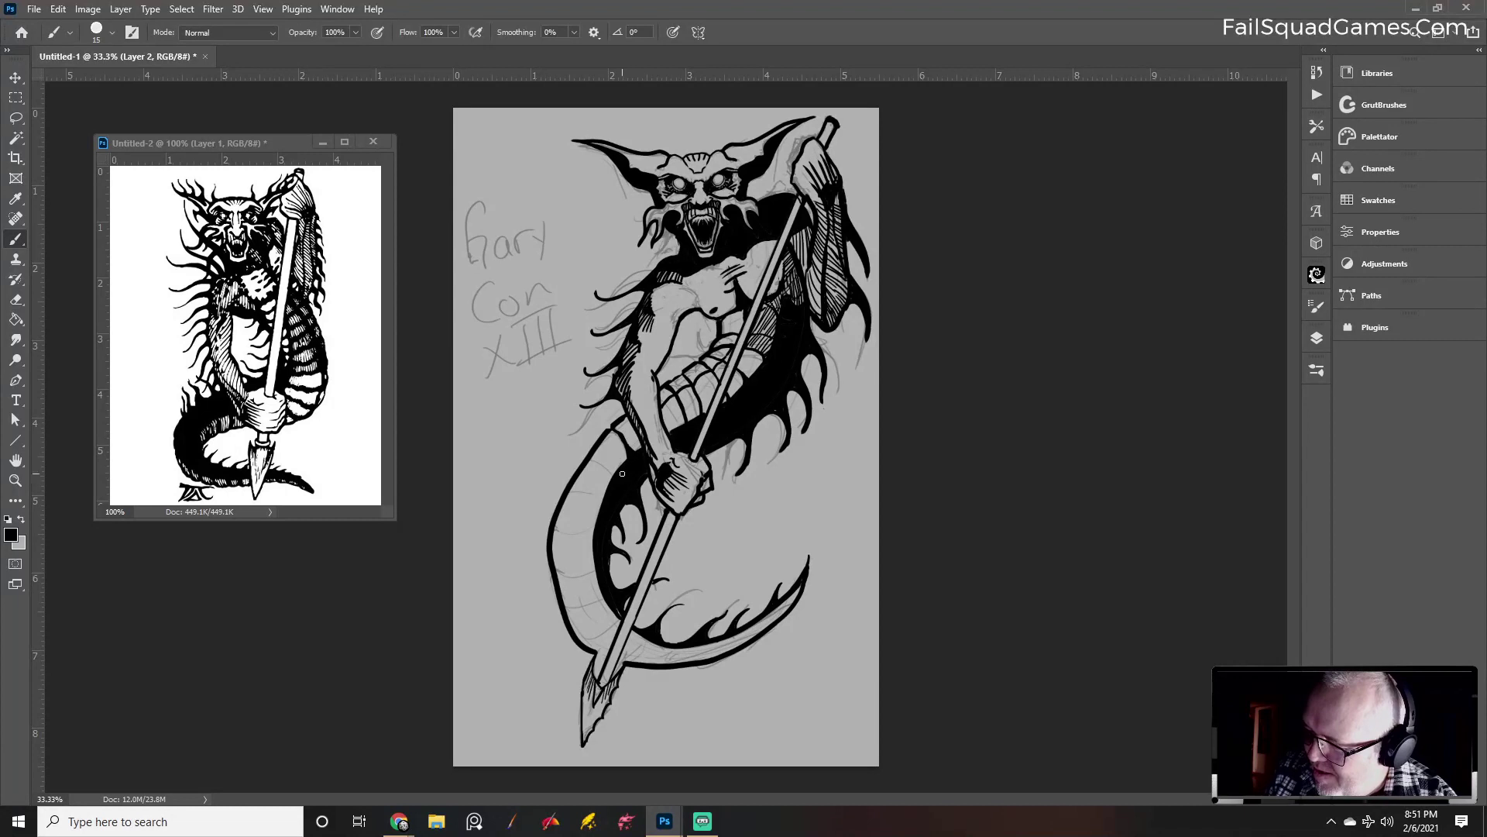
Ink the first plate lines across the tail just below the lowered forearm at brush size 15, cleaning the outline with the eraser
{"action": "key", "text": "e"}
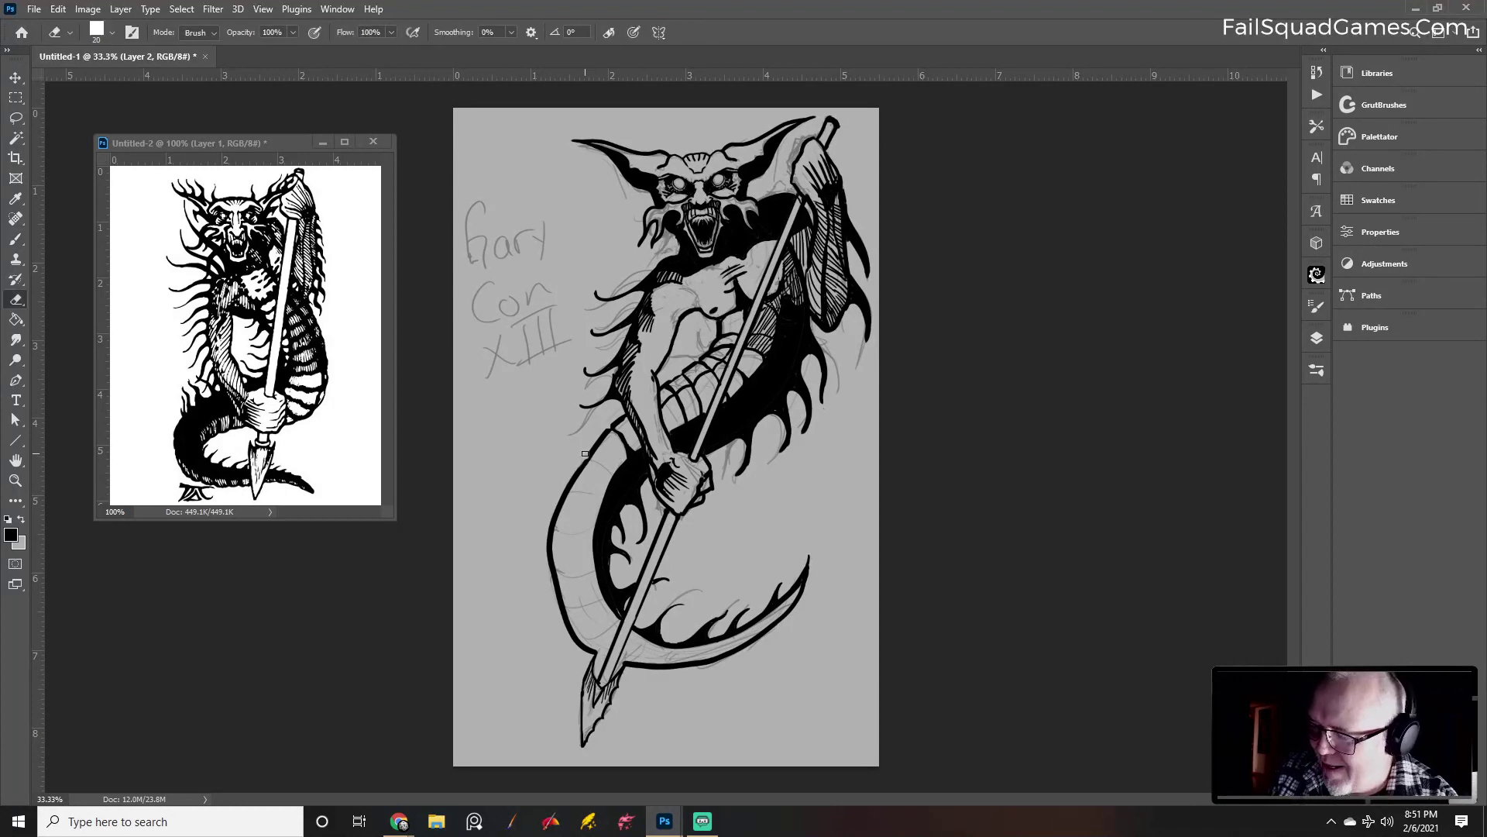
{"action": "key", "text": "b"}
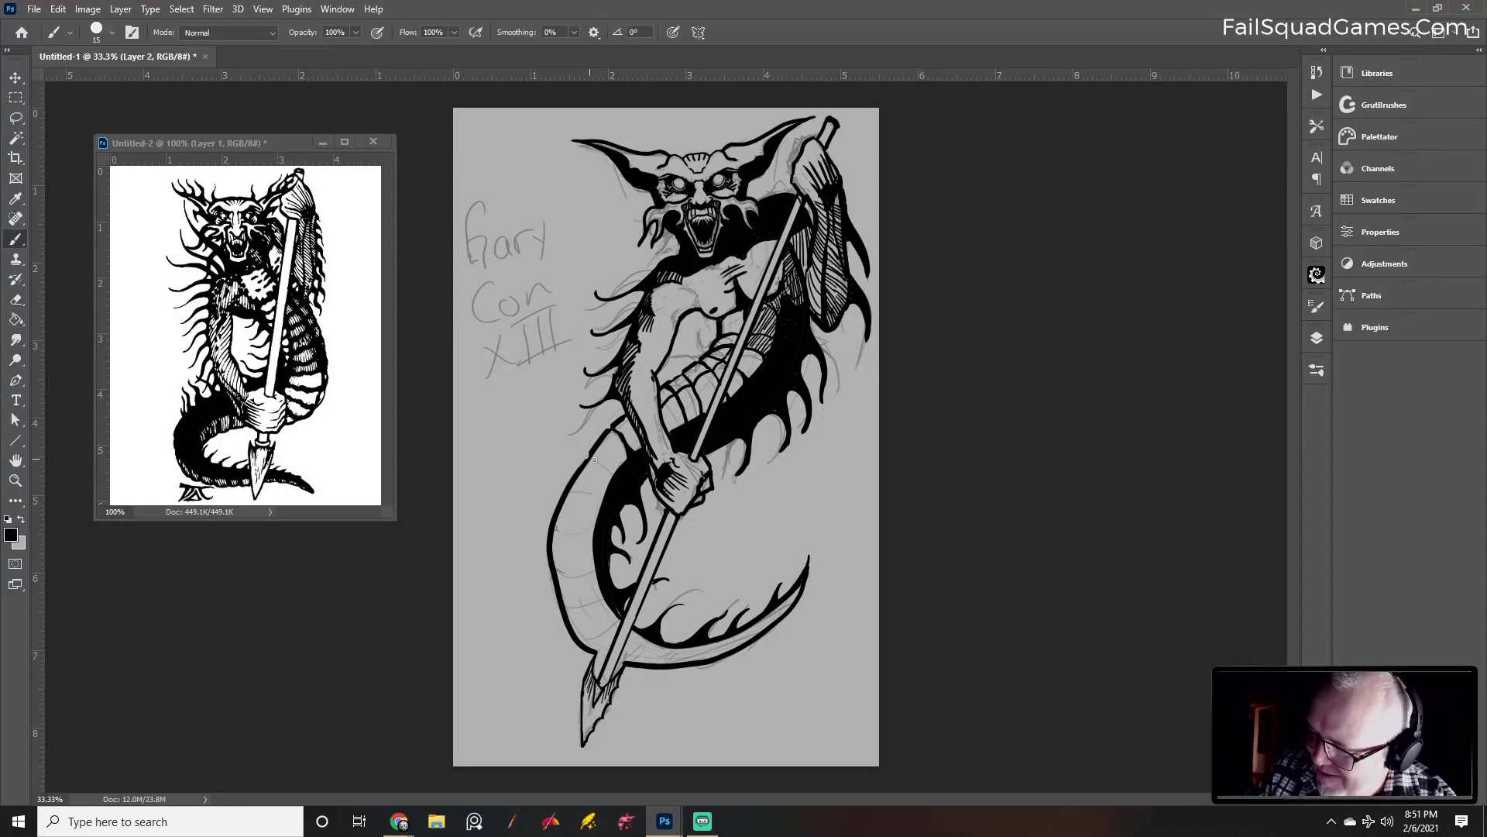
{"action": "left_click_drag", "start_coordinate": [594, 460], "coordinate": [615, 478]}
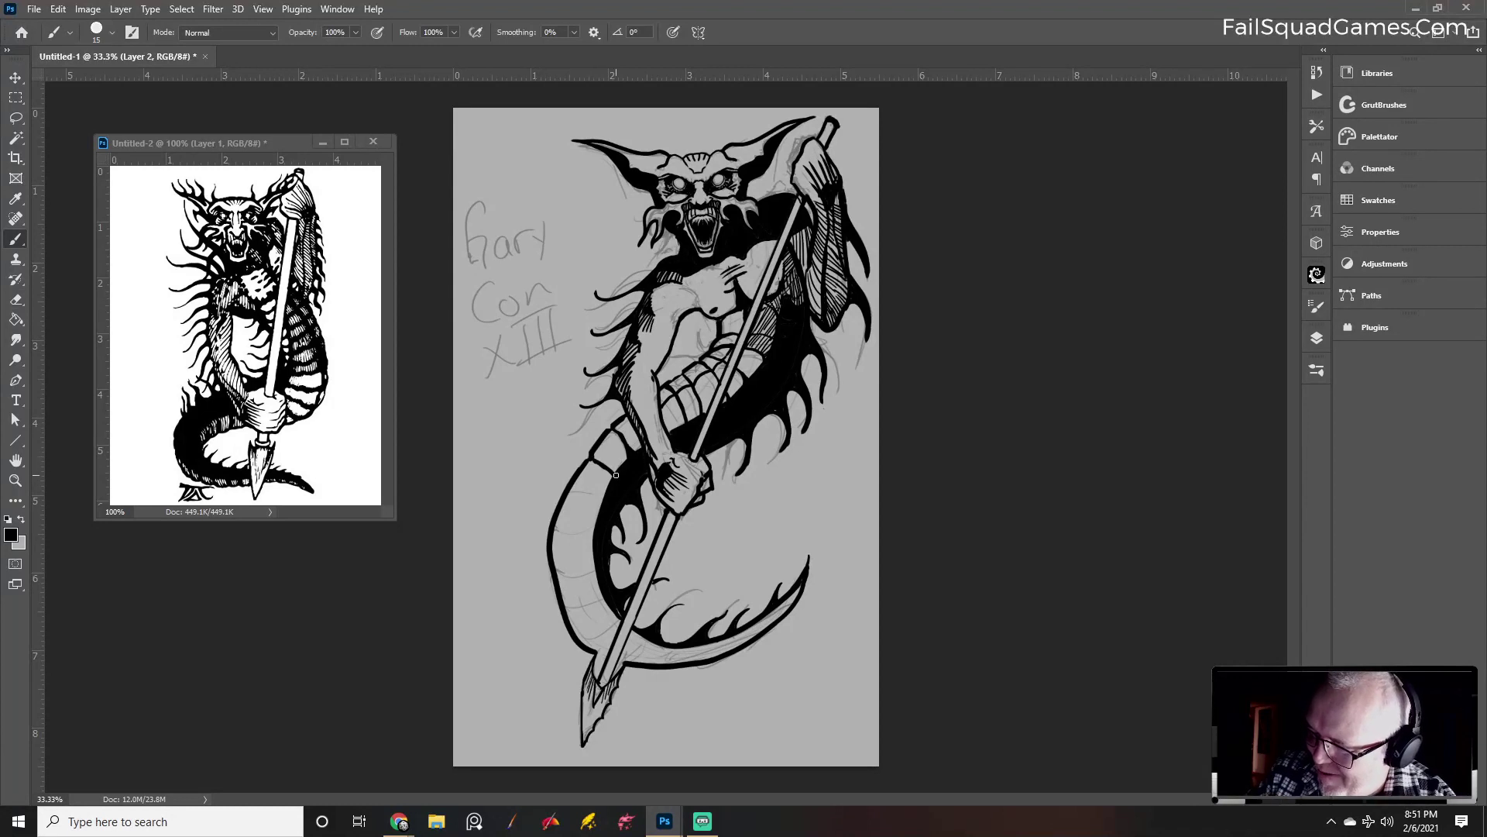
{"action": "left_click_drag", "start_coordinate": [594, 457], "coordinate": [600, 444]}
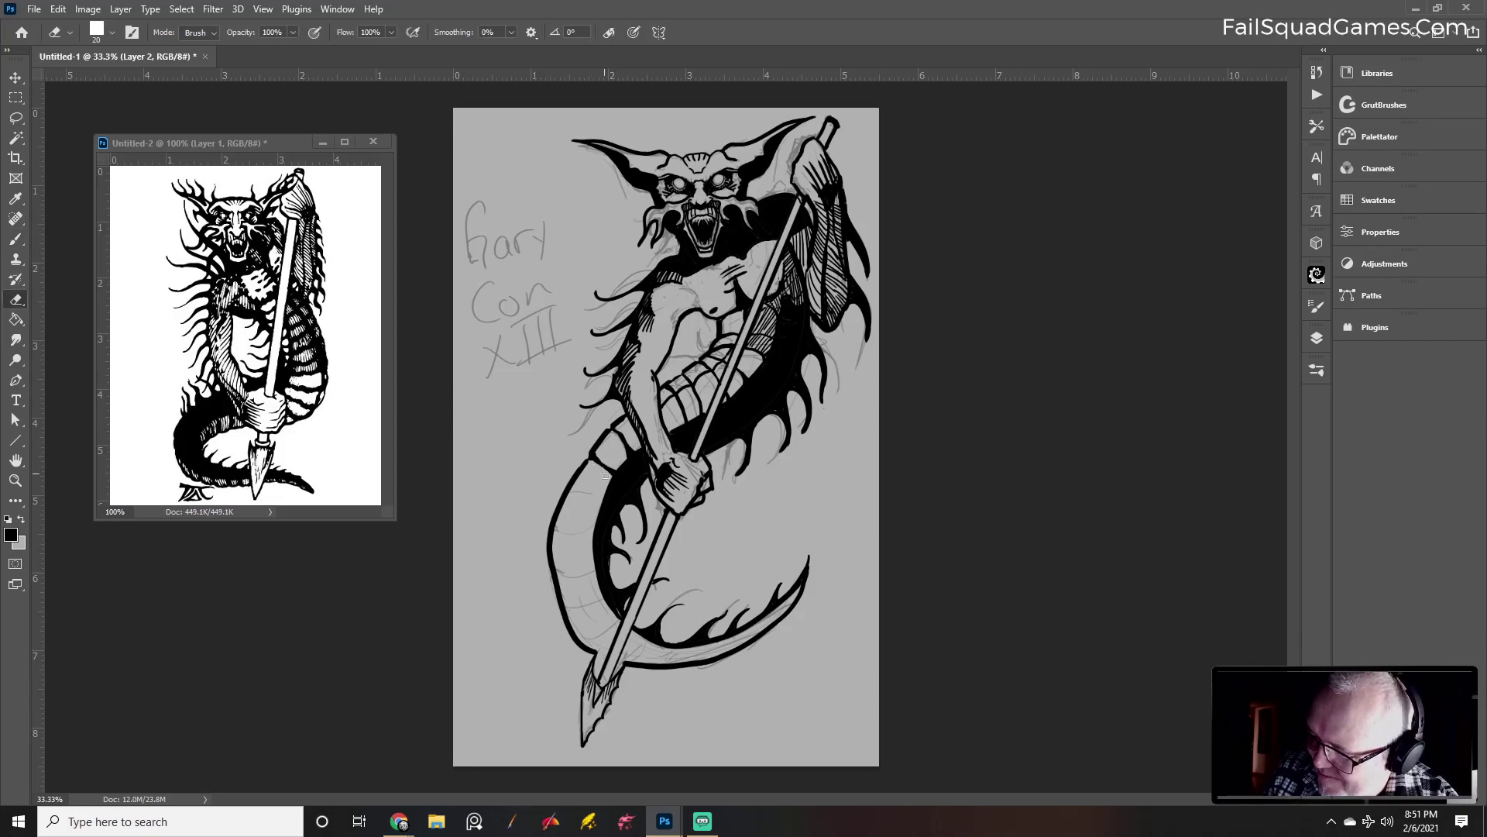
{"action": "left_click_drag", "start_coordinate": [587, 464], "coordinate": [596, 460]}
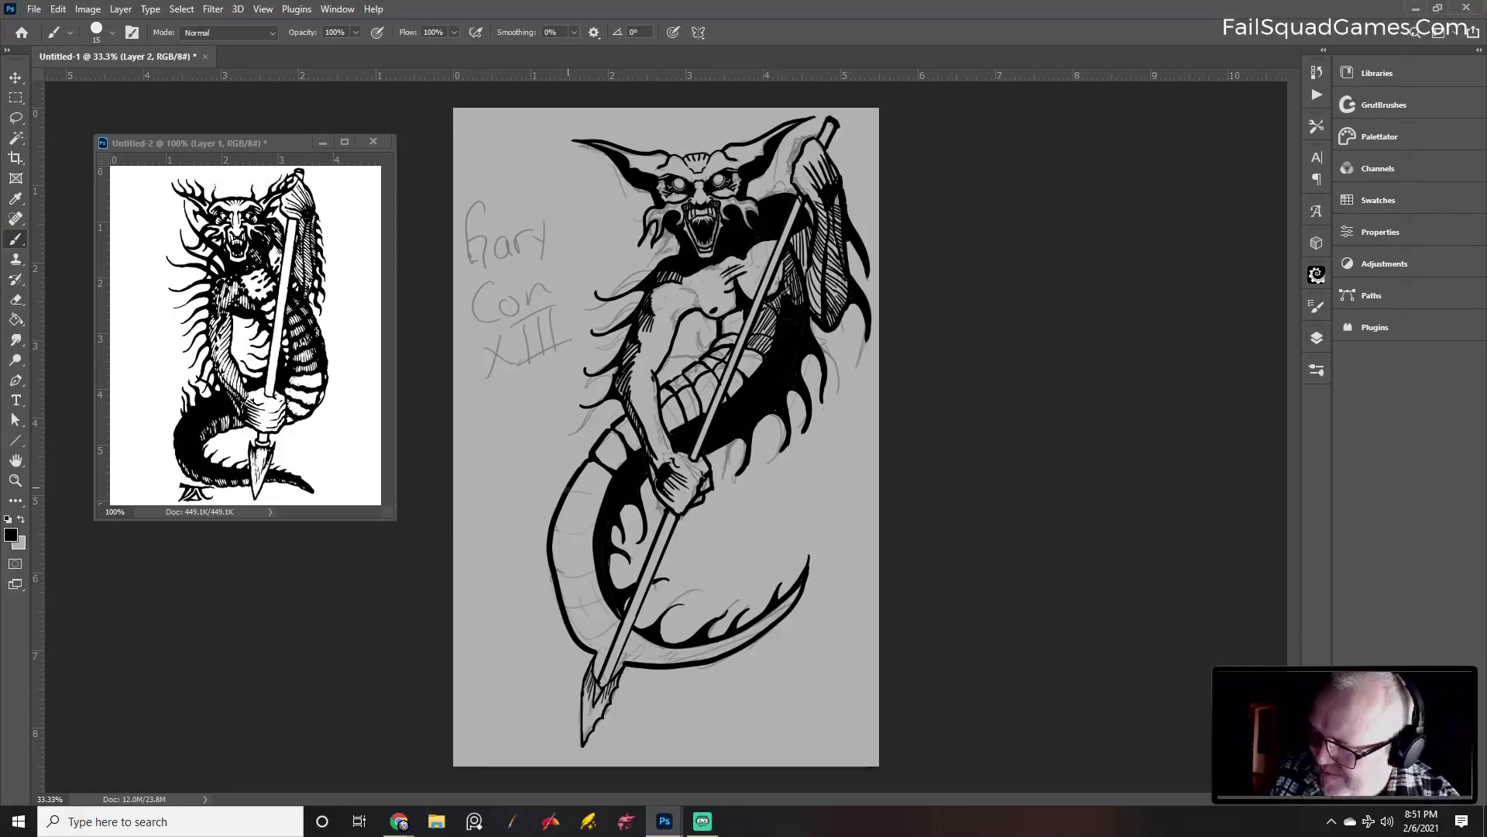
{"action": "key", "text": "e"}
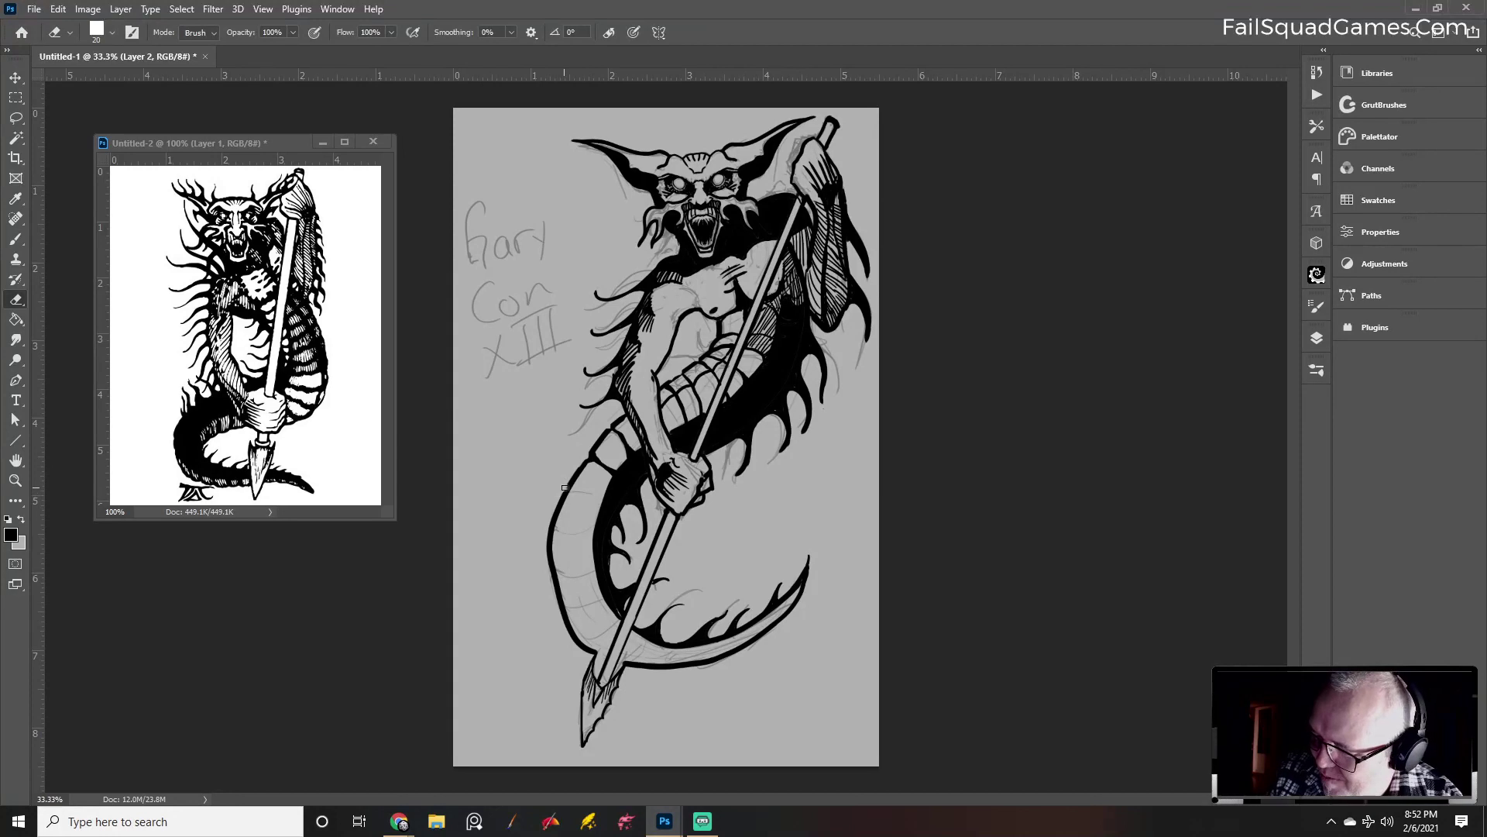
{"action": "key", "text": "b"}
{"action": "left_click_drag", "start_coordinate": [570, 493], "coordinate": [610, 496]}
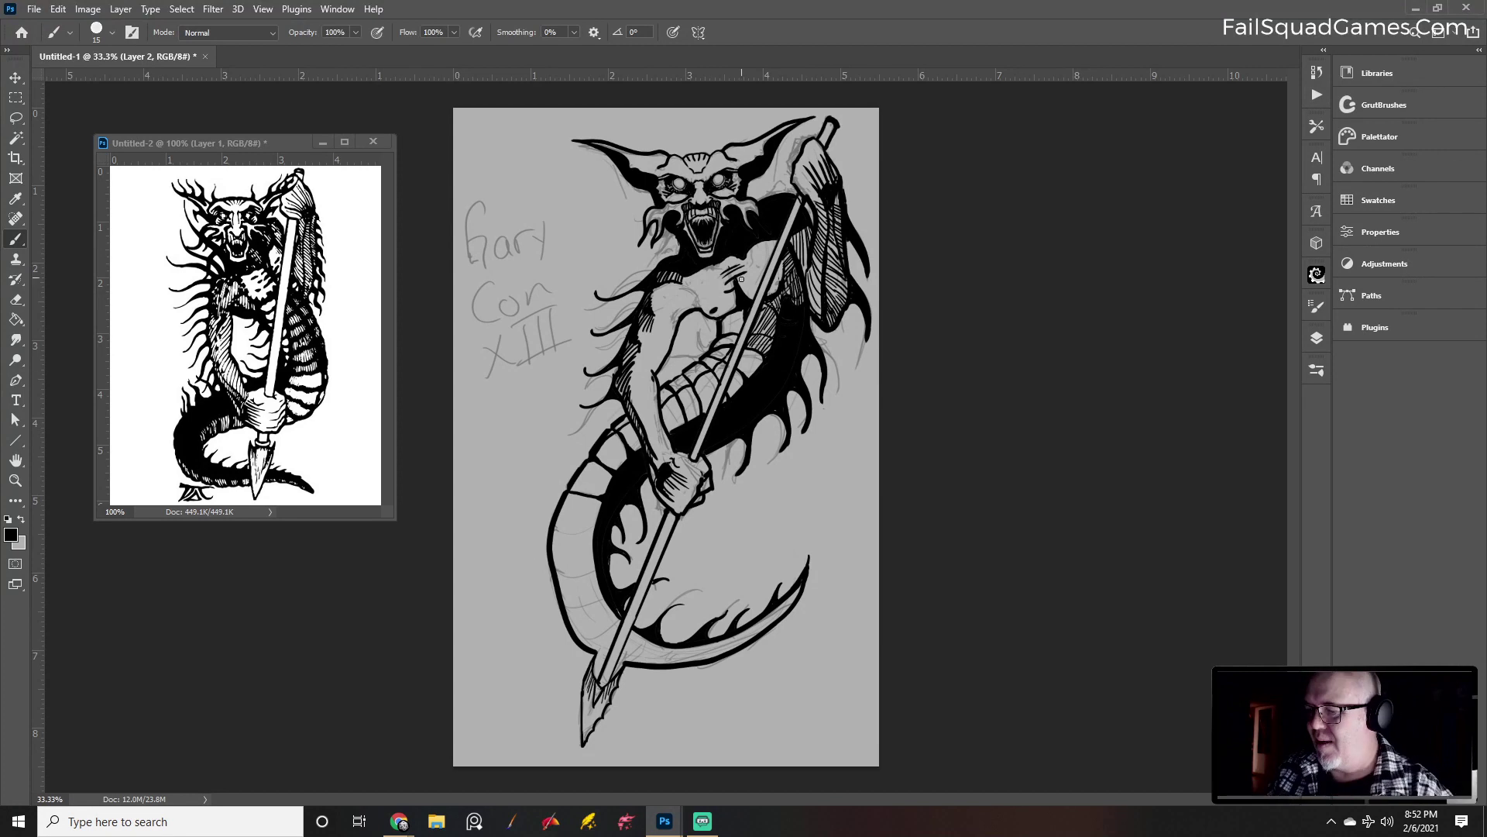
Add fine hatching to the torso beside the spear and beneath the raised arm at brush size 8
{"action": "key", "text": "bracketleft"}
{"action": "key", "text": "bracketleft"}
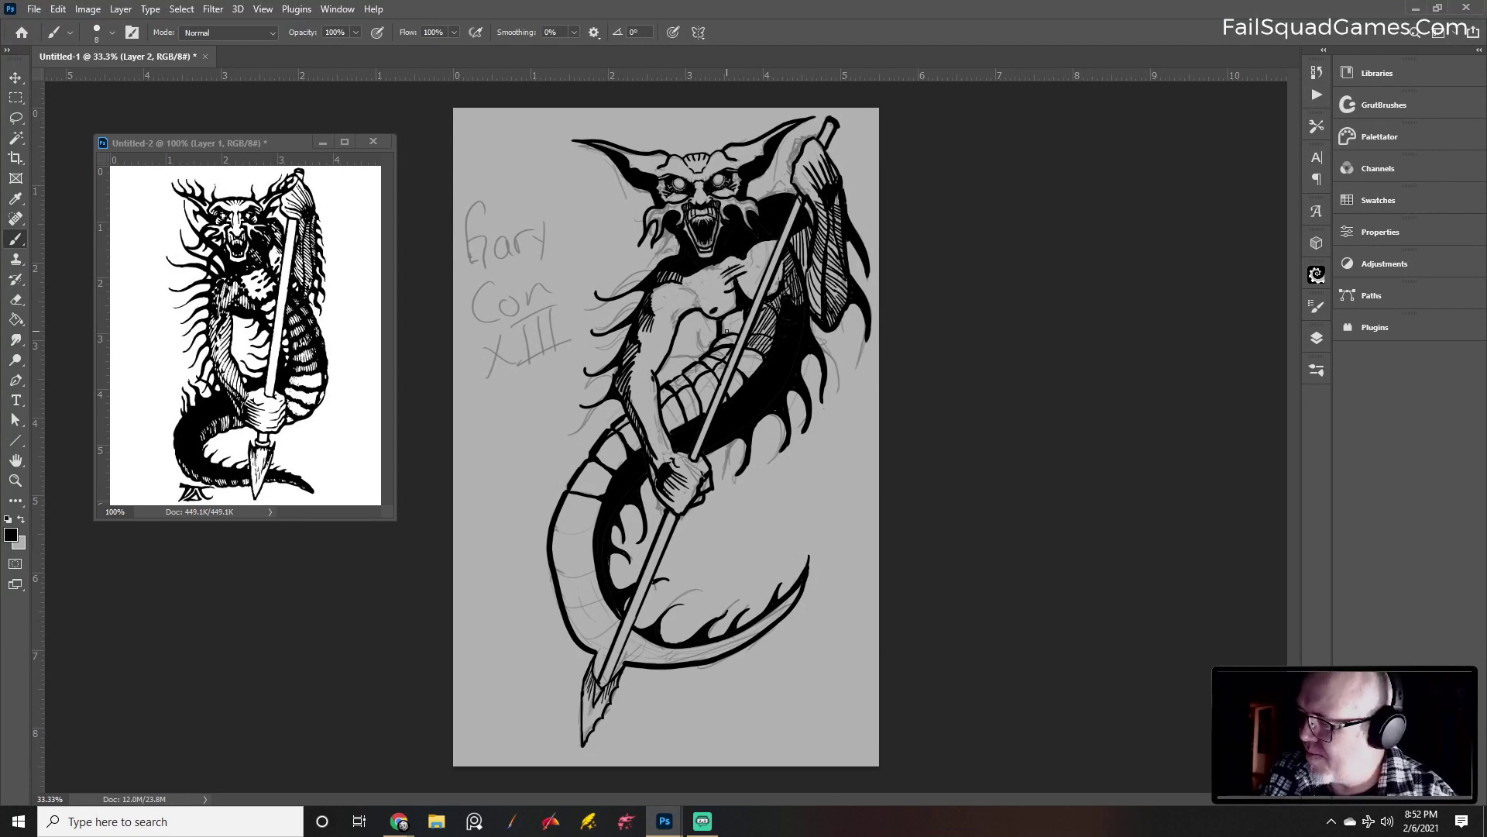
{"action": "mouse_move", "coordinate": [726, 331]}
{"action": "left_mouse_down"}
{"action": "mouse_move", "coordinate": [744, 318]}
{"action": "mouse_move", "coordinate": [739, 331]}
{"action": "left_mouse_up"}
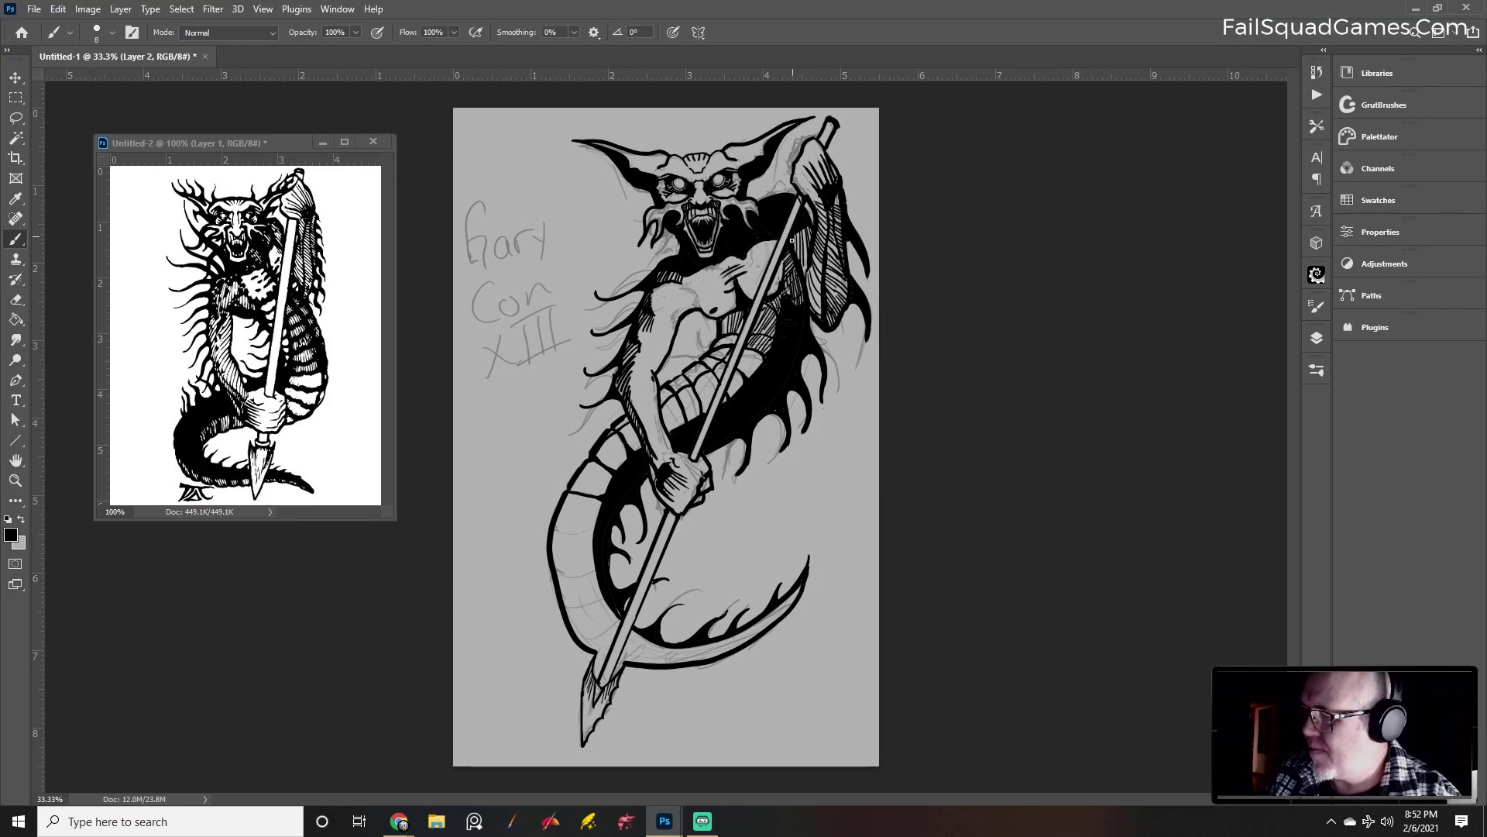
{"action": "left_click_drag", "start_coordinate": [793, 240], "coordinate": [808, 229]}
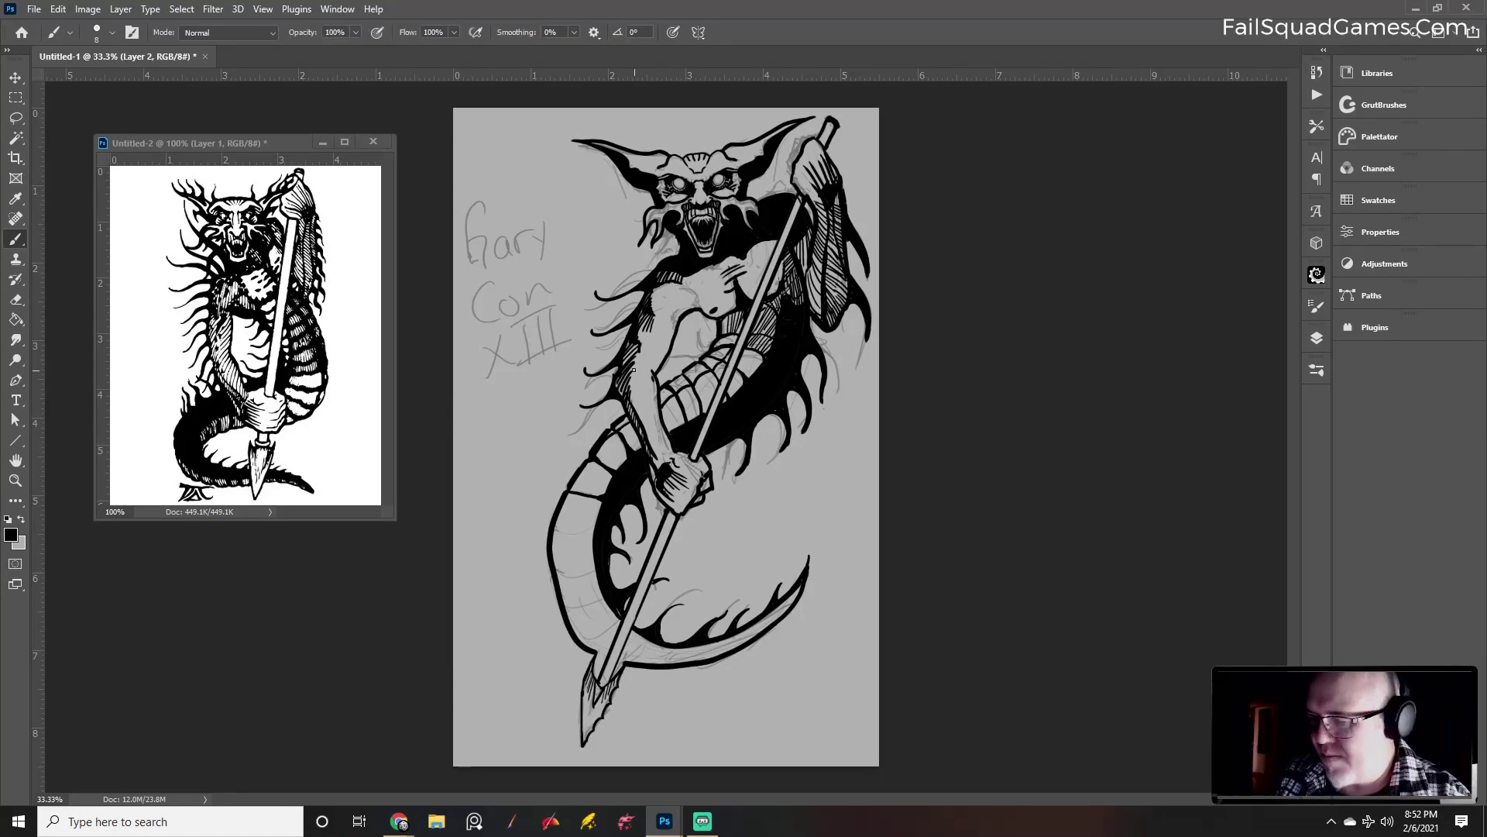
Hatch the lowered forearm and shoulder, and shade the face and horns with fine lines at brush size 8
{"action": "left_click_drag", "start_coordinate": [640, 391], "coordinate": [671, 462]}
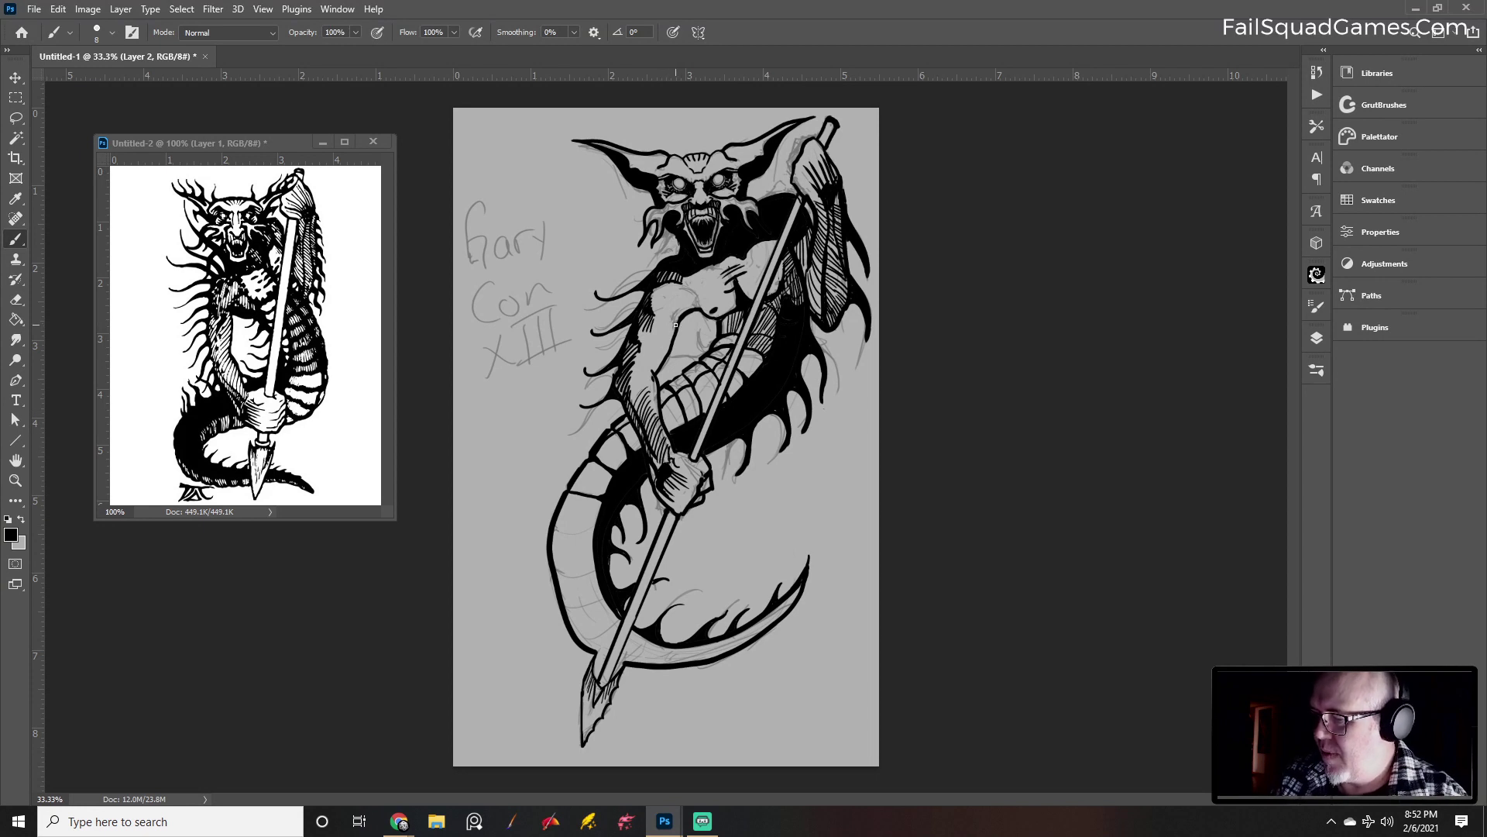
{"action": "left_click_drag", "start_coordinate": [675, 325], "coordinate": [684, 276]}
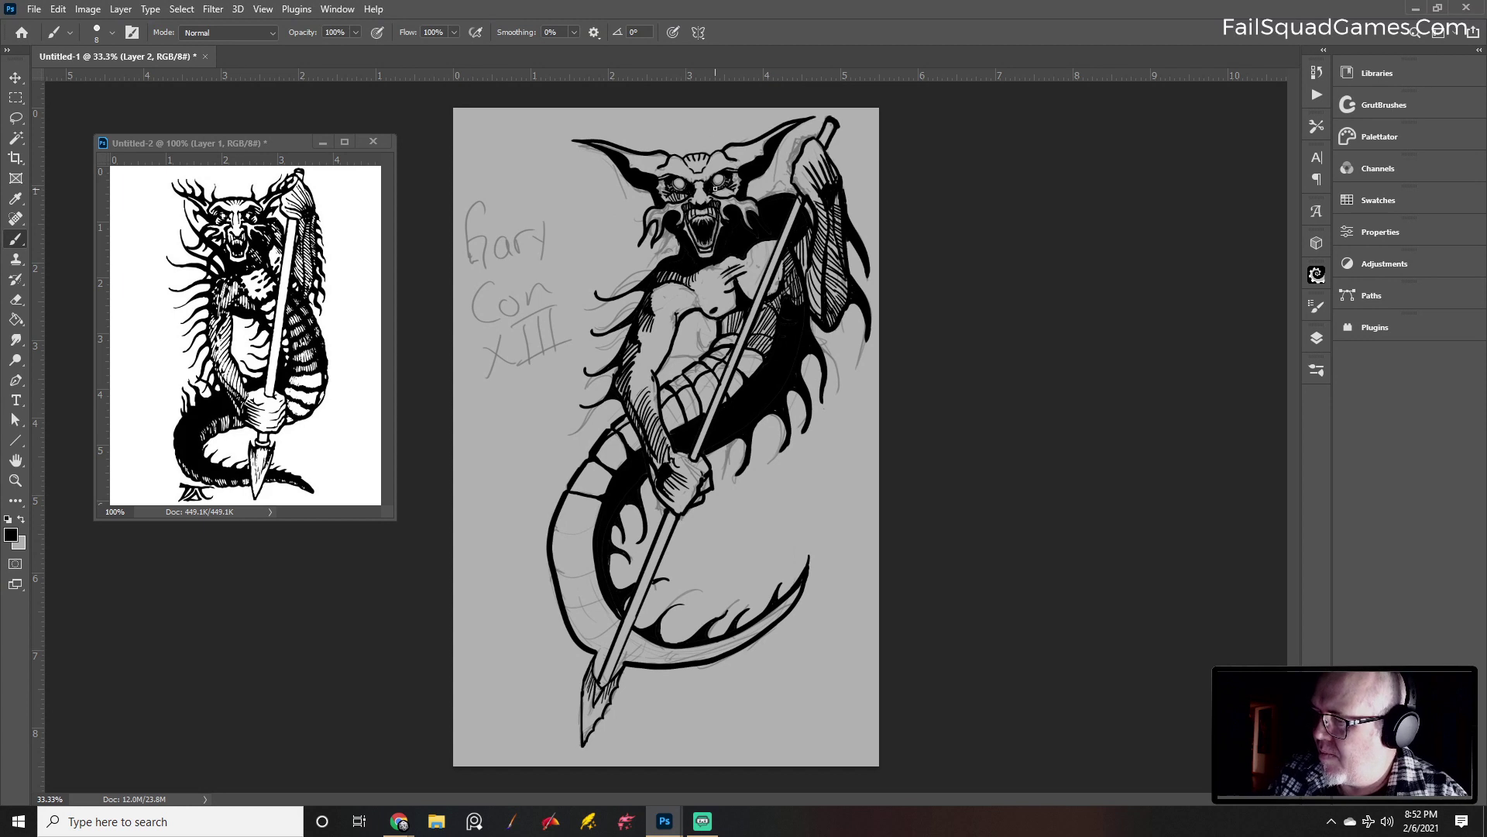
{"action": "left_click_drag", "start_coordinate": [715, 189], "coordinate": [728, 190]}
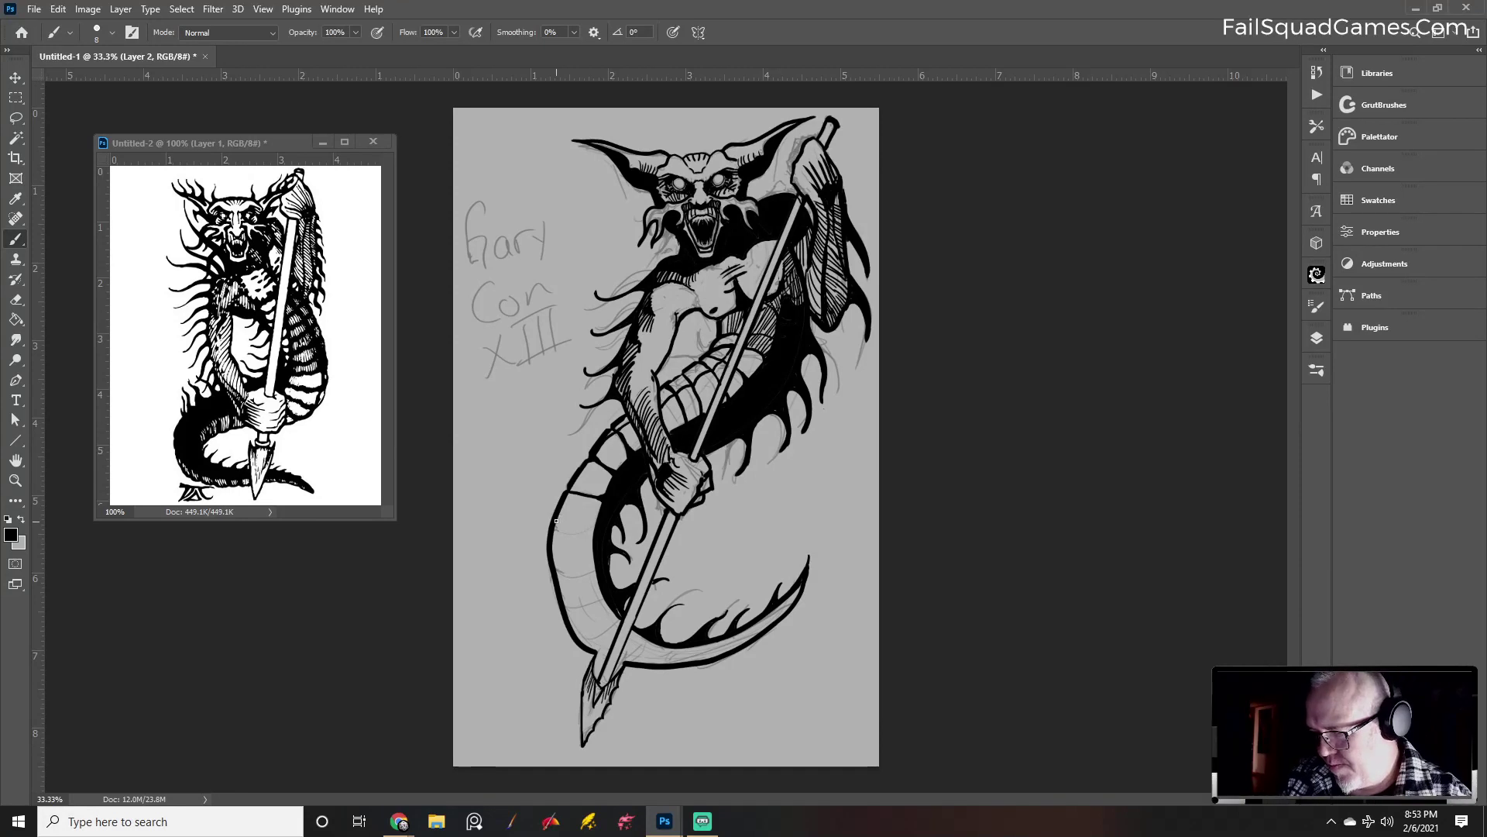
Ink the next plate line across the tail and hatch the belly plates around the spear at brush size 8
{"action": "left_click_drag", "start_coordinate": [563, 532], "coordinate": [597, 532]}
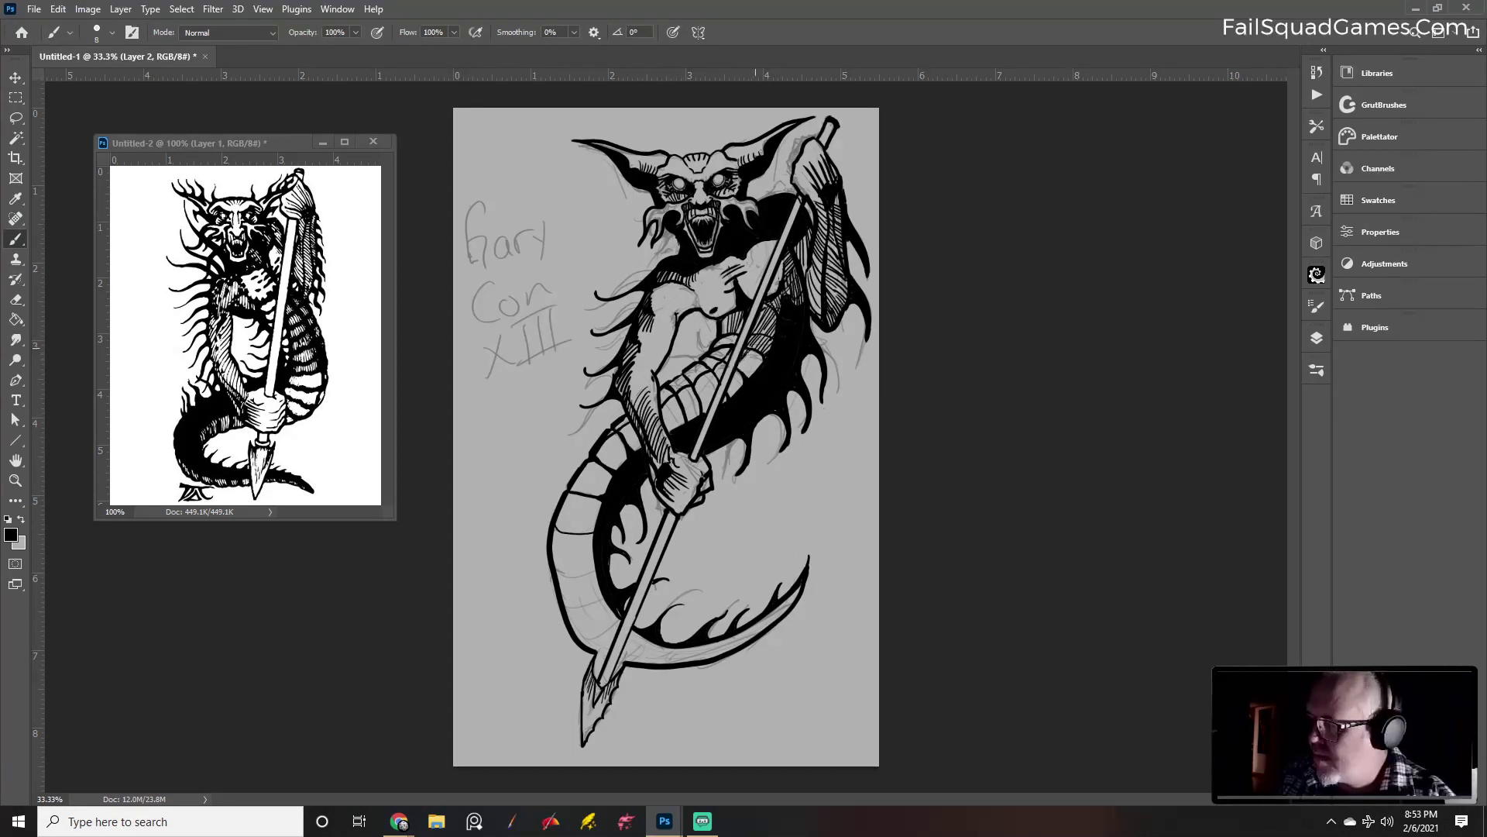
{"action": "mouse_move", "coordinate": [745, 354]}
{"action": "left_mouse_down"}
{"action": "mouse_move", "coordinate": [759, 360]}
{"action": "mouse_move", "coordinate": [728, 402]}
{"action": "left_mouse_up"}
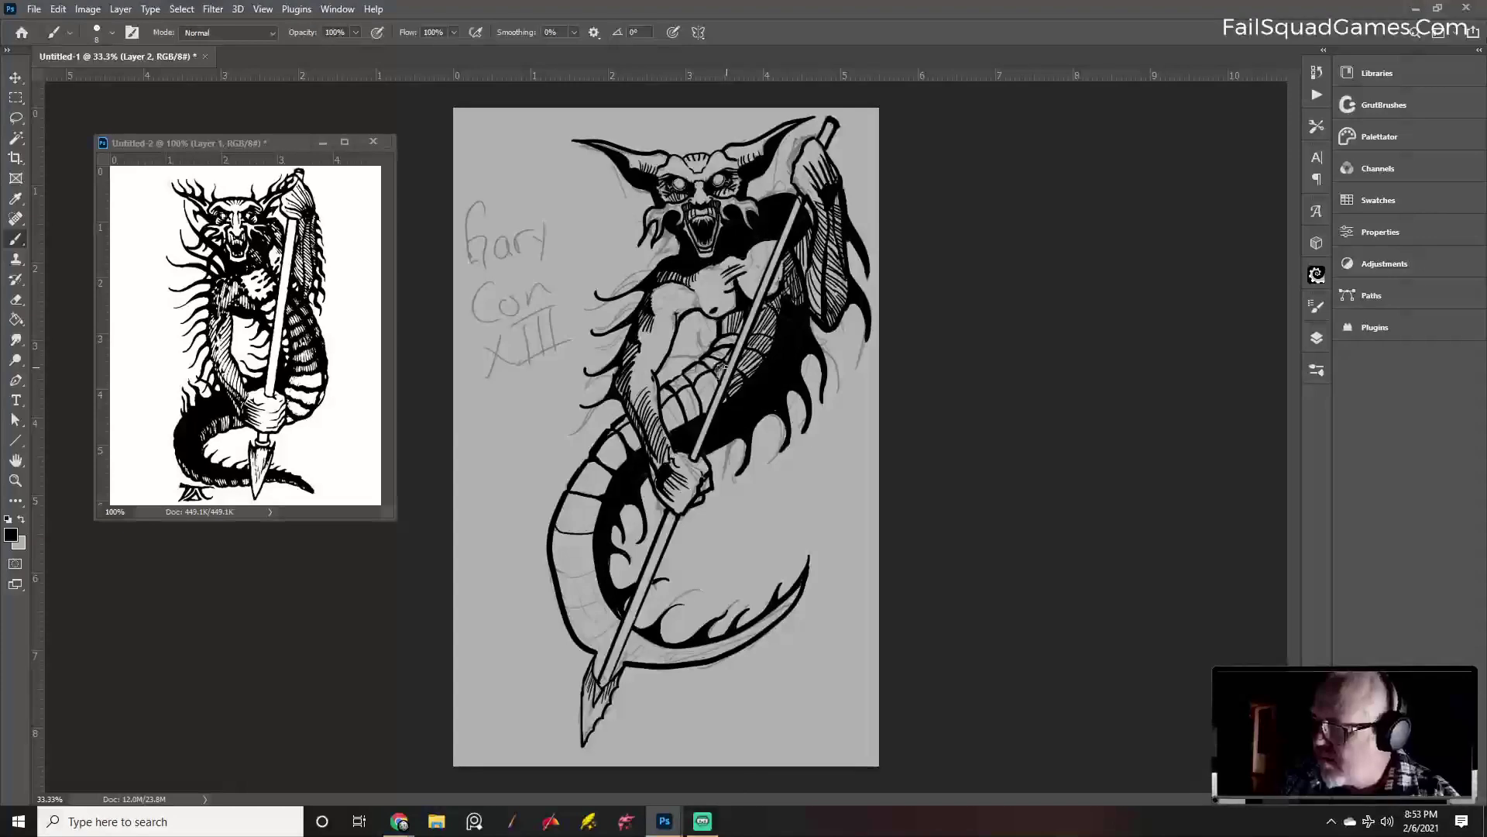
{"action": "left_click_drag", "start_coordinate": [706, 380], "coordinate": [708, 405]}
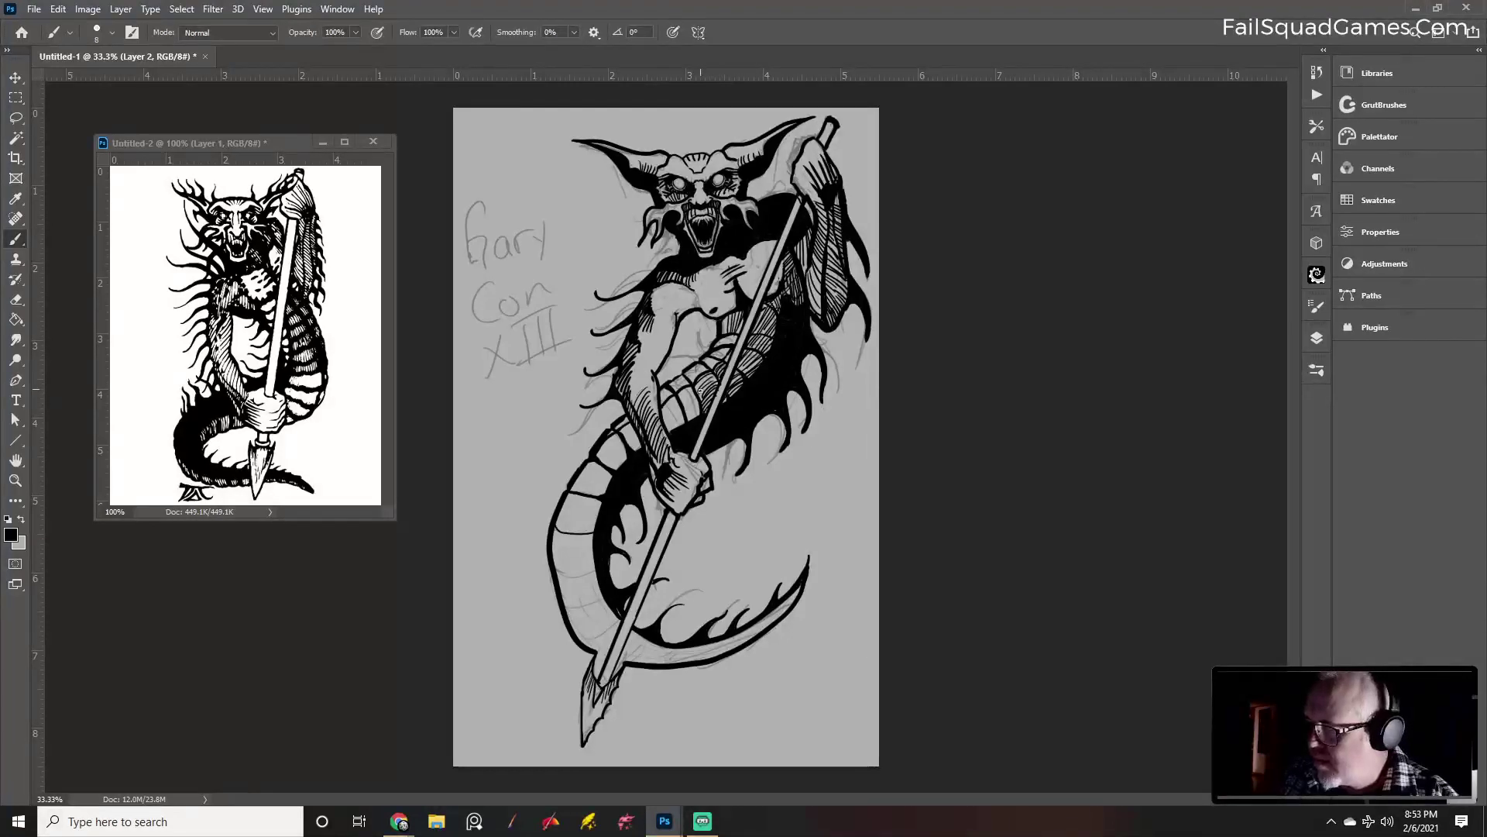
Deepen the black shadow on the torso's side below the raised arm with the brush size at 25
{"action": "key", "text": "bracketright"}
{"action": "key", "text": "bracketright"}
{"action": "key", "text": "bracketright"}
{"action": "key", "text": "bracketright"}
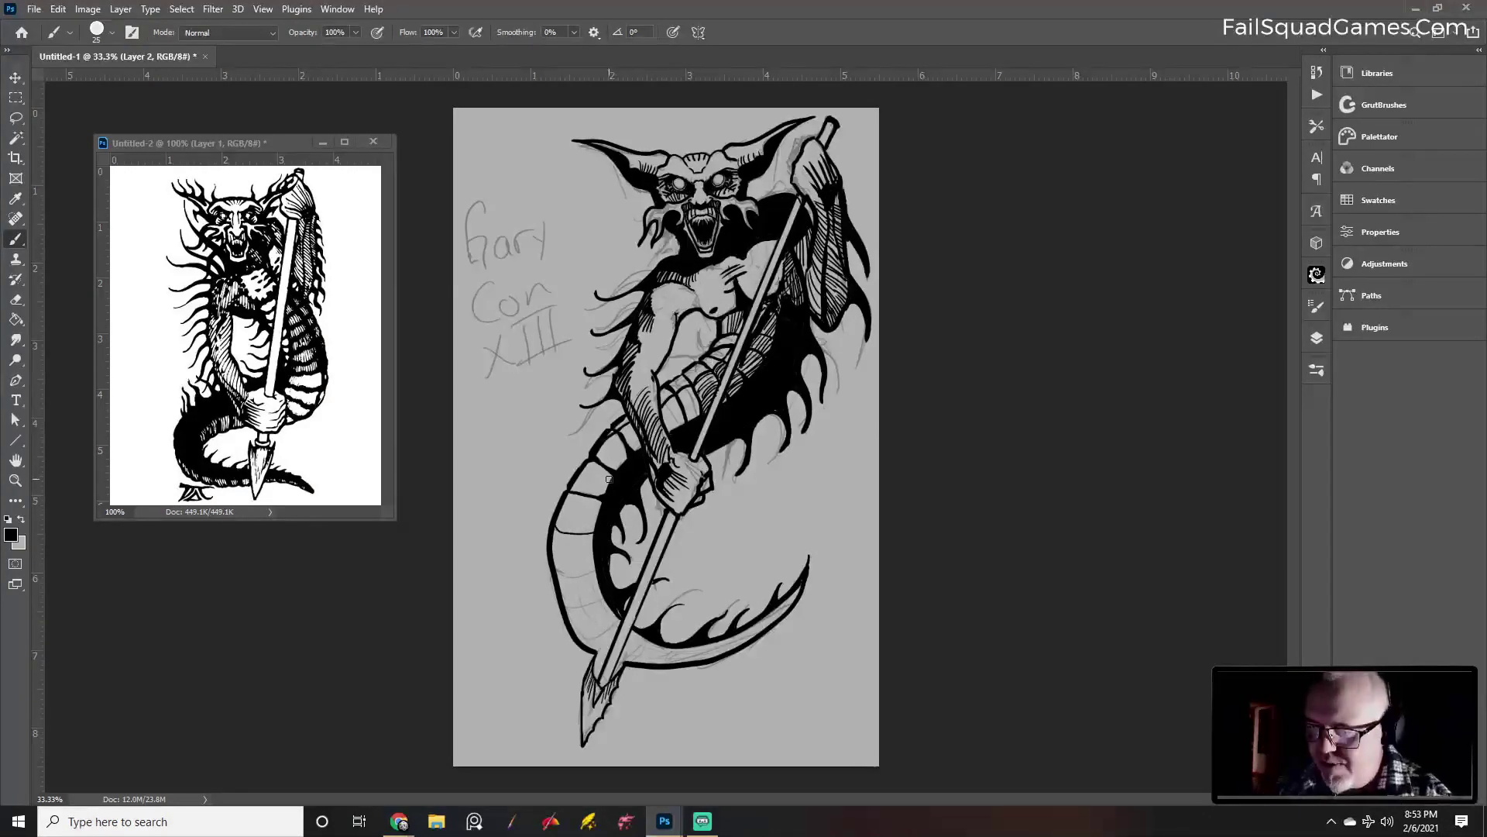
Thicken the lowest inked plate line across the tail, starting at brush size 10
{"action": "key", "text": "bracketleft"}
{"action": "key", "text": "bracketleft"}
{"action": "key", "text": "bracketleft"}
{"action": "key", "text": "e"}
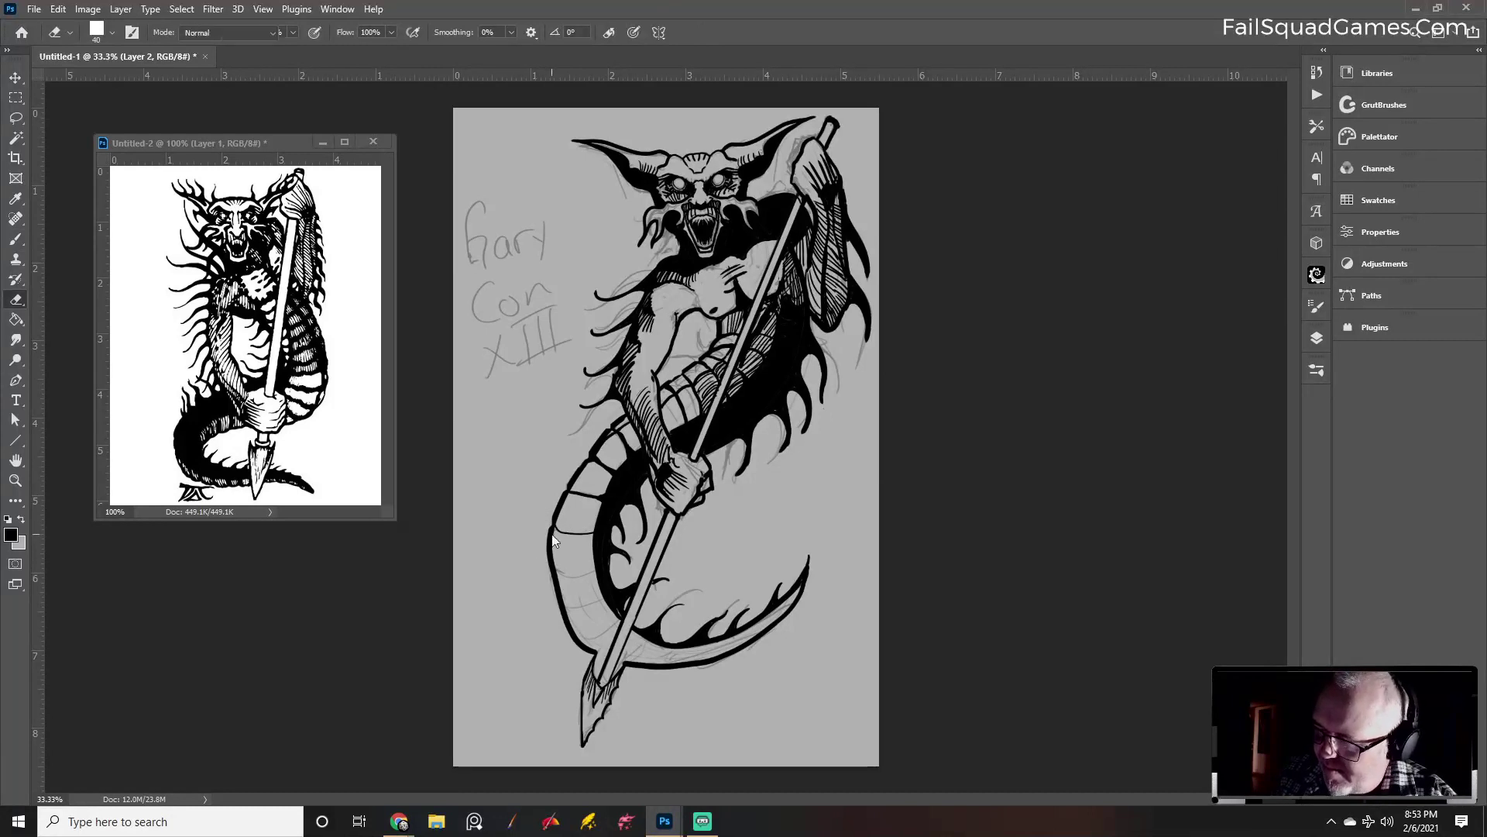
{"action": "key", "text": "b"}
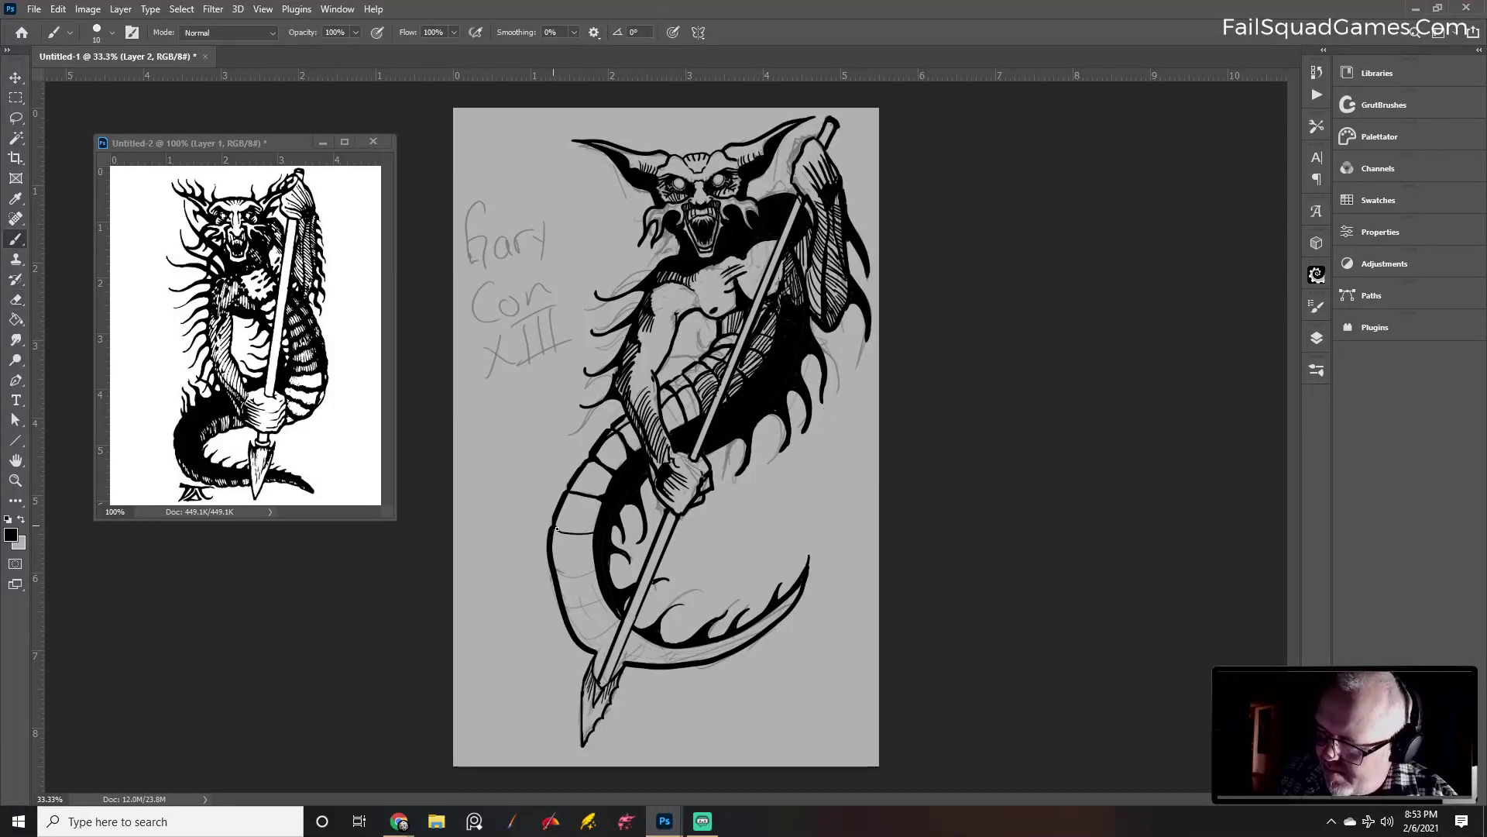
{"action": "left_click_drag", "start_coordinate": [571, 533], "coordinate": [596, 528]}
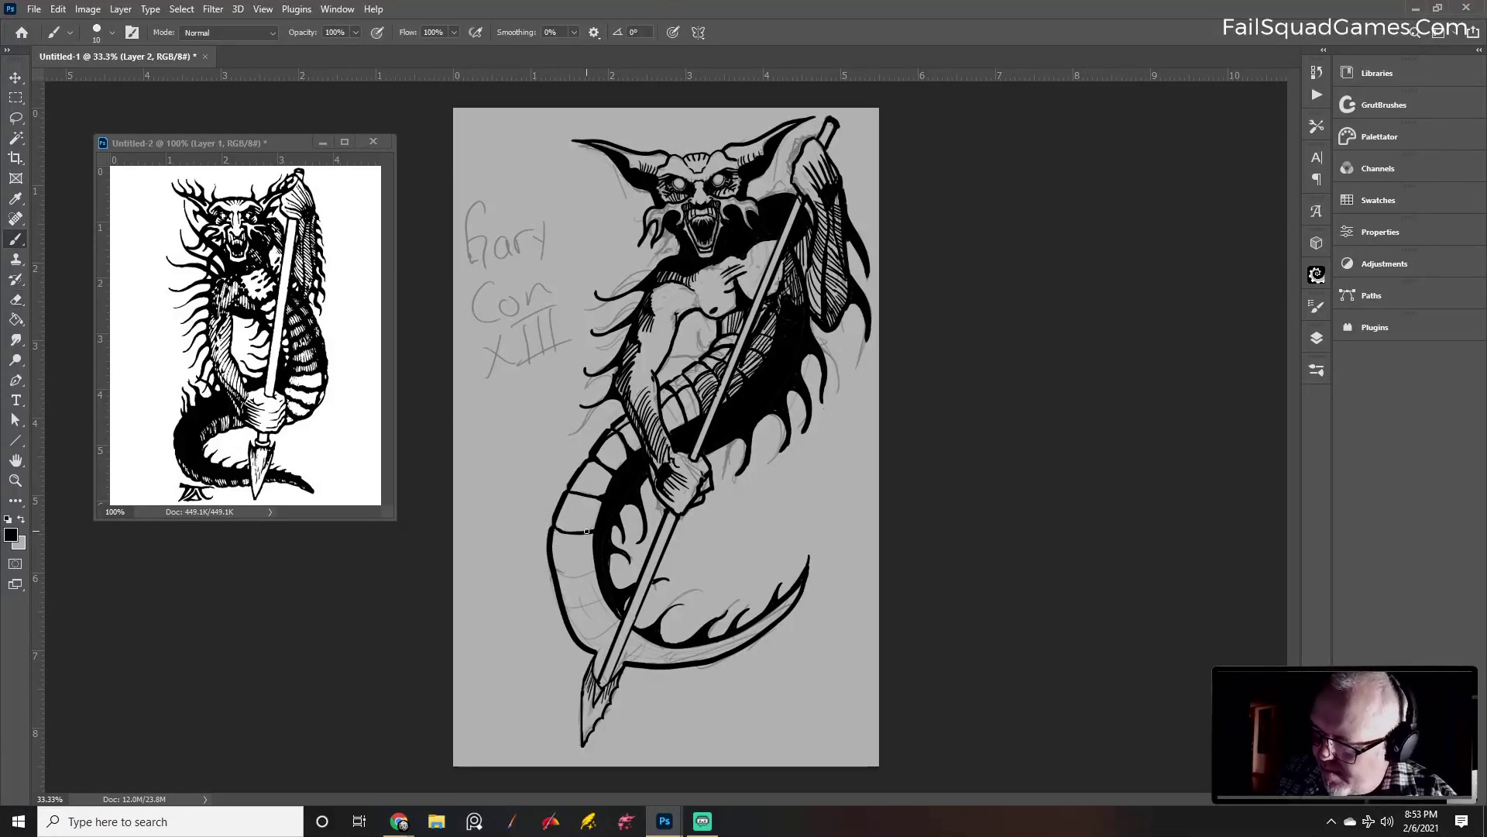
{"action": "key", "text": "bracketright"}
{"action": "key", "text": "e"}
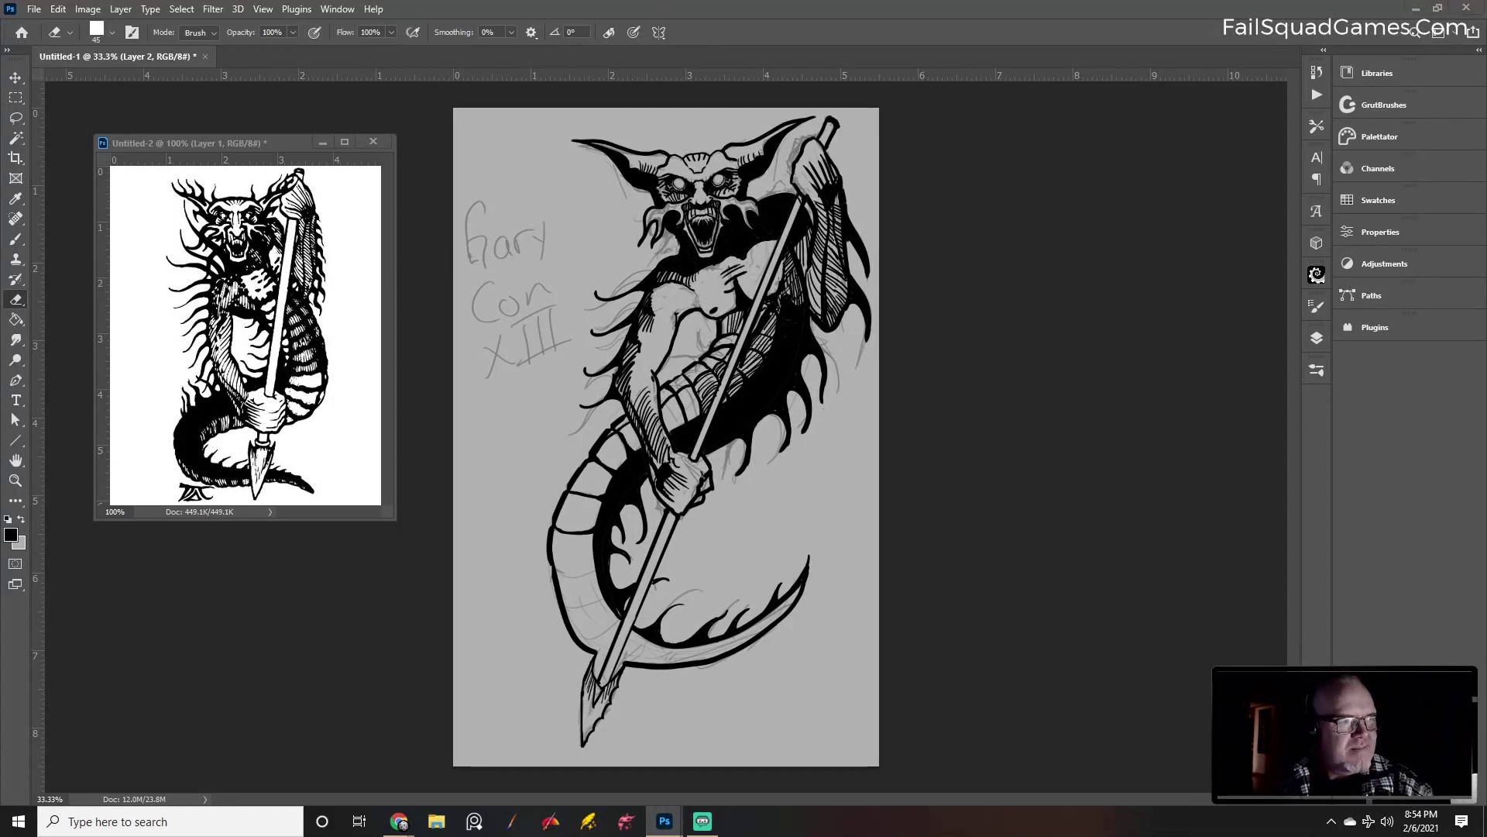
{"action": "key", "text": "alt+Tab"}
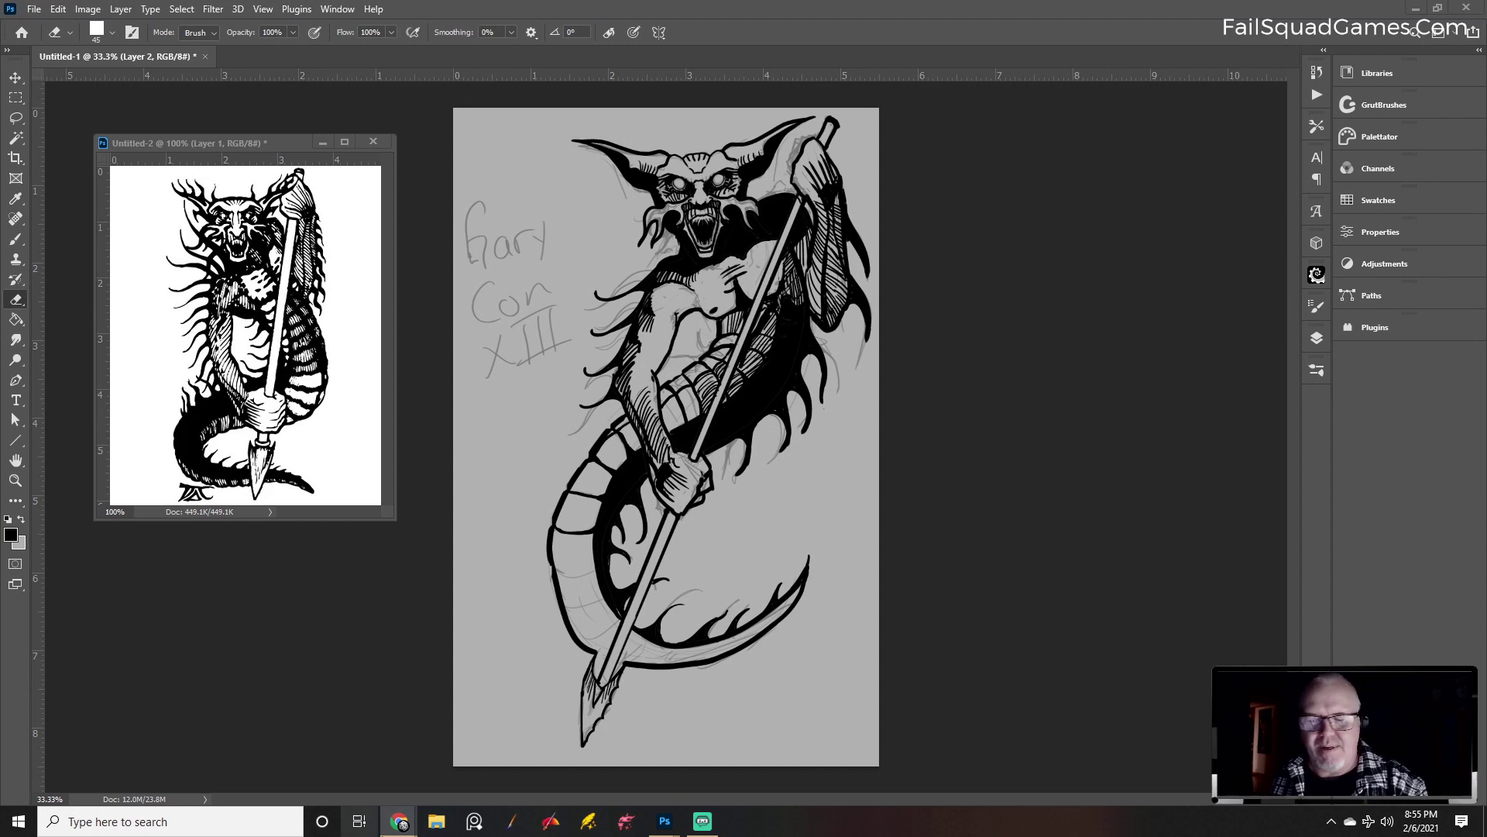
{"action": "left_click", "coordinate": [700, 825]}
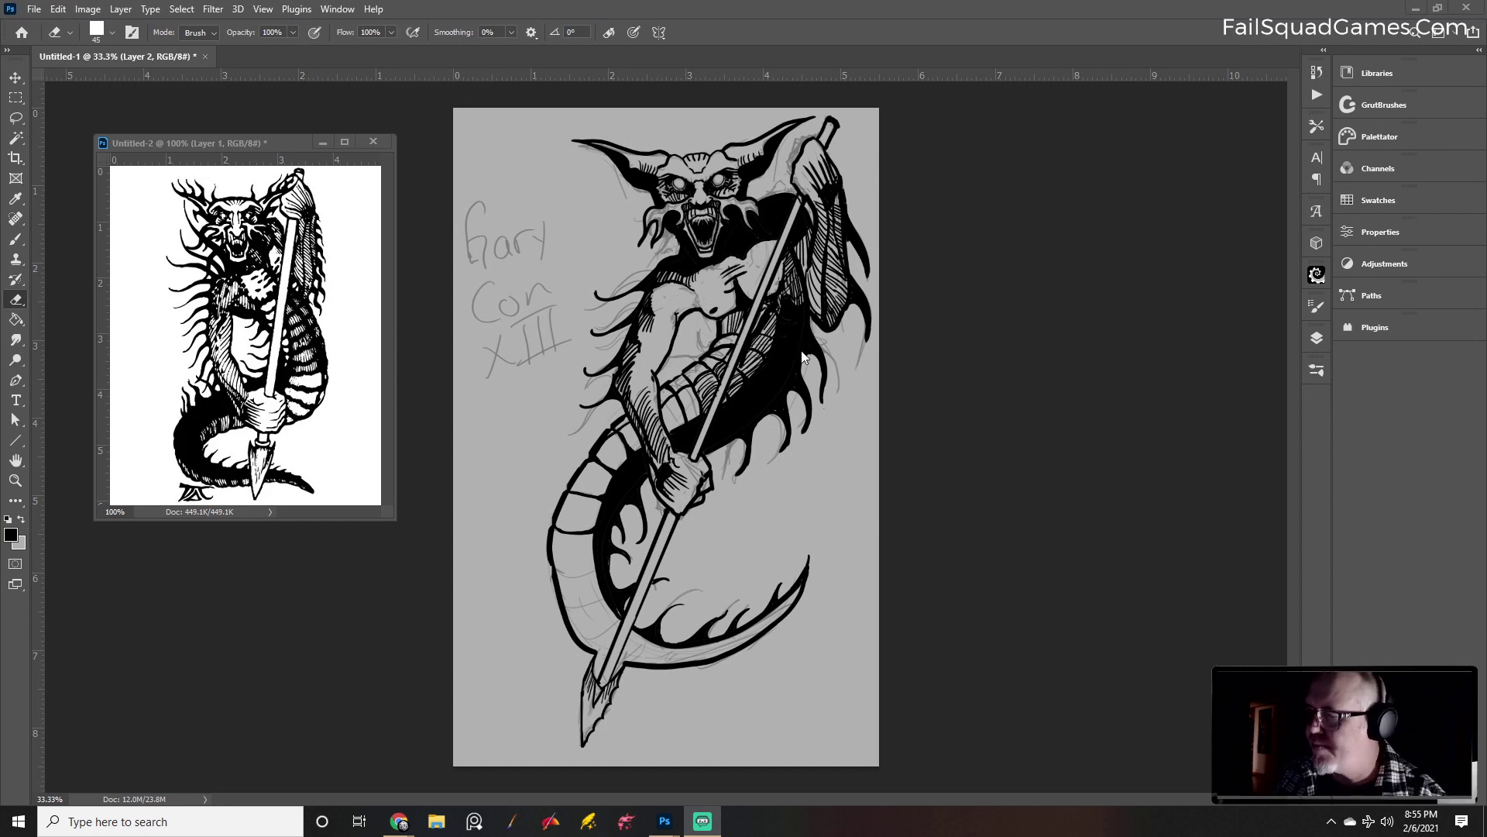
Hatch the shoulder and upper part of the lowered arm with the brush size at 10
{"action": "left_click", "coordinate": [811, 300]}
{"action": "key", "text": "b"}
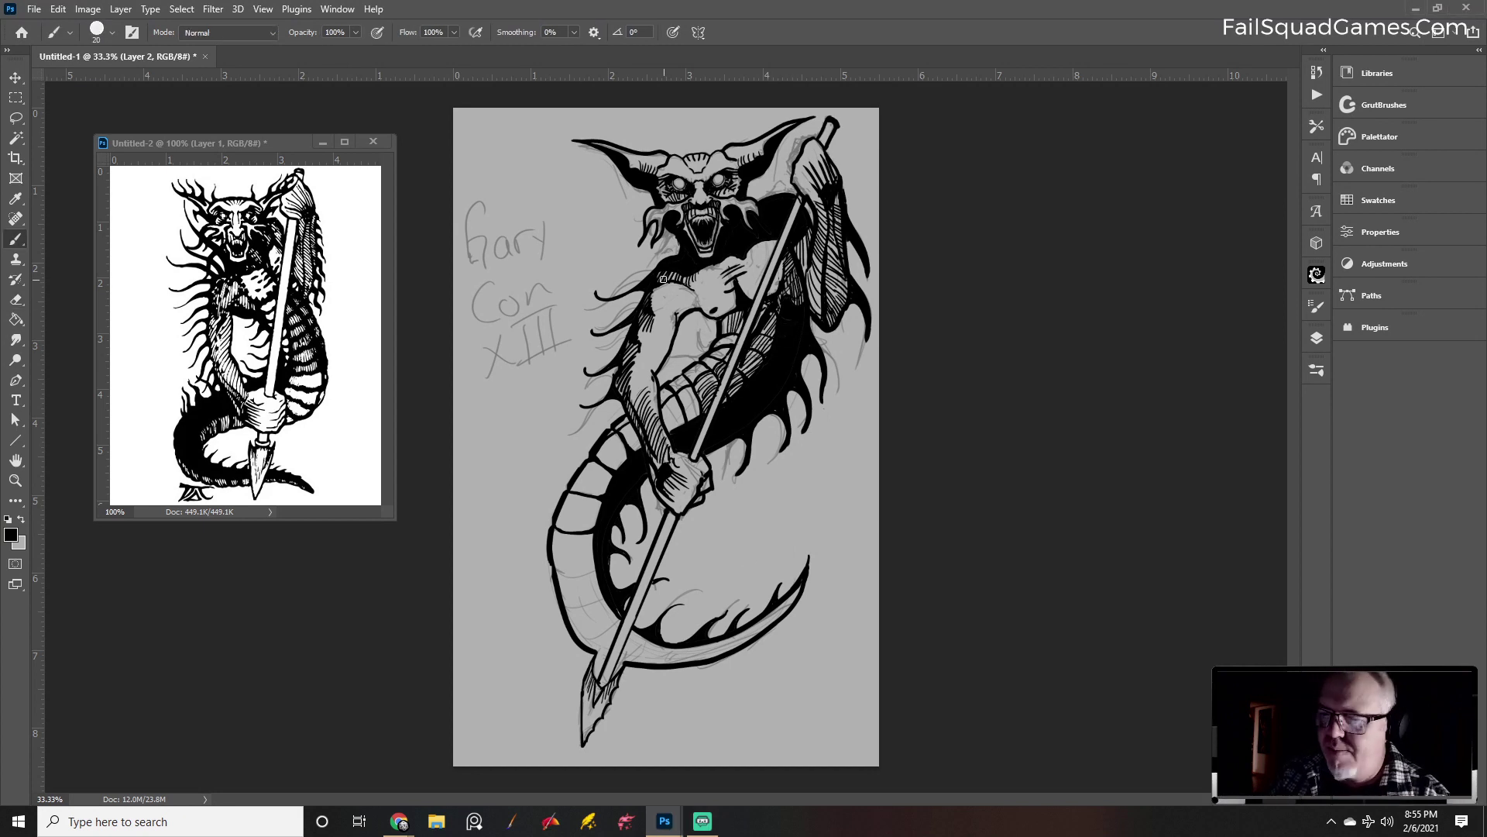
{"action": "key", "text": "bracketleft"}
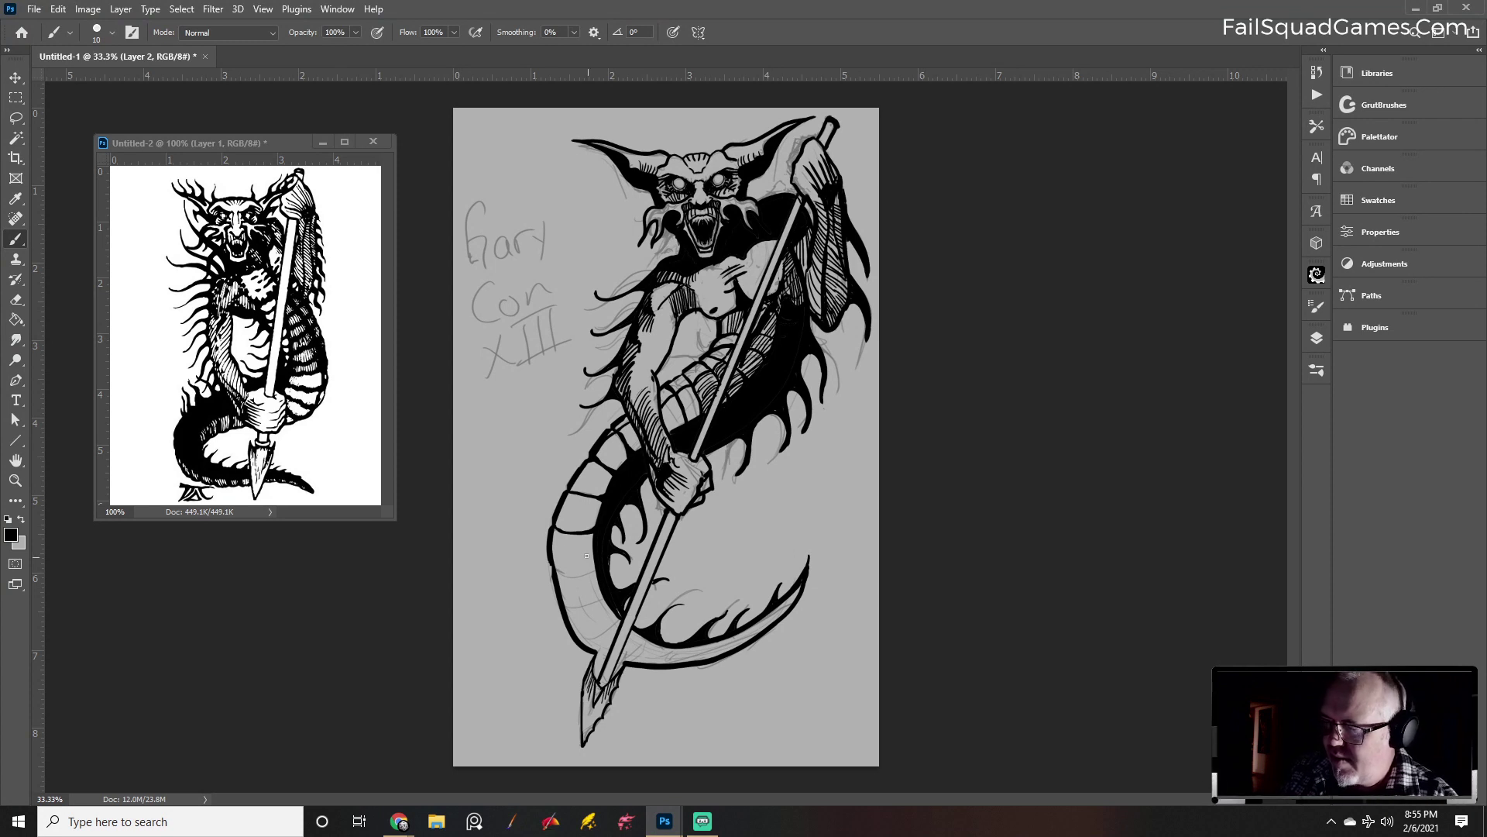
Ink the next two plate lines across the lower tail bend with the brush size at 20
{"action": "key", "text": "bracketright"}
{"action": "left_click_drag", "start_coordinate": [553, 563], "coordinate": [594, 569]}
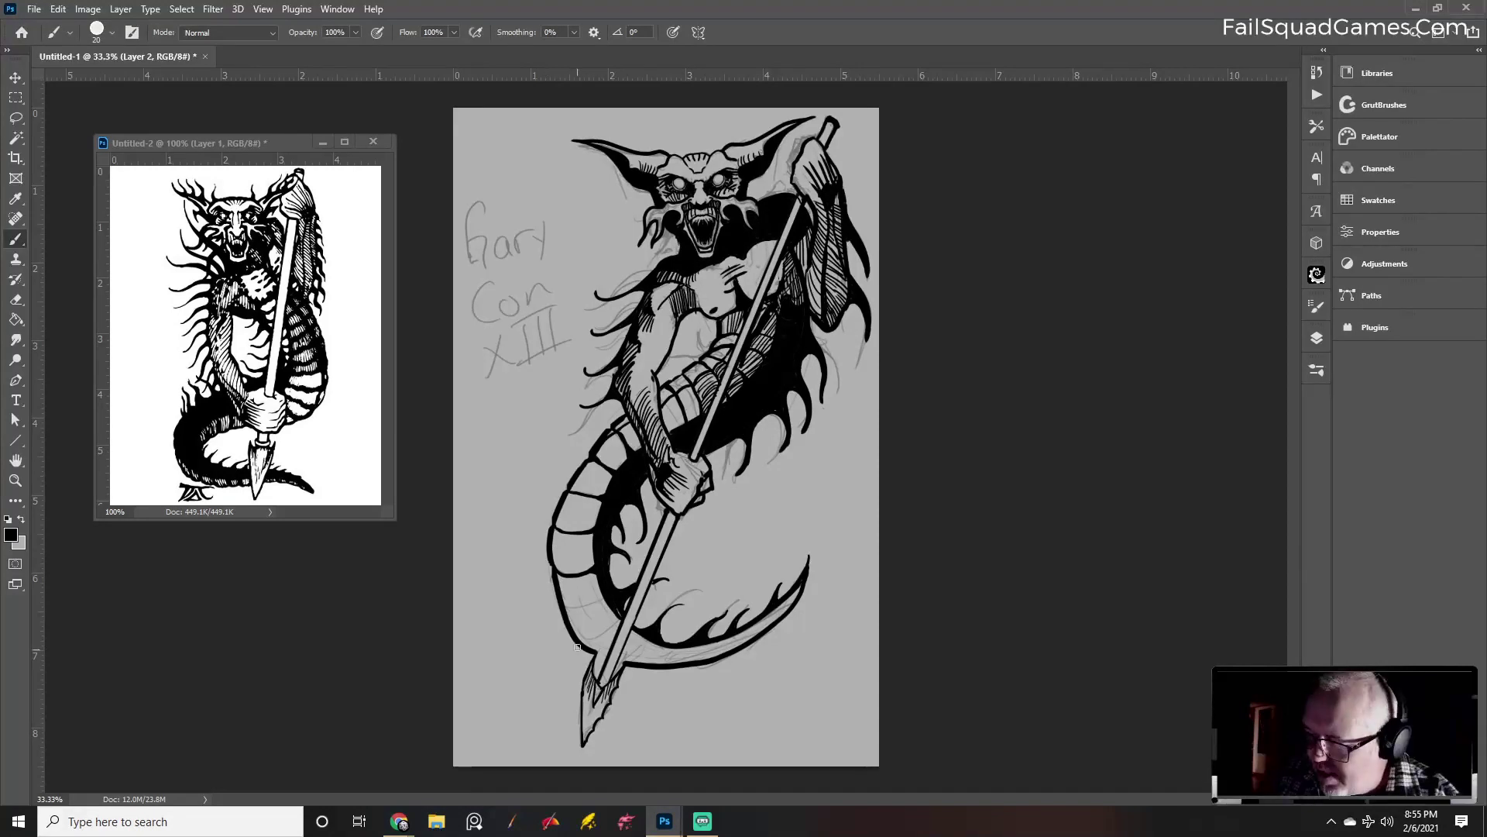
{"action": "key", "text": "e"}
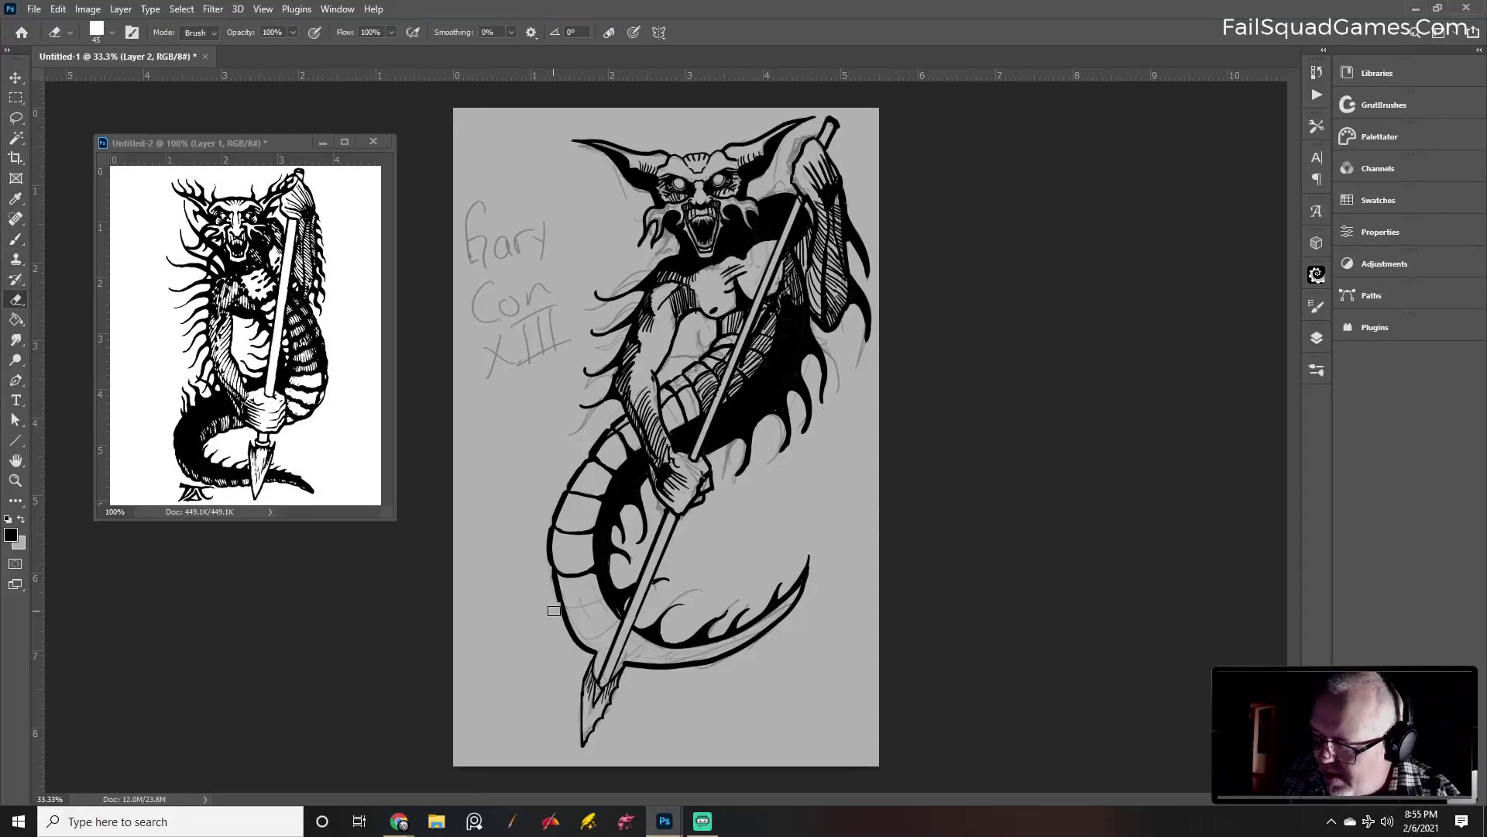
{"action": "key", "text": "b"}
{"action": "mouse_move", "coordinate": [559, 596]}
{"action": "left_mouse_down"}
{"action": "mouse_move", "coordinate": [568, 622]}
{"action": "mouse_move", "coordinate": [601, 598]}
{"action": "left_mouse_up"}
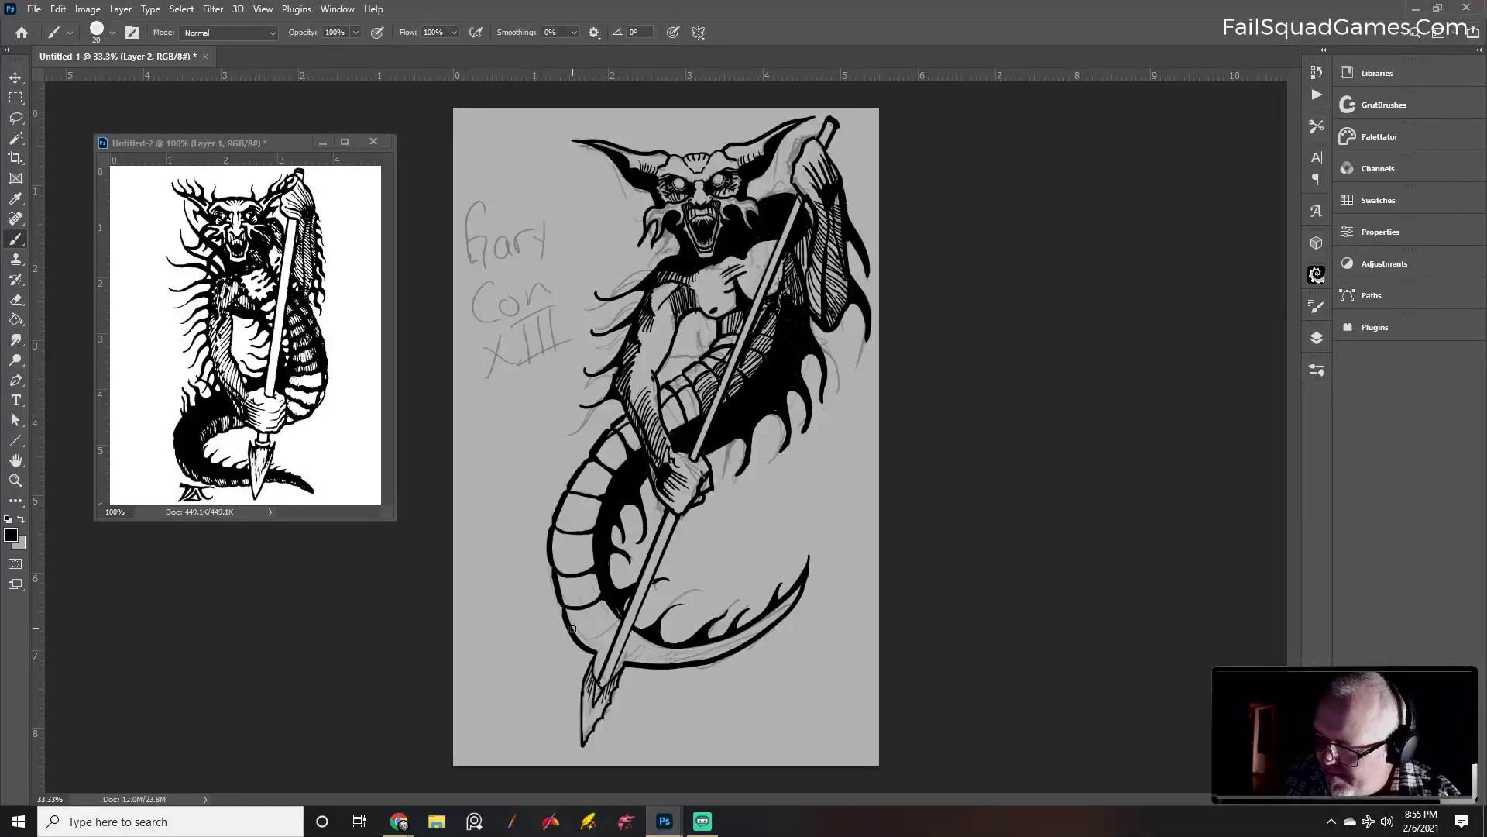
Ink the last plate line at the tail bend and the inner contour toward the tail tip with the brush size at 20
{"action": "key", "text": "e"}
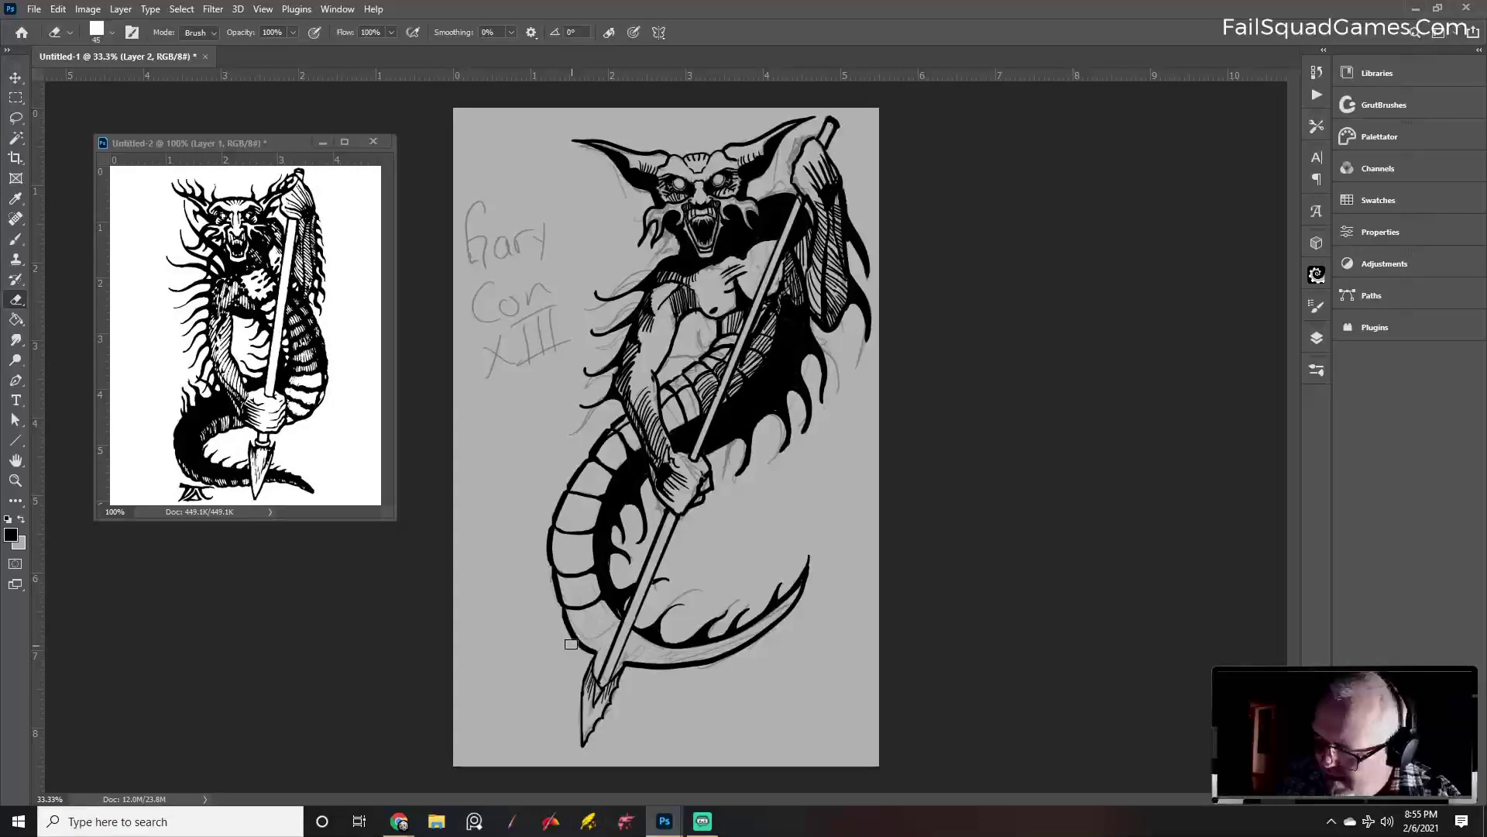
{"action": "key", "text": "b"}
{"action": "left_click_drag", "start_coordinate": [578, 639], "coordinate": [615, 621]}
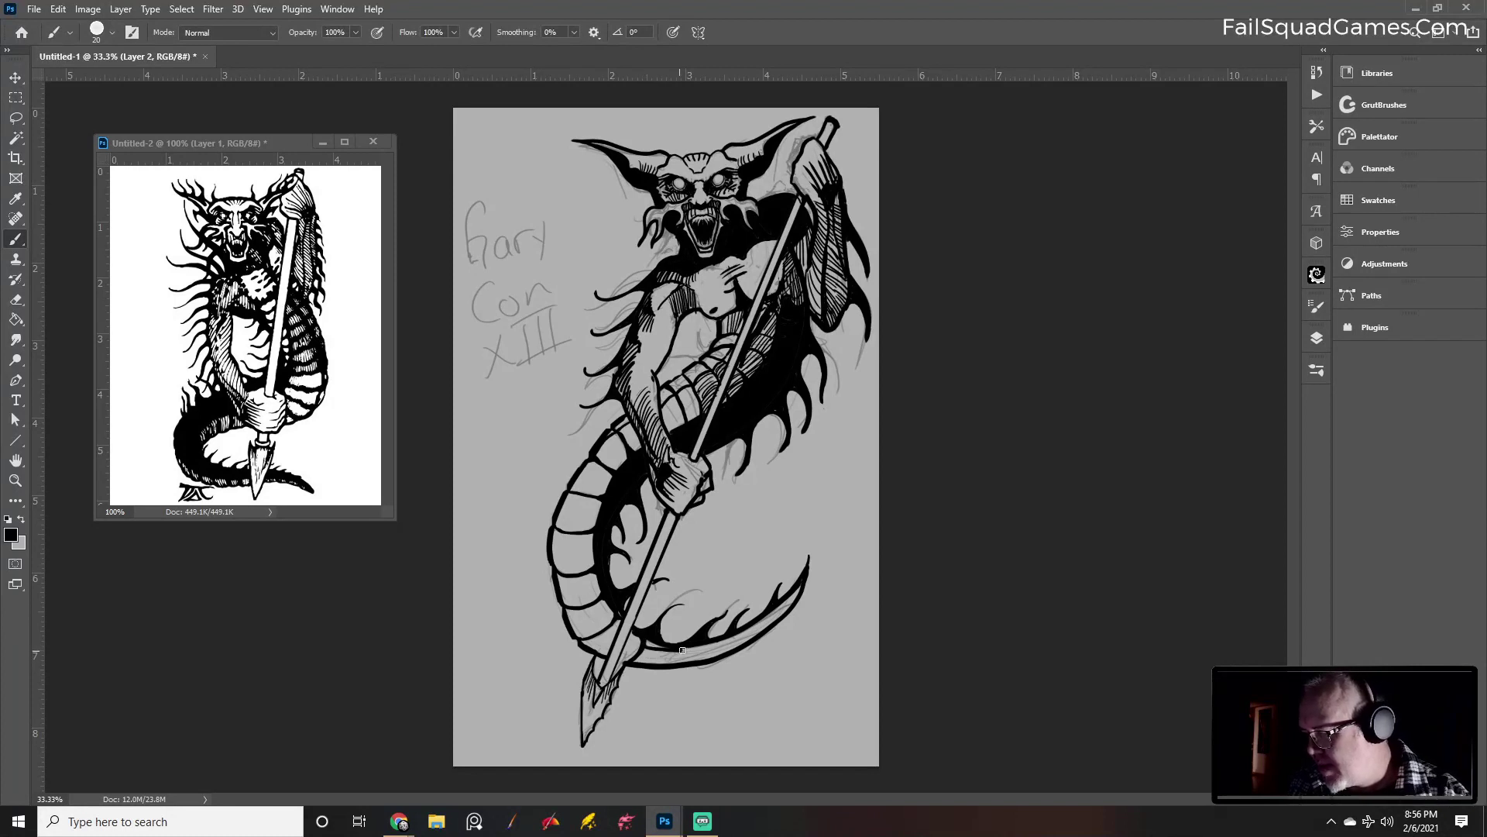
{"action": "left_click_drag", "start_coordinate": [682, 650], "coordinate": [784, 611]}
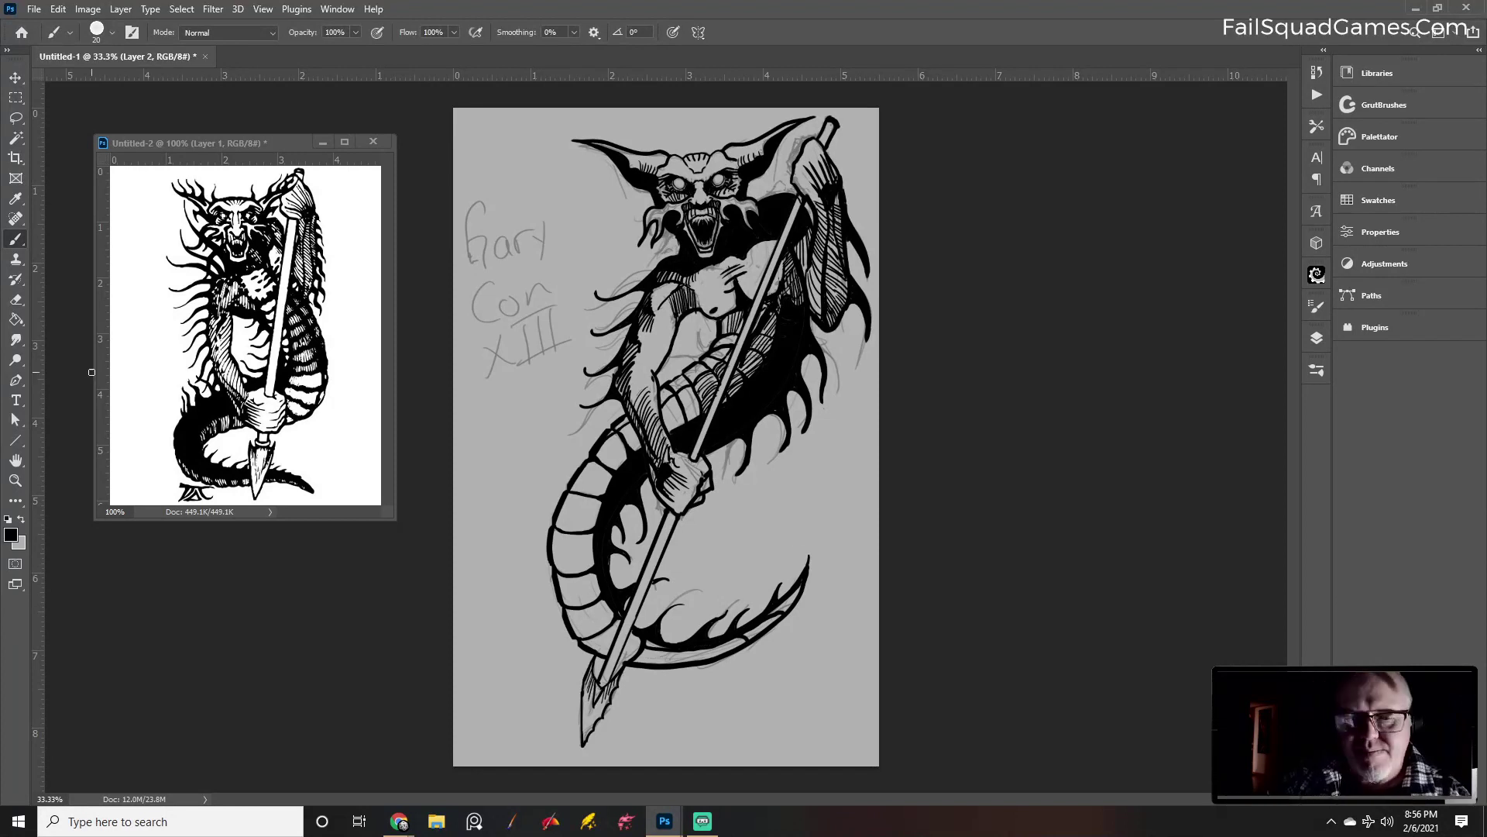
Fill the outlined tail tip with solid black using the Paint Bucket
{"action": "key", "text": "g"}
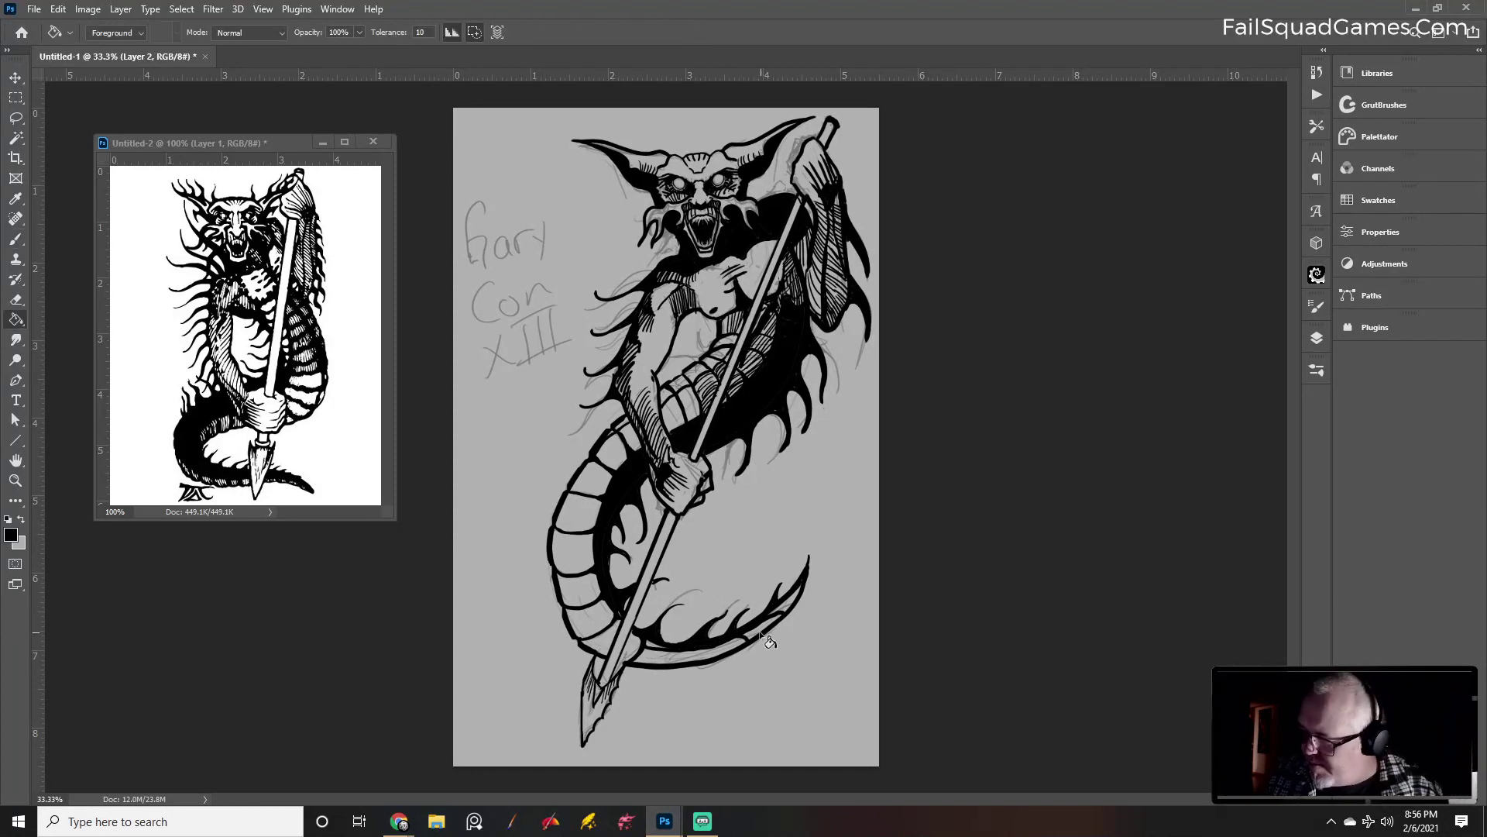
{"action": "left_click", "coordinate": [794, 611]}
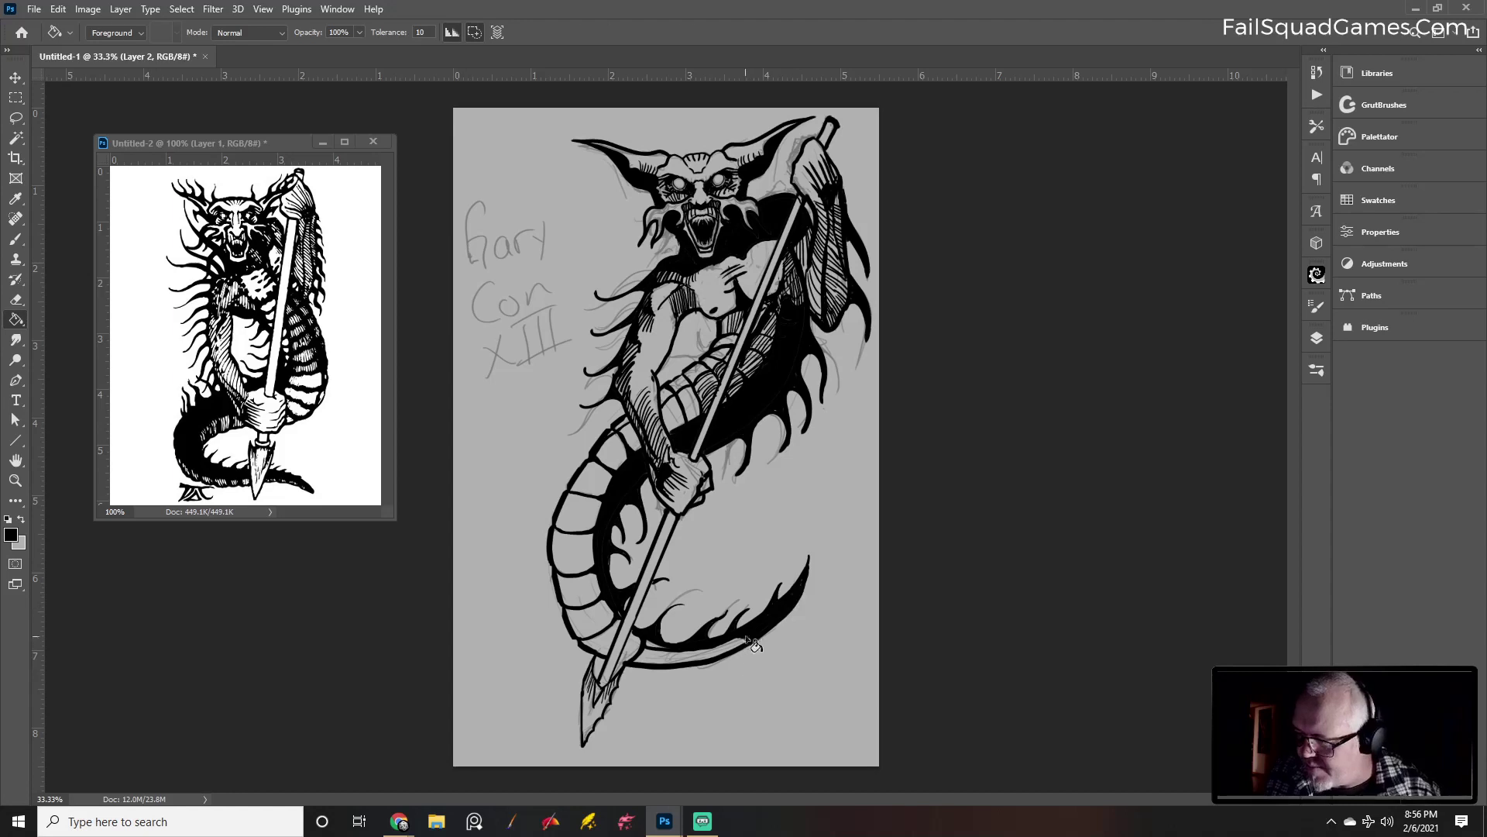
{"action": "key", "text": "b"}
{"action": "key", "text": "g"}
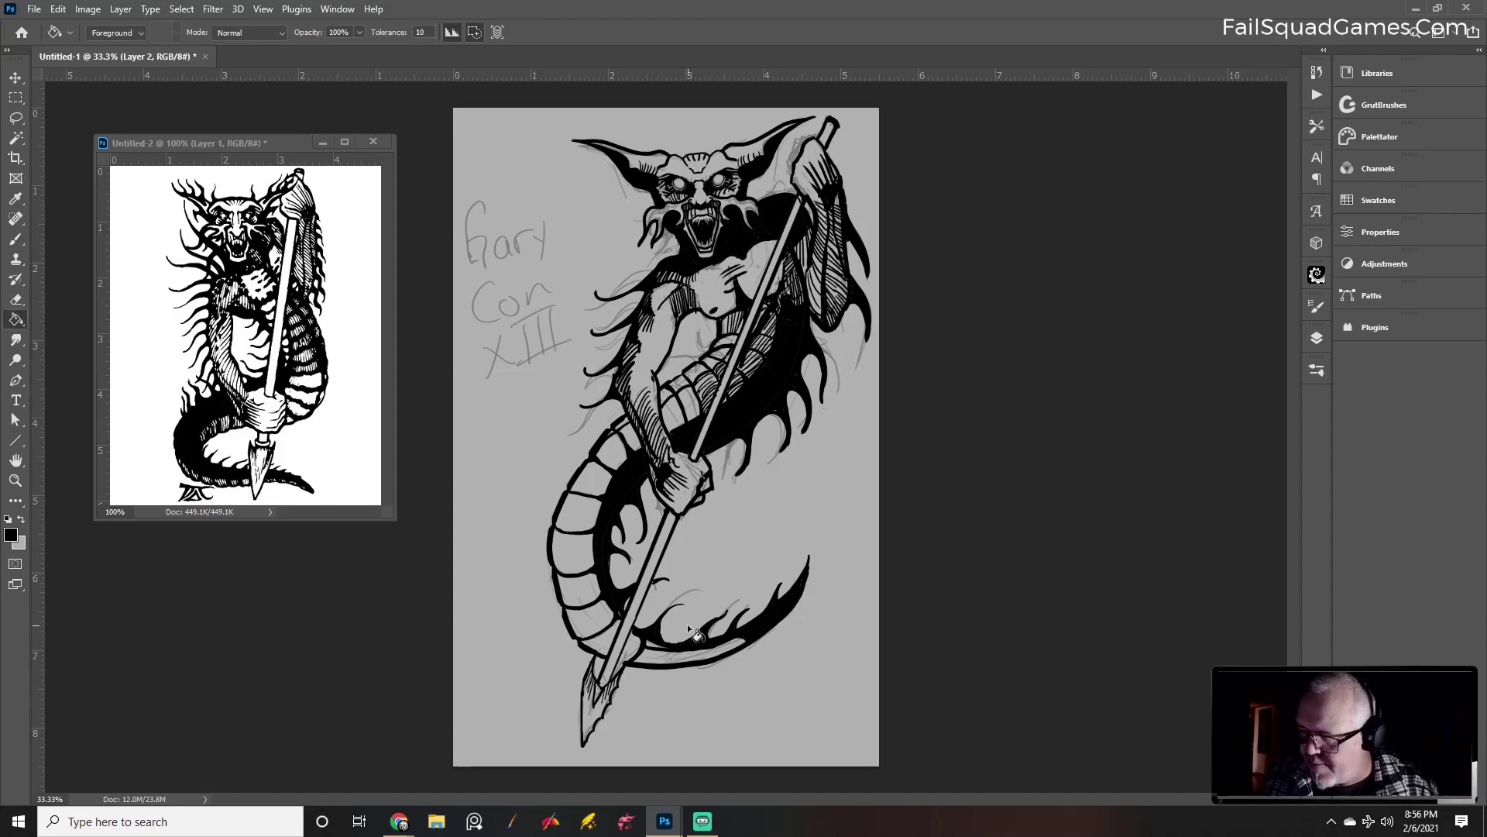
Hatch the tail's light underside strip at brush size 8 and the plate beside the spear shaft at size 9
{"action": "key", "text": "b"}
{"action": "key", "text": "bracketleft"}
{"action": "key", "text": "bracketleft"}
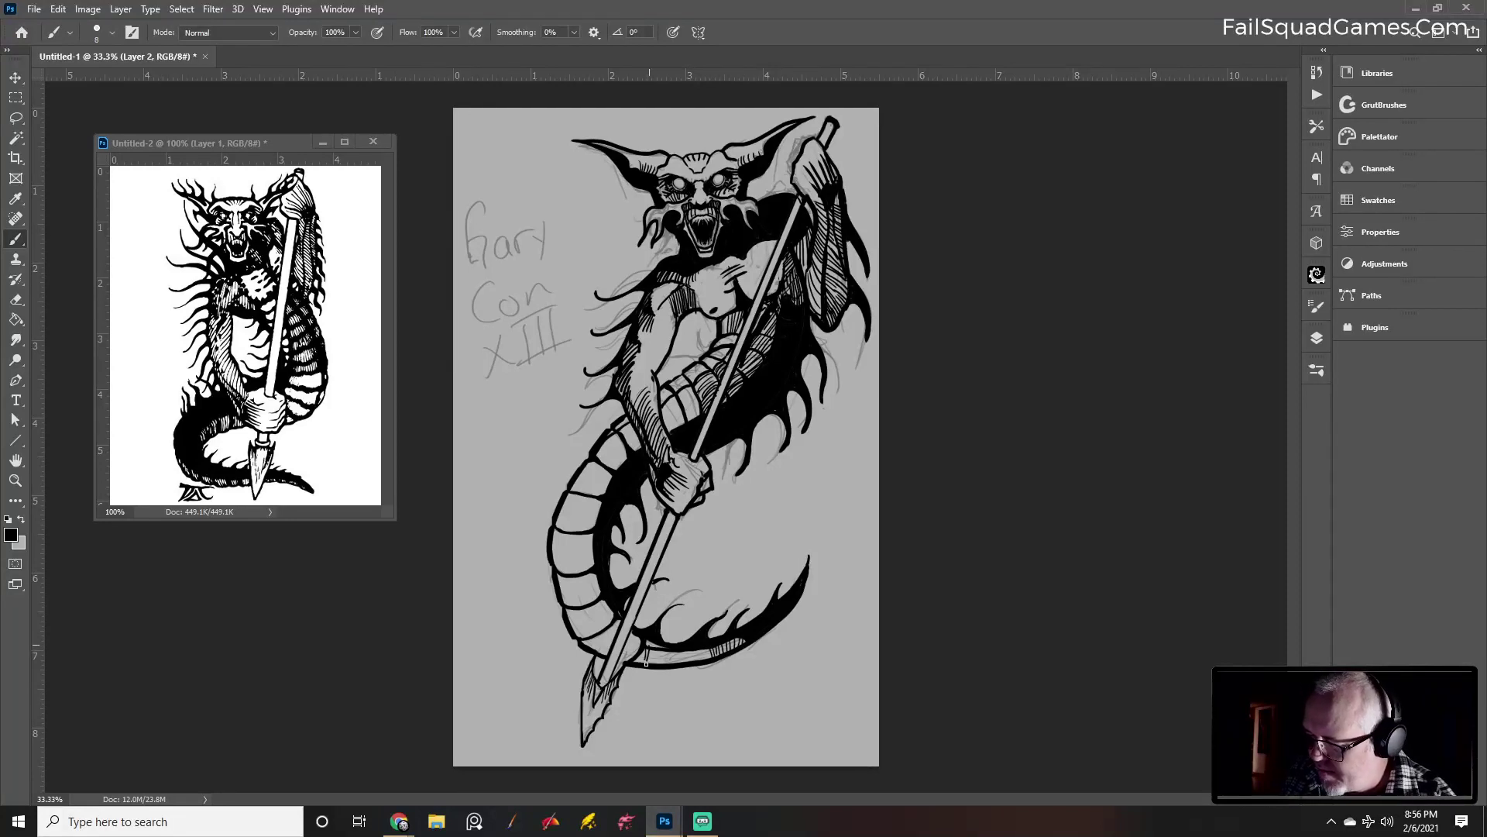
{"action": "left_click_drag", "start_coordinate": [646, 663], "coordinate": [704, 657]}
{"action": "key", "text": "bracketright"}
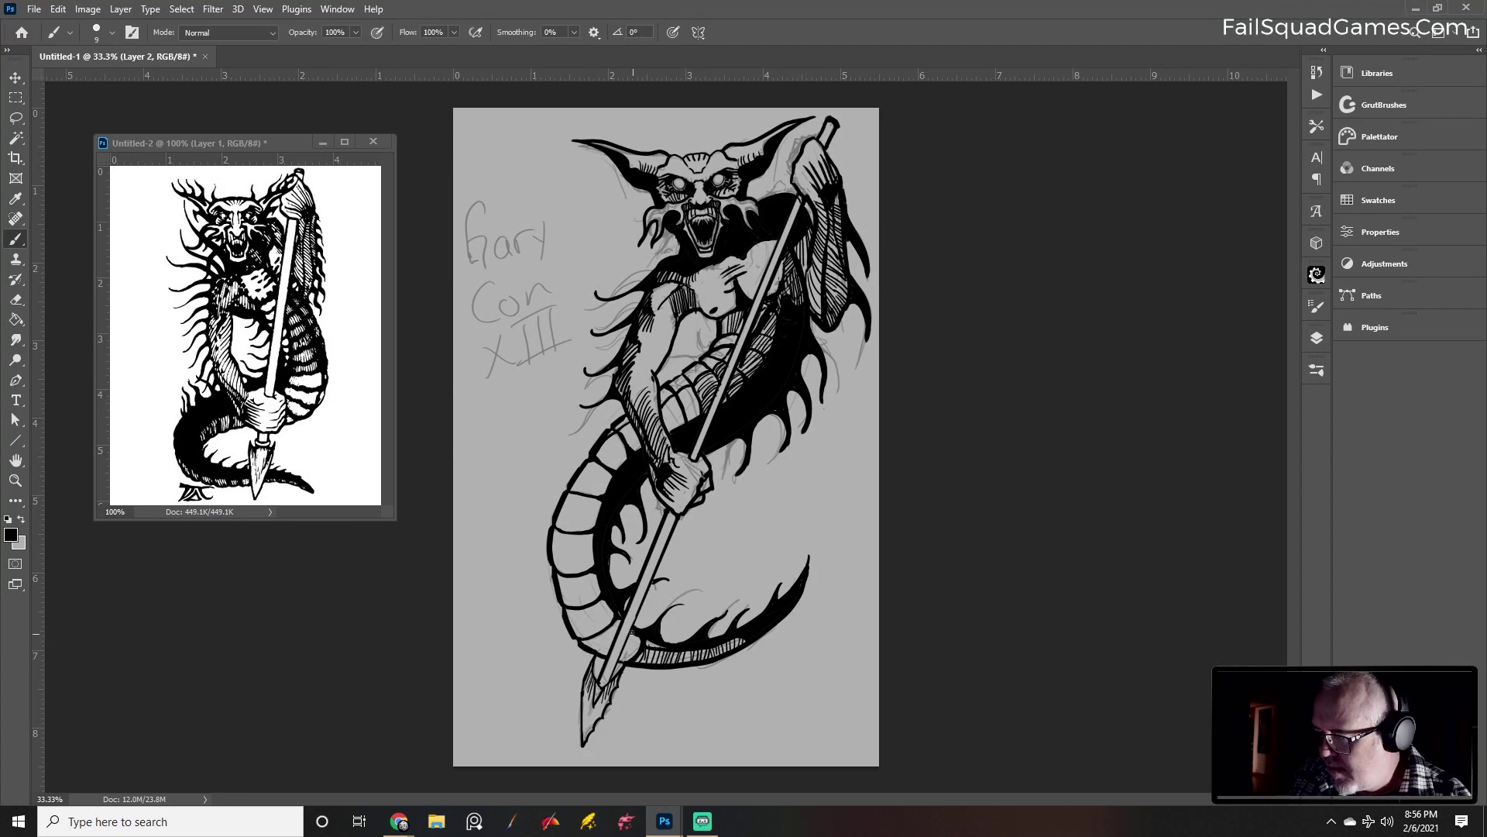
{"action": "left_click_drag", "start_coordinate": [633, 638], "coordinate": [626, 662]}
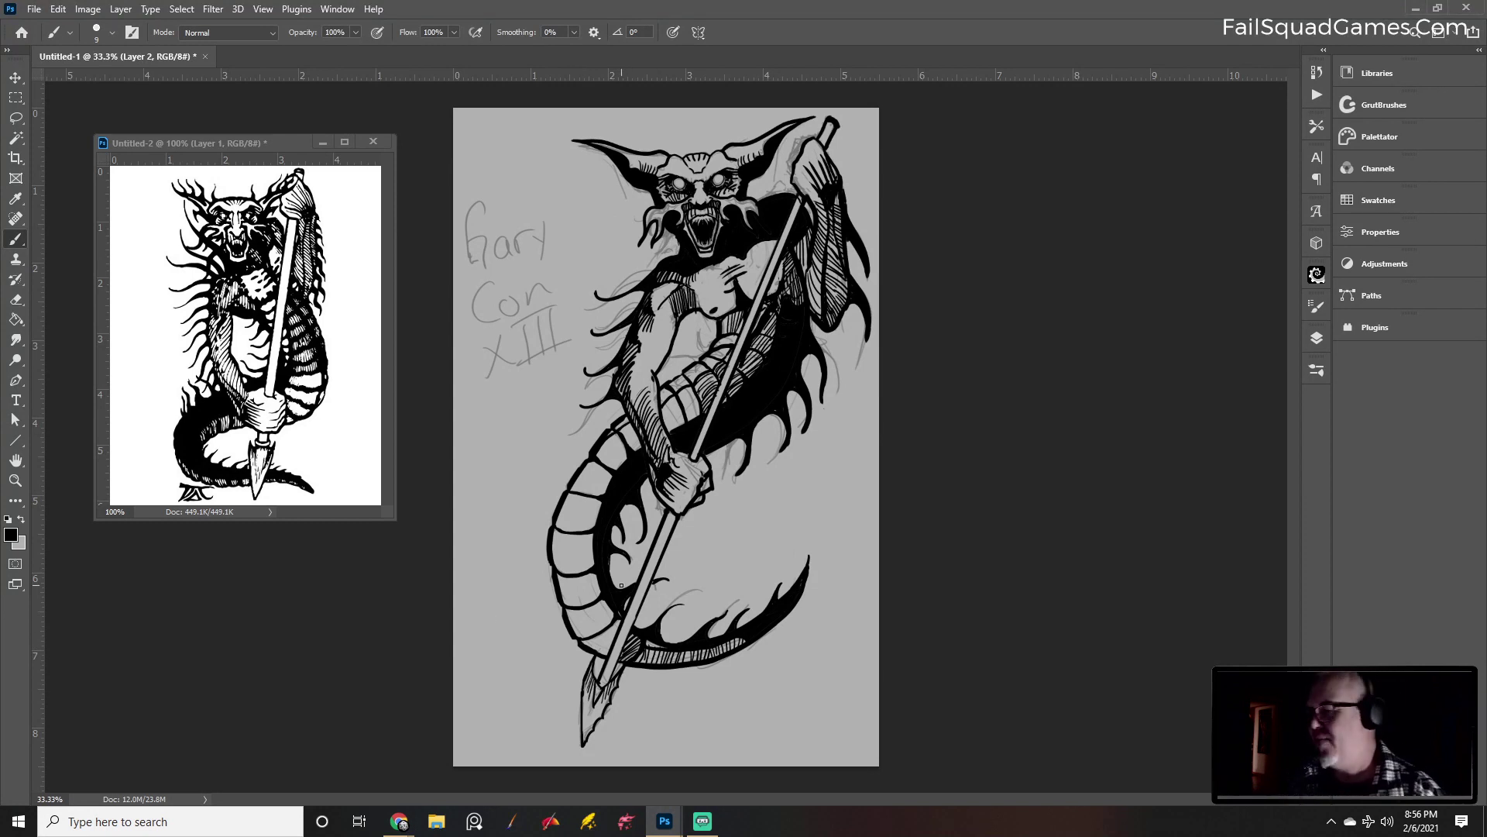
Hide the pencil sketch on Layer 1
{"action": "left_click", "coordinate": [1322, 339]}
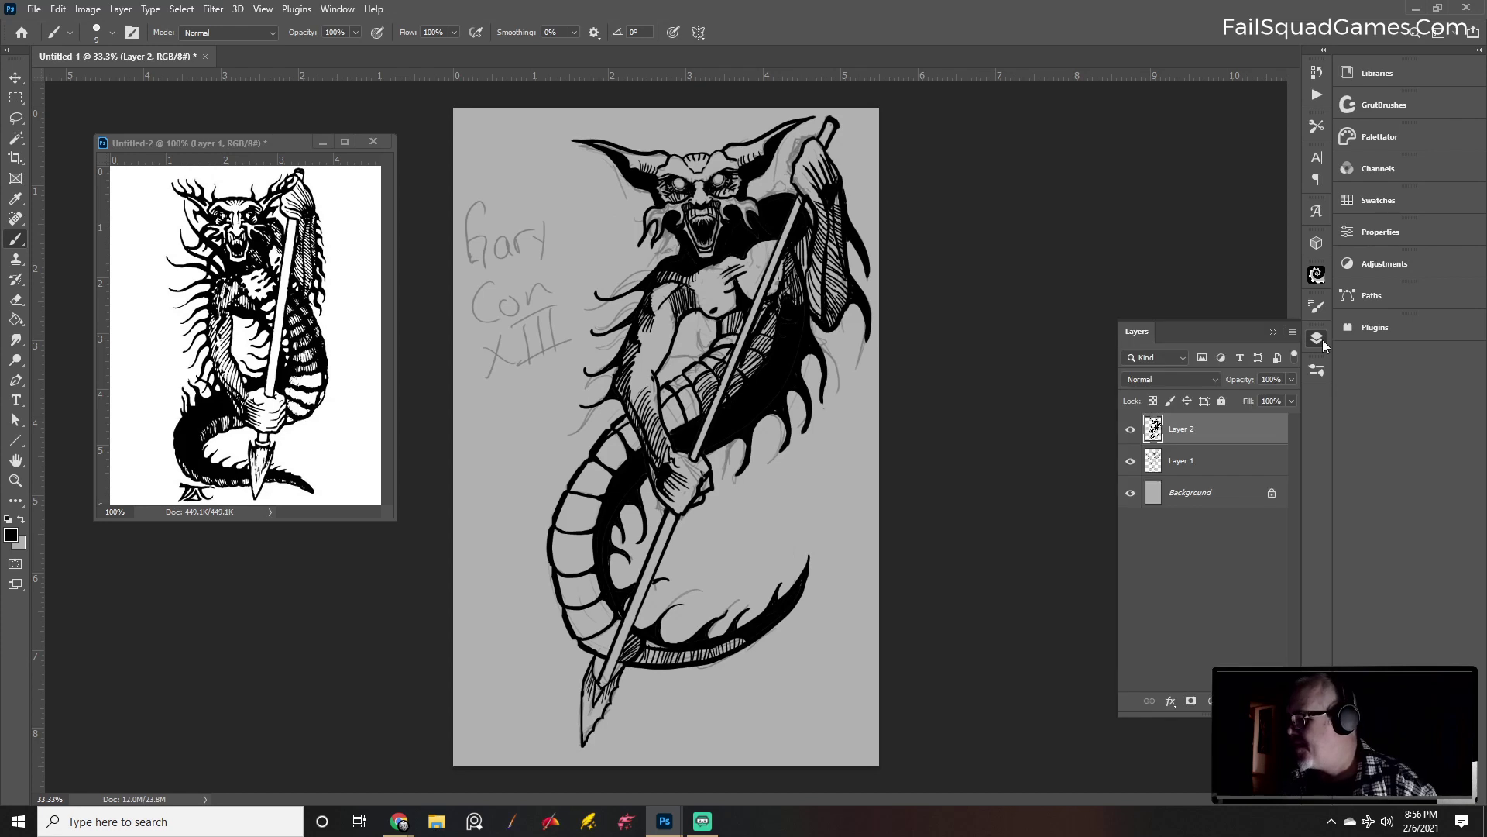
{"action": "left_click", "coordinate": [1130, 462]}
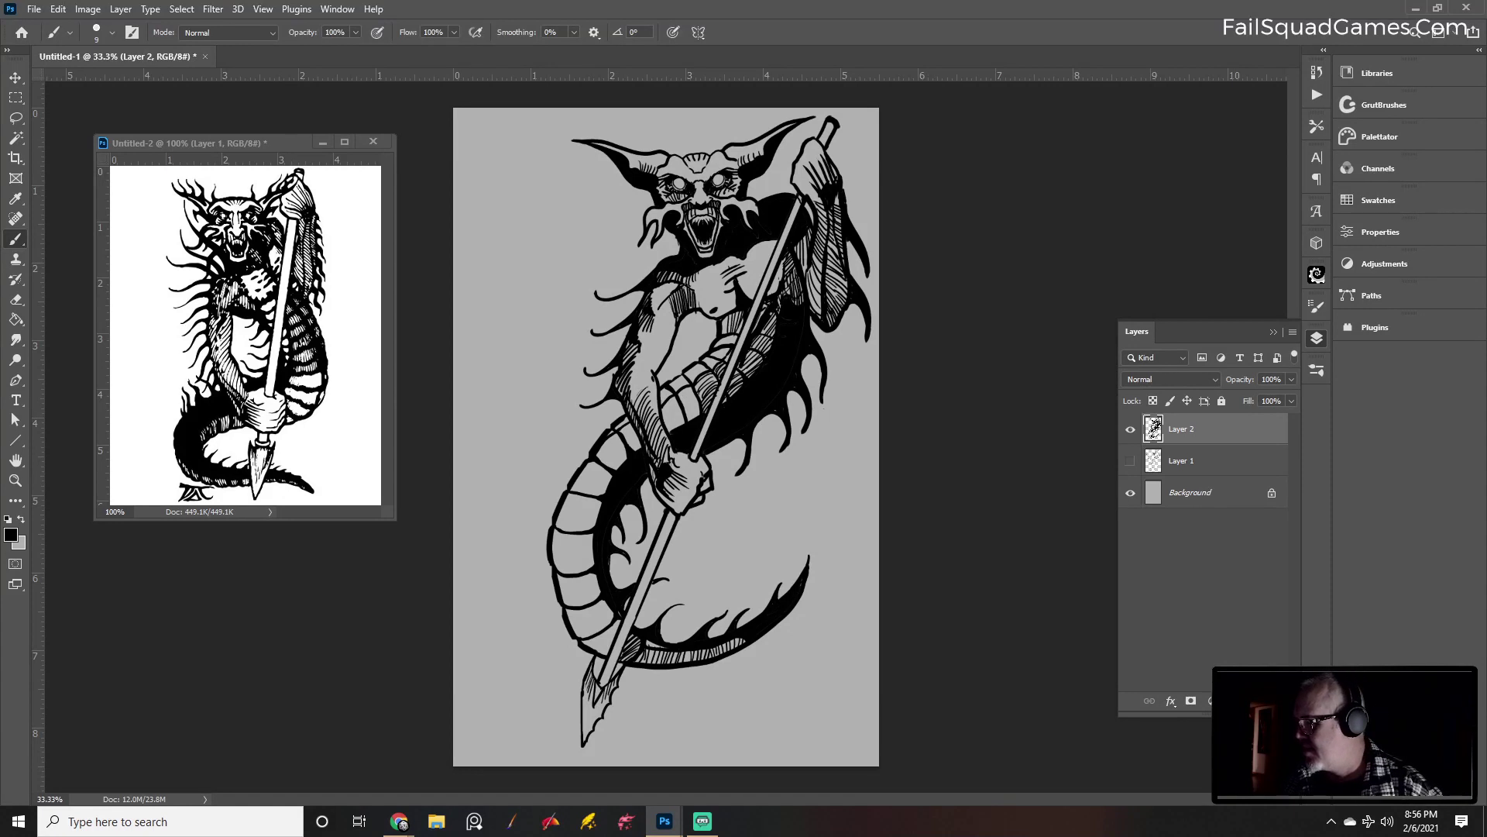
{"action": "left_click", "coordinate": [1211, 701]}
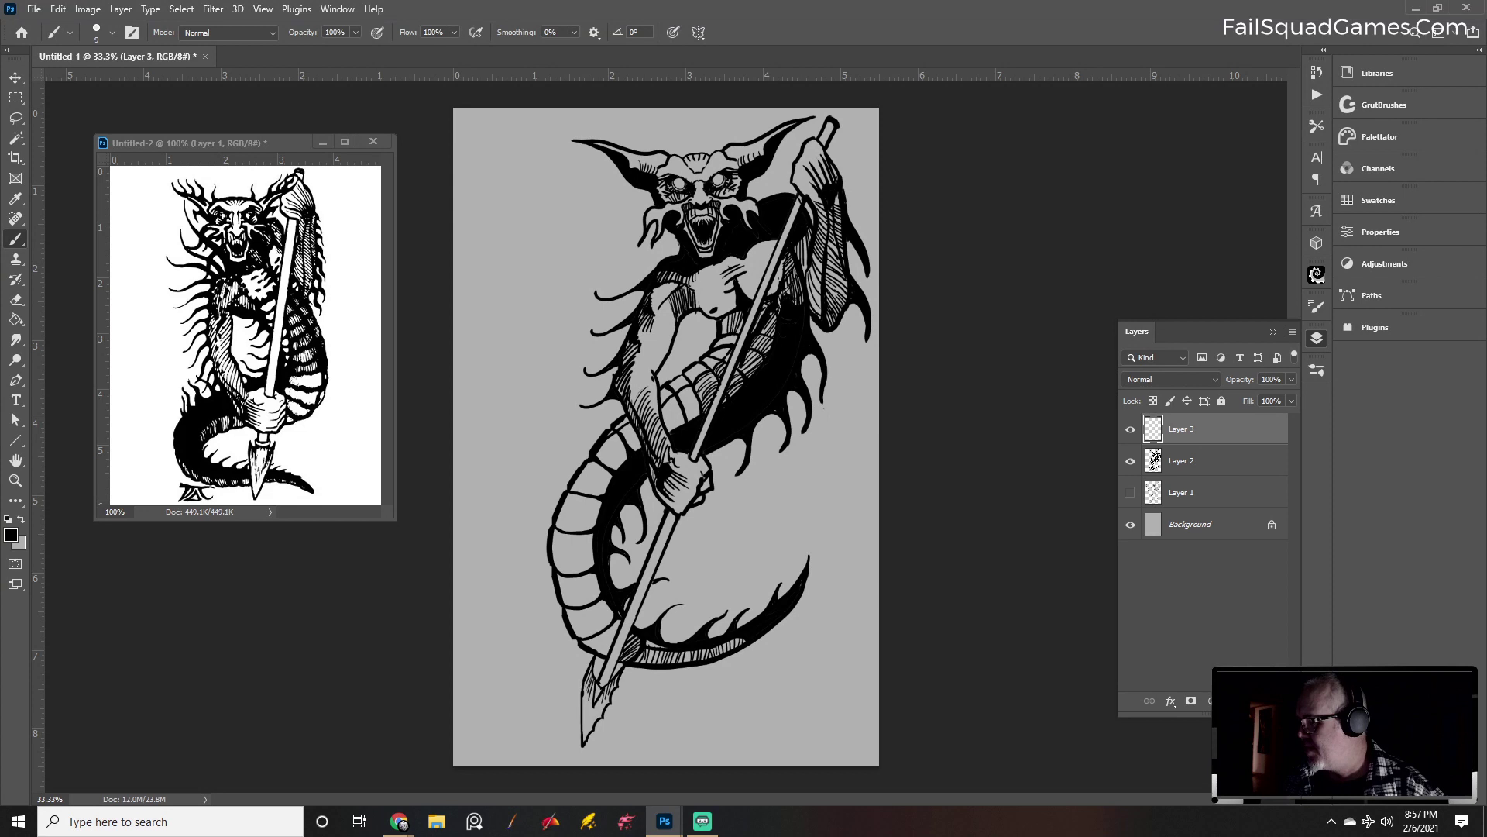
{"action": "left_click", "coordinate": [1271, 701]}
{"action": "left_click", "coordinate": [671, 306]}
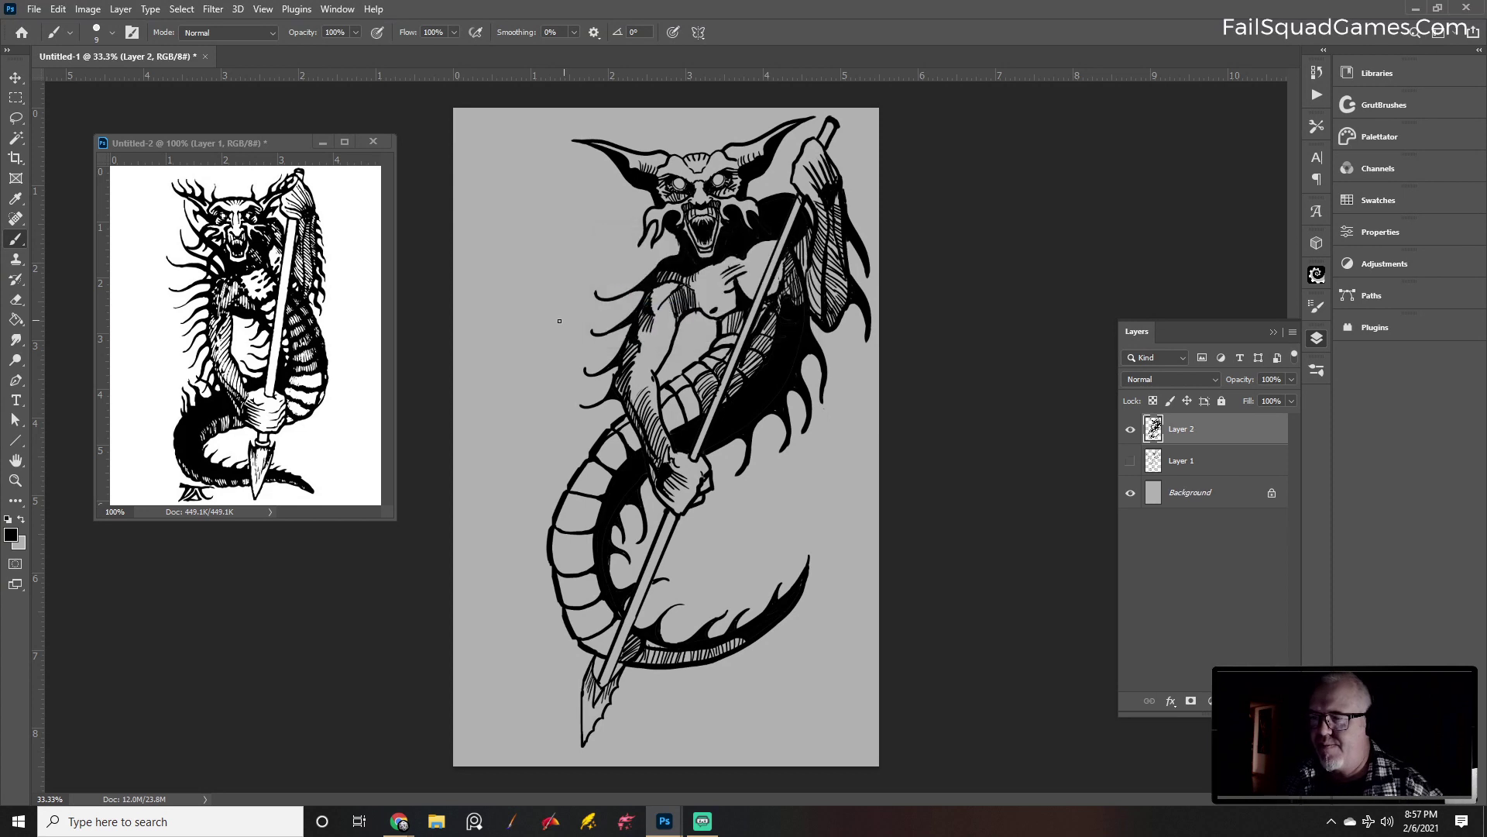
Add the two-line title "Gary Con" / "XIII" in TeX Gyre Bonum Bold 24 pt and place it fully on the canvas beside the creature's head
{"action": "left_click", "coordinate": [15, 401]}
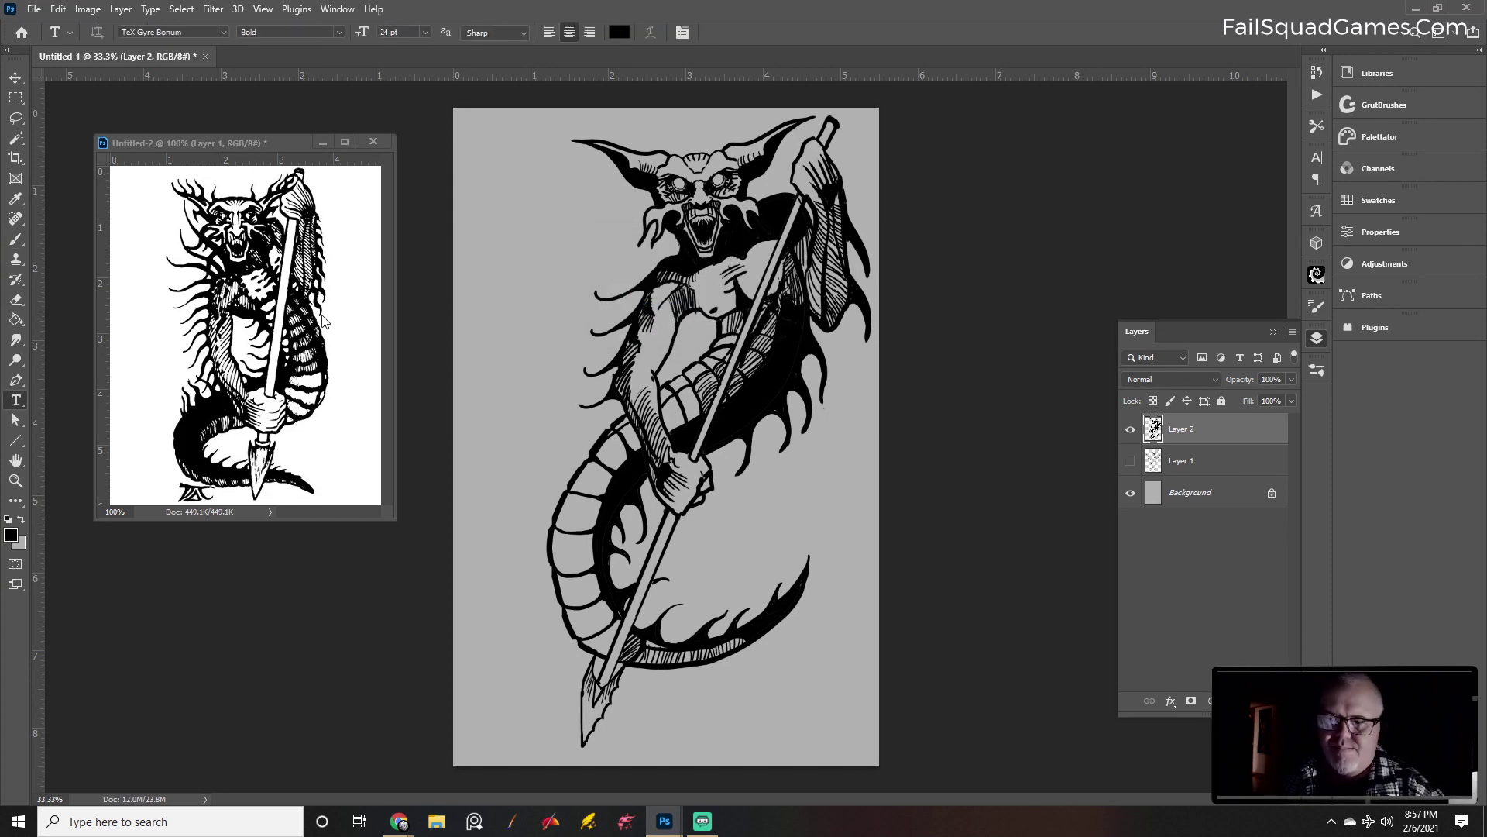
{"action": "left_click", "coordinate": [486, 229]}
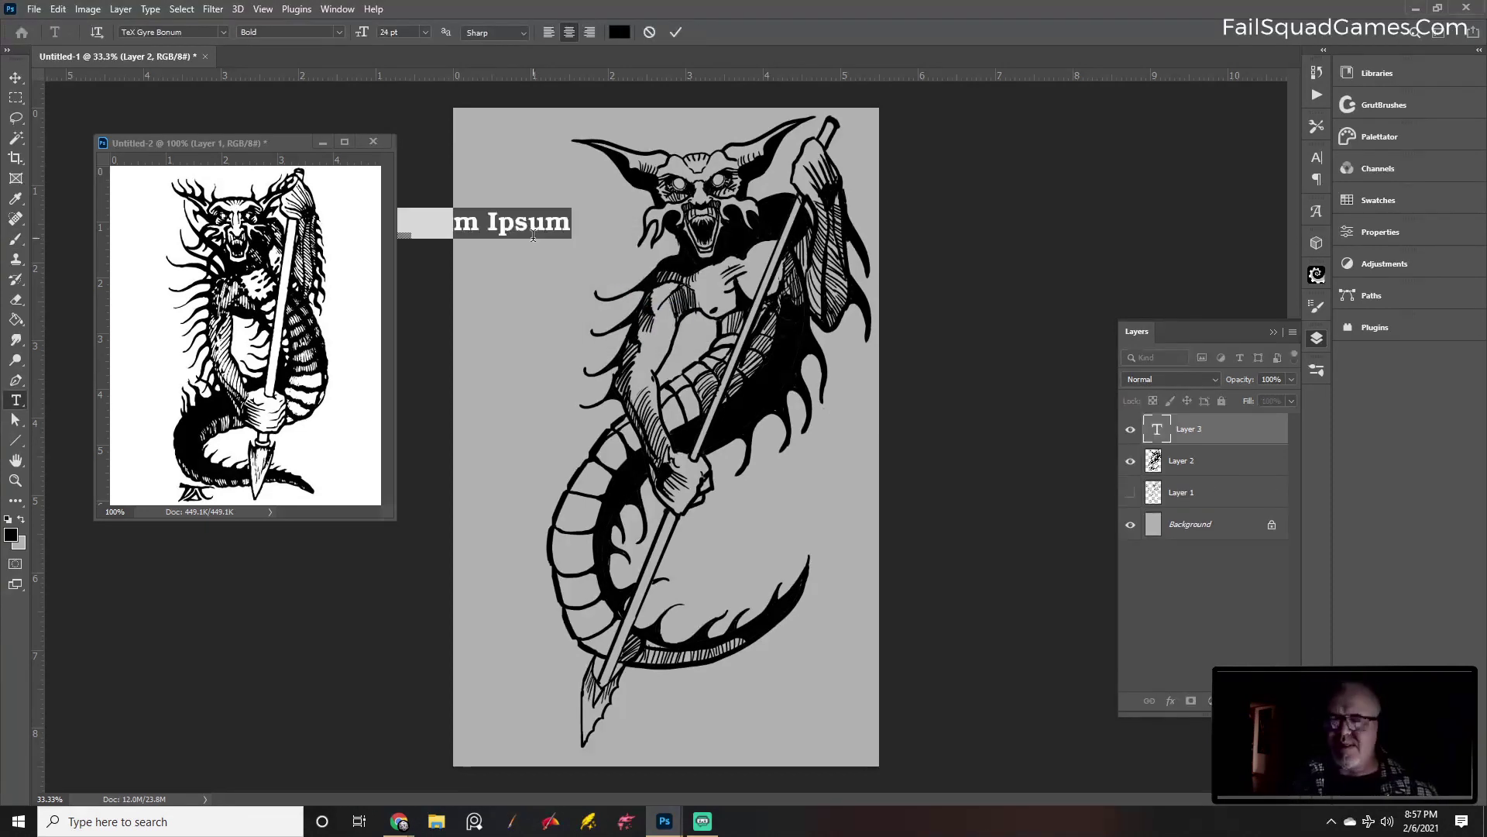
{"action": "type", "text": "Gayr"}
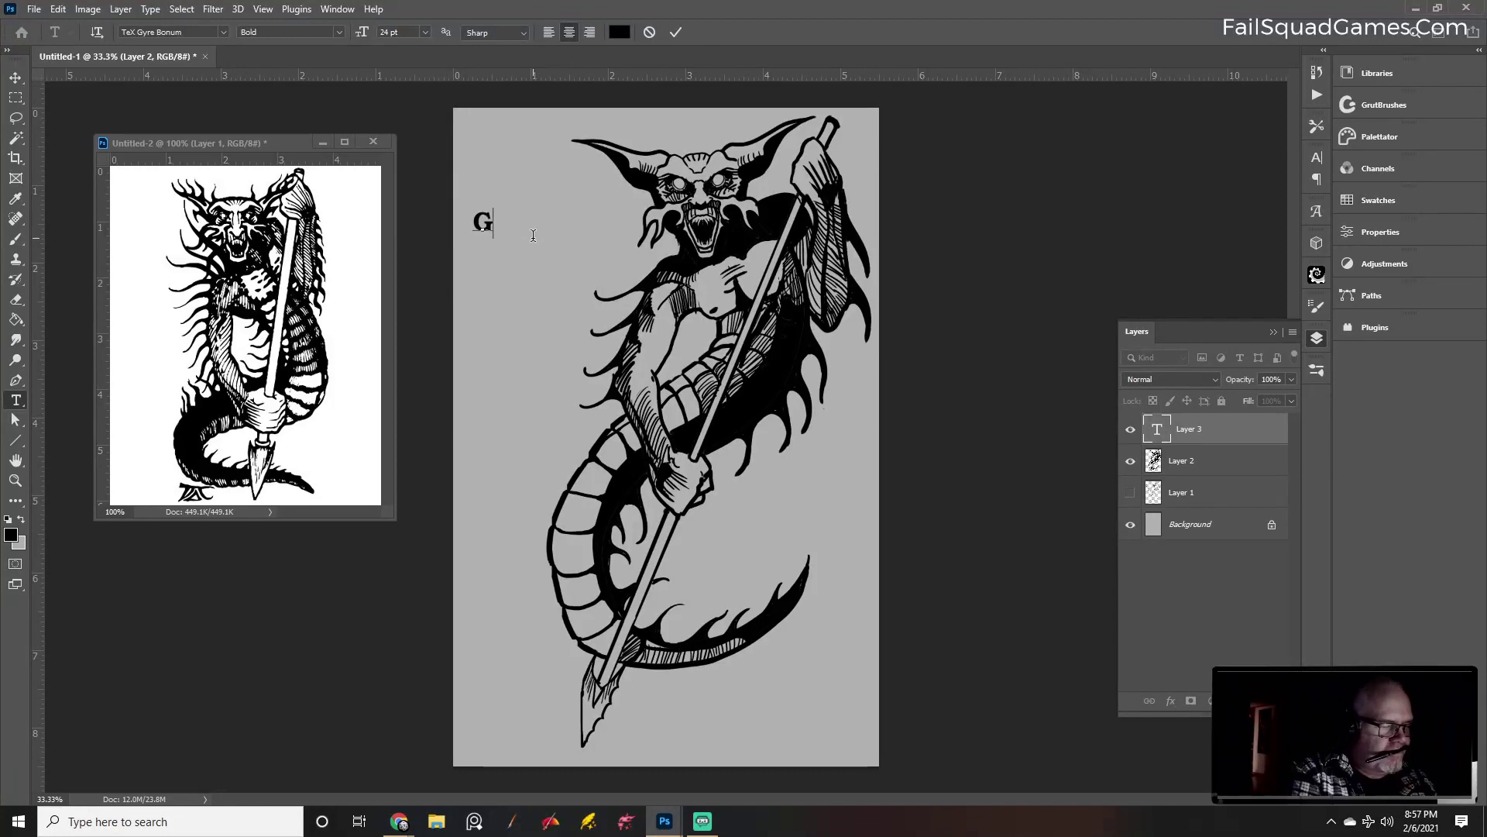
{"action": "key", "text": "BackSpace"}
{"action": "key", "text": "BackSpace"}
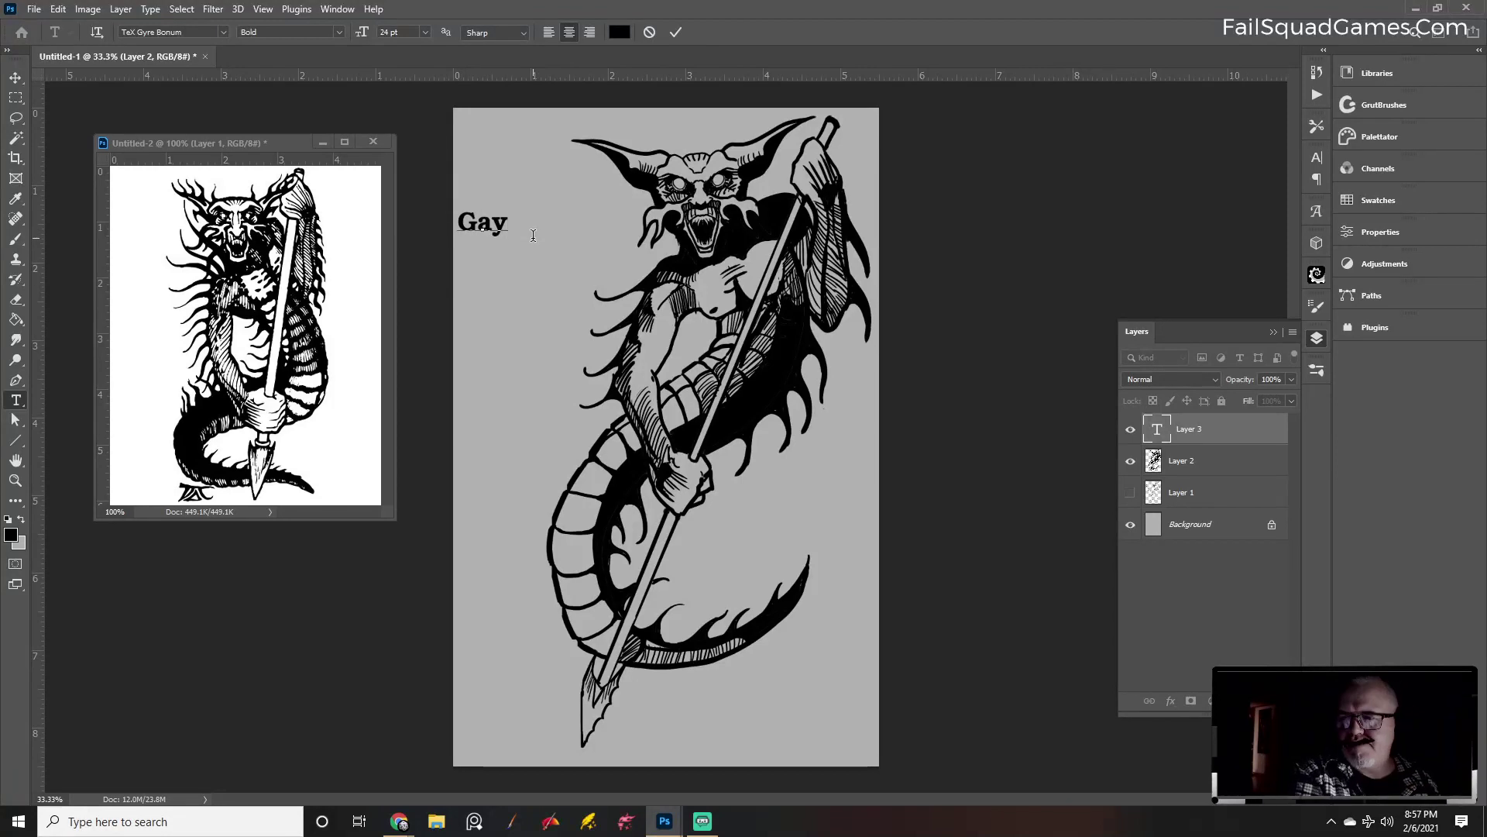
{"action": "type", "text": "ry"}
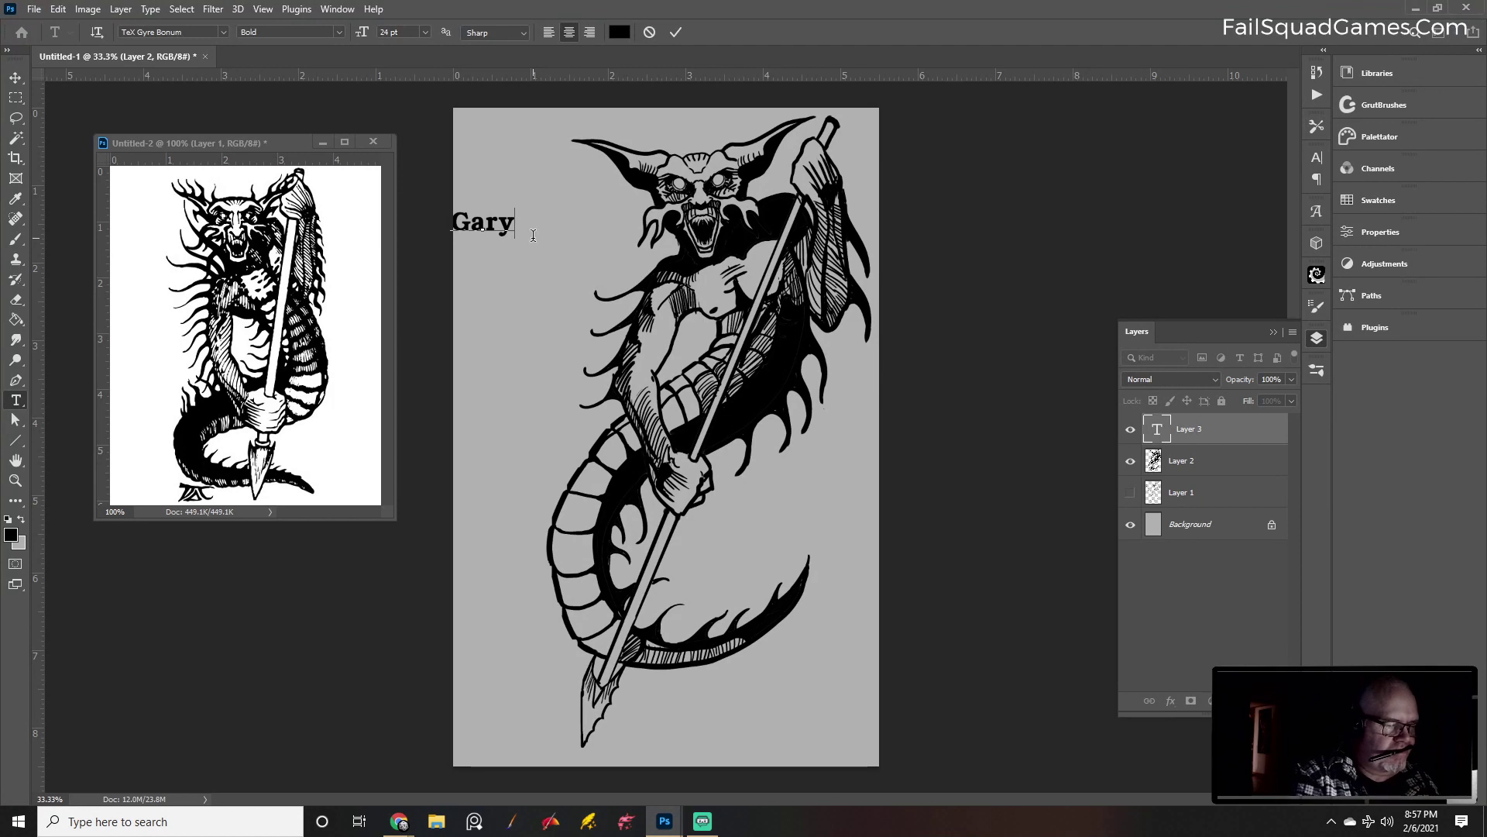
{"action": "type", "text": " Con"}
{"action": "key", "text": "Return"}
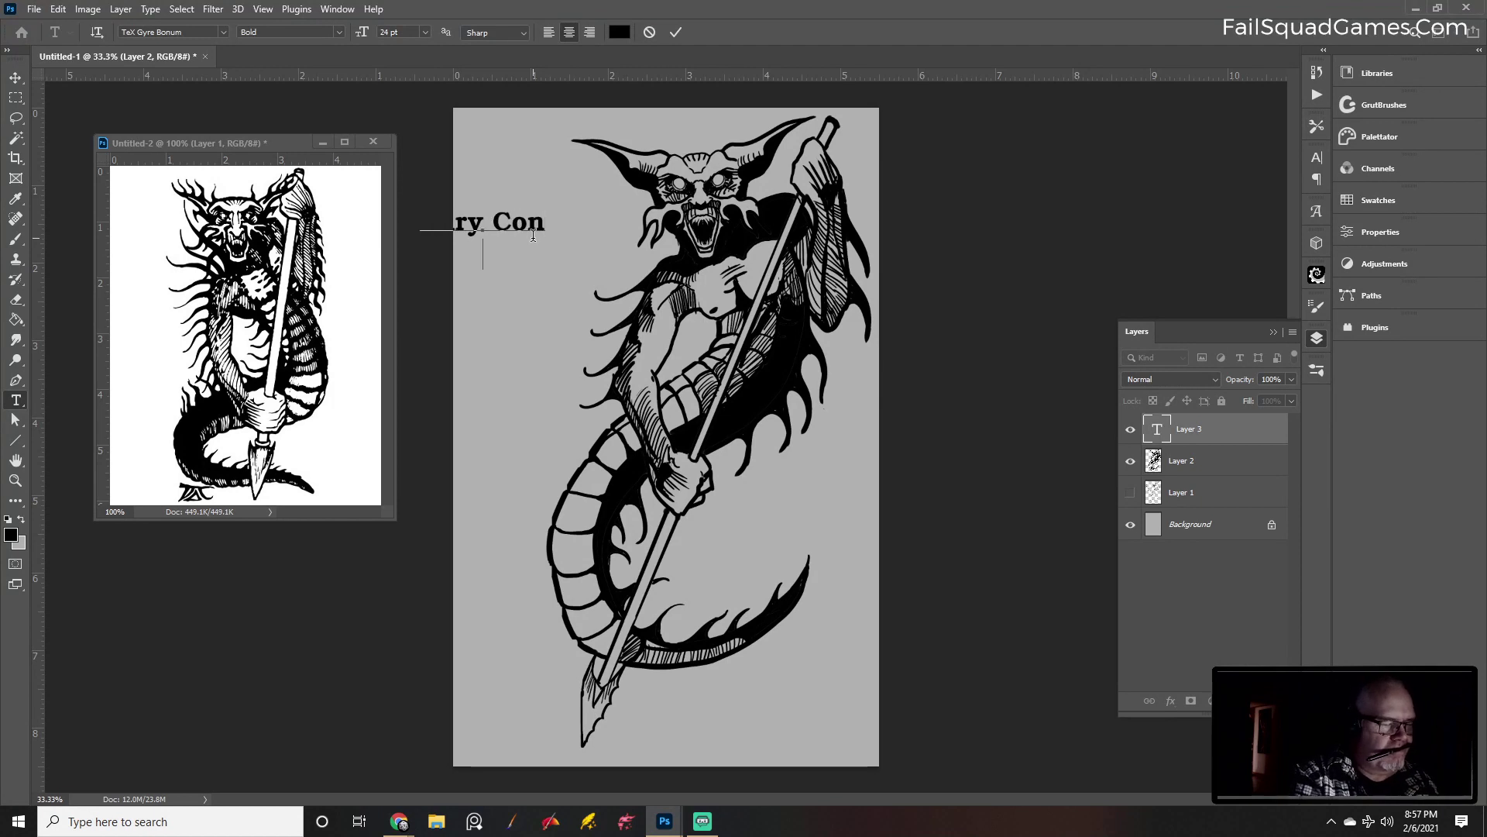
{"action": "type", "text": "XIII"}
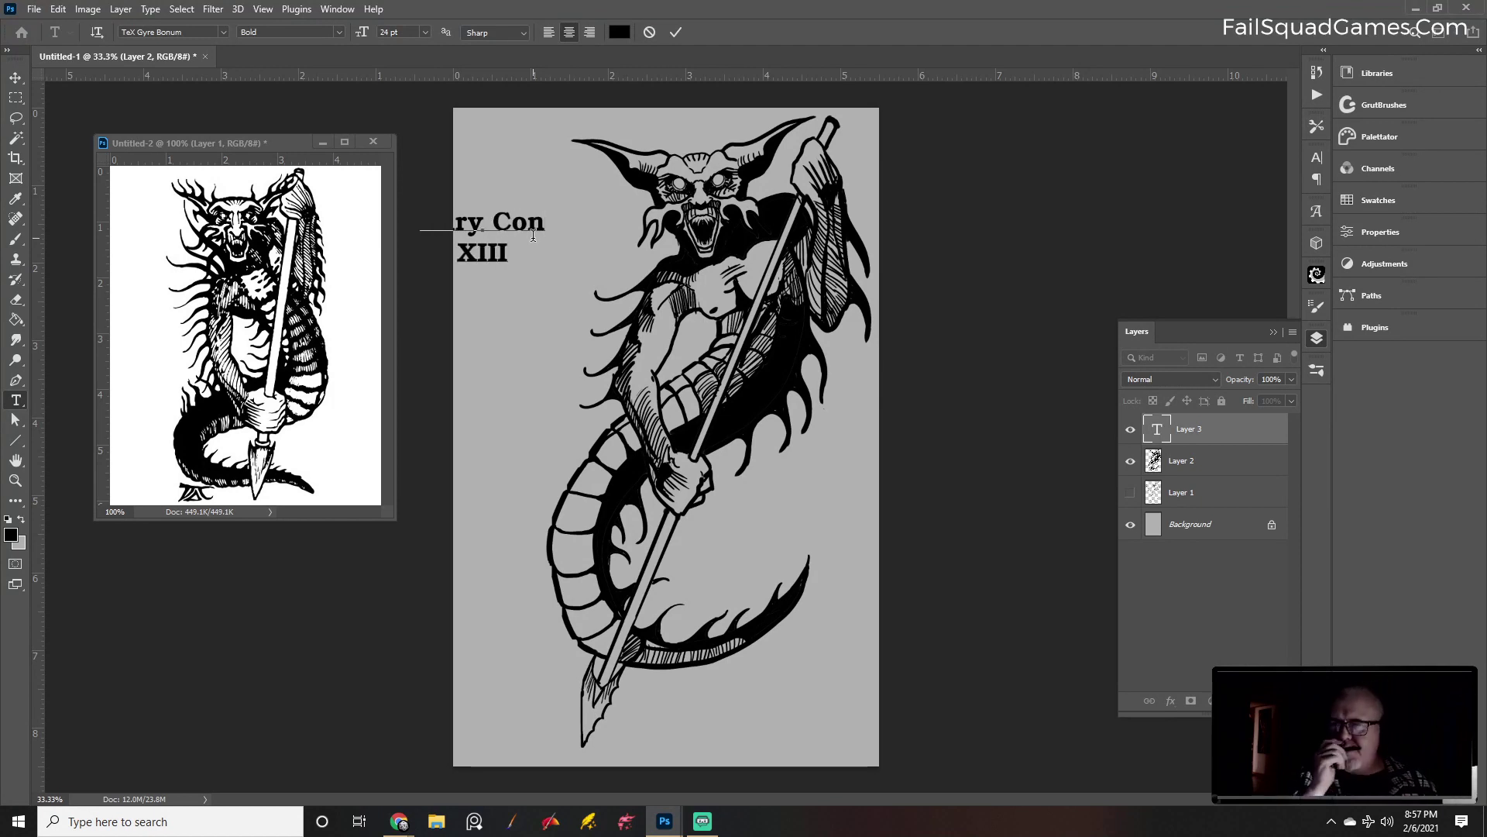
{"action": "left_click", "coordinate": [16, 79]}
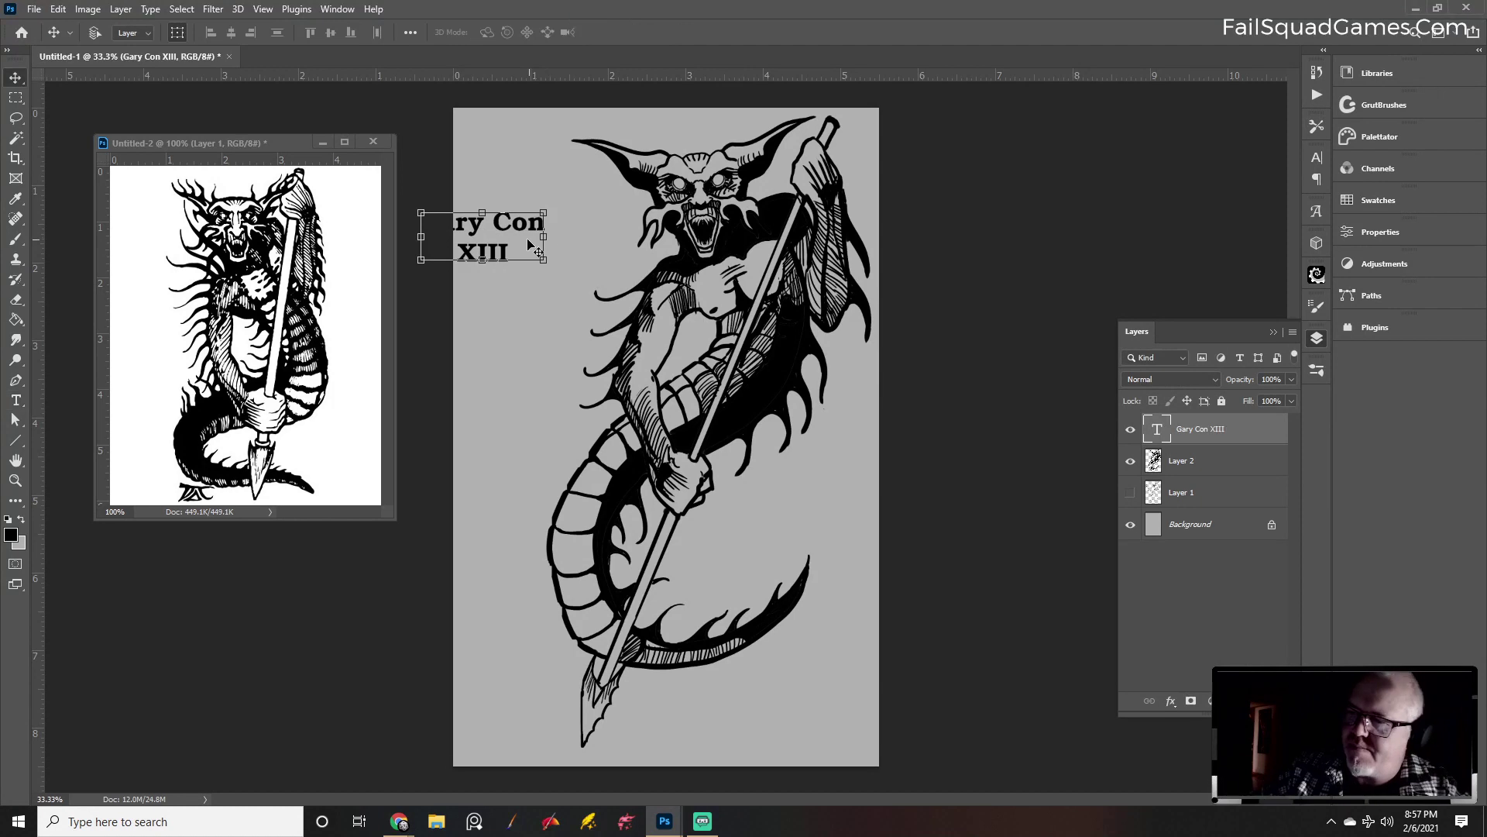
{"action": "left_click_drag", "start_coordinate": [518, 225], "coordinate": [564, 205]}
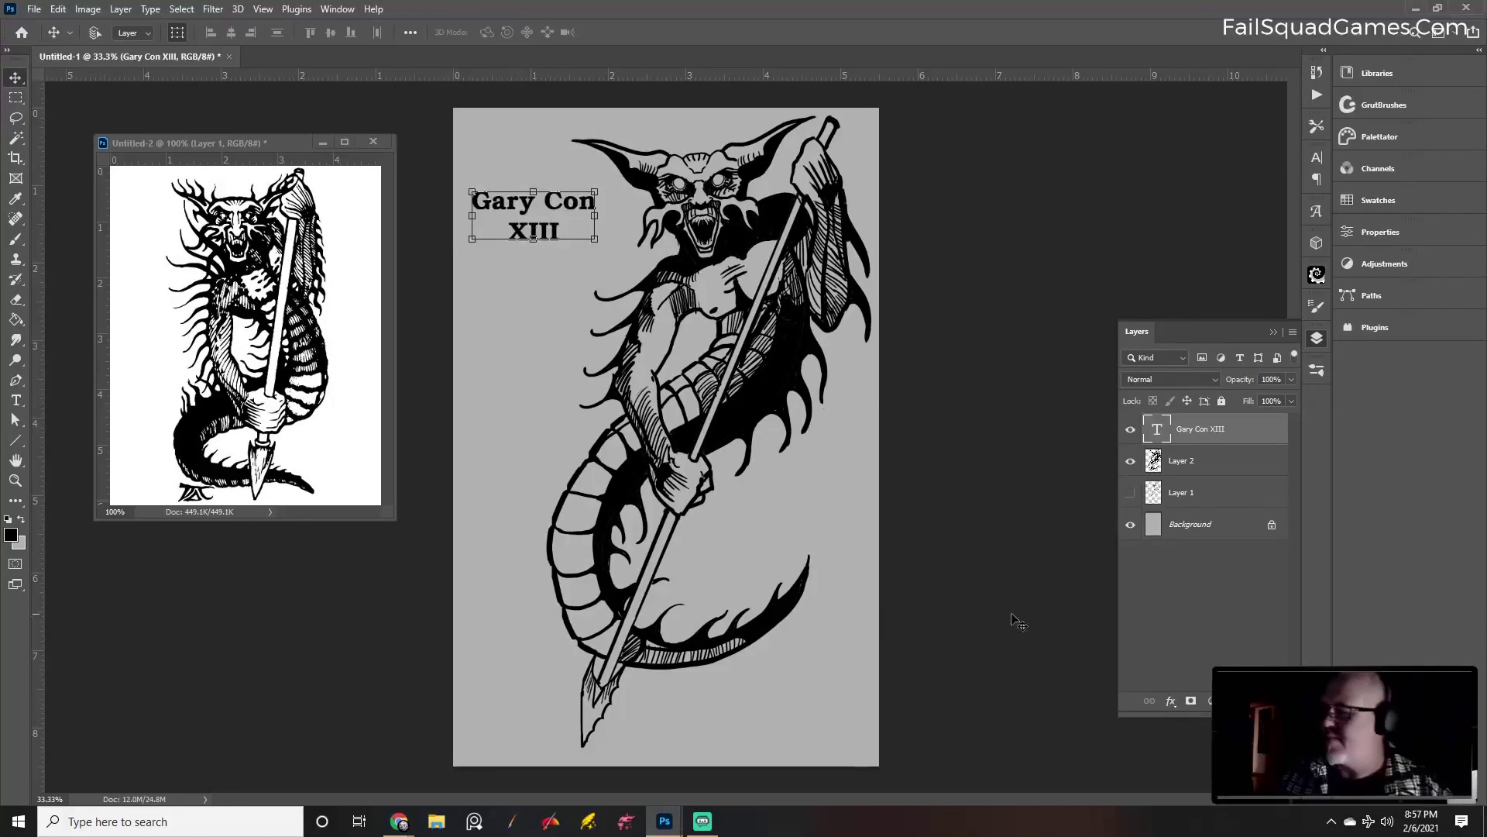
On Layer 2, hatch the belly plates between the lowered arm and spear and shade the face, using brush size 7
{"action": "left_click", "coordinate": [1230, 465]}
{"action": "key", "text": "b"}
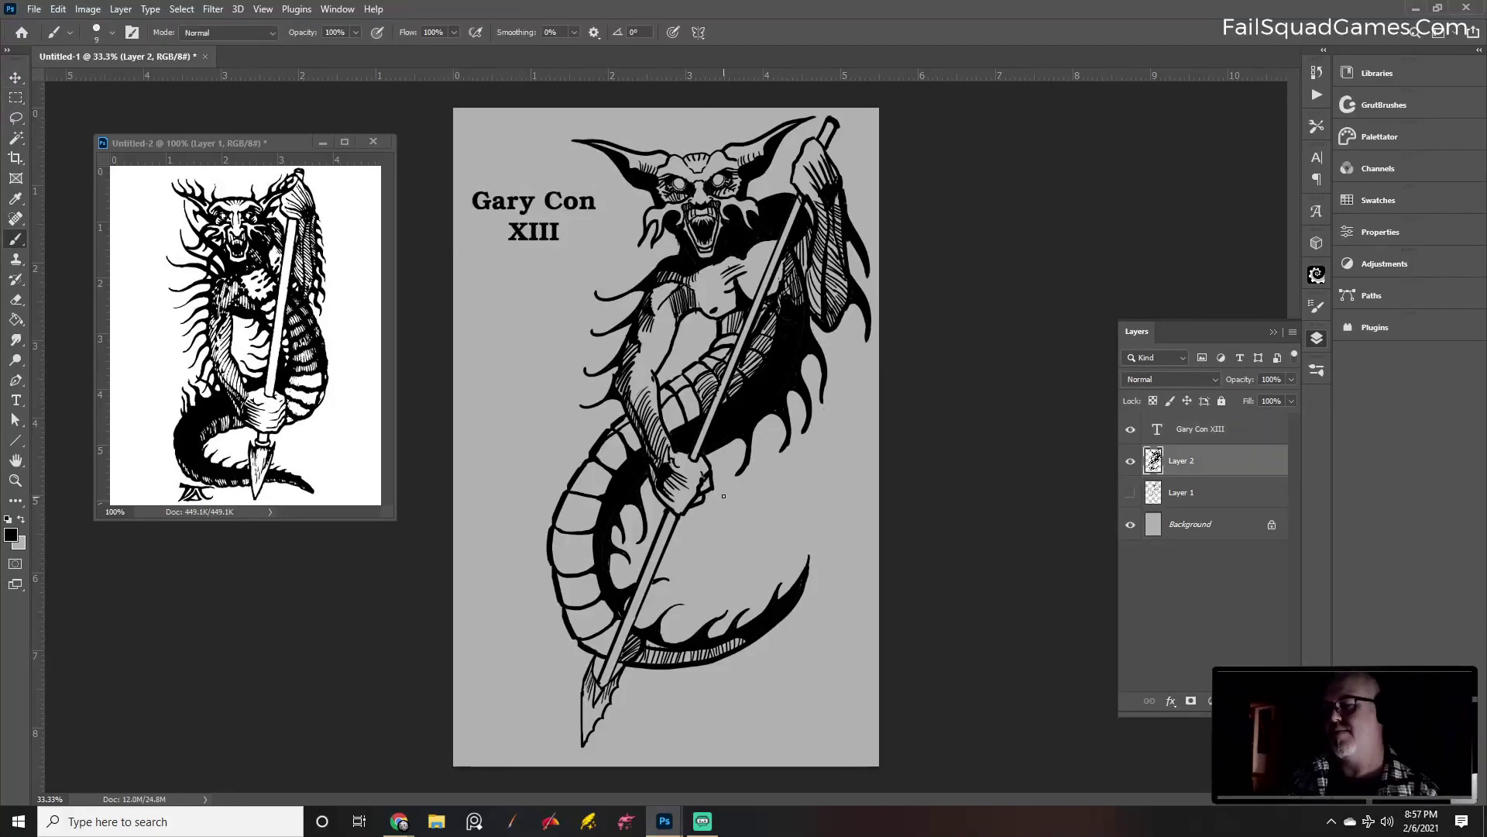
{"action": "key", "text": "bracketright"}
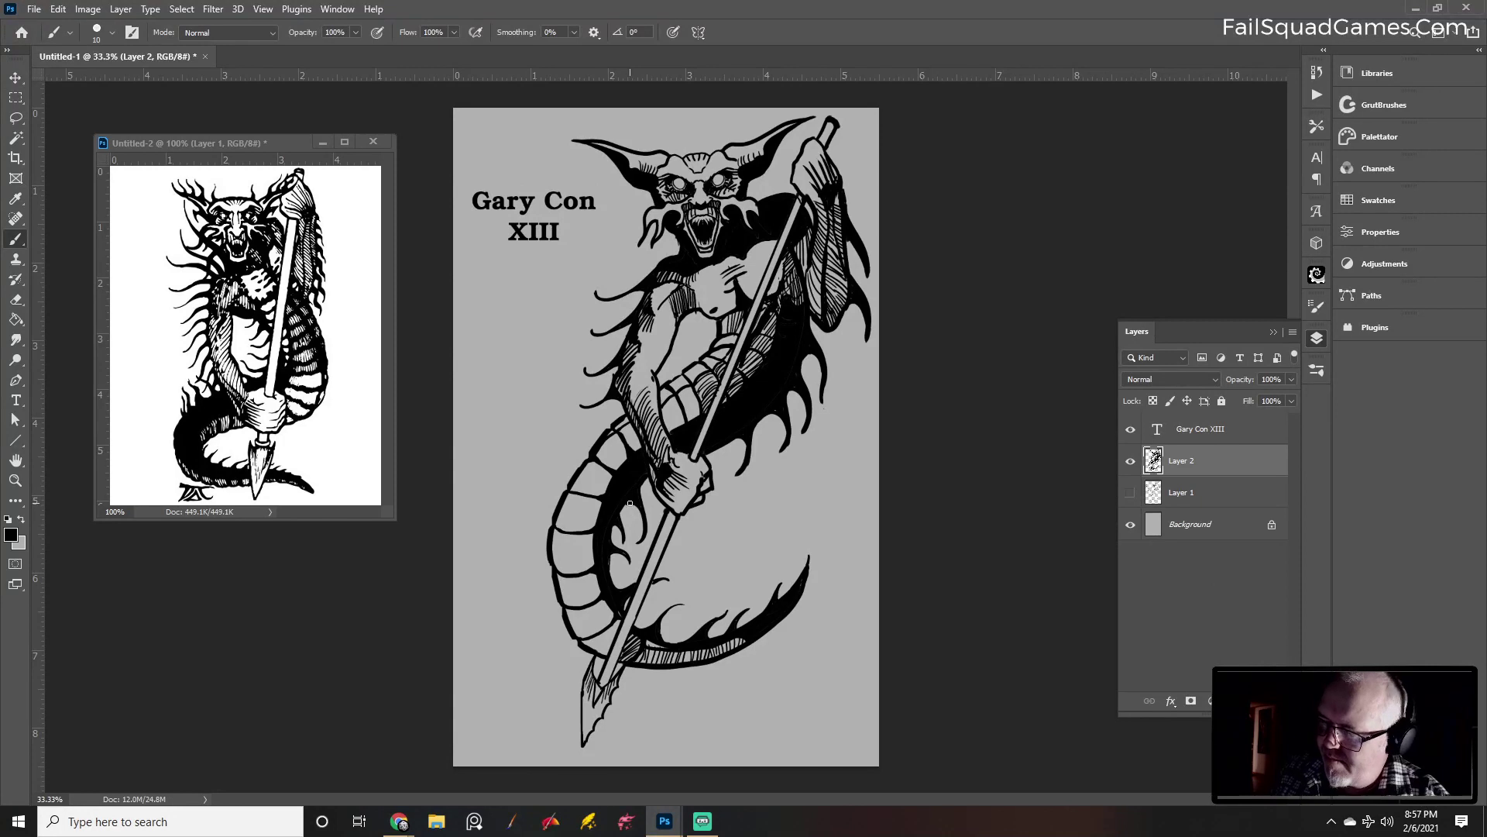
{"action": "key", "text": "bracketright"}
{"action": "key", "text": "bracketright"}
{"action": "key", "text": "bracketright"}
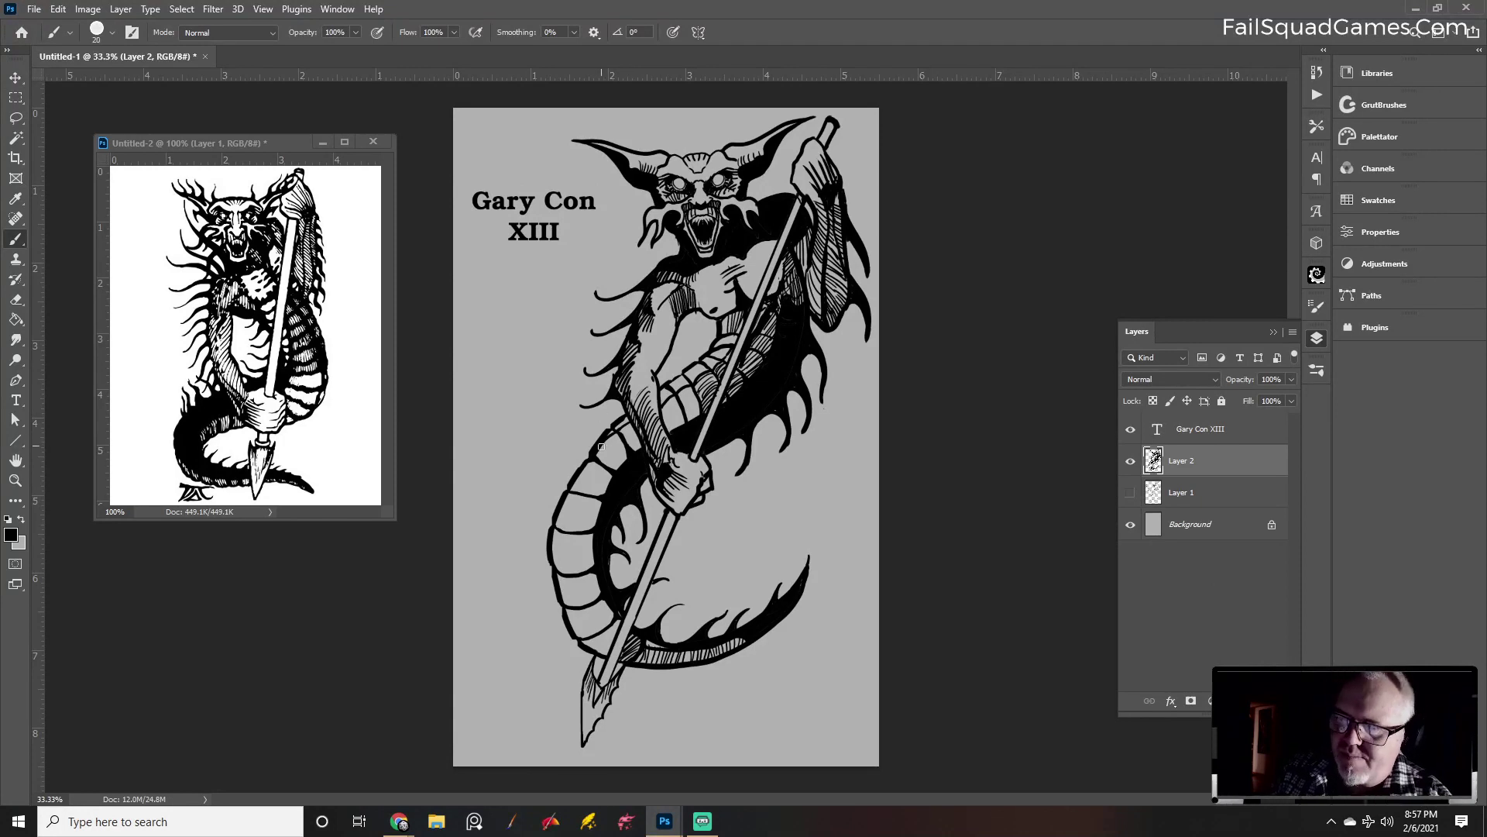
{"action": "key", "text": "bracketleft"}
{"action": "key", "text": "bracketleft"}
{"action": "key", "text": "bracketleft"}
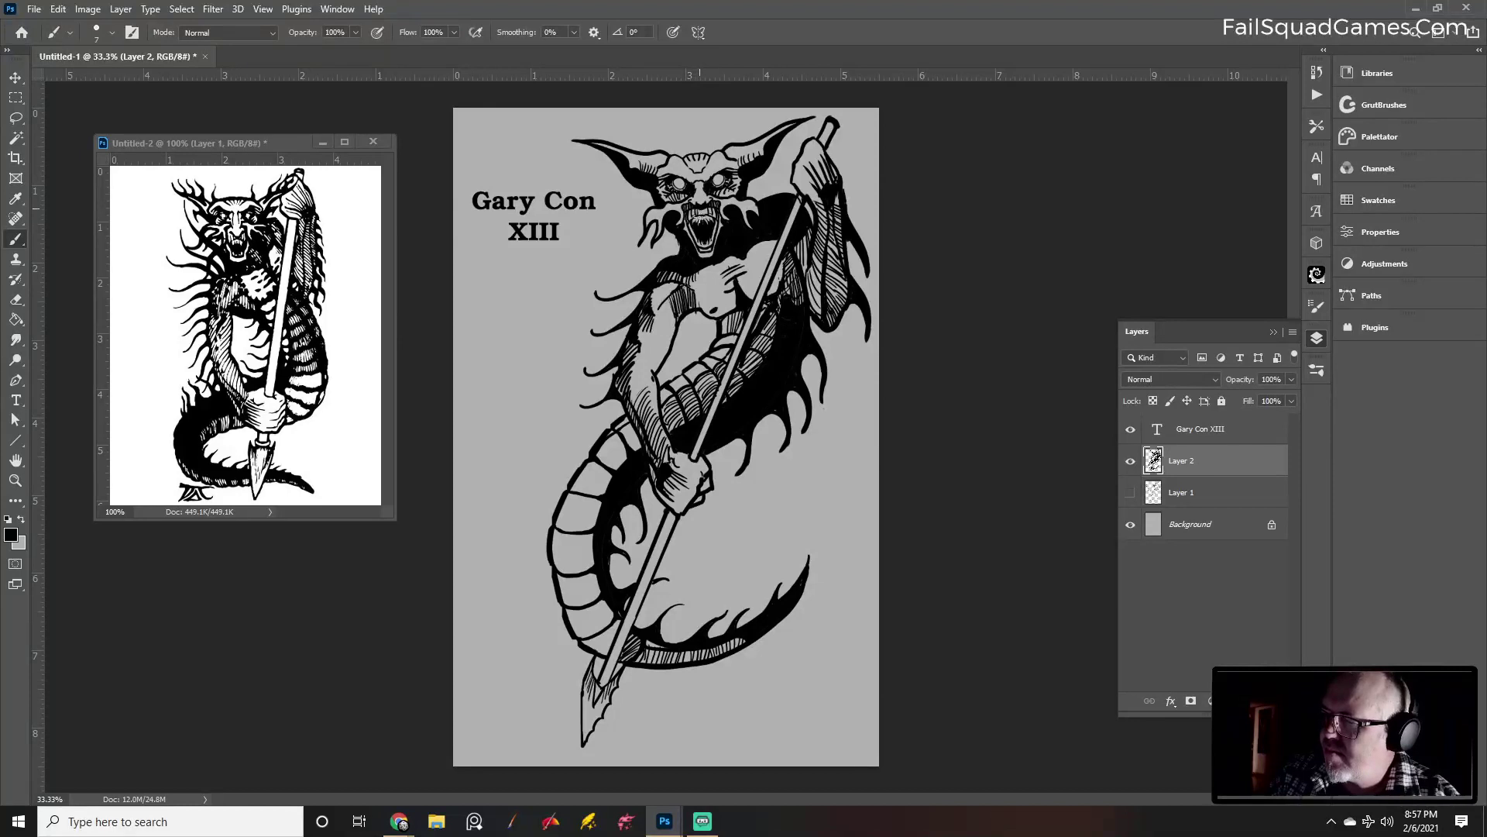
{"action": "left_click_drag", "start_coordinate": [699, 209], "coordinate": [703, 212]}
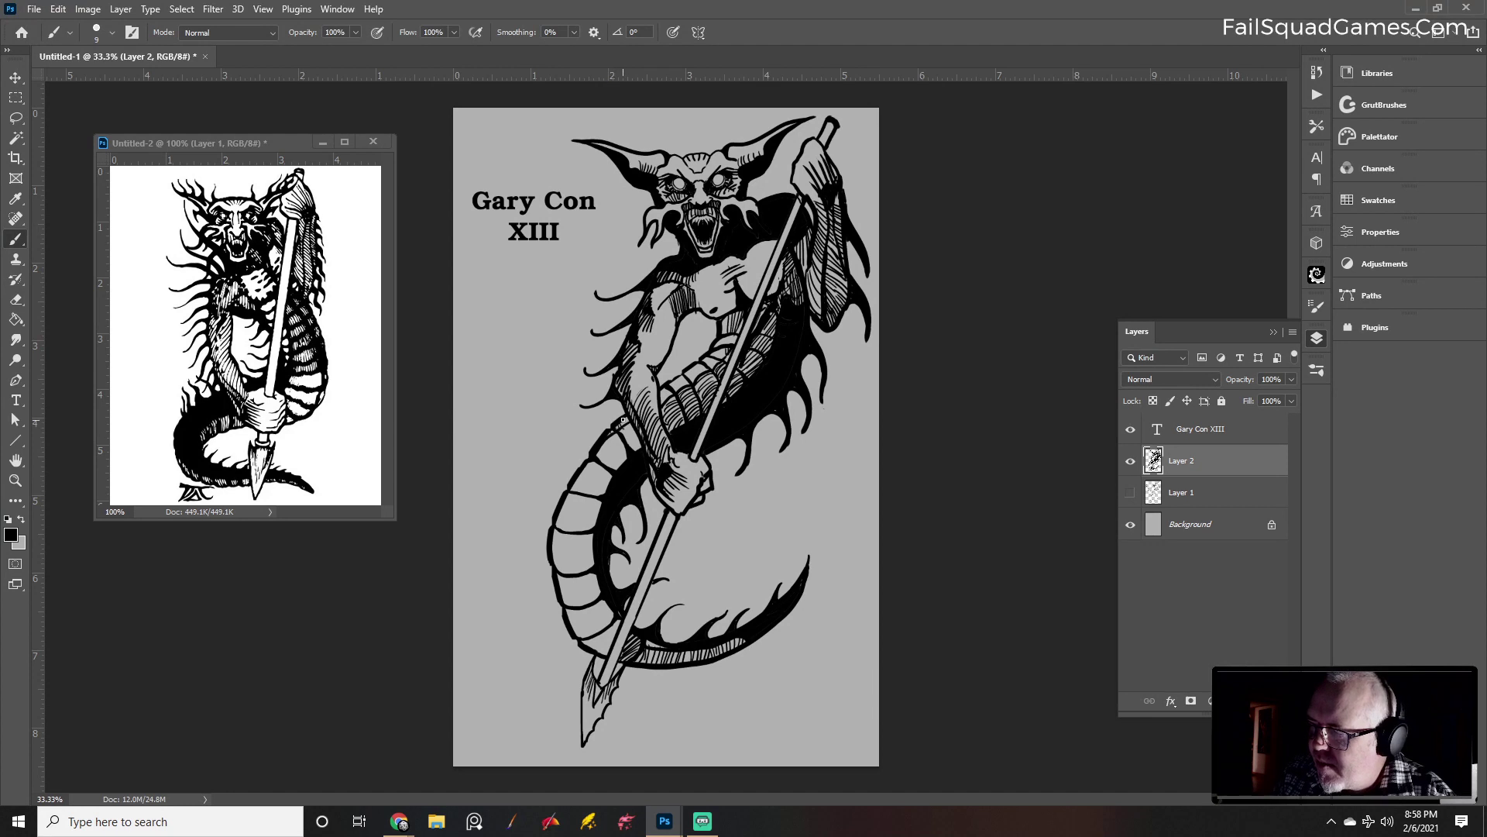
Hatch the lowest plates at the tail bend beside the spear with the brush size at 8
{"action": "key", "text": "bracketleft"}
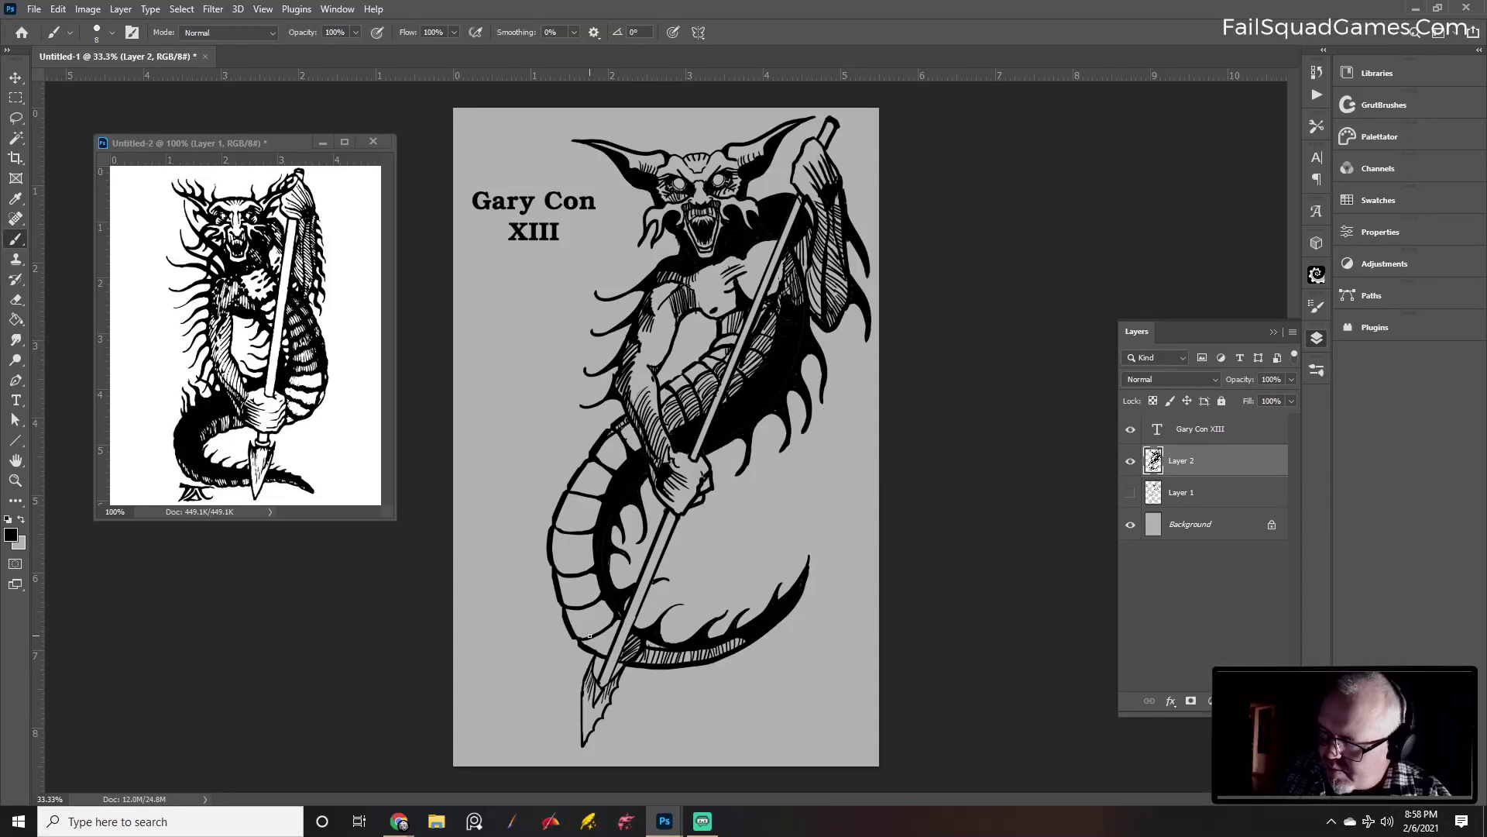
{"action": "mouse_move", "coordinate": [598, 635]}
{"action": "left_mouse_down"}
{"action": "mouse_move", "coordinate": [592, 652]}
{"action": "mouse_move", "coordinate": [607, 653]}
{"action": "mouse_move", "coordinate": [583, 639]}
{"action": "mouse_move", "coordinate": [595, 633]}
{"action": "left_mouse_up"}
{"action": "left_click_drag", "start_coordinate": [597, 604], "coordinate": [617, 625]}
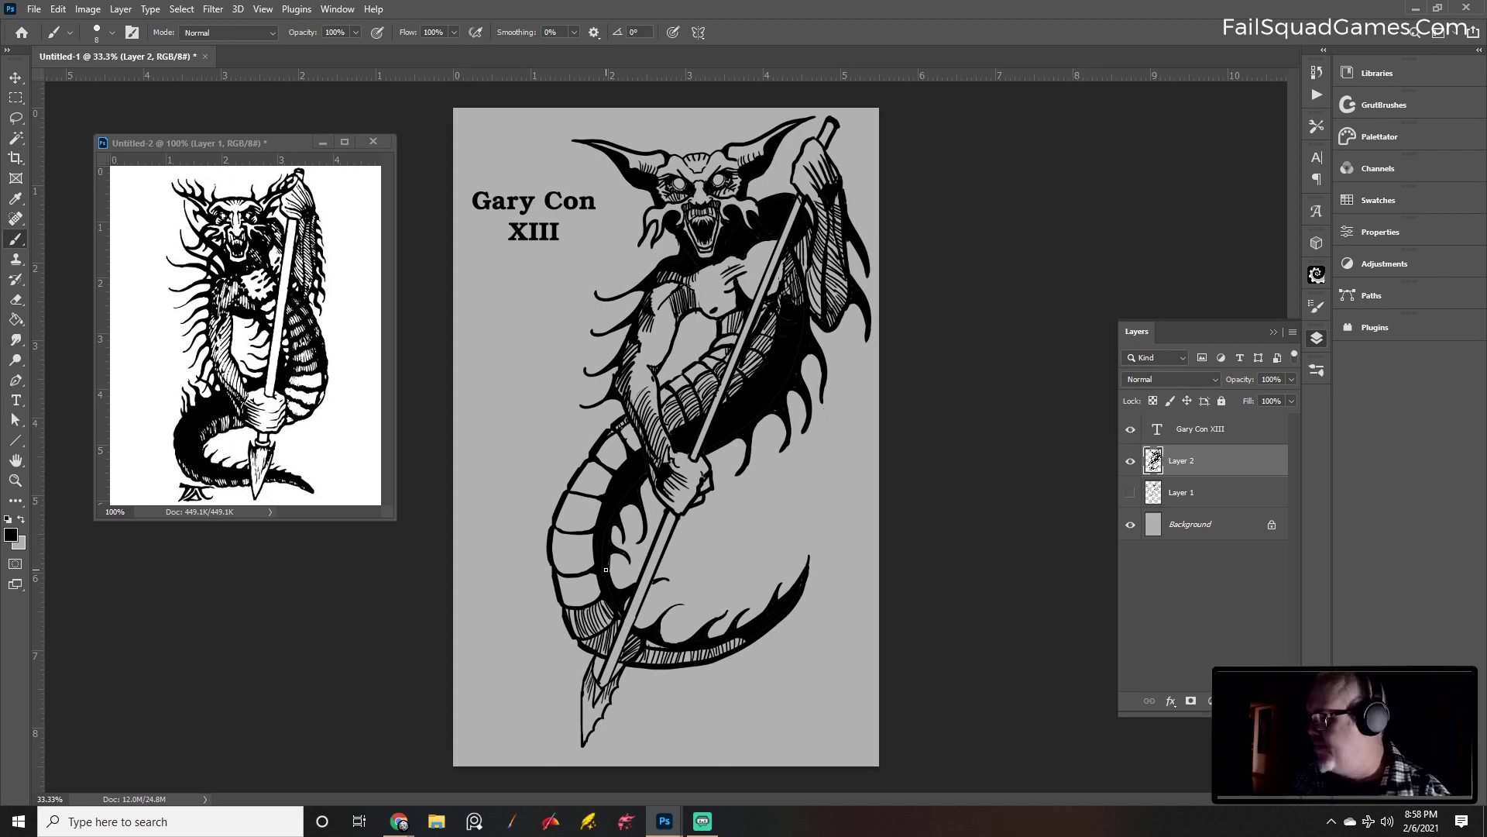
Hatch the remaining tail plates from the lower bend up to the lowered arm with the brush size at 10
{"action": "scroll", "coordinate": [588, 547], "scroll_direction": "down", "scroll_amount": 3}
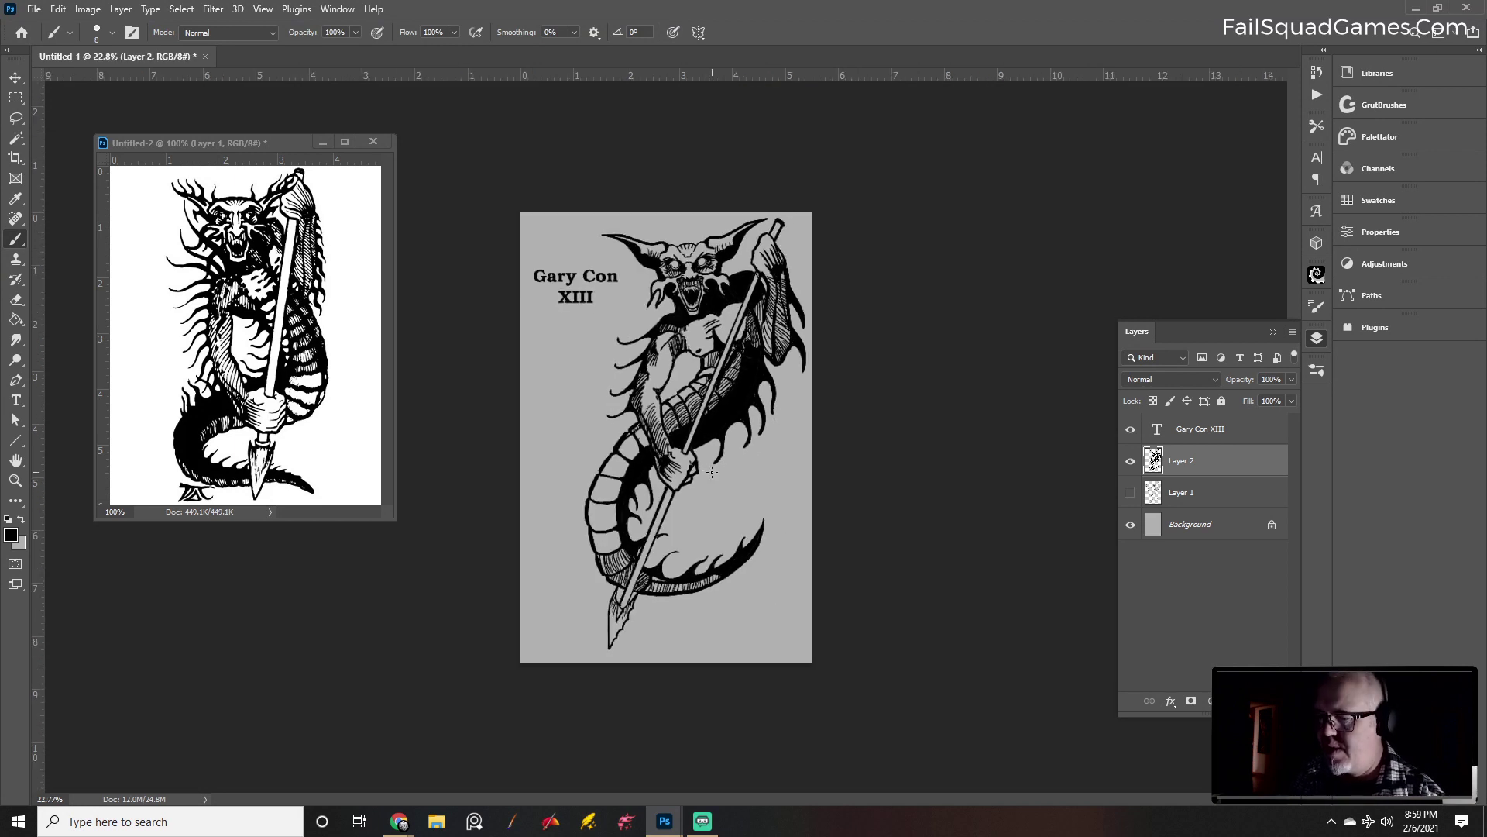
{"action": "key", "text": "bracketright"}
{"action": "key", "text": "bracketright"}
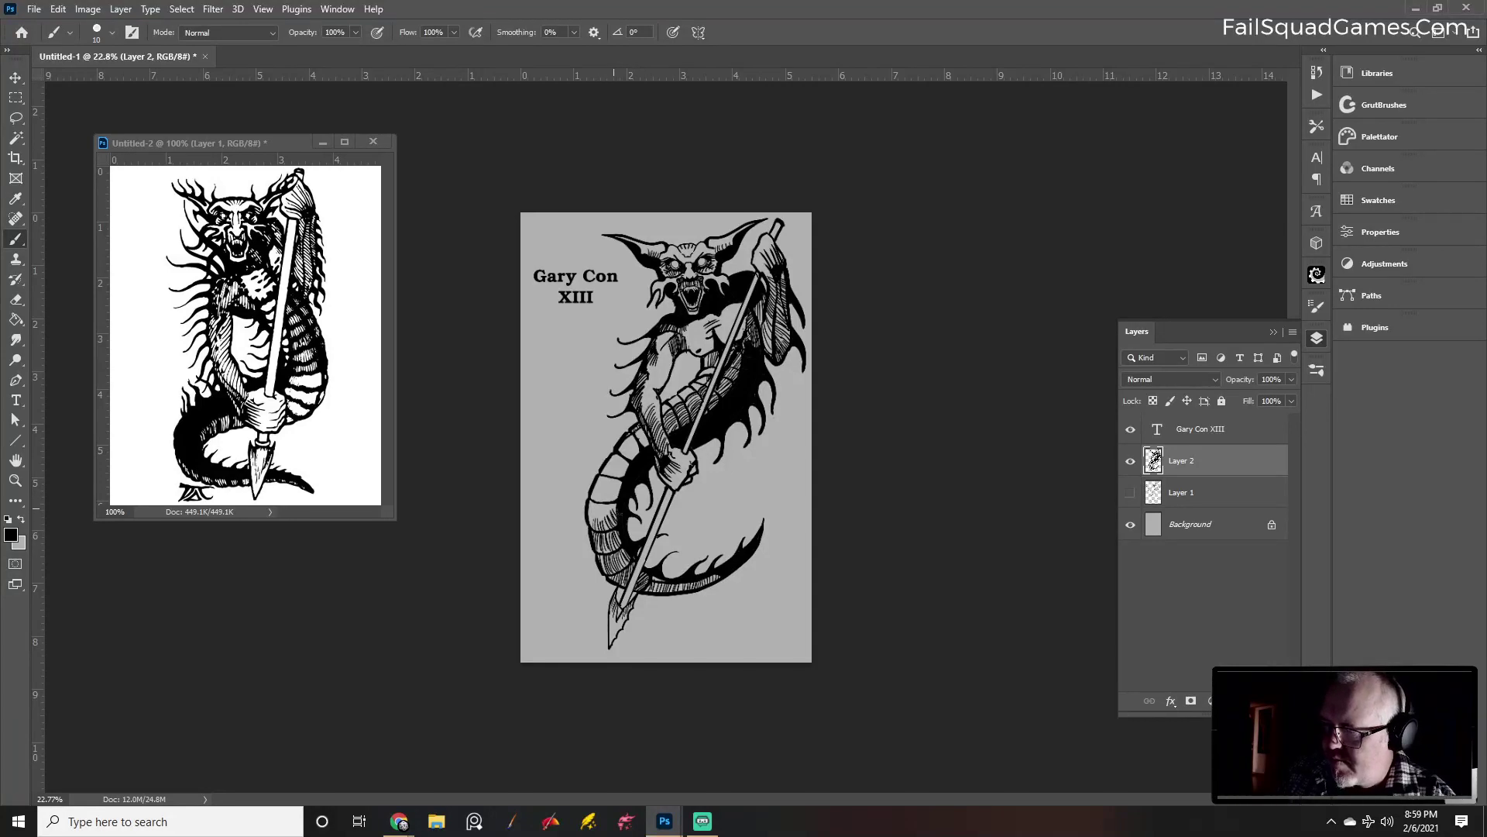
{"action": "left_click_drag", "start_coordinate": [594, 521], "coordinate": [612, 508]}
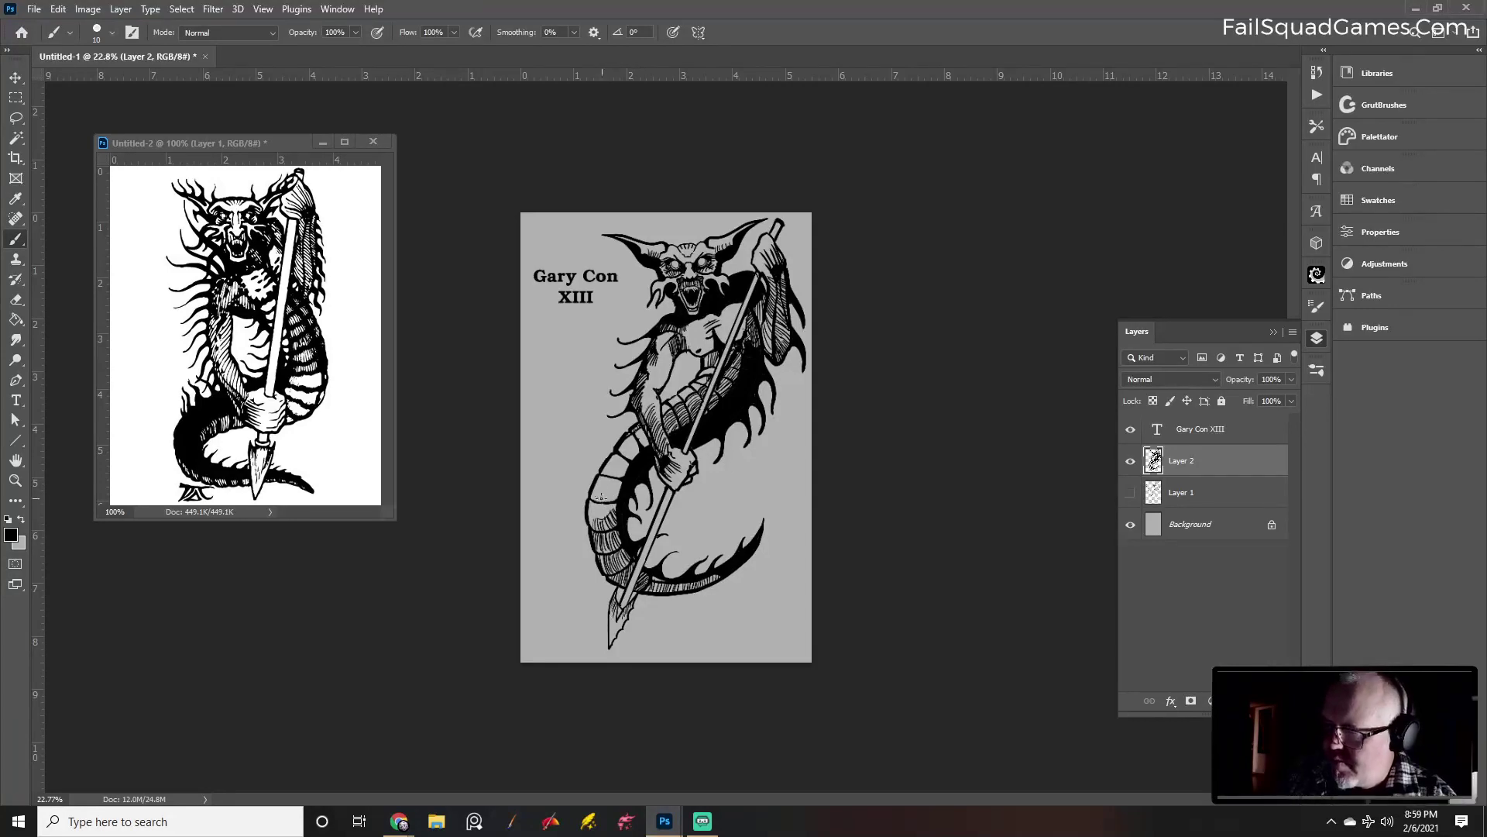
{"action": "mouse_move", "coordinate": [602, 495]}
{"action": "left_mouse_down"}
{"action": "mouse_move", "coordinate": [624, 488]}
{"action": "mouse_move", "coordinate": [613, 467]}
{"action": "mouse_move", "coordinate": [642, 428]}
{"action": "mouse_move", "coordinate": [652, 448]}
{"action": "mouse_move", "coordinate": [653, 434]}
{"action": "mouse_move", "coordinate": [630, 443]}
{"action": "mouse_move", "coordinate": [637, 461]}
{"action": "left_mouse_up"}
{"action": "key", "text": "e"}
{"action": "key", "text": "b"}
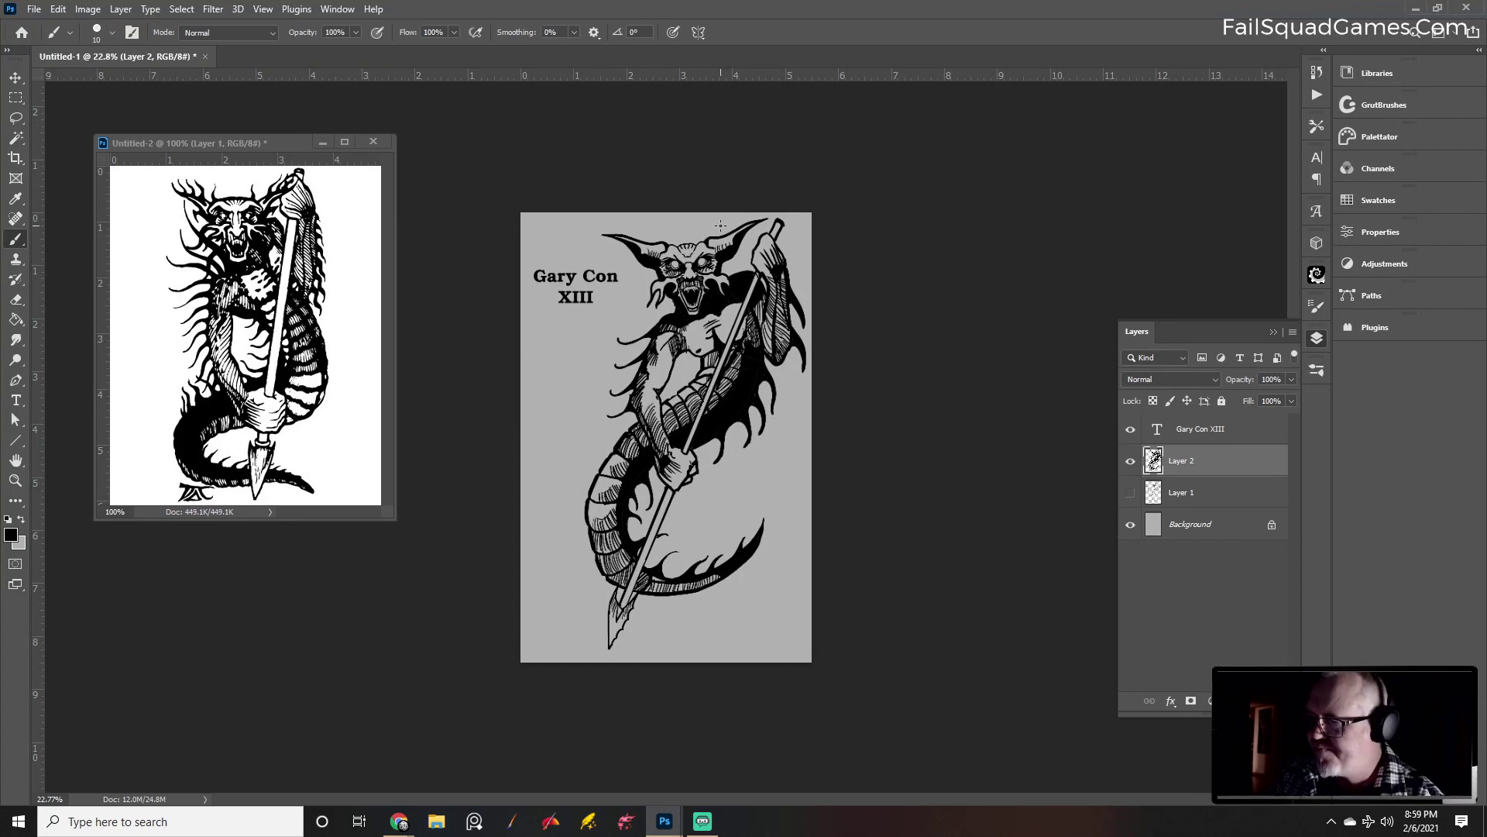
Strengthen the outlines of the creature's horns and head on Layer 2, using brush sizes 15 and 20
{"action": "key", "text": "bracketright"}
{"action": "key", "text": "bracketright"}
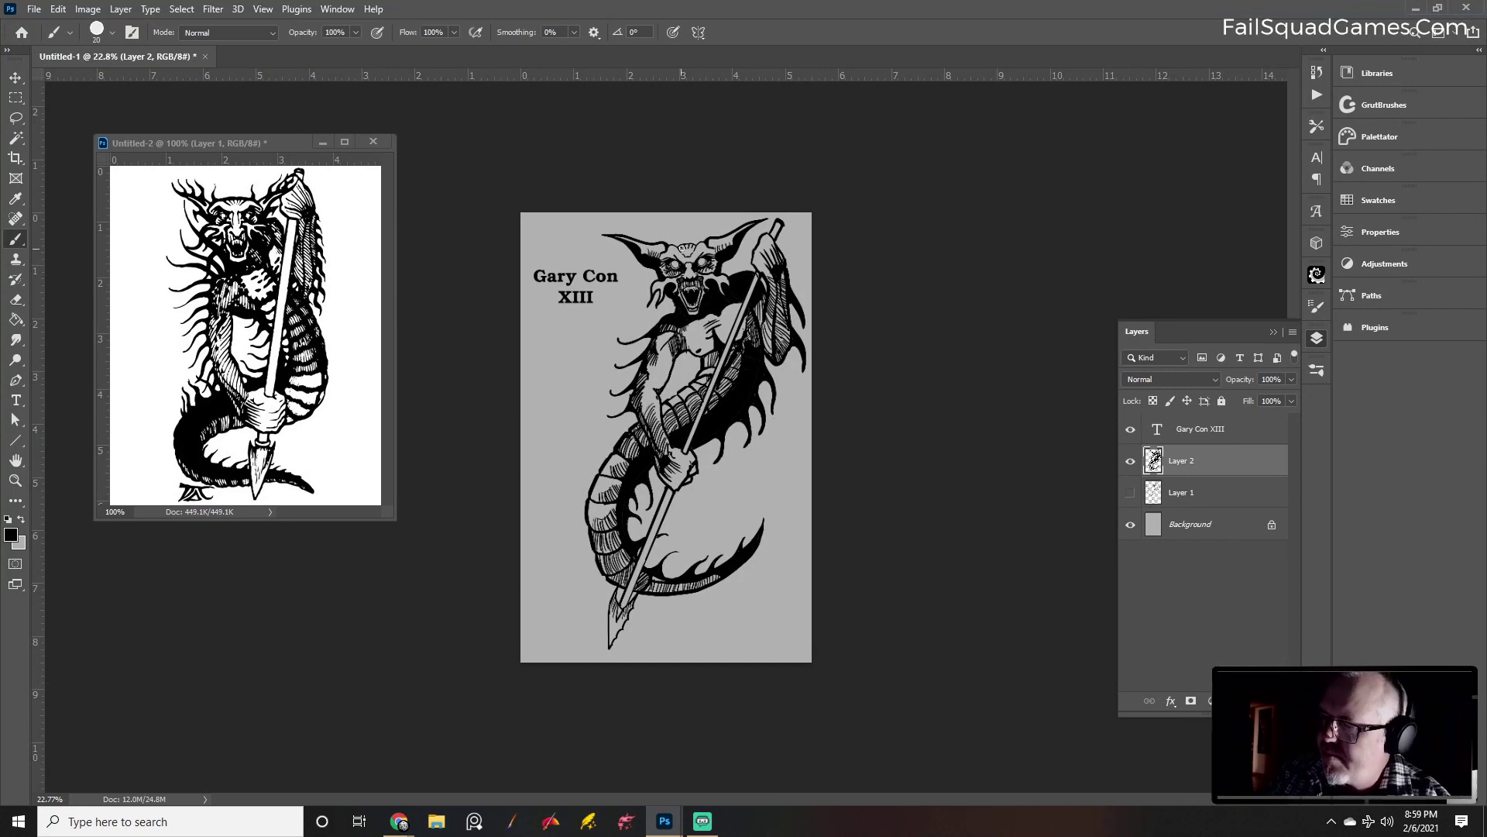
{"action": "key", "text": "bracketleft"}
{"action": "key", "text": "bracketleft"}
{"action": "key", "text": "bracketright"}
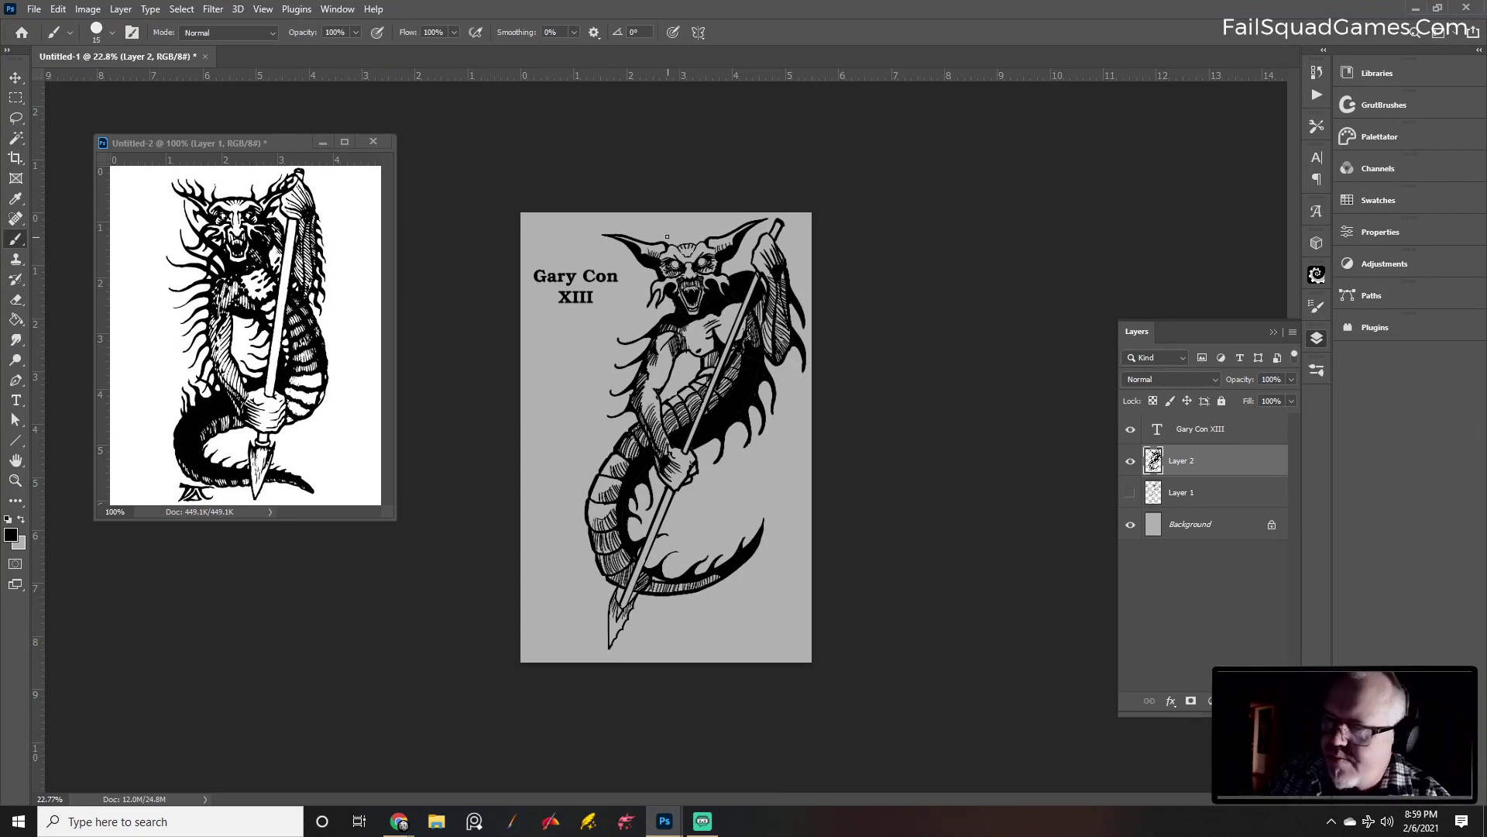
{"action": "key", "text": "bracketright"}
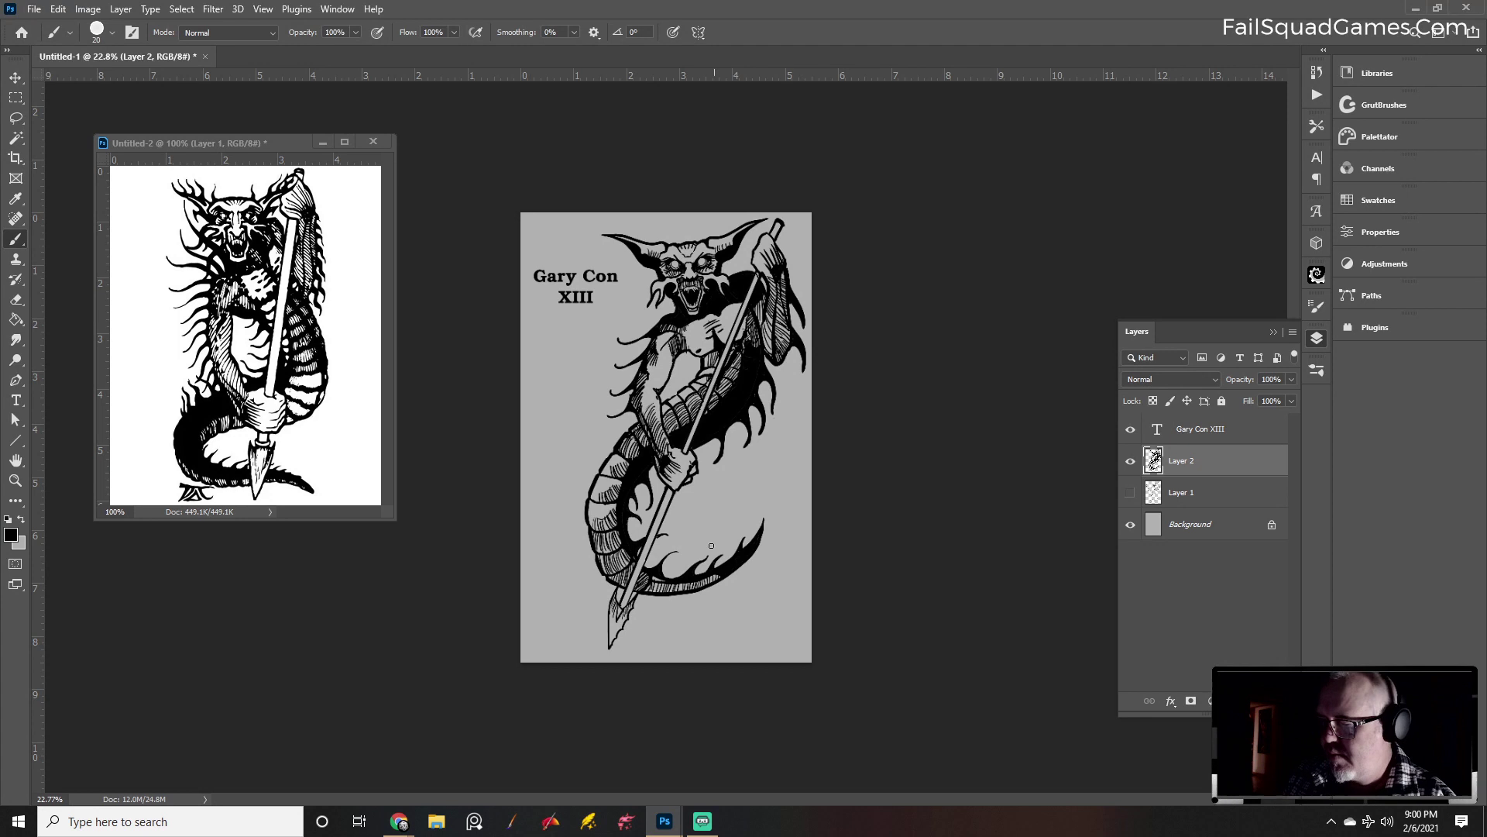
Reshape the spearhead and its joint with the shaft, erasing the old edges and redrawing them with brush sizes 20 and 15
{"action": "key", "text": "bracketleft"}
{"action": "key", "text": "bracketleft"}
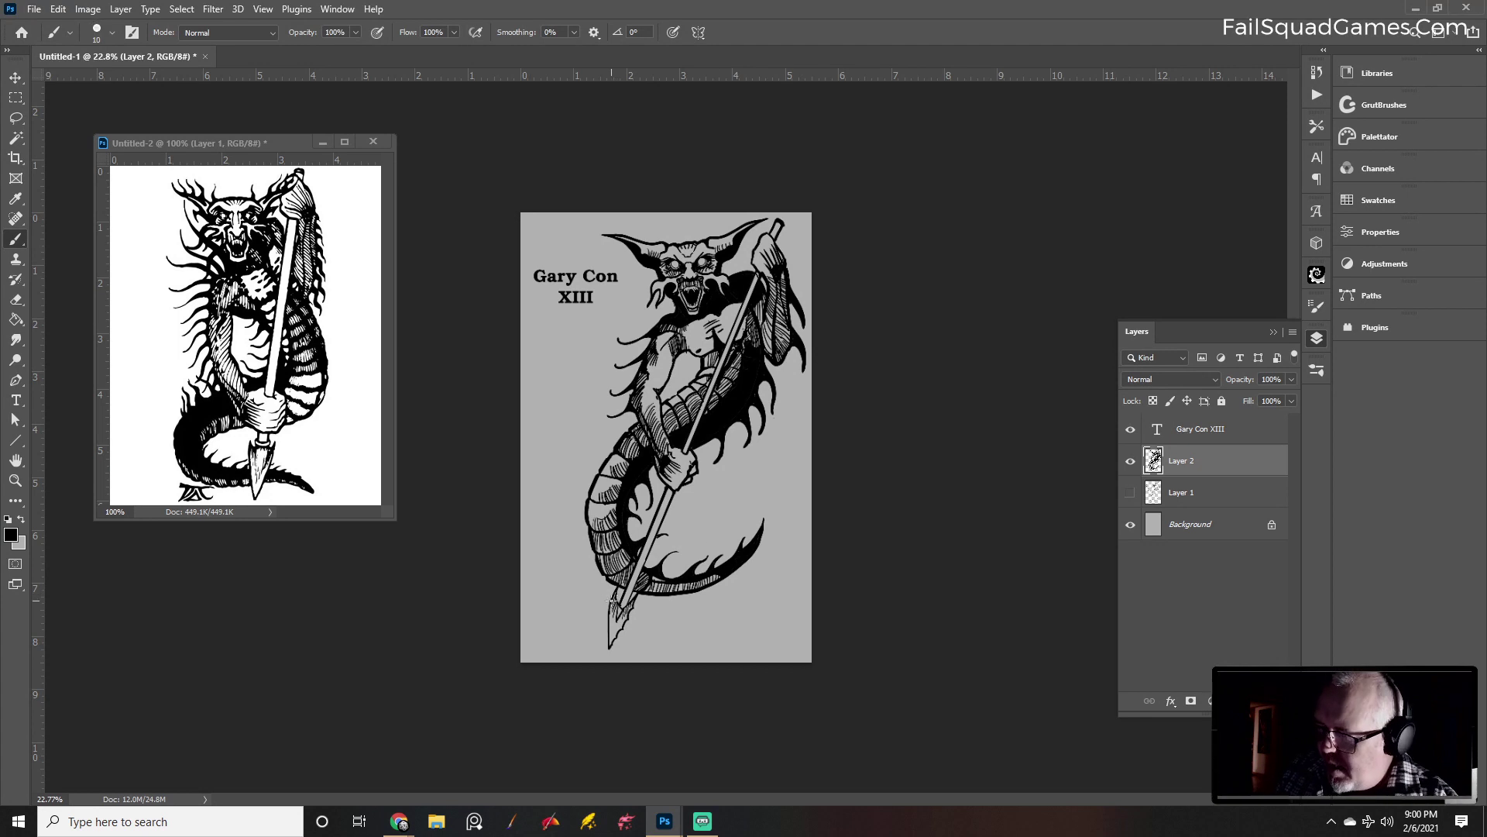
{"action": "key", "text": "bracketright"}
{"action": "key", "text": "bracketright"}
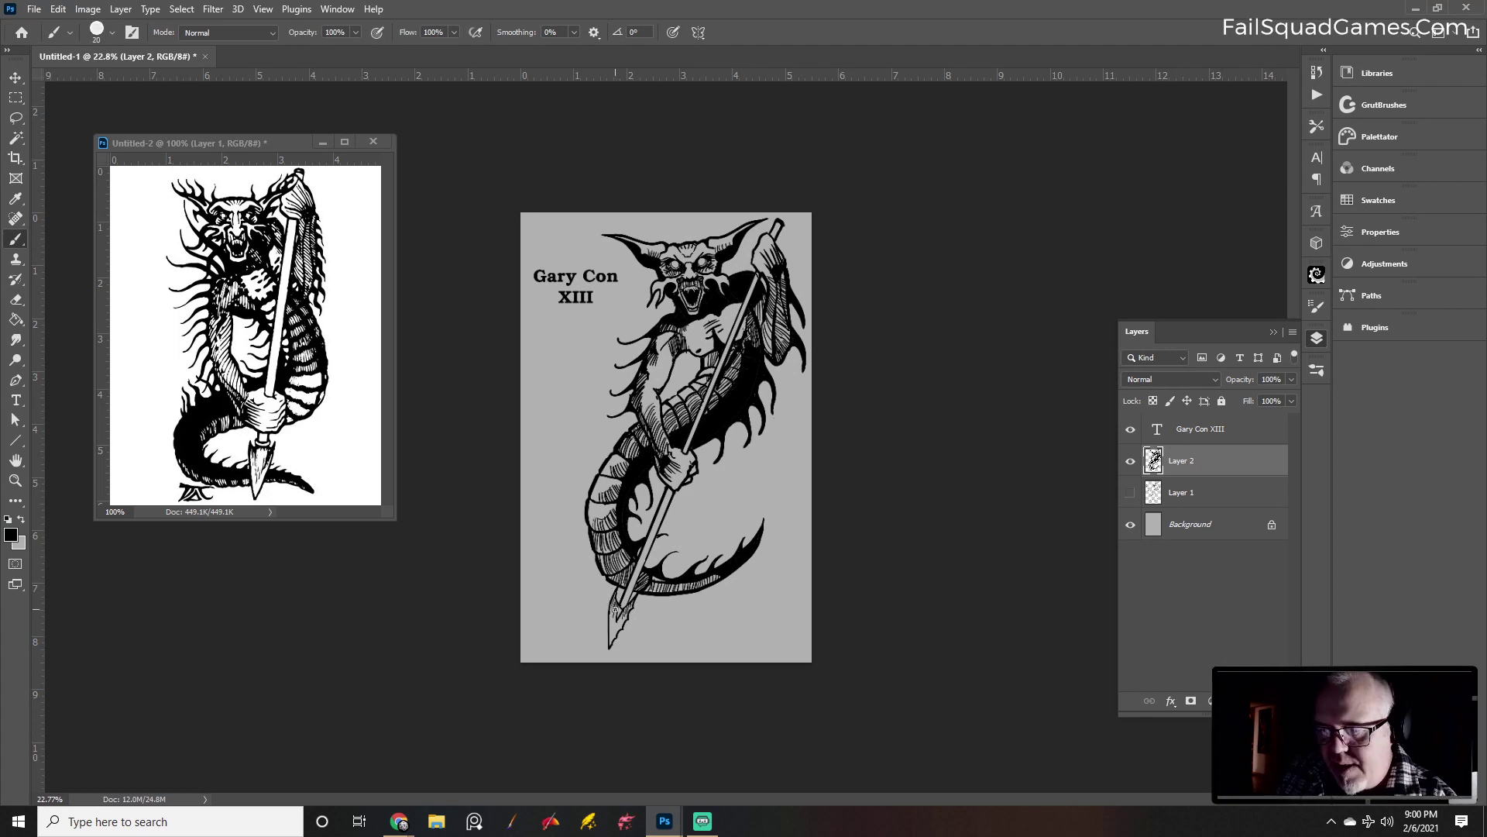
{"action": "key", "text": "e"}
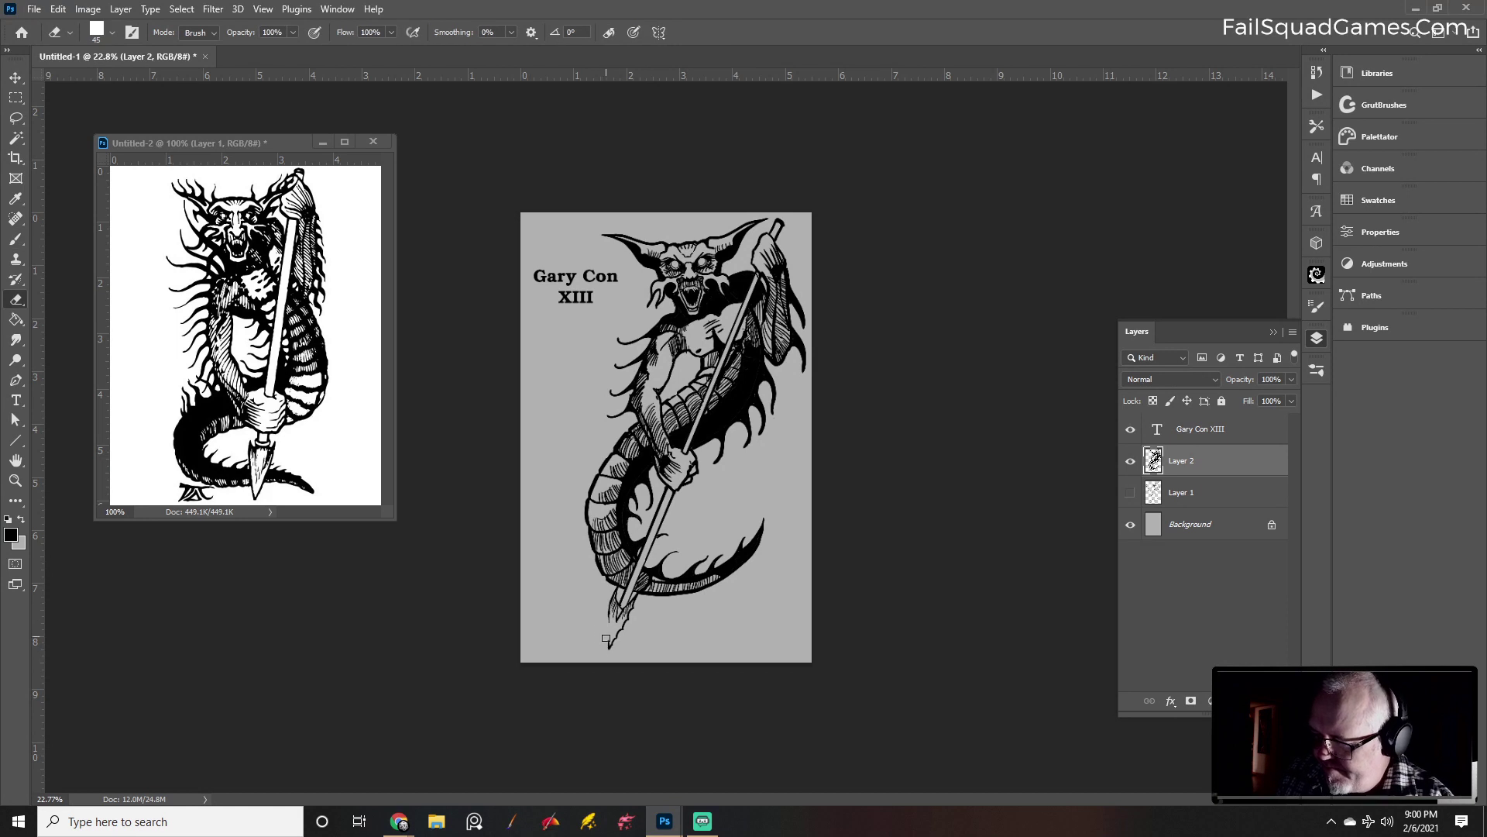
{"action": "key", "text": "b"}
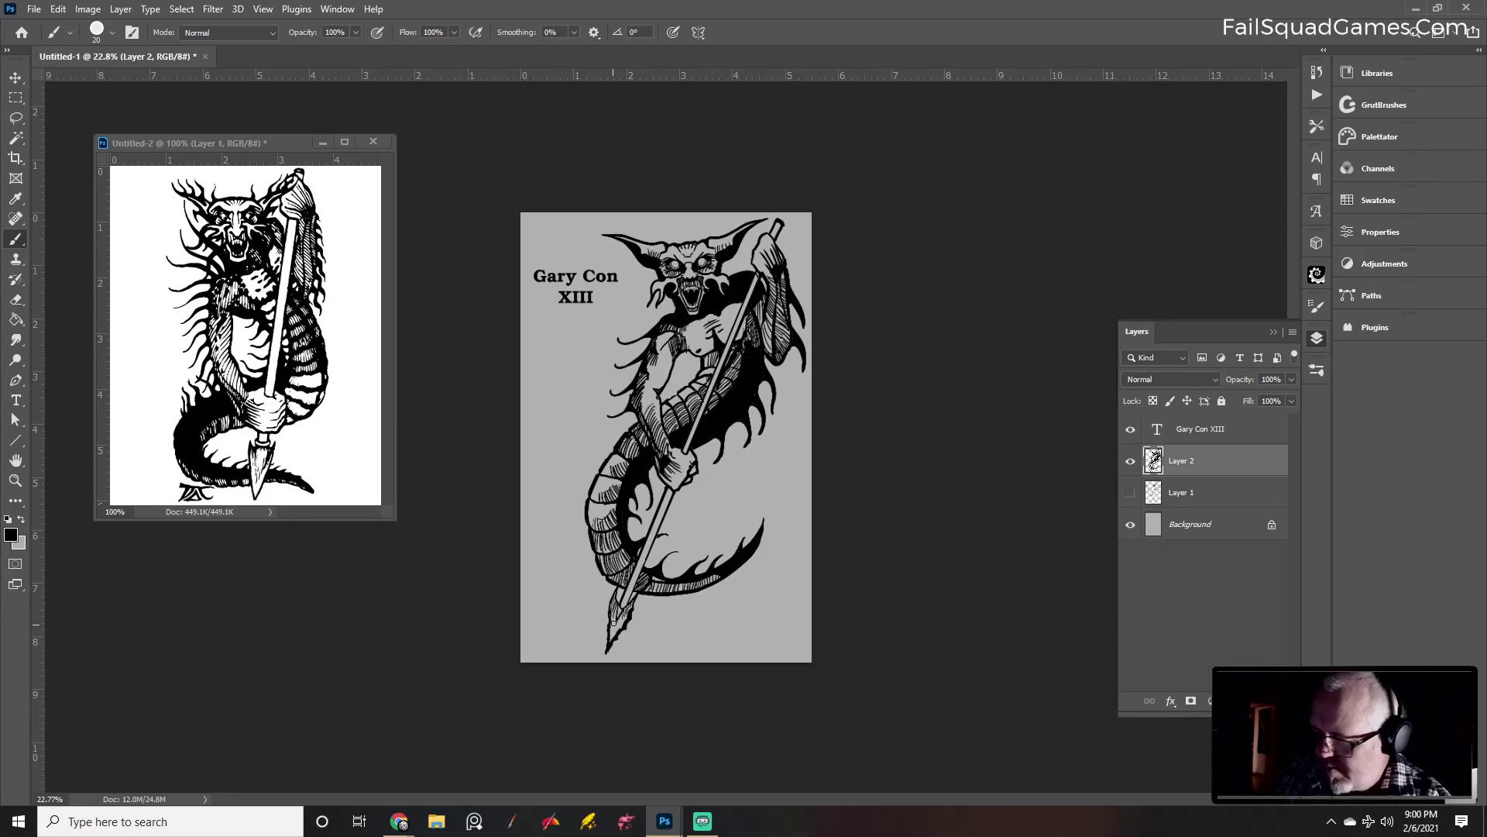
{"action": "key", "text": "e"}
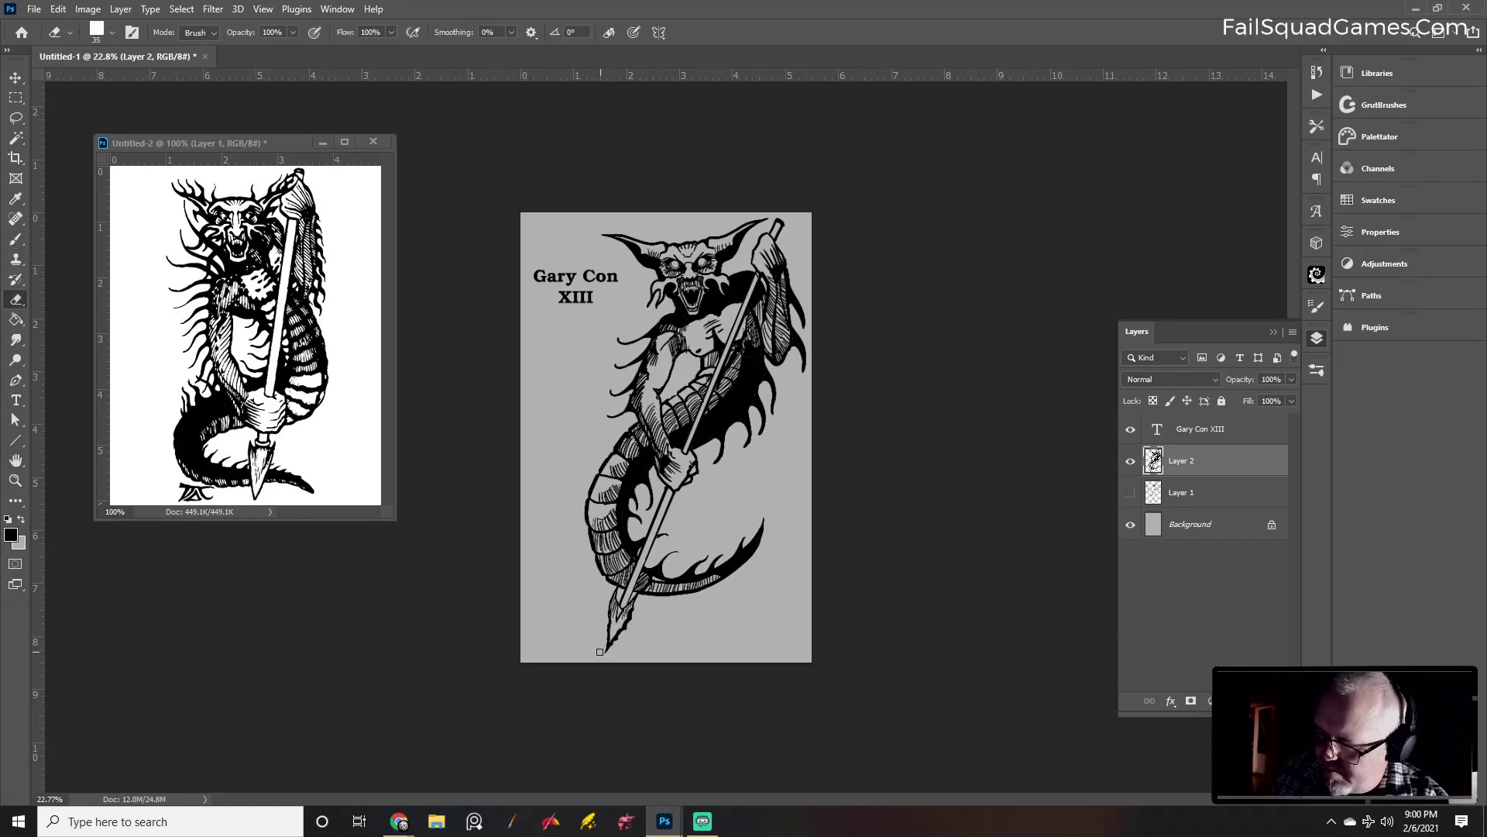
{"action": "key", "text": "b"}
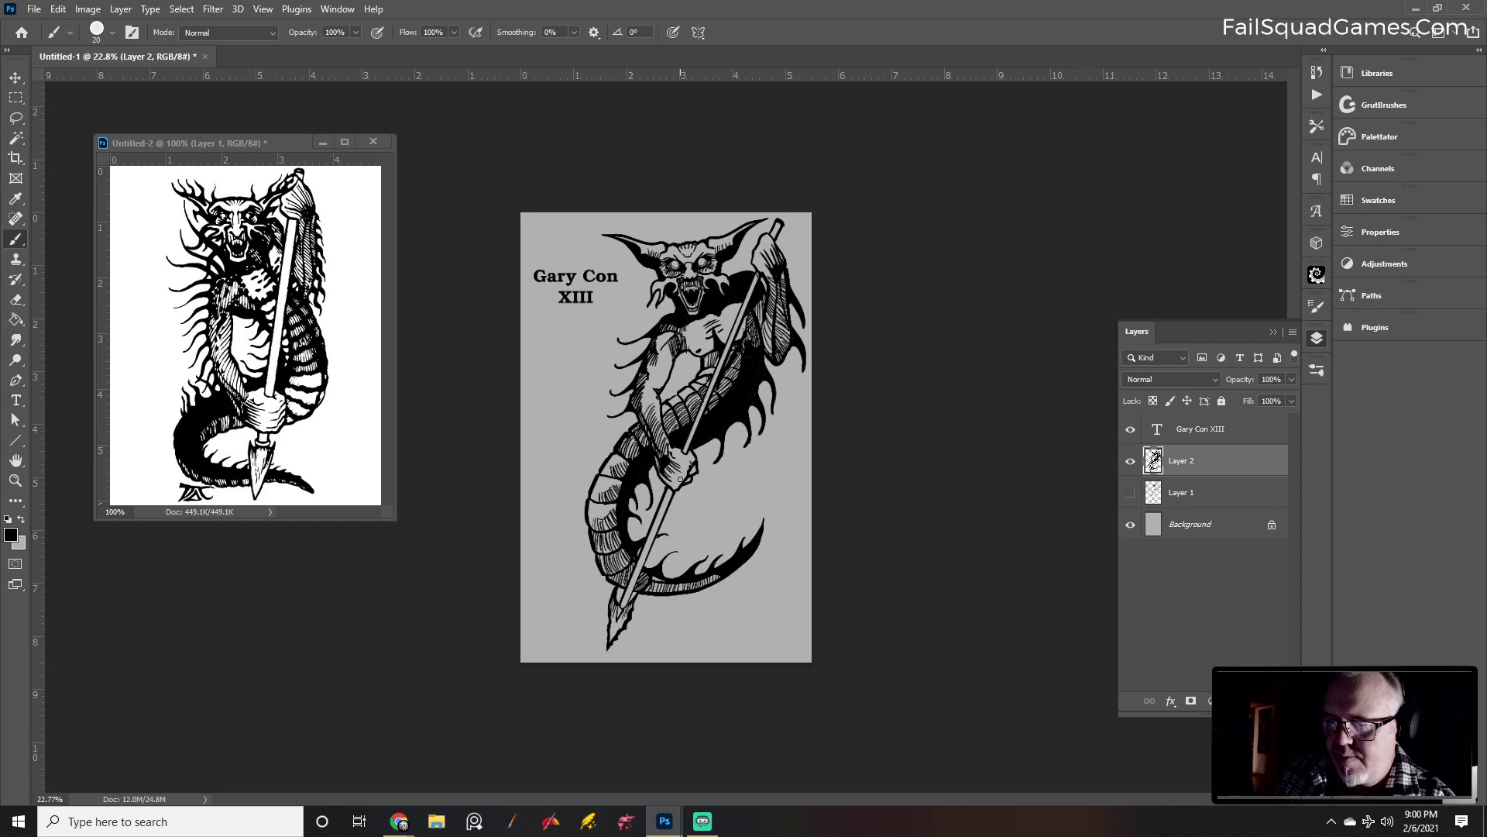
{"action": "key", "text": "e"}
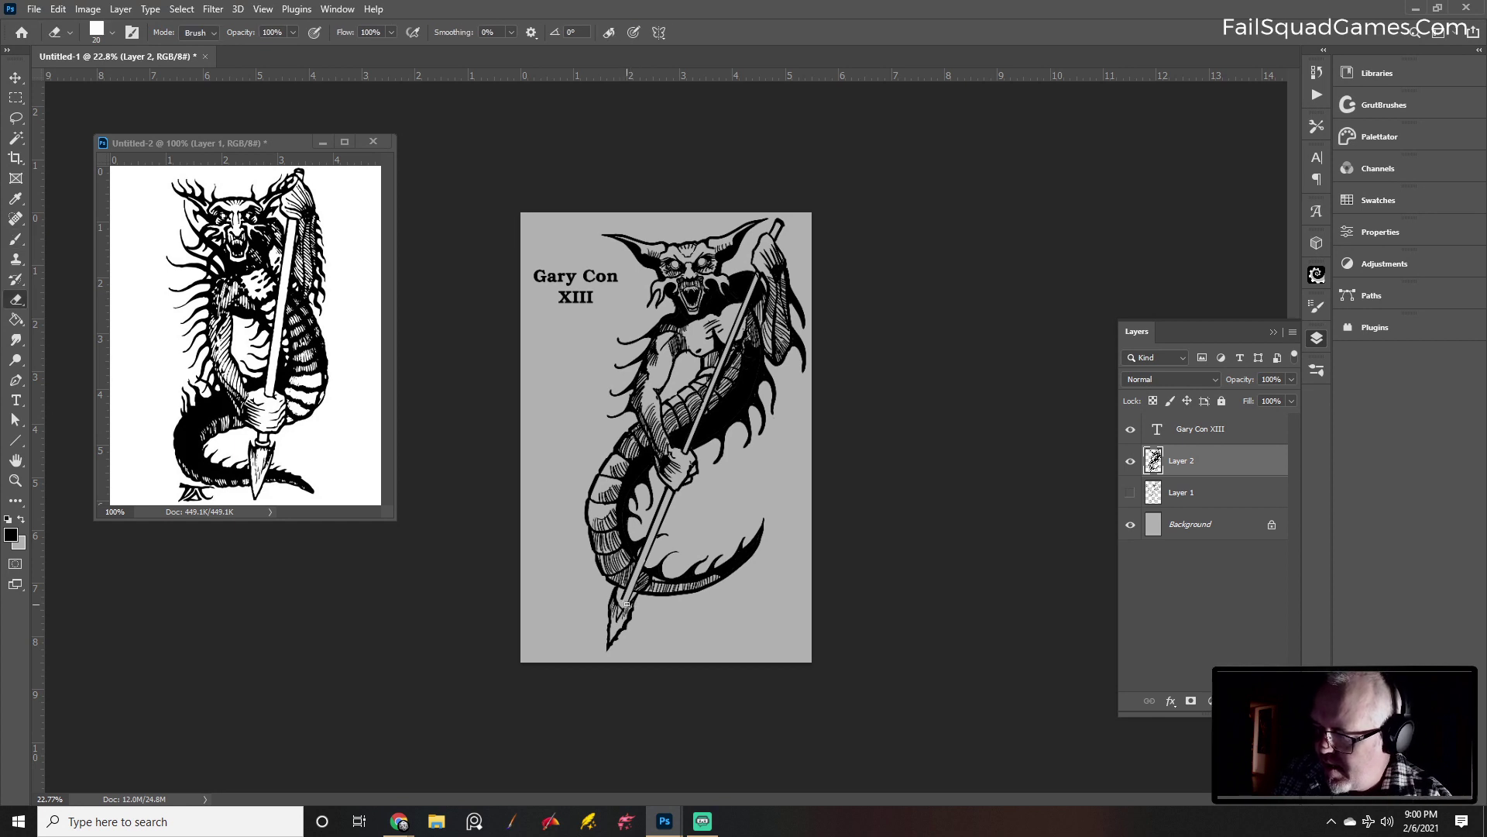
{"action": "key", "text": "b"}
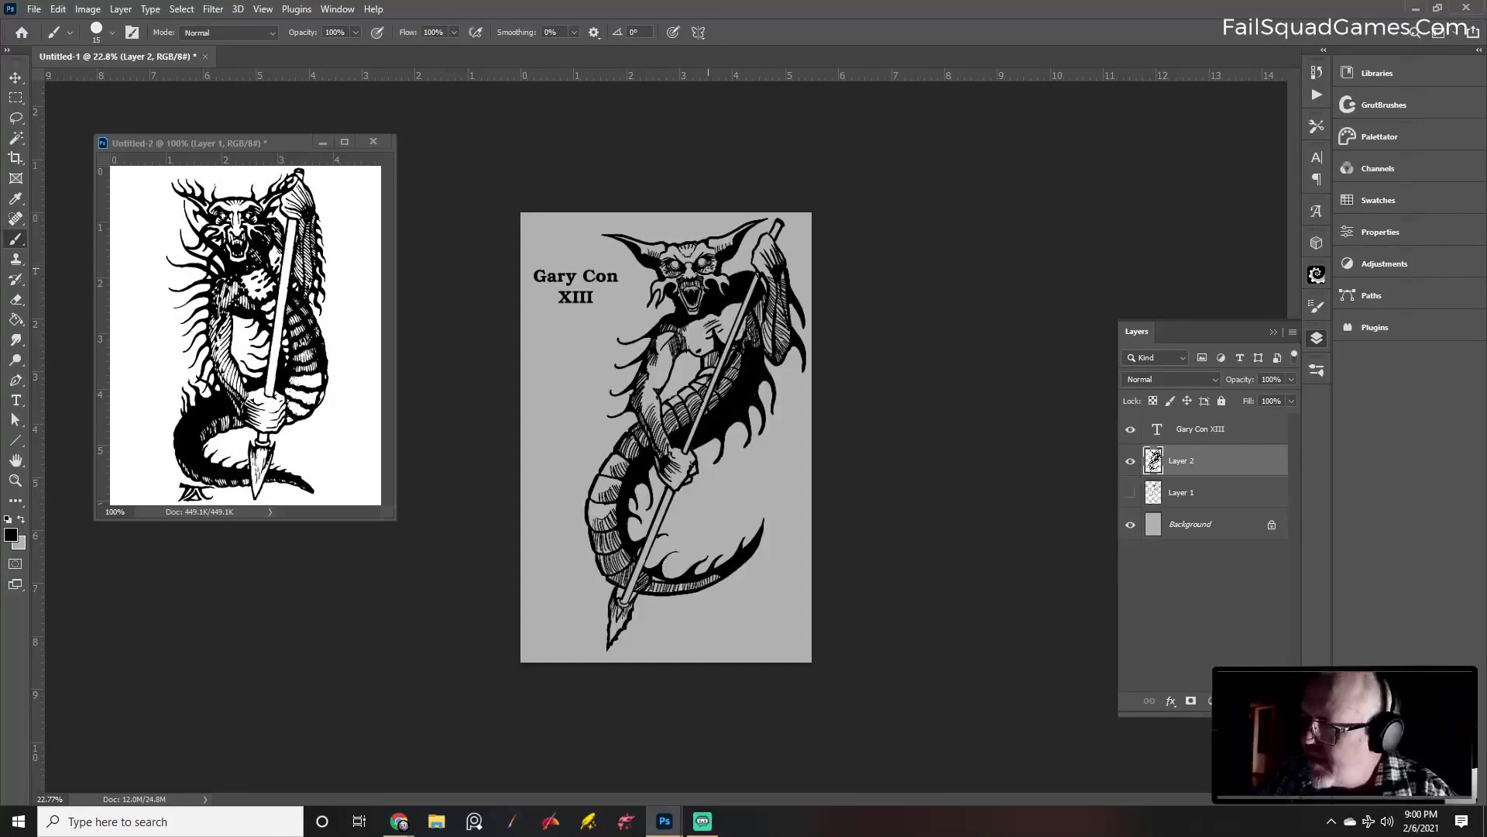
Round off the spear's butt end above the raised hand and clean up the shaft edges with the eraser at 20 and brush at 15
{"action": "key", "text": "bracketright"}
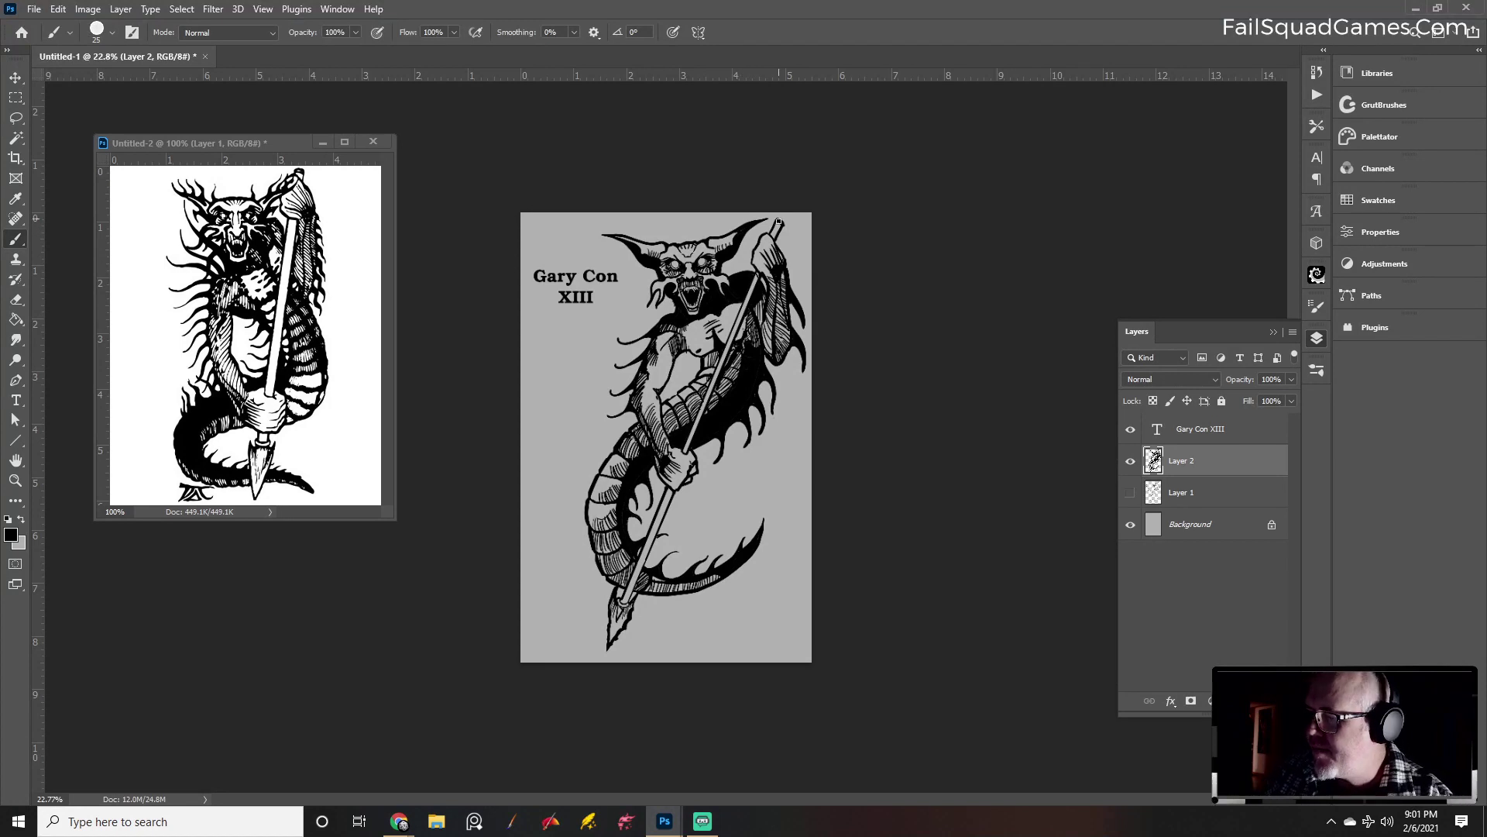
{"action": "key", "text": "bracketleft"}
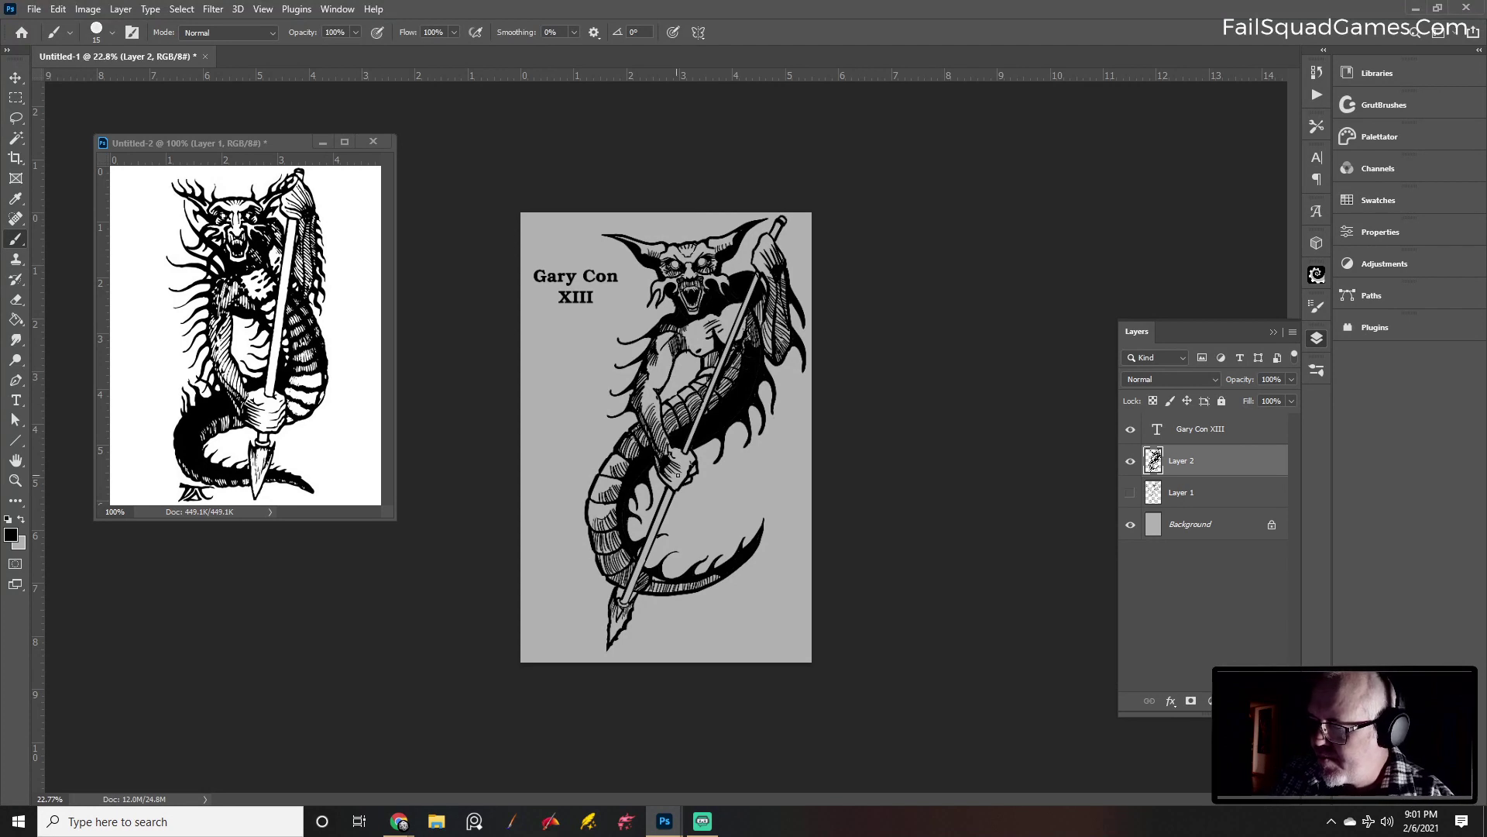
{"action": "key", "text": "e"}
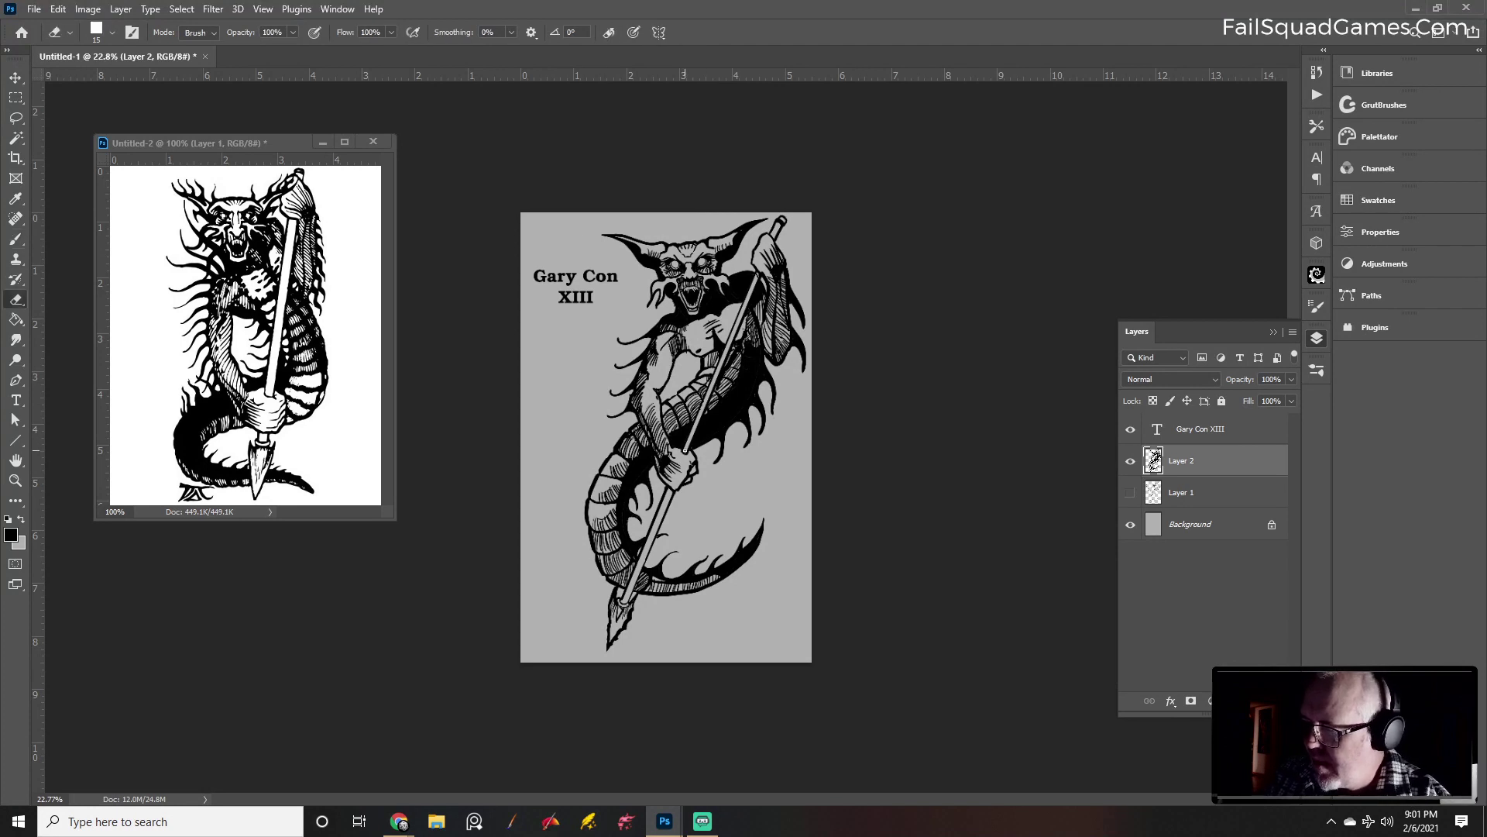
{"action": "key", "text": "bracketright"}
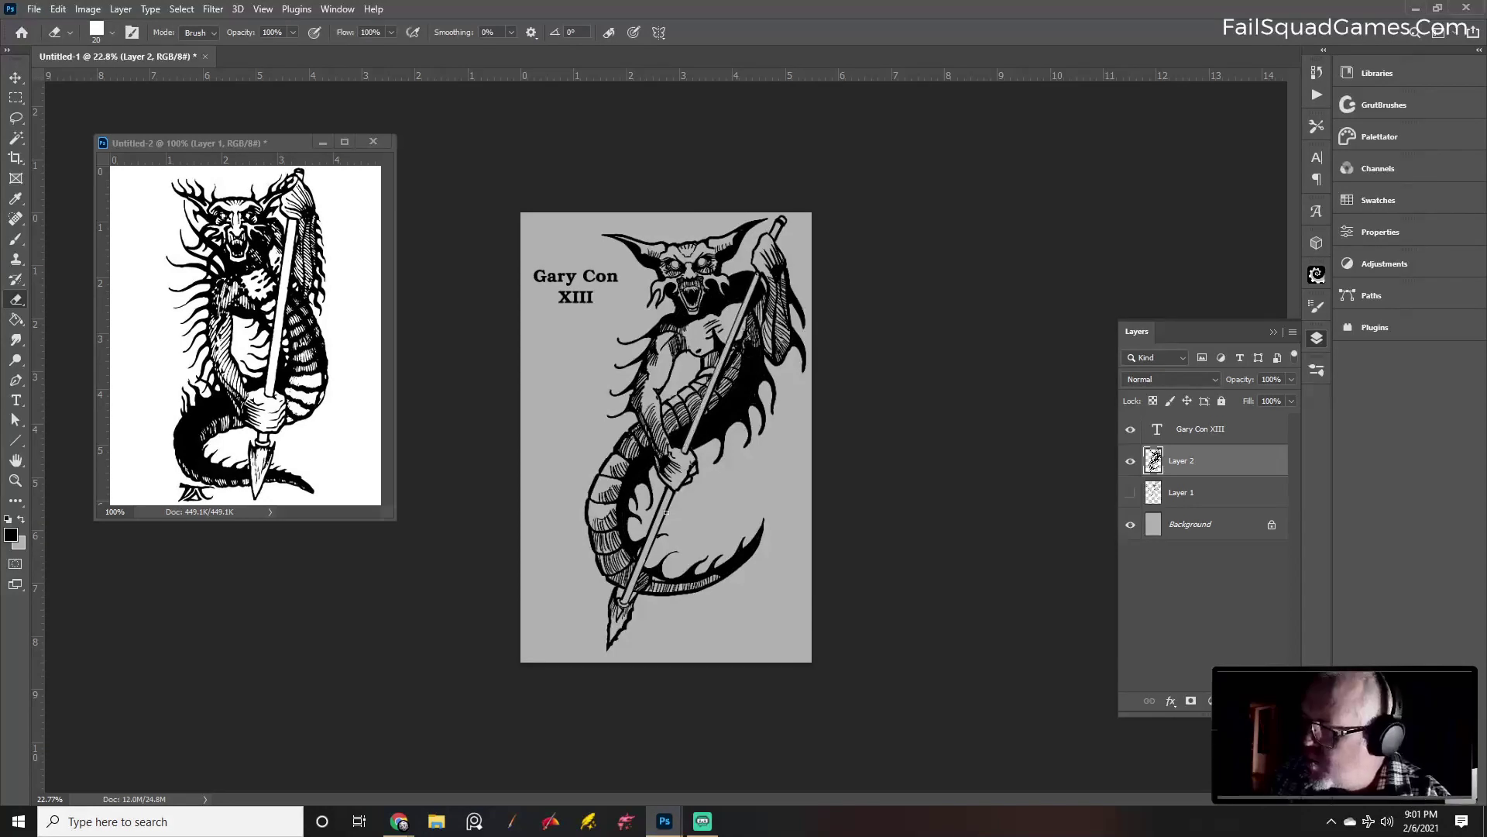
{"action": "key", "text": "b"}
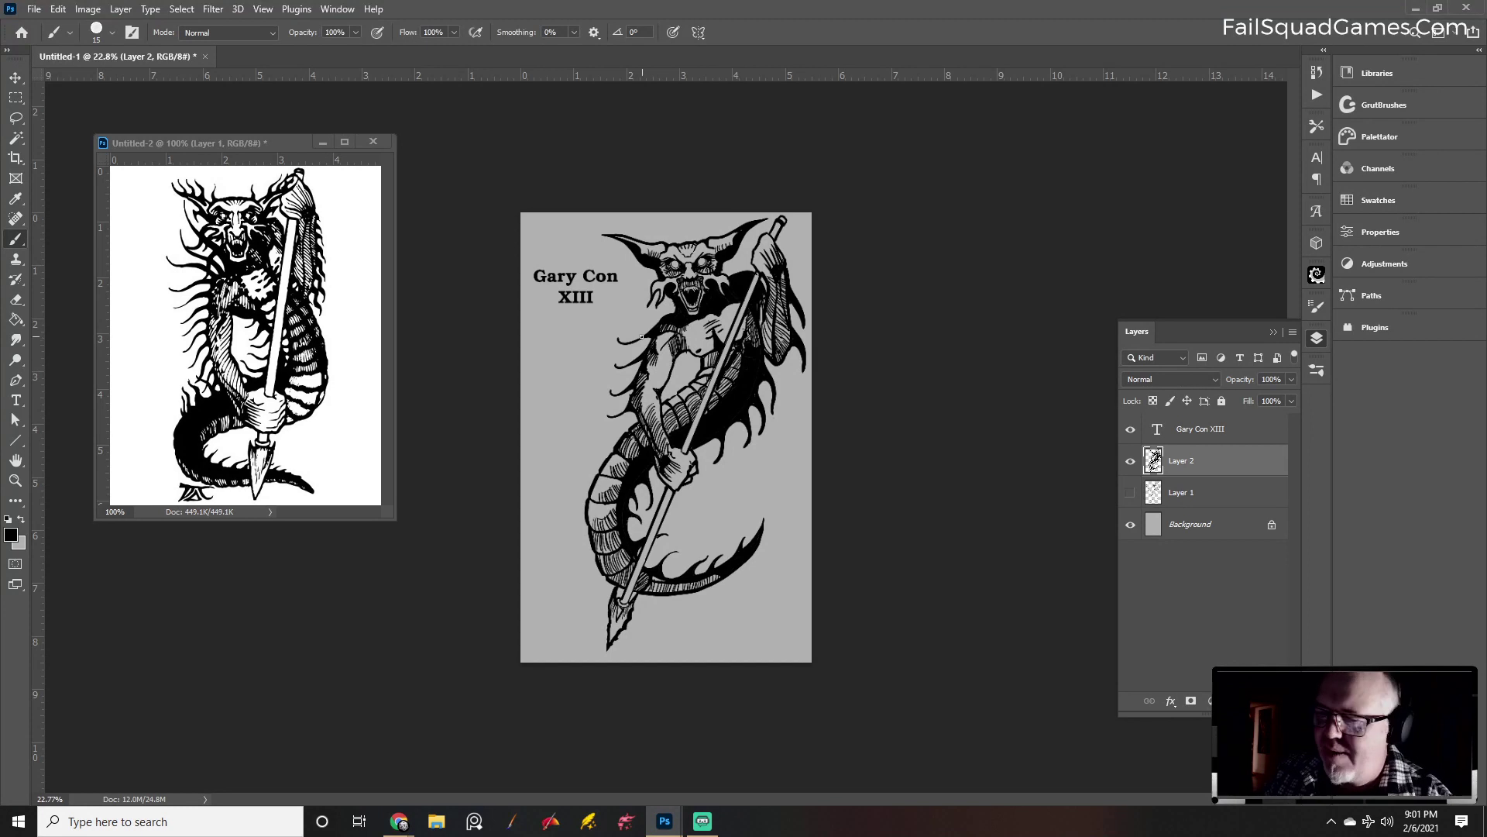
Carve highlights into the black area under the creature's chin with the eraser at 20 and refine them with brush size 10
{"action": "key", "text": "bracketleft"}
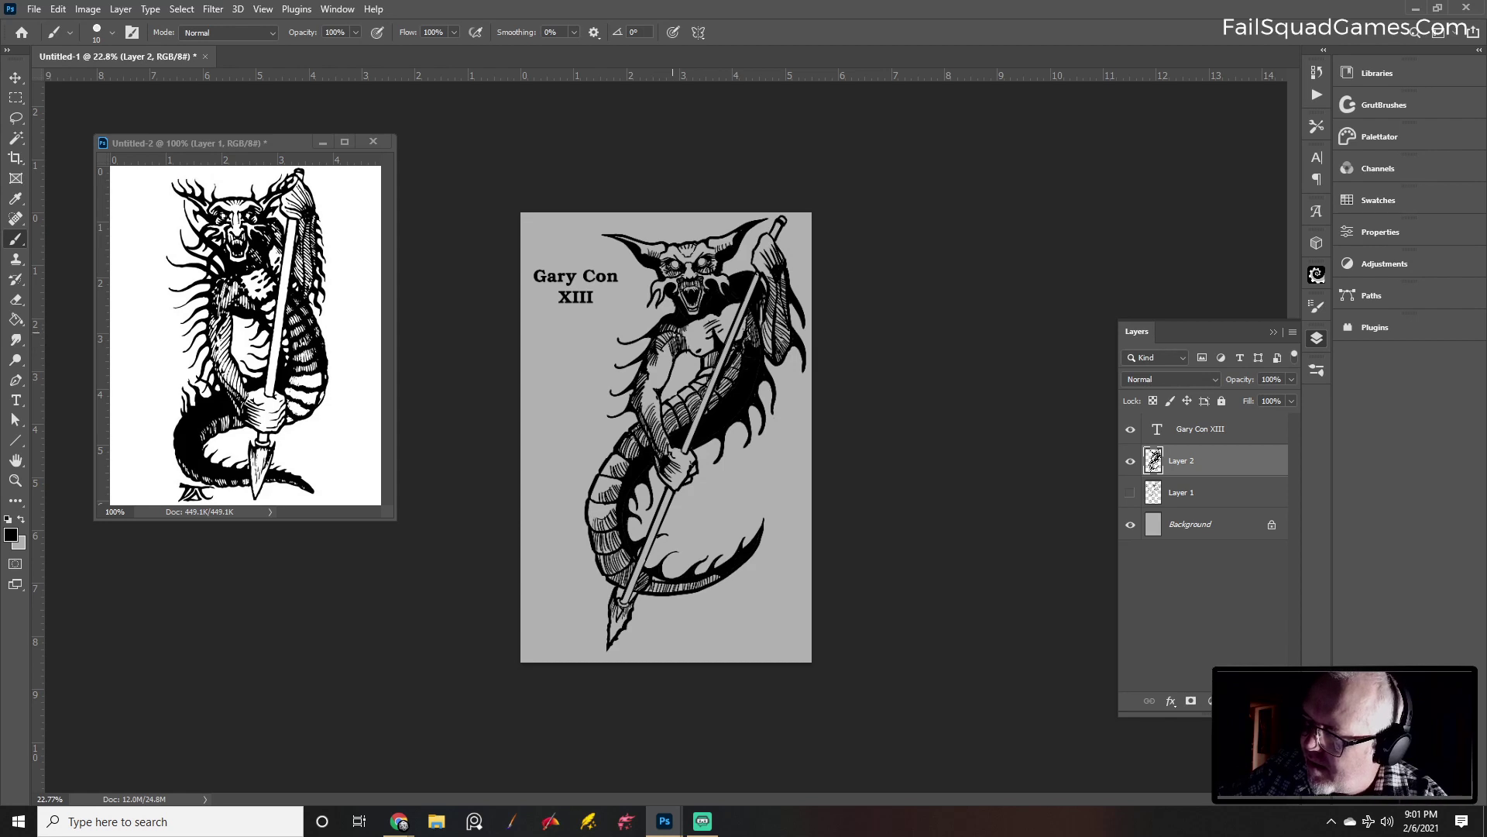
{"action": "key", "text": "e"}
{"action": "key", "text": "b"}
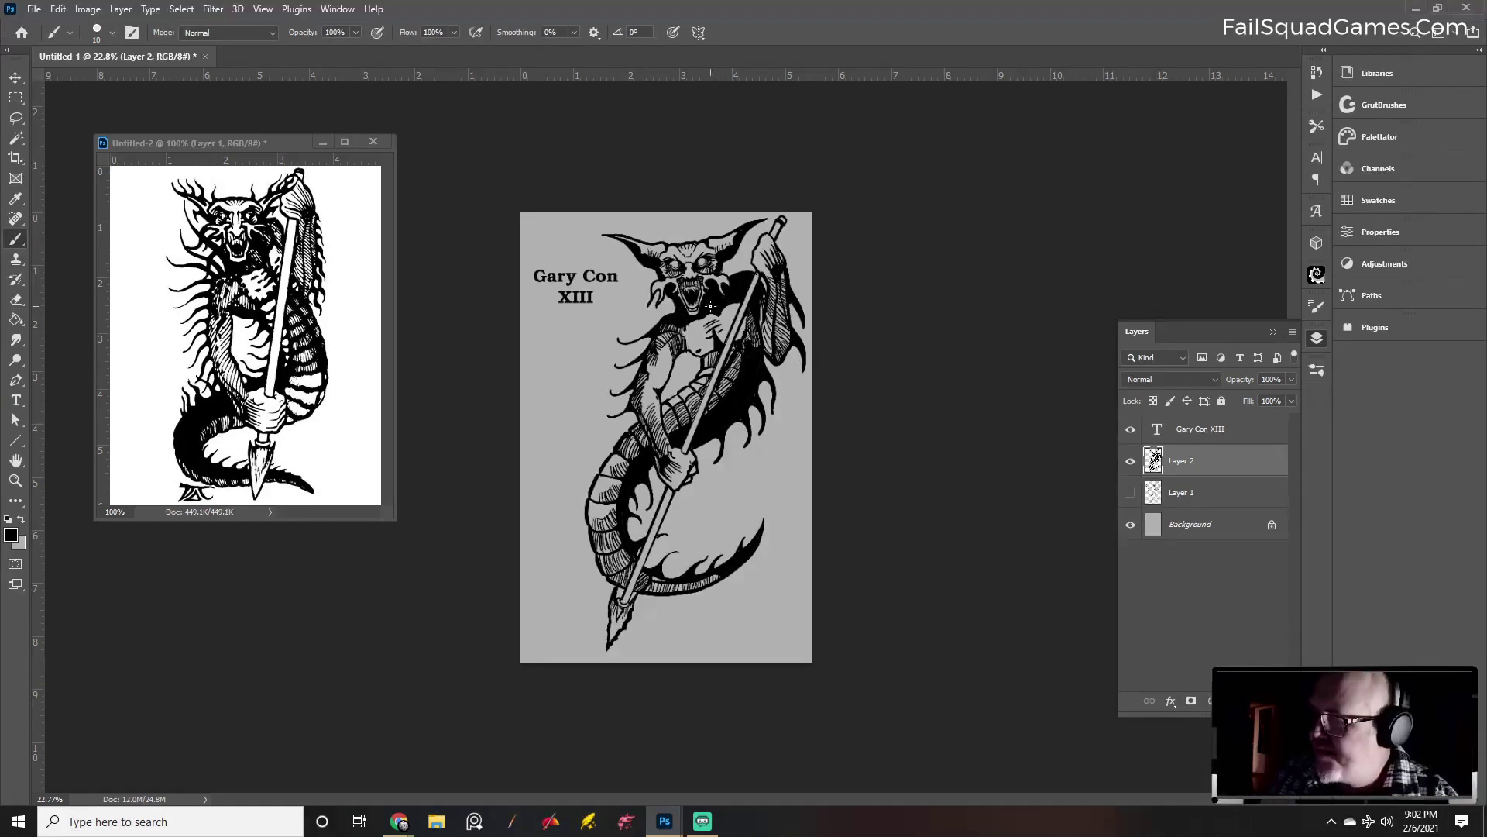
{"action": "key", "text": "e"}
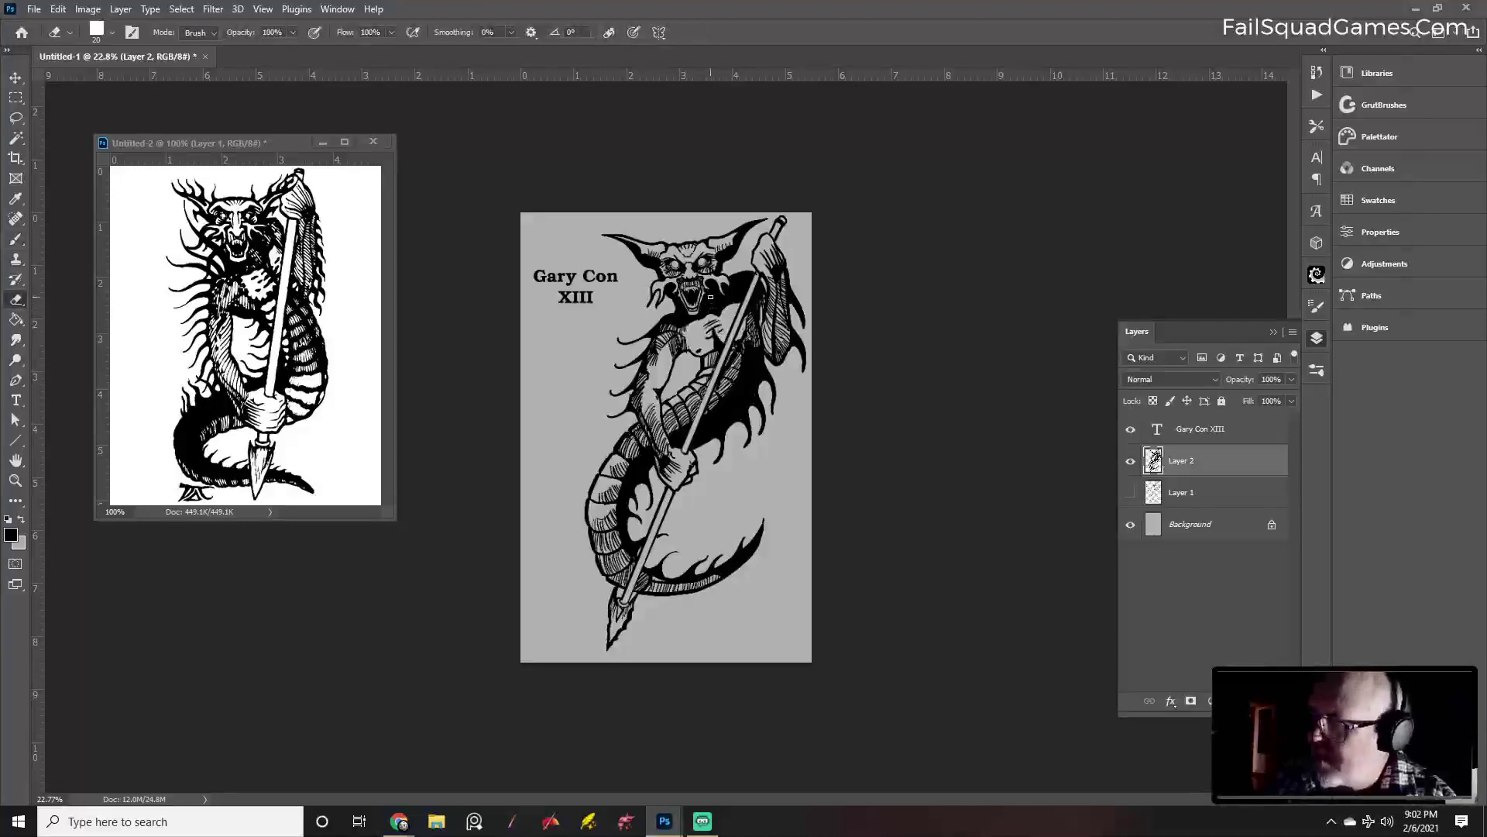
{"action": "key", "text": "b"}
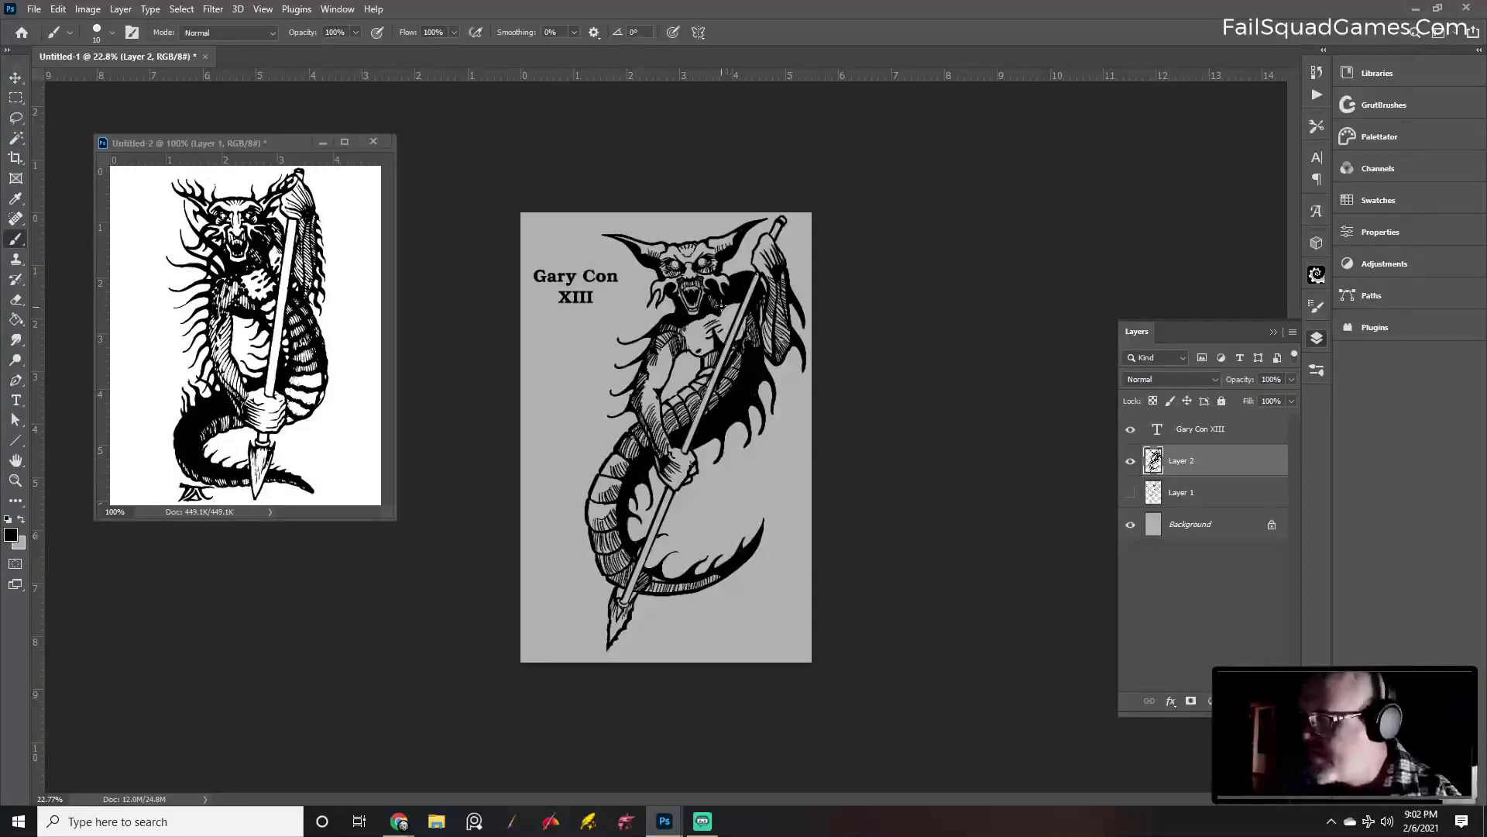
Add a curled strand above the shoulder nearest the title with brush size 15 and 100% smoothing, and reset smoothing to 0%
{"action": "key", "text": "bracketright"}
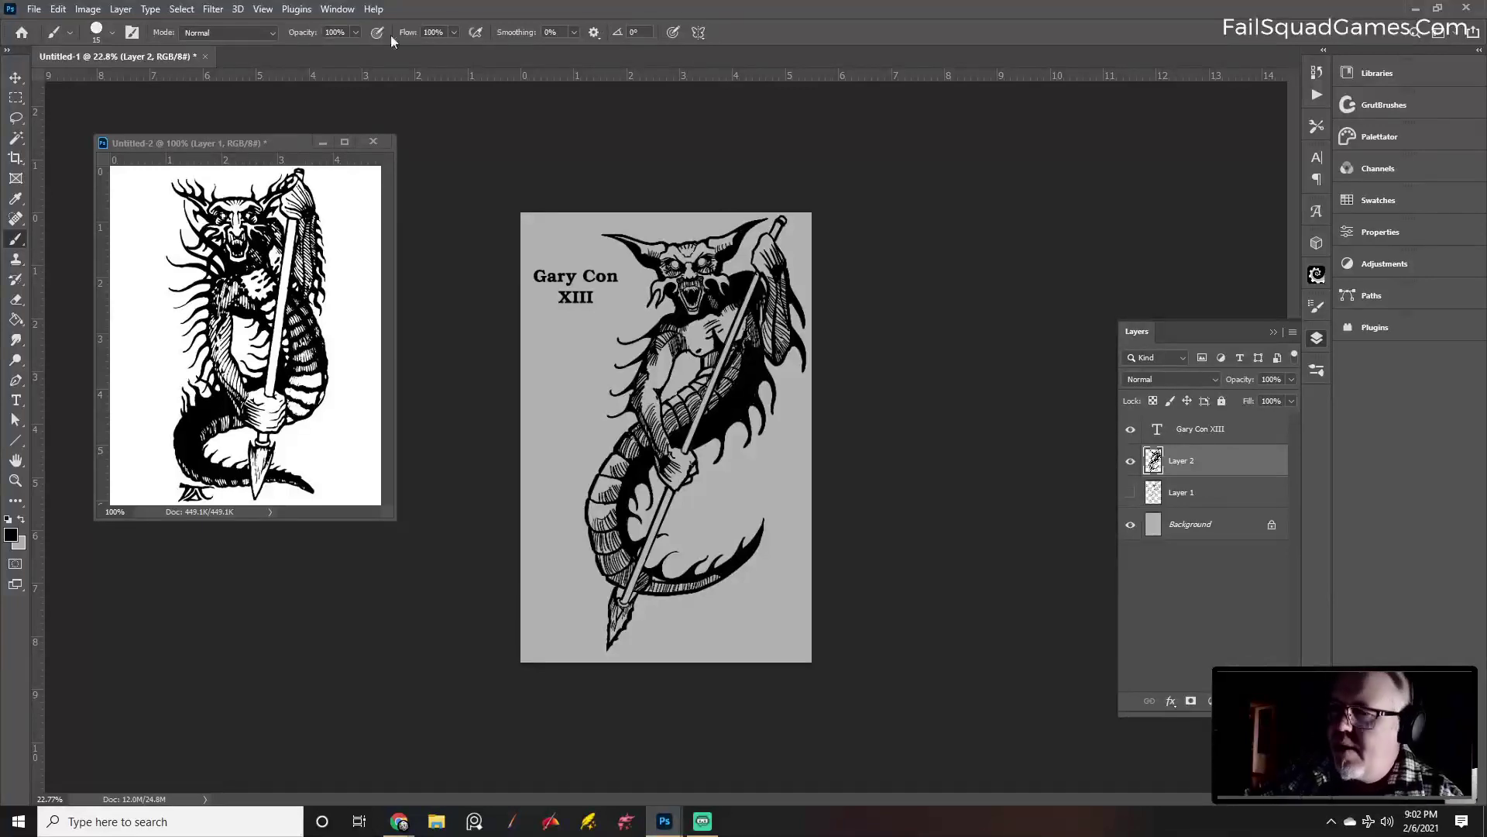
{"action": "left_click", "coordinate": [574, 31]}
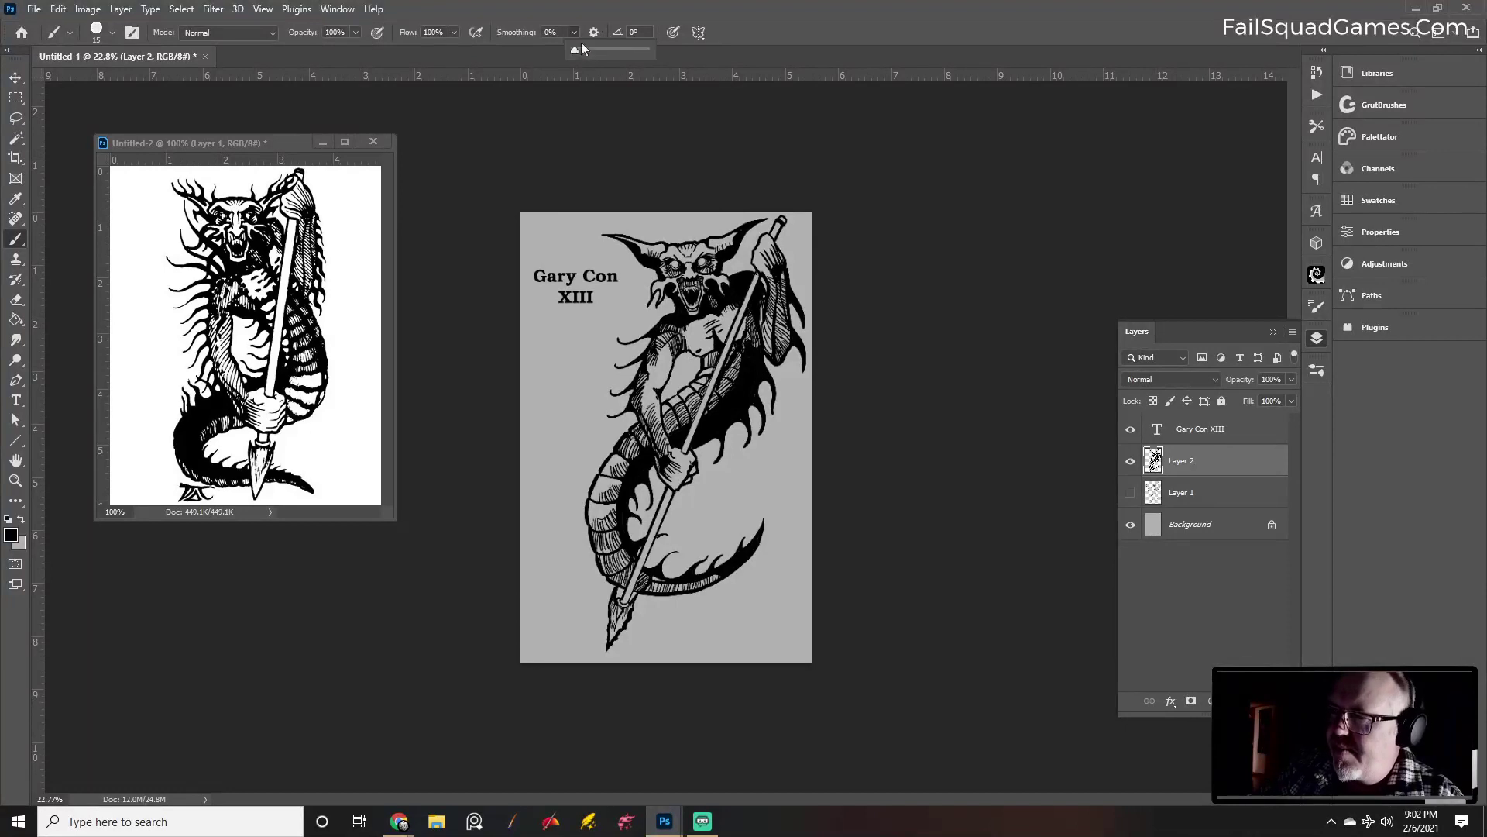
{"action": "left_click", "coordinate": [662, 318]}
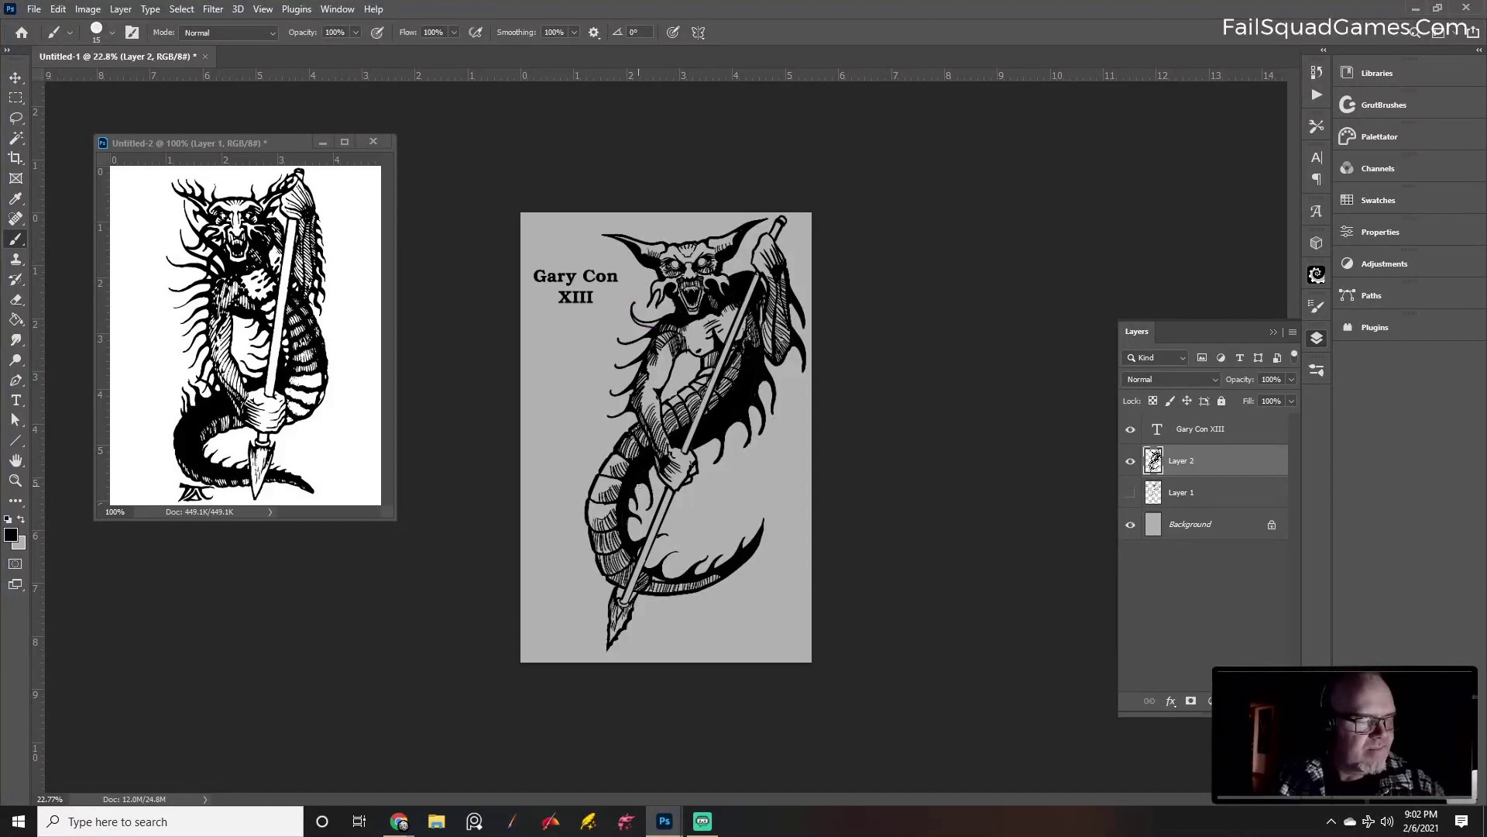
{"action": "key", "text": "g"}
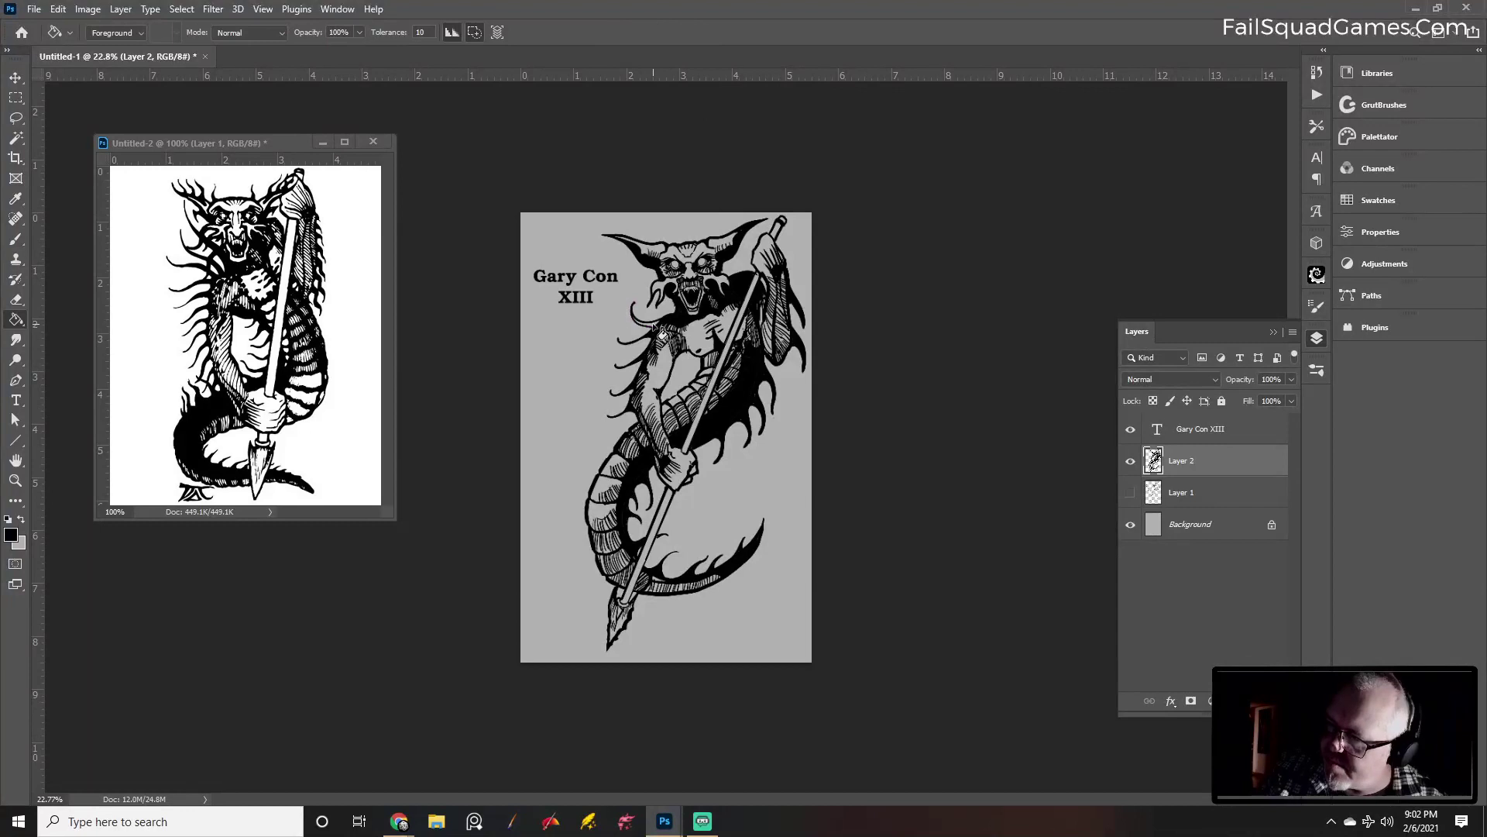
{"action": "key", "text": "b"}
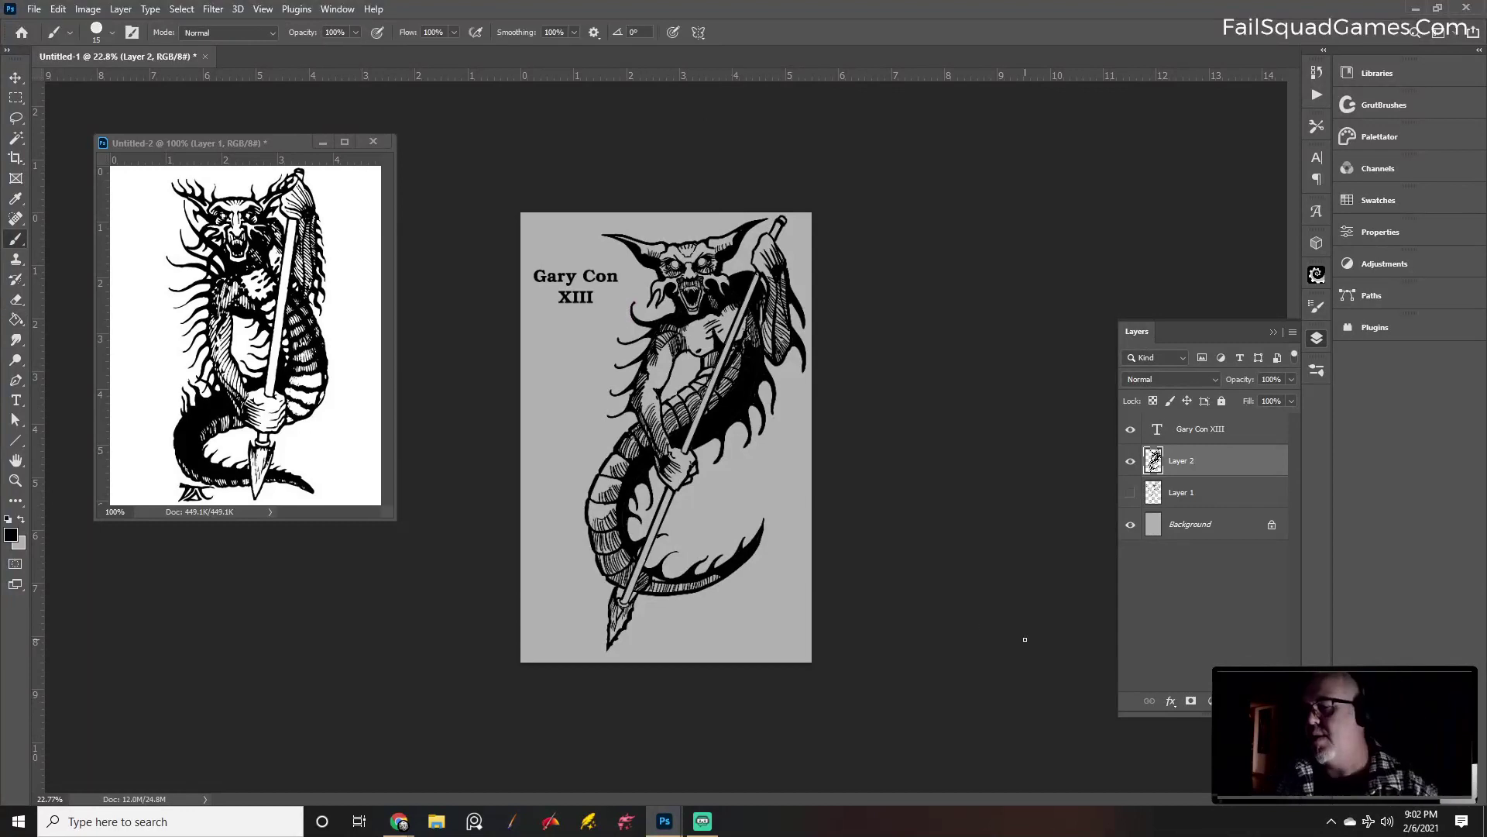
{"action": "left_click", "coordinate": [574, 32]}
{"action": "left_click_drag", "start_coordinate": [580, 50], "coordinate": [505, 49]}
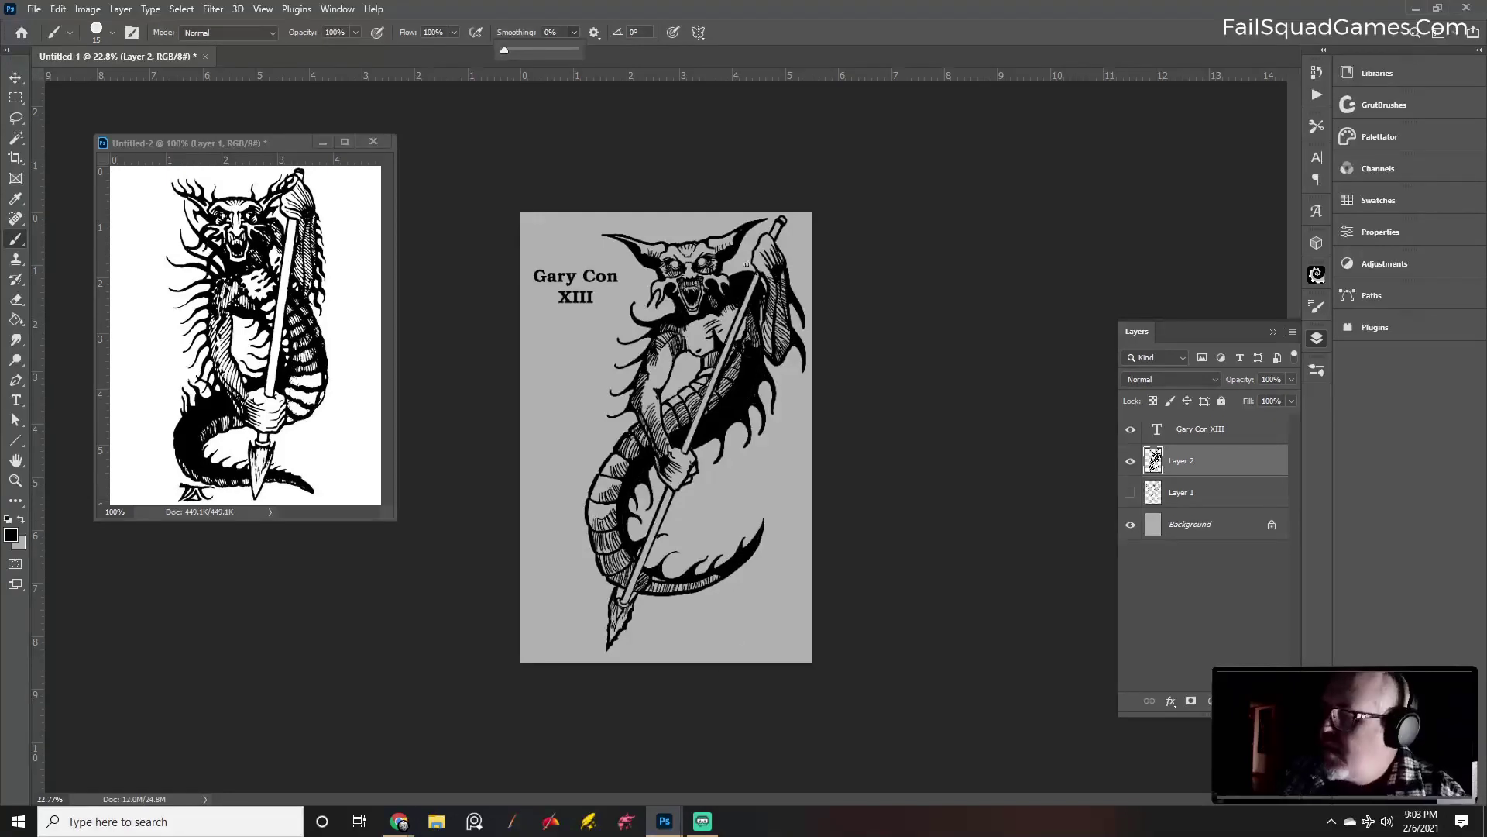
Rework the fingers and contour of the raised hand with the eraser at 20 and brush size 15
{"action": "key", "text": "e"}
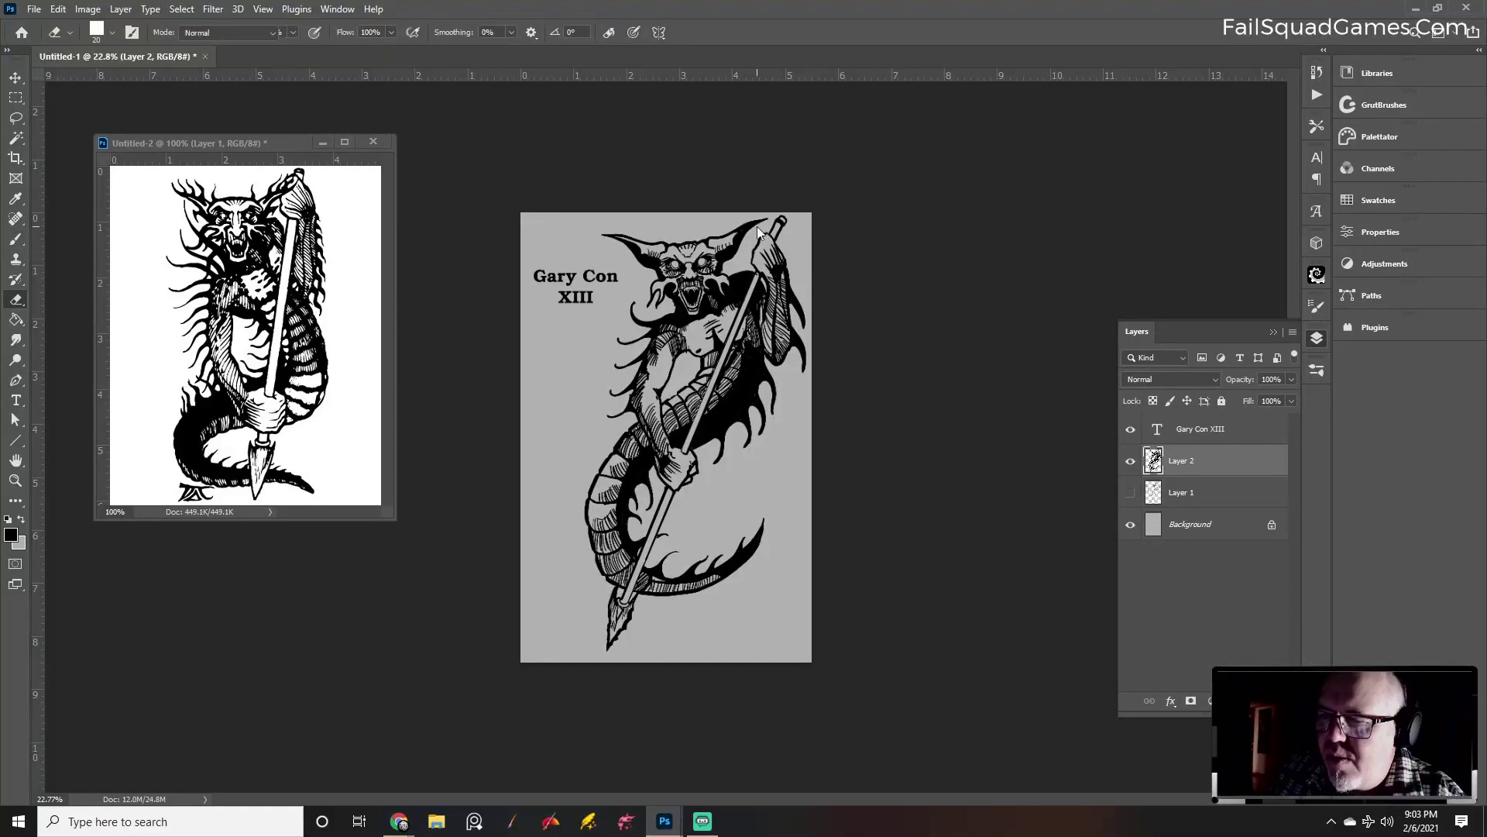
{"action": "key", "text": "b"}
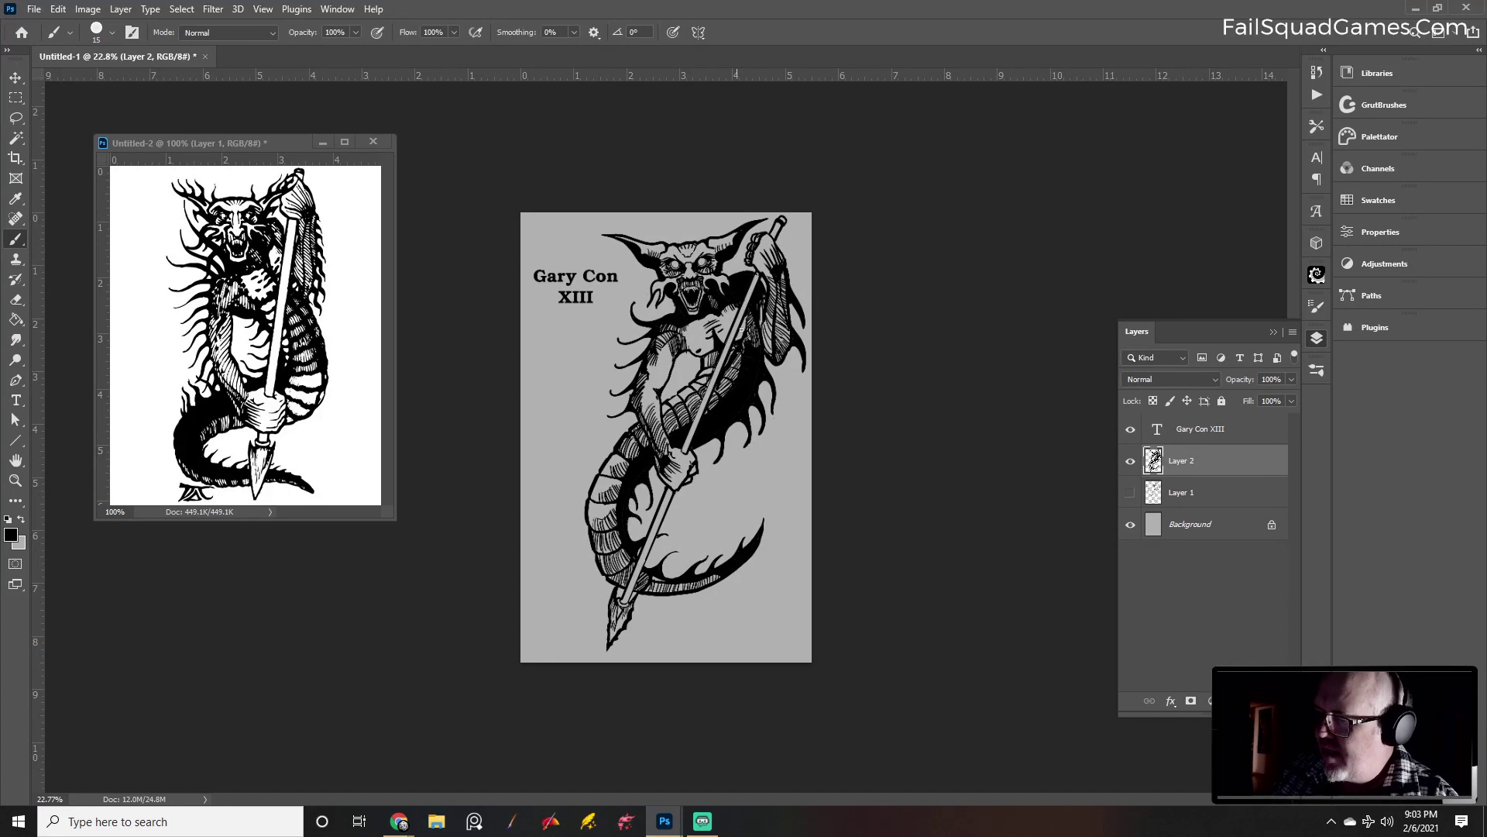
{"action": "key", "text": "e"}
Paint over the spear shaft just below the raised hand with brush size 30 and erase the butt end above the hand
{"action": "key", "text": "b"}
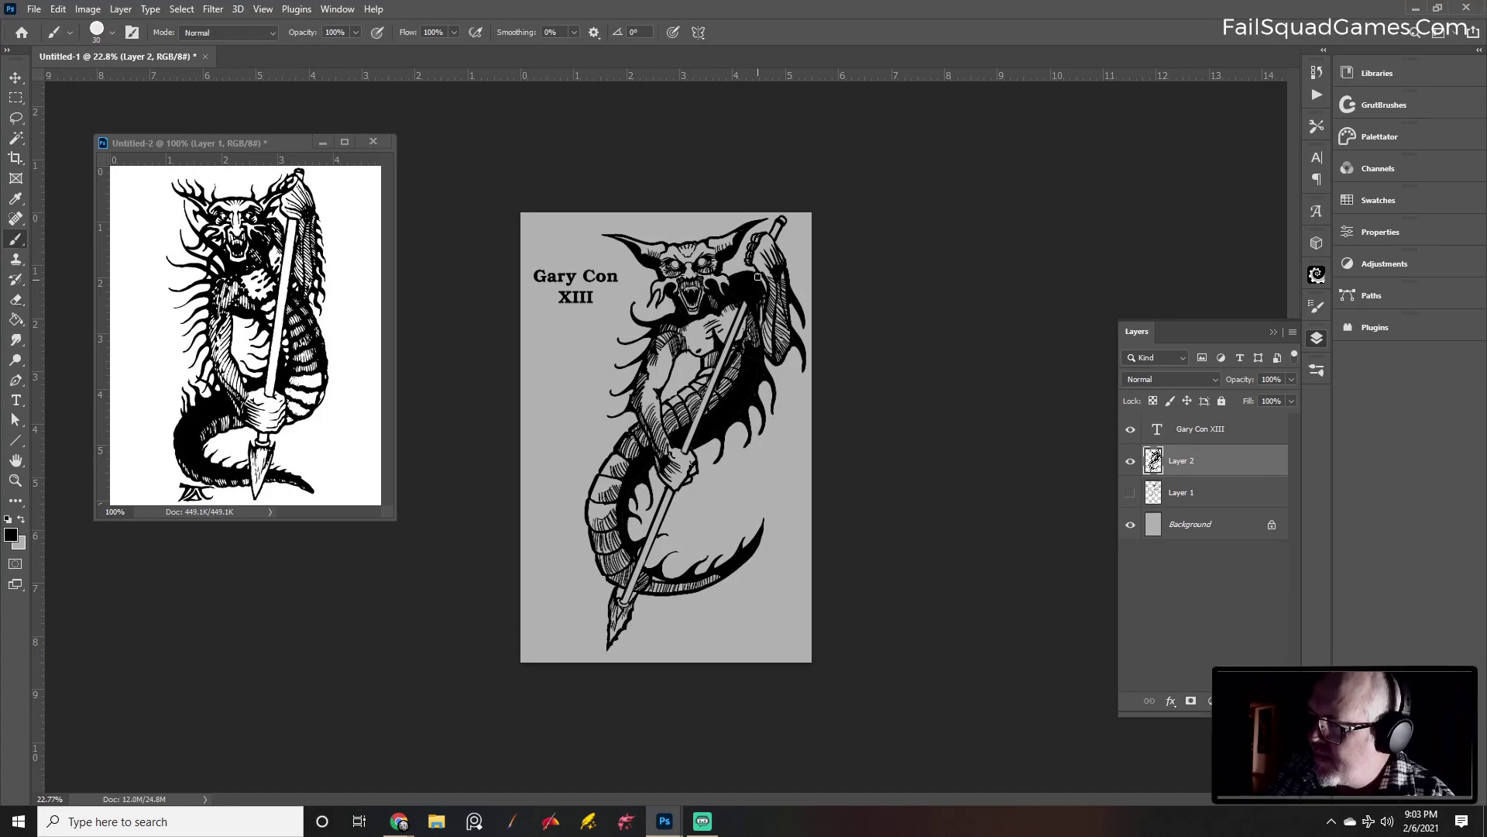
{"action": "key", "text": "e"}
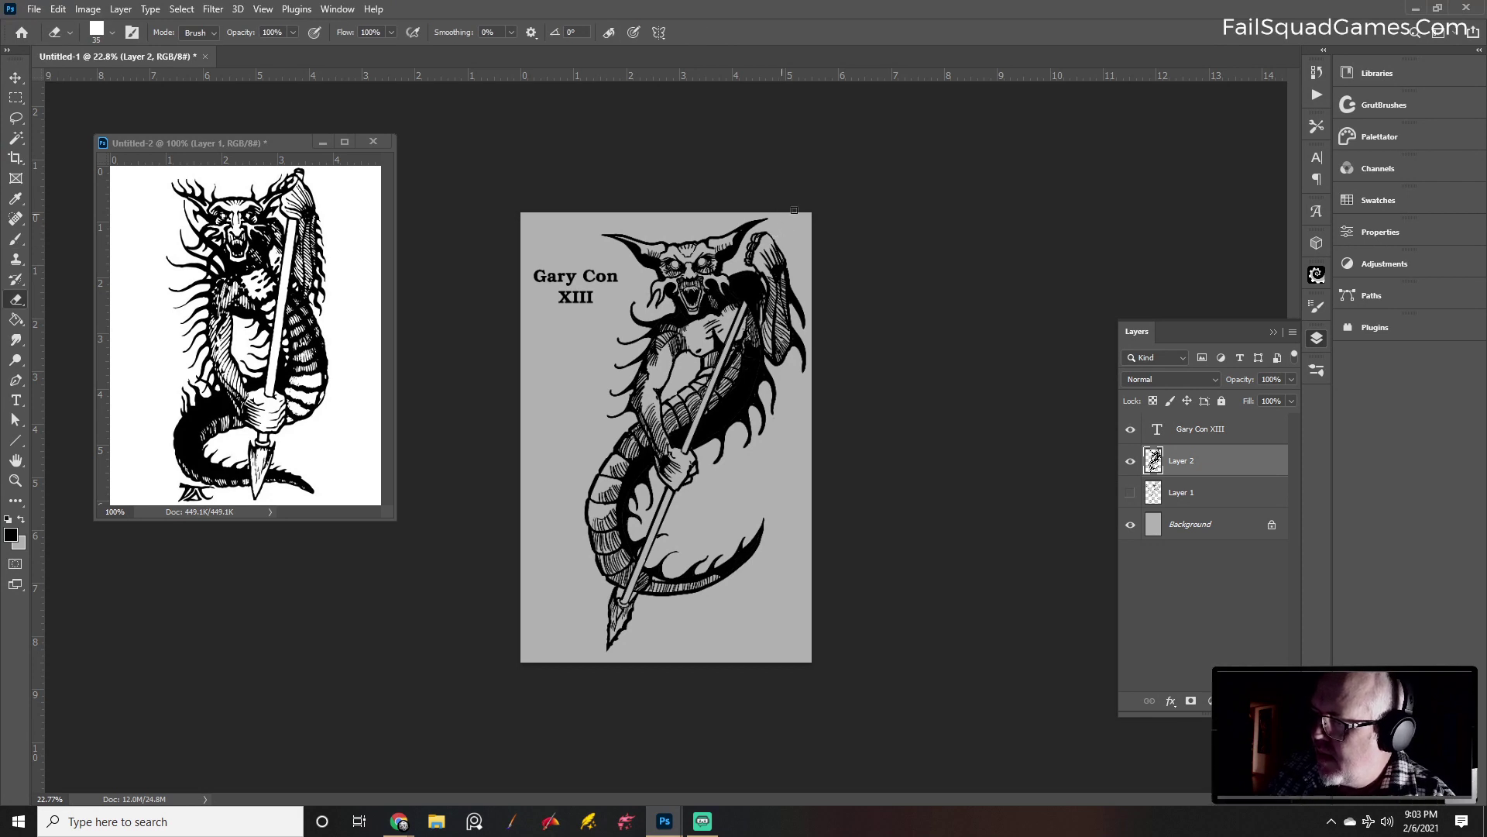
{"action": "key", "text": "b"}
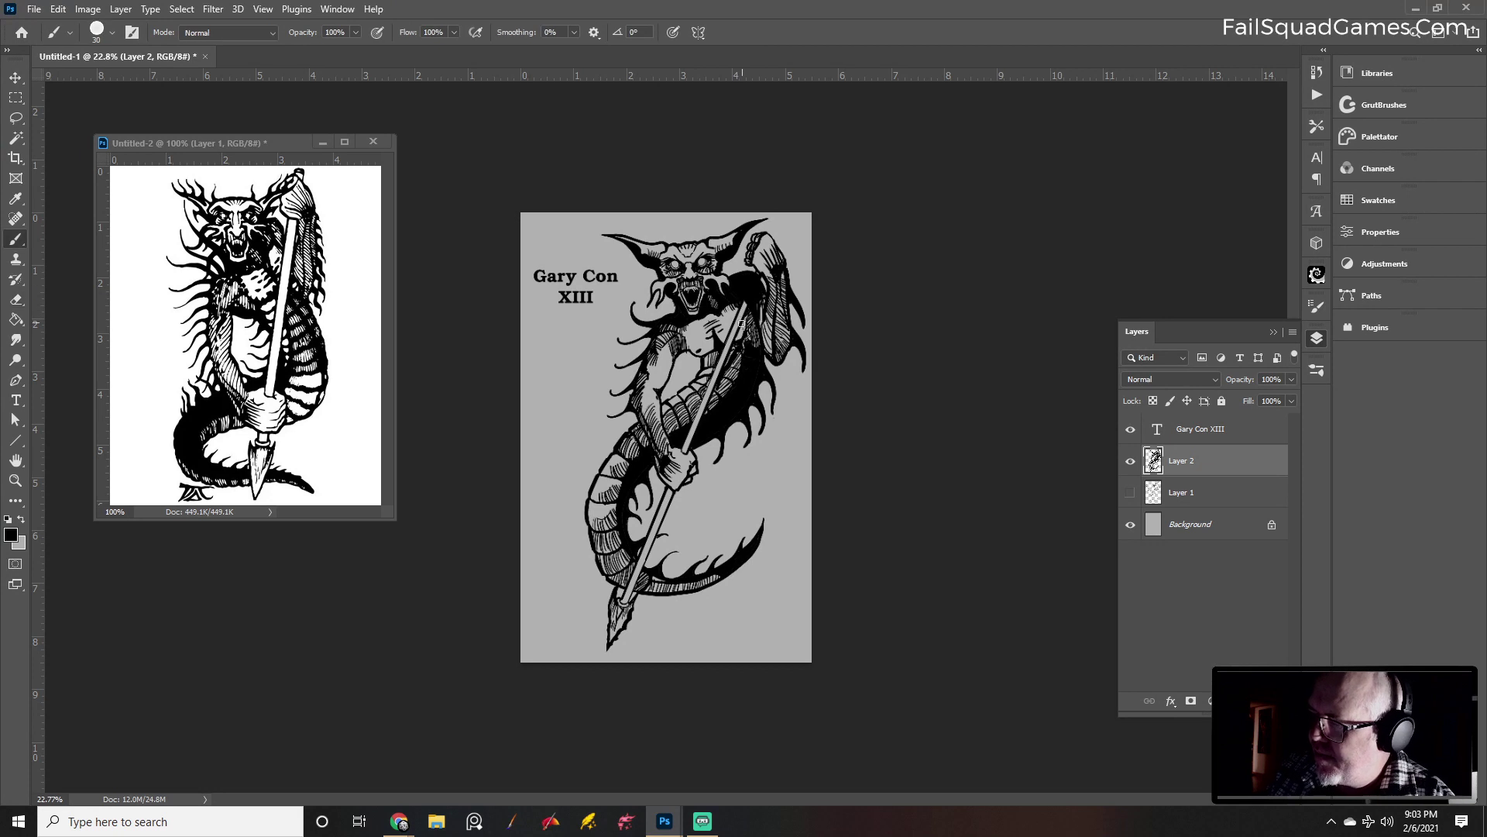
Clear the spear shaft between the two hands with the eraser at 30 and redraw its straight edges with brush size 20
{"action": "key", "text": "e"}
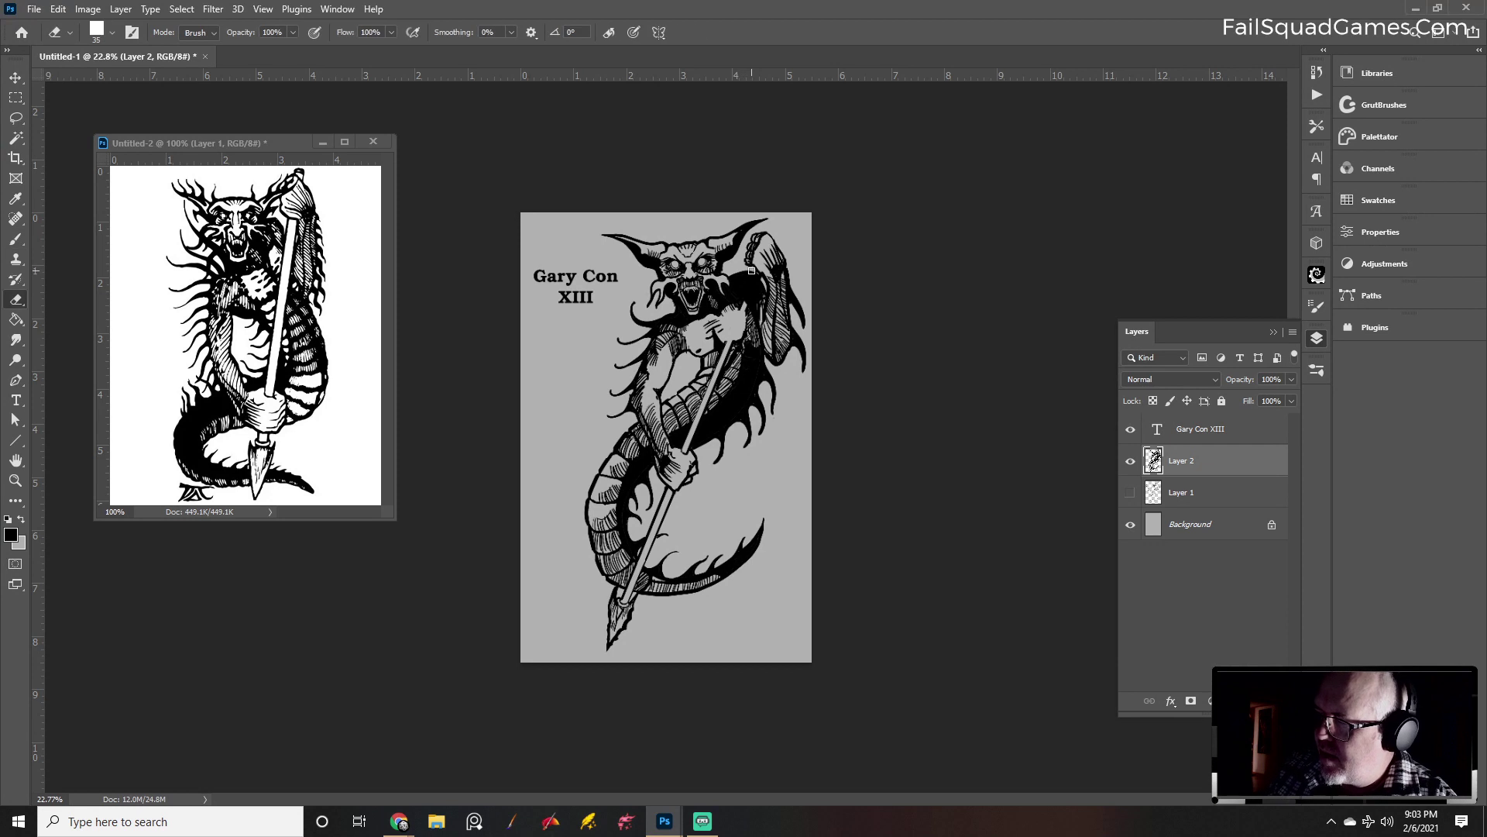
{"action": "key", "text": "bracketleft"}
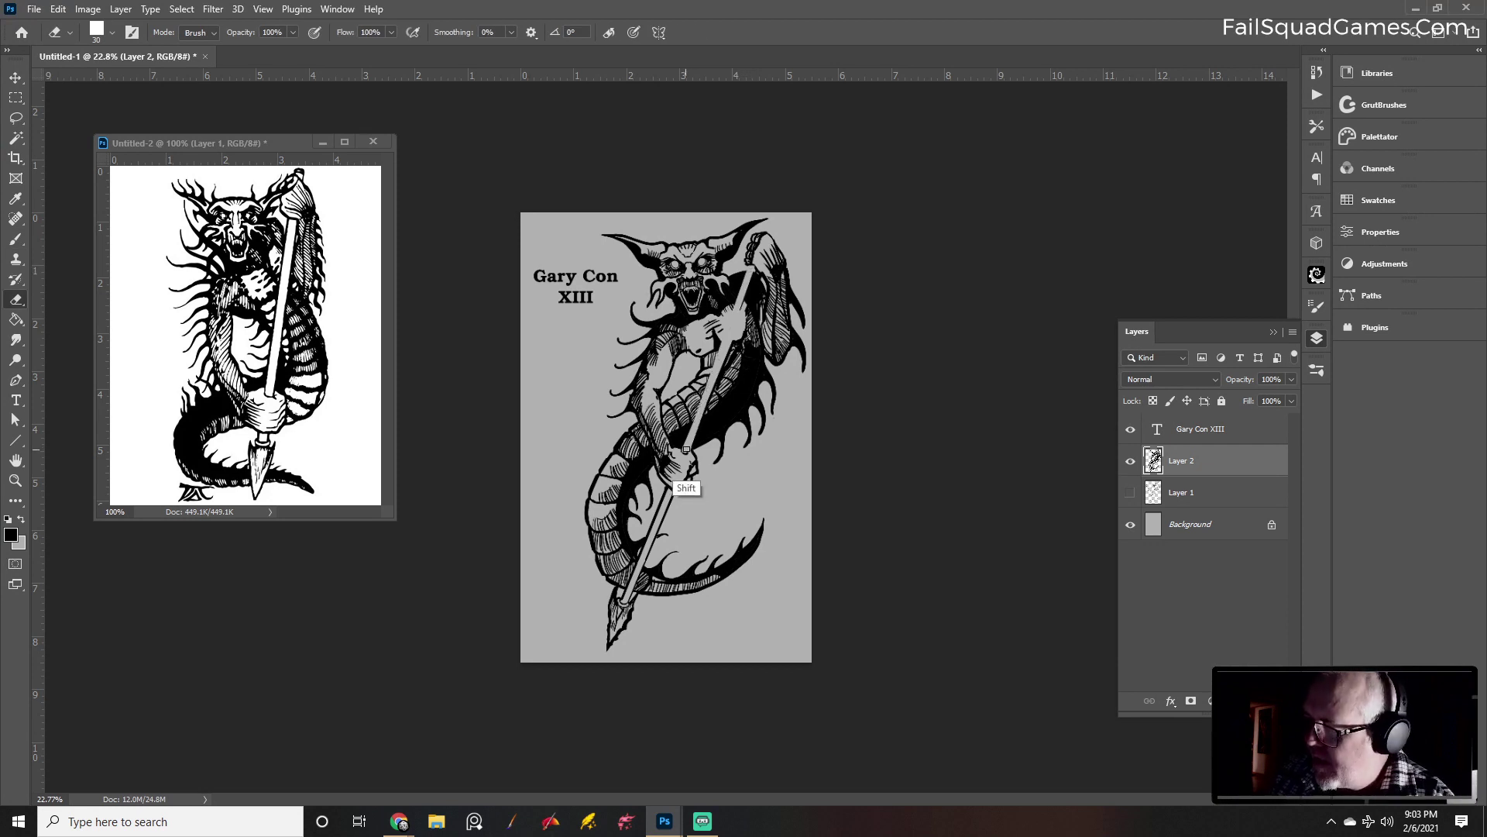
{"action": "key", "text": "b"}
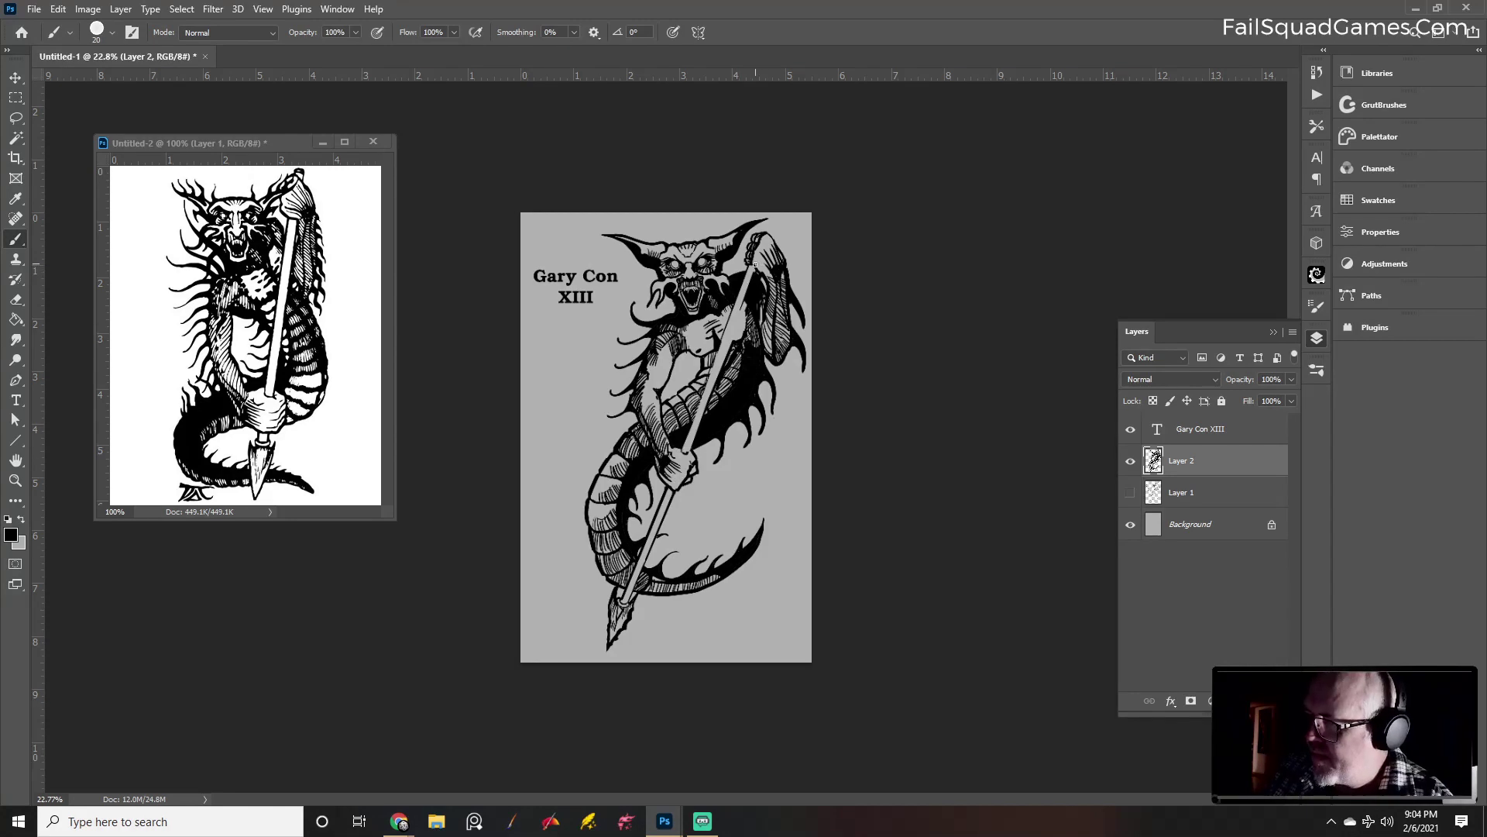
{"action": "key", "text": "shift"}
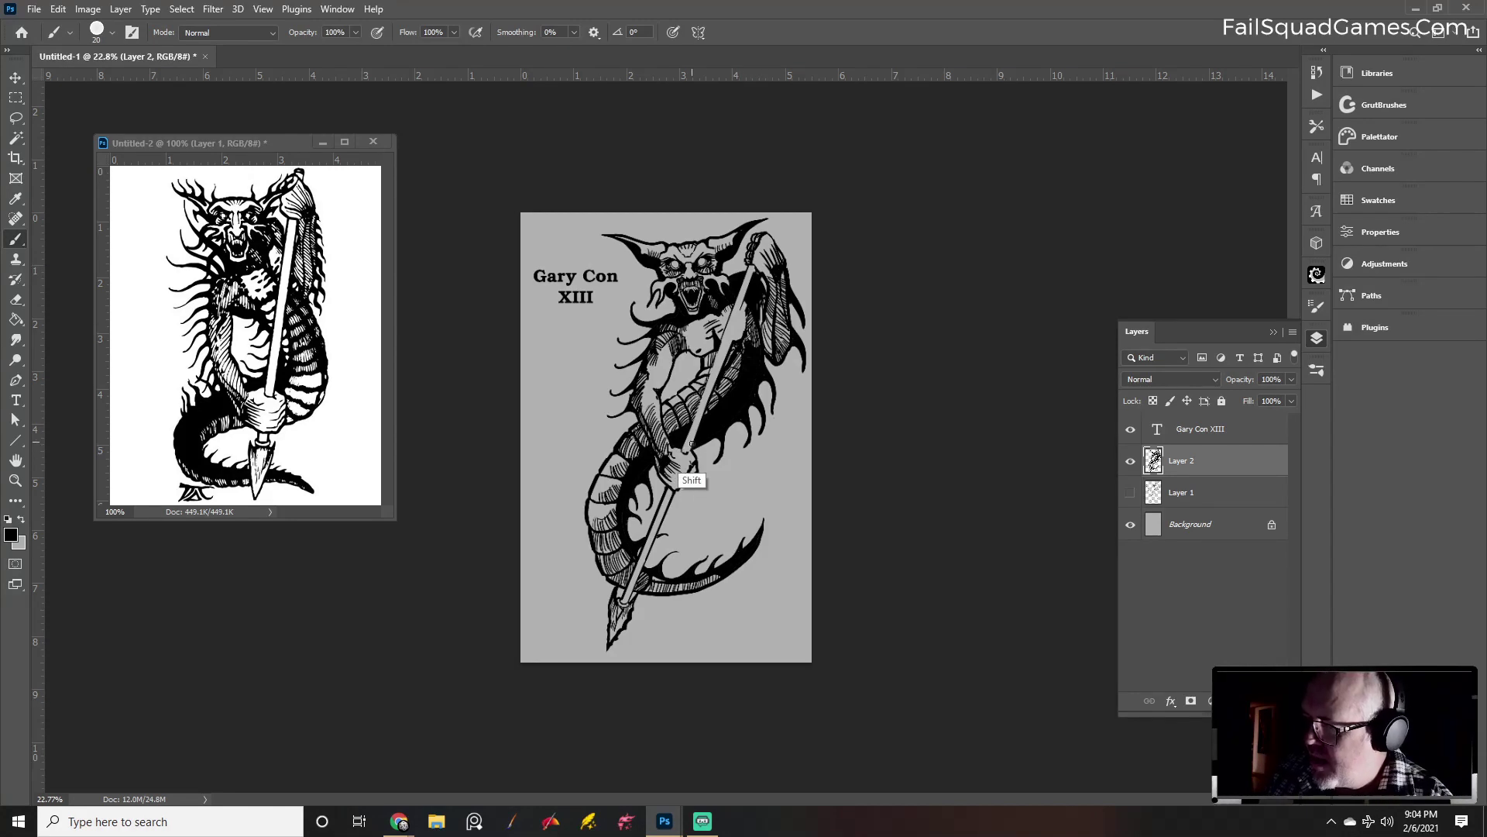
{"action": "left_click", "coordinate": [689, 451], "text": "shift"}
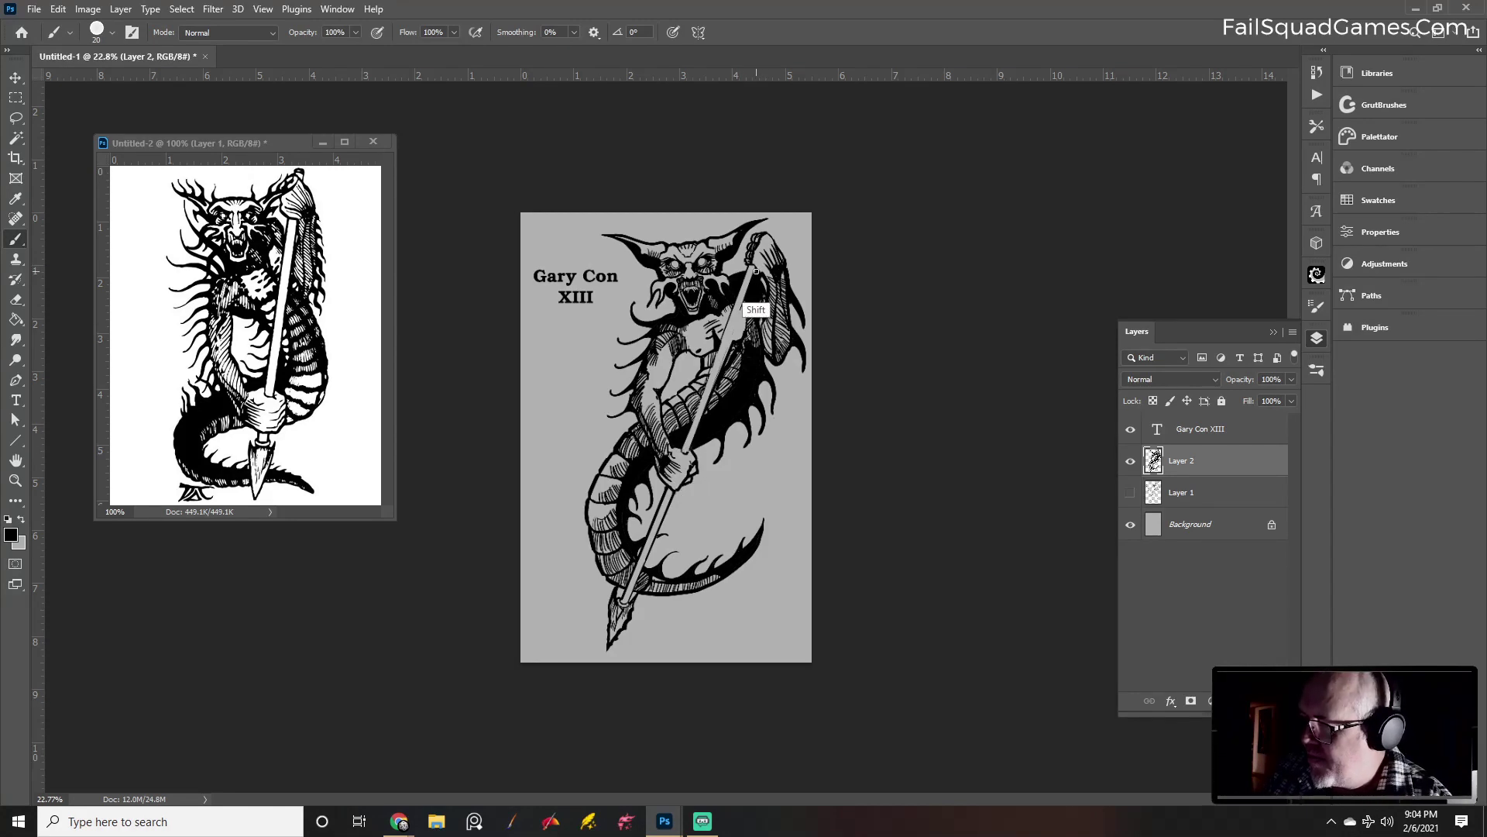
{"action": "left_click", "coordinate": [751, 309], "text": "shift"}
{"action": "left_click", "coordinate": [697, 484], "text": "shift"}
Reinforce the straight shaft edge between the hands with brush size 25 and draw the spear's butt end above the raised hand
{"action": "key", "text": "bracketright"}
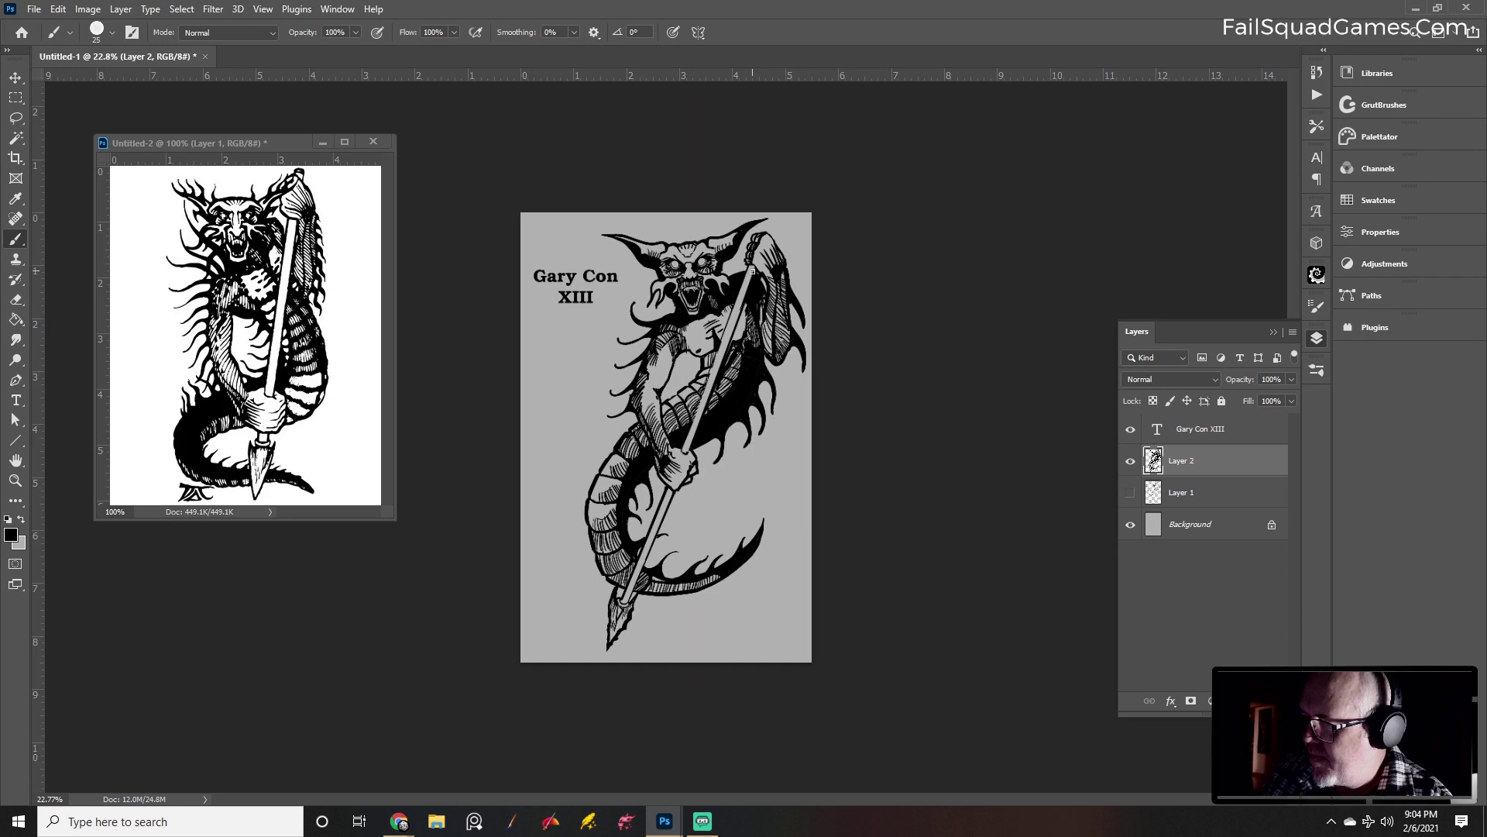
{"action": "left_click", "coordinate": [692, 443], "text": "shift"}
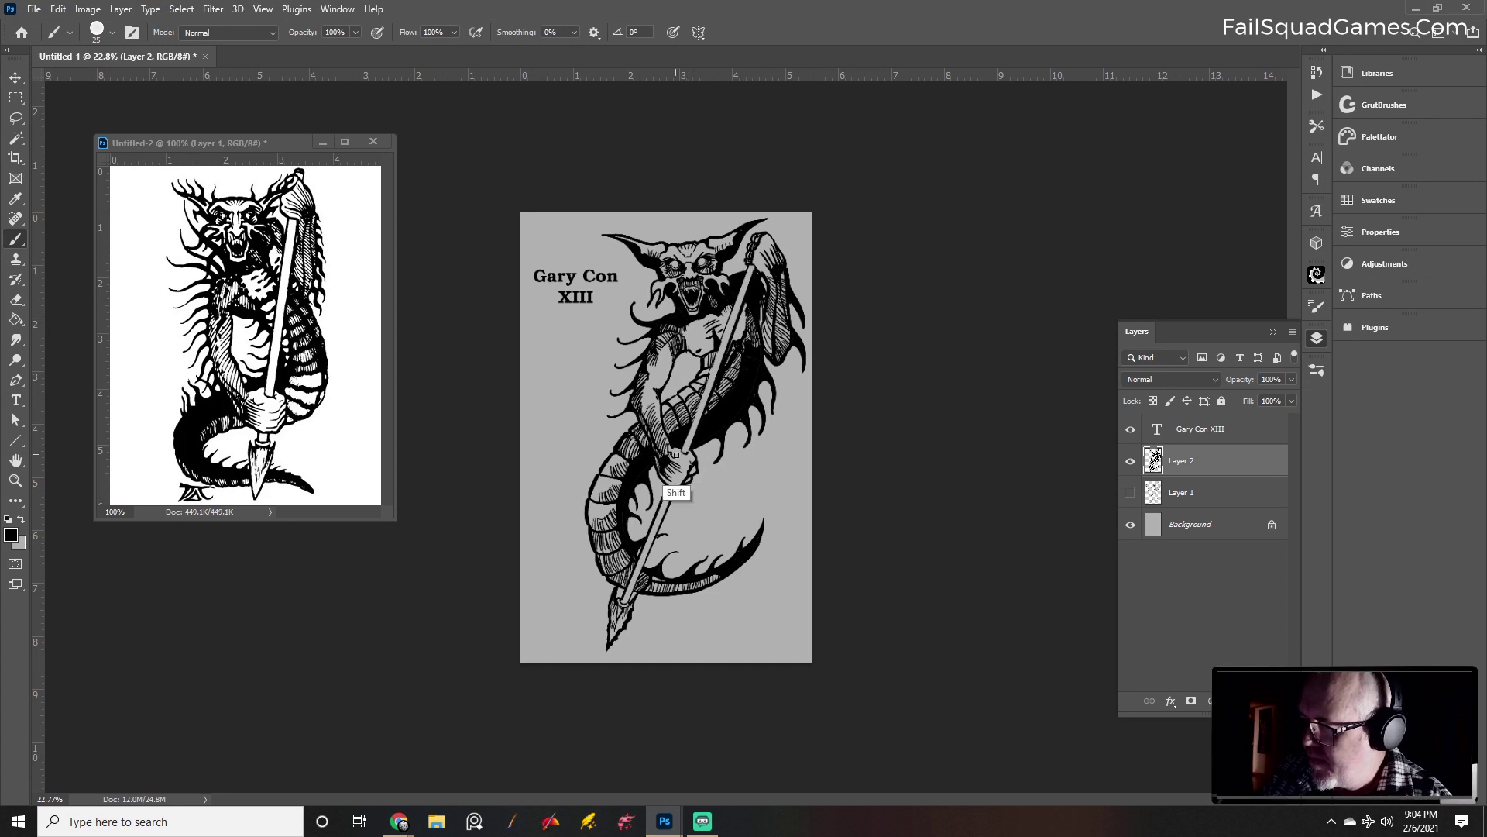
{"action": "left_click", "coordinate": [748, 266], "text": "shift"}
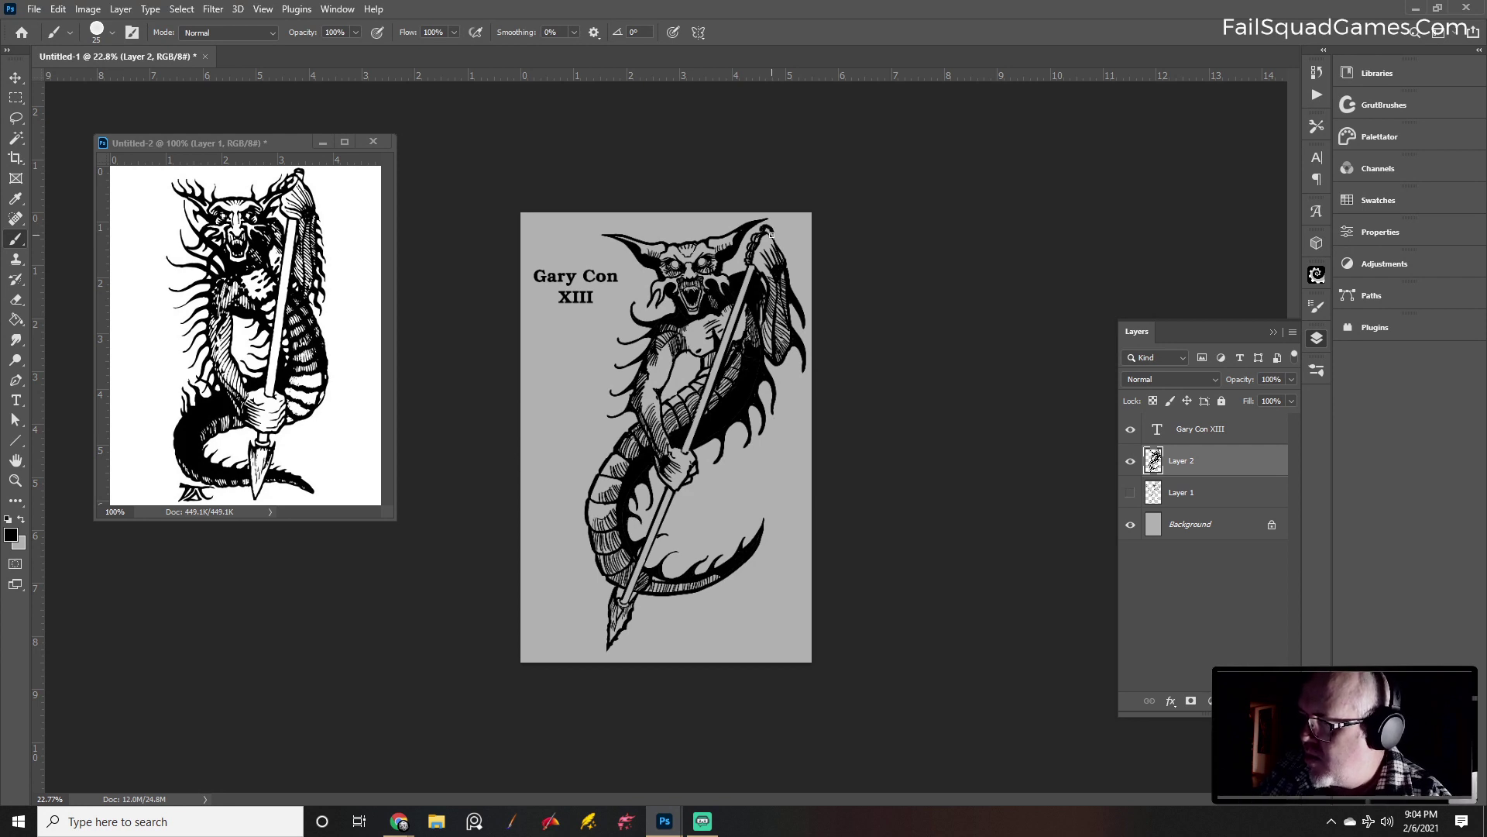
{"action": "key", "text": "e"}
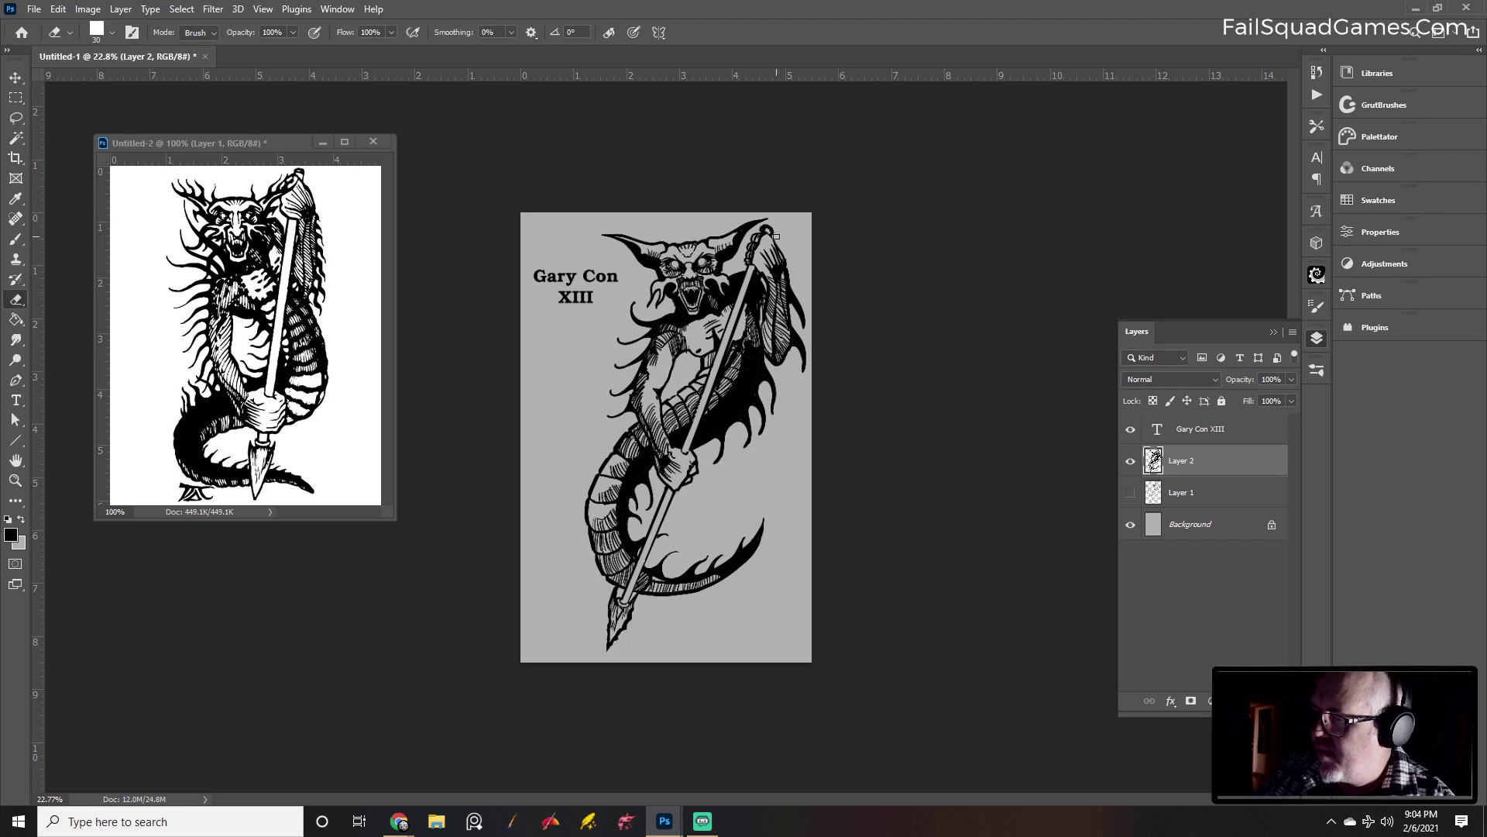
{"action": "key", "text": "b"}
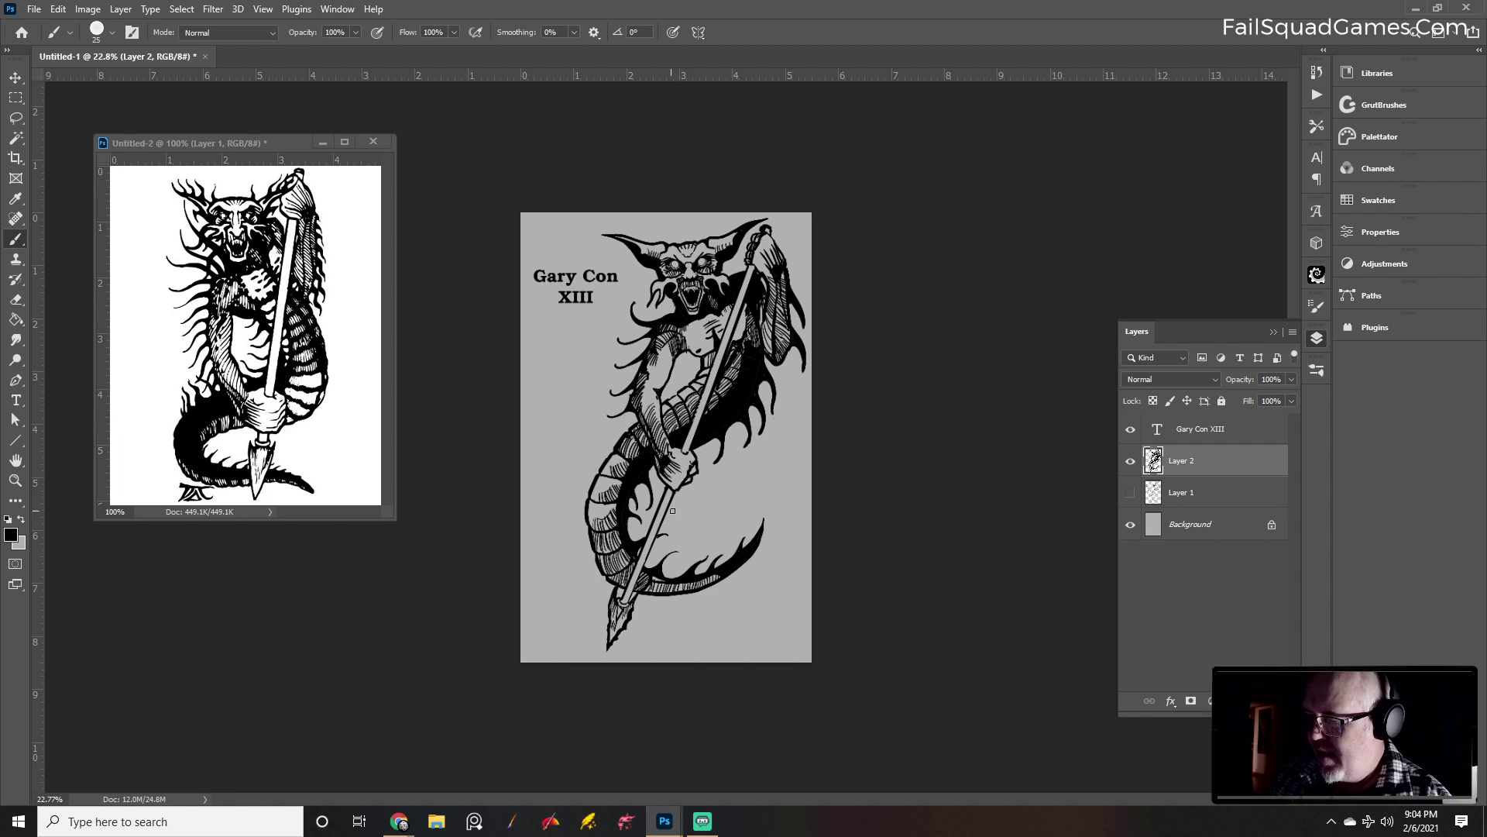
Erase the spear shaft from below the lower gripping hand down to the tail with the eraser at 25
{"action": "key", "text": "e"}
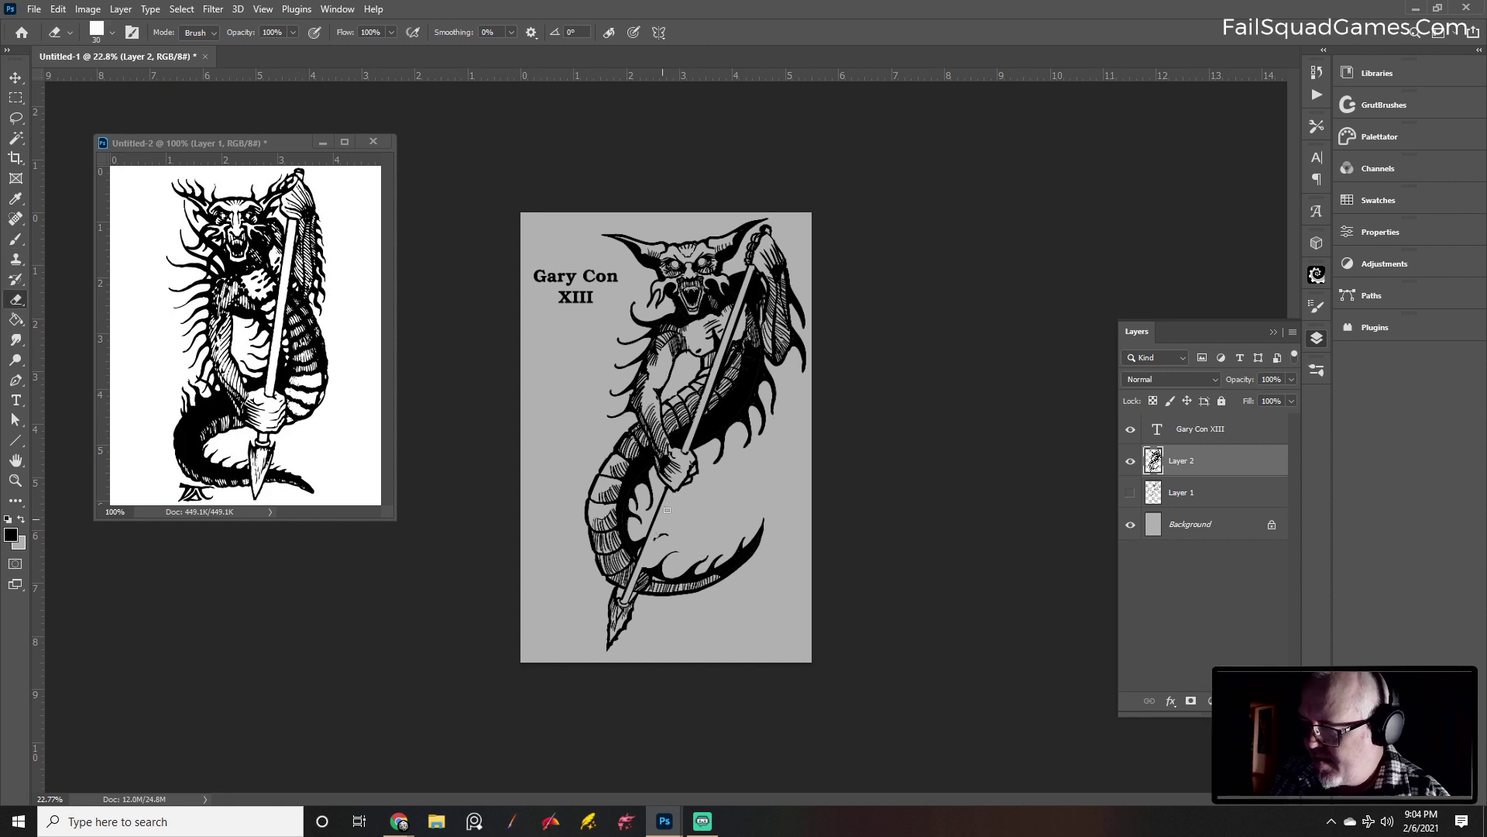
{"action": "key", "text": "b"}
{"action": "key", "text": "e"}
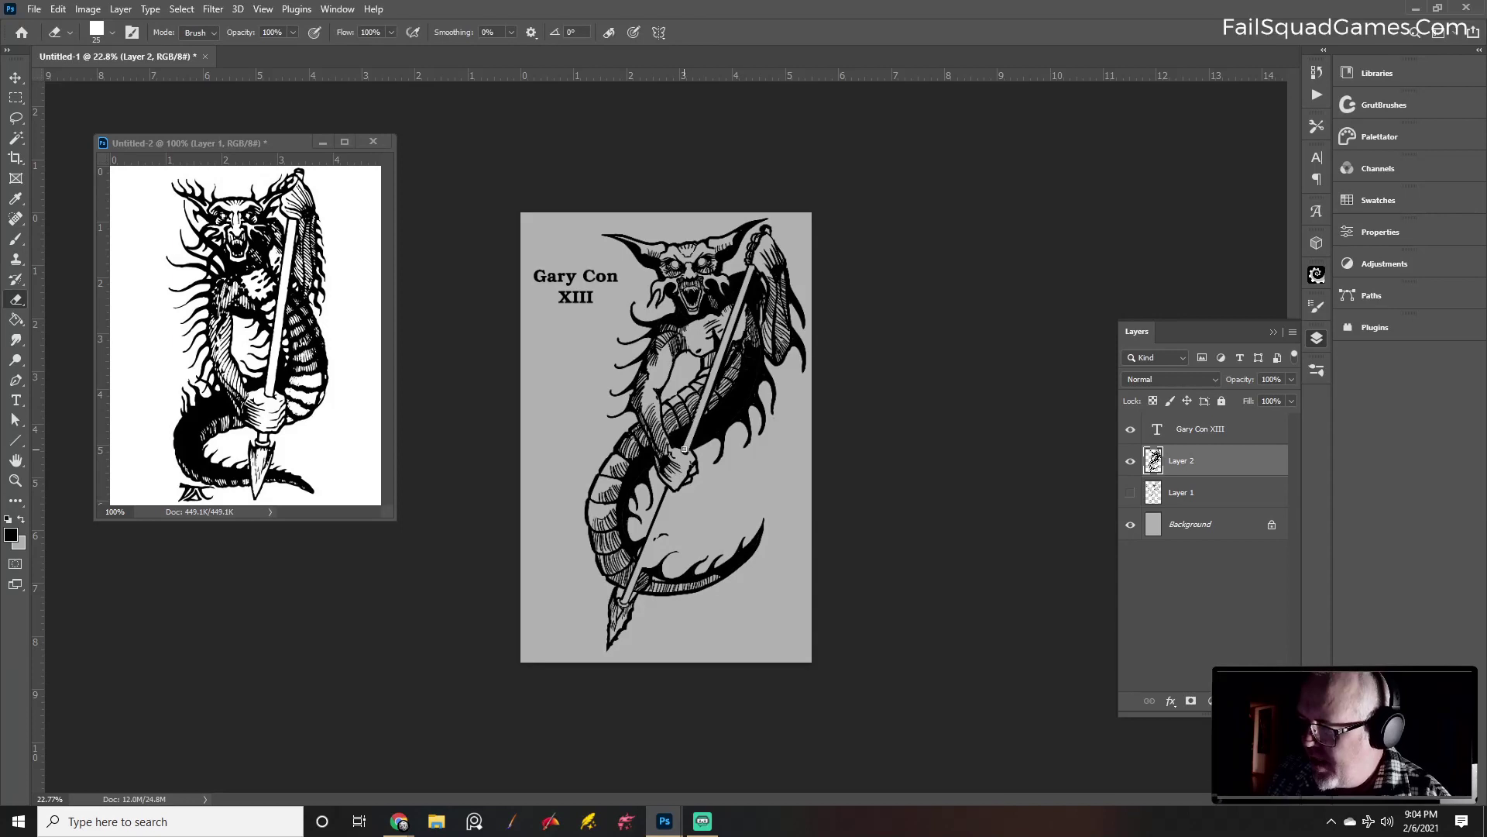
{"action": "left_click_drag", "start_coordinate": [668, 490], "coordinate": [637, 556]}
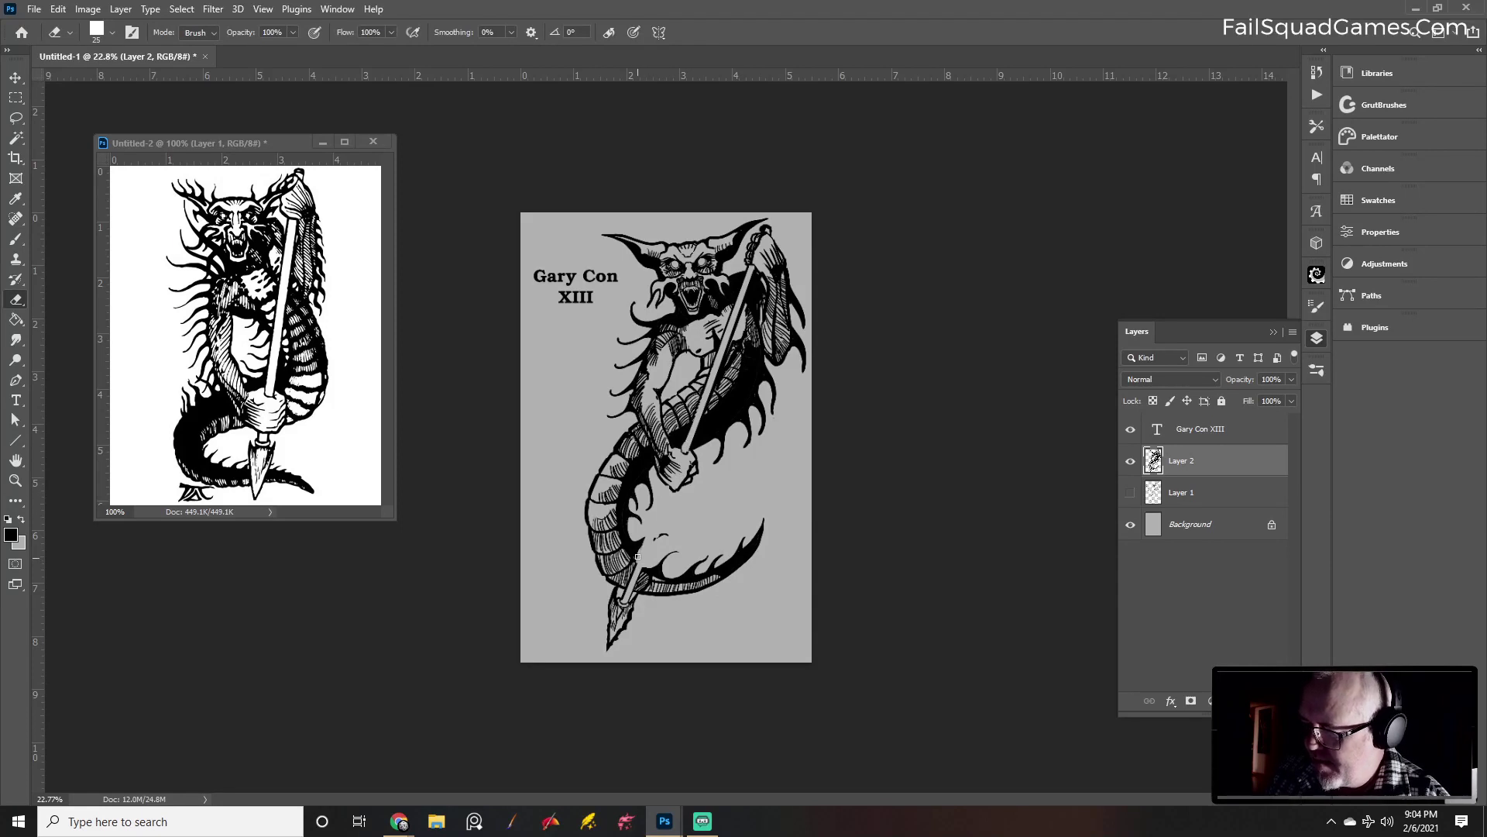
{"action": "key", "text": "b"}
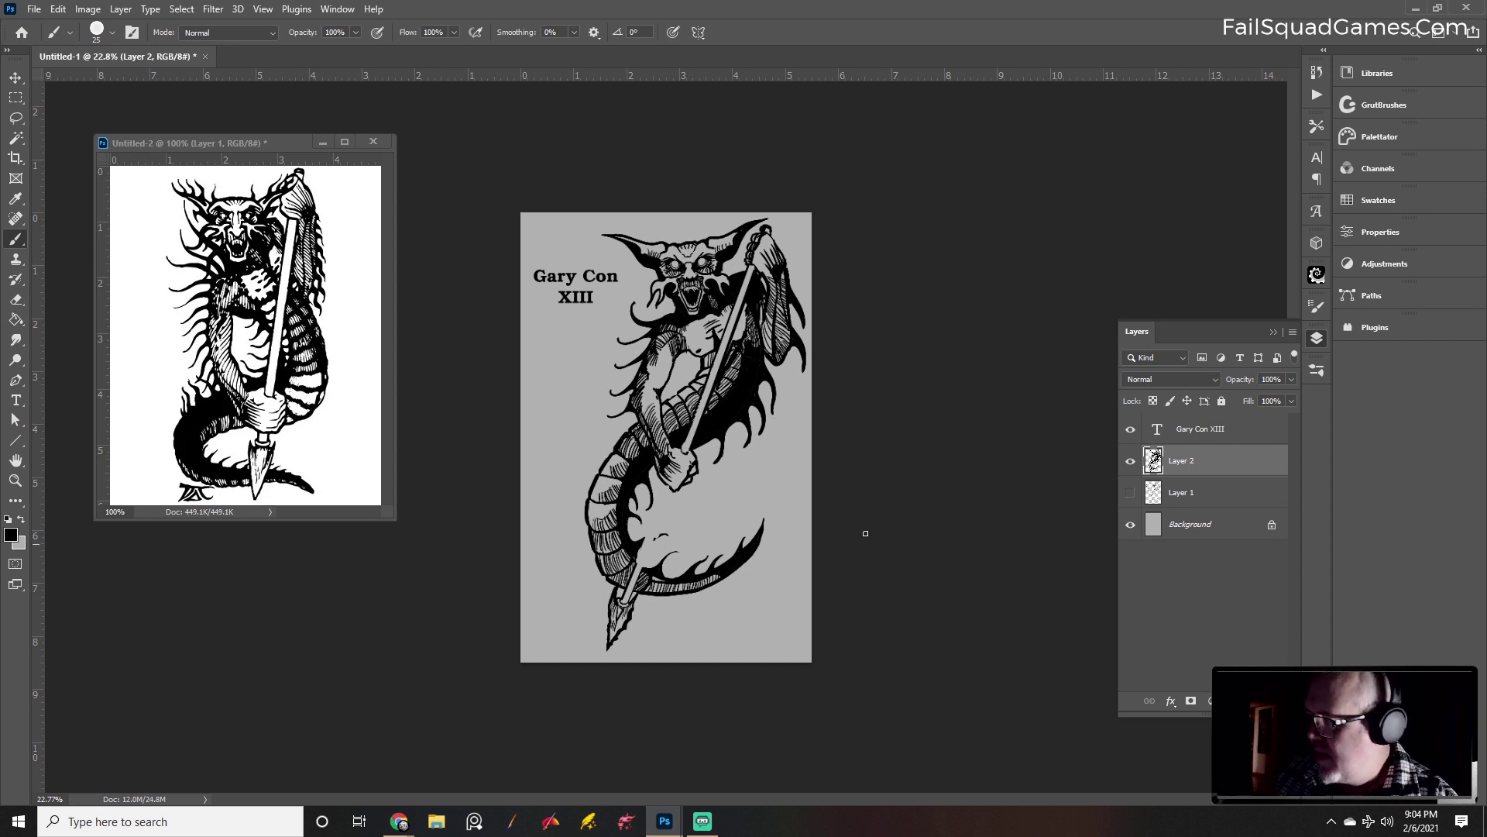
Add a new layer above Layer 2 and draw straight shaft lines from the raised hand to the spearhead with brush size 25
{"action": "key", "text": "ctrl+shift+alt+n"}
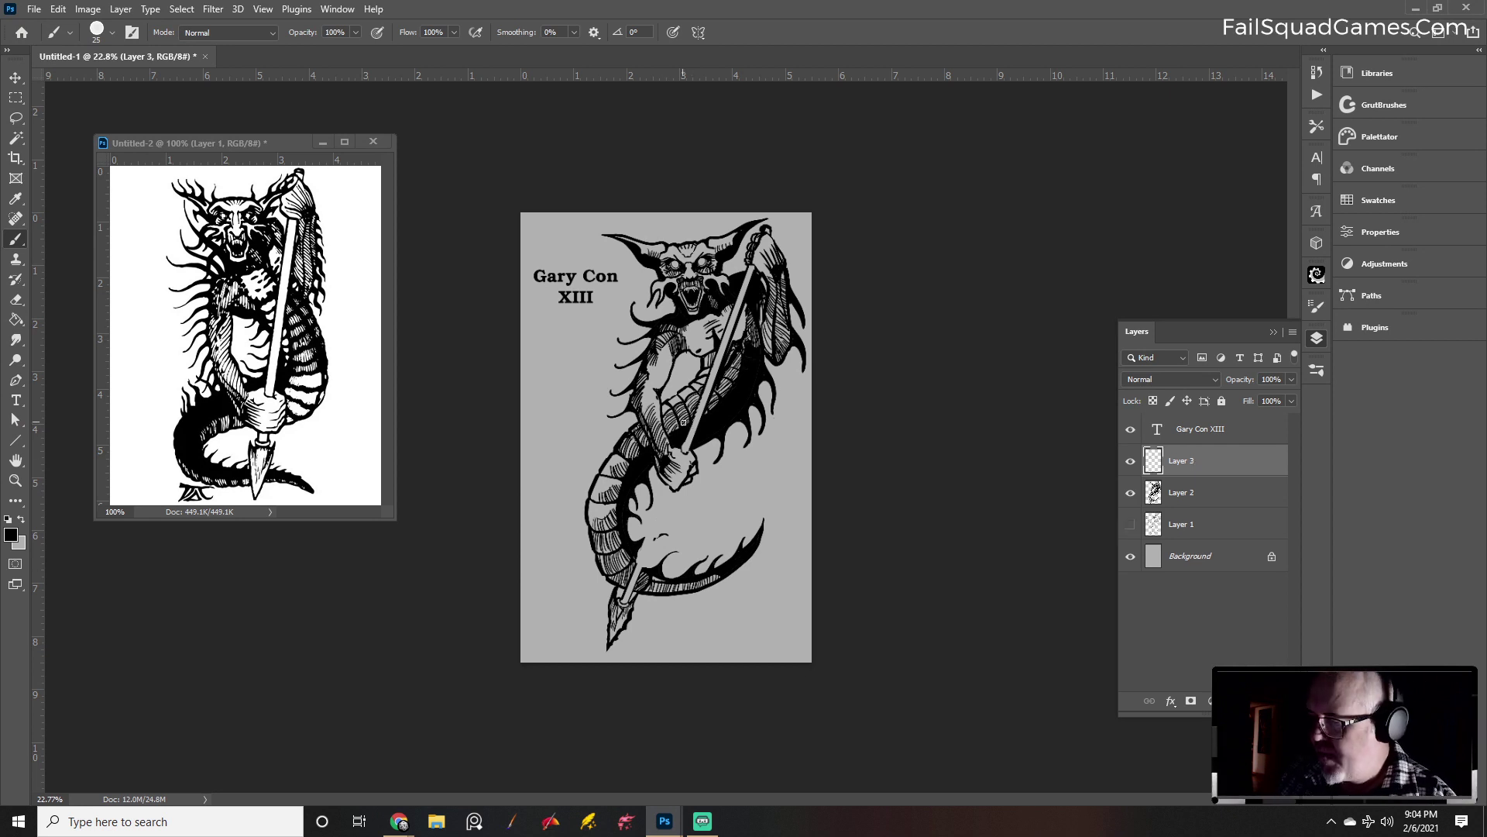
{"action": "left_click", "coordinate": [683, 422]}
{"action": "left_click", "coordinate": [627, 593], "text": "shift"}
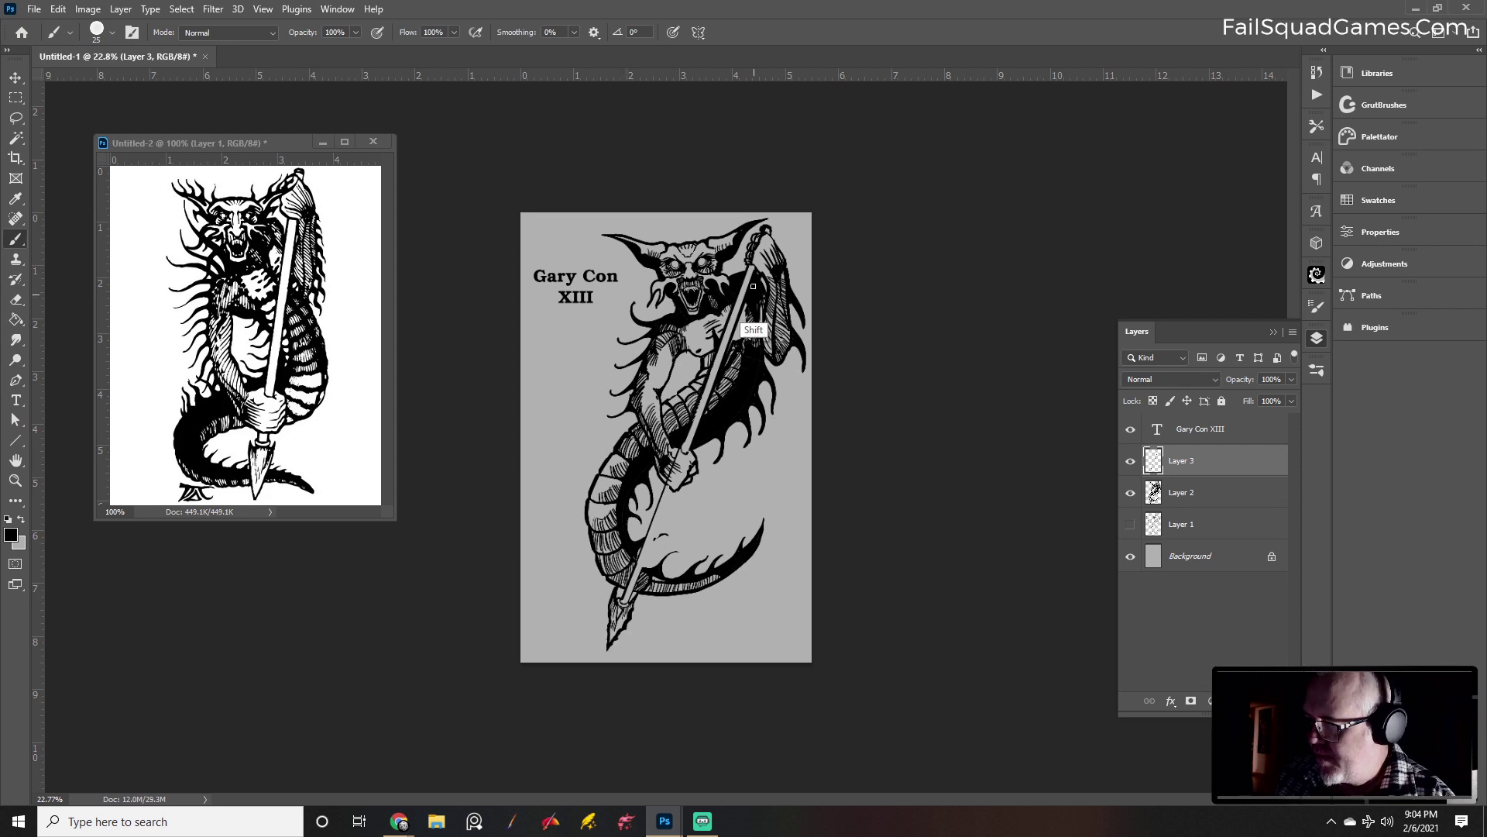
{"action": "left_click", "coordinate": [628, 601], "text": "shift"}
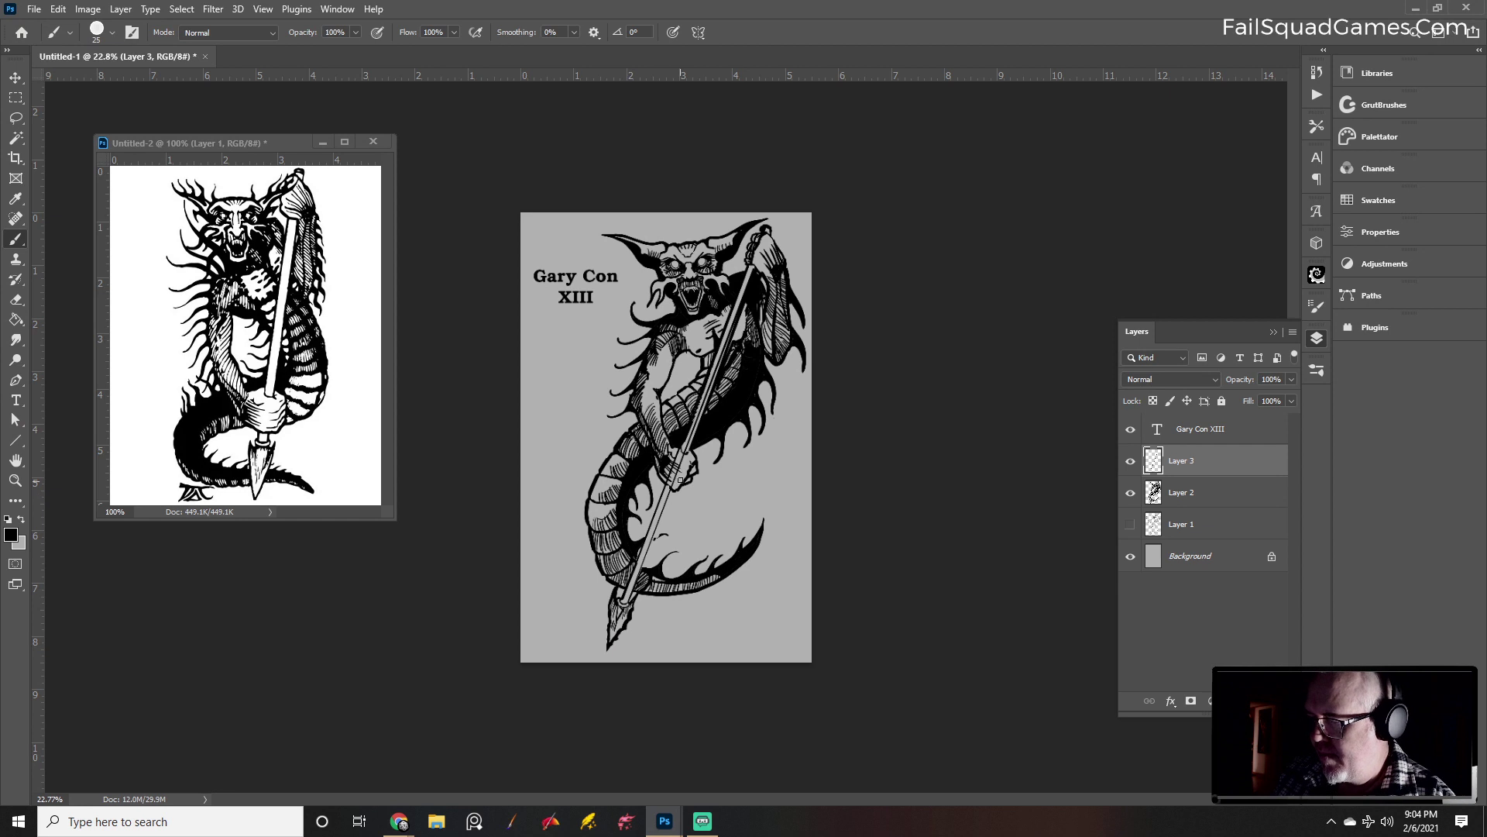
Erase the new shaft lines where they cross the lower hand and the shaft above it, with the eraser at 40 and 30
{"action": "key", "text": "e"}
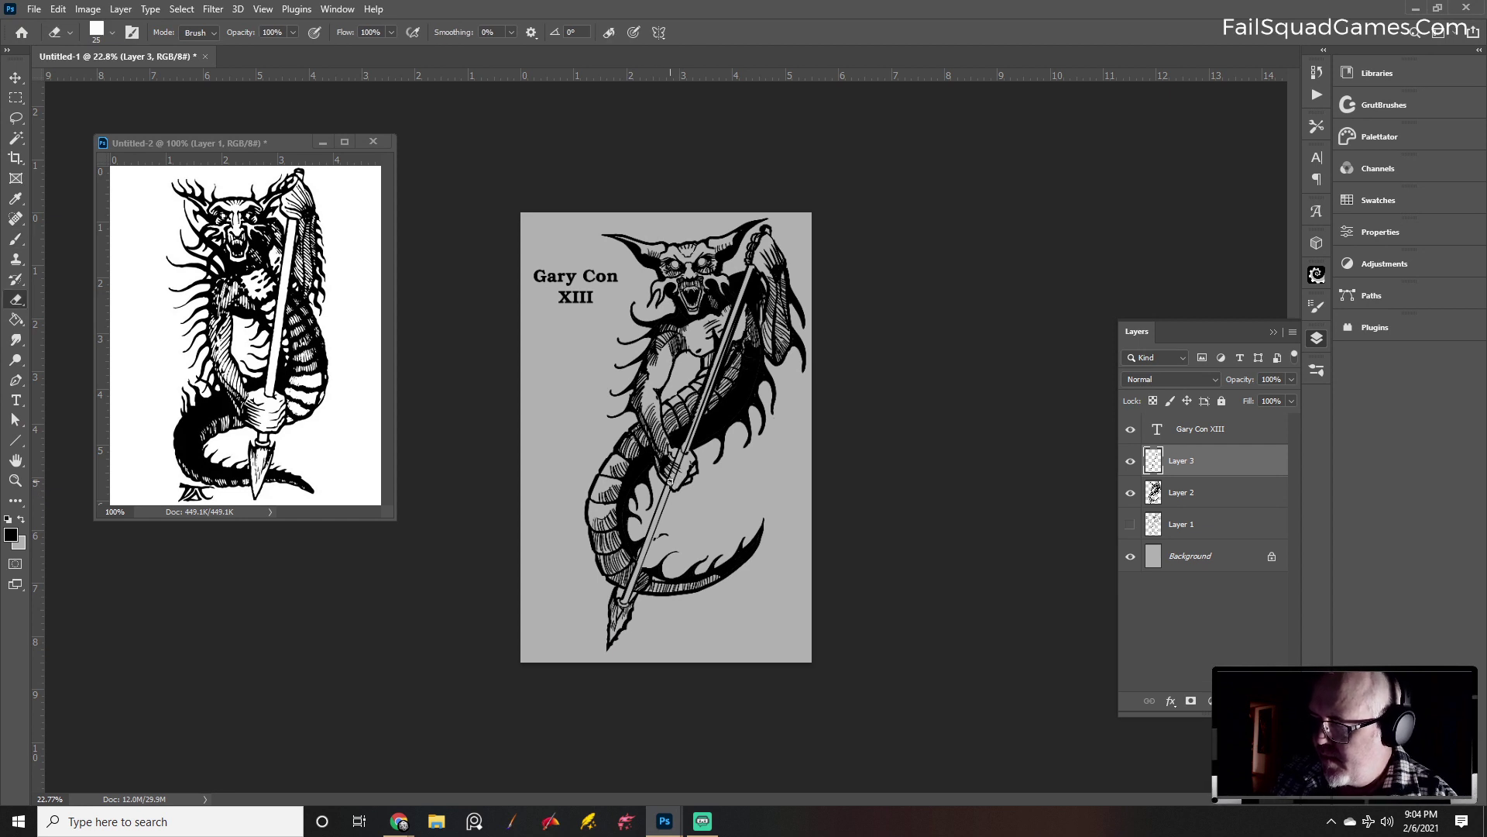
{"action": "key", "text": "bracketright"}
{"action": "key", "text": "bracketright"}
{"action": "key", "text": "bracketright"}
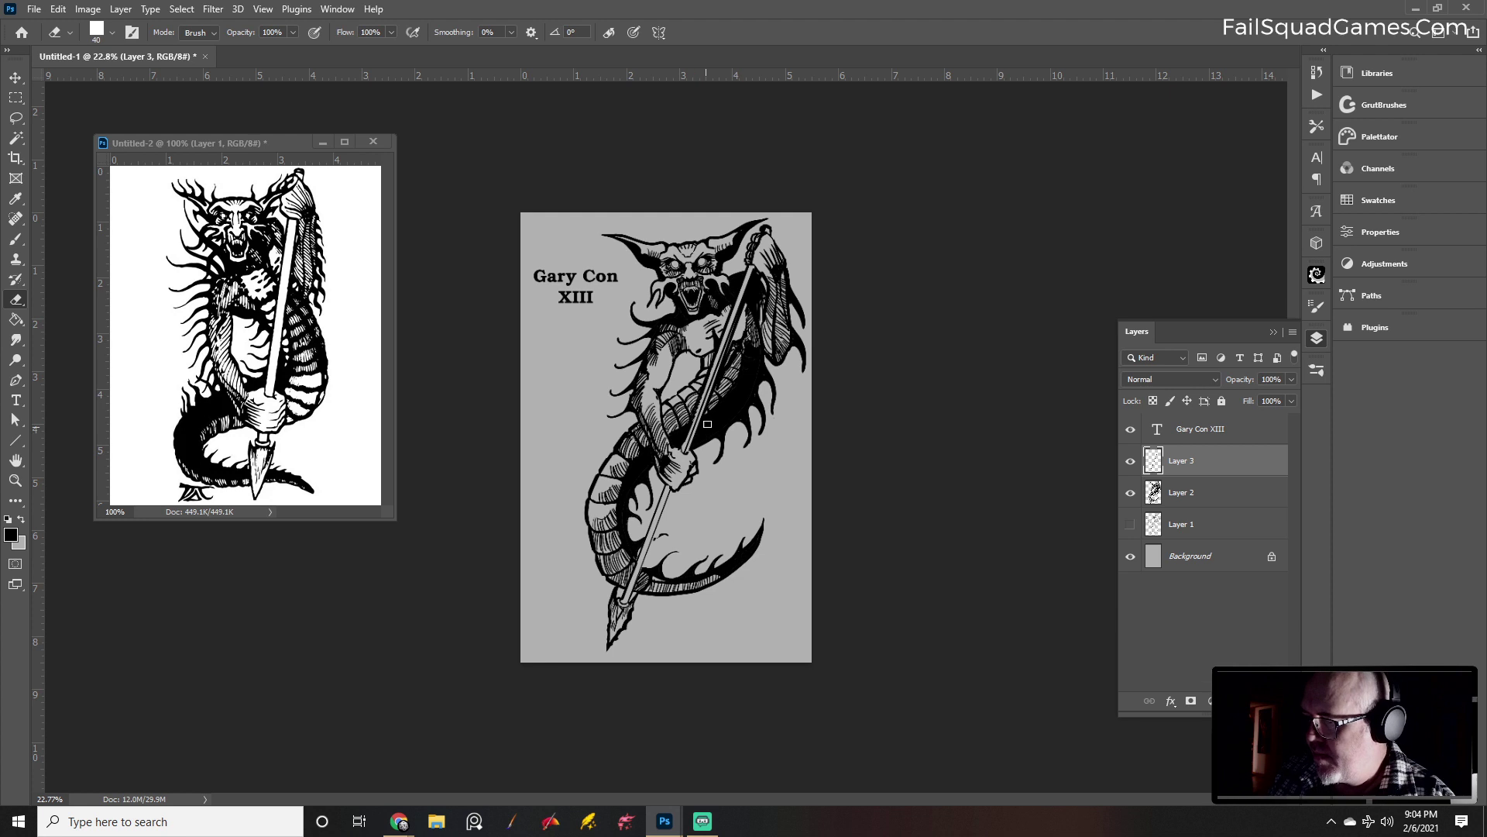
{"action": "key", "text": "bracketleft"}
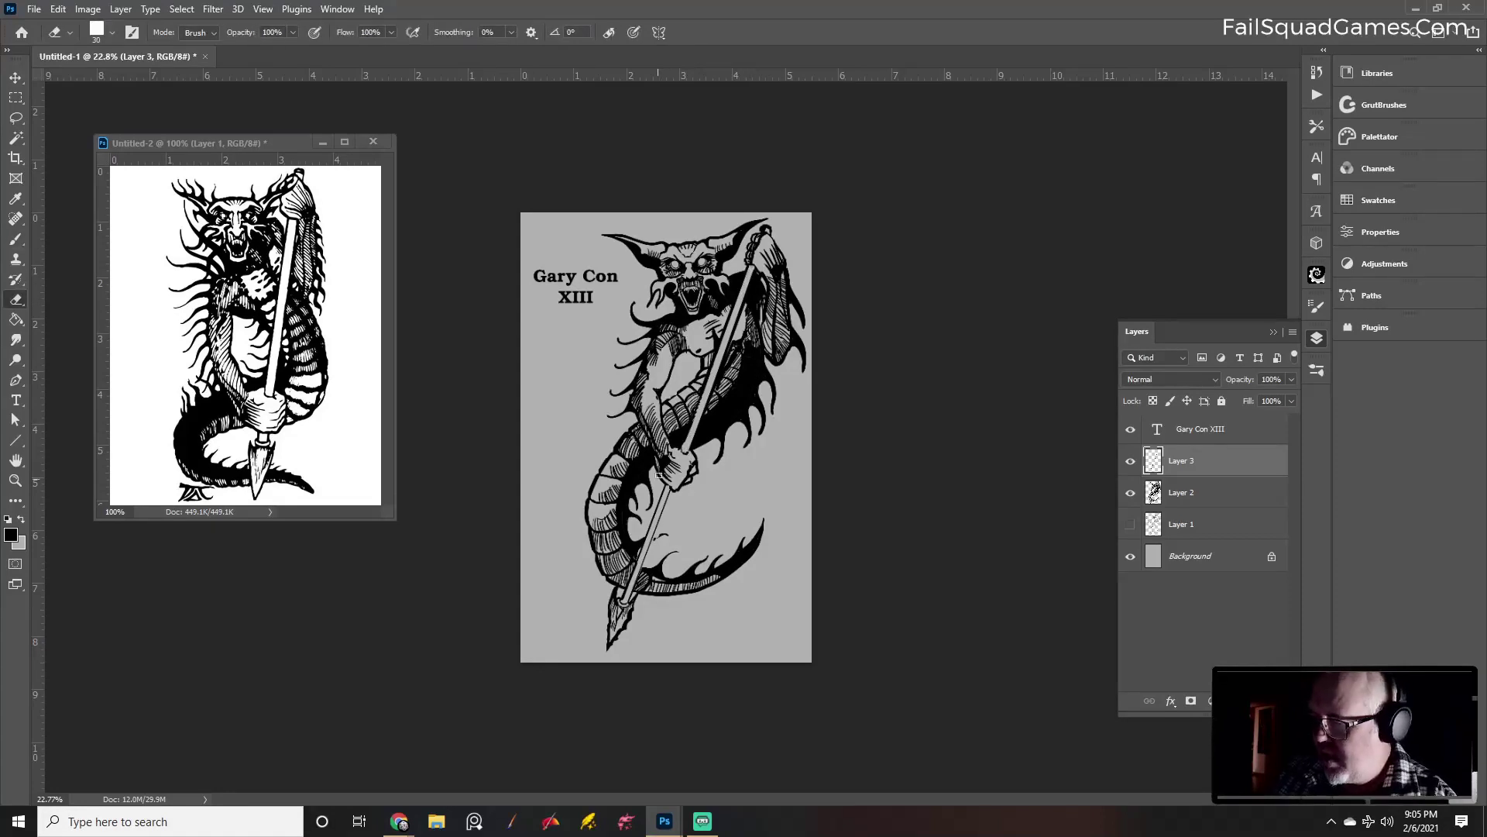
Thicken the shaft edge below the lower hand with a straight brush size 20 stroke and merge Layer 3 down into Layer 2
{"action": "key", "text": "b"}
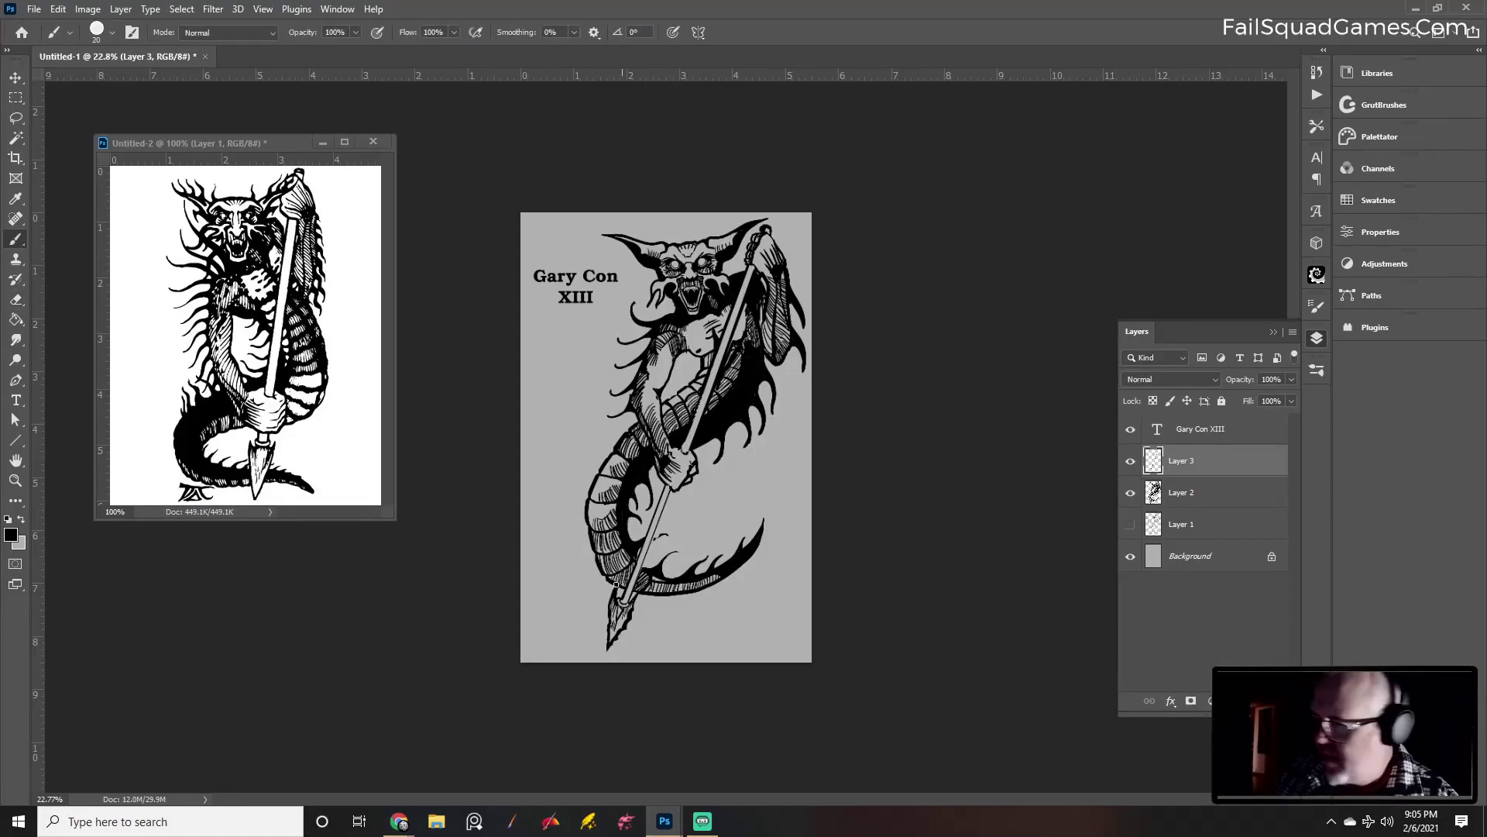
{"action": "key", "text": "shift"}
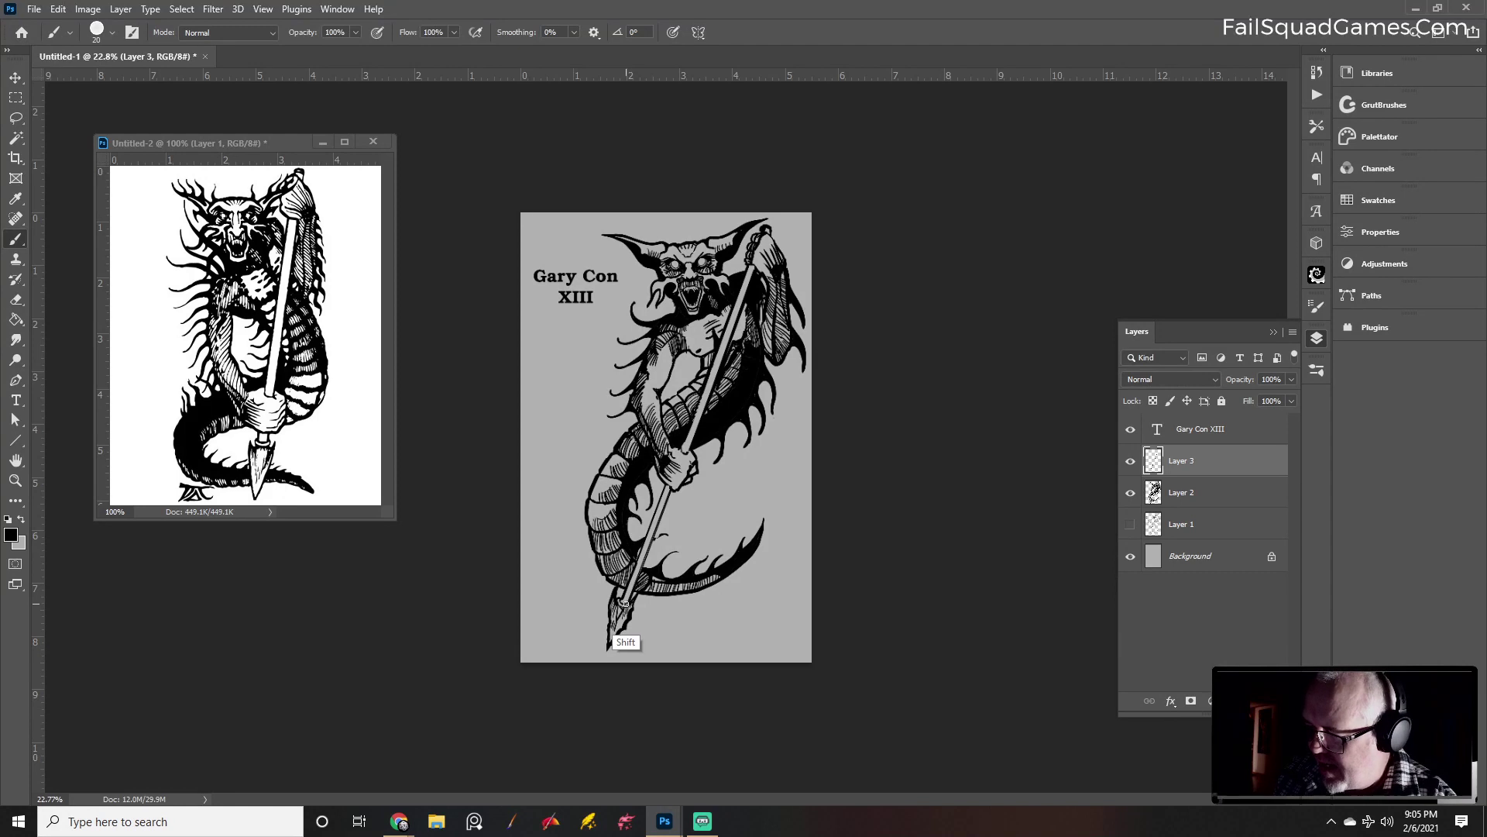
{"action": "left_click", "coordinate": [668, 499], "text": "shift"}
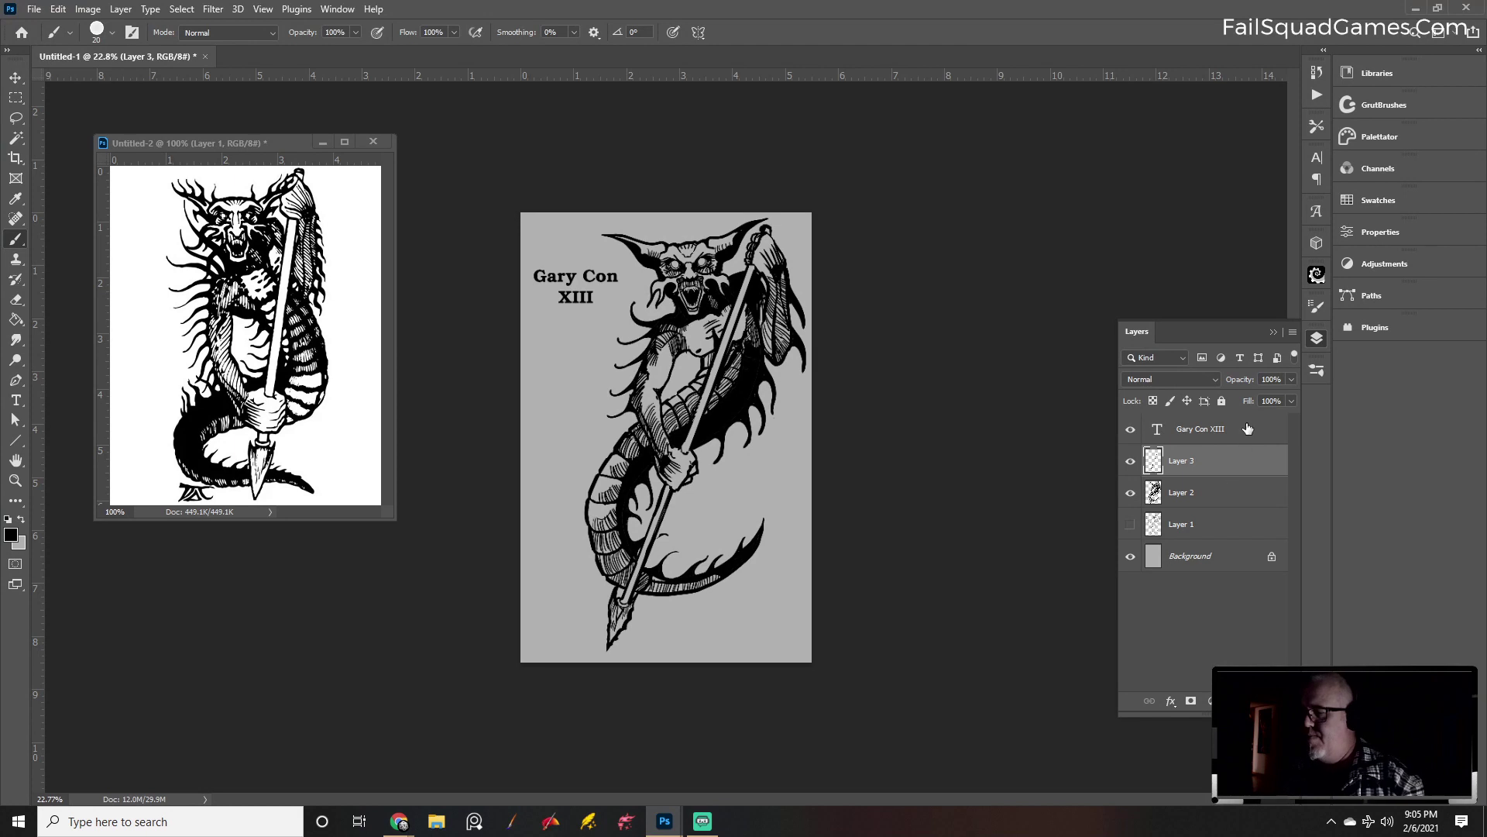
{"action": "right_click", "coordinate": [1222, 461]}
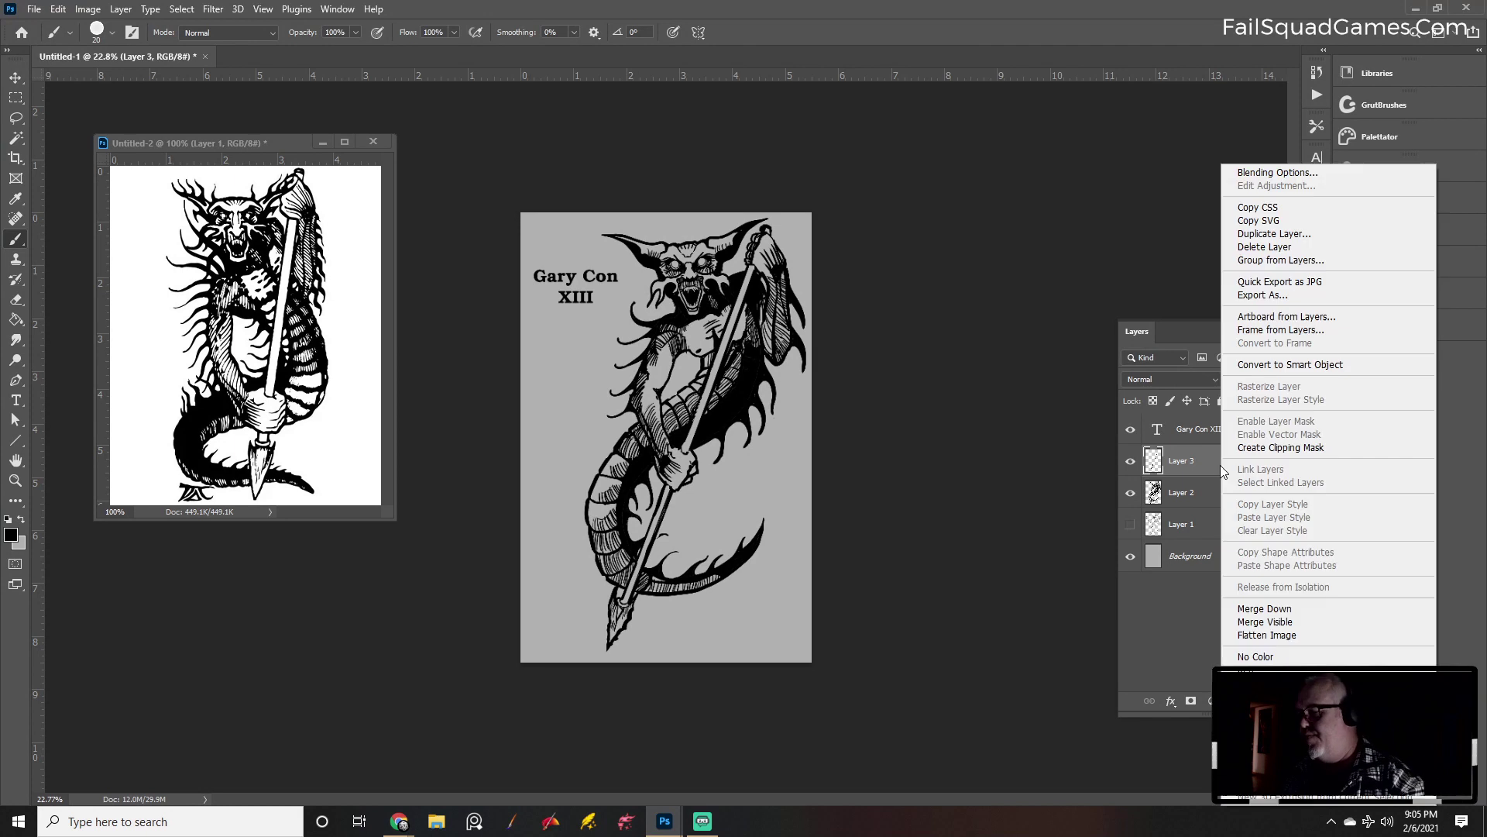
{"action": "left_click", "coordinate": [1283, 609]}
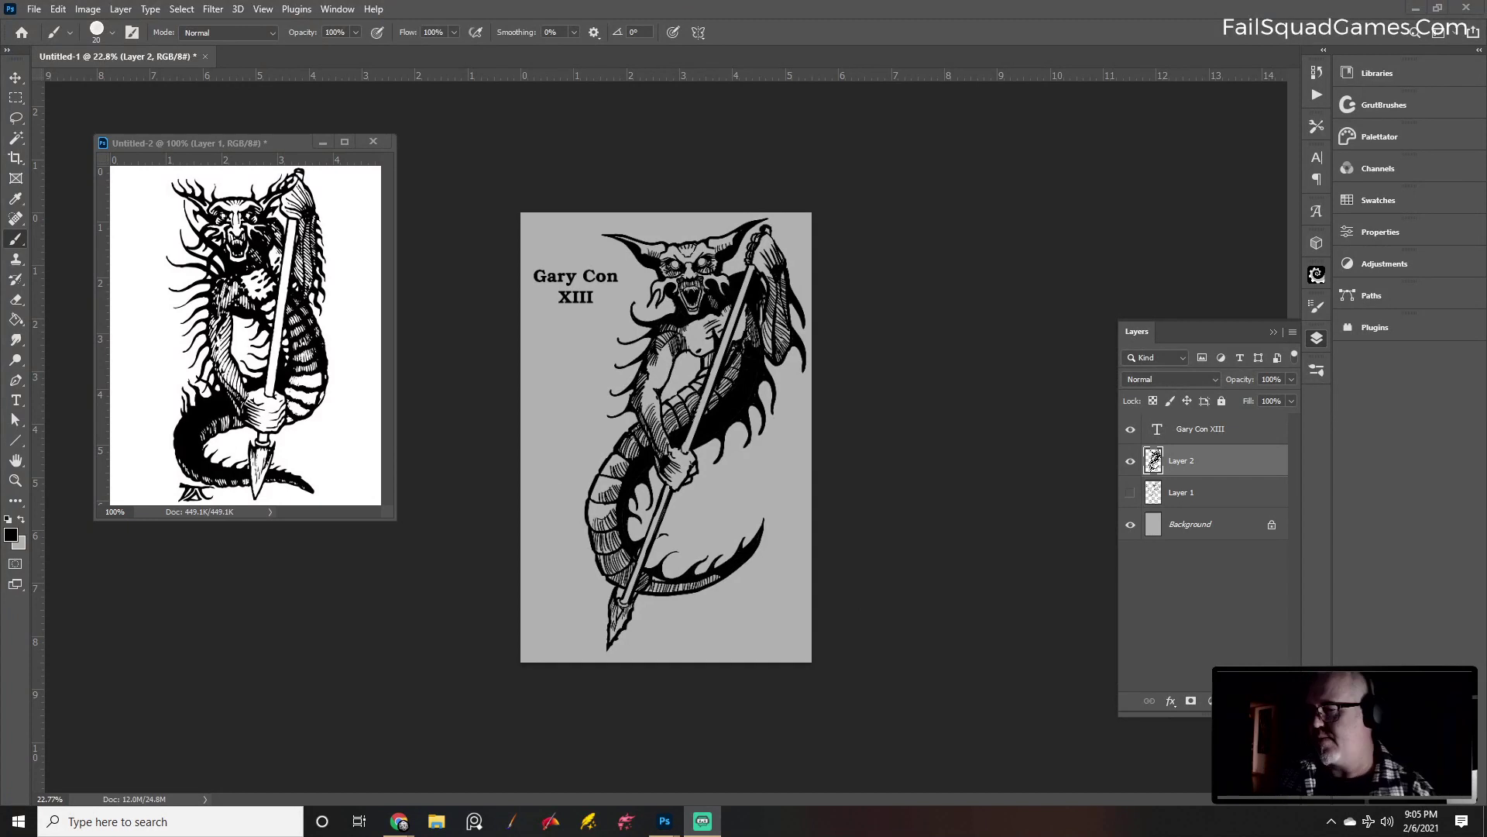
Return to the illustration on Layer 2 and set the brush size to 15
{"action": "left_click", "coordinate": [754, 500]}
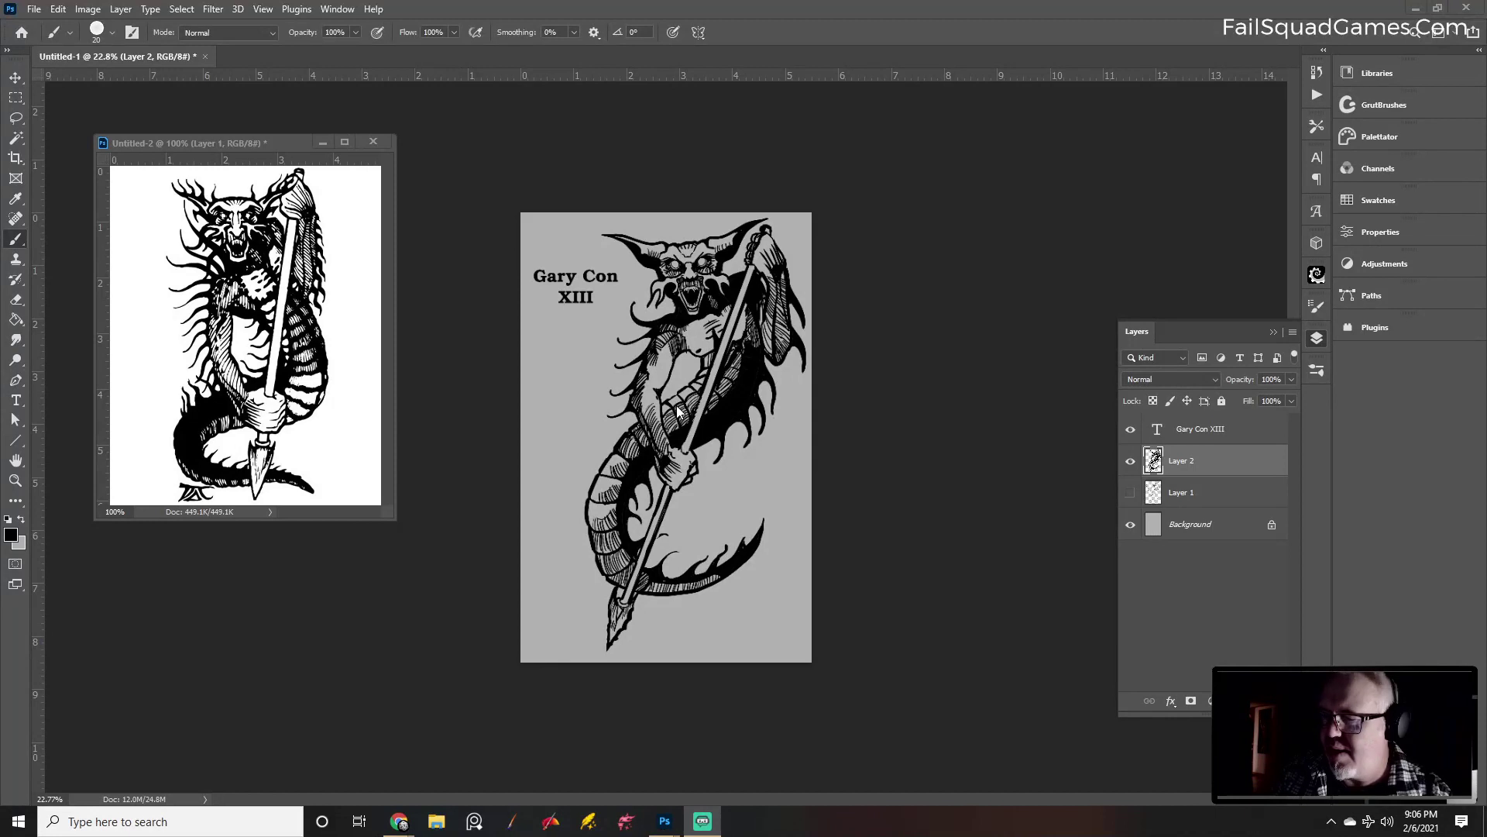
{"action": "key", "text": "bracketleft"}
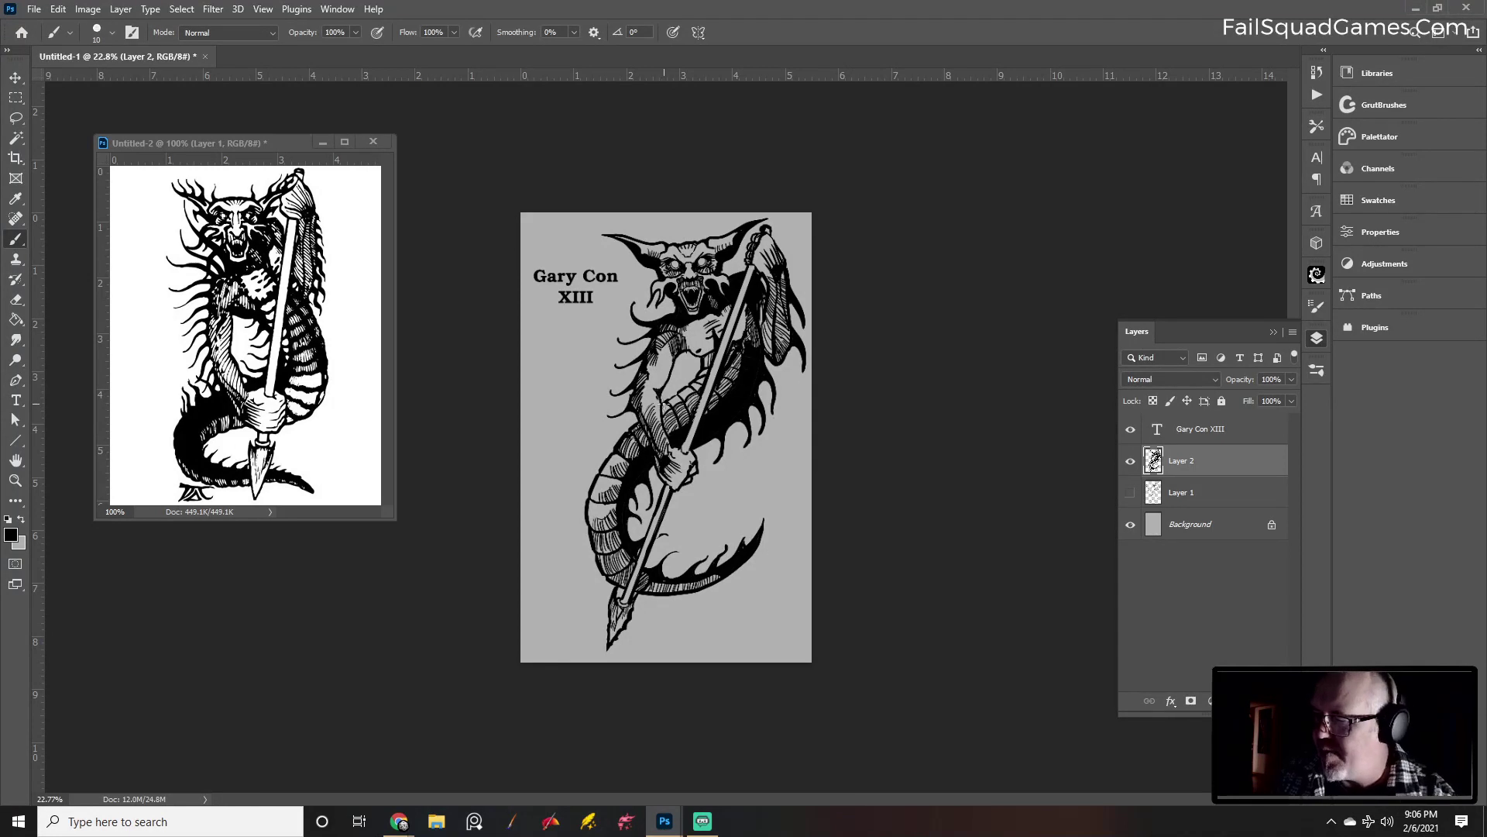
{"action": "key", "text": "bracketright"}
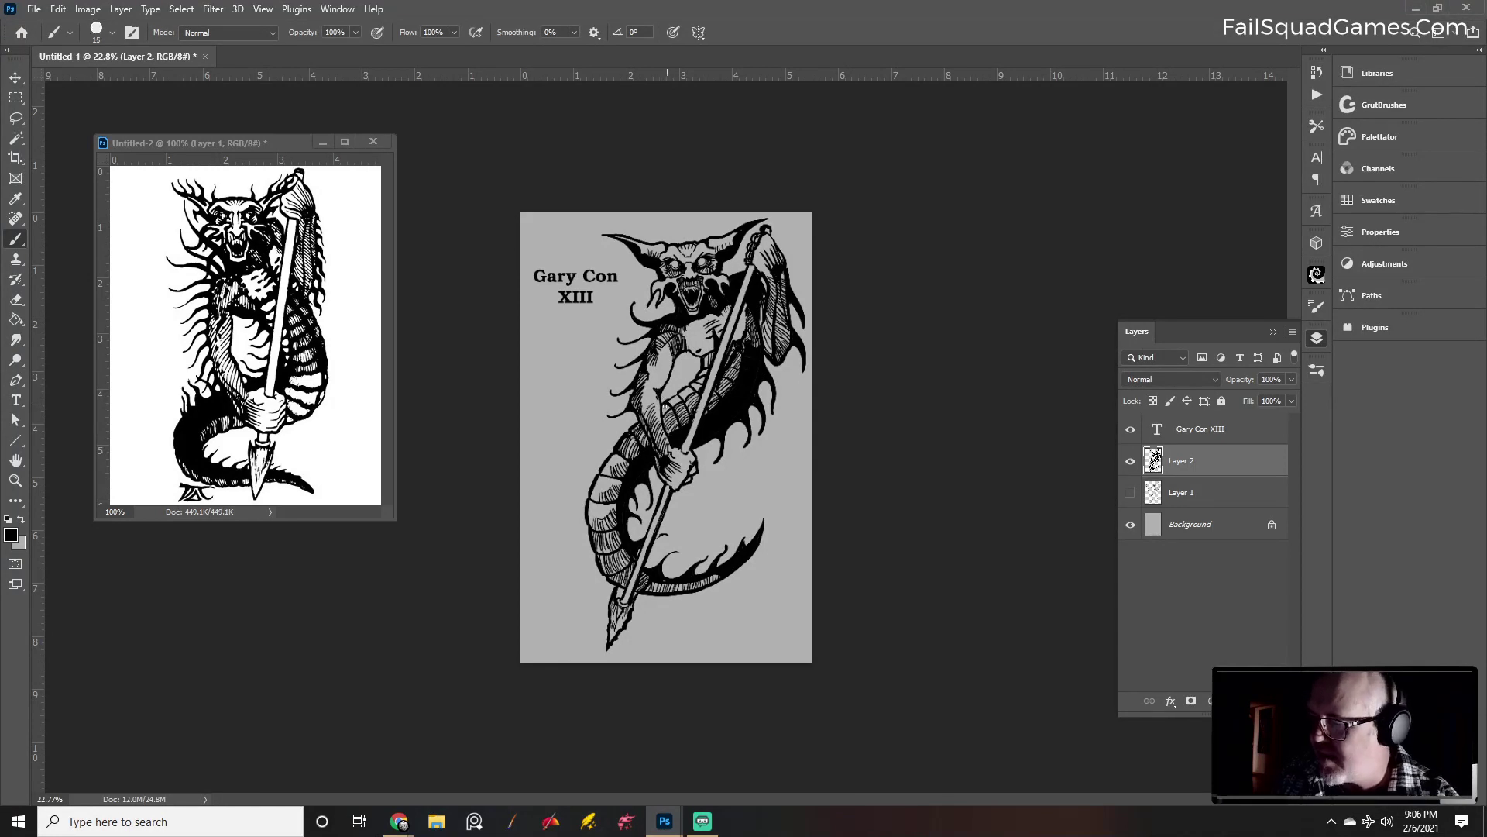